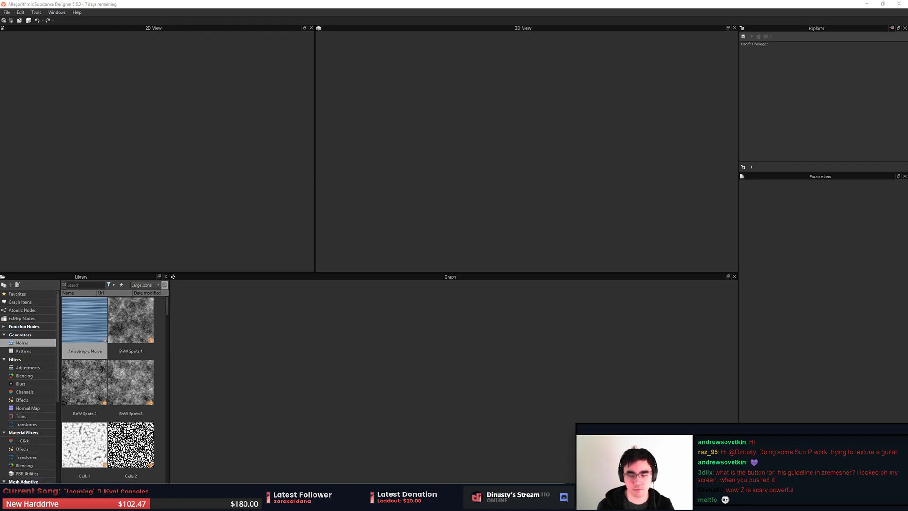
Open the recent package Temple_Materials.sbs from the Floor_research folder
click(671, 391)
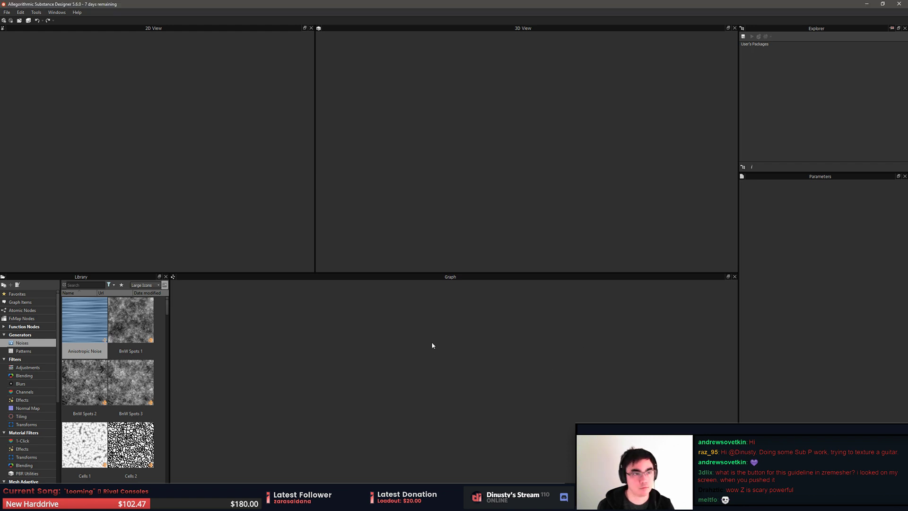
click(8, 14)
mouse_move(57, 50)
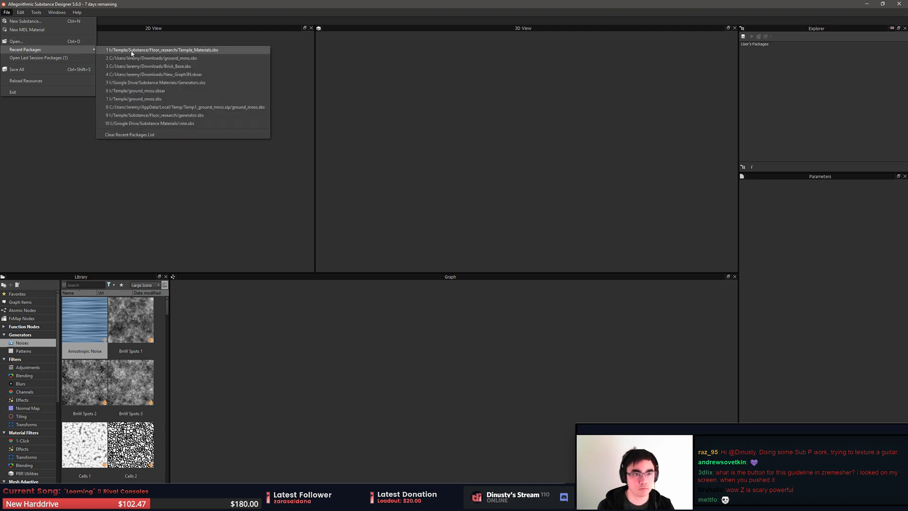
click(132, 51)
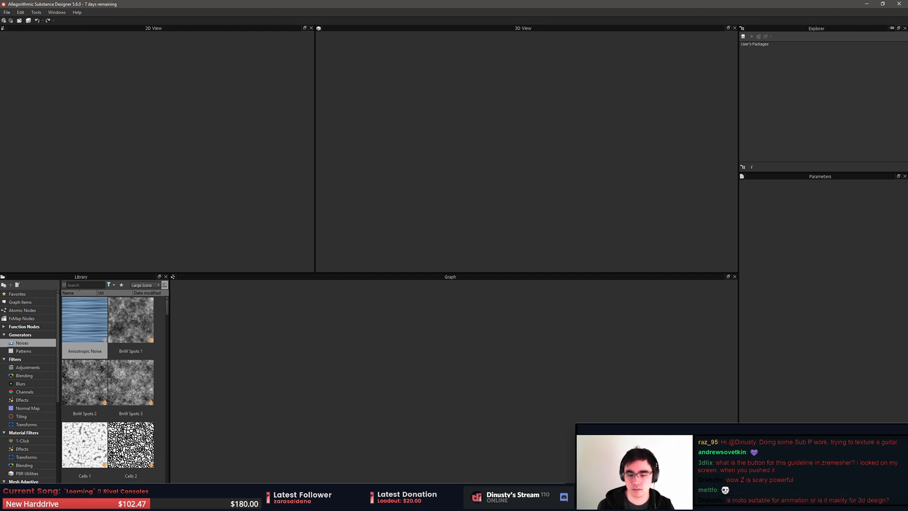
Switch to the Epic Games Launcher and launch MyProject from the library
key(alt+Tab)
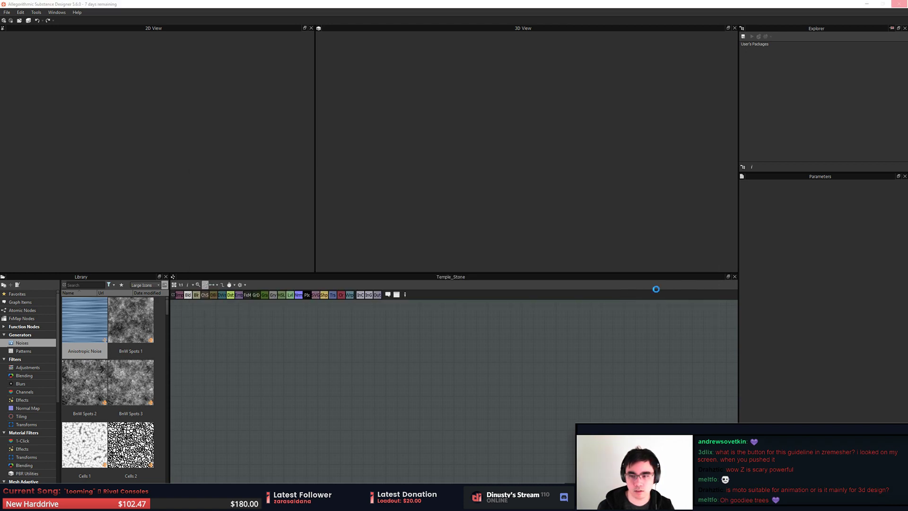
key(alt+Tab)
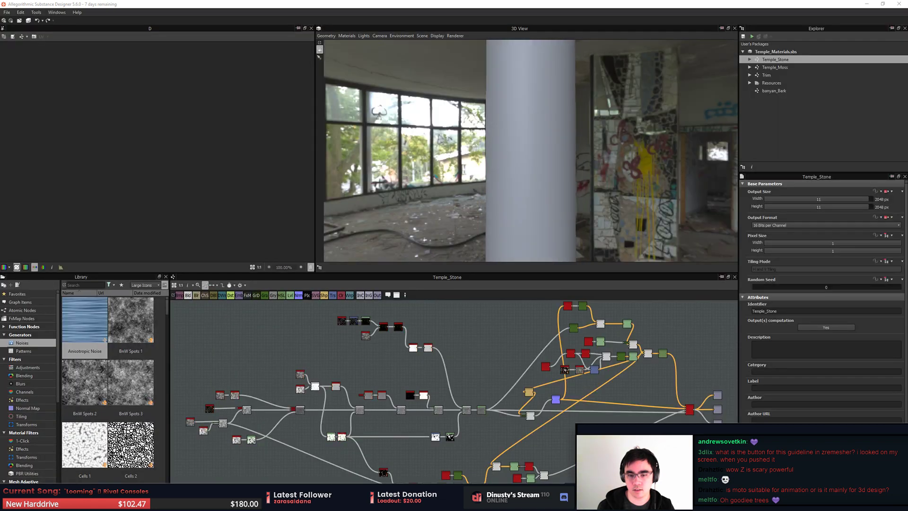
key(alt+Tab)
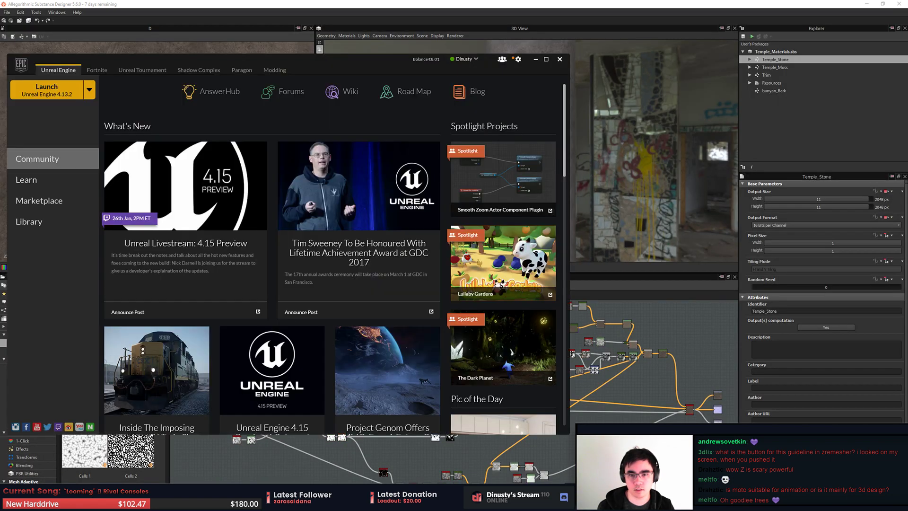
drag(370, 63, 526, 71)
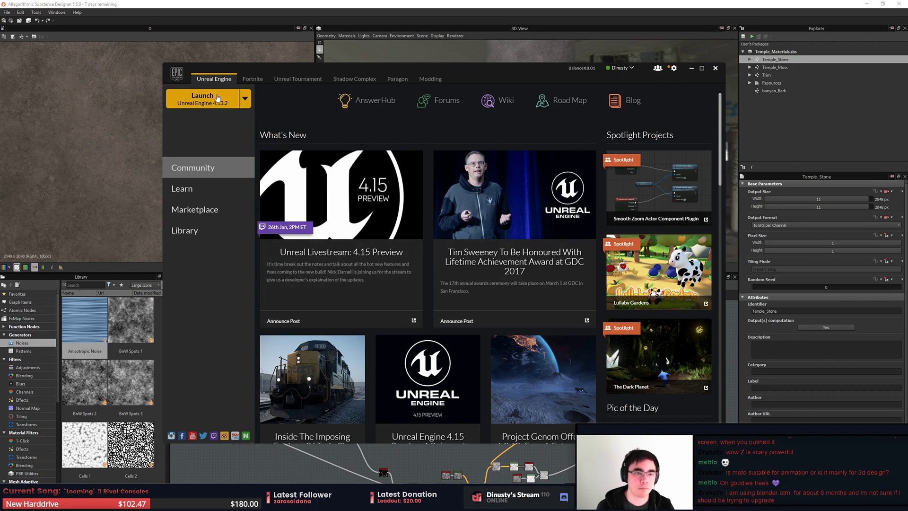
click(202, 233)
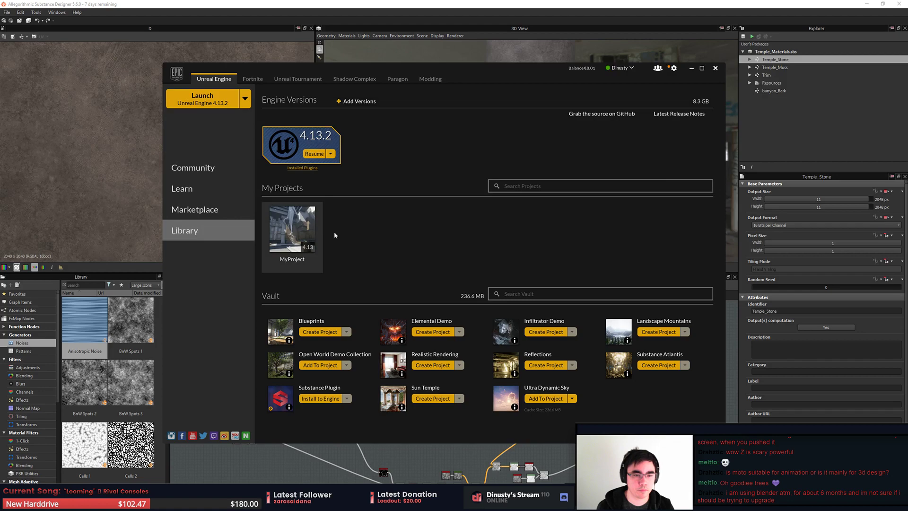
double_click(292, 229)
drag(476, 214, 525, 252)
Return to Substance Designer, open the banyan_Bark graph and enlarge the 2D and 3D views above it
click(775, 92)
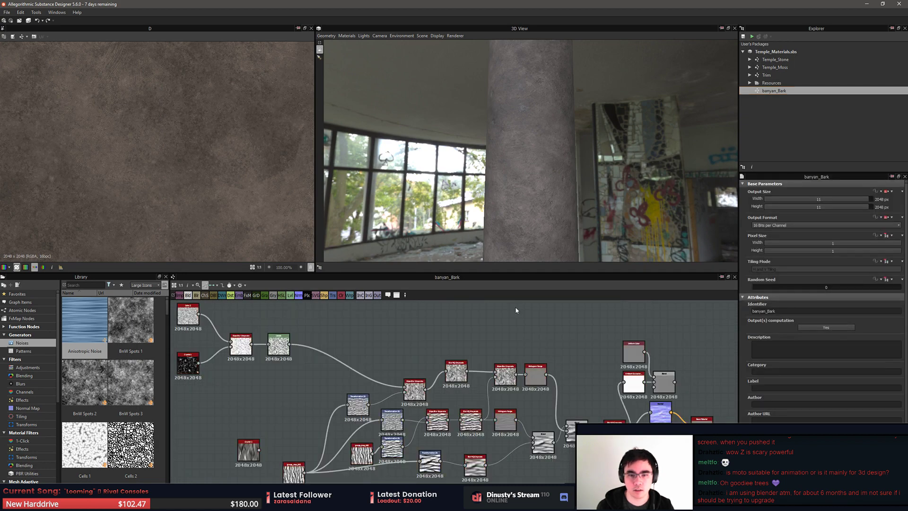
middle_drag(579, 324, 456, 320)
scroll(560, 398, up, 3)
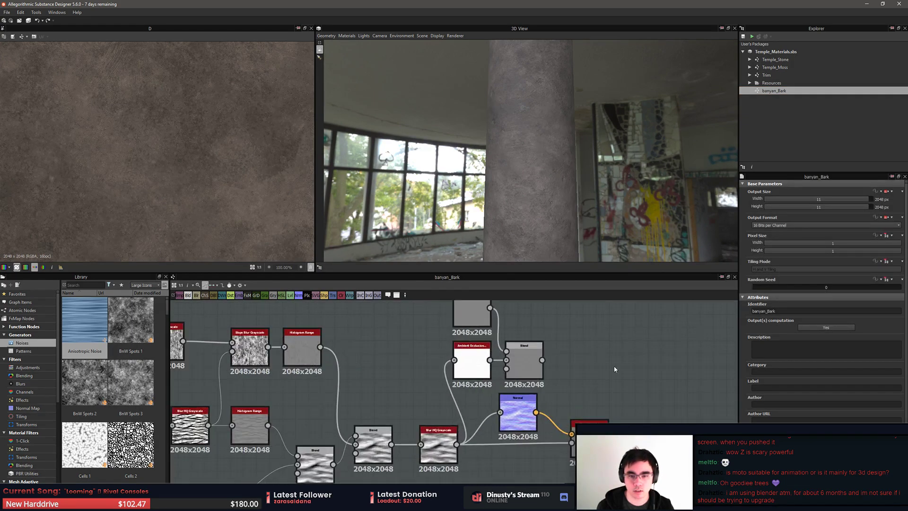
middle_drag(605, 398, 615, 372)
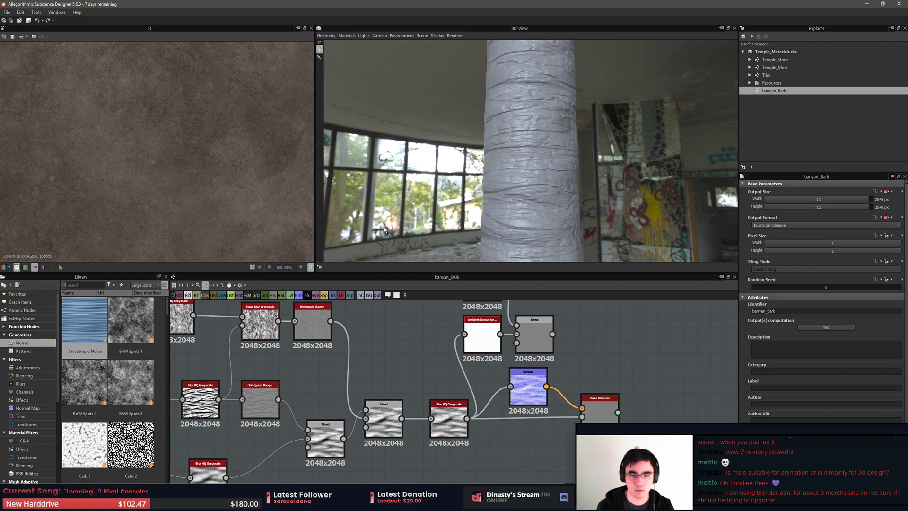
drag(532, 198, 552, 181)
scroll(547, 199, up, 3)
middle_drag(547, 182, 558, 179)
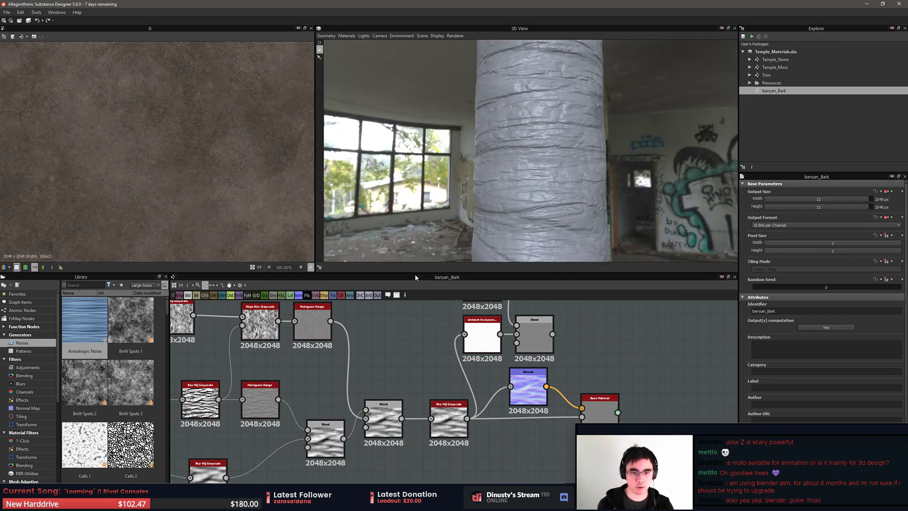
drag(416, 273, 418, 302)
scroll(435, 352, down, 5)
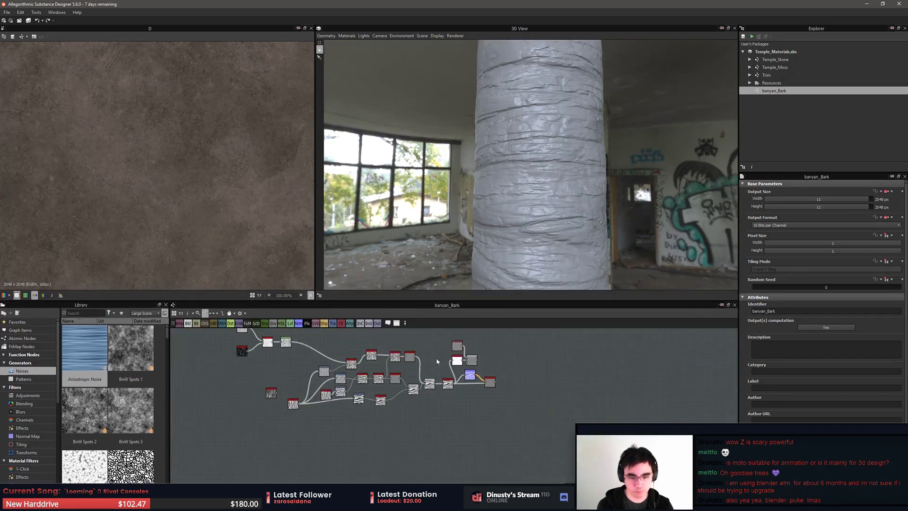
Set the default material's height scale to 0.07 and inspect the bark displacement on the cylinder
click(346, 36)
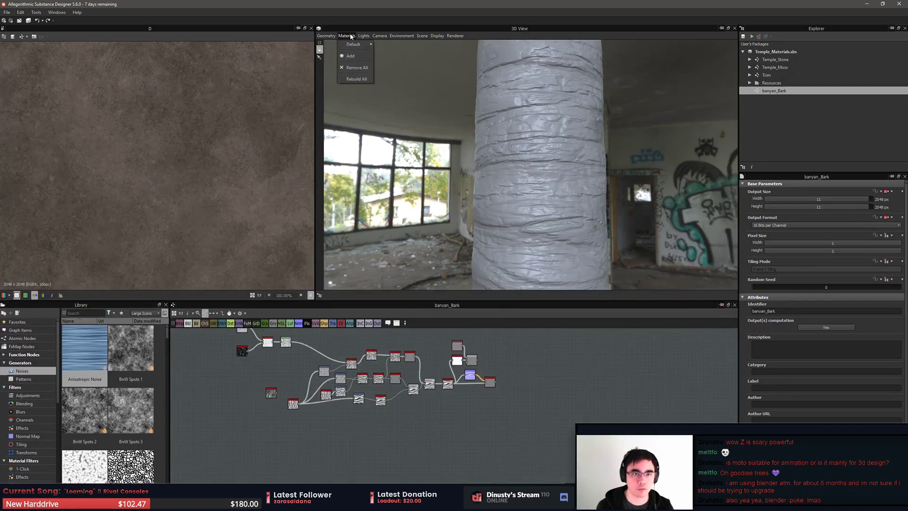
click(386, 44)
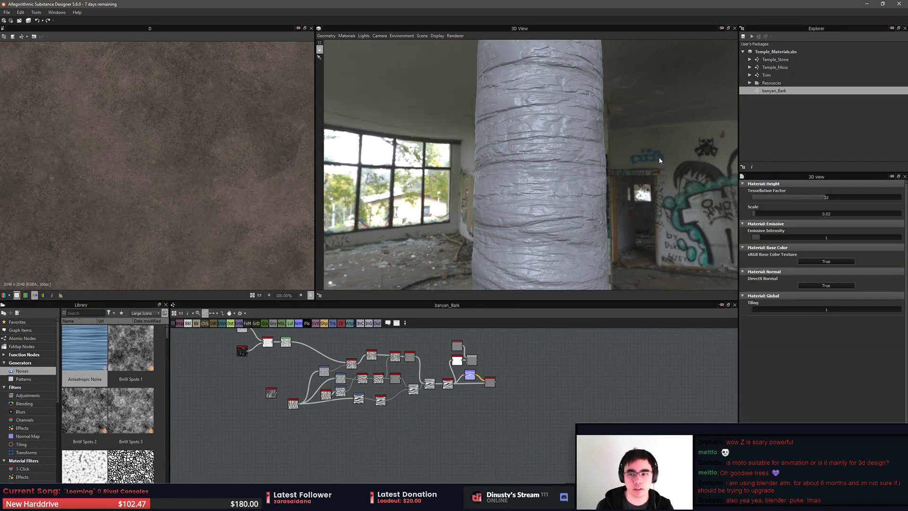
mouse_move(757, 216)
mouse_down()
mouse_move(783, 217)
mouse_move(768, 219)
mouse_up()
drag(569, 191, 656, 202)
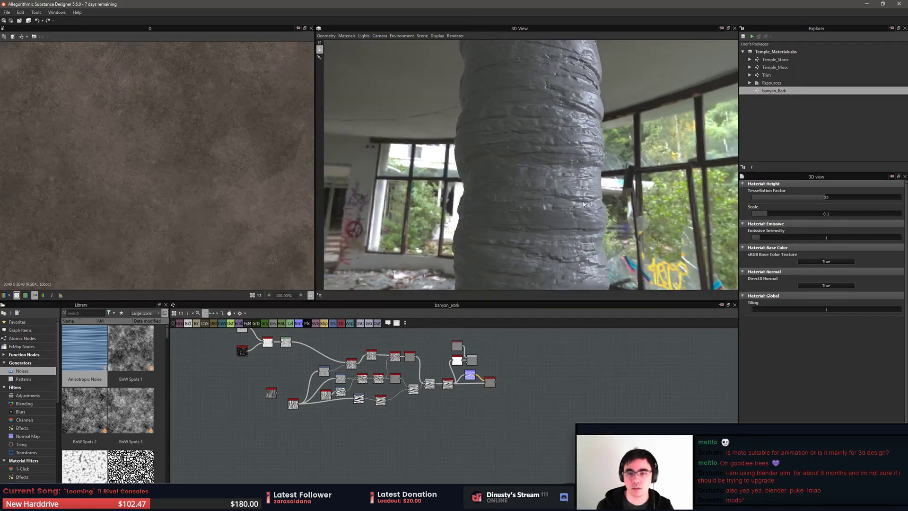
scroll(657, 202, up, 3)
drag(766, 216, 762, 217)
mouse_move(610, 222)
mouse_down()
mouse_move(627, 211)
mouse_move(625, 227)
mouse_up()
middle_drag(624, 227, 609, 214)
drag(609, 214, 655, 236)
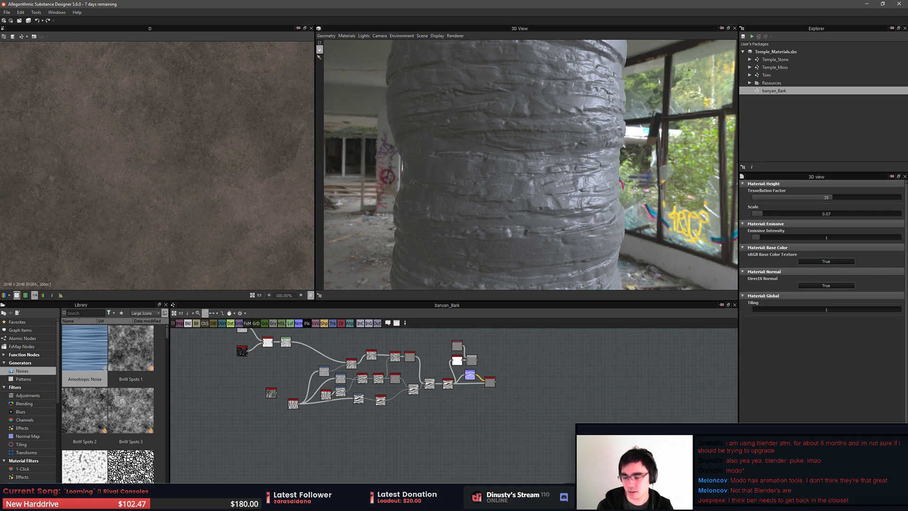
drag(440, 237, 456, 196)
drag(576, 215, 621, 248)
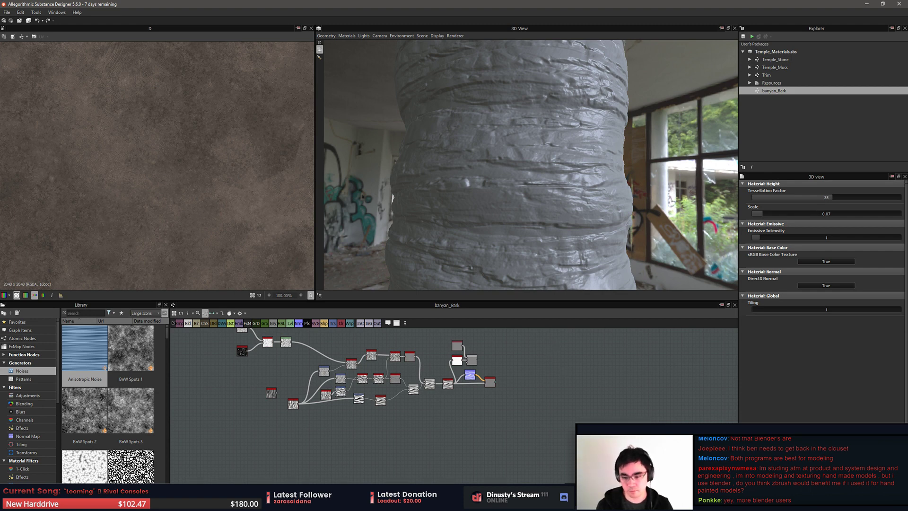
Switch to the Unreal Editor and open the Scene3 level from the Maps folder
key(alt+Tab)
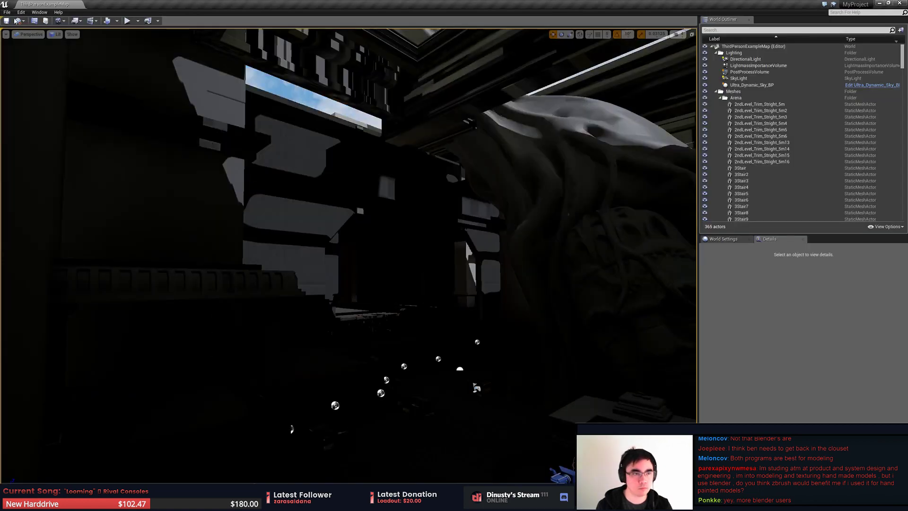
click(7, 12)
click(21, 32)
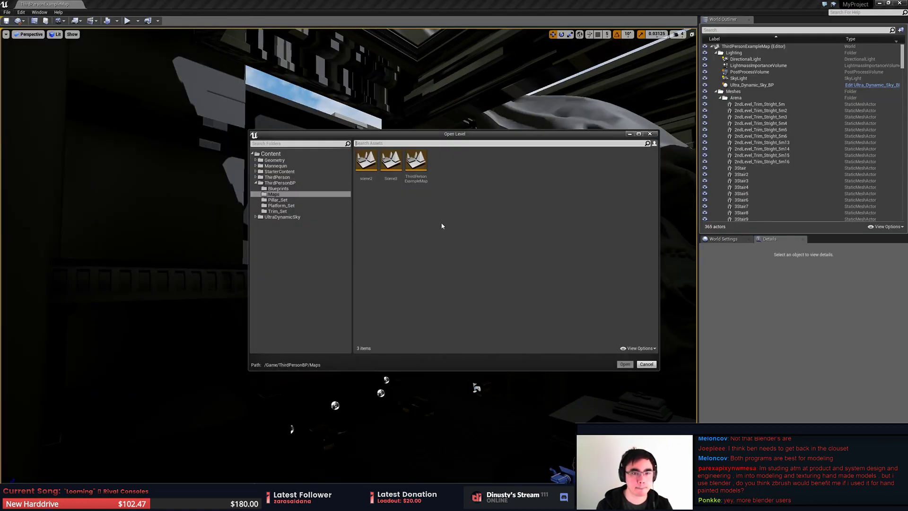
double_click(391, 162)
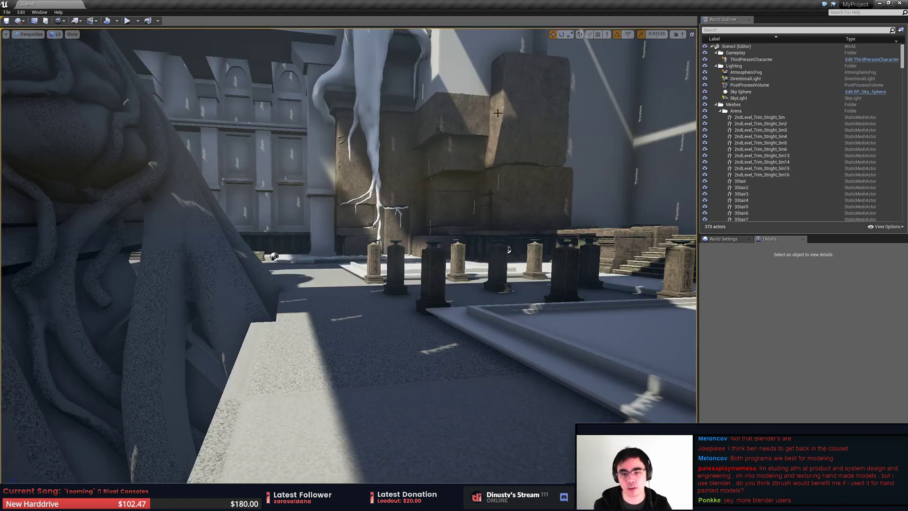
Select the hanging Roots_01 mesh and examine it up close from below
key(w)
right_drag(498, 113, 492, 38)
key(s)
click(376, 203)
right_drag(377, 203, 373, 234)
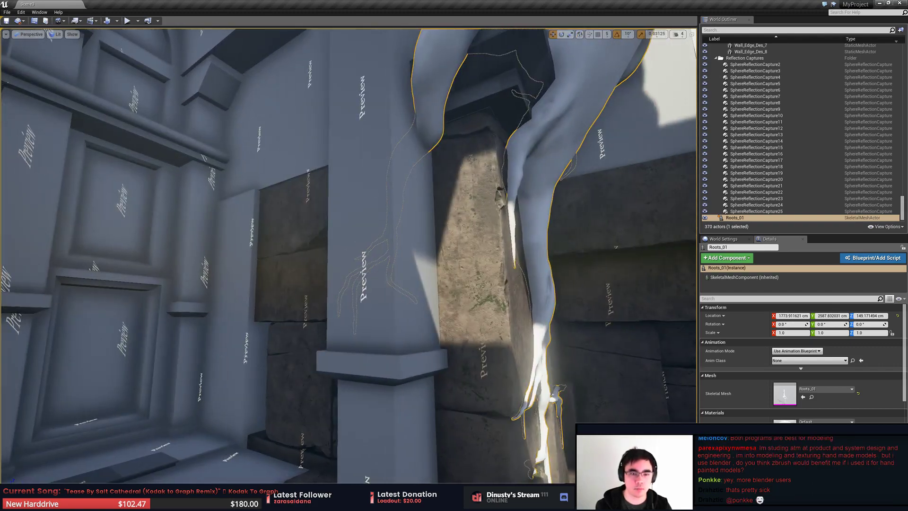
mouse_move(372, 191)
right_down()
mouse_move(379, 197)
mouse_move(383, 189)
right_up()
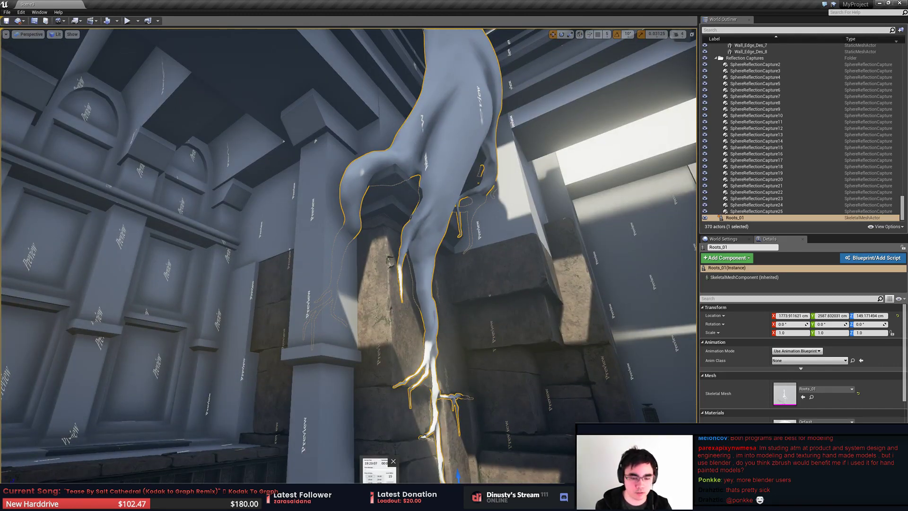
Bring up the OBS Timer window, move it out of the way and deselect the Roots_01 mesh
click(379, 472)
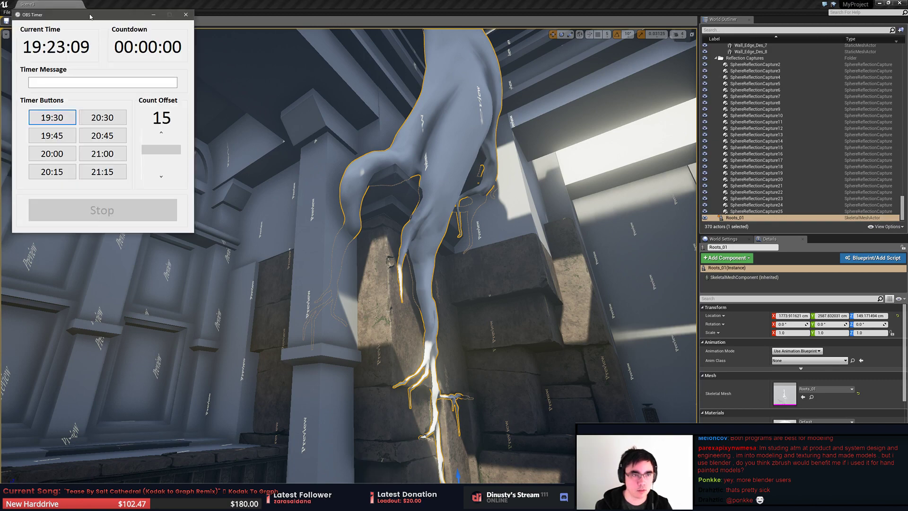
drag(92, 14, 906, 118)
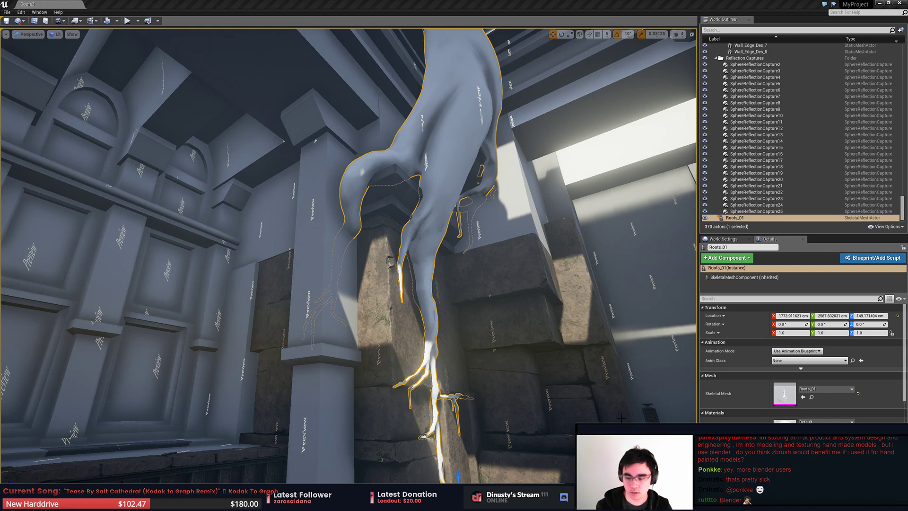
right_drag(382, 322, 441, 389)
key(Escape)
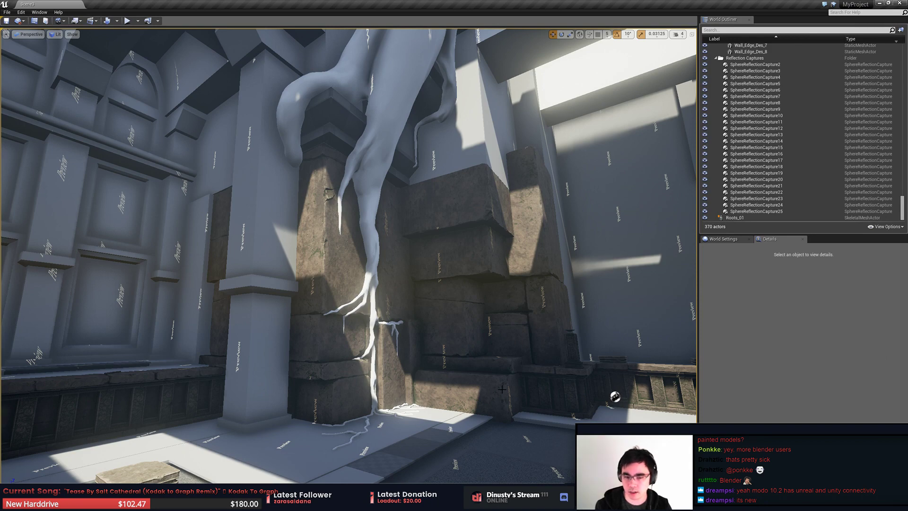
Examine the stone blocks around the roots and the mossy carved stone trim up close
right_drag(349, 255, 326, 298)
click(553, 213)
click(463, 213)
key(w)
right_drag(464, 212, 468, 191)
key(Escape)
right_drag(217, 279, 166, 210)
mouse_move(455, 330)
right_down()
mouse_move(383, 326)
mouse_move(454, 329)
right_up()
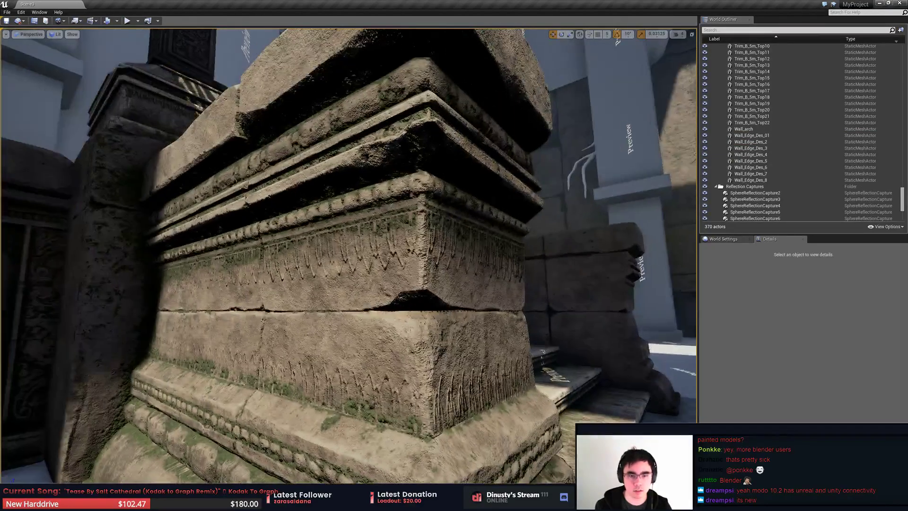
key(s)
right_drag(525, 419, 539, 419)
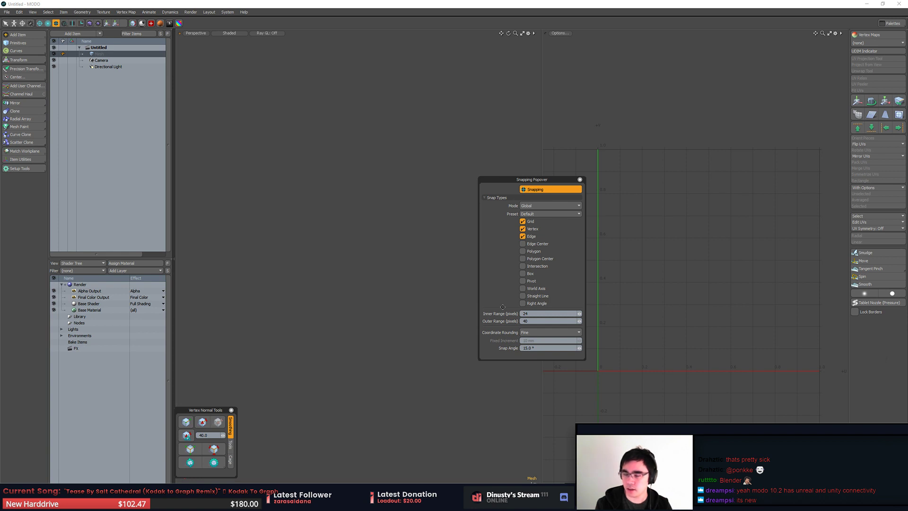
Switch to MODO and hide the item list, shader tree and UV view, leaving a single perspective viewport
drag(535, 178, 380, 174)
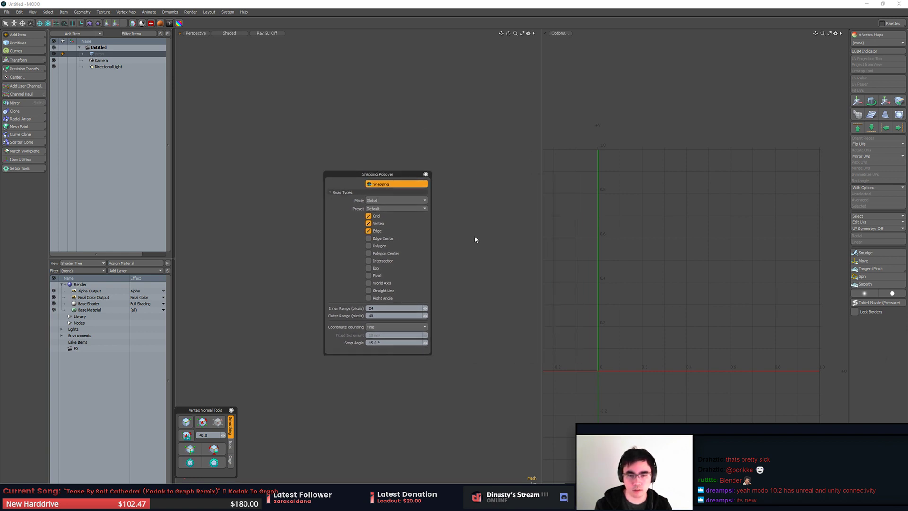
key(ctrl+1)
click(534, 205)
key(ctrl+1)
click(478, 219)
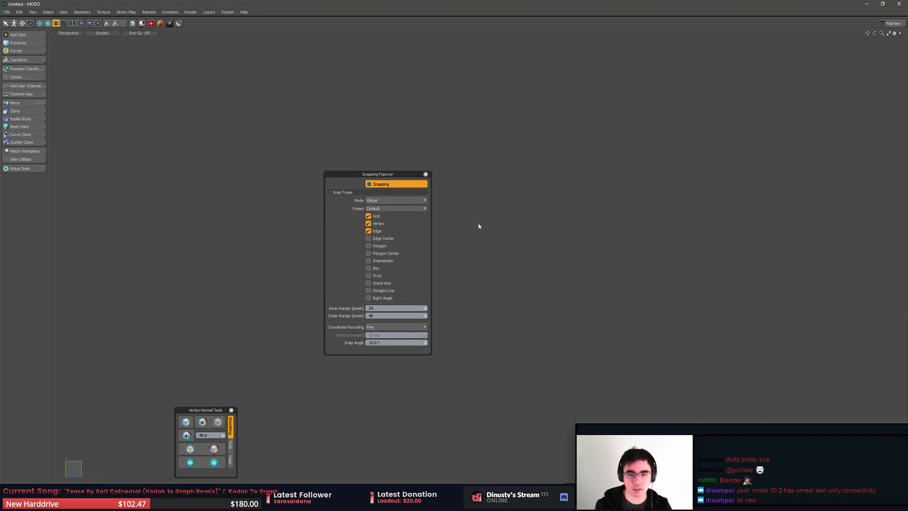
Close the Snapping popover and collapse the modelling tool palette to icons
drag(406, 174, 201, 148)
key(ctrl+1)
click(373, 306)
alt+drag(376, 302, 413, 273)
click(220, 148)
click(336, 177)
alt+drag(350, 179, 444, 196)
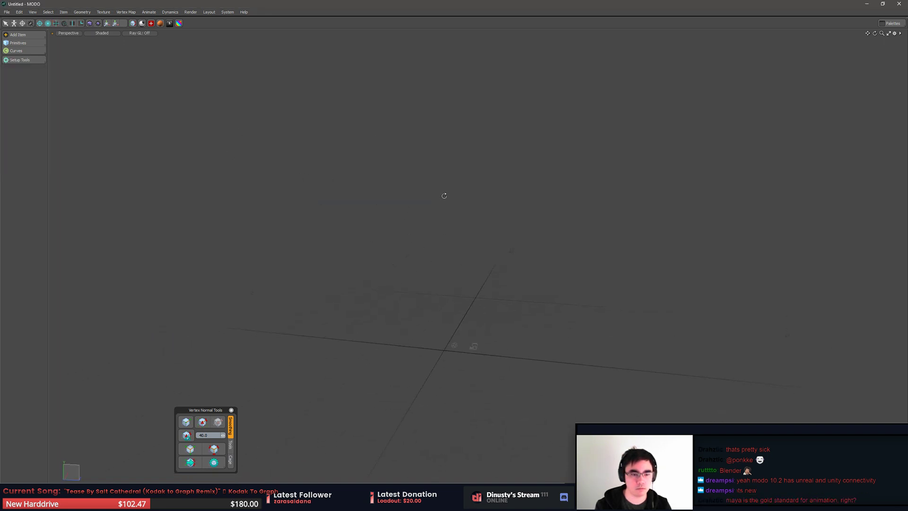
click(49, 145)
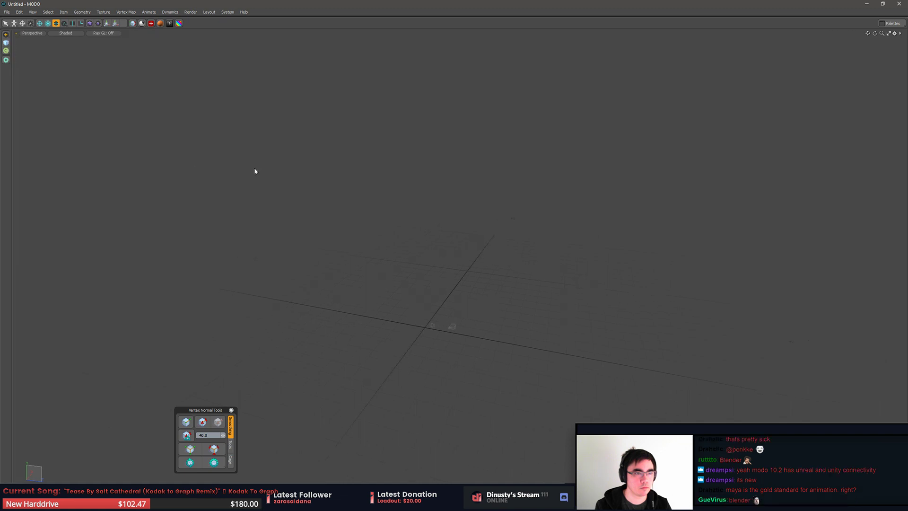
Open the recent scene roots_01_Low.lxo and bring the root mesh into view
click(6, 11)
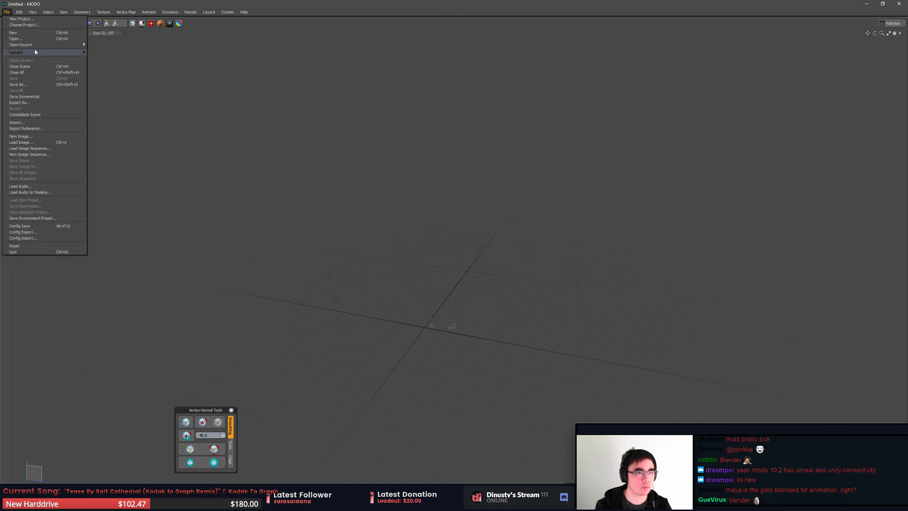
mouse_move(84, 47)
click(121, 46)
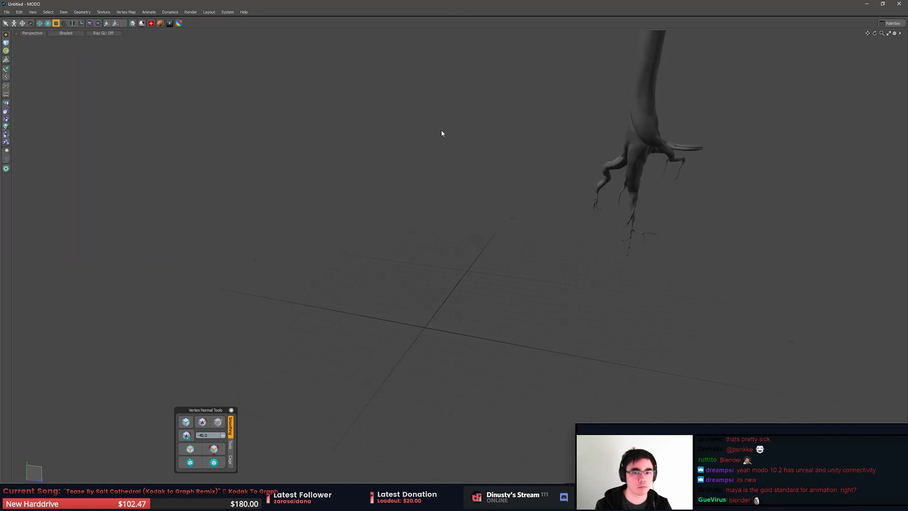
alt+drag(441, 135, 533, 221)
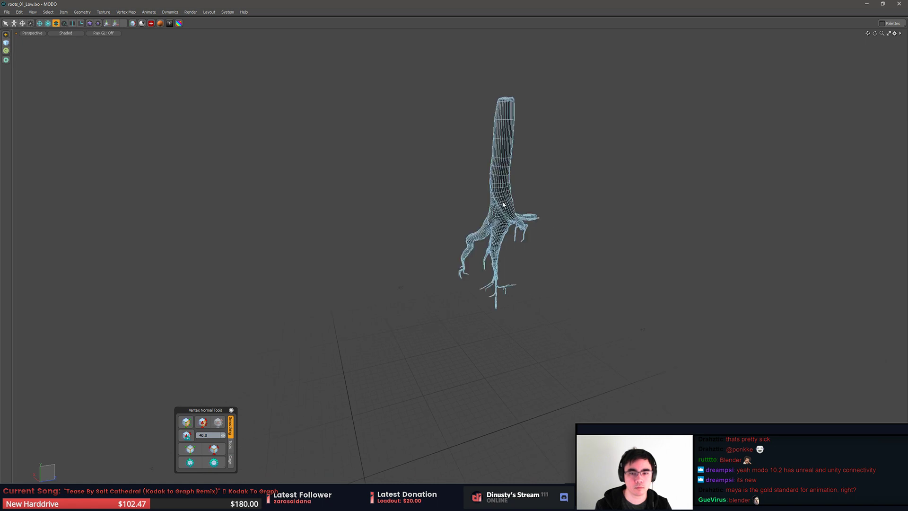
Load blockout.OBJ from the Roots_01 folder as a static mesh with metres as the unit
click(9, 13)
click(23, 39)
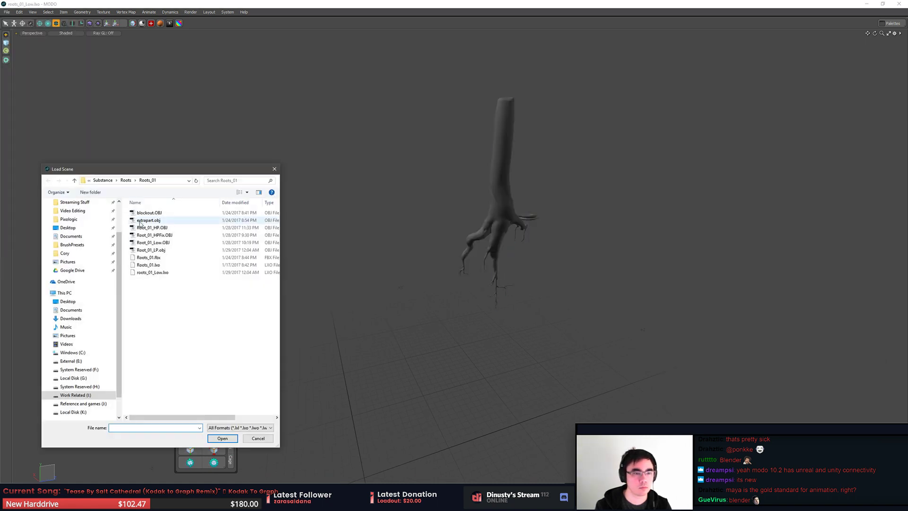
double_click(171, 220)
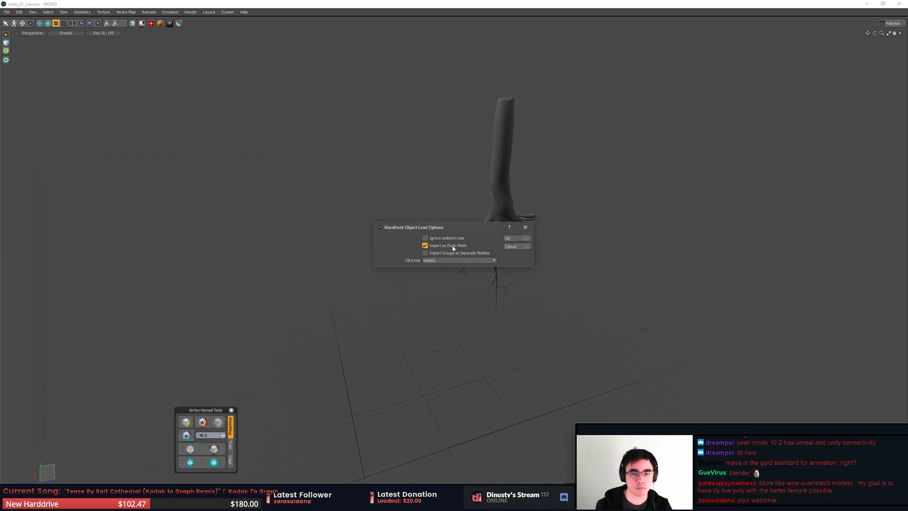
click(509, 238)
alt+drag(561, 321, 502, 294)
alt+drag(501, 294, 629, 236)
Show the item list and compare the root meshes of the roots_01_Low.lxo and blockout.OBJ scenes
key(ctrl+space)
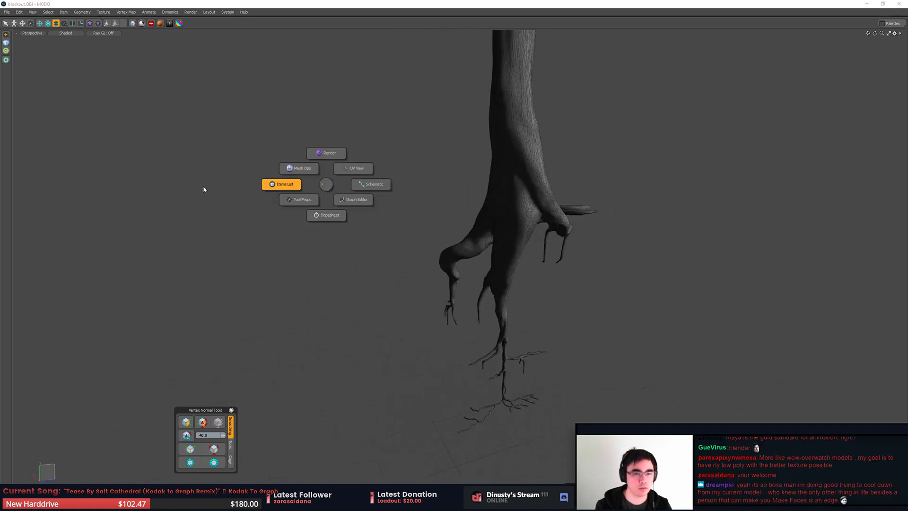
click(67, 48)
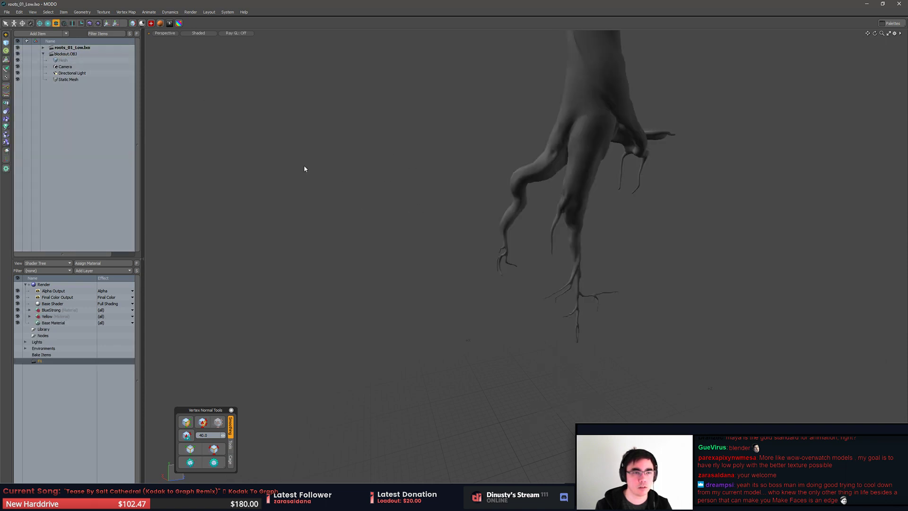
click(45, 54)
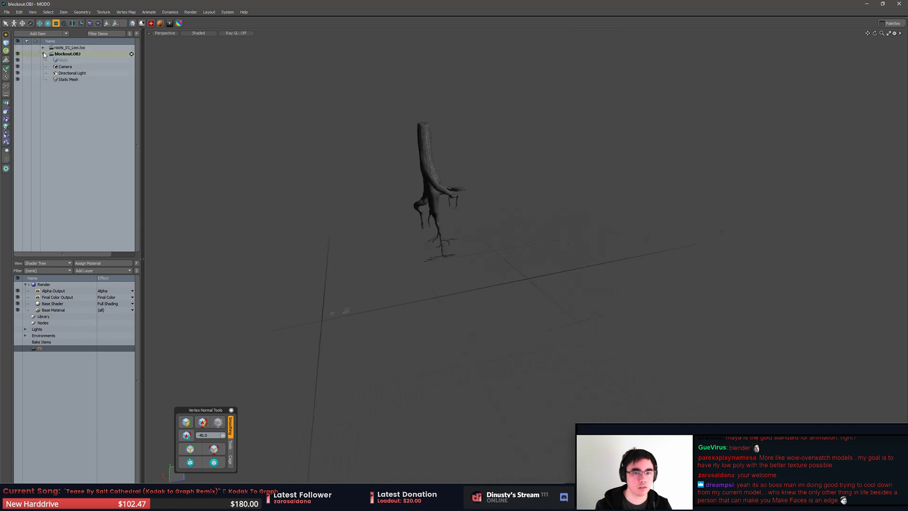
click(72, 48)
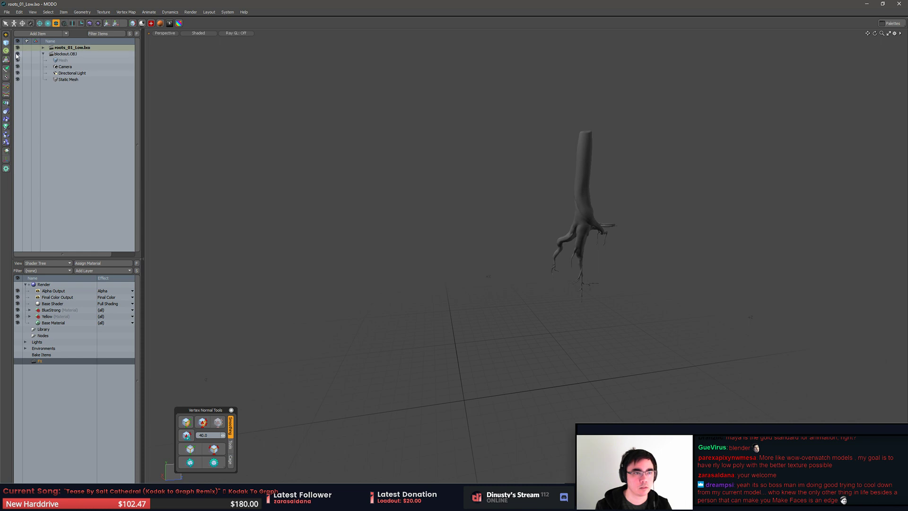
click(77, 61)
alt+drag(465, 238, 226, 116)
scroll(363, 241, up, 5)
click(72, 47)
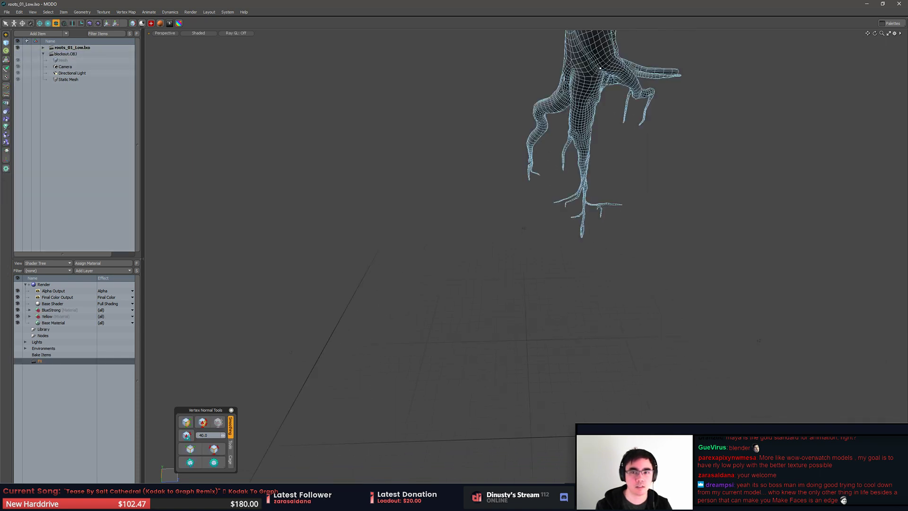
Close the blockout.OBJ scene, keeping only roots_01_Low.lxo open
key(3)
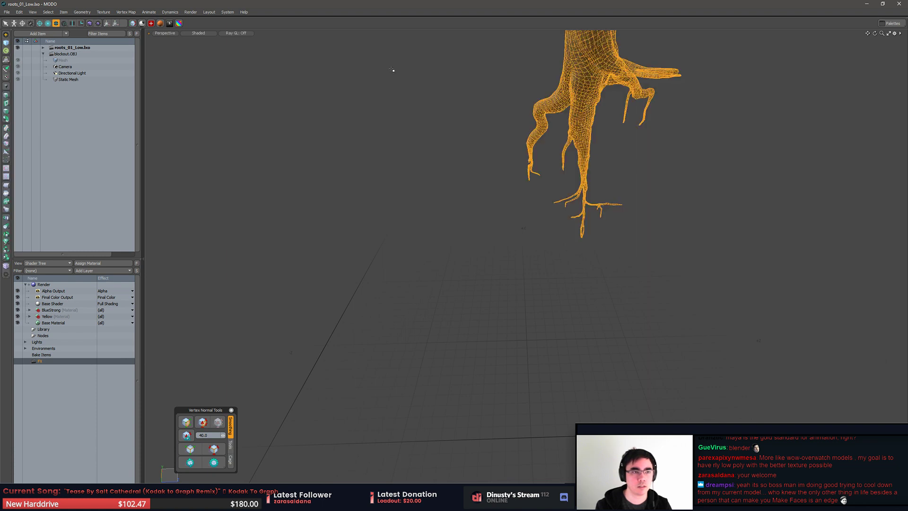
right_click(54, 54)
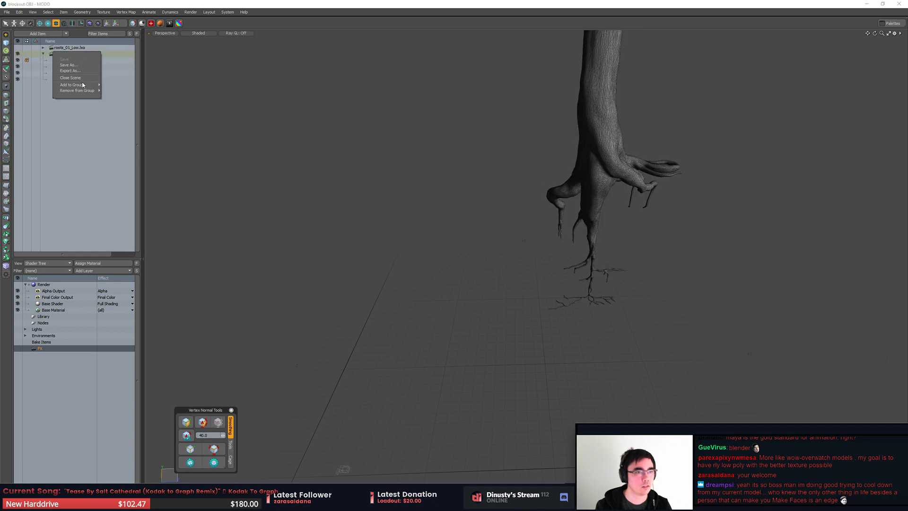
click(86, 78)
key(a)
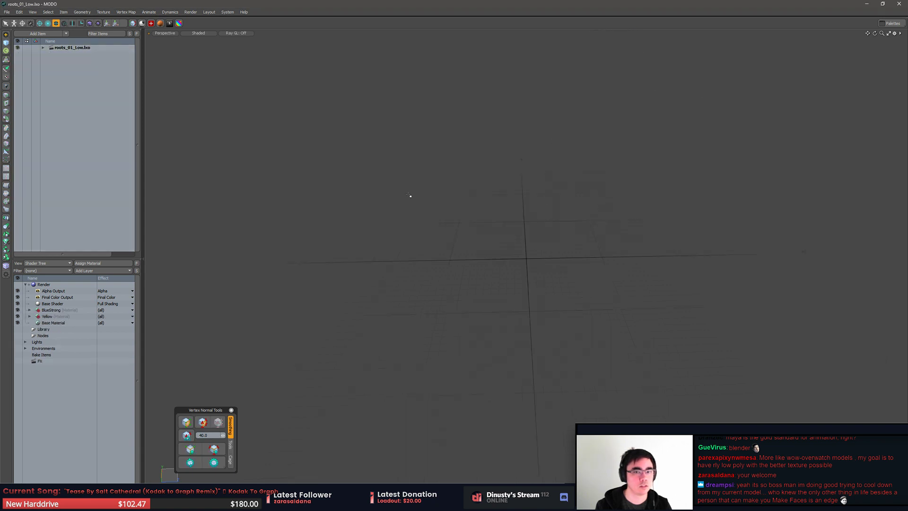
Expand the roots_01_Low scene, move the mesh out of the Root_01_Low item and delete that item
alt+drag(410, 196, 272, 121)
click(44, 48)
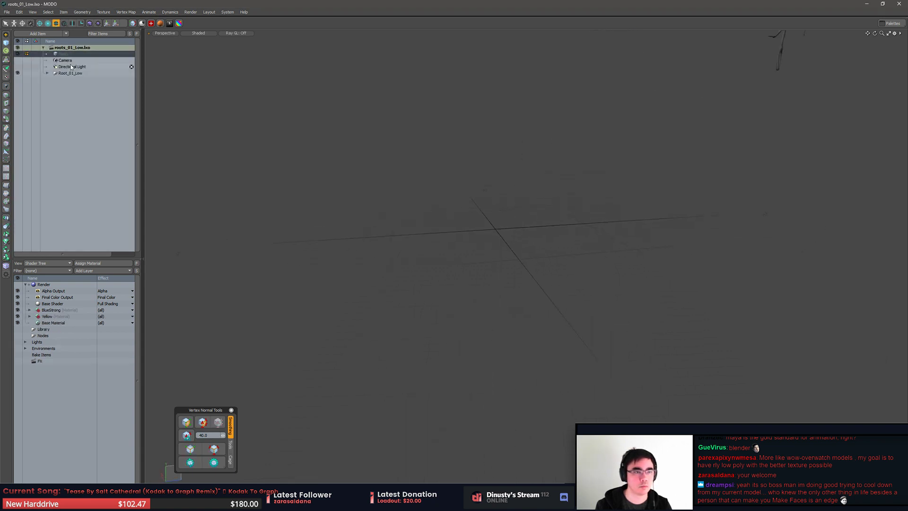
click(47, 74)
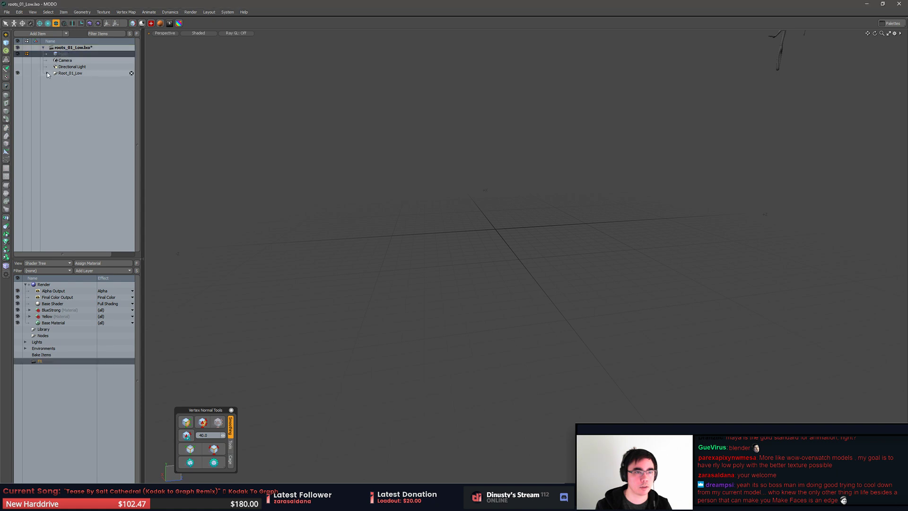
drag(75, 82, 88, 52)
click(75, 73)
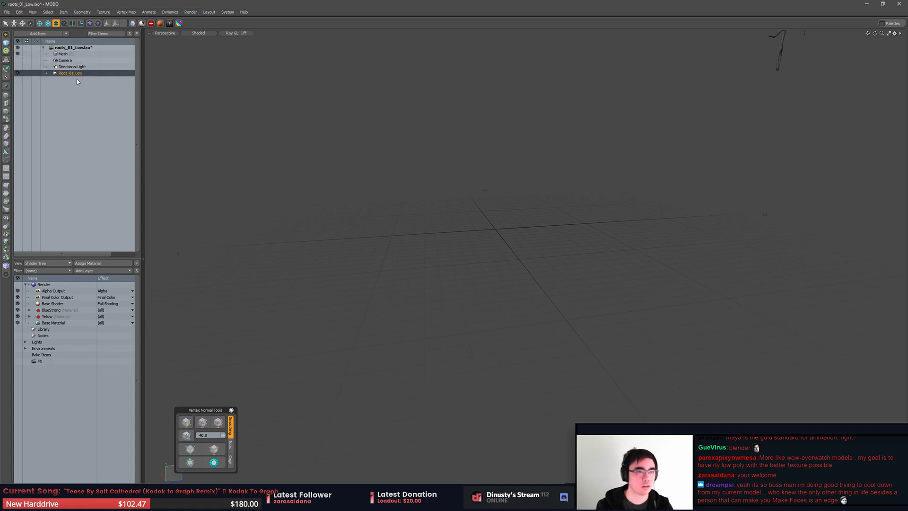
key(Delete)
Move the root mesh to the world origin in the top and front views, then return to perspective and deselect it
click(73, 54)
key(a)
alt+drag(375, 125, 519, 209)
scroll(475, 239, down, 4)
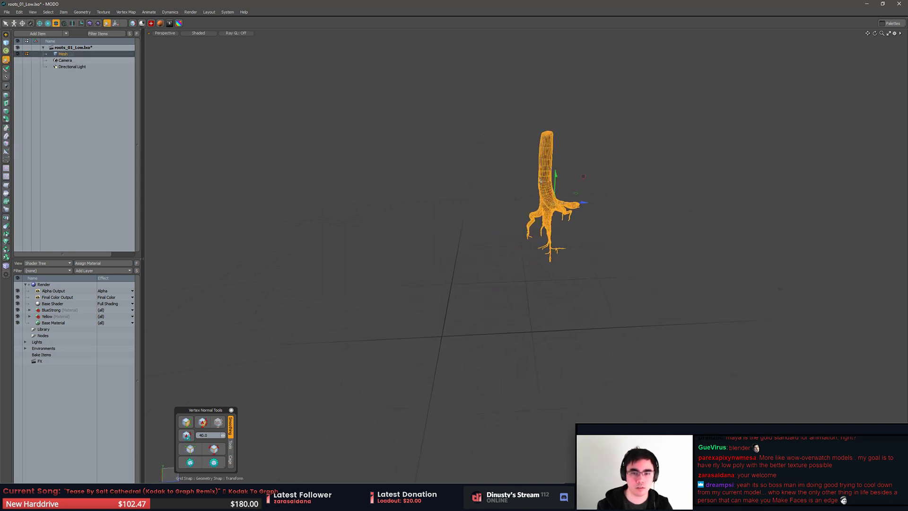
key(ctrl+space)
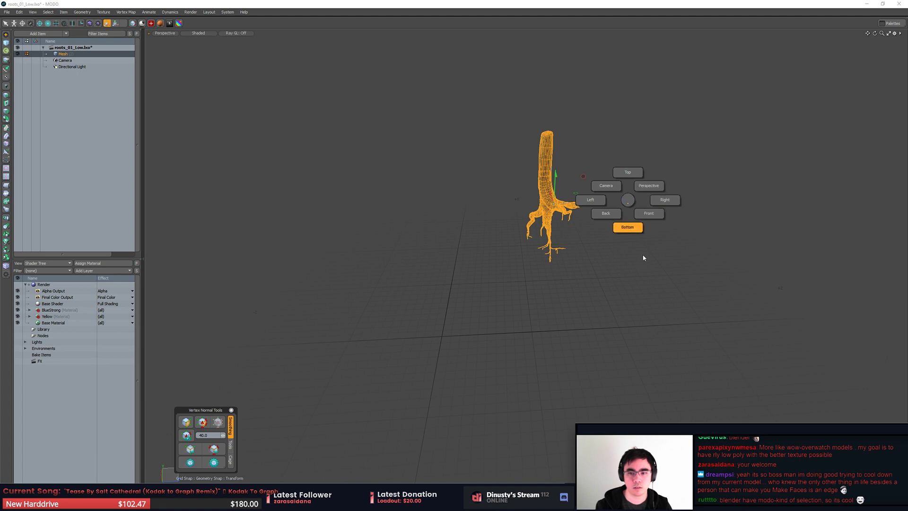
click(631, 172)
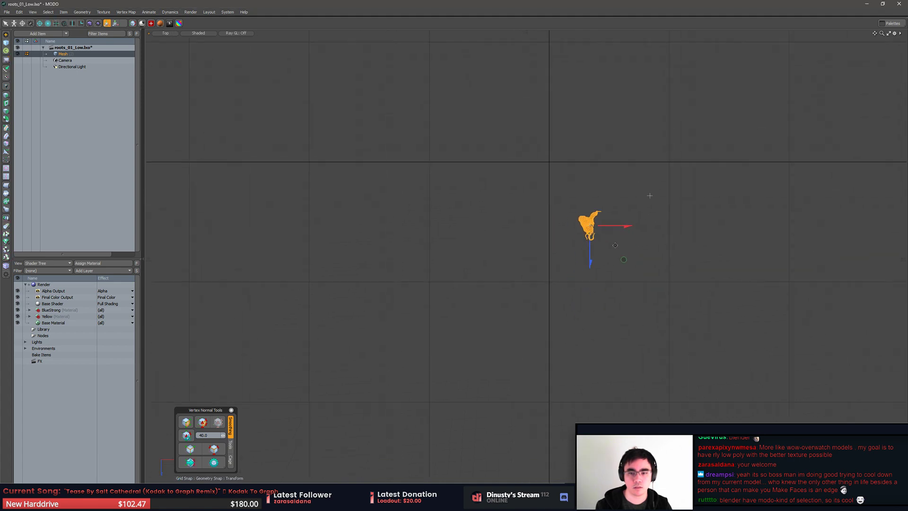
drag(567, 302, 607, 254)
alt+shift+drag(608, 253, 481, 282)
key(KP_2)
alt+shift+drag(592, 306, 654, 258)
key(5)
mouse_move(623, 285)
alt+shift+mouse_down()
mouse_move(653, 289)
mouse_move(626, 274)
alt+shift+mouse_up()
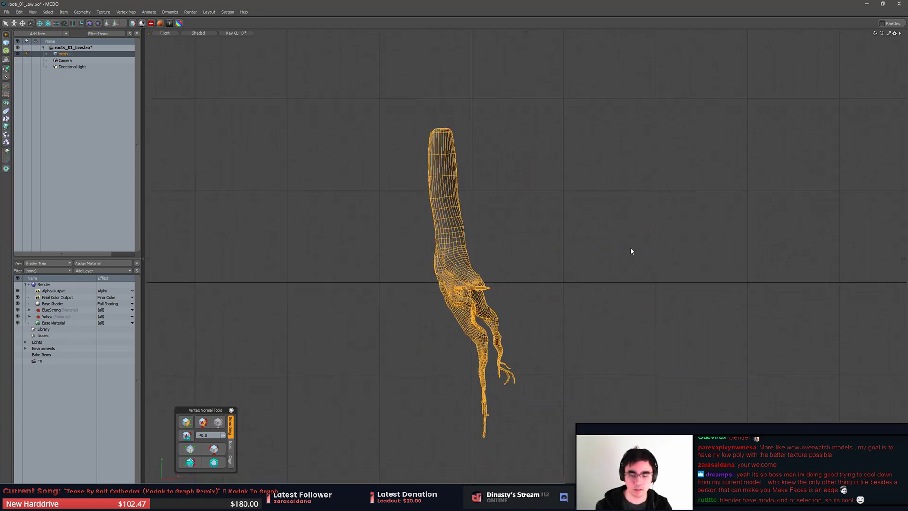
key(ctrl+space)
click(558, 271)
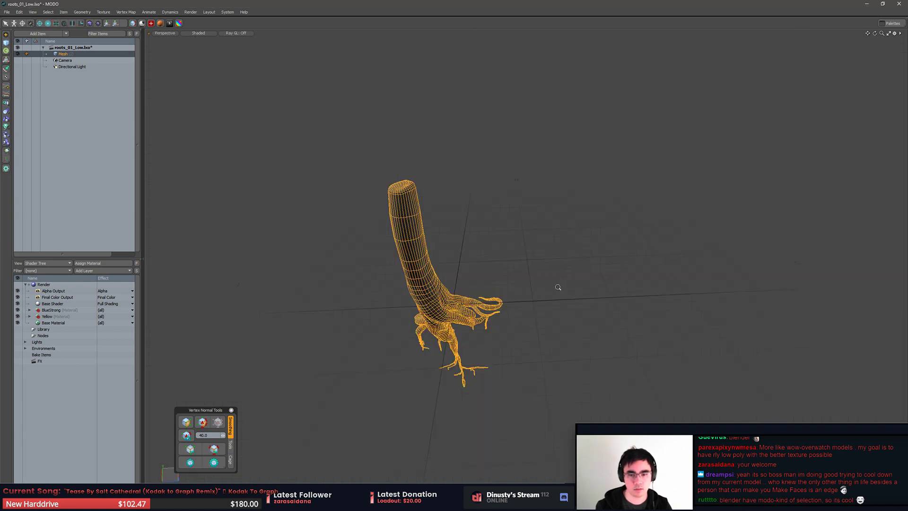
alt+drag(559, 287, 575, 259)
click(585, 243)
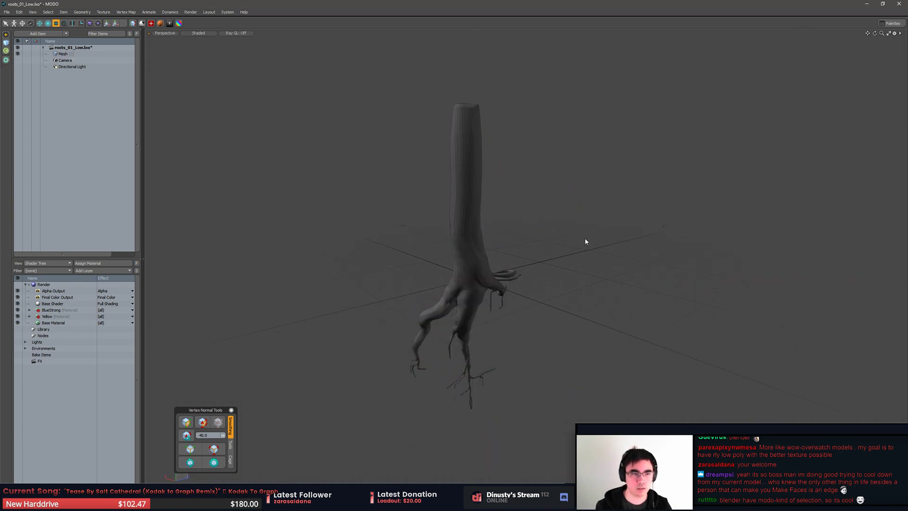
Export the selected root mesh as Autodesk FBX 2015, overwriting Roots_01.fbx in the Roots_01 folder
click(467, 226)
click(32, 12)
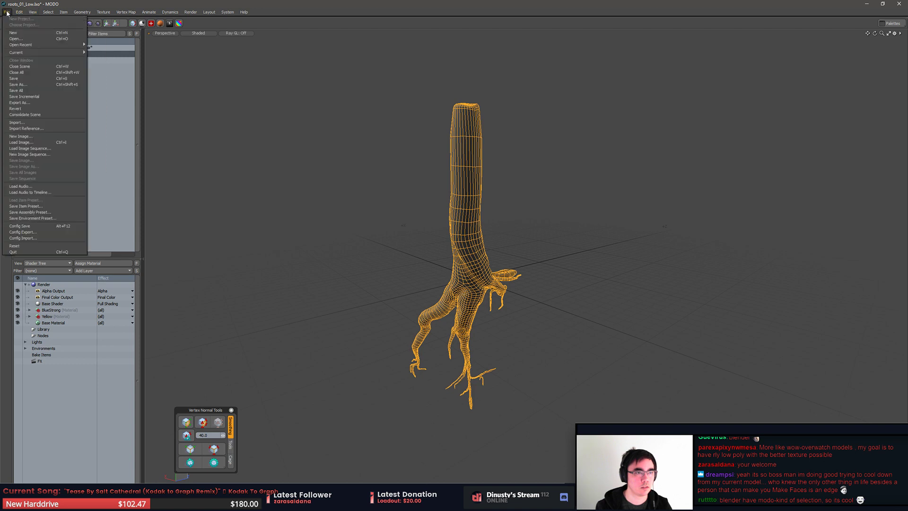
key(Escape)
right_click(38, 55)
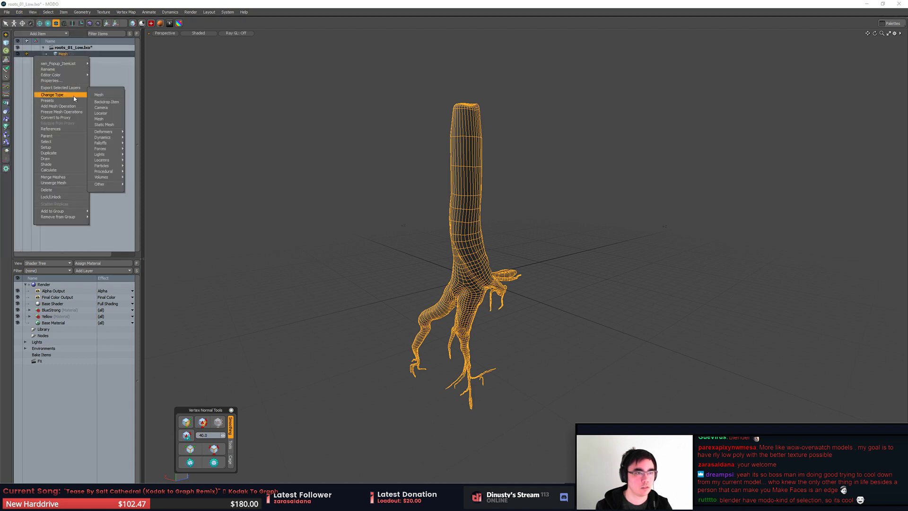
click(61, 87)
click(494, 238)
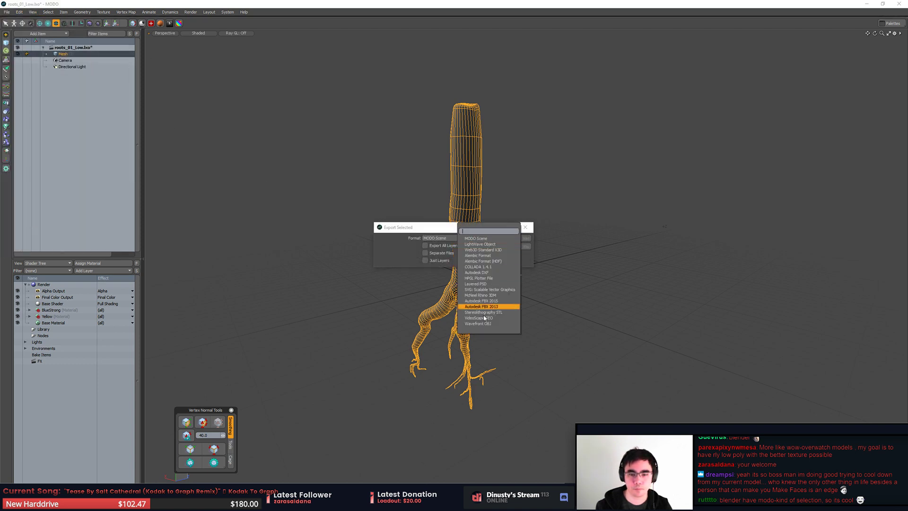
click(493, 302)
click(515, 240)
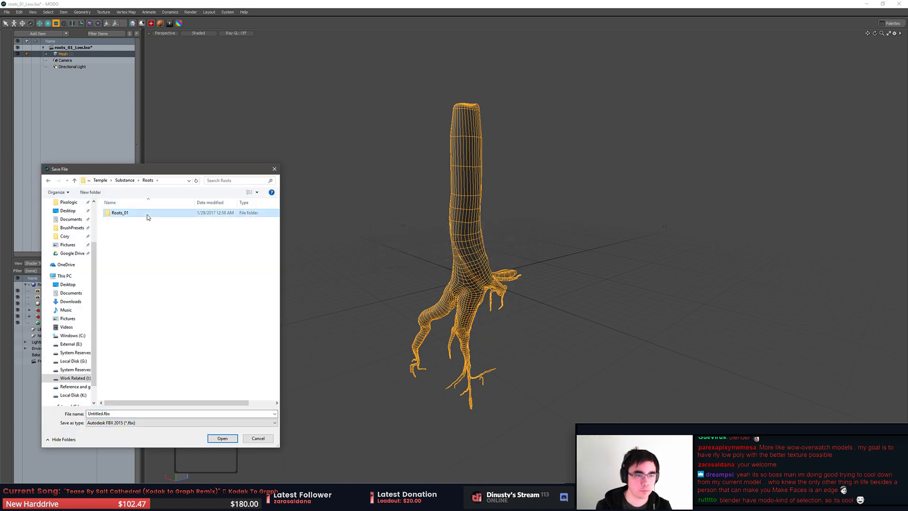
click(132, 214)
double_click(133, 215)
click(475, 257)
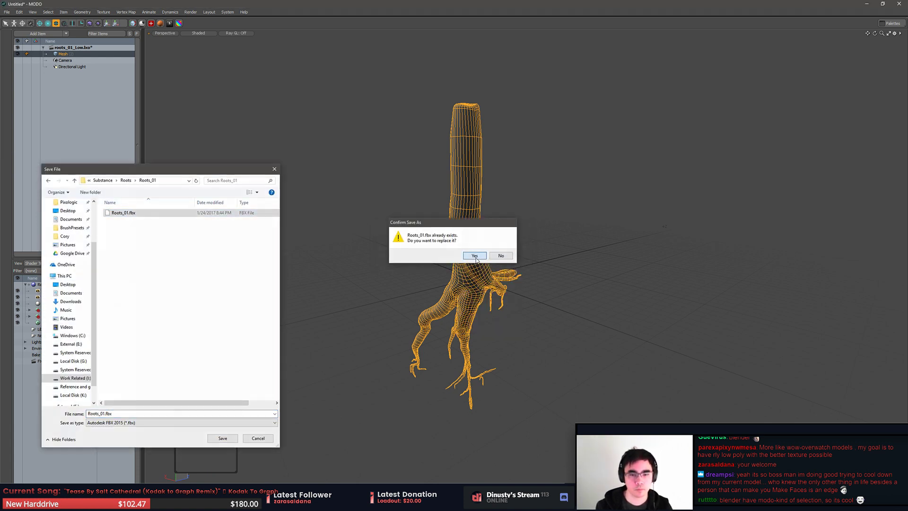
Switch to the Unreal Editor, locate the hanging root's Roots_01 asset in the Content Browser and reimport it
key(alt+Tab)
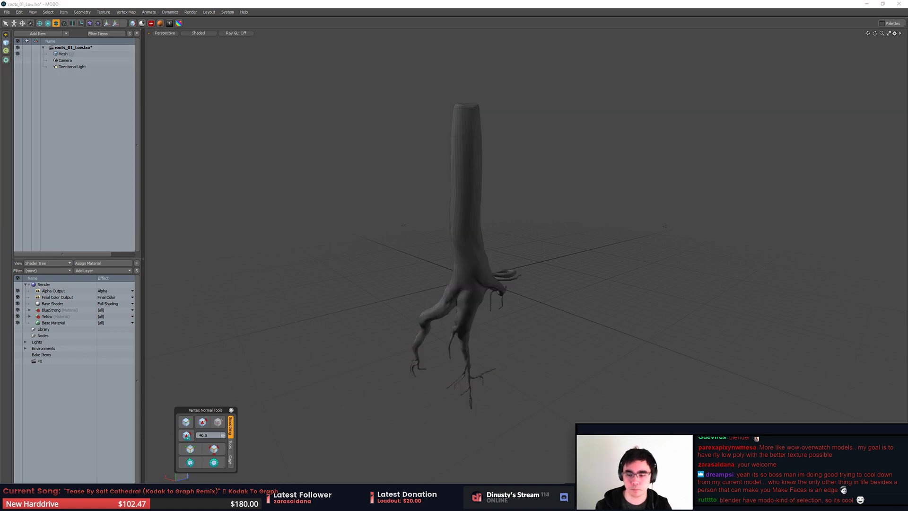
right_drag(489, 221, 610, 147)
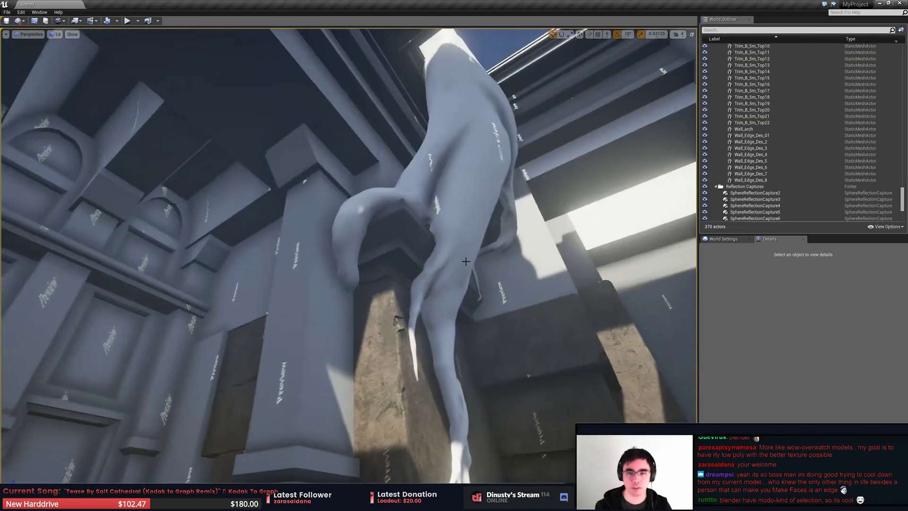
click(490, 221)
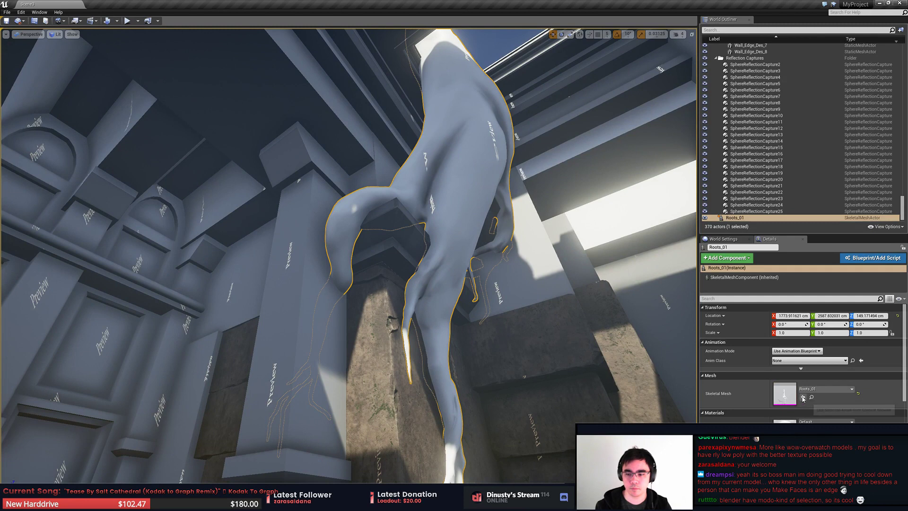
click(811, 397)
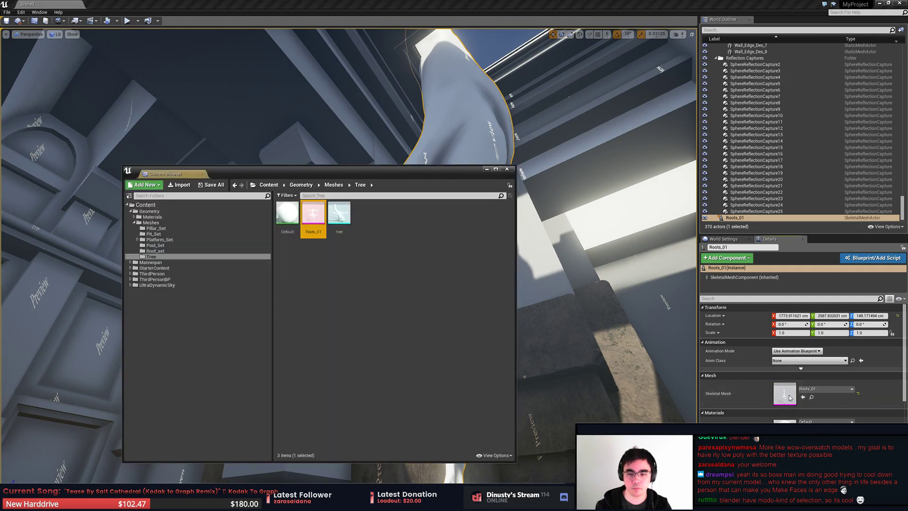
right_click(312, 218)
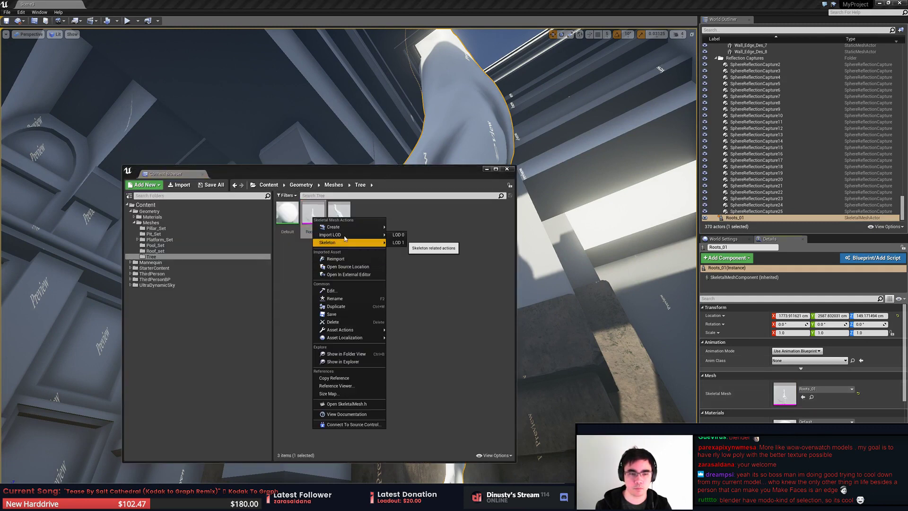
click(398, 209)
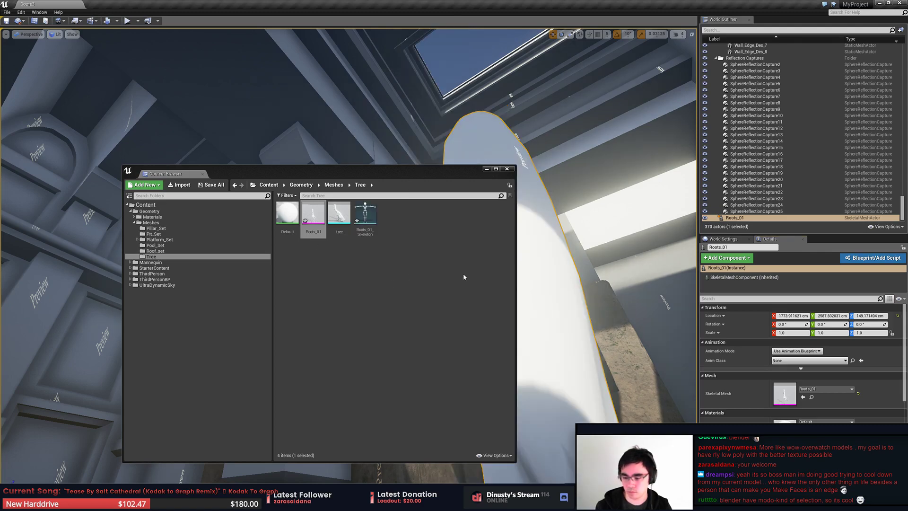
Move the Roots_01 actor up against the stone wall, to about X 1697, Y 2611, Z 1840 cm
drag(336, 172, 212, 168)
right_drag(555, 326, 547, 384)
key(s)
drag(548, 334, 563, 55)
mouse_move(549, 76)
right_down()
mouse_move(548, 57)
mouse_move(549, 76)
right_up()
mouse_move(549, 76)
mouse_down()
mouse_move(548, 54)
mouse_move(552, 61)
mouse_up()
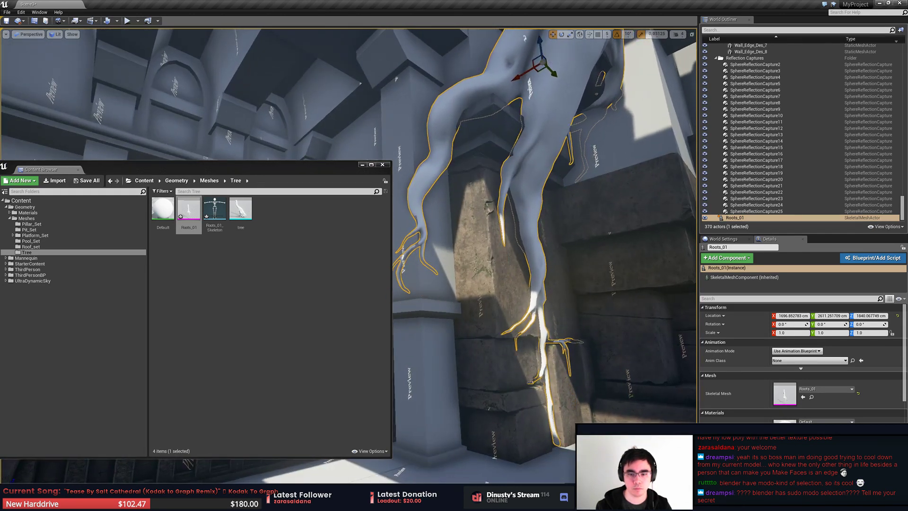
mouse_move(552, 61)
right_down()
mouse_move(561, 85)
mouse_move(560, 58)
mouse_move(563, 66)
right_up()
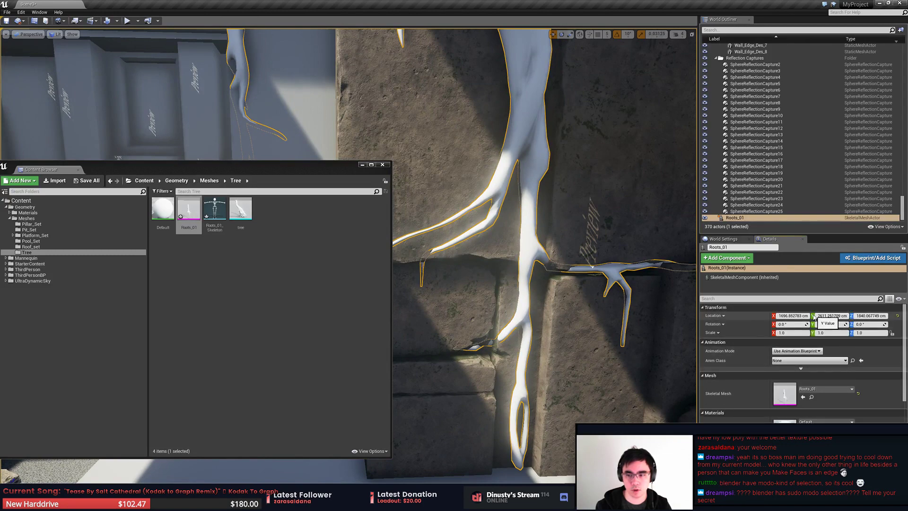
scroll(491, 199, down, 4)
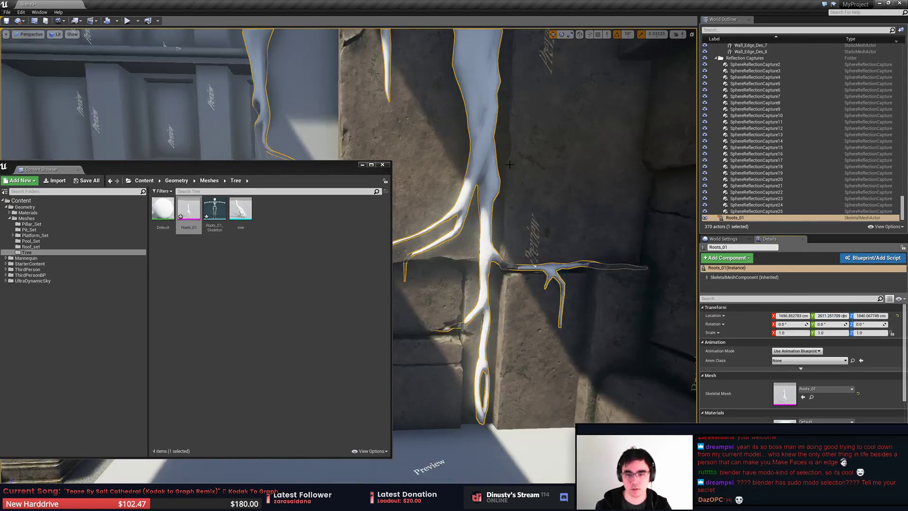
Close the Content Browser, deselect the roots and inspect how they sit against the stone wall and floor
click(382, 165)
right_drag(414, 151, 413, 151)
drag(437, 45, 430, 72)
right_drag(430, 72, 437, 137)
key(Escape)
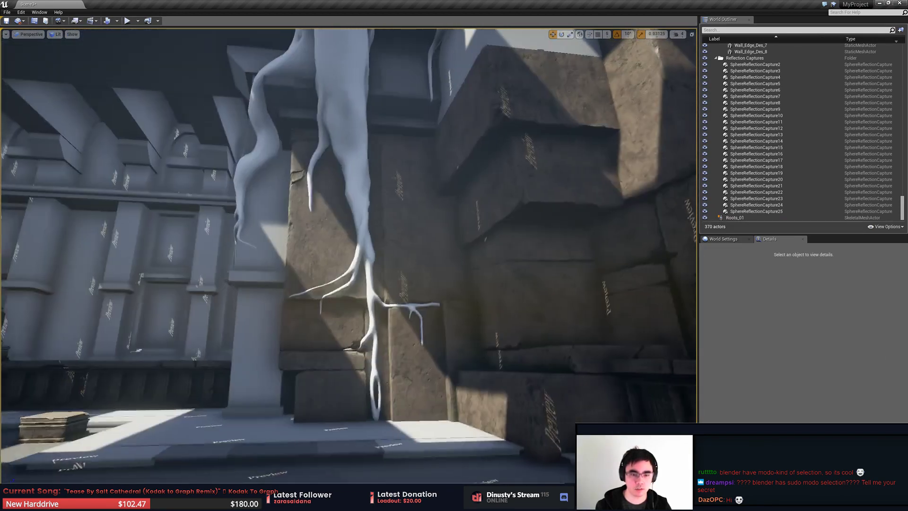
mouse_move(419, 237)
right_down()
mouse_move(419, 289)
mouse_move(506, 253)
mouse_move(427, 223)
right_up()
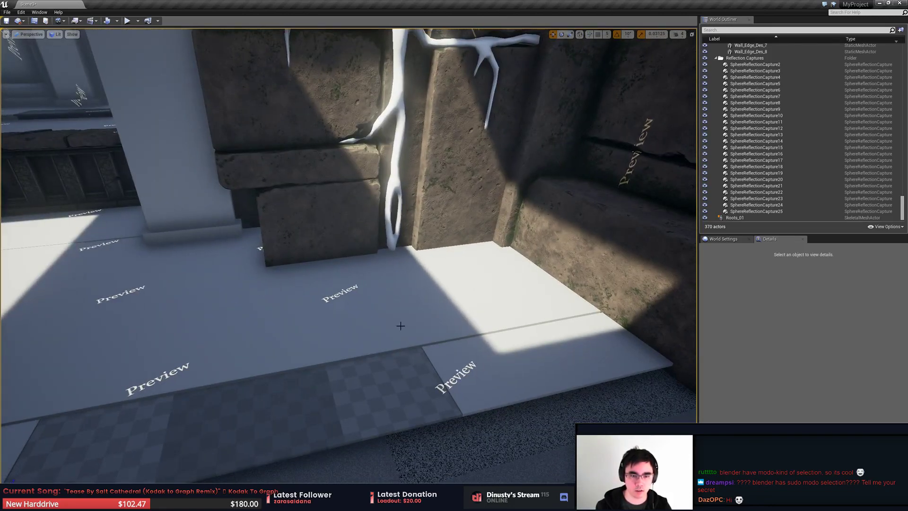
Inspect the hanging roots from the floor up to the trunk to check how they sit against the stone wall
right_drag(492, 295, 511, 301)
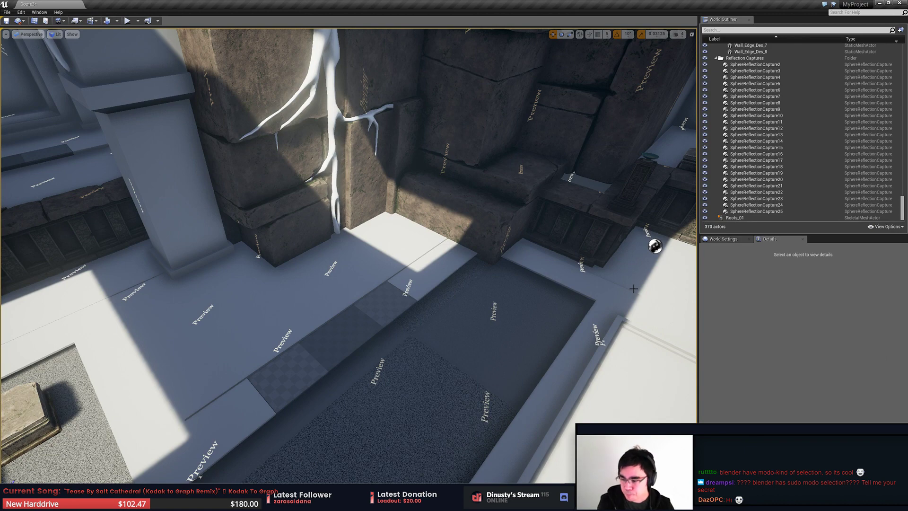
mouse_move(494, 304)
right_down()
mouse_move(466, 295)
mouse_move(494, 303)
right_up()
right_drag(384, 146, 208, 89)
key(w)
key(w)
key(w)
right_drag(474, 302, 450, 327)
key(s)
key(w)
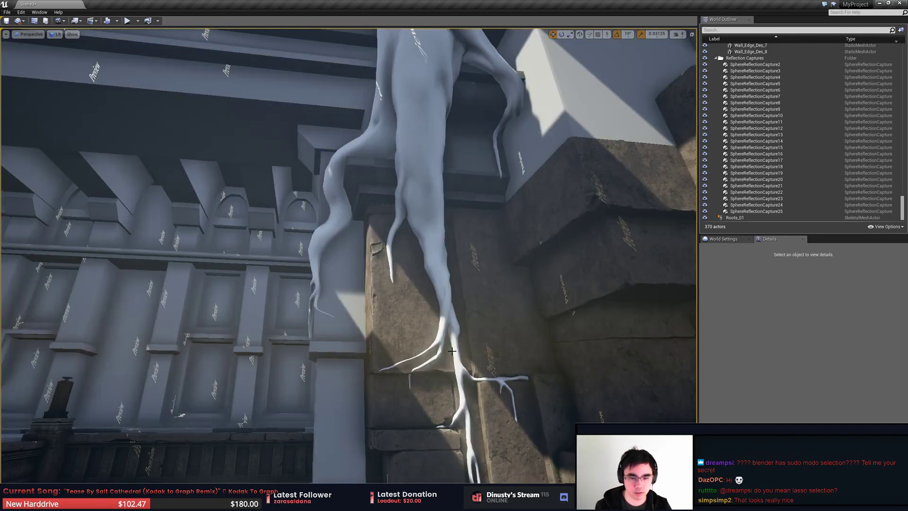
Move the Roots_01 actor to about X 1695, Y 2595, Z 1827 cm, deselect it and save the level
click(452, 350)
drag(441, 85, 464, 102)
key(Escape)
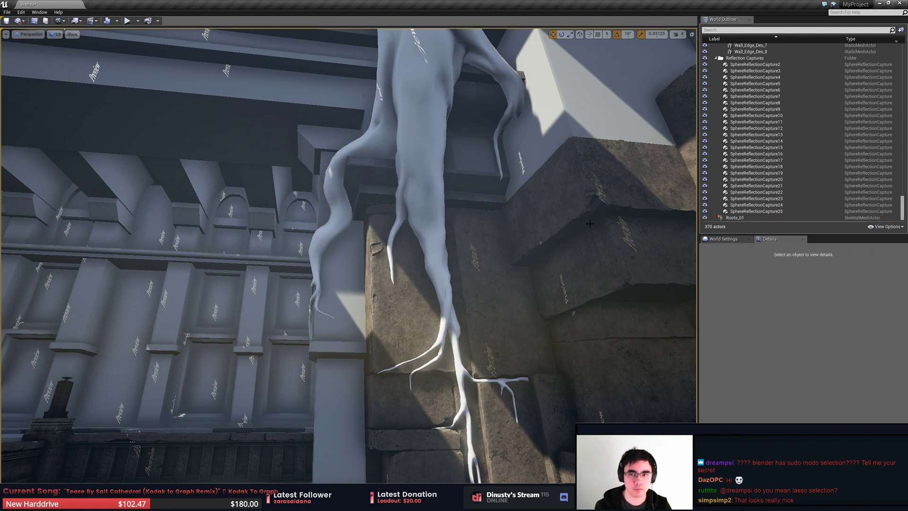
key(ctrl+s)
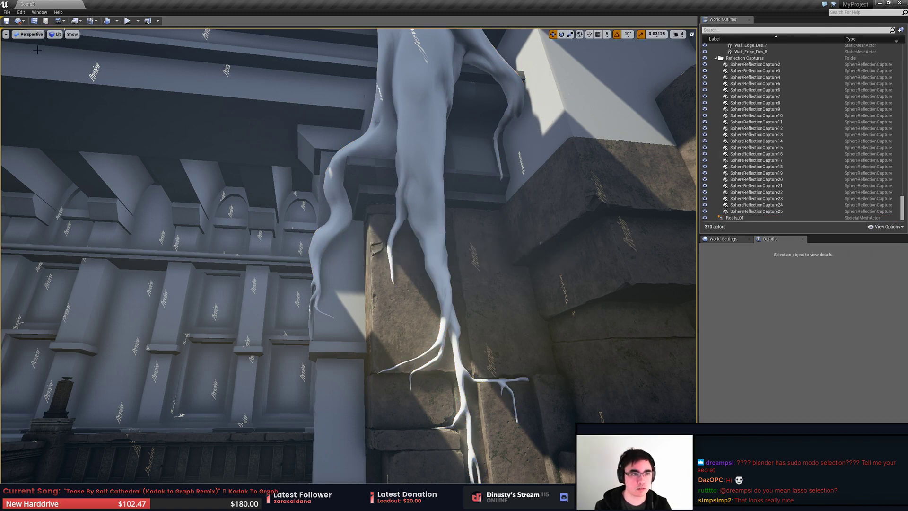
Delete the Roots_01_Skeleton asset from the Tree folder in the Content Browser and close the browser
click(35, 20)
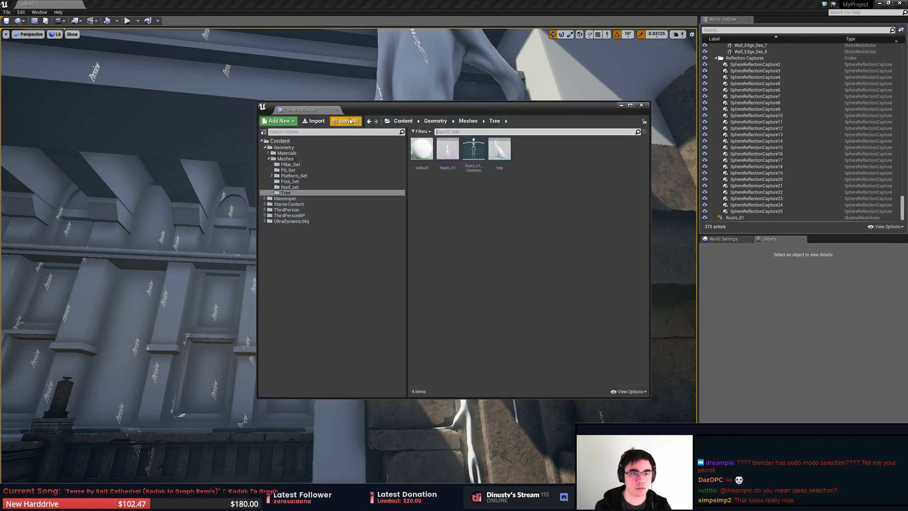
click(473, 150)
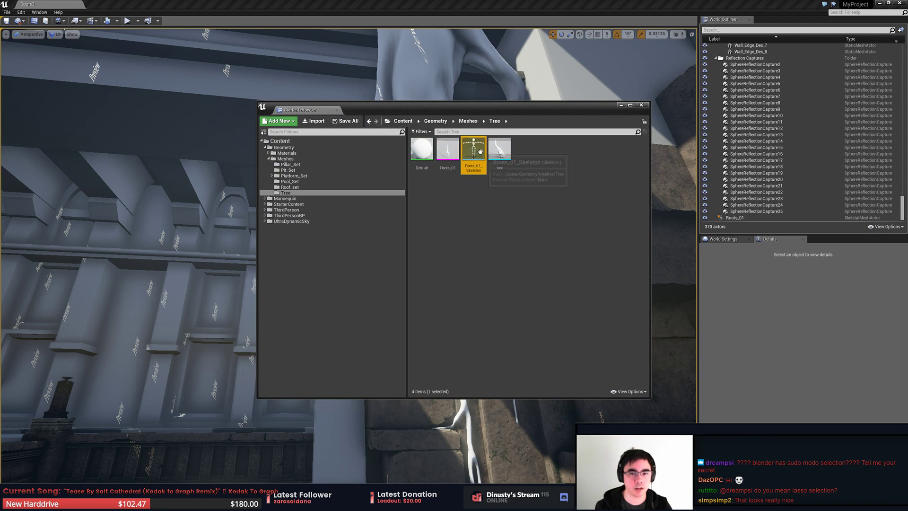
key(Delete)
click(453, 366)
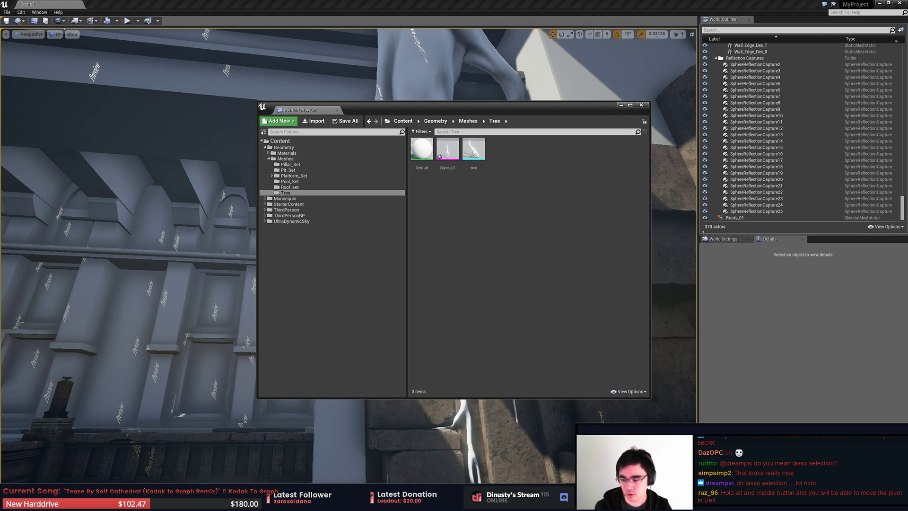
click(641, 105)
Select the Roots_01 actor and temporarily offset its pivot down beside the lower root branches
click(734, 218)
click(828, 315)
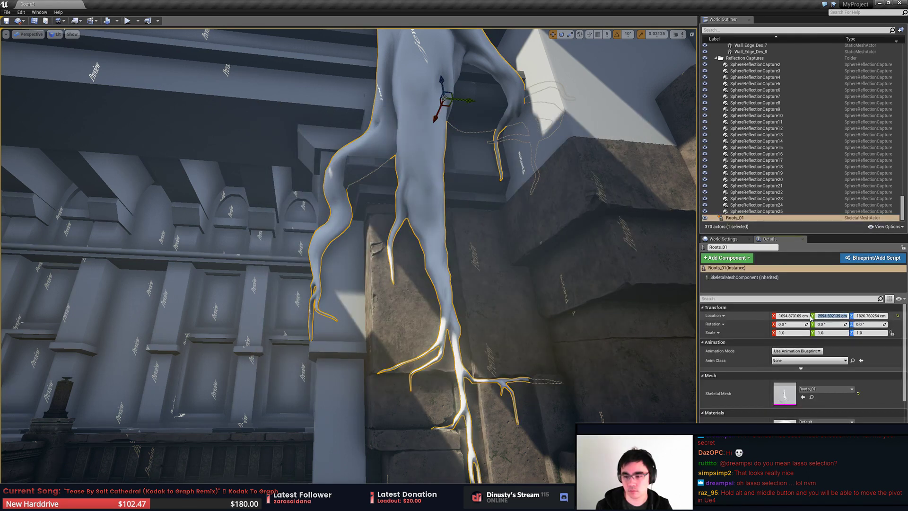
click(808, 316)
mouse_move(420, 179)
right_down()
mouse_move(420, 195)
mouse_move(420, 180)
right_up()
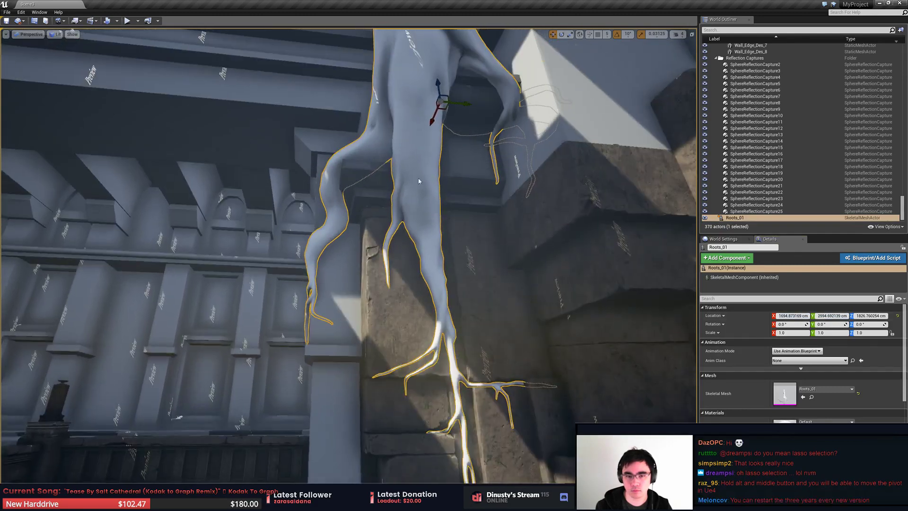
drag(439, 91, 440, 92)
alt+middle_drag(439, 92, 473, 340)
right_drag(473, 341, 392, 268)
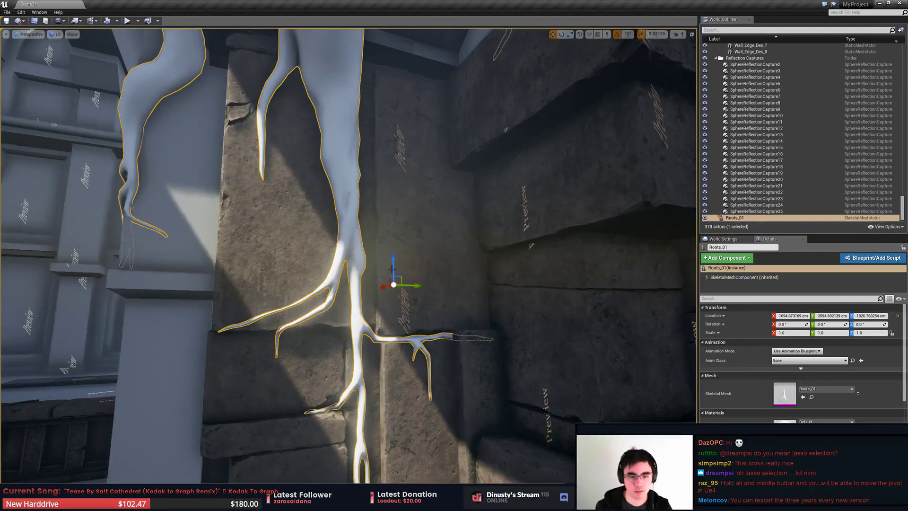
drag(394, 284, 332, 250)
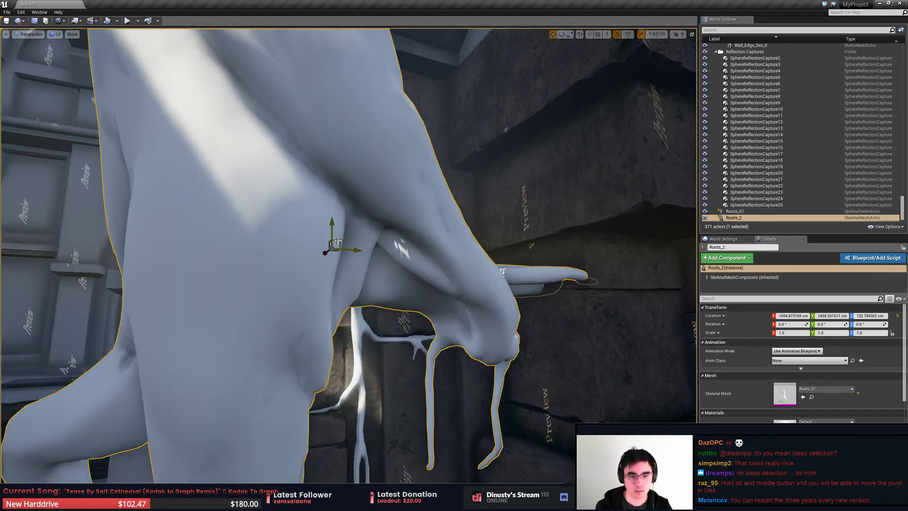
key(ctrl+z)
right_drag(396, 274, 398, 263)
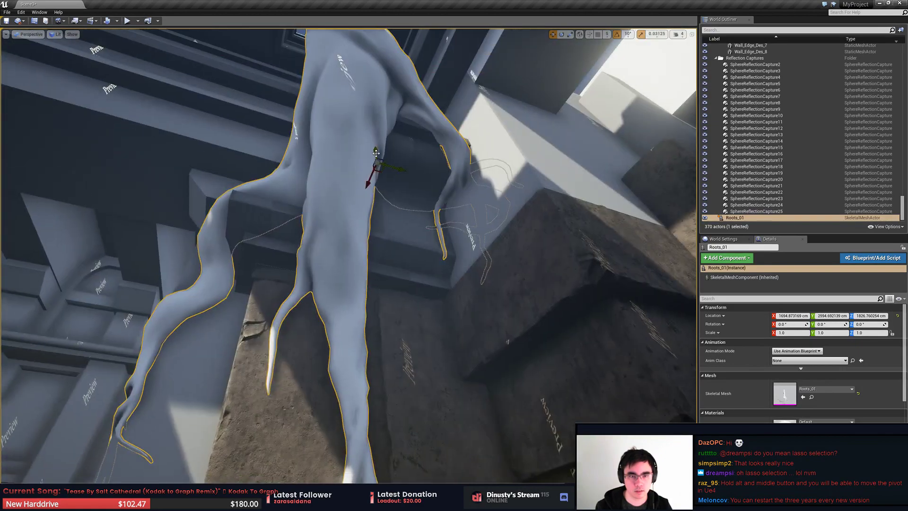
alt+drag(376, 153, 418, 317)
key(ctrl+z)
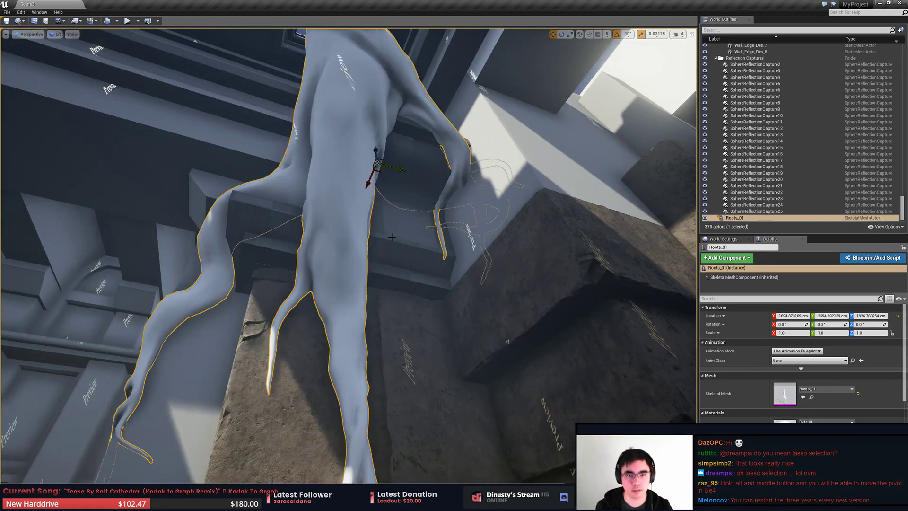
key(Delete)
key(ctrl+z)
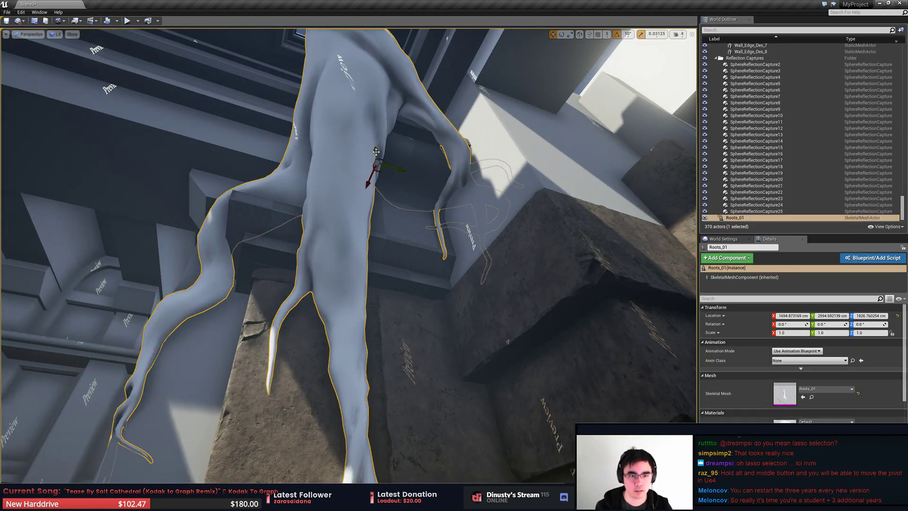
key(ctrl+z)
drag(375, 150, 376, 161)
key(ctrl+z)
Offset the temporary pivot of Roots_01 onto the stone block just above the lower root fork
alt+middle_drag(375, 150, 417, 420)
right_drag(418, 420, 418, 455)
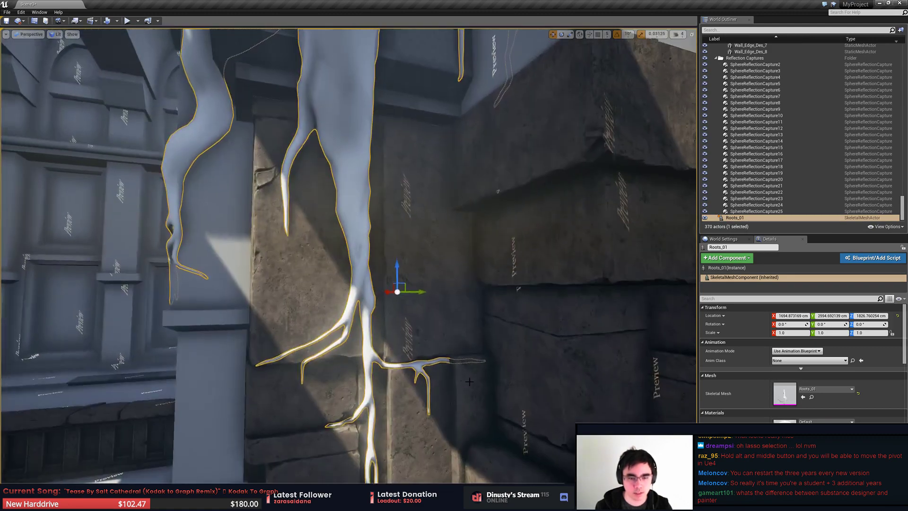
alt+middle_drag(414, 293, 298, 292)
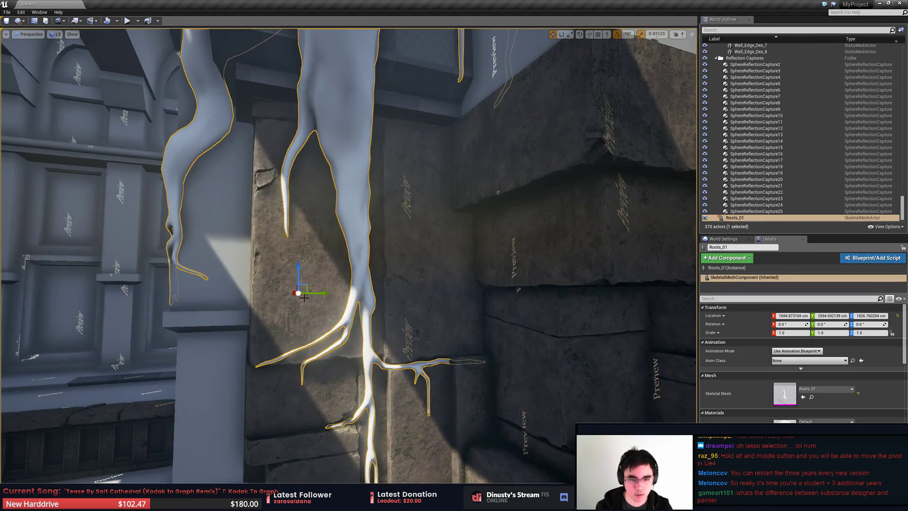
Move Roots_01 to about Y 2598, Z 1834 cm from the offset pivot and deselect it
drag(295, 279, 294, 274)
right_drag(348, 284, 331, 284)
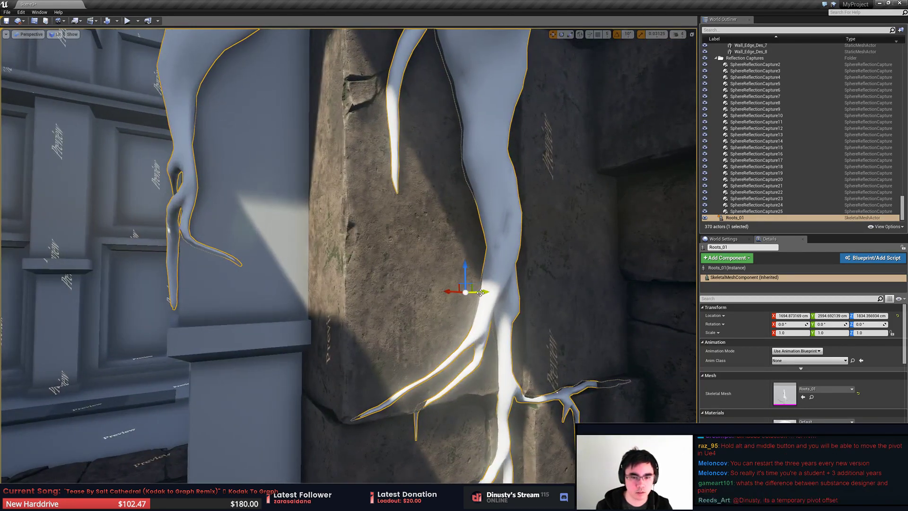
drag(479, 294, 483, 294)
right_drag(483, 294, 469, 284)
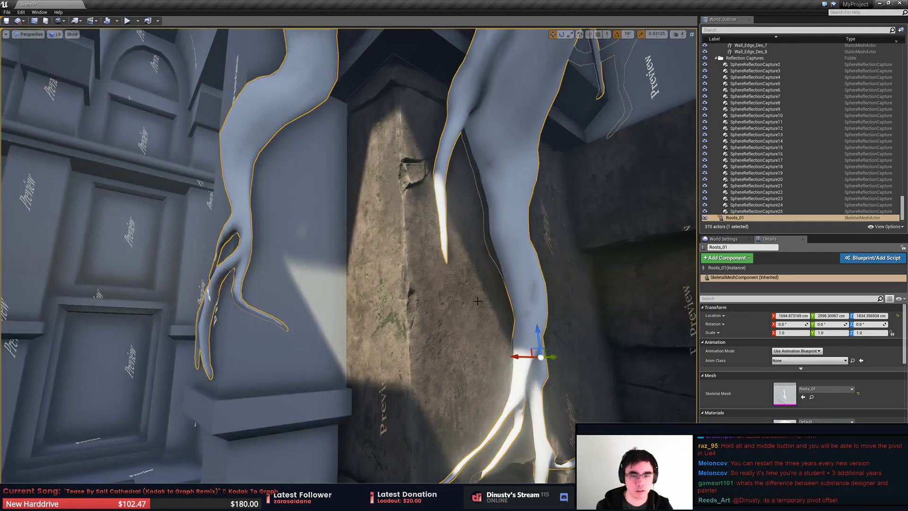
key(Escape)
Check the repositioned roots in the temple corner from farther away and save the level
right_drag(512, 373, 530, 352)
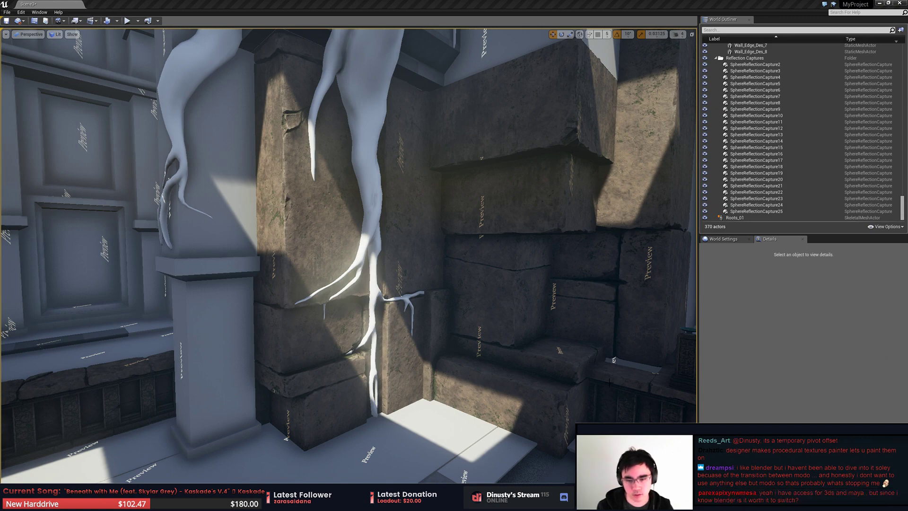
right_drag(609, 382, 642, 407)
right_drag(598, 387, 420, 390)
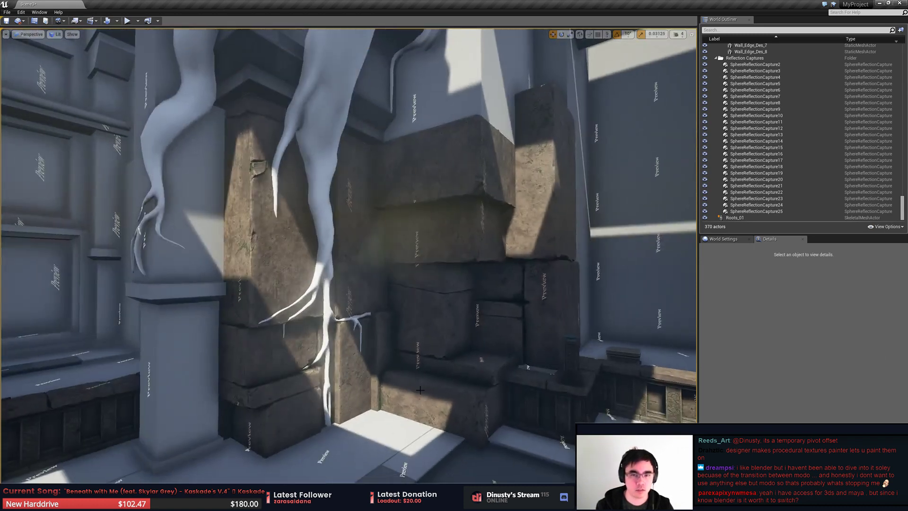
key(ctrl+s)
click(35, 22)
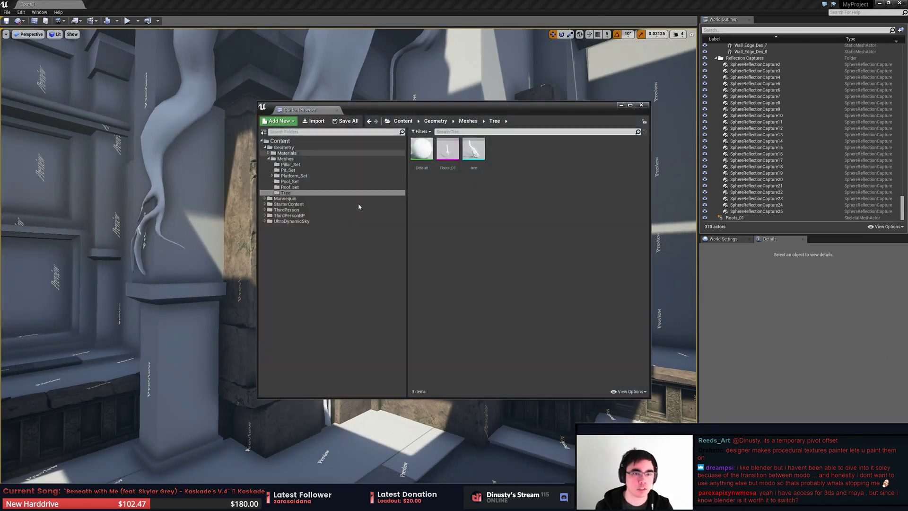
click(641, 104)
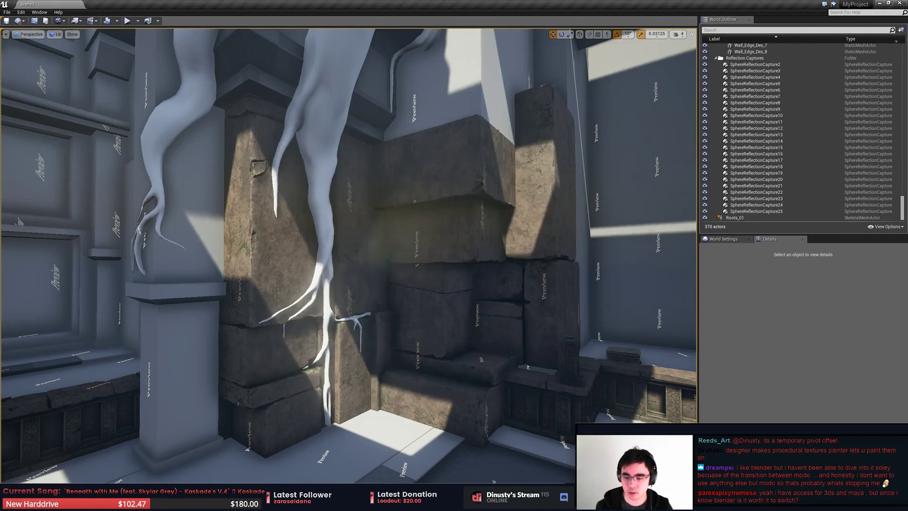
Switch to Substance Designer with the banyan_Bark graph and its 3D preview
key(alt+Tab)
drag(542, 167, 552, 265)
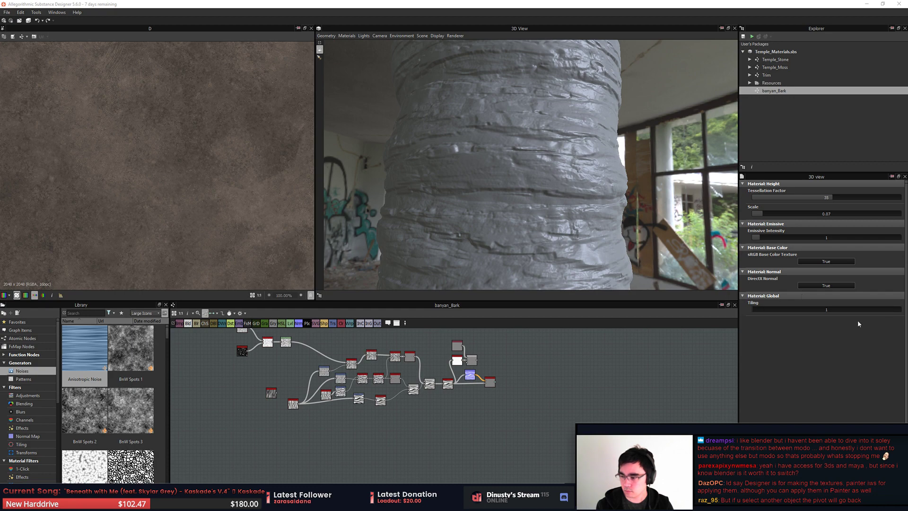
click(610, 195)
Switch to Photoshop and zoom the temple tree reference photo to 100% on the bark of the large root
key(alt+Tab)
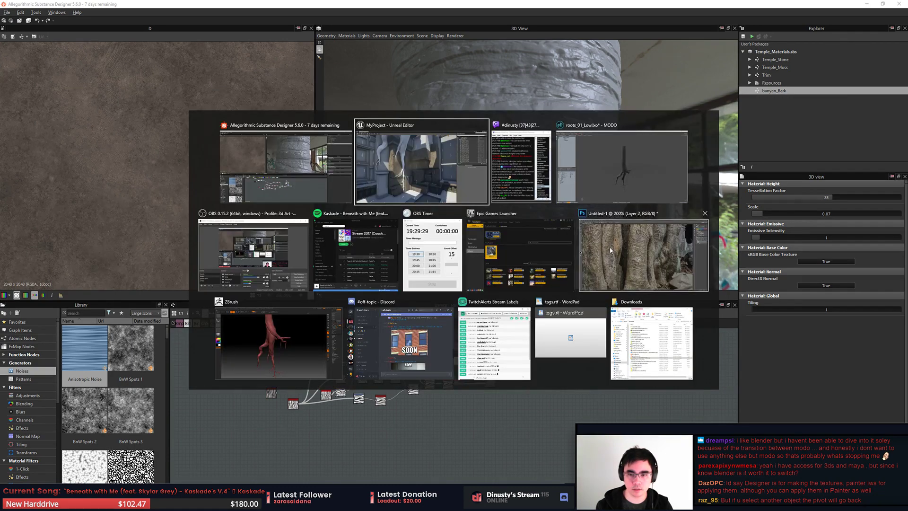
scroll(453, 241, down, 1)
alt+scroll(453, 241, down, 3)
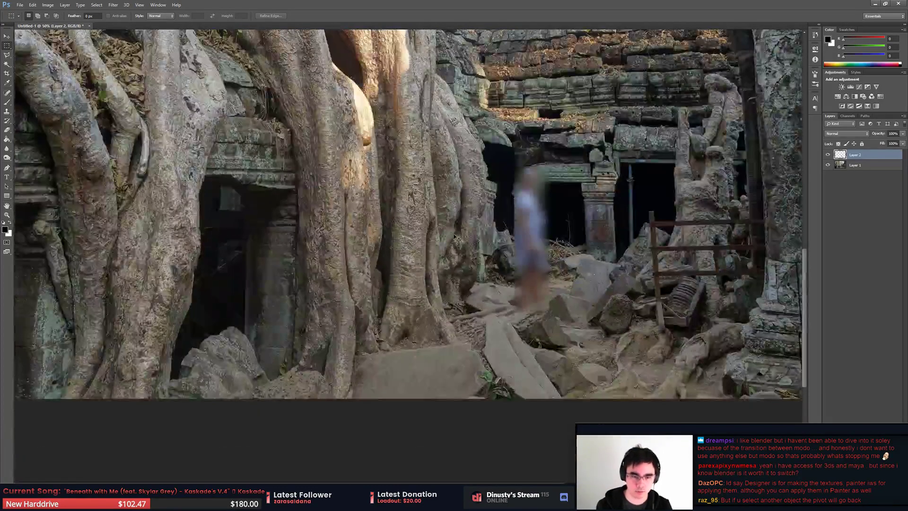
alt+scroll(453, 241, up, 1)
drag(453, 241, 464, 330)
key(ctrl+plus)
Turn the reference photo window into a smaller floating one, widen it and move it clear of the Substance Designer workspace
drag(441, 3, 475, 42)
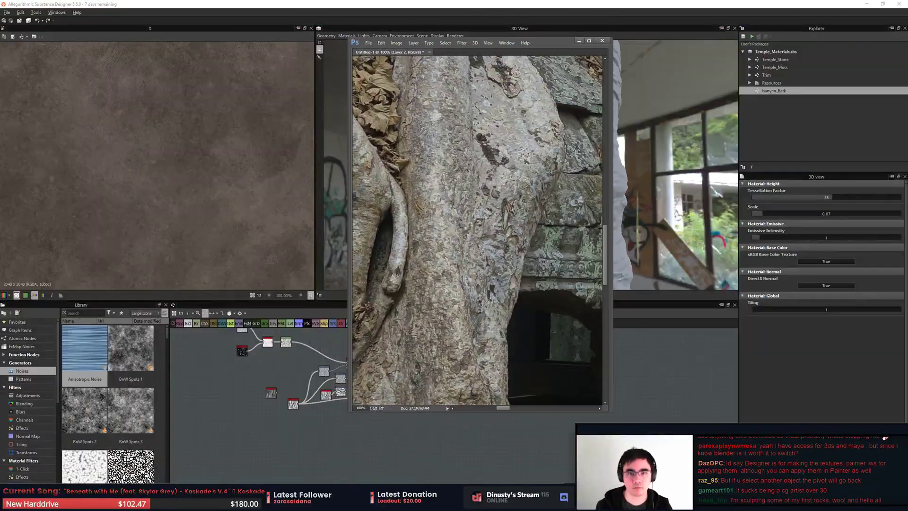
click(611, 416)
key(alt+Tab)
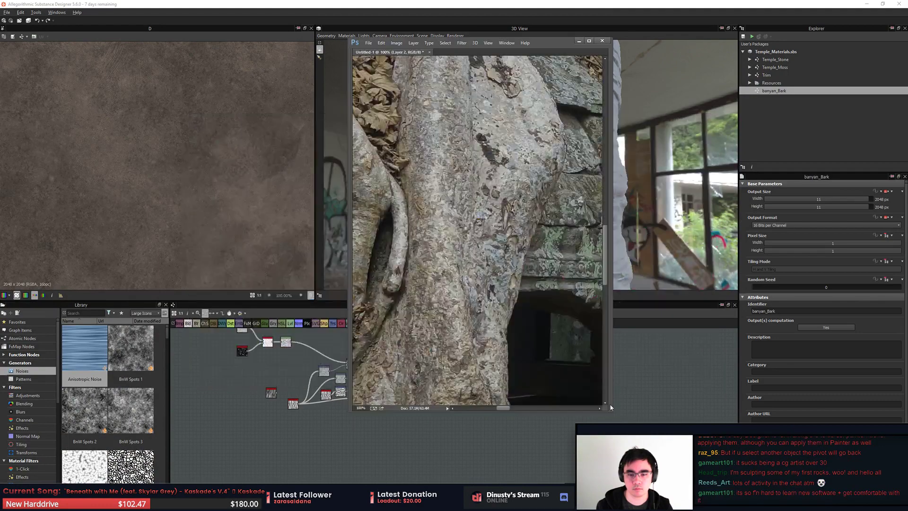
drag(611, 412, 732, 320)
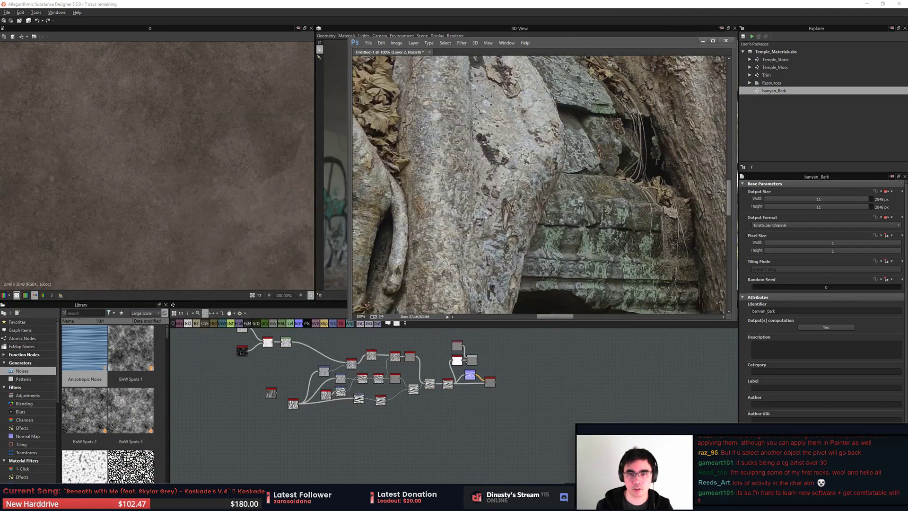
click(562, 37)
key(alt+Tab)
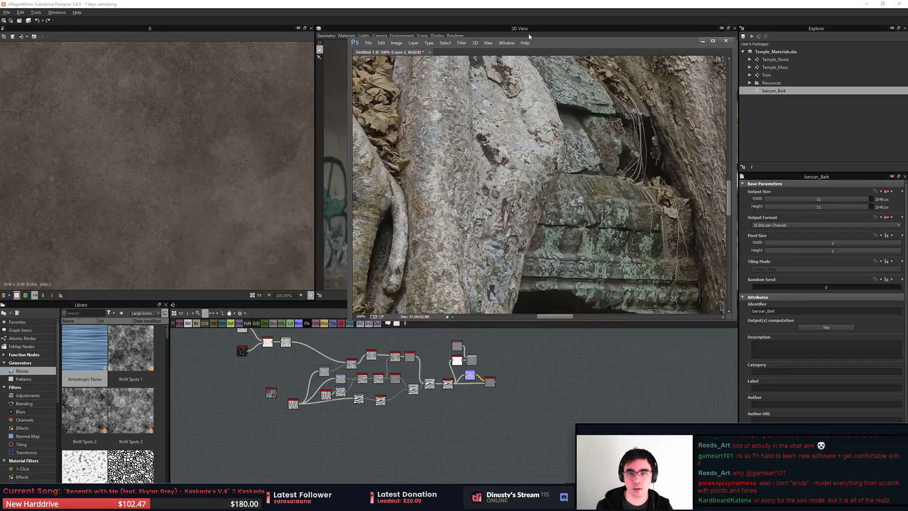
drag(547, 41, 907, 52)
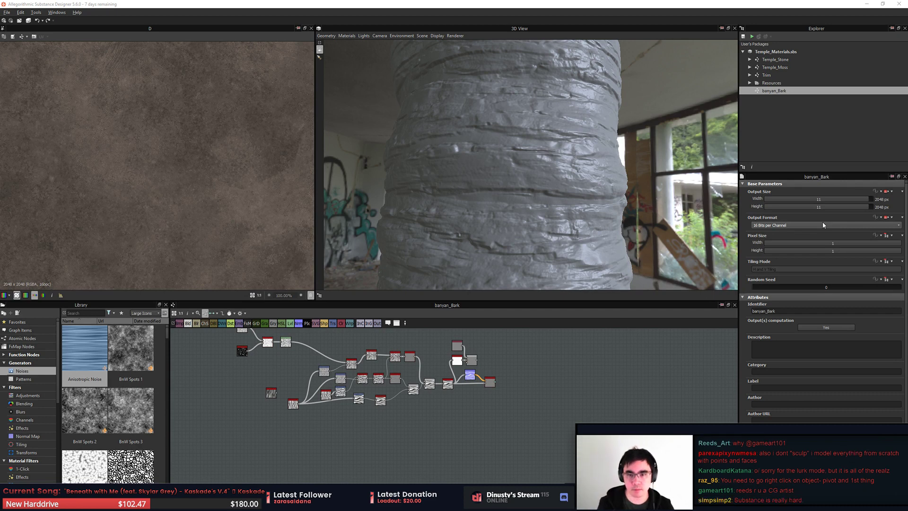
Examine the outputs and parameters of the Crystal 1, Cells and Slope Blur Grayscale nodes in the banyan_Bark graph
scroll(246, 352, up, 8)
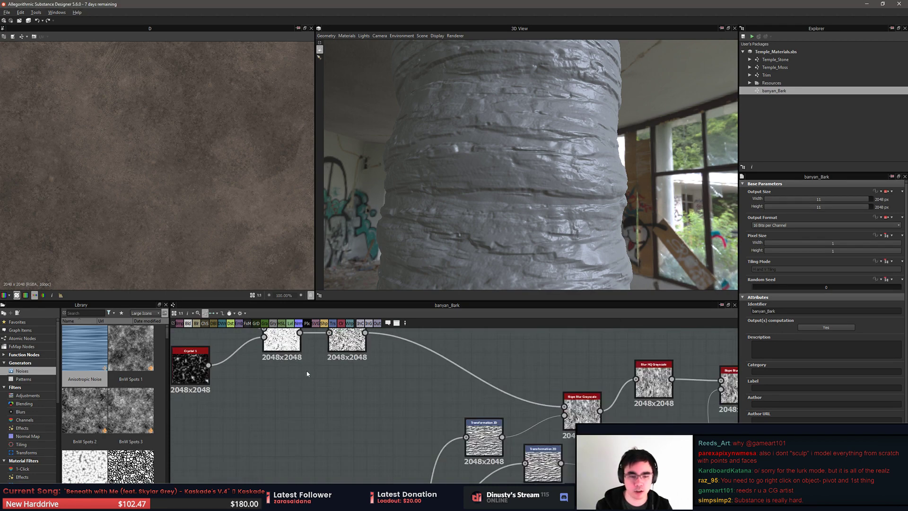
double_click(302, 396)
middle_drag(445, 419, 474, 471)
scroll(474, 471, down, 4)
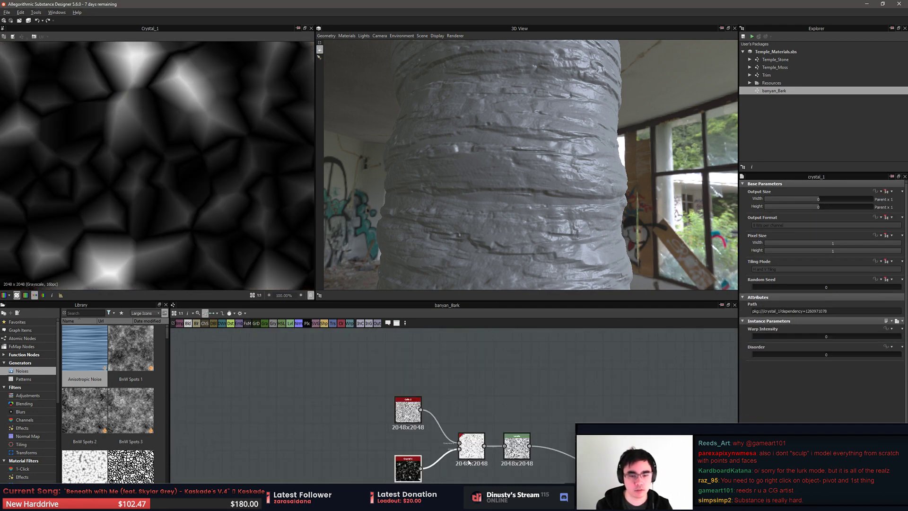
double_click(408, 410)
middle_drag(459, 411, 445, 382)
double_click(456, 417)
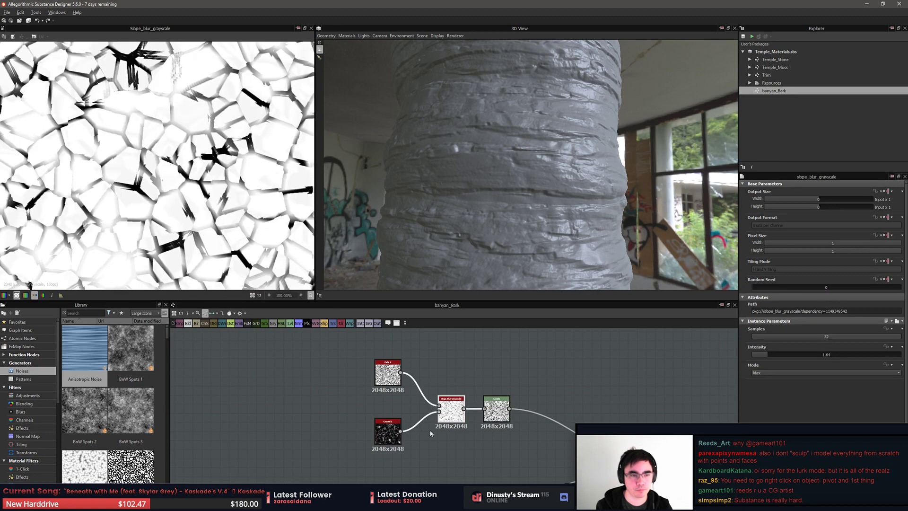
scroll(421, 437, up, 4)
click(350, 441)
scroll(351, 441, down, 3)
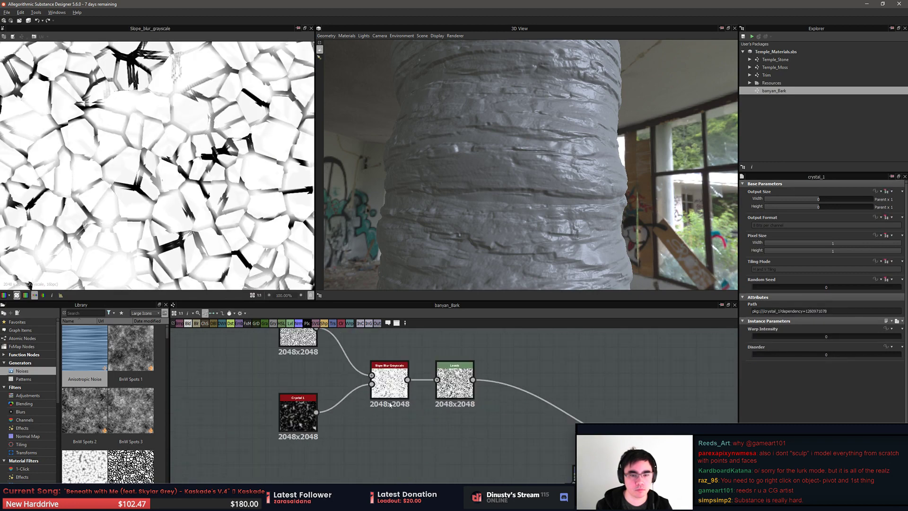
Switch the 3D preview geometry to Rounded Cube and view the bark up close on one of its faces
click(350, 37)
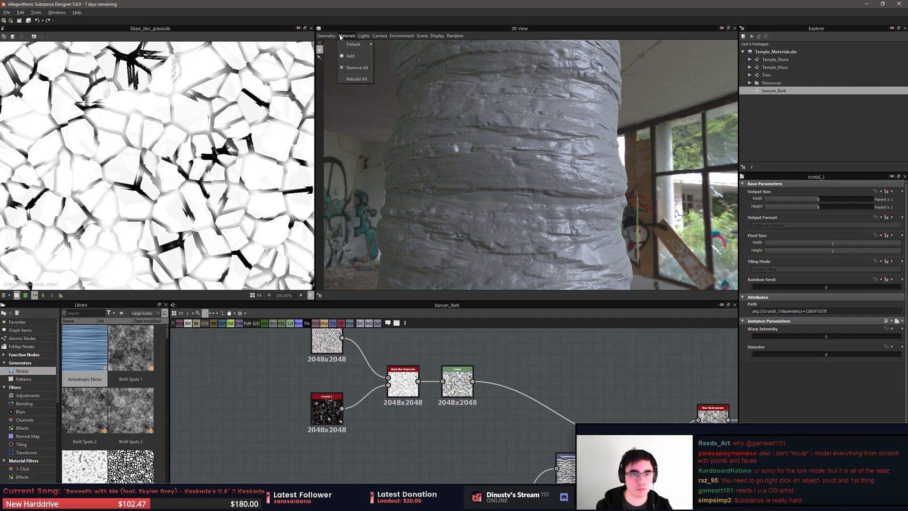
mouse_move(364, 44)
click(326, 36)
click(326, 36)
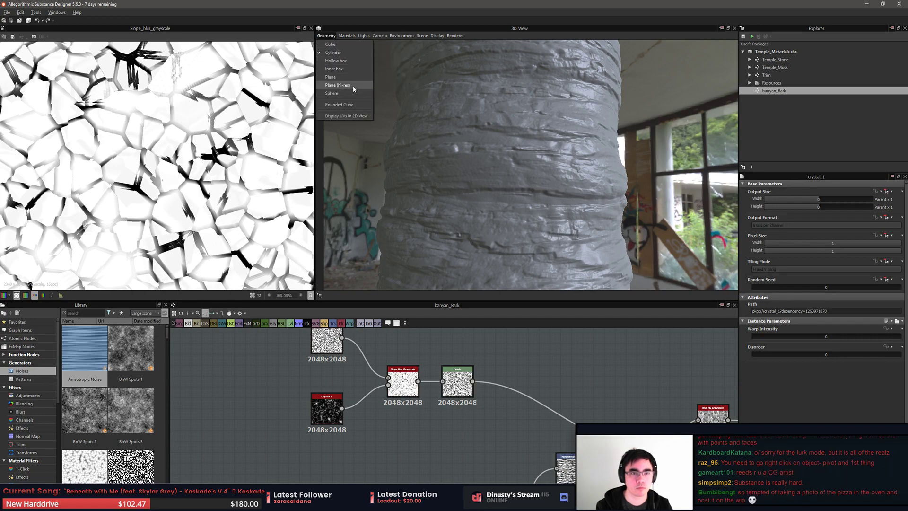
click(350, 108)
scroll(540, 174, down, 5)
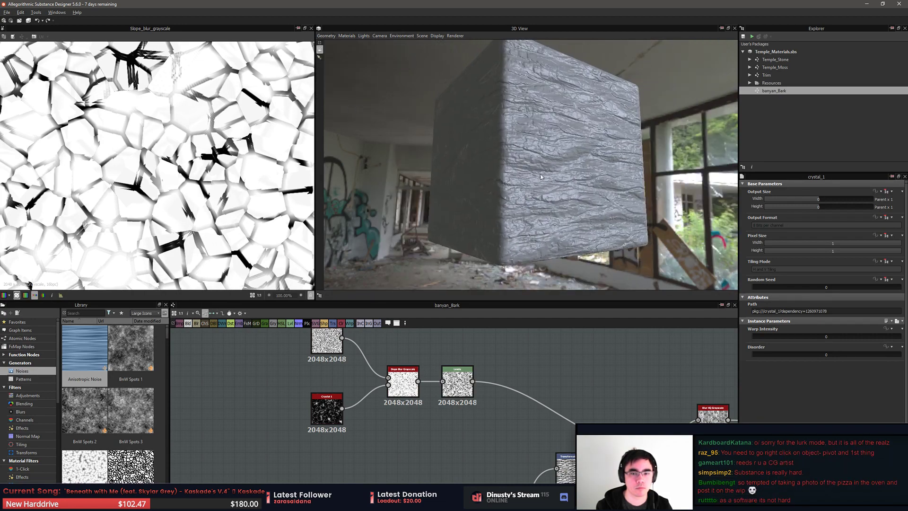
mouse_move(540, 174)
mouse_down()
mouse_move(502, 184)
mouse_move(507, 172)
mouse_move(533, 187)
mouse_up()
scroll(507, 170, up, 3)
scroll(506, 171, up, 1)
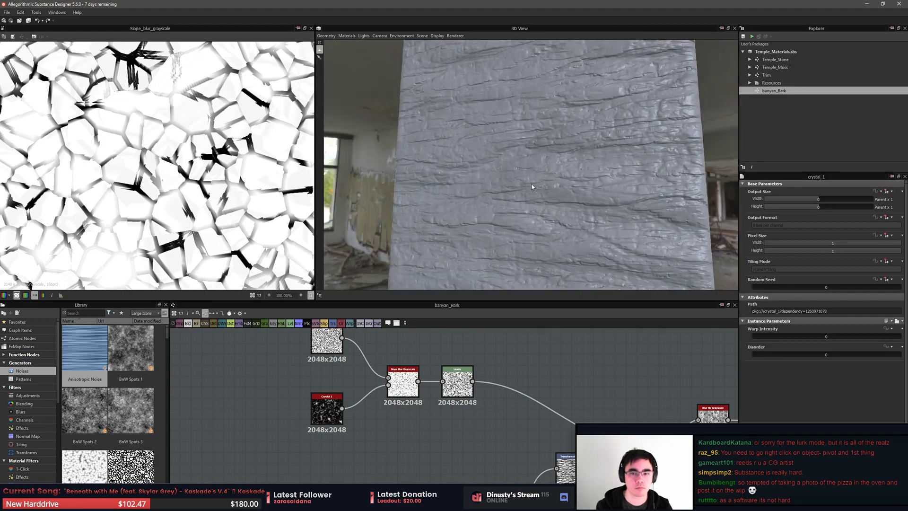
scroll(531, 188, up, 3)
scroll(532, 187, down, 1)
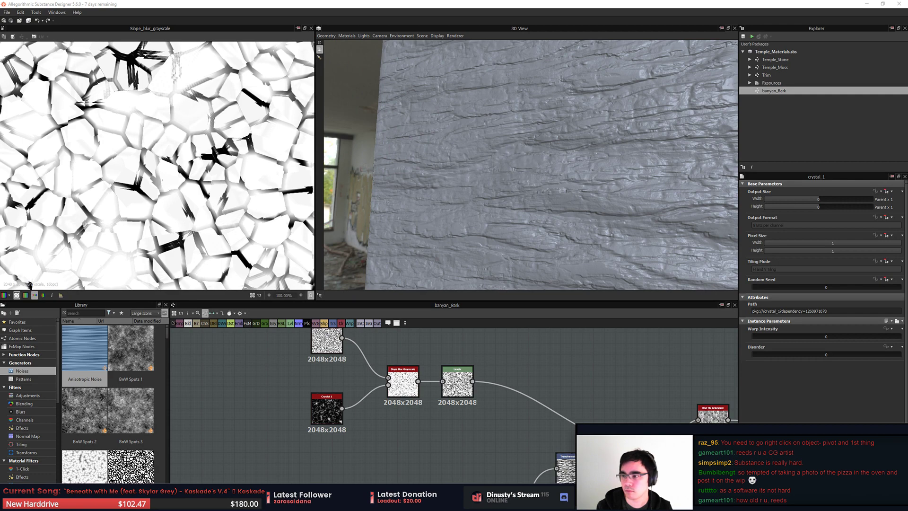
Examine the outputs of the leftmost grunge_map_005 node and the upper Transformation 2D node it feeds
click(529, 359)
scroll(528, 359, down, 2)
middle_drag(523, 445, 496, 364)
scroll(460, 415, up, 2)
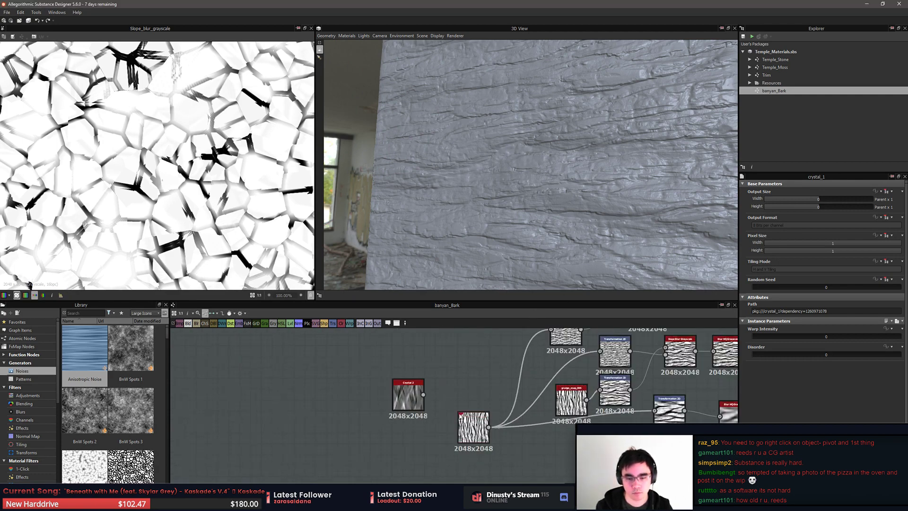
scroll(438, 424, up, 2)
click(489, 428)
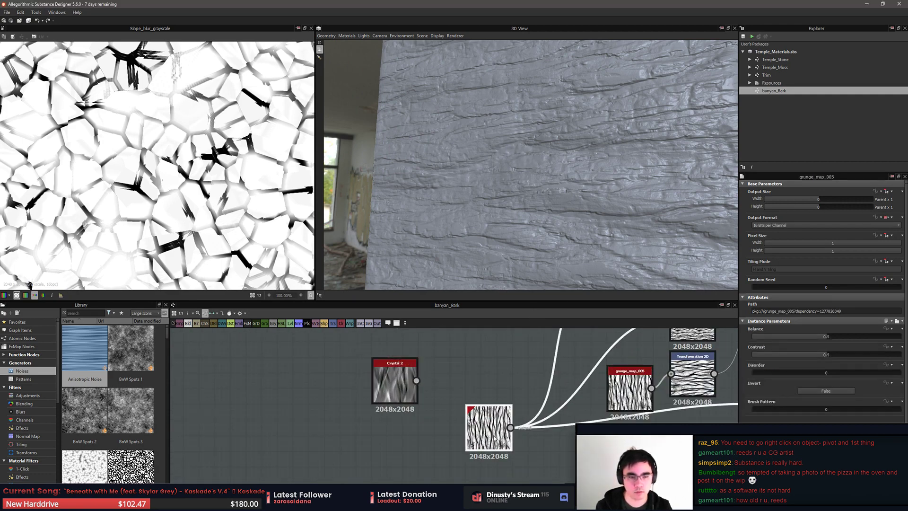
double_click(491, 432)
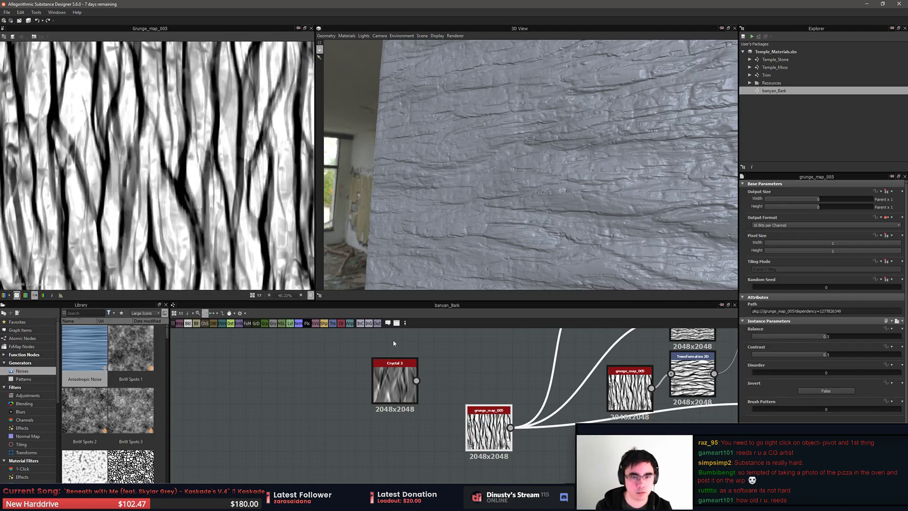
middle_drag(515, 390, 428, 383)
scroll(472, 348, down, 3)
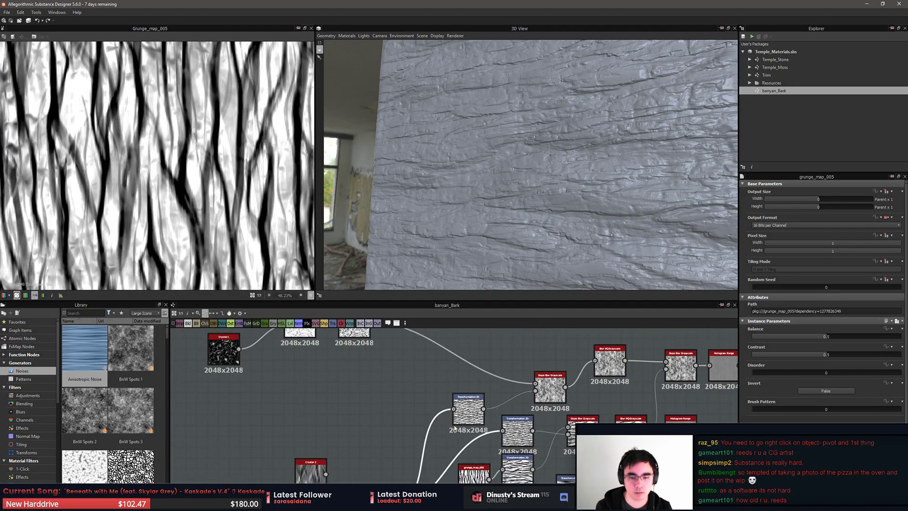
double_click(459, 379)
click(396, 388)
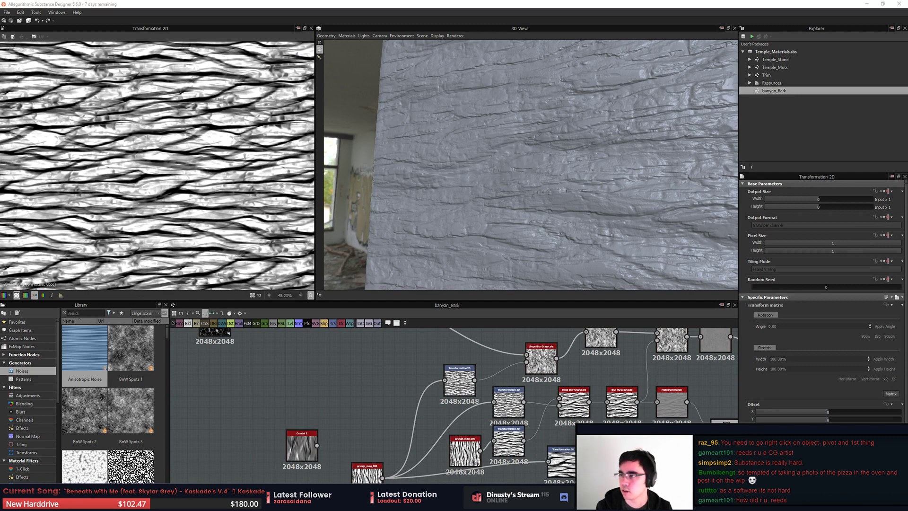
Bring the Photoshop reference photo over the workspace, study the root bark's cracks at 200%, and move the photo away again
drag(907, 16, 483, 69)
key(ctrl+plus)
key(ctrl+minus)
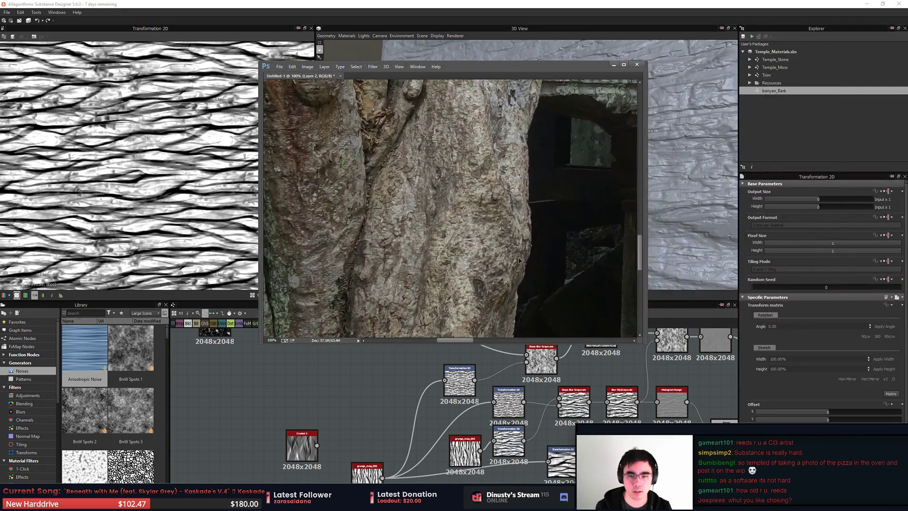
drag(520, 260, 545, 173)
key(ctrl+plus)
drag(507, 226, 530, 208)
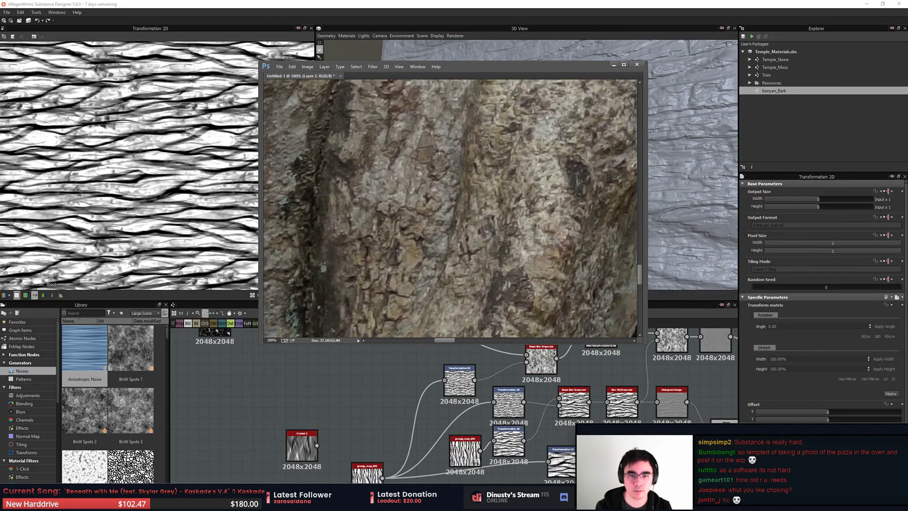
drag(491, 264, 480, 232)
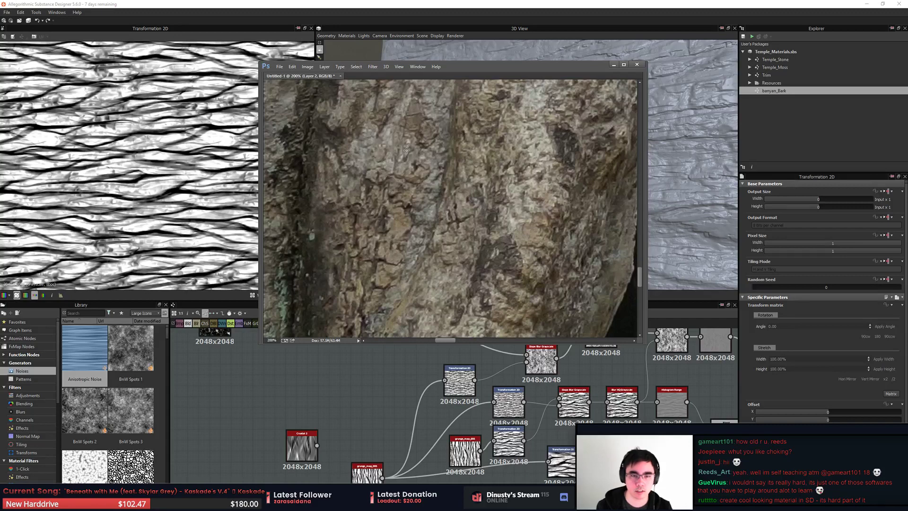
drag(468, 77, 907, 96)
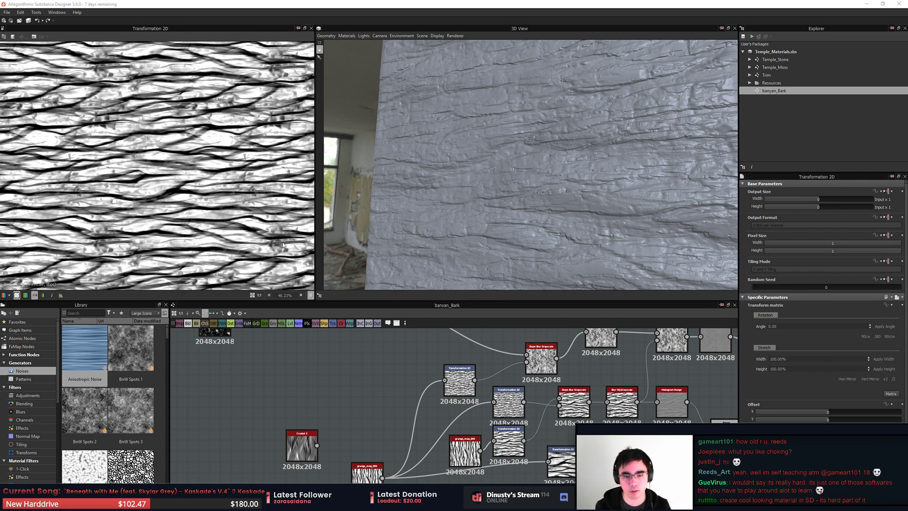
Add a Cells 3 noise node to the empty area above the Crystal 2 node and view its output enlarged
scroll(397, 388, down, 3)
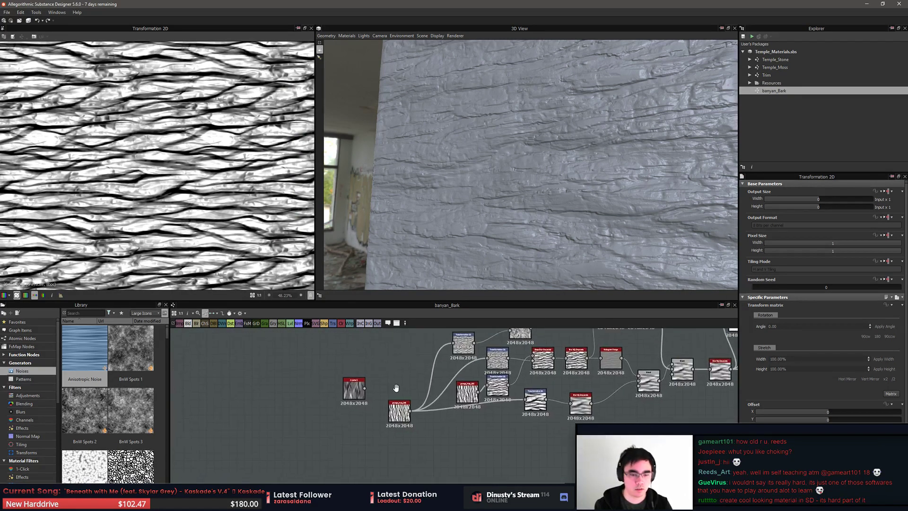
scroll(426, 418, up, 5)
scroll(152, 410, down, 5)
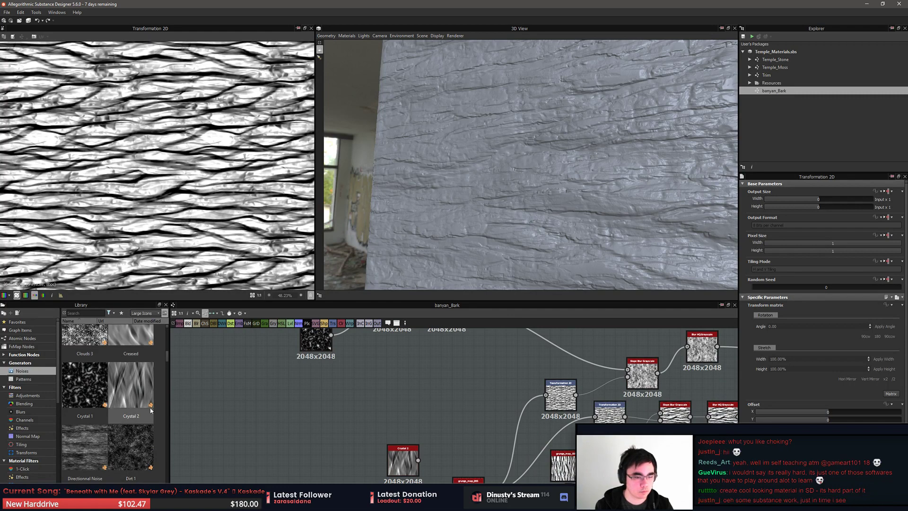
scroll(152, 410, up, 3)
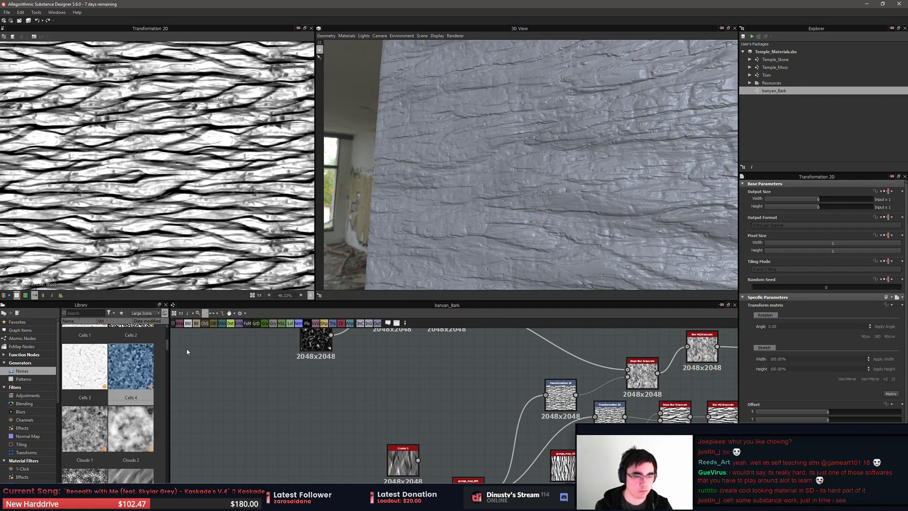
drag(84, 367, 305, 397)
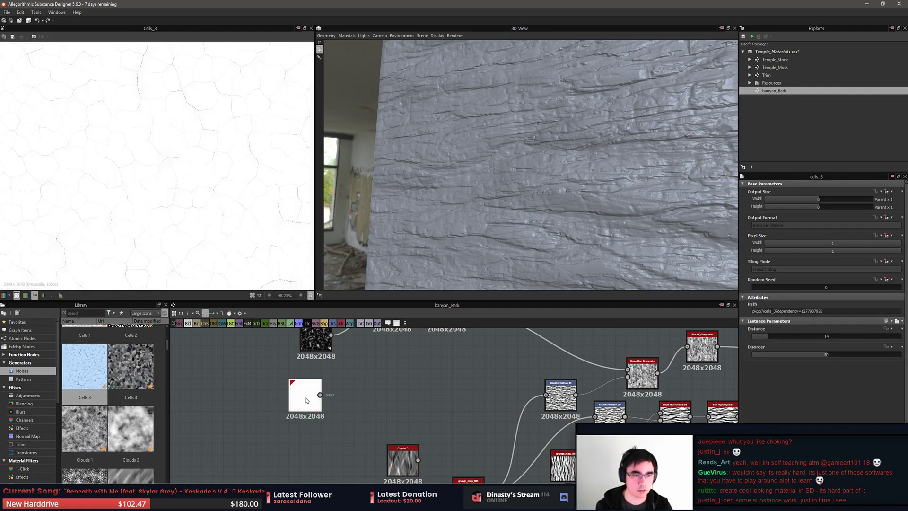
scroll(239, 248, up, 8)
scroll(280, 405, down, 1)
scroll(334, 401, up, 4)
middle_drag(288, 398, 364, 415)
scroll(334, 401, up, 2)
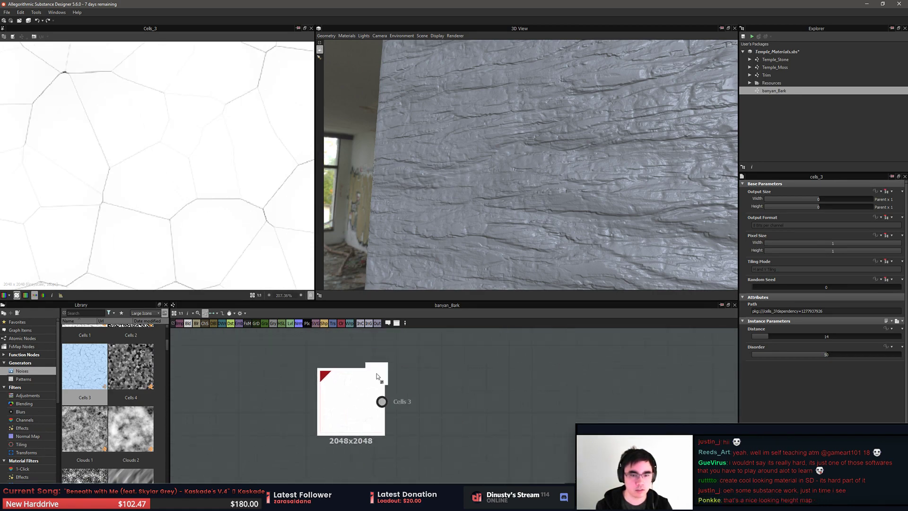
Add a Base Material node to the graph and place it beside the Cells 3 node
right_click(474, 244)
click(484, 247)
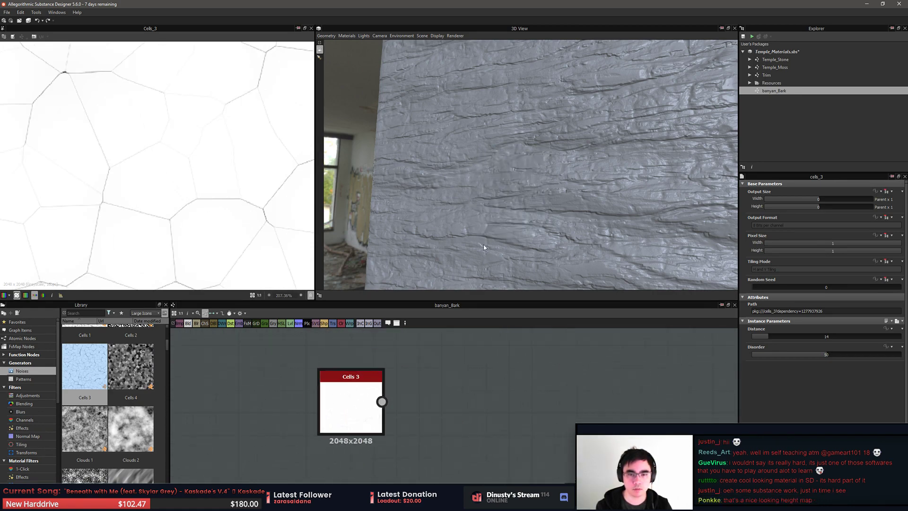
drag(484, 248, 540, 202)
scroll(506, 380, down, 3)
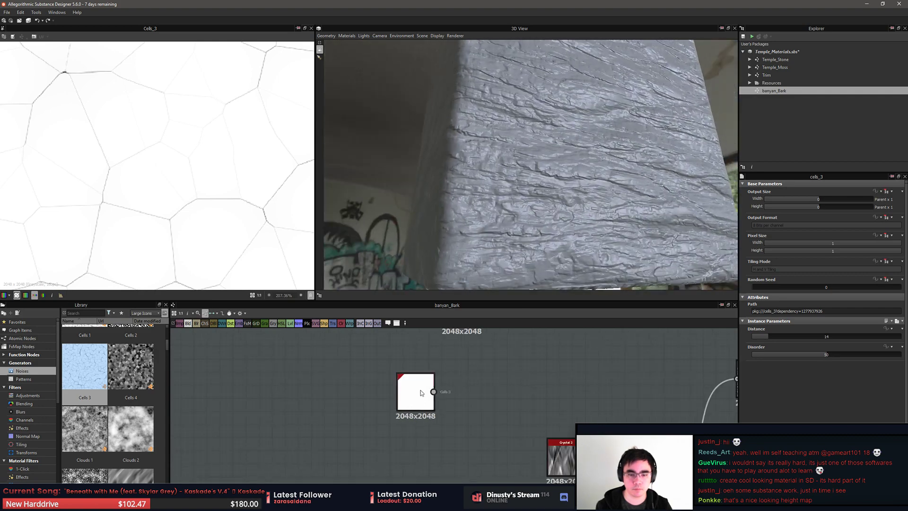
drag(422, 392, 389, 392)
key(space)
text(base)
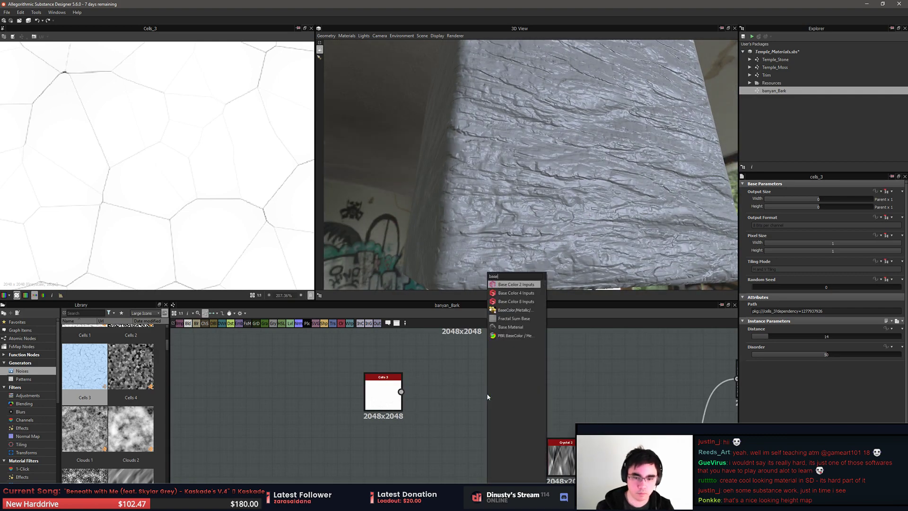
click(514, 335)
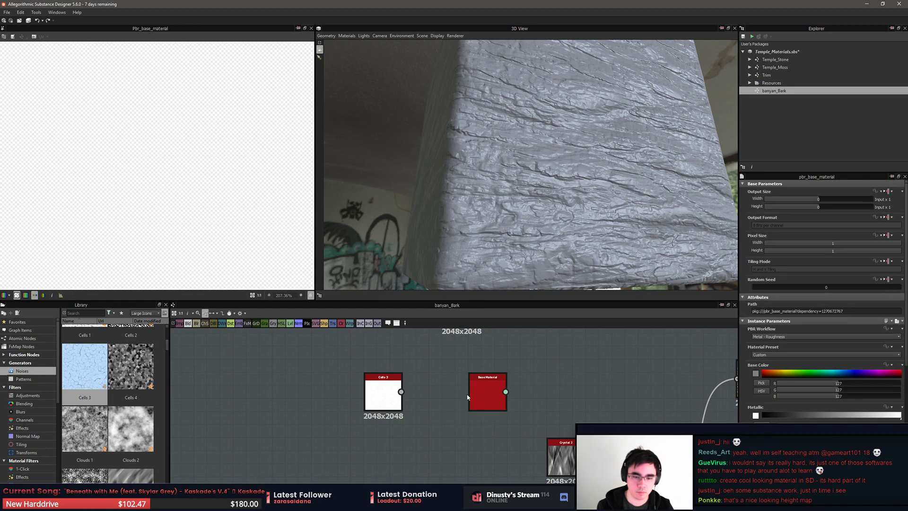
drag(478, 394, 449, 394)
Display the Base Material node's outputs on the rounded cube in the 3D preview
scroll(823, 350, down, 3)
right_drag(465, 399, 542, 162)
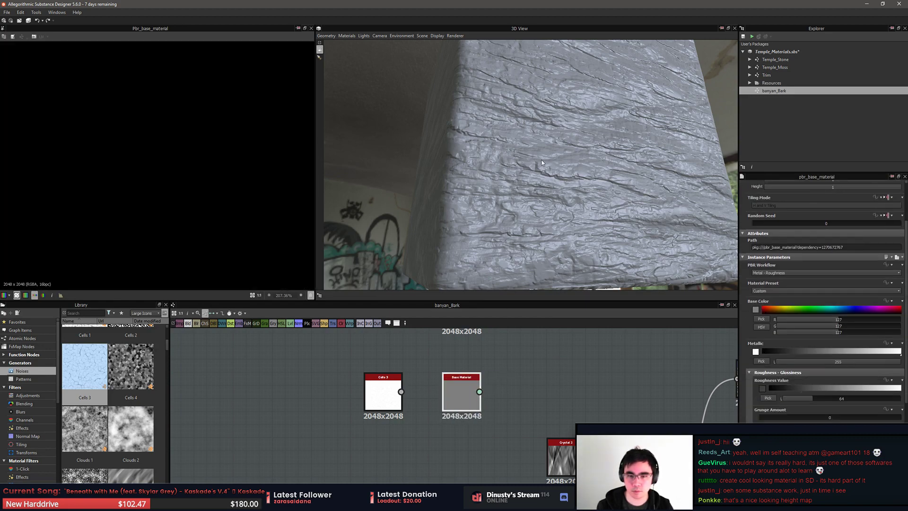
click(563, 353)
Enable the Base Material's user-defined Base Color map and connect the Cells 3 node to that input
scroll(796, 376, down, 4)
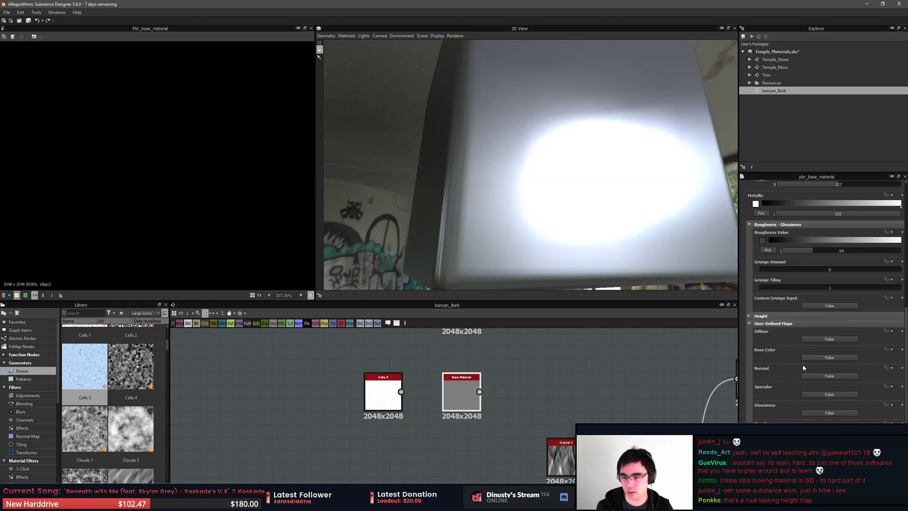
click(816, 337)
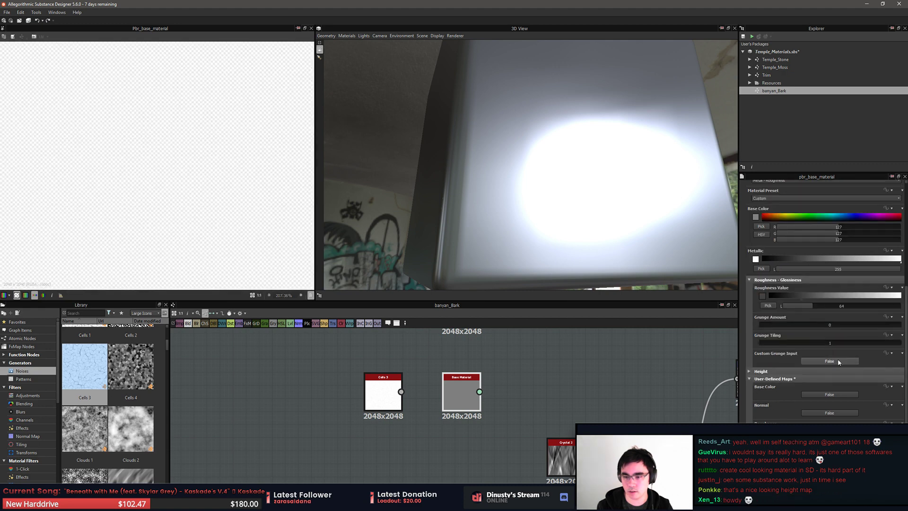
click(835, 395)
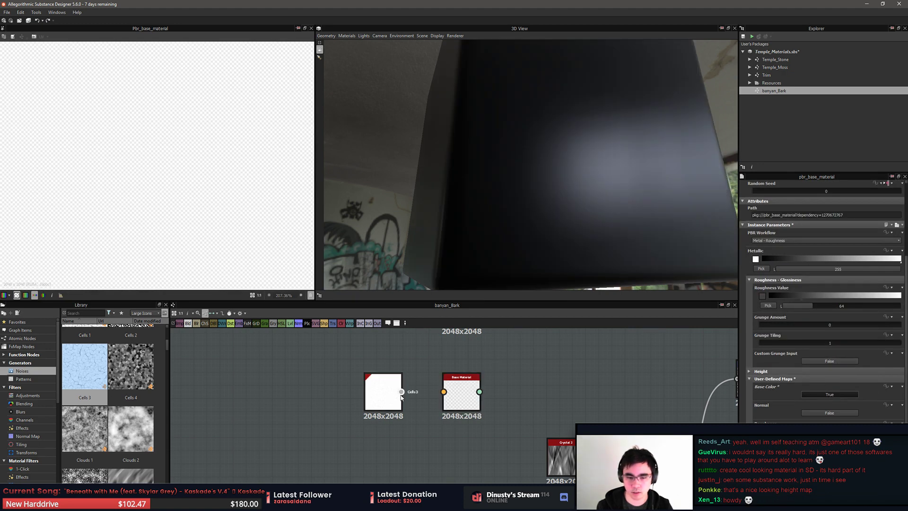
drag(378, 395, 313, 422)
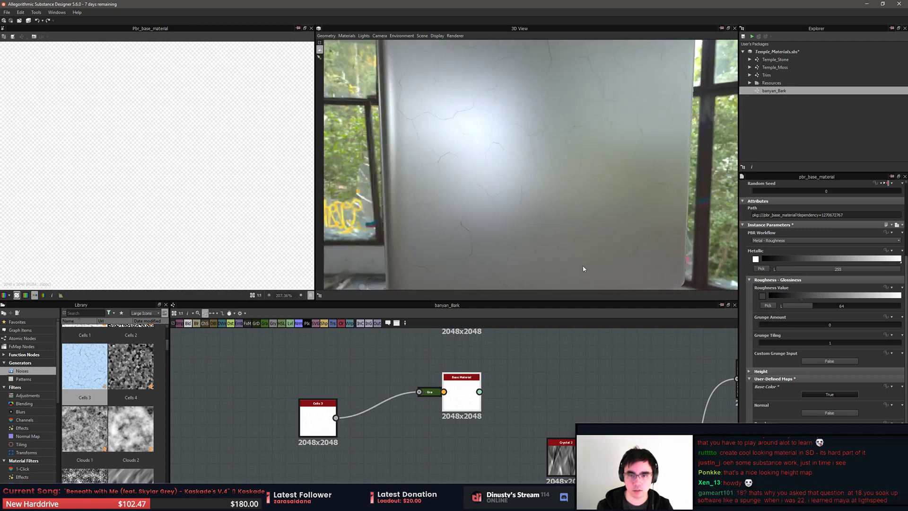
Set the Base Material's roughness value to 255 and its metallic value to 0
drag(793, 299, 901, 297)
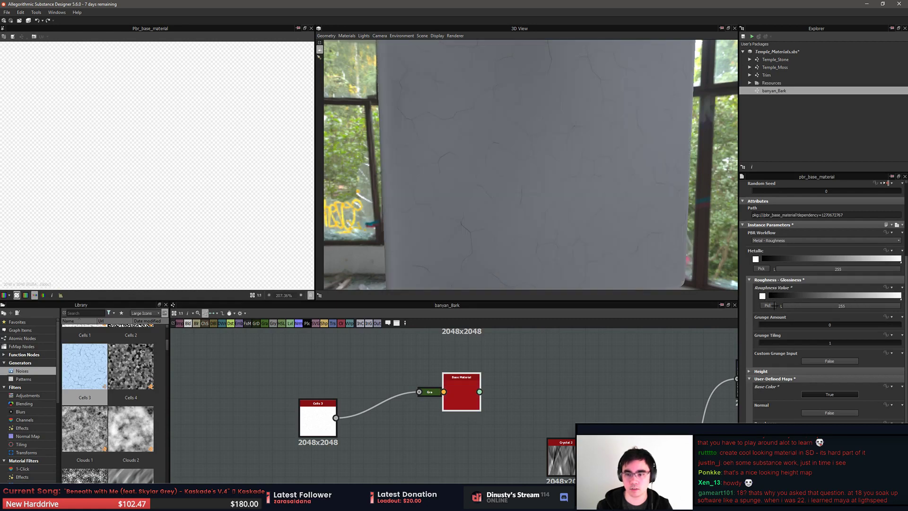
drag(618, 274, 501, 220)
click(772, 269)
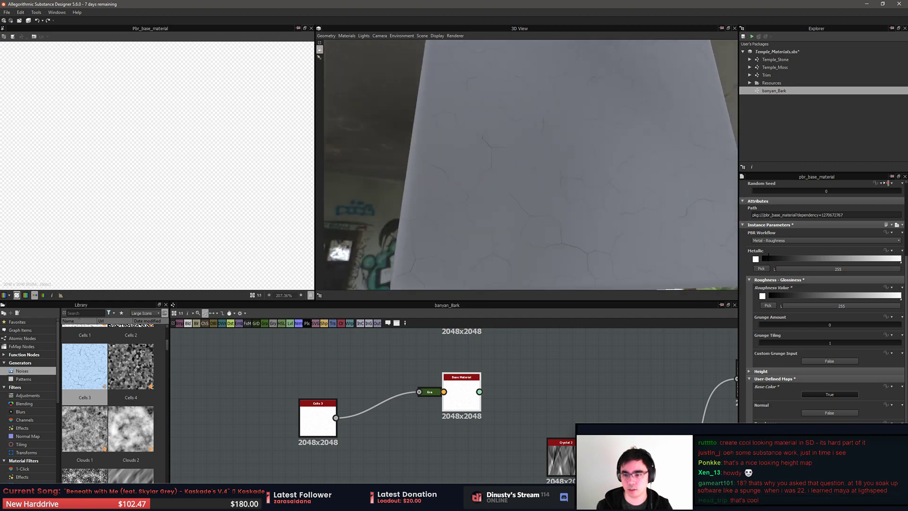
drag(575, 178, 528, 339)
Show the Cells 3 node's output and parameters and examine its crack pattern in the 2D view
scroll(360, 394, up, 2)
drag(290, 432, 271, 406)
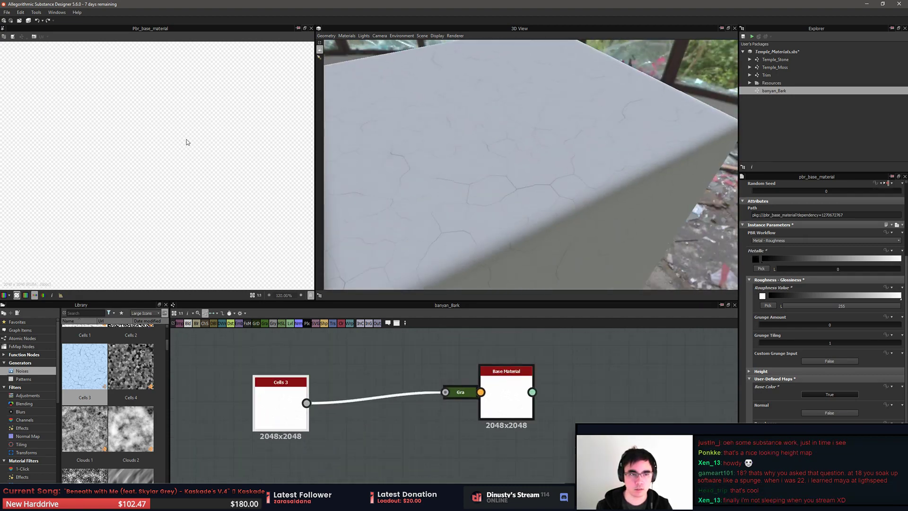
double_click(283, 417)
scroll(196, 177, up, 3)
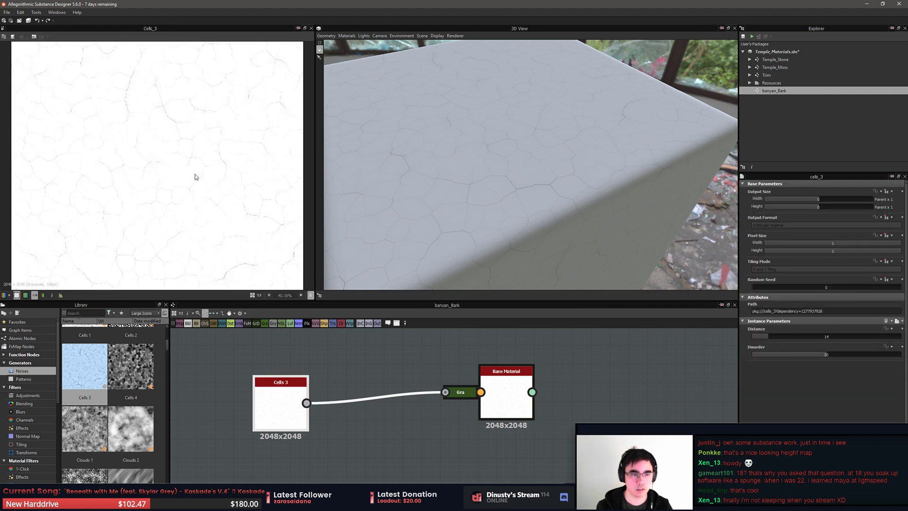
scroll(194, 208, up, 4)
scroll(178, 124, down, 2)
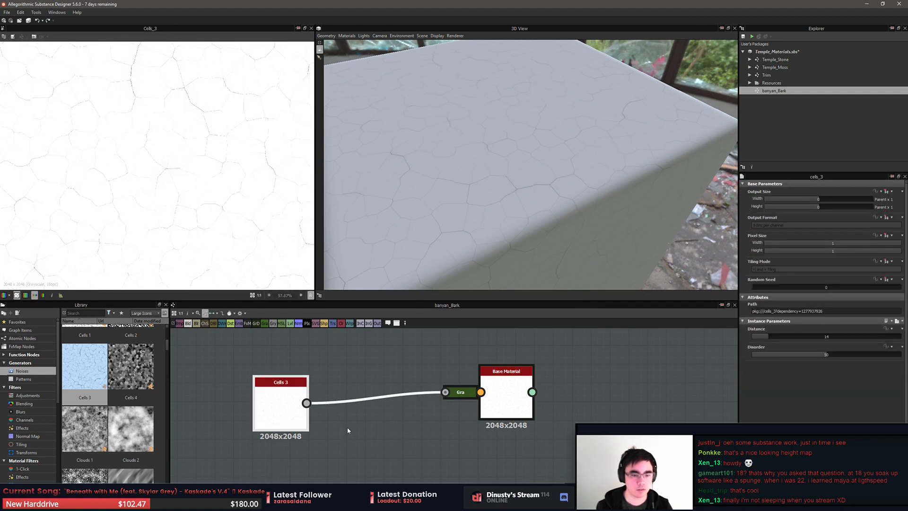
Move the Cells 3 node slightly higher and further away from the Base Material node
middle_drag(279, 418, 363, 441)
drag(362, 438, 343, 408)
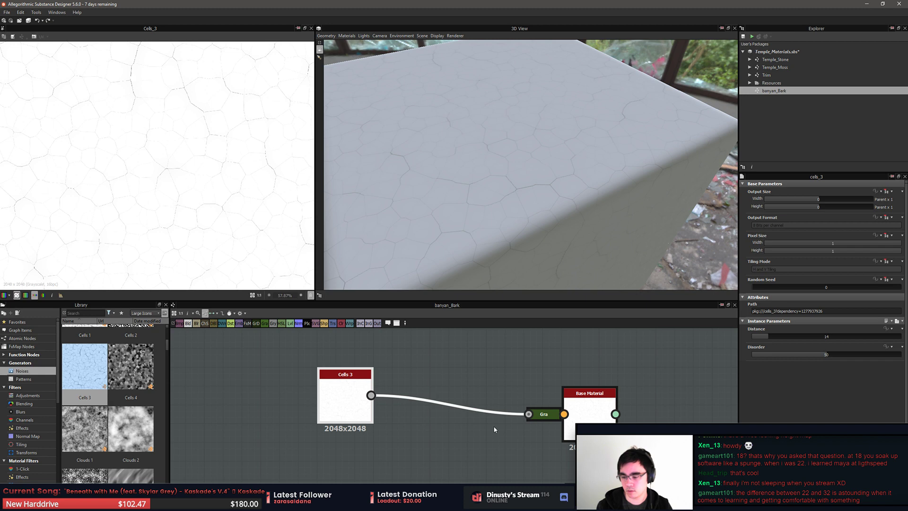
mouse_move(610, 421)
middle_down()
mouse_move(601, 409)
mouse_move(599, 416)
middle_up()
click(616, 408)
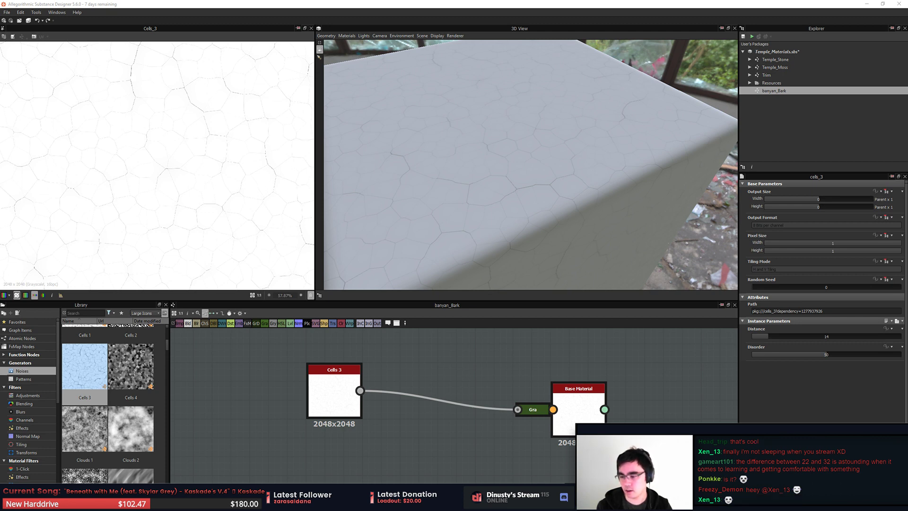
Line up the Base Material node with Cells 3 and set the banyan_Bark graph's output size to 1024 by 1024 px
click(524, 369)
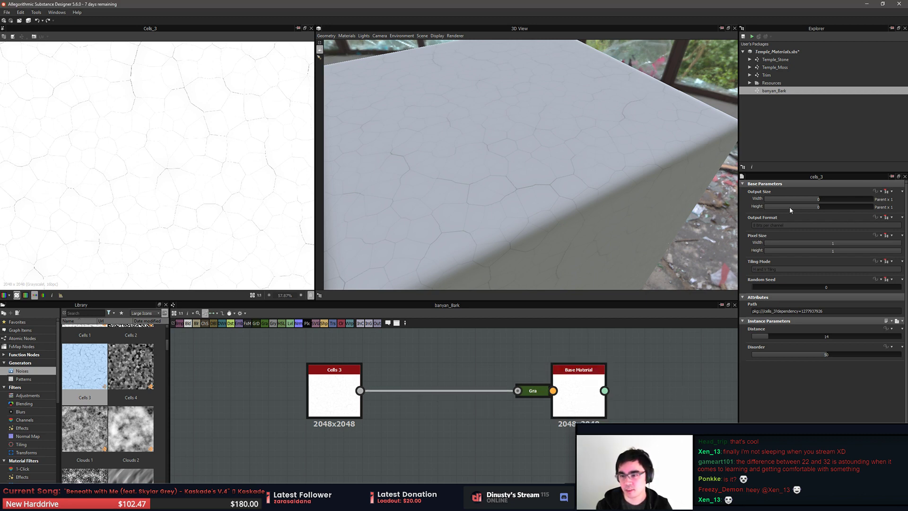
click(632, 372)
middle_drag(671, 346, 576, 332)
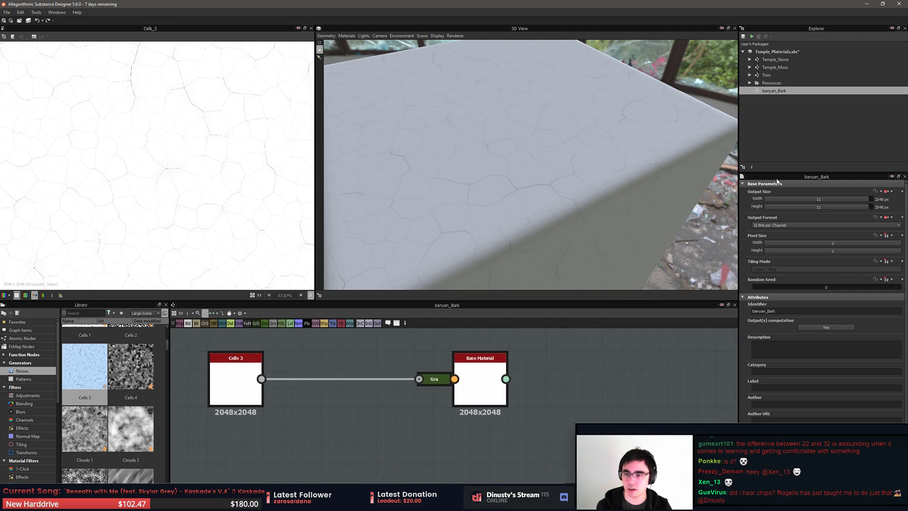
drag(771, 173, 758, 115)
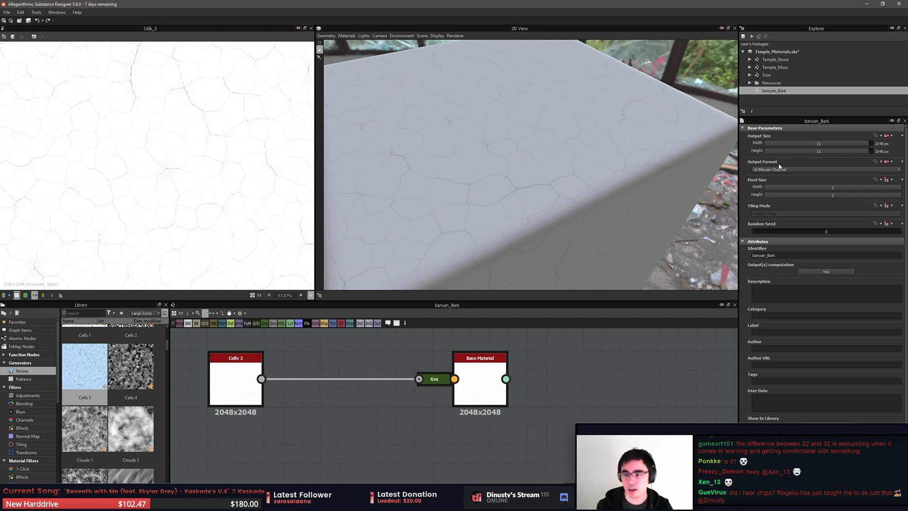
click(863, 144)
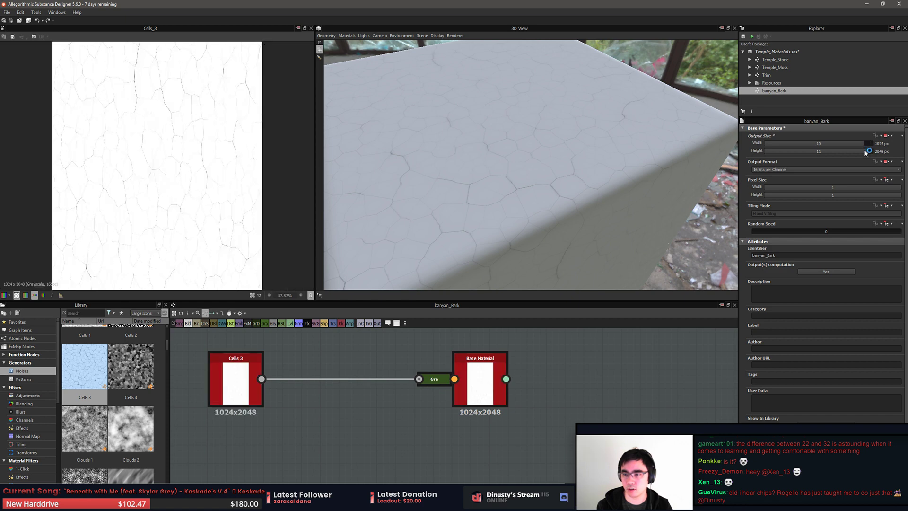
click(864, 152)
Move the Cells 3 node and the Base Material node with its gradient map slightly higher, keeping them in line
middle_drag(609, 353, 652, 355)
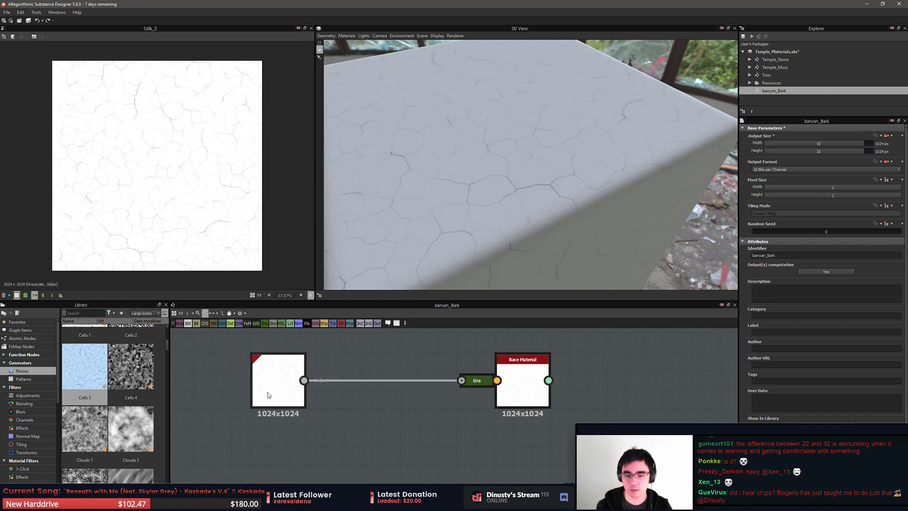
drag(281, 382, 281, 362)
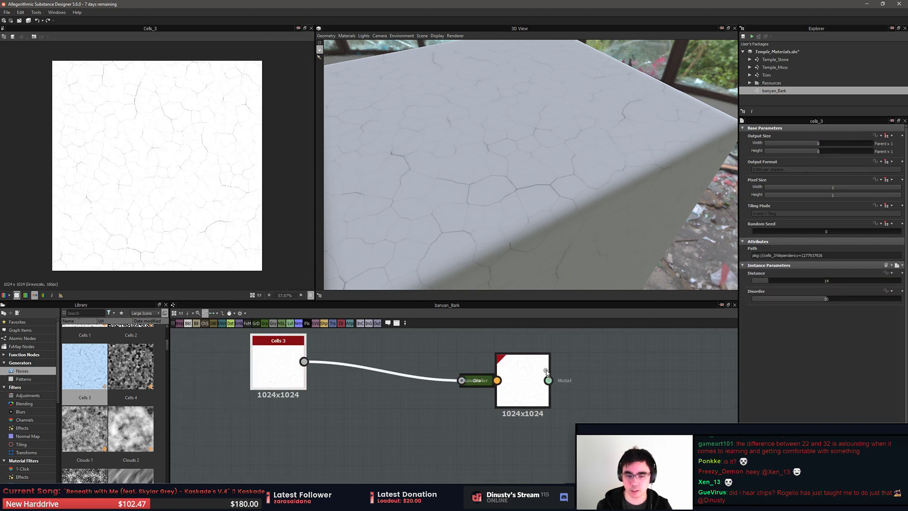
drag(501, 387, 501, 368)
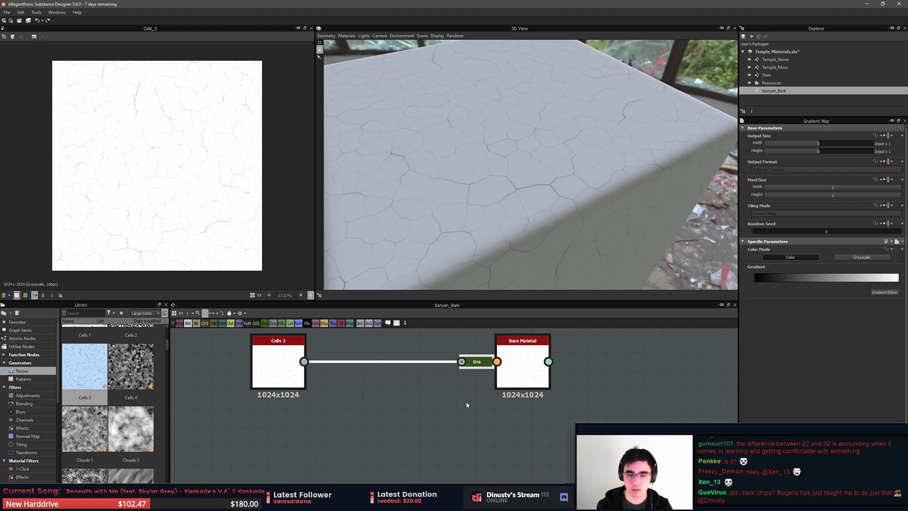
click(529, 379)
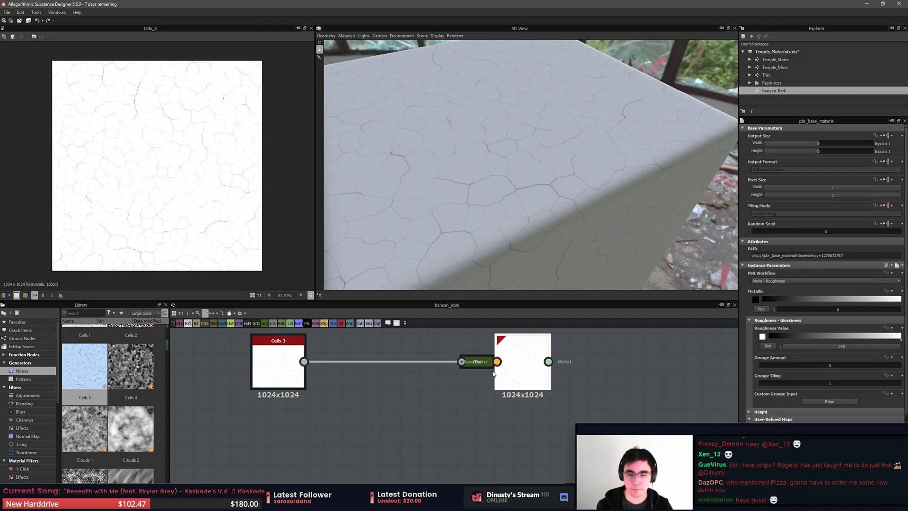
click(475, 361)
Check the banyan_Bark graph's output format options and keep 16 Bits per Channel
click(634, 368)
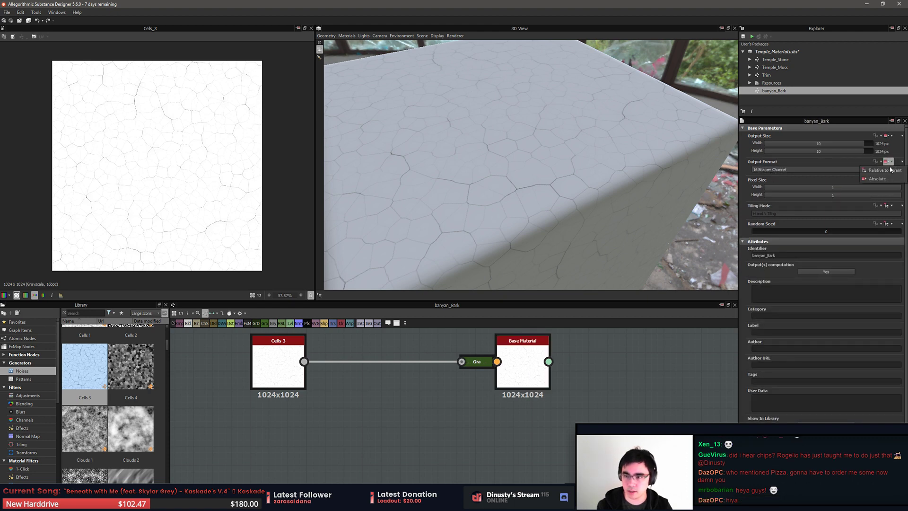
click(804, 169)
click(782, 180)
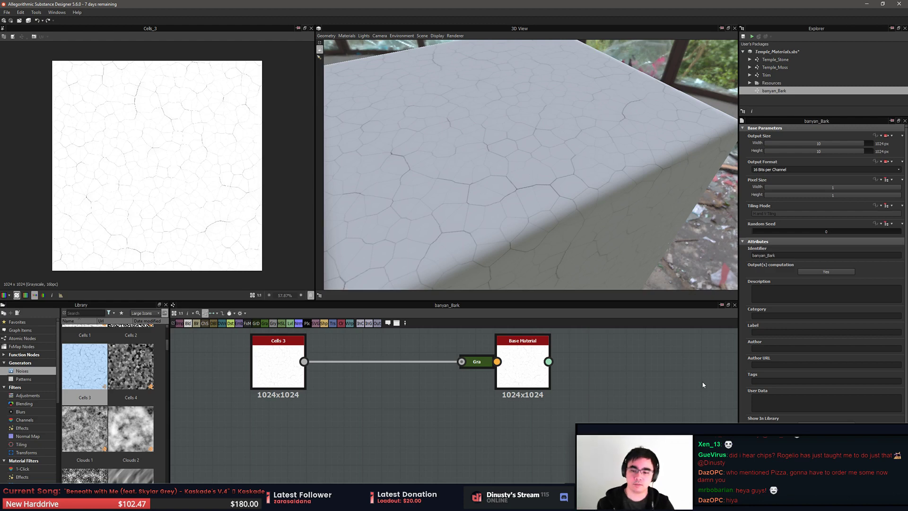
scroll(586, 383, up, 1)
scroll(579, 379, up, 1)
middle_drag(580, 379, 676, 427)
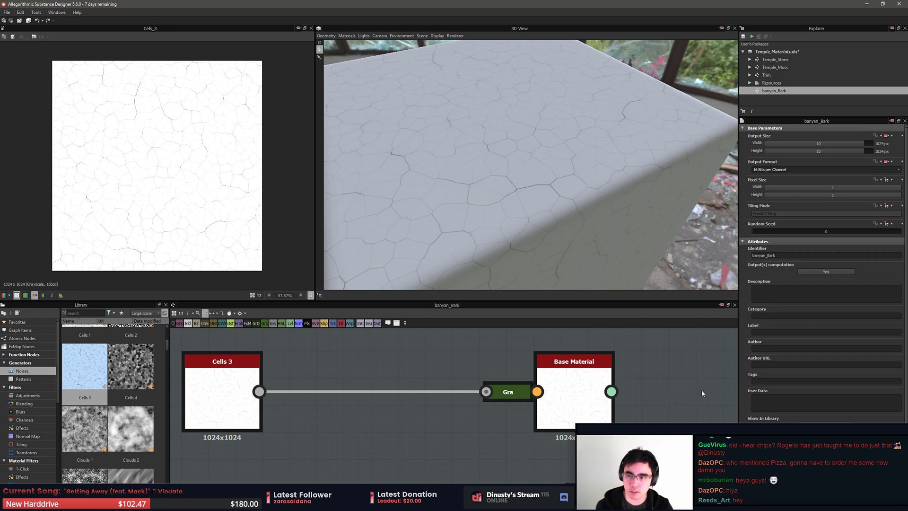
middle_drag(670, 398, 691, 386)
middle_drag(426, 383, 468, 375)
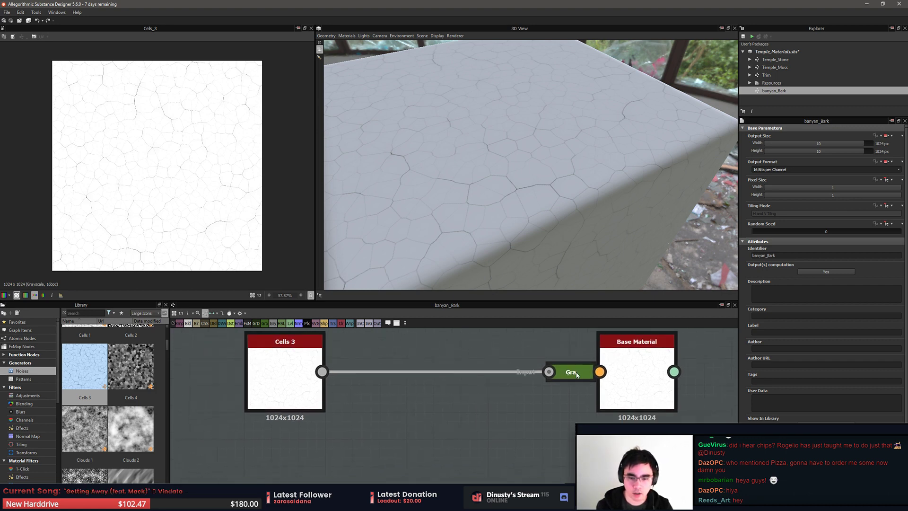
Delete the gradient map node between Cells 3 and the Base Material
click(570, 378)
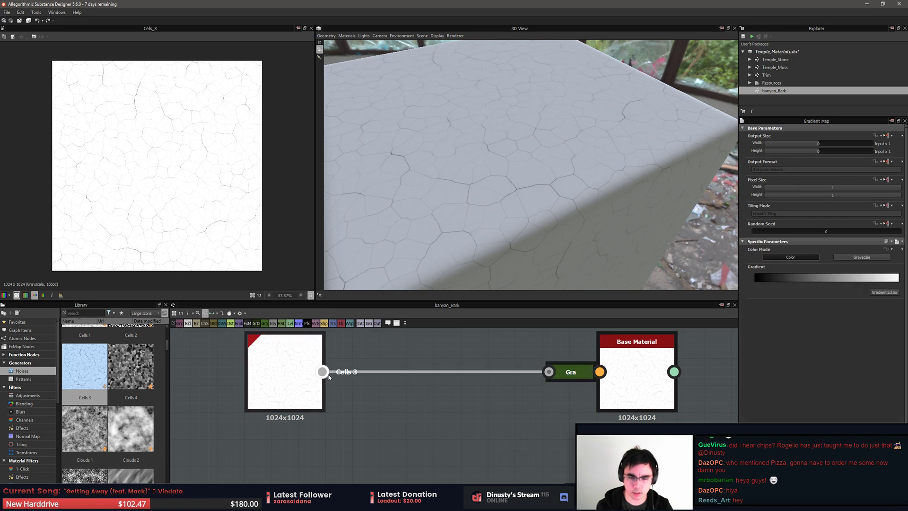
drag(322, 372, 418, 411)
click(334, 373)
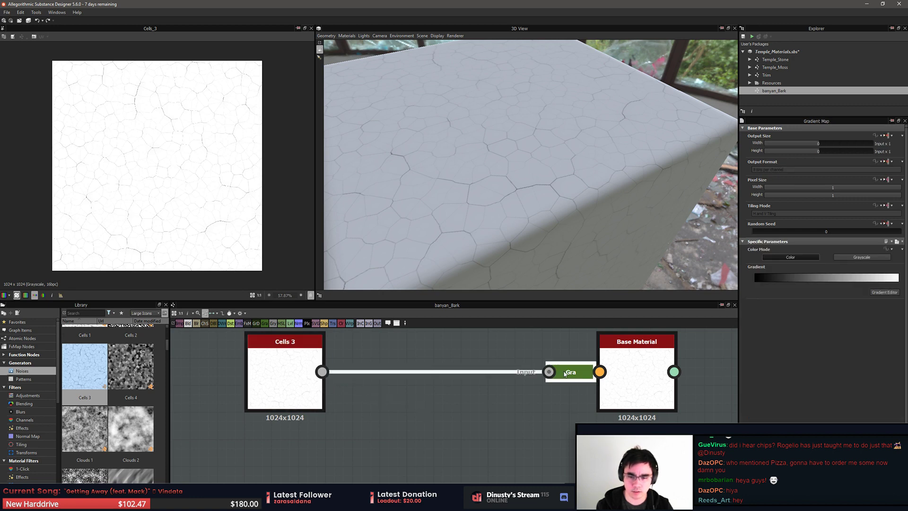
key(Delete)
drag(322, 371, 415, 434)
middle_drag(373, 420, 358, 450)
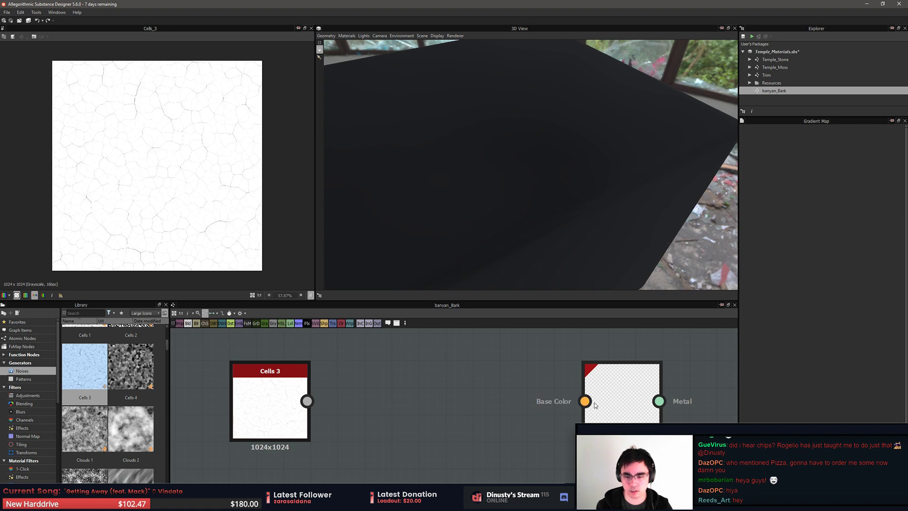
Reconnect the Cells 3 output to the Base Material's Base Color input
scroll(595, 404, down, 1)
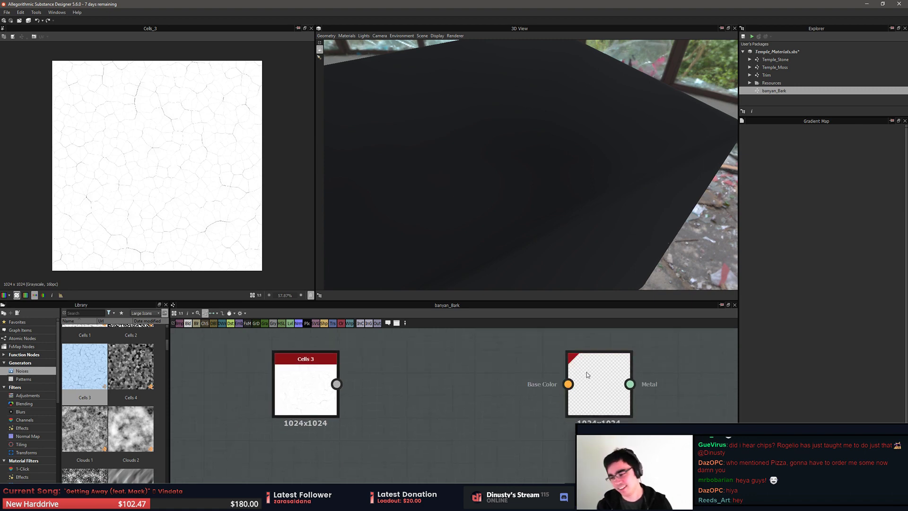
scroll(561, 401, up, 3)
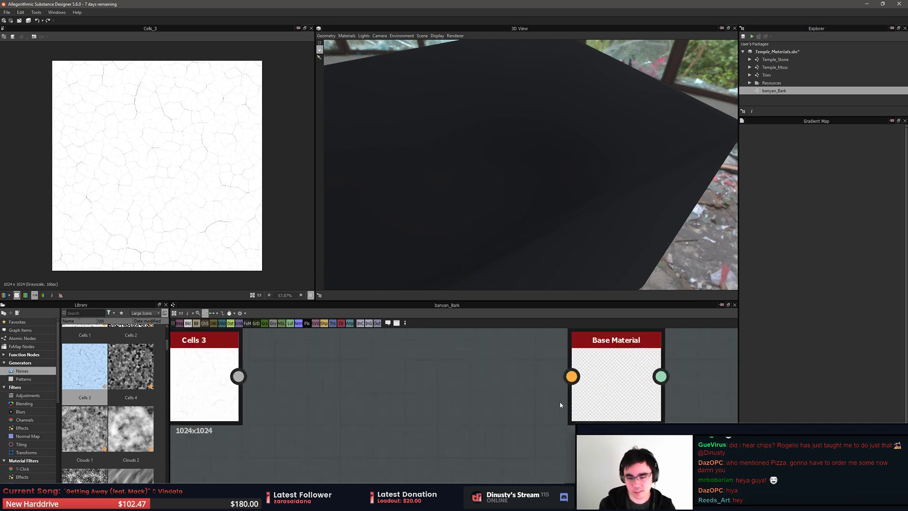
scroll(543, 412, down, 2)
click(597, 406)
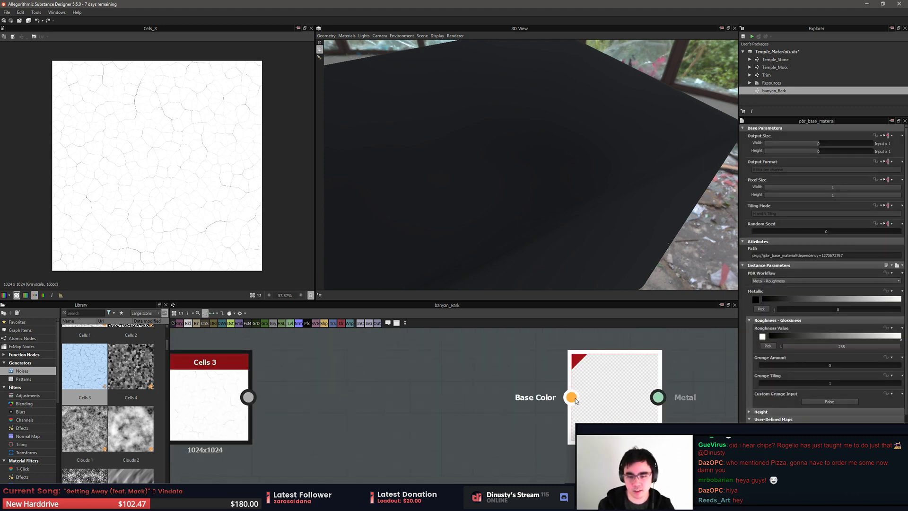
click(497, 424)
middle_drag(497, 424, 535, 422)
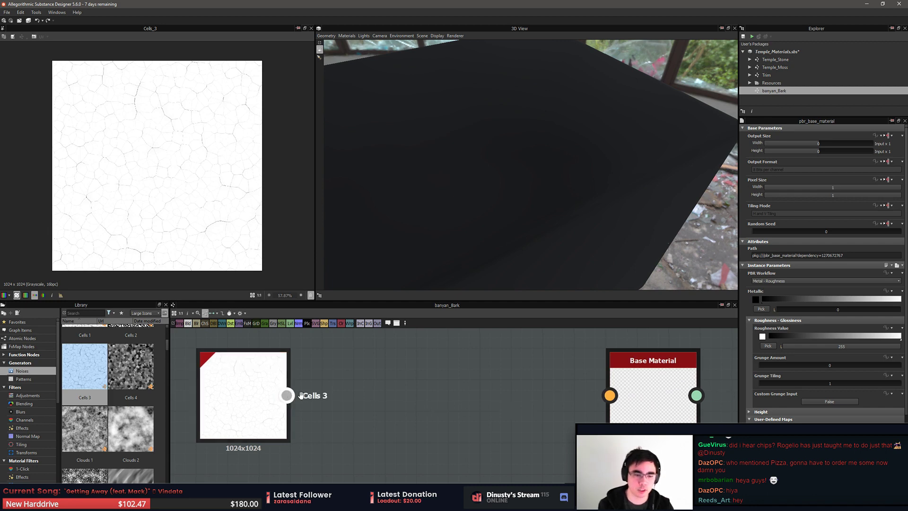
middle_drag(284, 400, 311, 402)
drag(311, 402, 649, 401)
middle_drag(593, 411, 580, 402)
Undock the gradient map node from the Base Material and dock it back
click(587, 397)
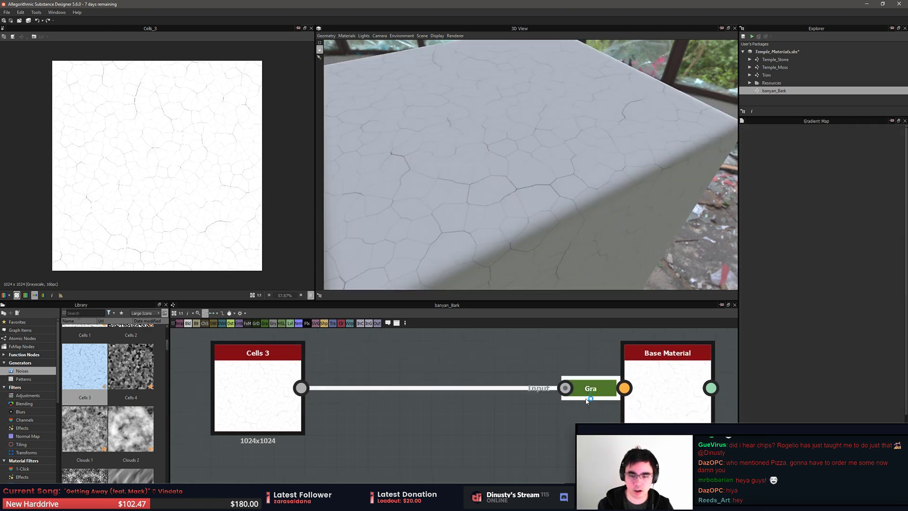
key(d)
drag(614, 419, 504, 407)
key(d)
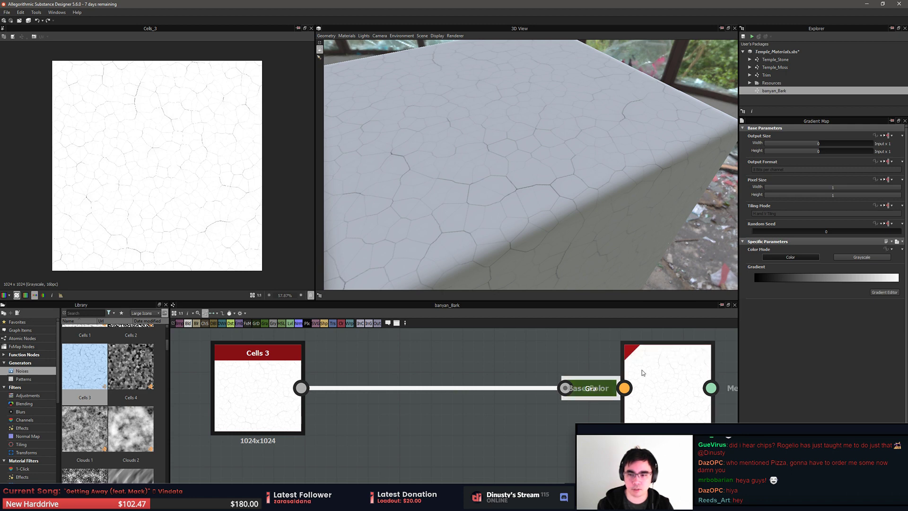
Show the gradient map's output in the 2D view and toggle the node's docking off and on again
middle_drag(590, 392, 549, 376)
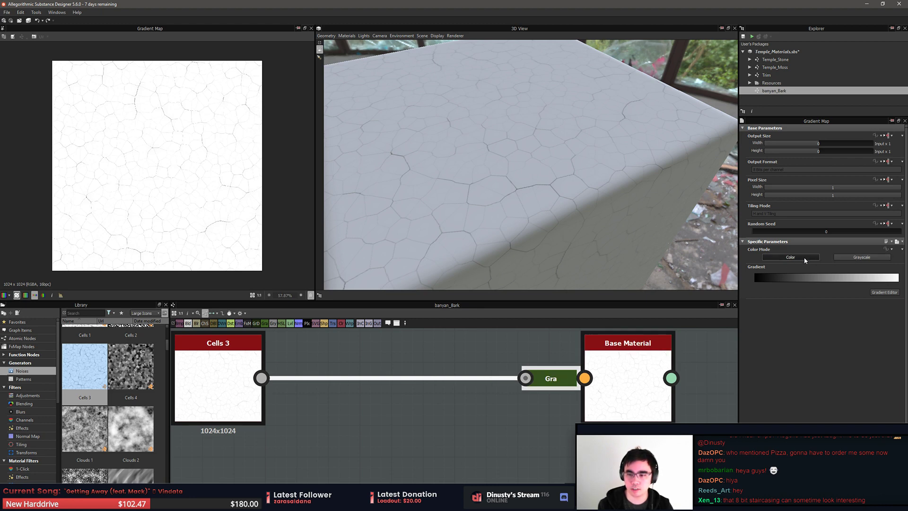
middle_drag(602, 400, 632, 407)
click(569, 407)
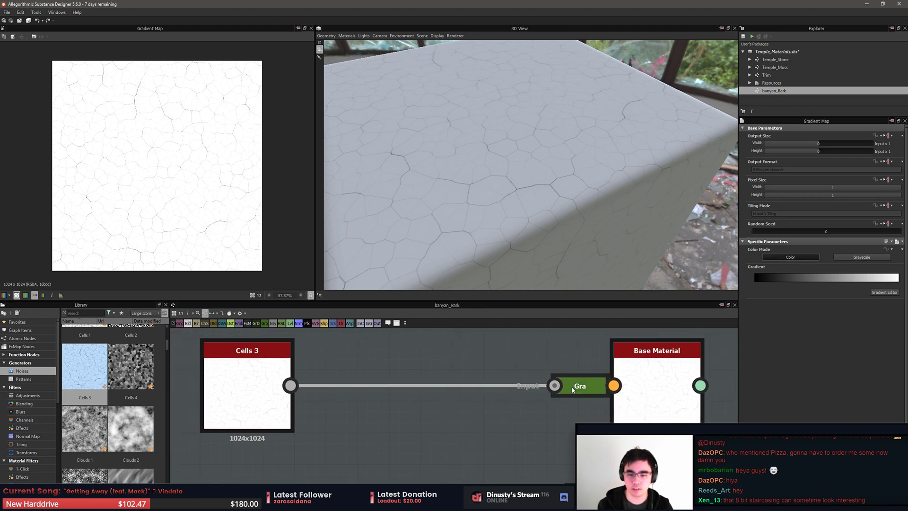
click(580, 387)
key(d)
key(d)
middle_drag(455, 415, 544, 418)
click(540, 422)
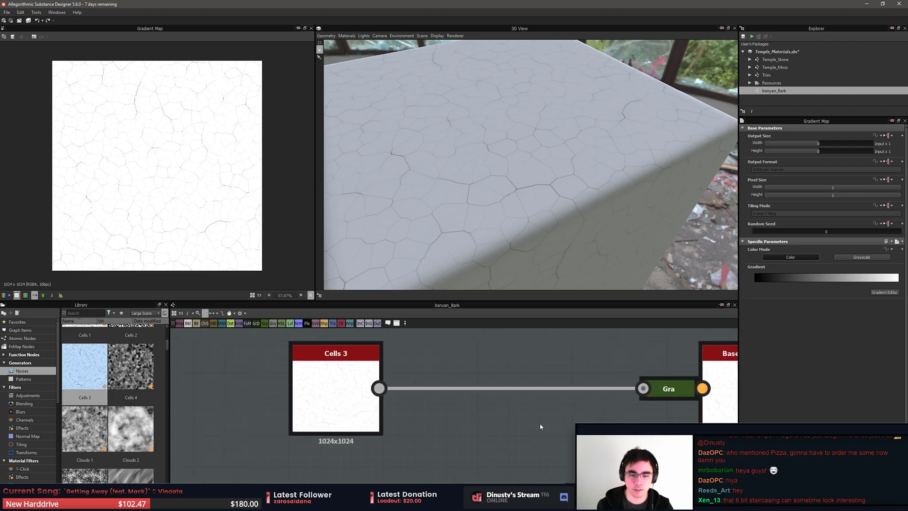
Add a Slope Blur node beside the Cells 3 node
right_click(415, 408)
click(427, 354)
right_click(428, 355)
click(421, 349)
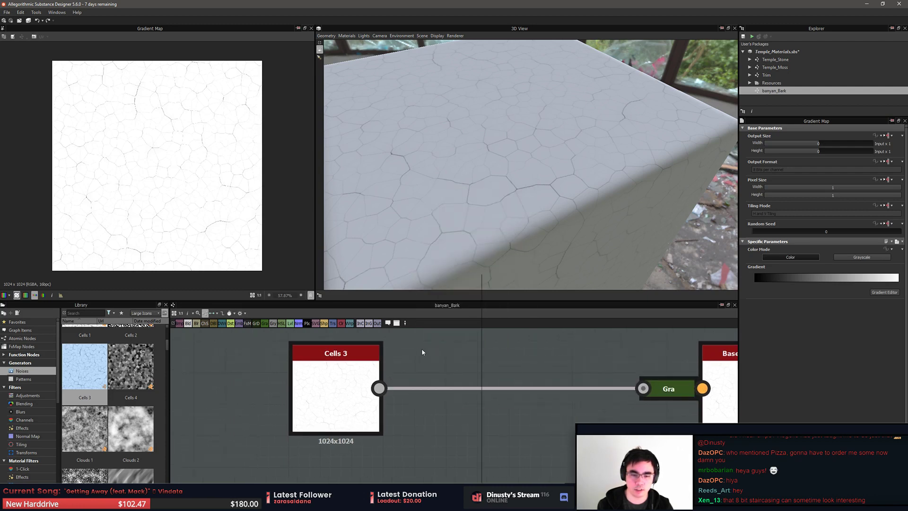
key(space)
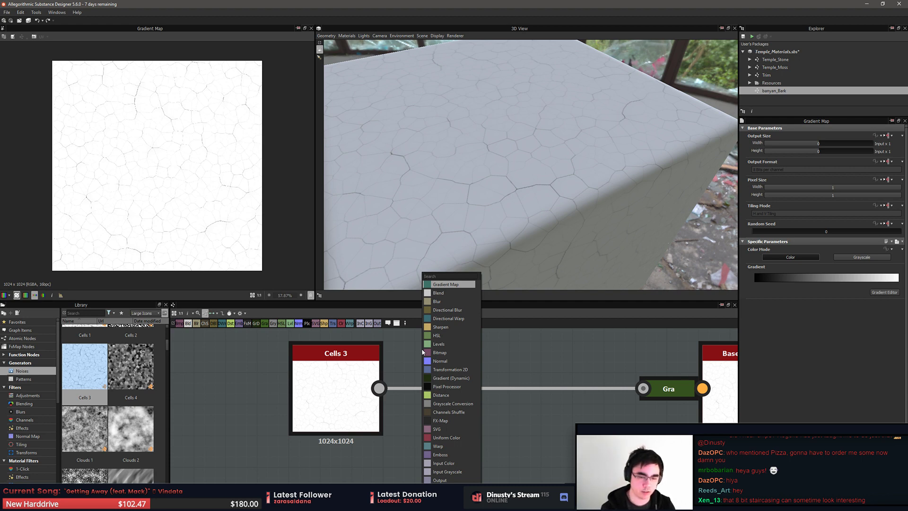
text(slo)
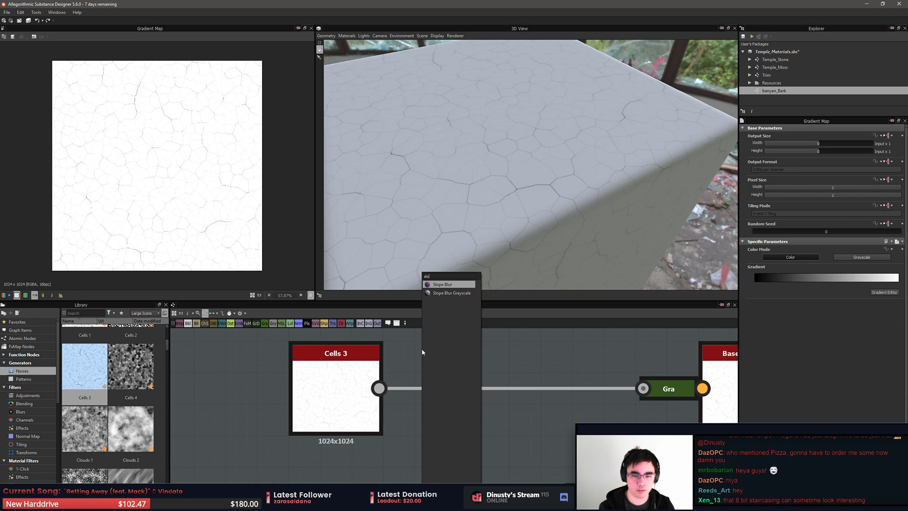
key(Down)
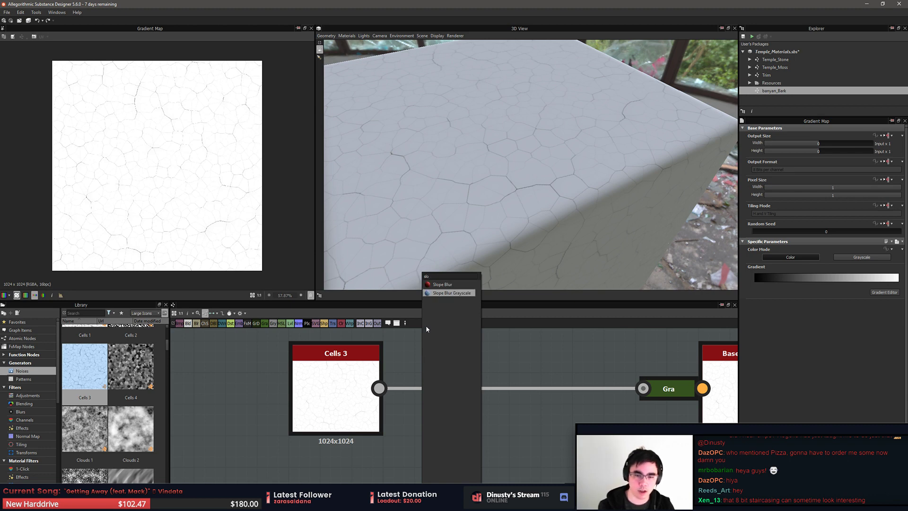
click(443, 285)
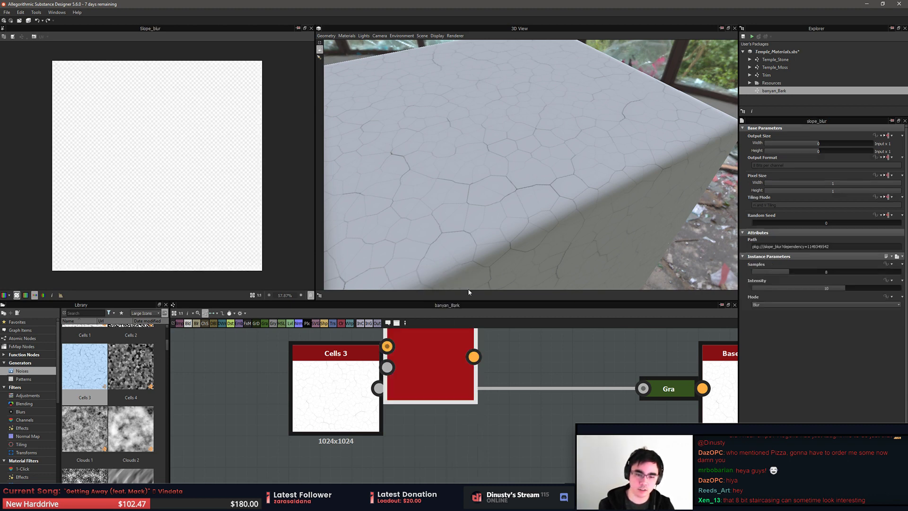
Connect Cells 3 to the Slope Blur's Color and Slope inputs and spread the two nodes apart
drag(379, 389, 481, 430)
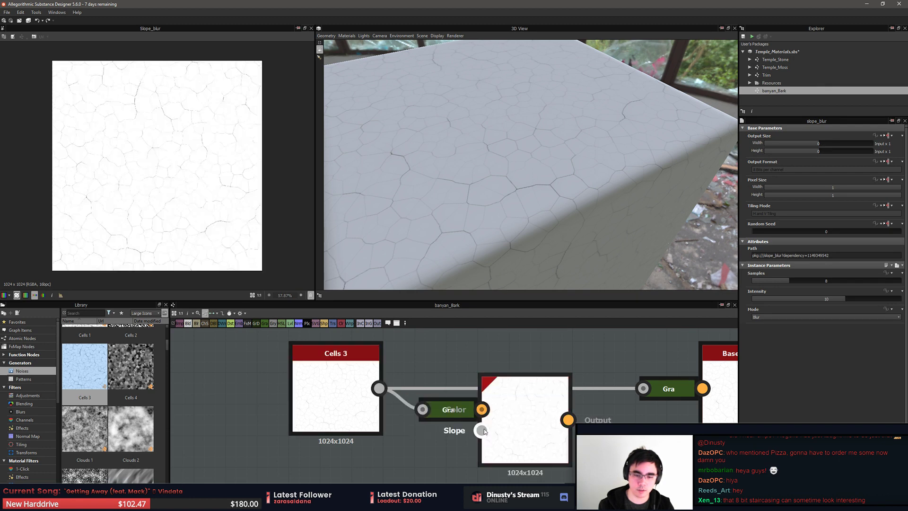
drag(534, 452, 545, 369)
middle_drag(538, 414, 517, 482)
drag(517, 409, 519, 363)
drag(345, 429, 268, 429)
click(422, 448)
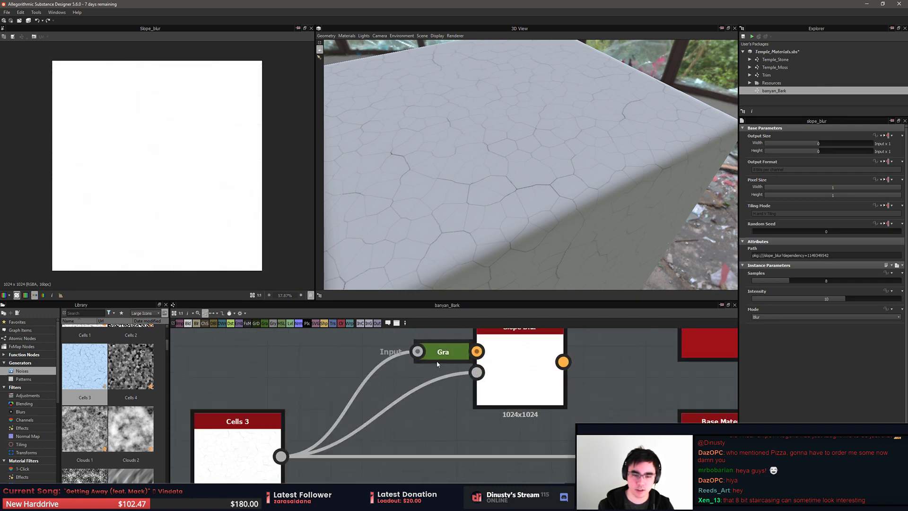
Undock both gradient map nodes and arrange them with space between Cells 3 and the nodes they feed
click(437, 361)
key(d)
click(478, 438)
drag(485, 372, 328, 339)
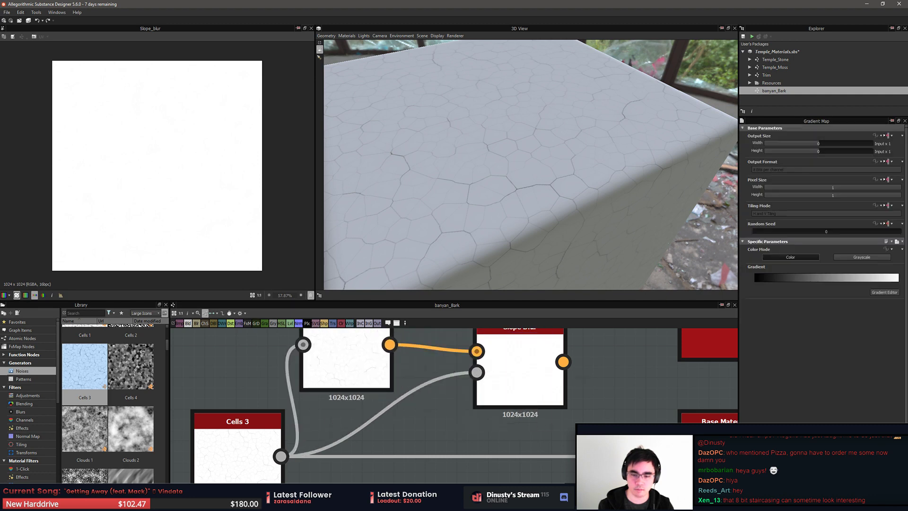
scroll(471, 417, down, 5)
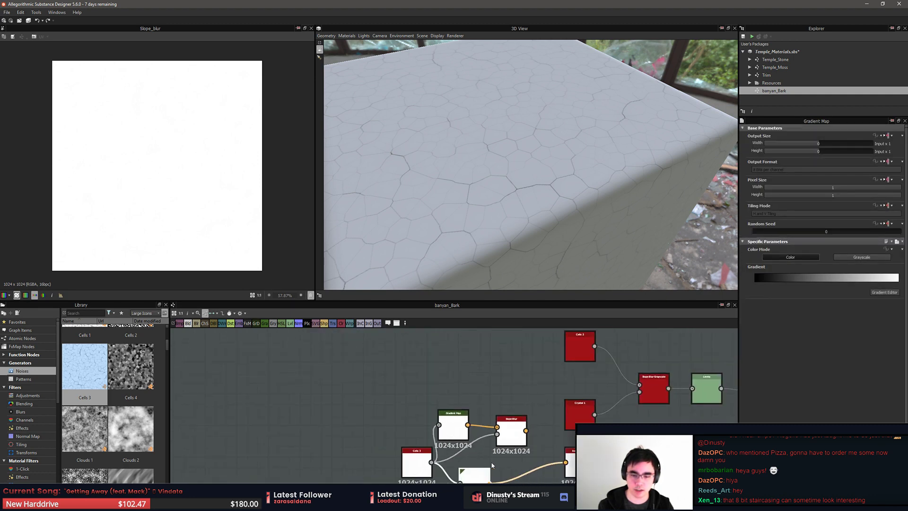
drag(453, 426, 447, 384)
drag(416, 463, 315, 463)
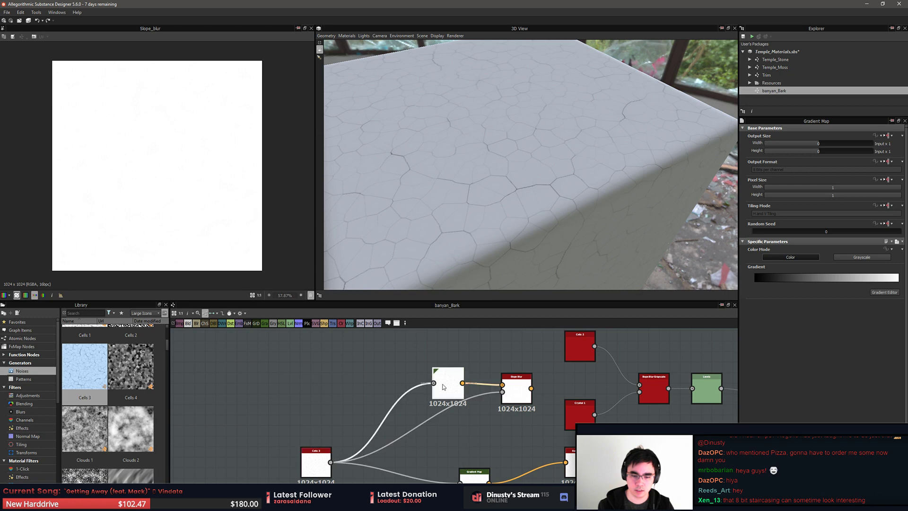
Delete both gradient map nodes and the Slope Blur node, and move the Base Material closer to Cells 3
key(BackSpace)
click(477, 472)
key(BackSpace)
drag(575, 463, 517, 432)
click(504, 384)
key(BackSpace)
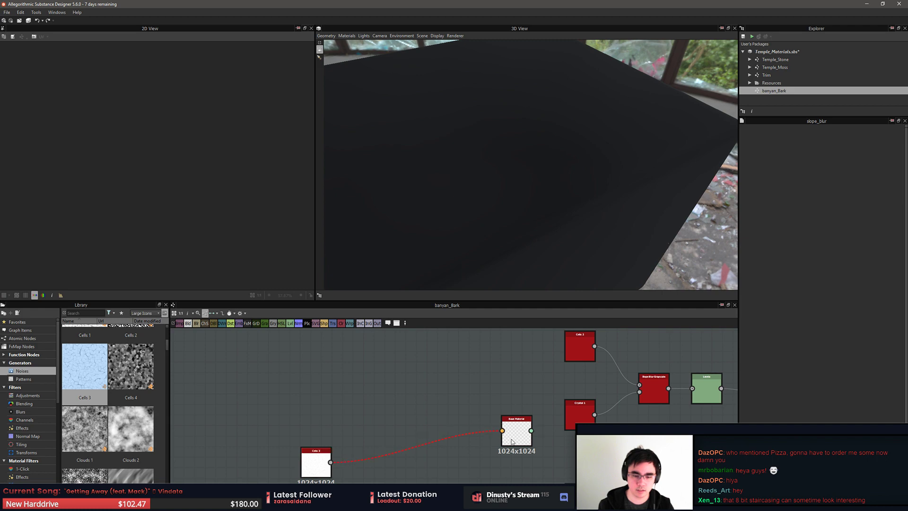
Delete the invalid link into the Base Material and reconnect Cells 3 to its base color input
click(463, 435)
key(Delete)
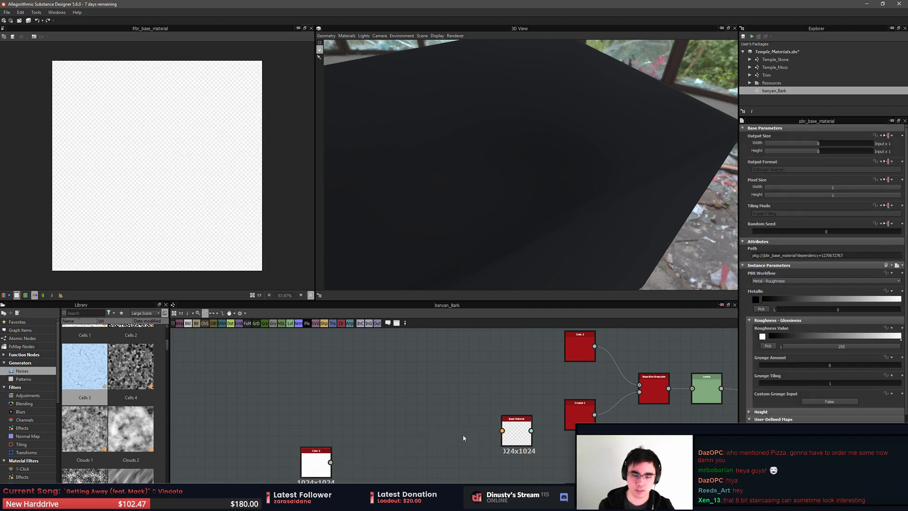
drag(330, 463, 503, 431)
click(440, 395)
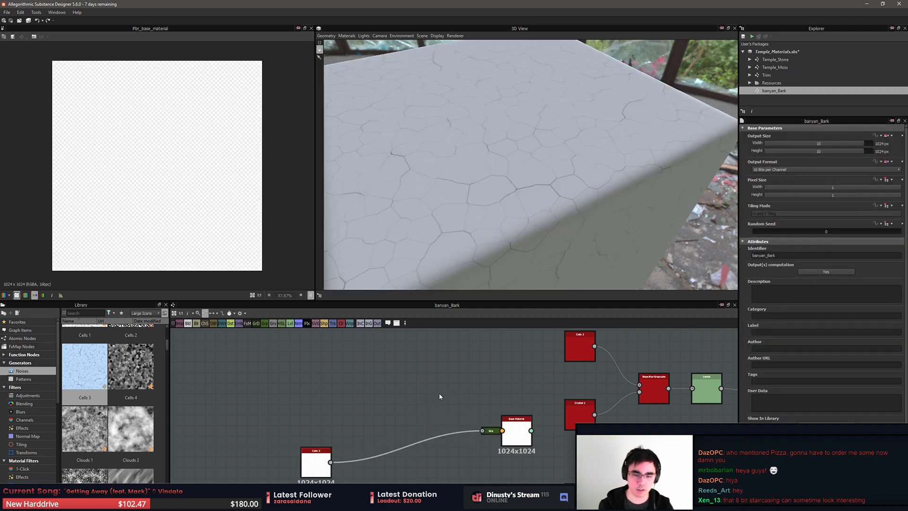
scroll(449, 402, up, 3)
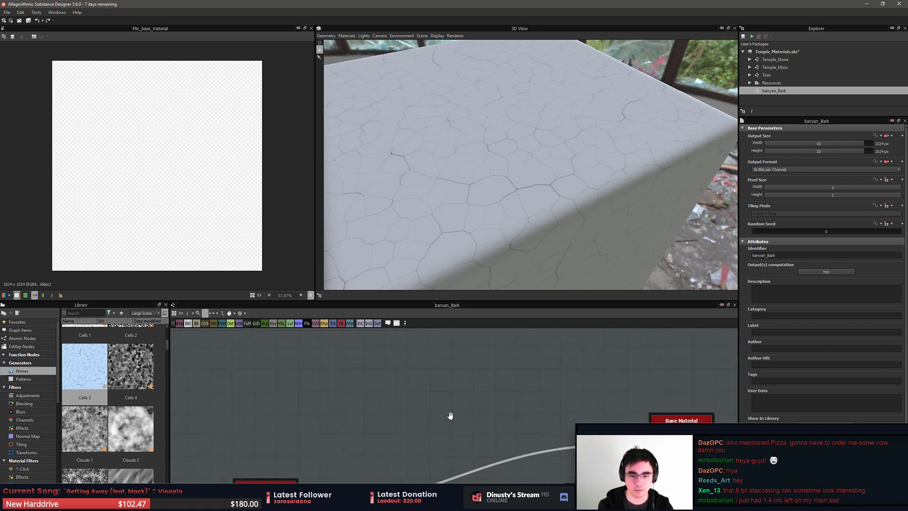
click(318, 462)
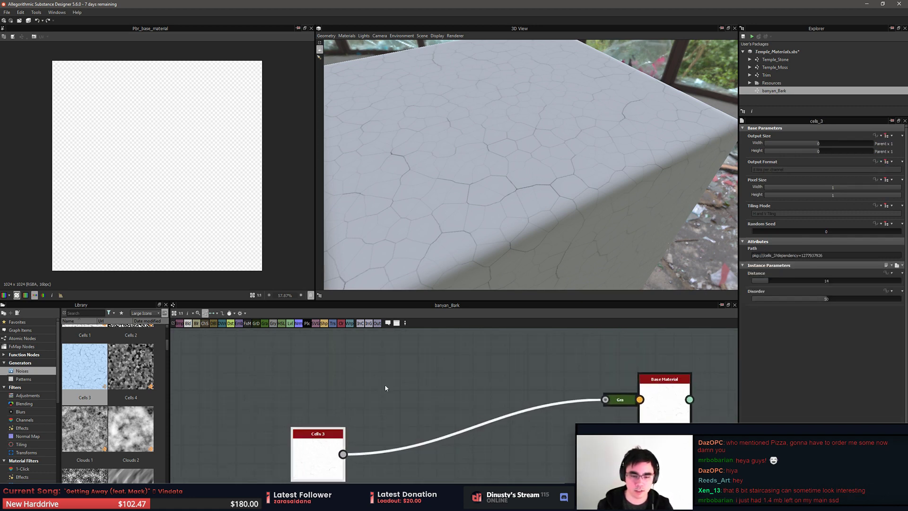
click(385, 384)
key(space)
click(363, 386)
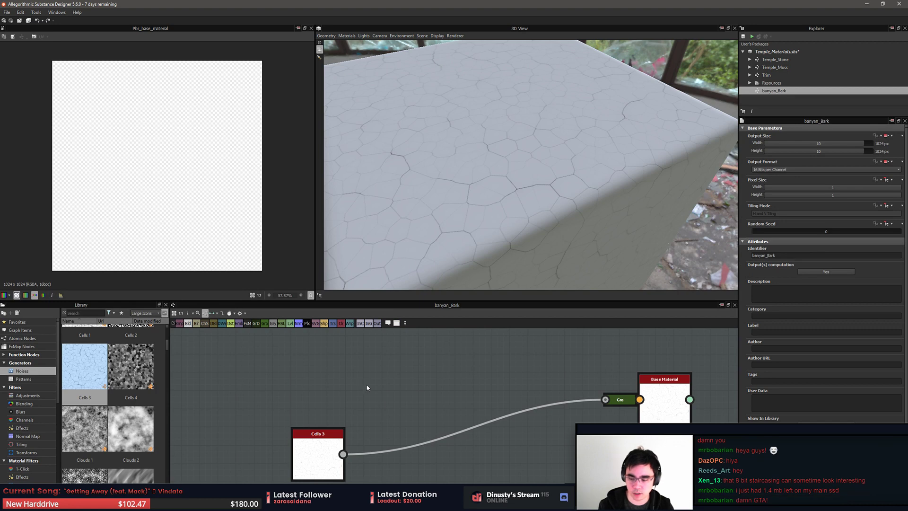
middle_drag(367, 385, 406, 387)
right_click(479, 382)
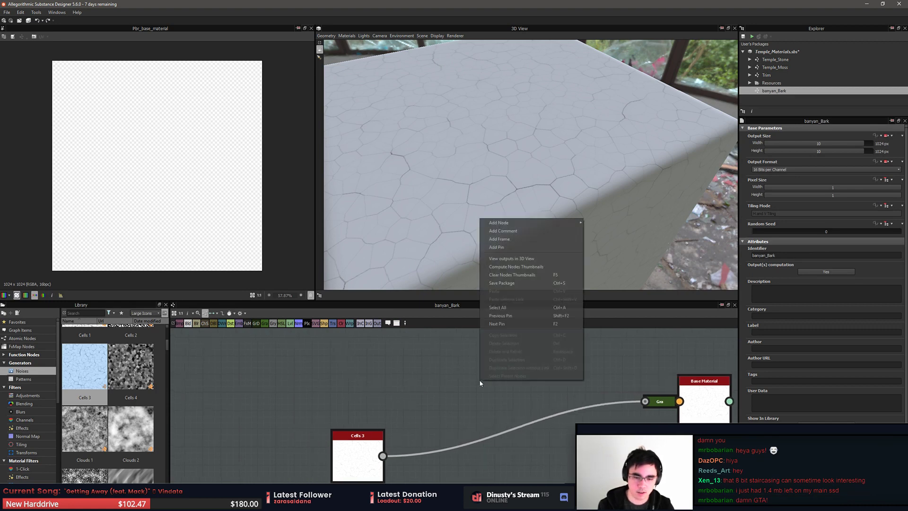
click(479, 381)
right_click(482, 382)
click(458, 383)
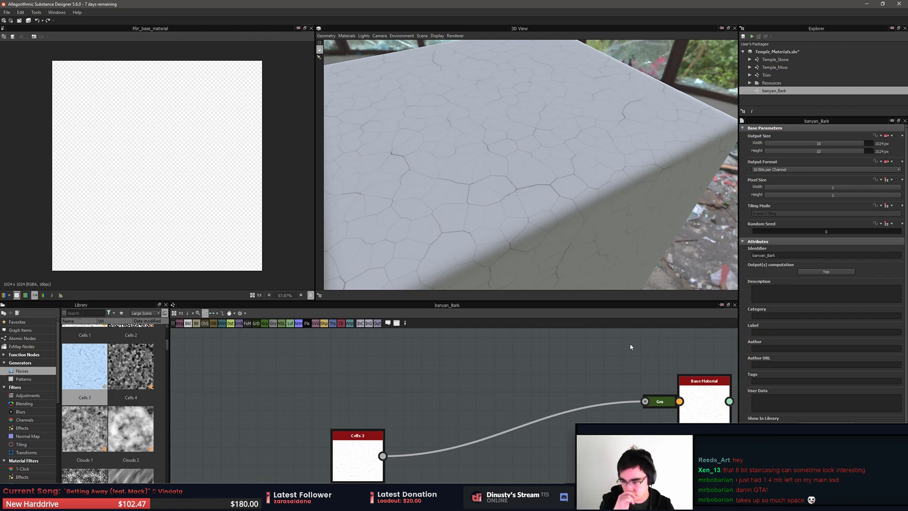
middle_drag(633, 364, 639, 372)
middle_drag(486, 388, 501, 391)
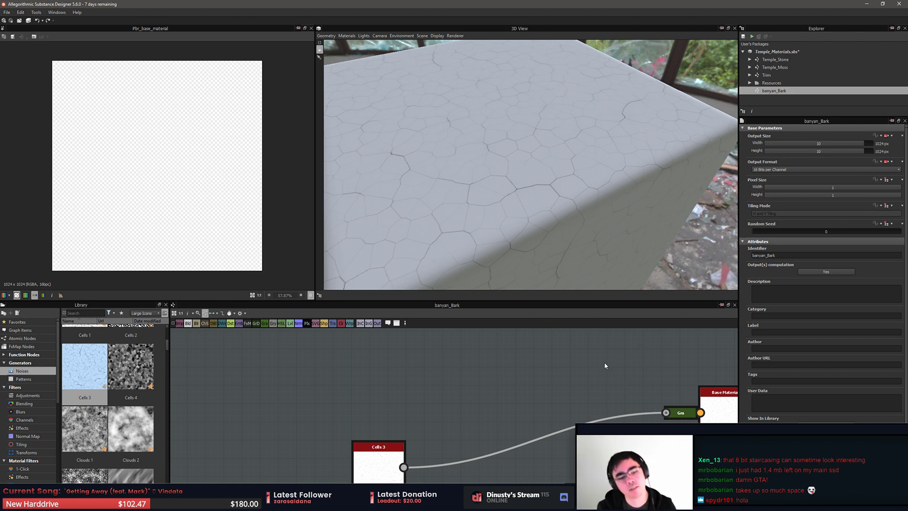
middle_drag(542, 371, 532, 381)
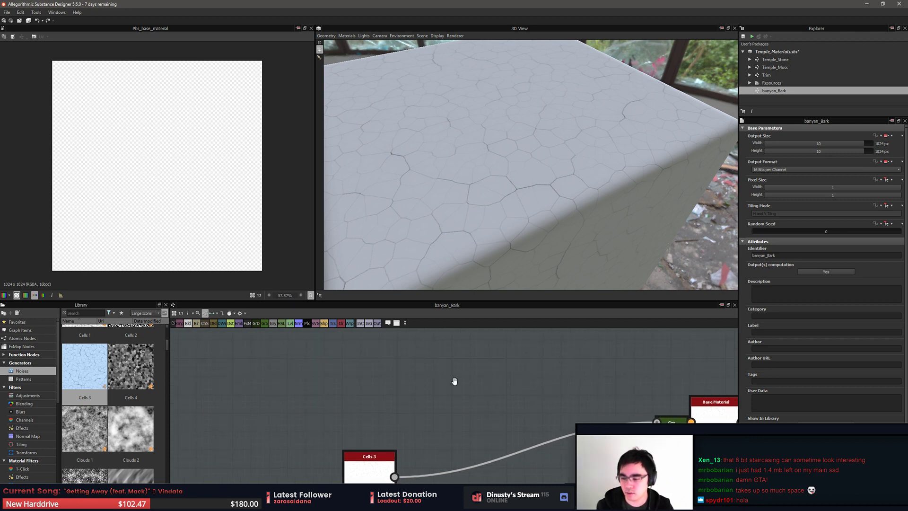
middle_drag(454, 381, 490, 370)
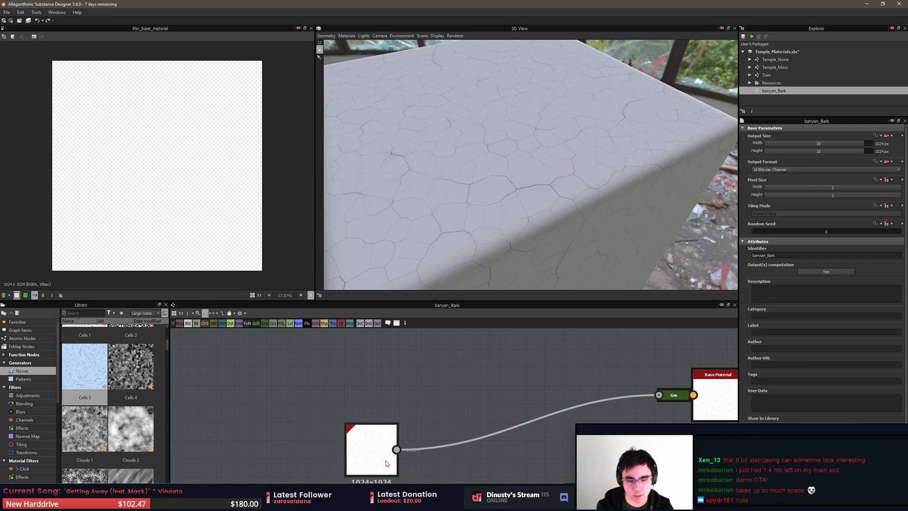
Move the Cells 3 node up and away from the Base Material, preview it, and insert a Levels node after it
drag(363, 428, 327, 391)
double_click(327, 390)
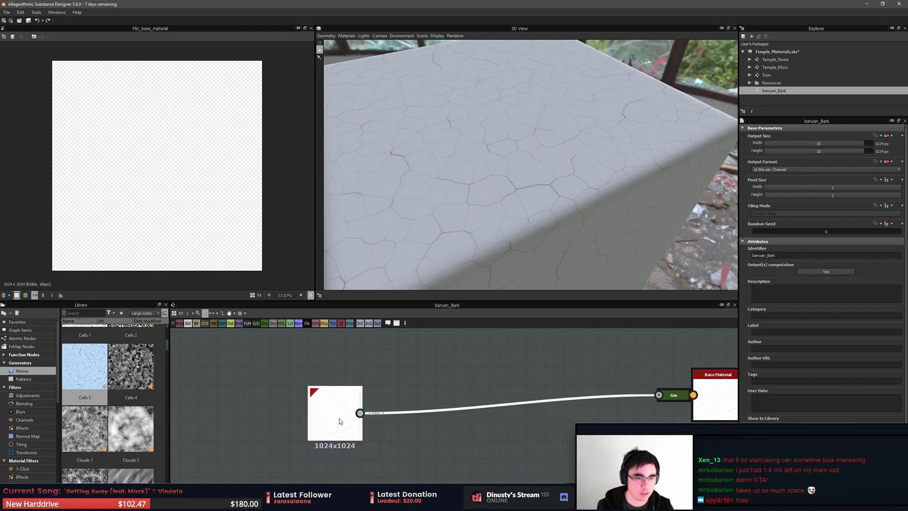
scroll(180, 189, up, 8)
key(space)
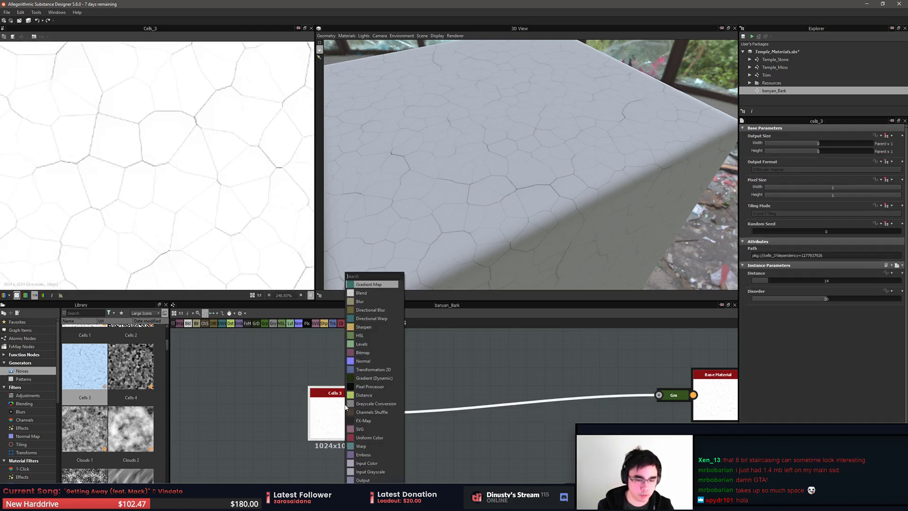
text(level)
key(Return)
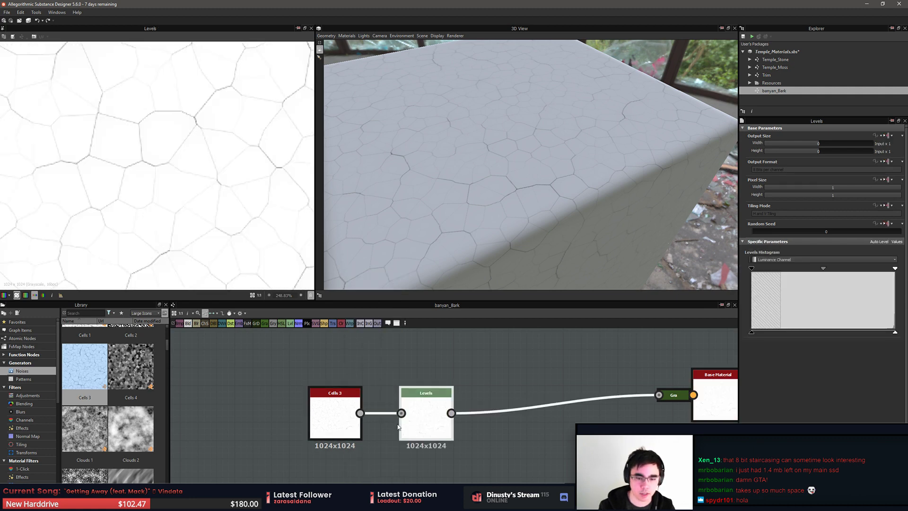
Add another Levels node fed by Cells 3 and delete the original Levels node
click(325, 427)
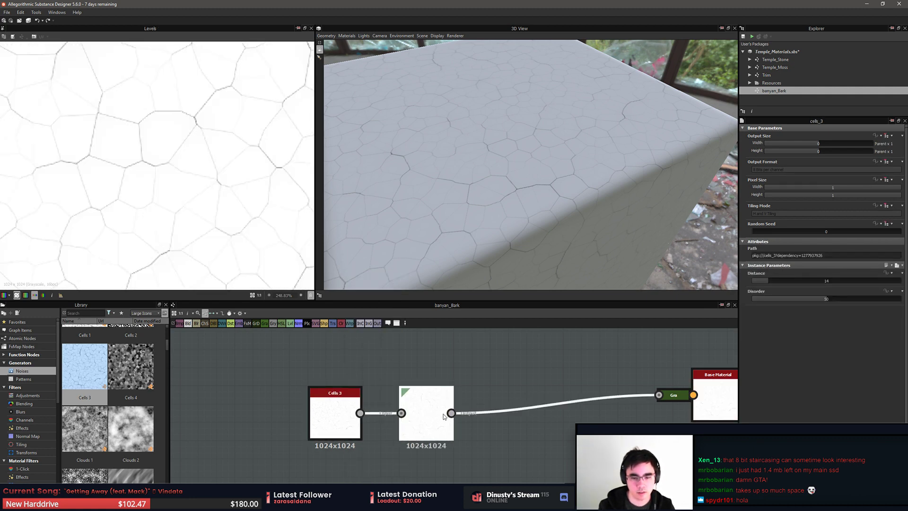
click(436, 417)
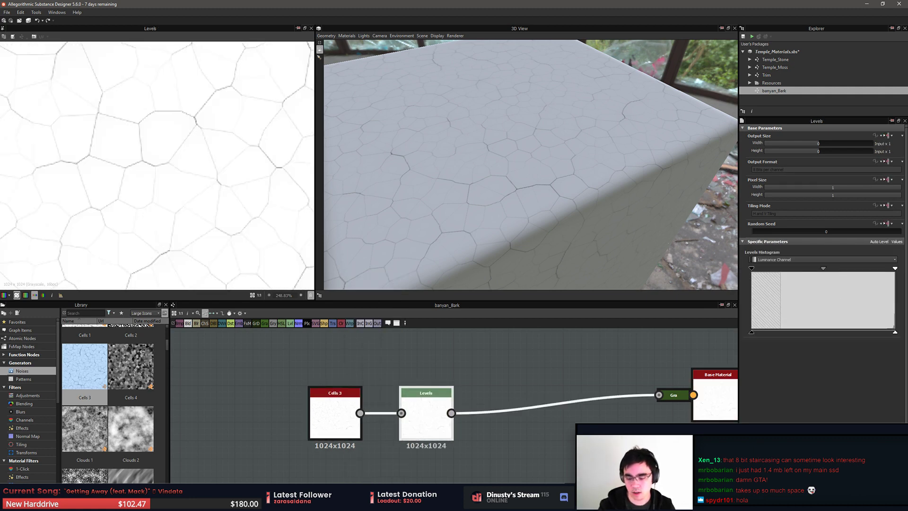
click(328, 411)
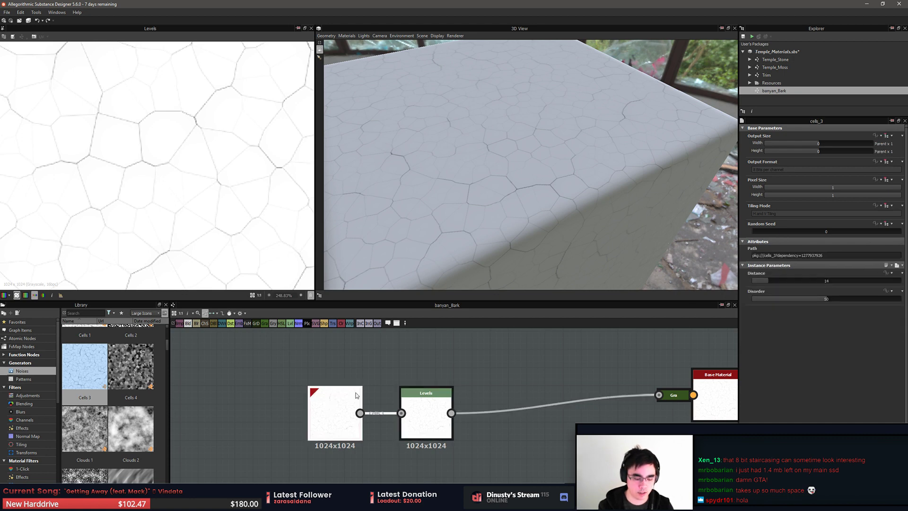
key(space)
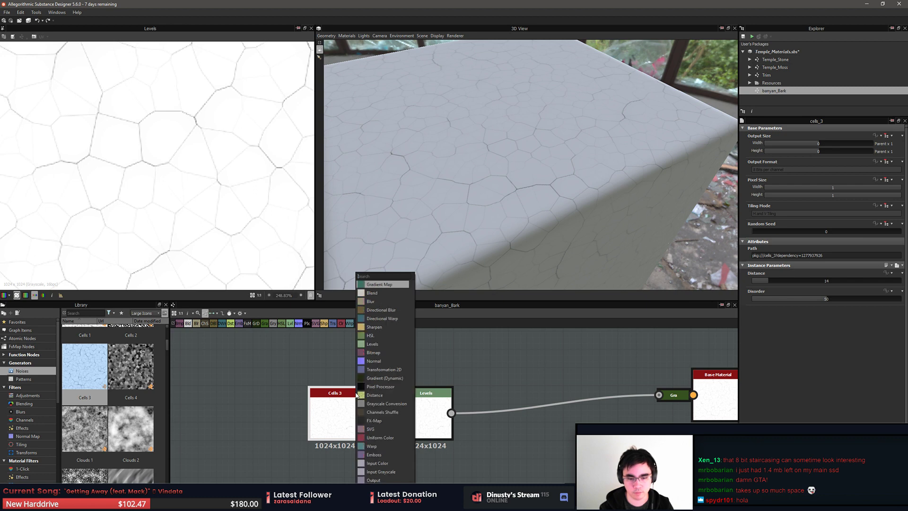
text(level)
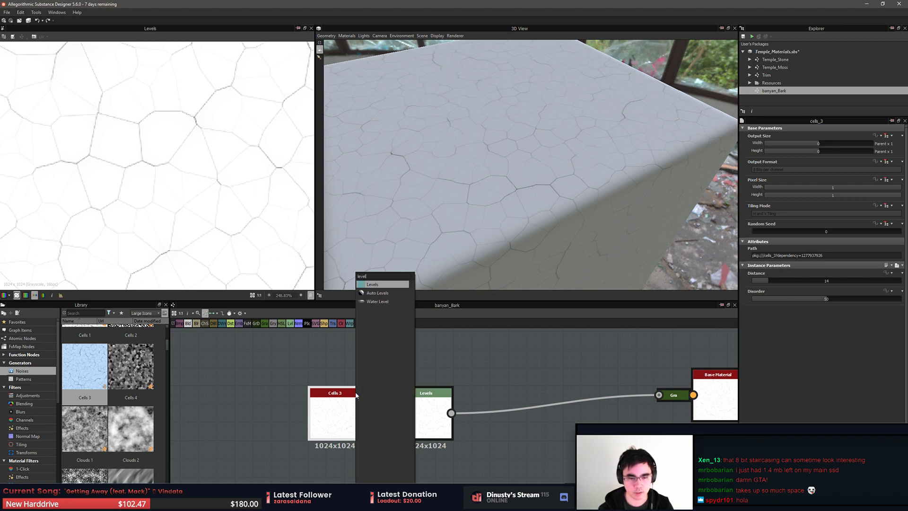
key(Return)
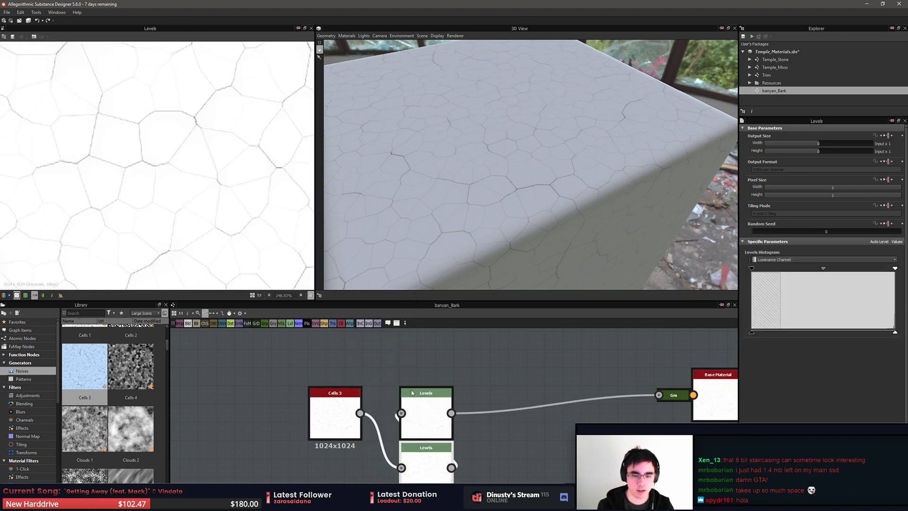
drag(411, 392, 551, 366)
key(BackSpace)
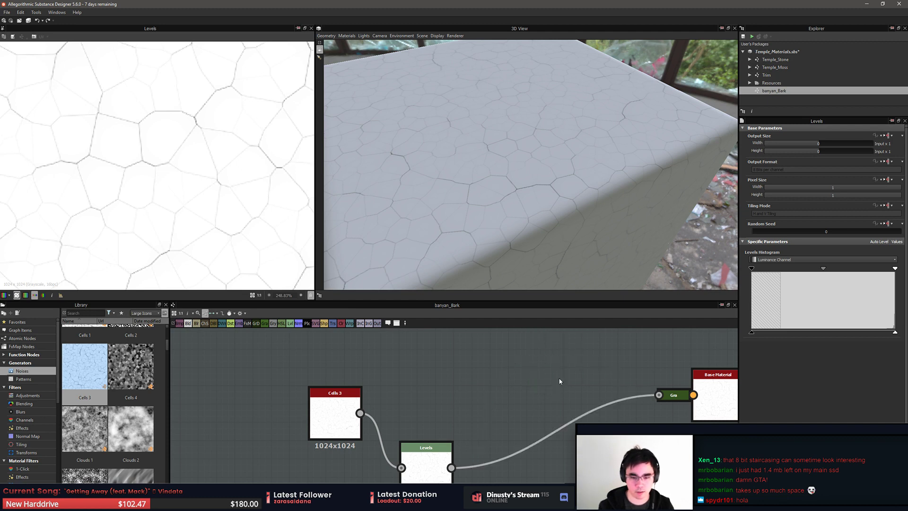
Place the Levels node beside Cells 3 and raise its input black point to about two-thirds of the histogram, checking the crack edges
drag(424, 467, 446, 425)
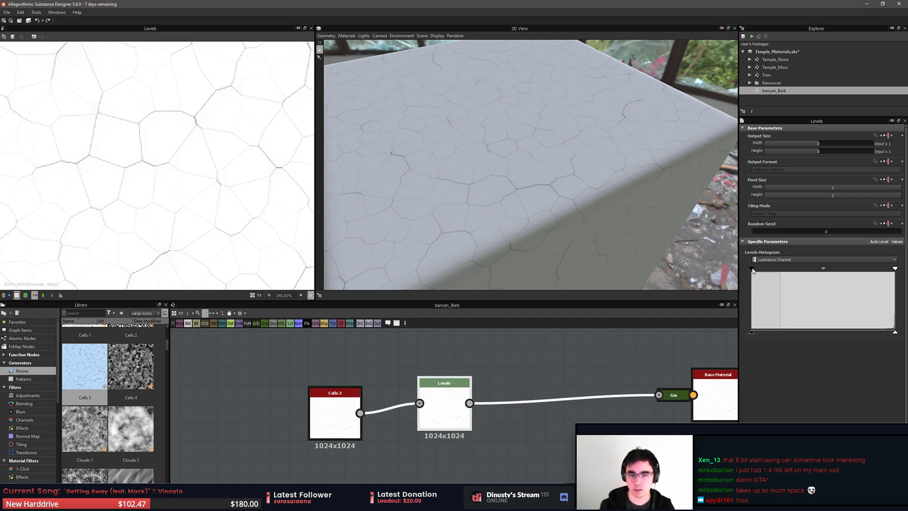
drag(752, 269, 879, 271)
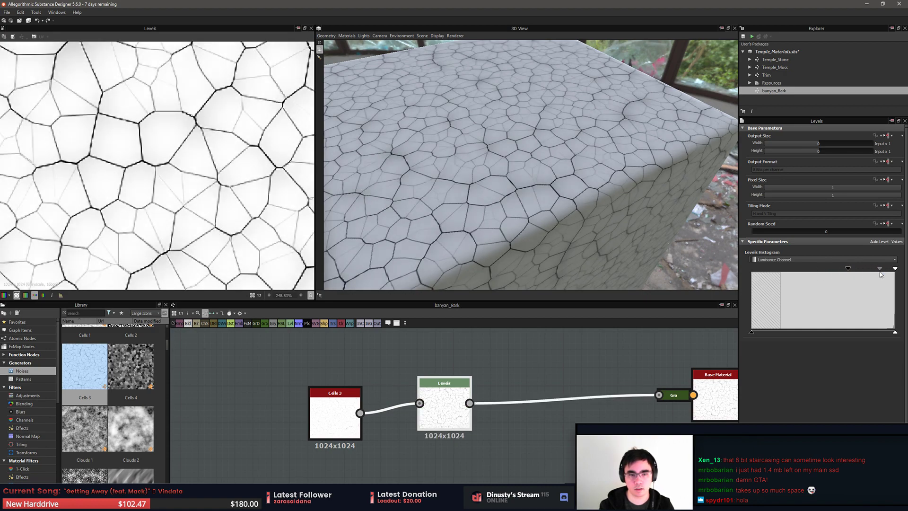
click(591, 342)
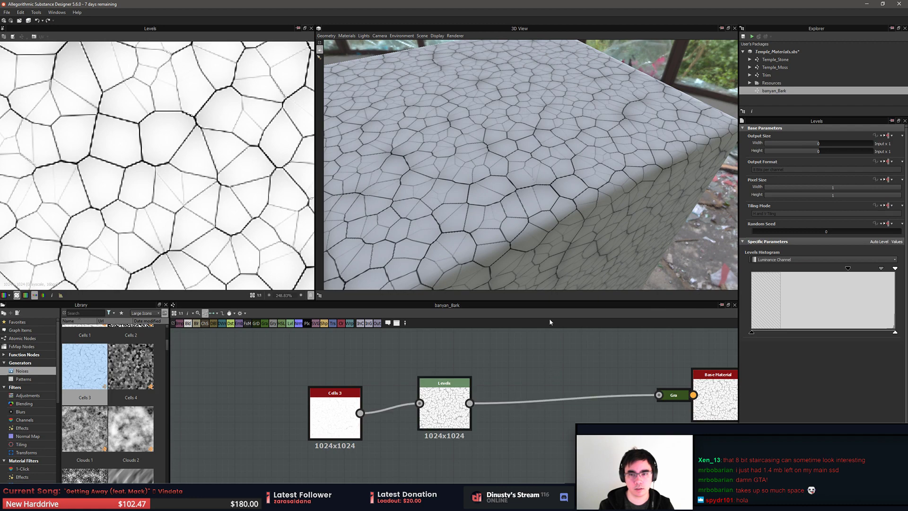
scroll(523, 373, up, 4)
click(462, 405)
scroll(192, 188, down, 6)
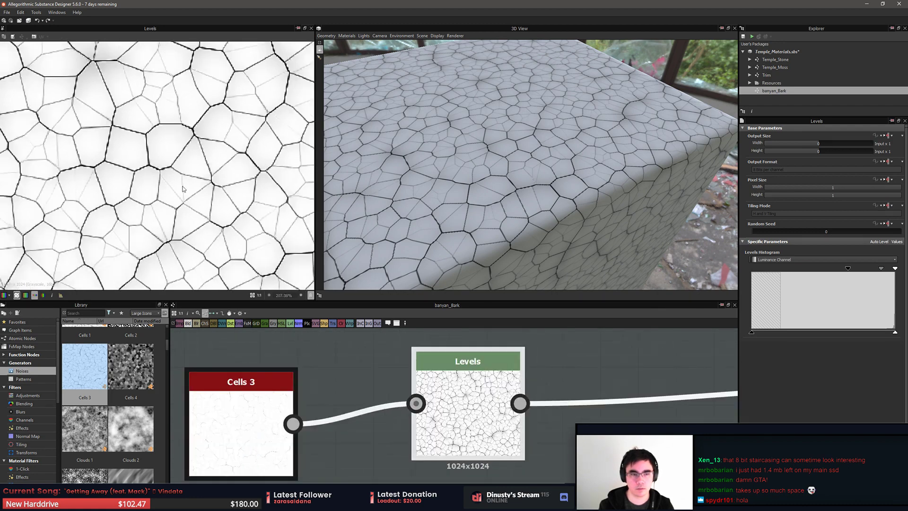
scroll(192, 190, up, 9)
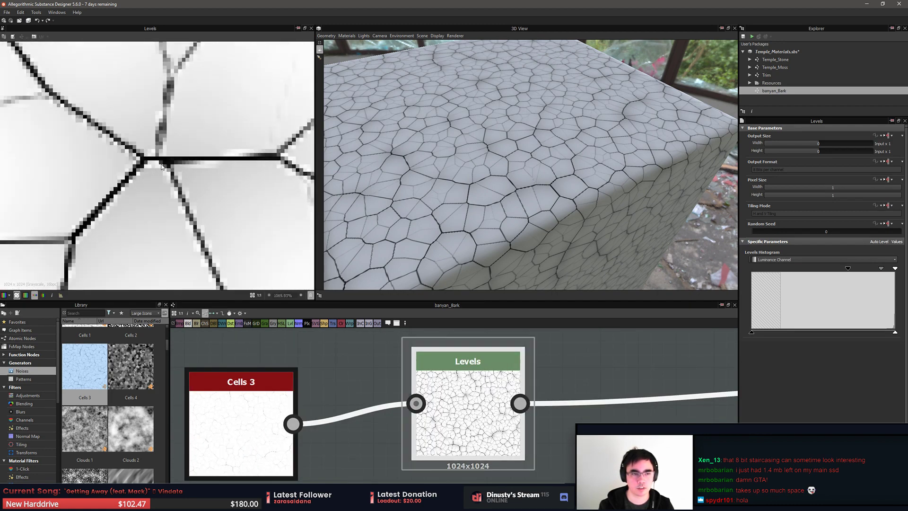
scroll(156, 158, down, 1)
Align the Levels node horizontally with Cells 3 and move the Base Material up and closer to it
drag(499, 395, 500, 416)
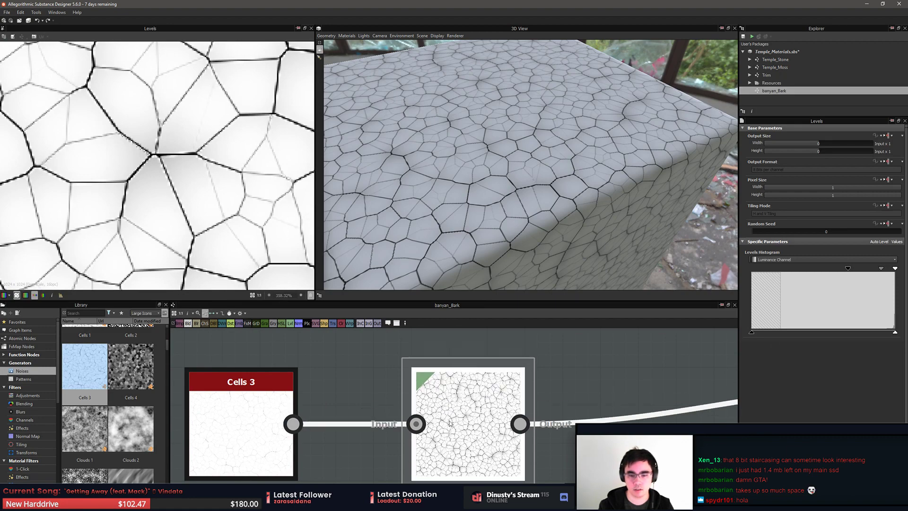
scroll(478, 377, down, 2)
middle_drag(657, 421, 440, 428)
scroll(441, 429, down, 4)
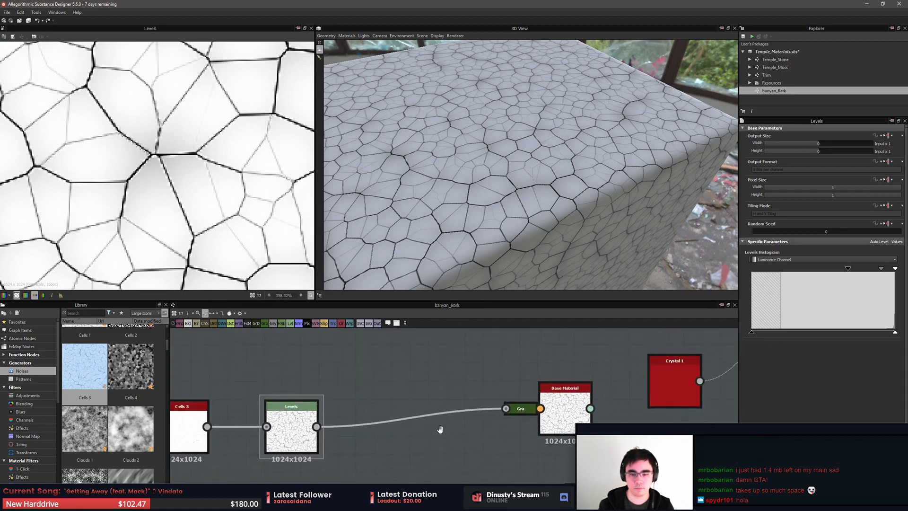
drag(534, 425, 470, 382)
middle_drag(446, 411, 515, 407)
scroll(515, 407, up, 2)
scroll(489, 417, down, 5)
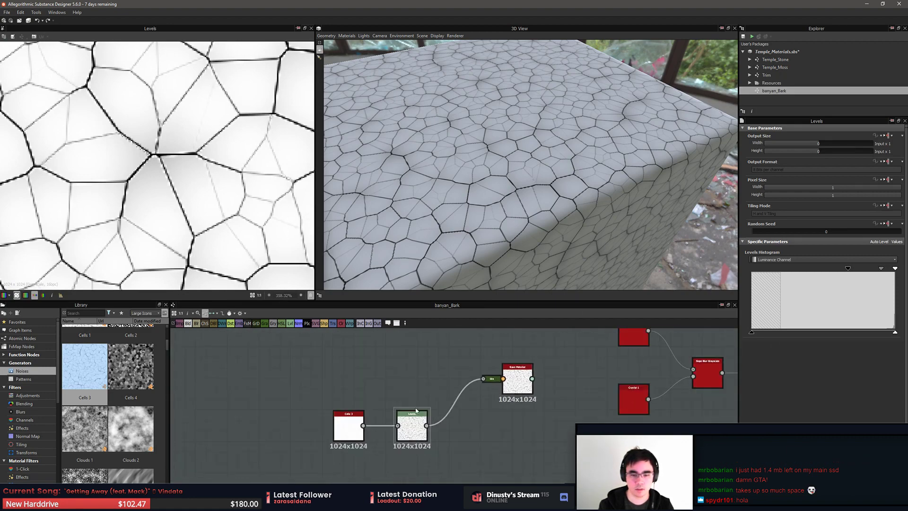
drag(349, 374, 475, 430)
drag(475, 392, 289, 362)
scroll(393, 401, up, 4)
middle_drag(251, 351, 419, 336)
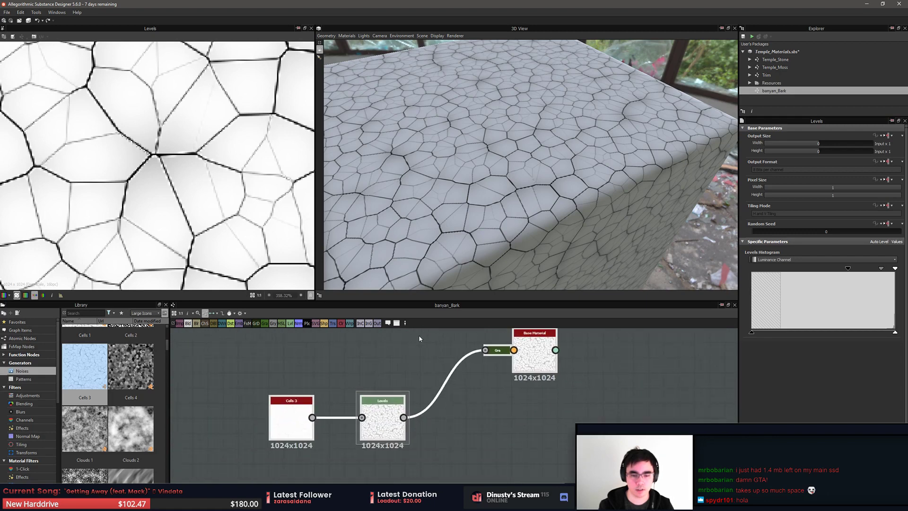
click(419, 336)
Enable the Height and Normal user-defined maps on the Base Material node
click(524, 354)
double_click(503, 355)
click(542, 367)
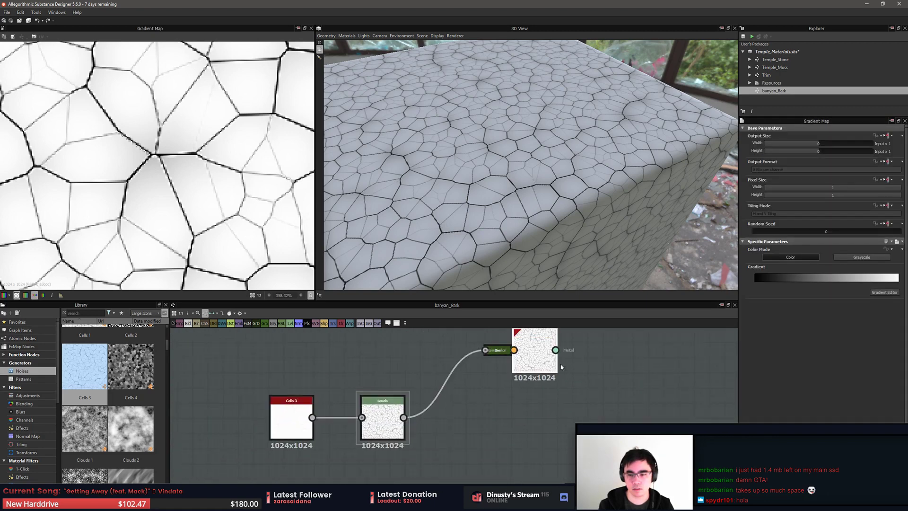
scroll(778, 315, down, 5)
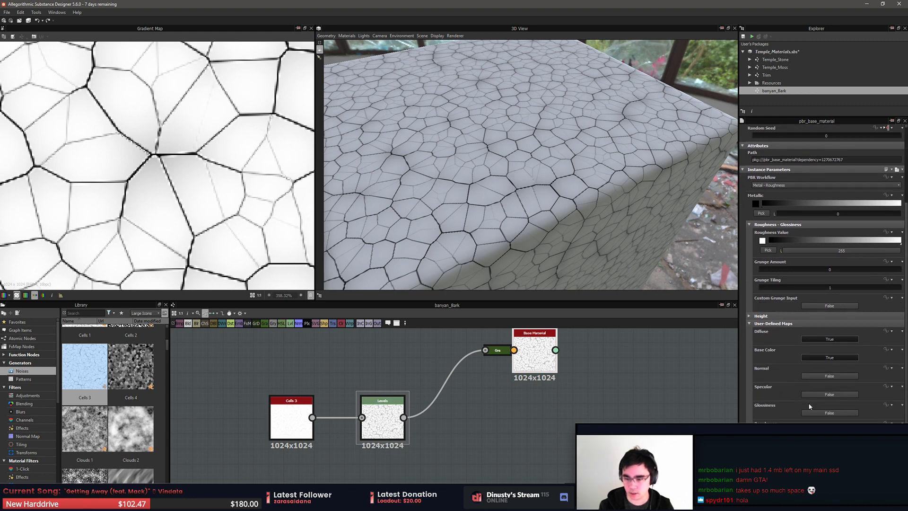
click(829, 468)
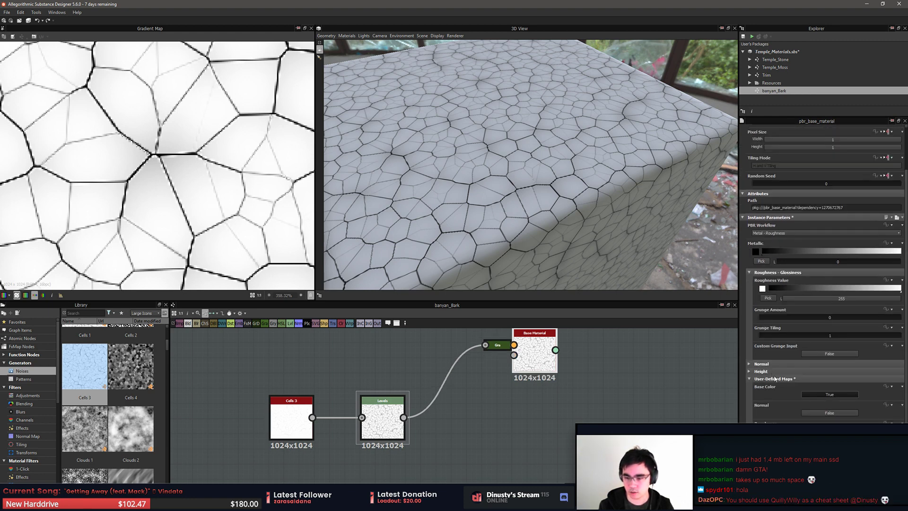
click(829, 412)
scroll(602, 399, up, 4)
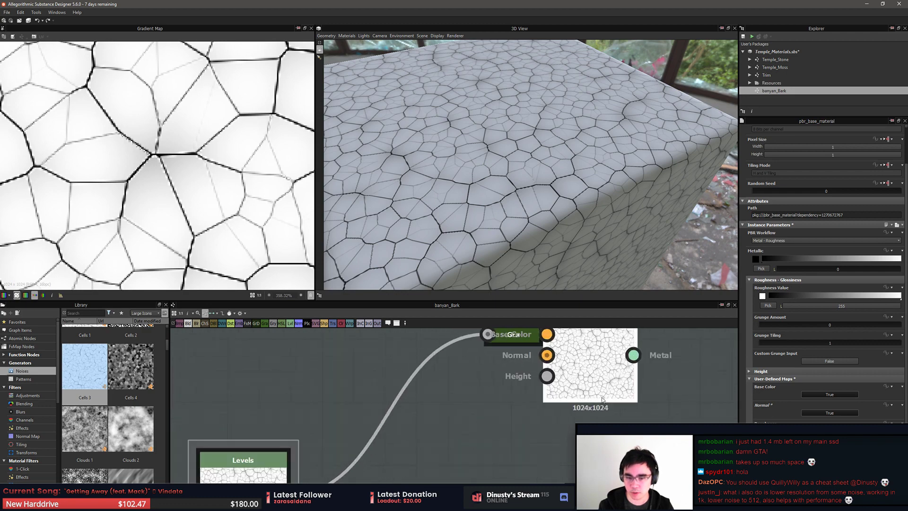
scroll(602, 400, down, 4)
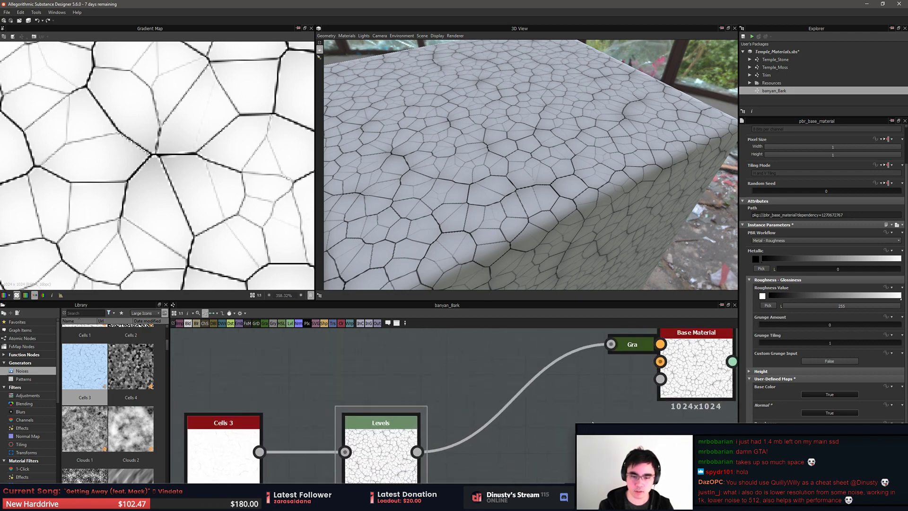
right_click(603, 413)
key(Escape)
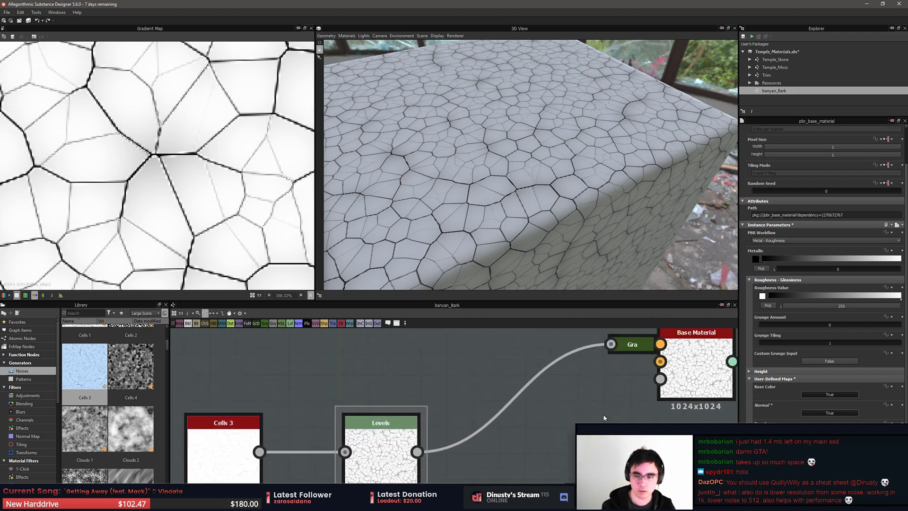
Add a Normal node fed by Levels and connect it to the Base Material's normal input, checking the cracks on the 3D cube
drag(417, 452, 555, 413)
drag(593, 419, 720, 373)
drag(534, 175, 545, 220)
scroll(465, 170, up, 3)
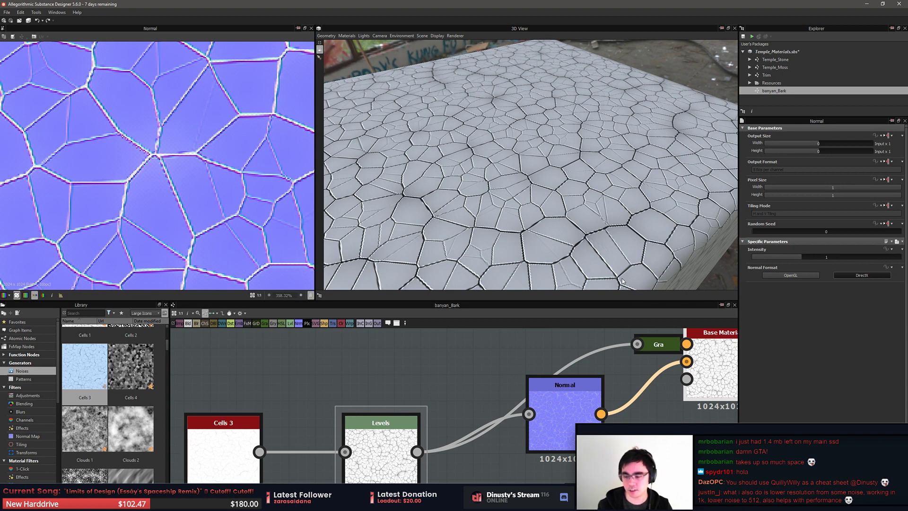
Reposition the Normal and Base Material nodes and connect Levels to the Base Material's height input, checking the relief in 3D
scroll(448, 363, down, 4)
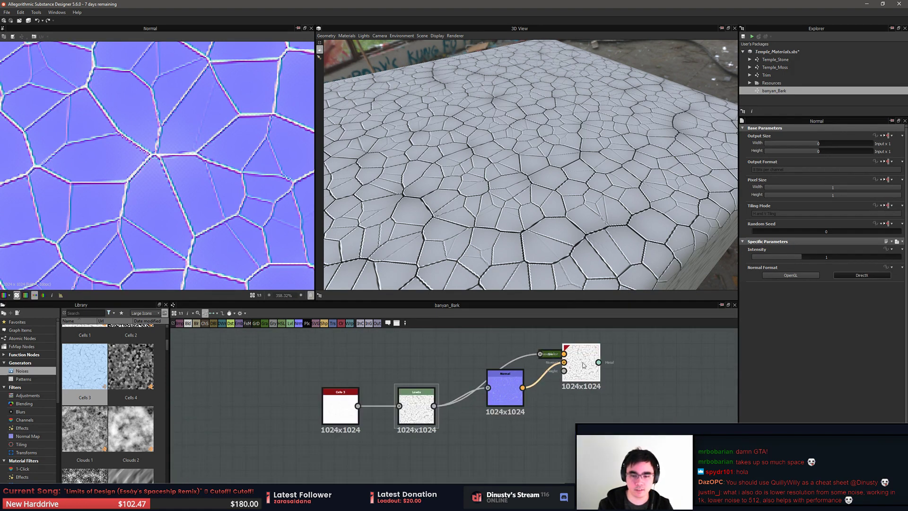
drag(490, 385, 503, 432)
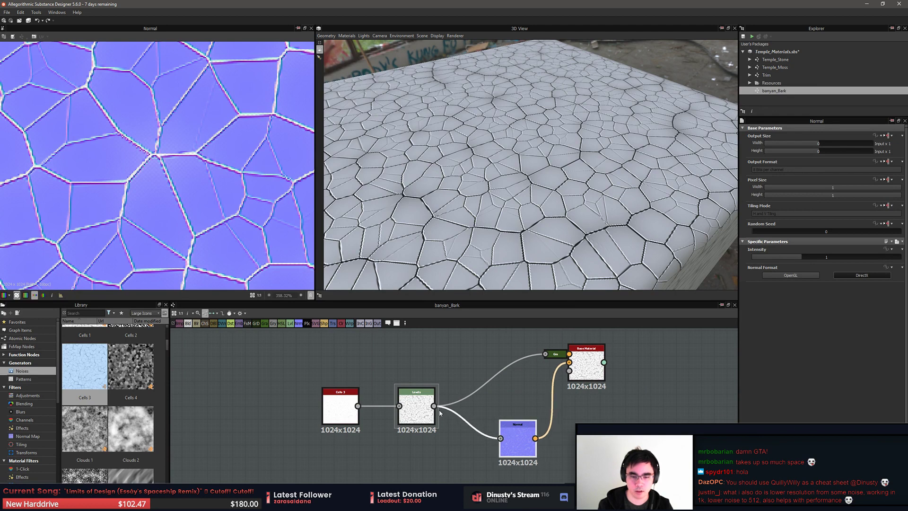
drag(590, 363, 622, 389)
drag(521, 445, 520, 419)
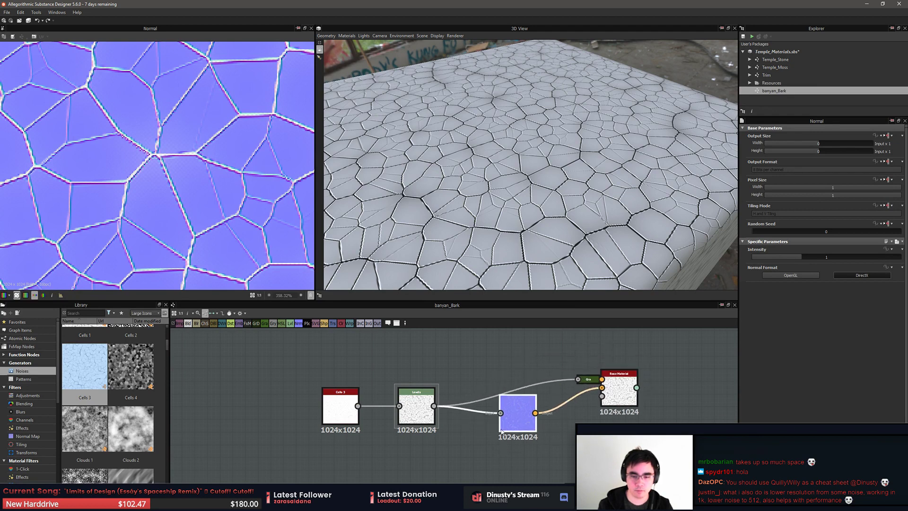
drag(434, 405, 601, 396)
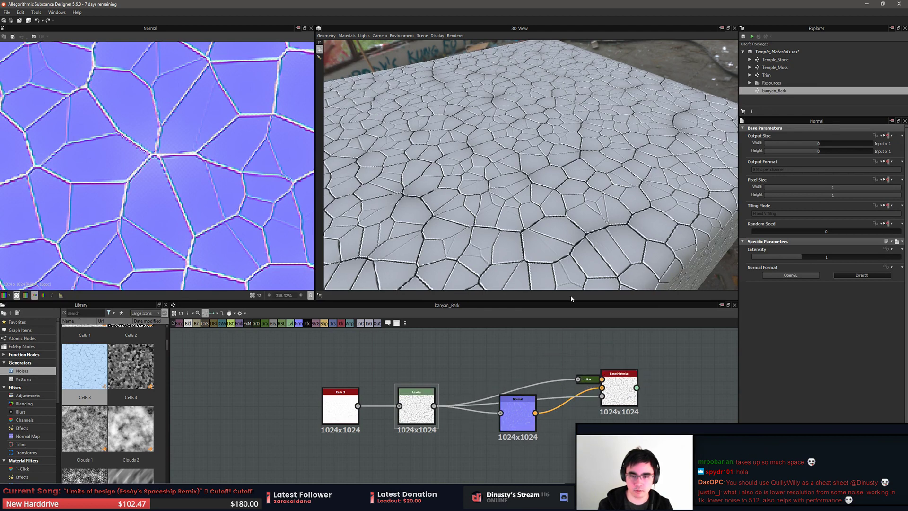
drag(561, 243, 559, 206)
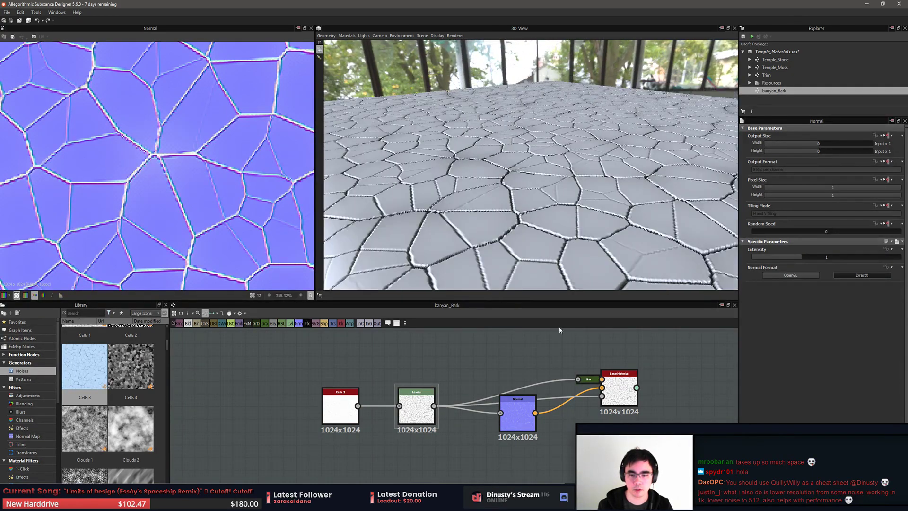
Move the Normal node down, preview the Levels output, and shift Cells 3 and Levels away from the Base Material to make room
middle_drag(556, 362, 555, 358)
drag(521, 422, 520, 450)
scroll(457, 434, up, 2)
middle_drag(457, 435, 546, 465)
scroll(487, 440, up, 2)
click(419, 387)
scroll(496, 429, down, 2)
double_click(485, 434)
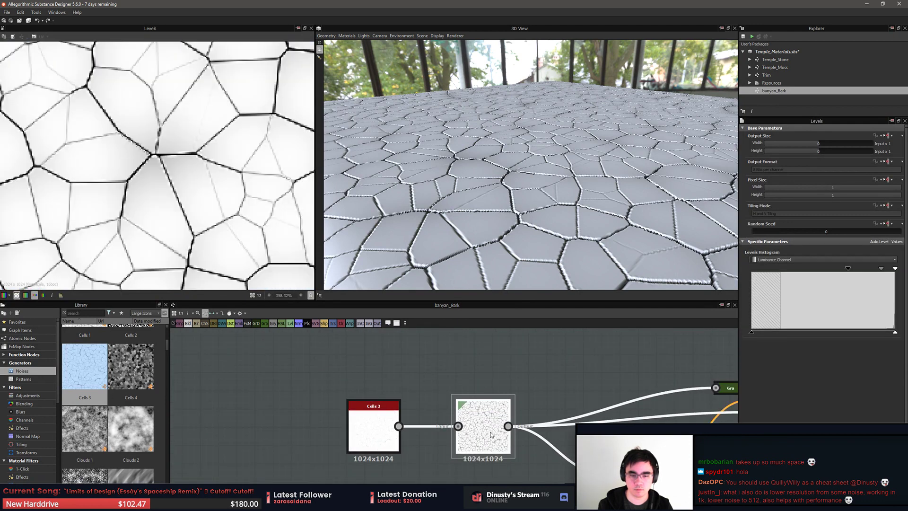
middle_drag(488, 386, 566, 402)
scroll(566, 402, down, 2)
drag(474, 436, 386, 420)
drag(573, 430, 505, 425)
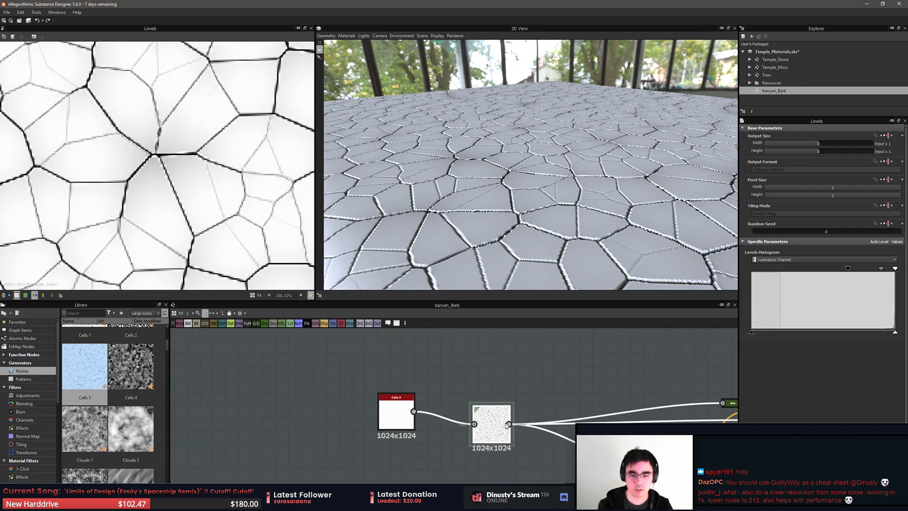
Add a Blur HQ Grayscale node fed by Levels, with quality 1 and intensity about 1.9
middle_drag(501, 364, 537, 384)
key(space)
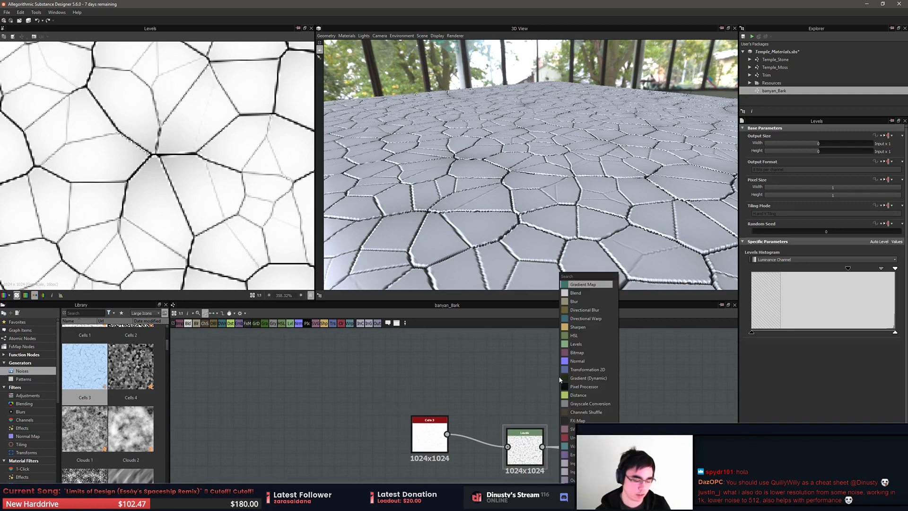
text(blur)
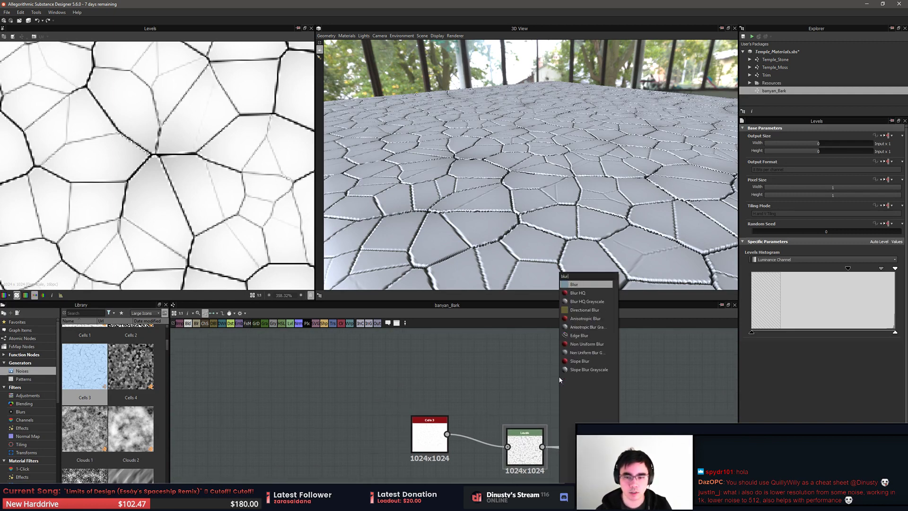
key(Down)
key(Down)
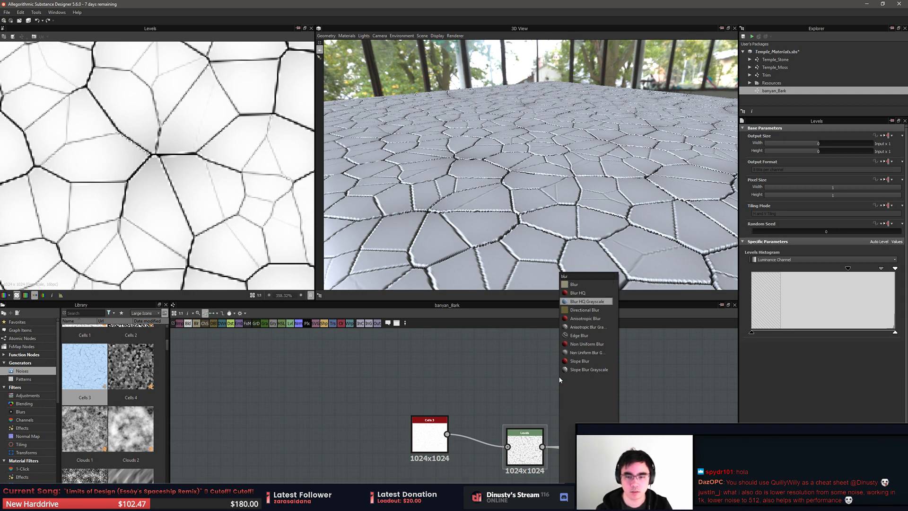
key(Return)
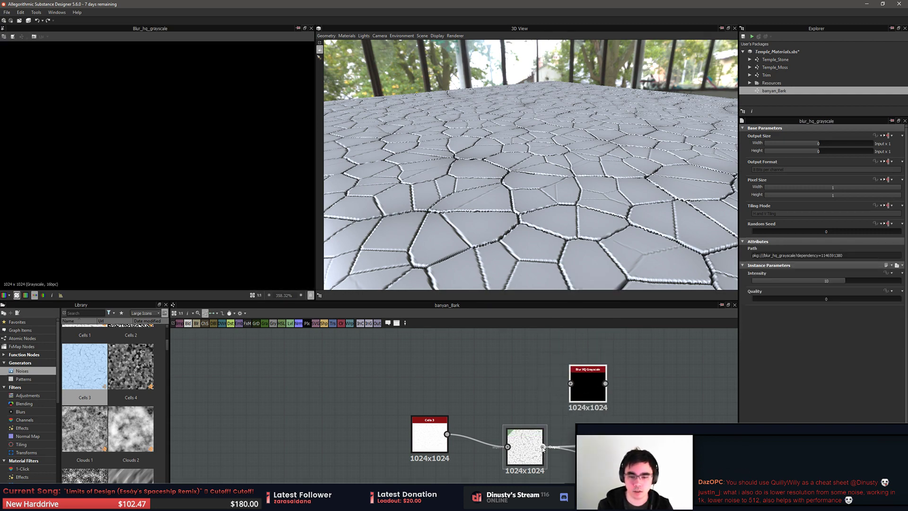
drag(570, 388, 571, 383)
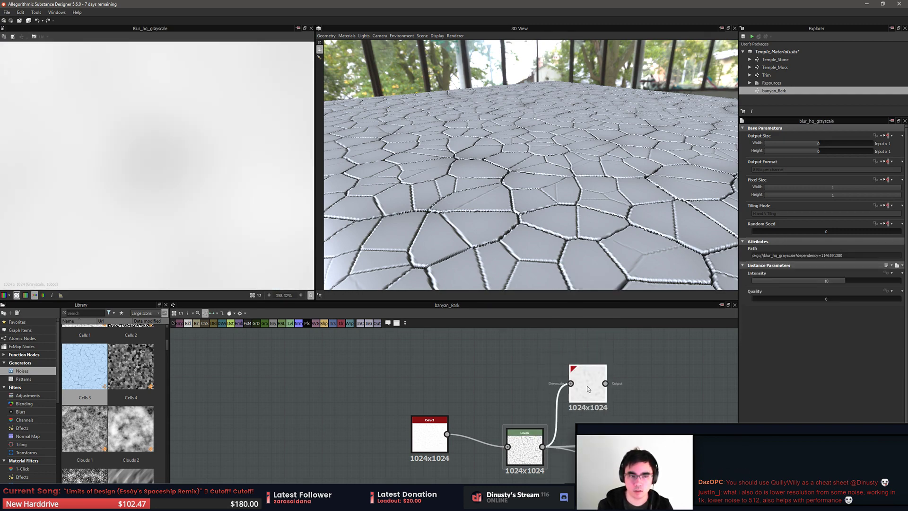
click(780, 299)
drag(838, 283, 770, 285)
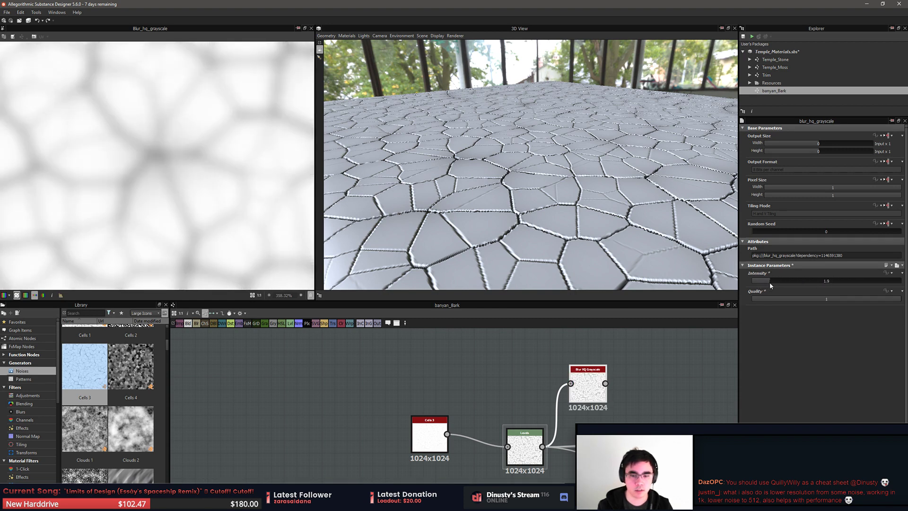
Add a Levels node after the blur and raise its input black point to about 70% of the histogram
key(space)
text(lev)
key(Return)
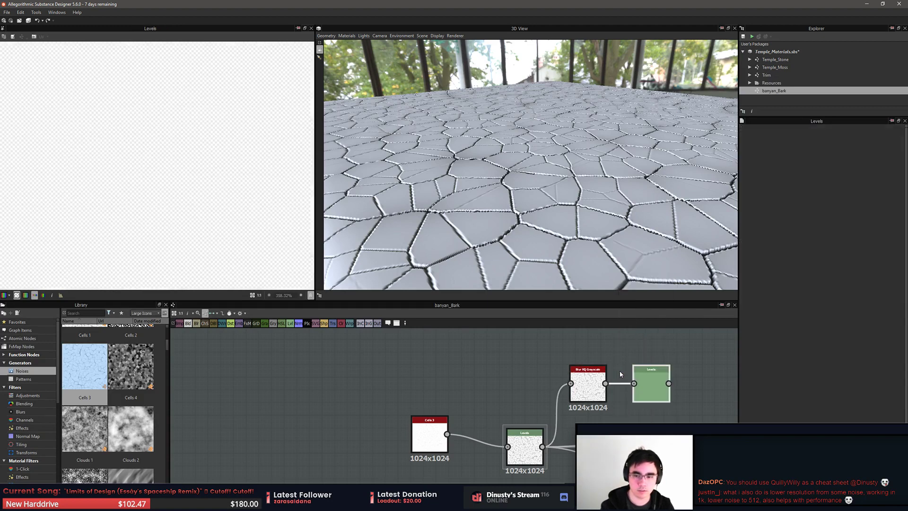
mouse_move(841, 274)
mouse_down()
mouse_move(875, 275)
mouse_move(853, 276)
mouse_up()
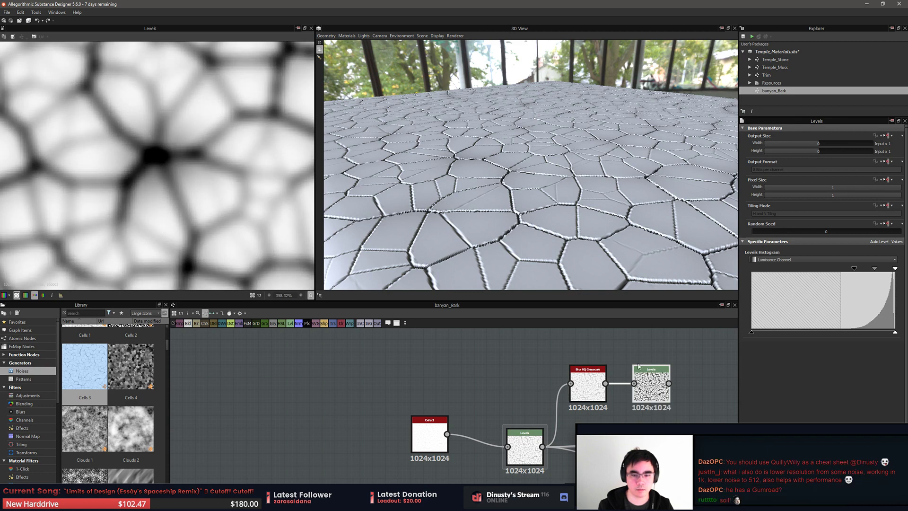
Move the blur and its Levels node up together, and move Cells 3 and the first Levels node further back from the Base Material
middle_drag(638, 366, 575, 353)
scroll(568, 349, down, 1)
middle_drag(620, 379, 631, 411)
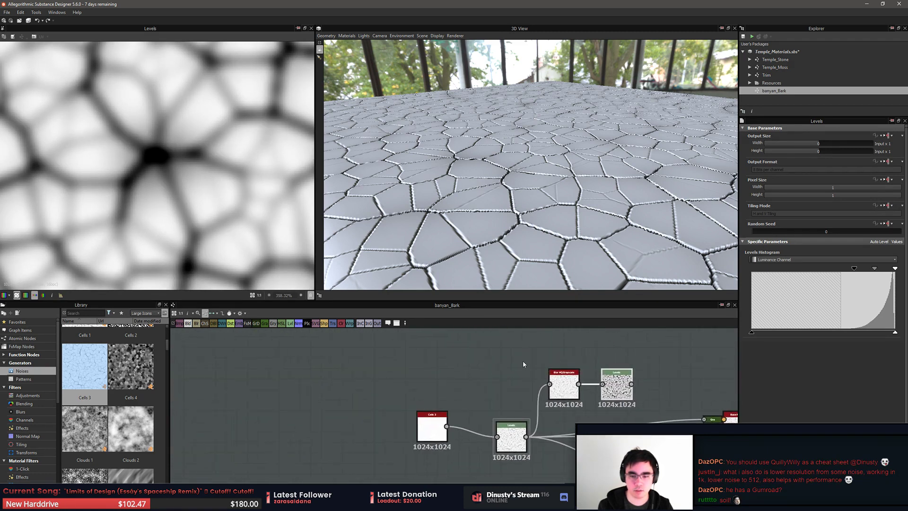
drag(523, 362, 614, 390)
drag(614, 387, 551, 345)
drag(415, 394, 515, 441)
drag(511, 438, 401, 417)
click(526, 401)
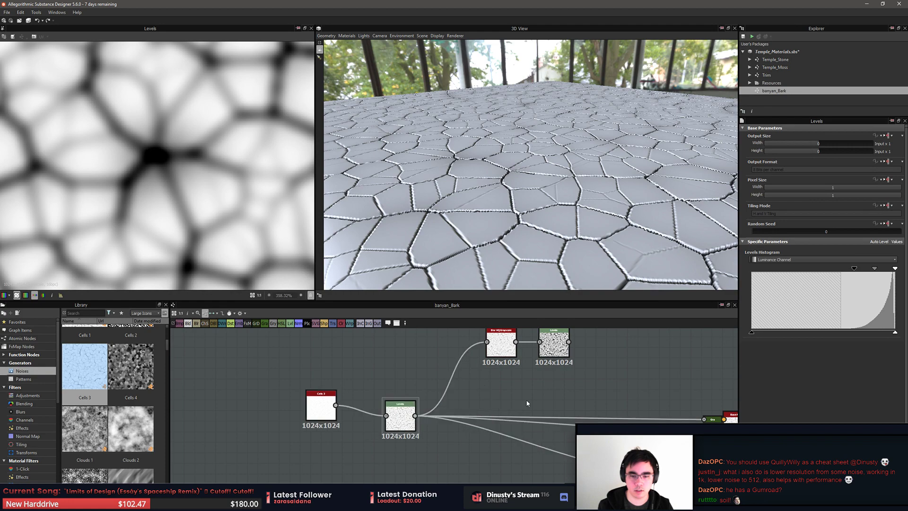
Add a Blend node with the blurred Levels as foreground and the first Levels as background
right_click(528, 402)
click(540, 395)
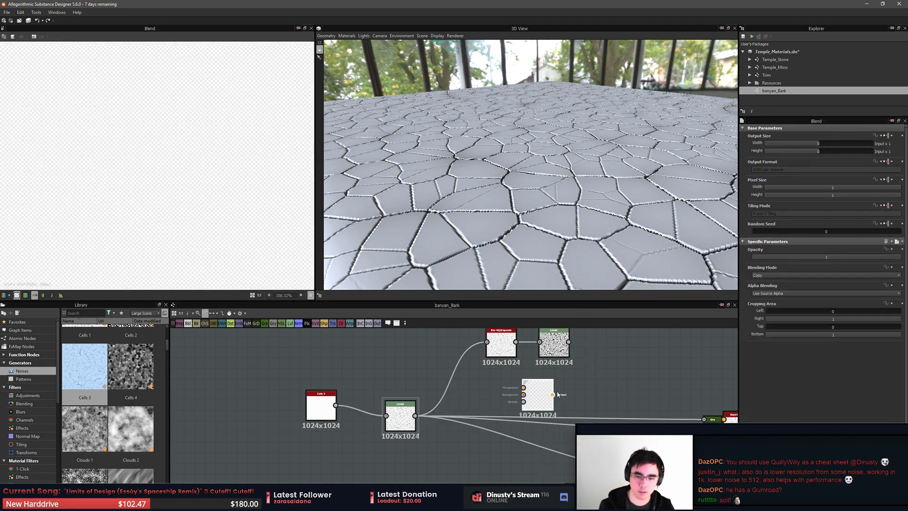
drag(557, 390, 610, 391)
drag(568, 342, 576, 387)
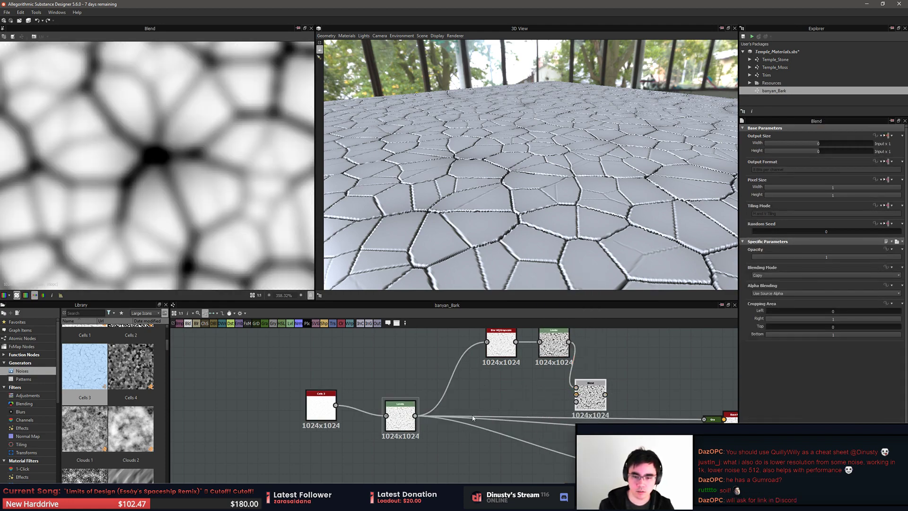
drag(415, 416, 577, 395)
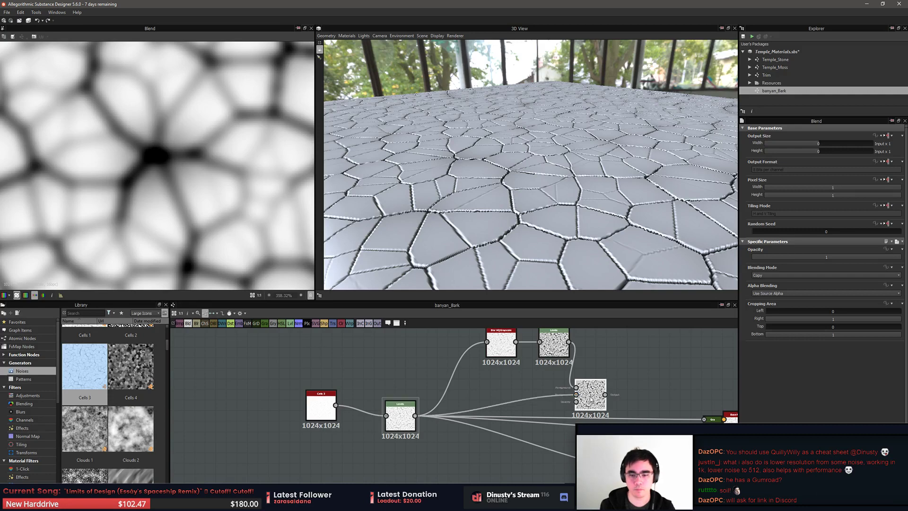
Set the Blend node's blending mode to Multiply and compare its output with the first Levels node
scroll(791, 275, down, 2)
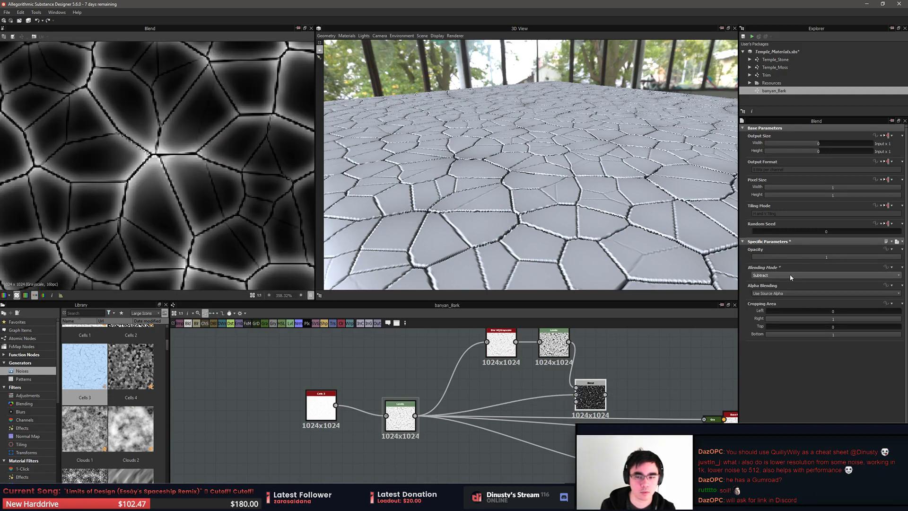
scroll(791, 277, down, 1)
middle_drag(599, 402, 533, 391)
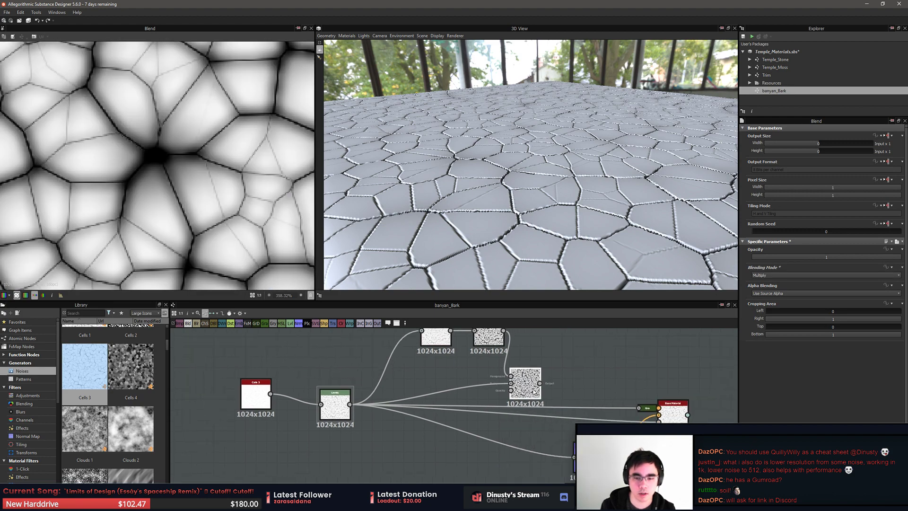
double_click(340, 409)
double_click(526, 388)
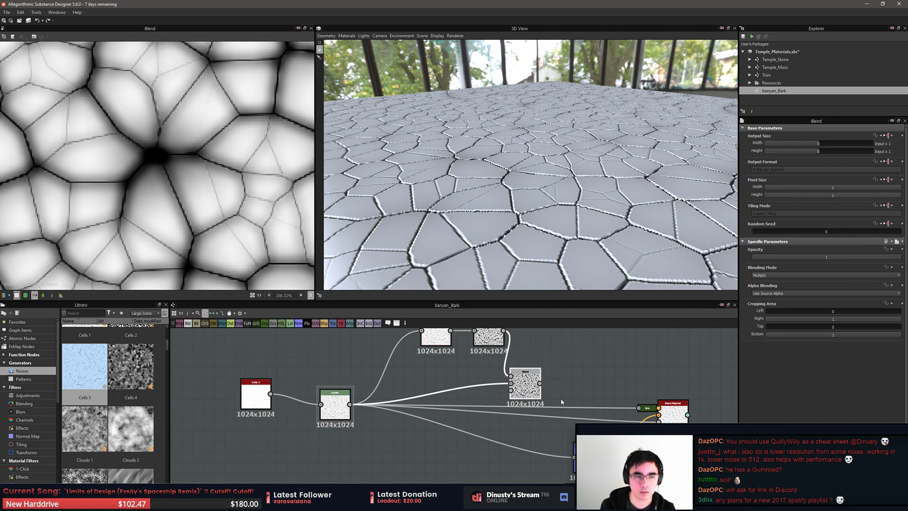
Connect the Blend output to the Normal node, the Gradient Map and the Base Material's height input in place of Levels
drag(539, 383, 573, 457)
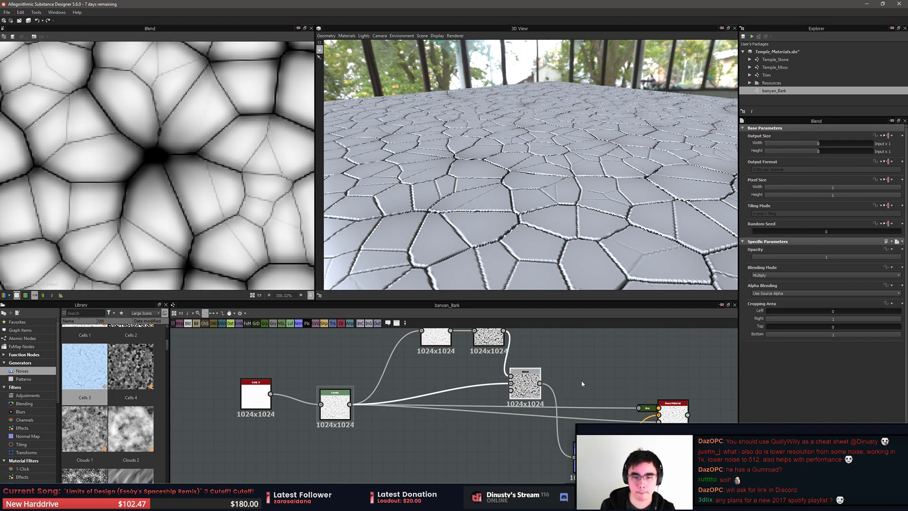
click(593, 373)
drag(540, 383, 641, 413)
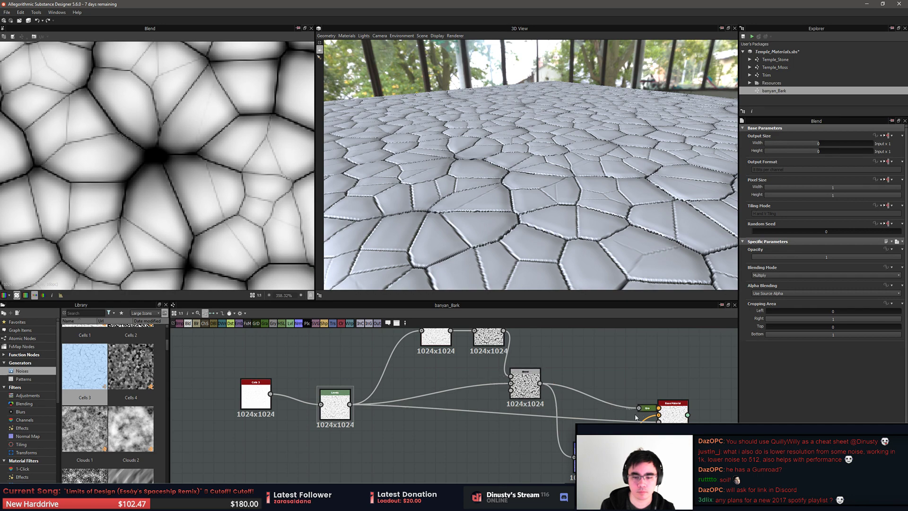
drag(654, 429, 658, 422)
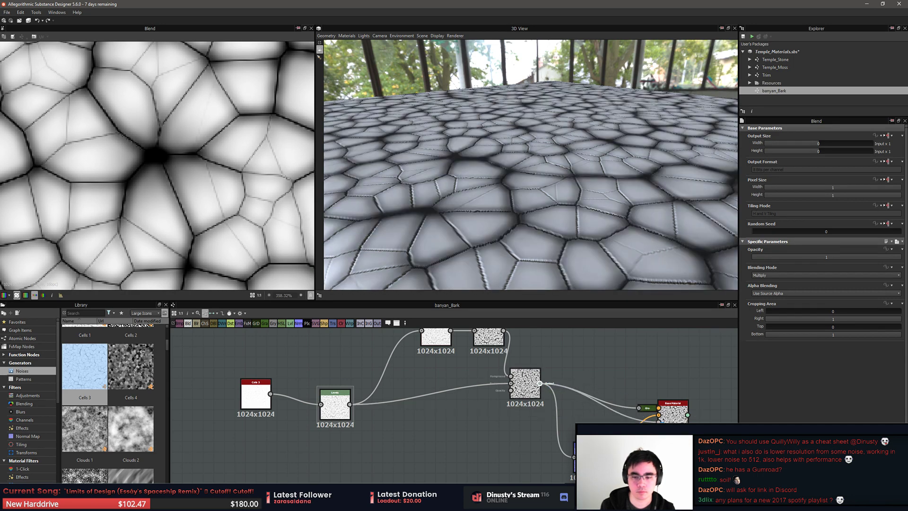
Raise the default 3D material's height scale to about 0.18 and inspect the displacement
click(617, 354)
drag(576, 258, 546, 223)
click(348, 37)
mouse_move(354, 44)
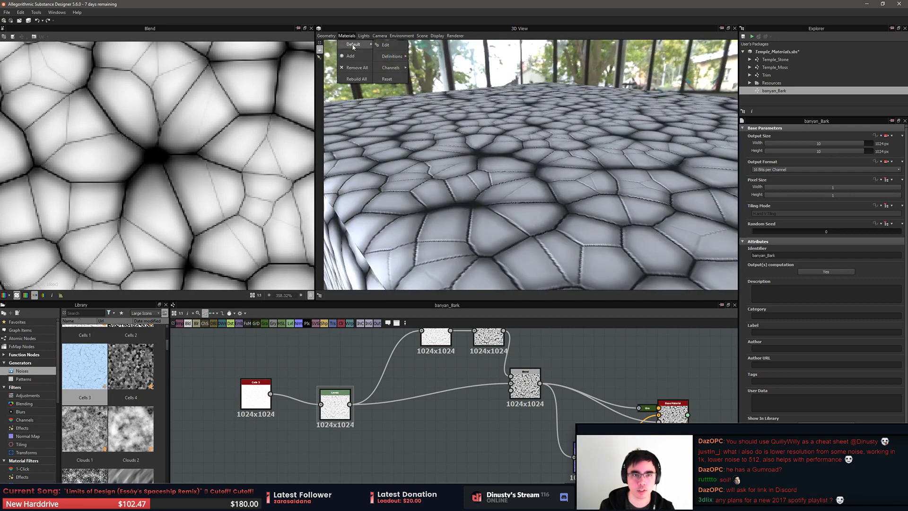
click(387, 45)
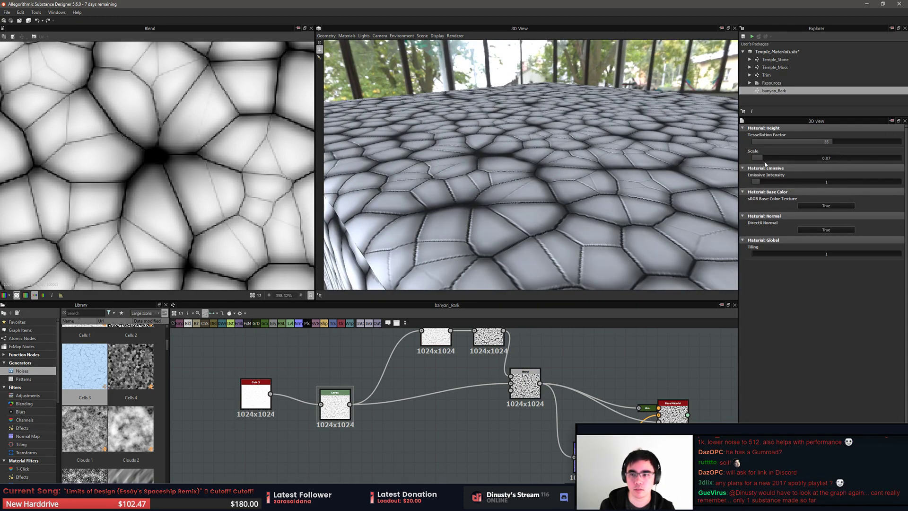
drag(763, 158, 779, 166)
drag(544, 163, 579, 270)
Move the Normal node slightly, disable the Base Color user-defined map on the Base Material, and inspect the plain grey surface in 3D
middle_drag(624, 377, 624, 387)
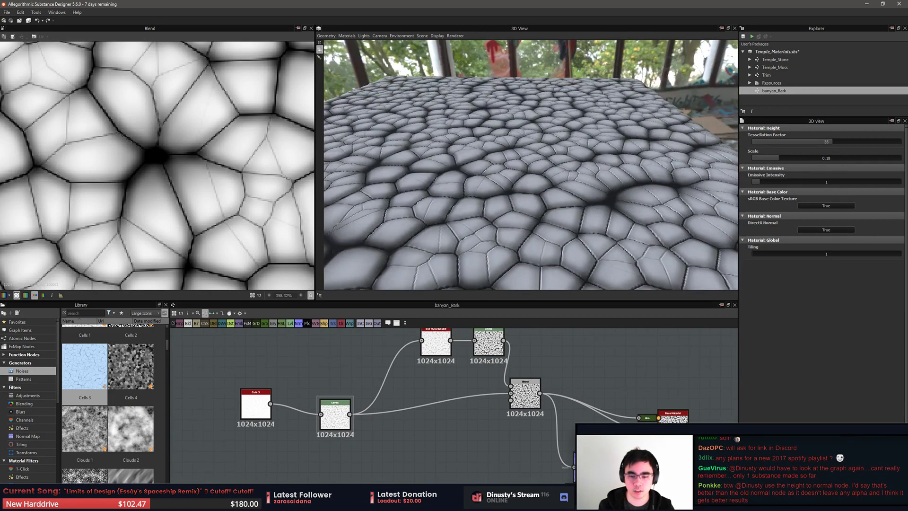
drag(590, 466, 597, 476)
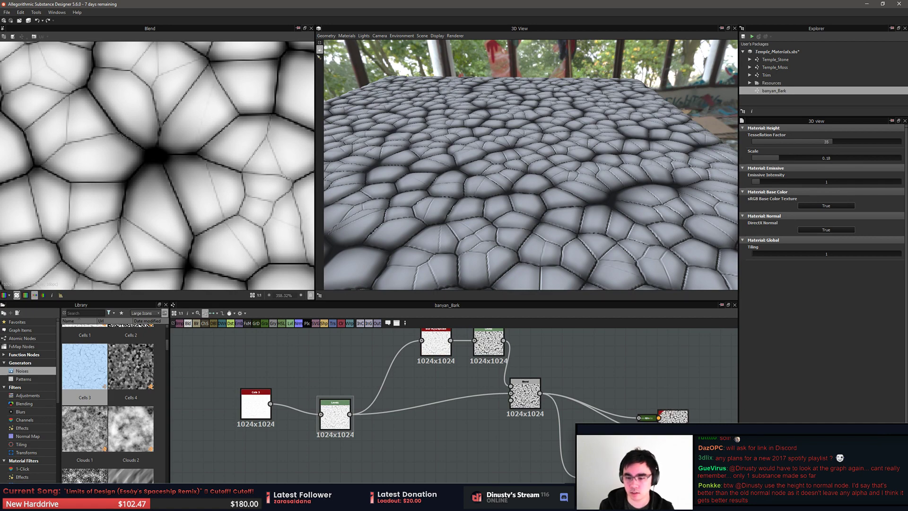
click(673, 416)
scroll(823, 272, down, 1)
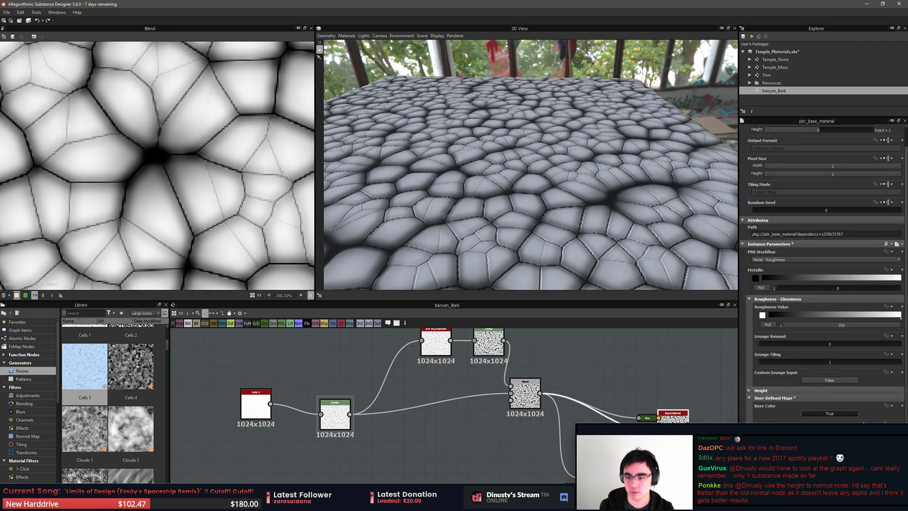
click(830, 467)
click(829, 475)
click(819, 414)
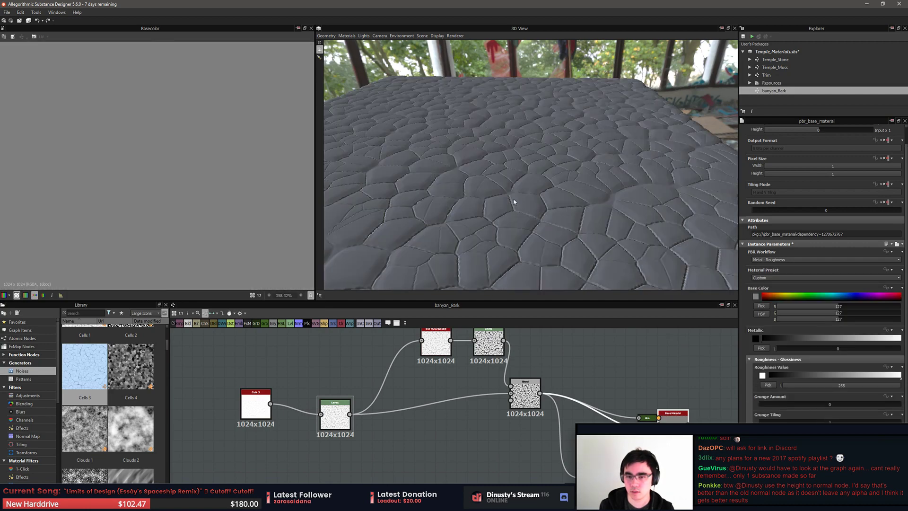
mouse_move(514, 202)
mouse_down()
mouse_move(540, 205)
mouse_move(500, 206)
mouse_move(530, 199)
mouse_up()
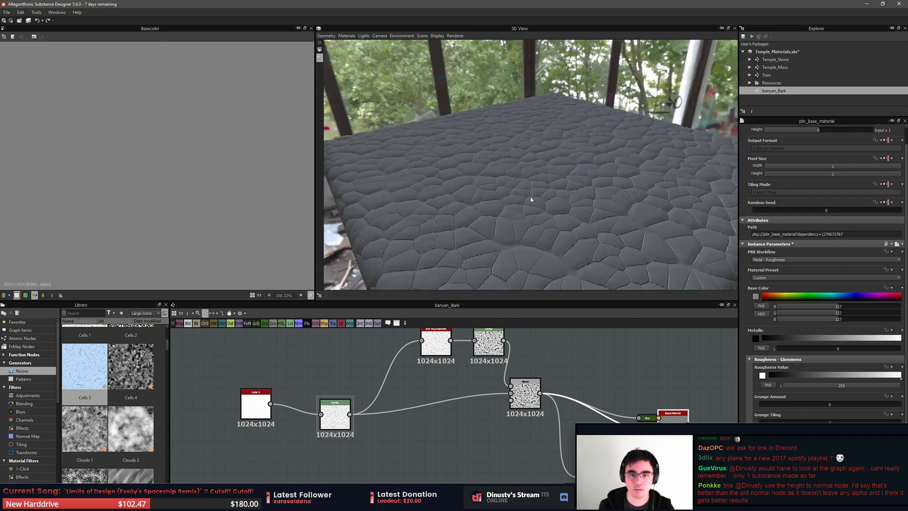
drag(434, 197, 536, 224)
ctrl+shift+right_drag(536, 224, 526, 227)
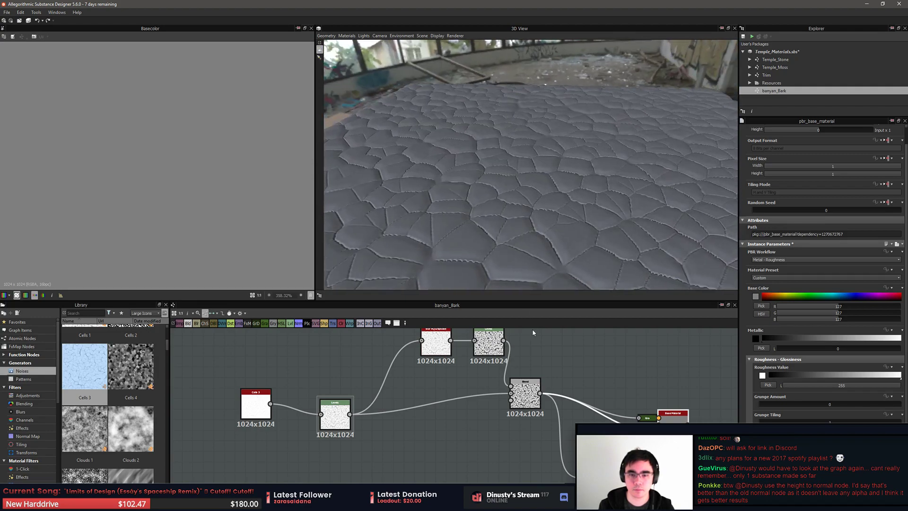
Reposition the Base Material node and the Normal node in the banyan_Bark graph
middle_drag(597, 394, 605, 383)
click(610, 382)
drag(684, 411, 699, 400)
click(629, 442)
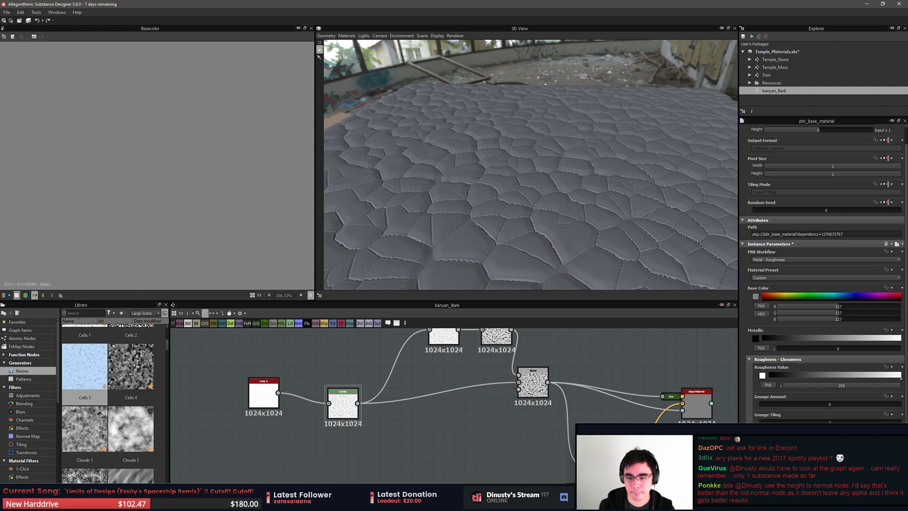
drag(605, 475, 580, 476)
click(624, 444)
click(698, 405)
click(650, 357)
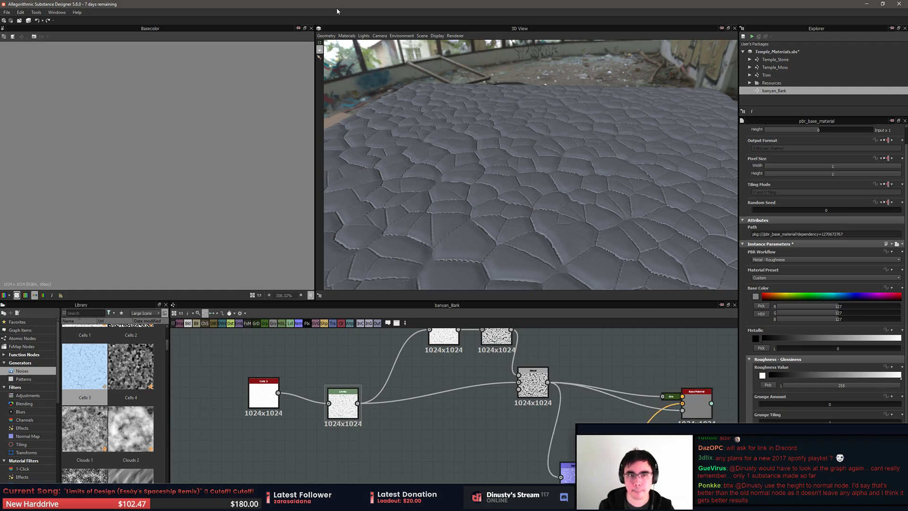
Switch the 3D preview geometry to Plane (hi-res) and inspect the displaced plane up close
click(326, 35)
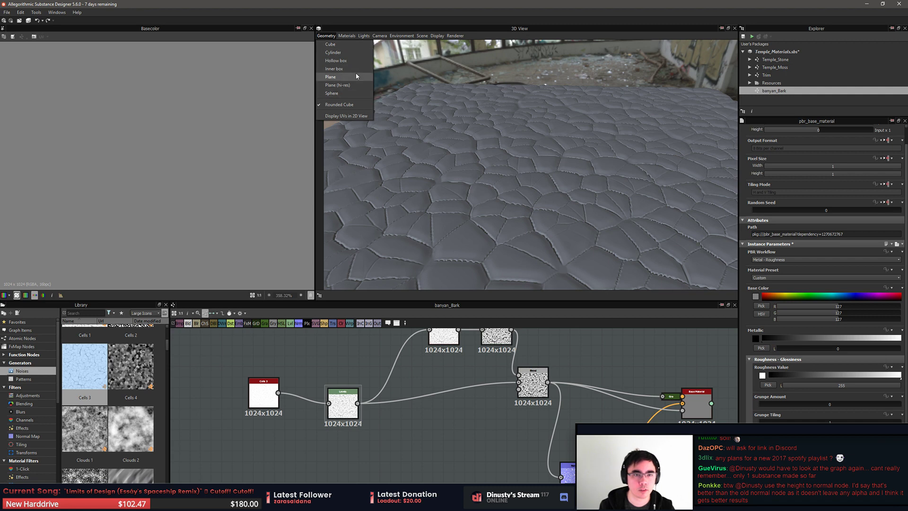
click(355, 85)
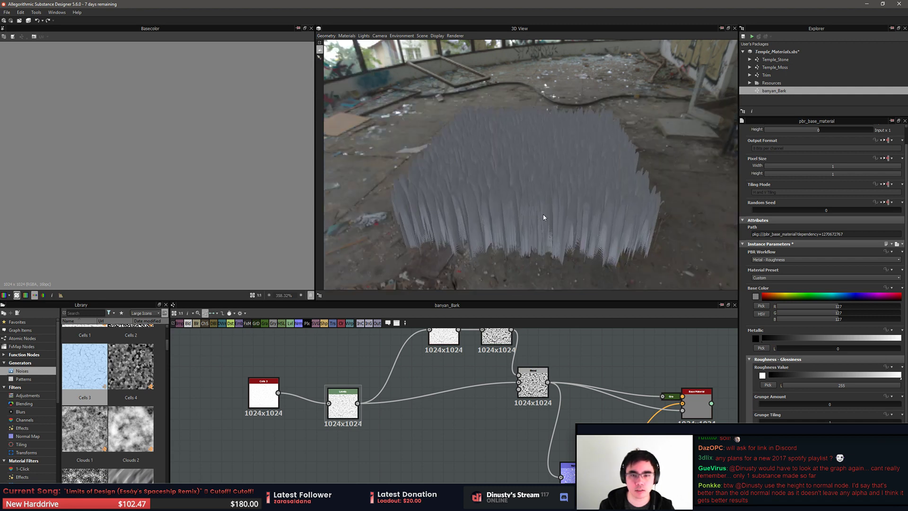
drag(557, 221, 533, 220)
scroll(536, 219, up, 5)
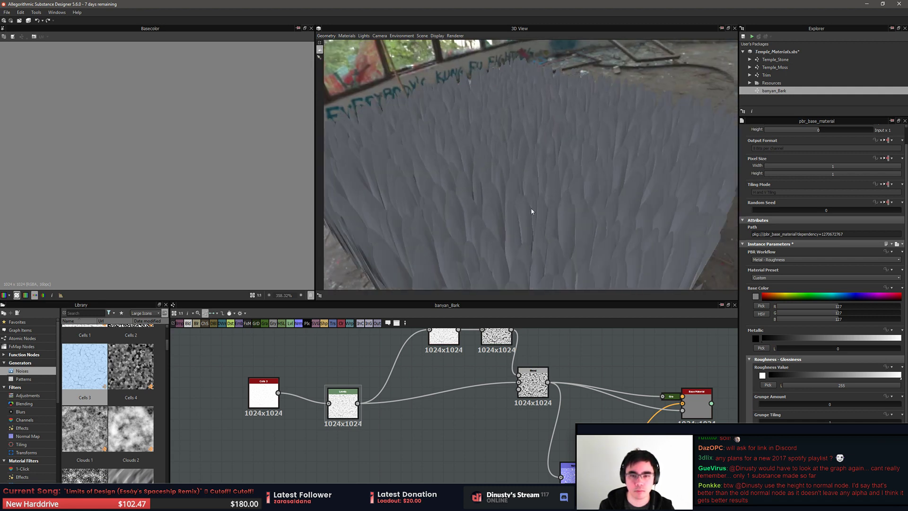
Set the default 3D material's height scale to 0.01 and inspect the cracked surface from several angles
click(346, 36)
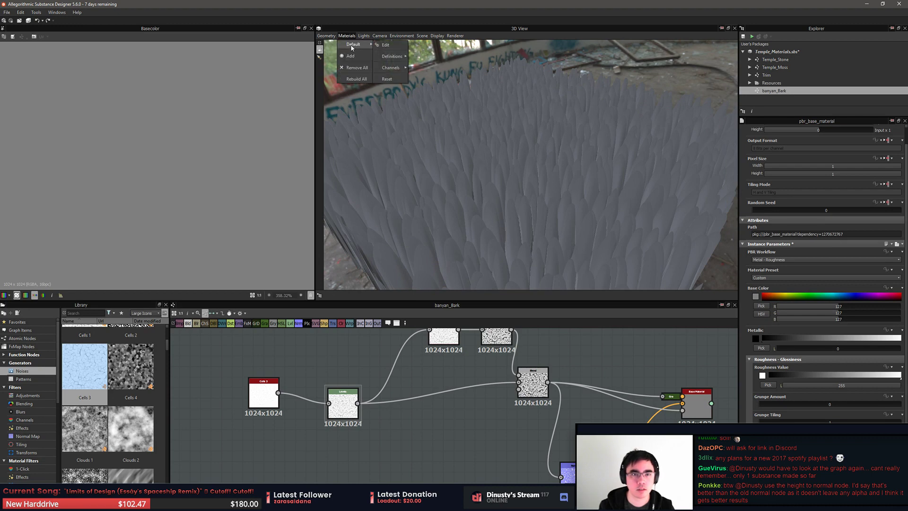
click(385, 45)
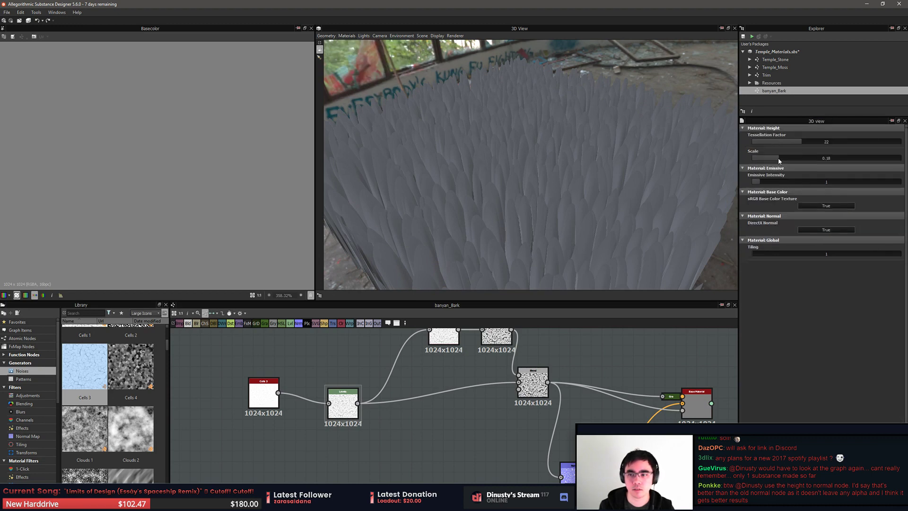
drag(779, 161, 754, 163)
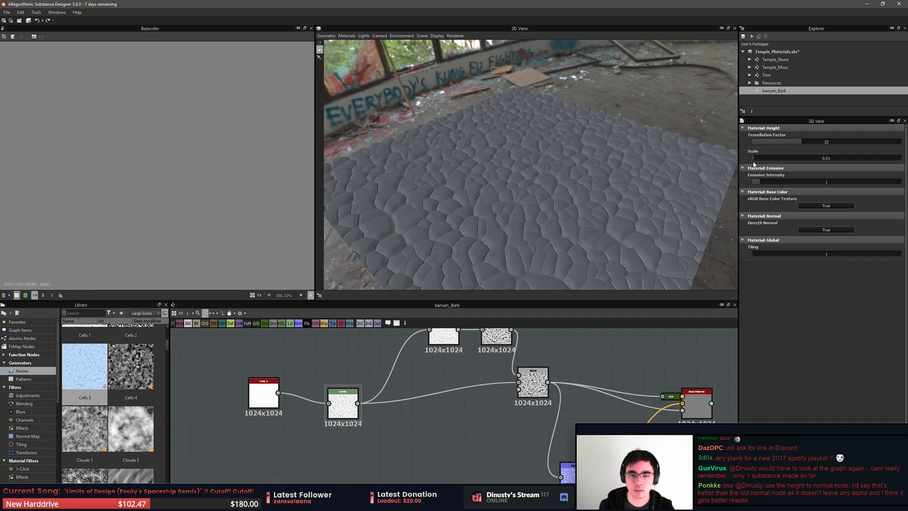
drag(660, 178, 553, 178)
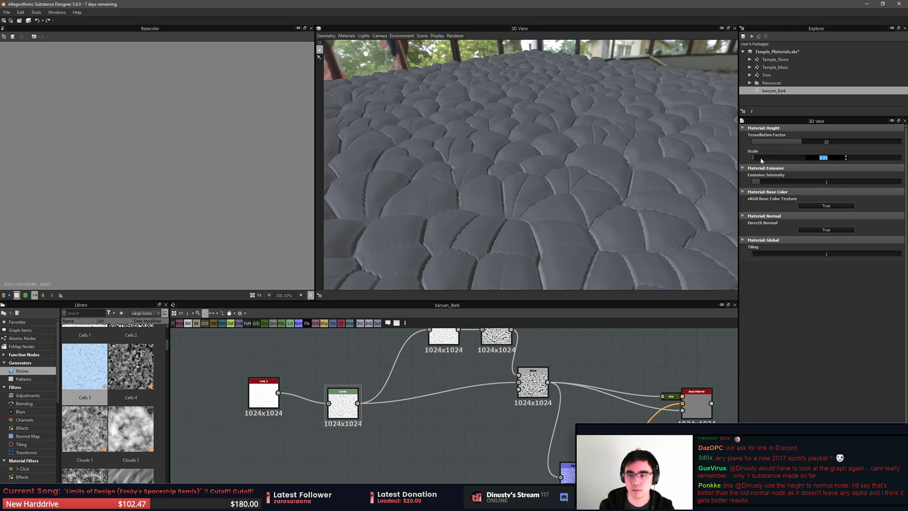
middle_drag(611, 361, 602, 364)
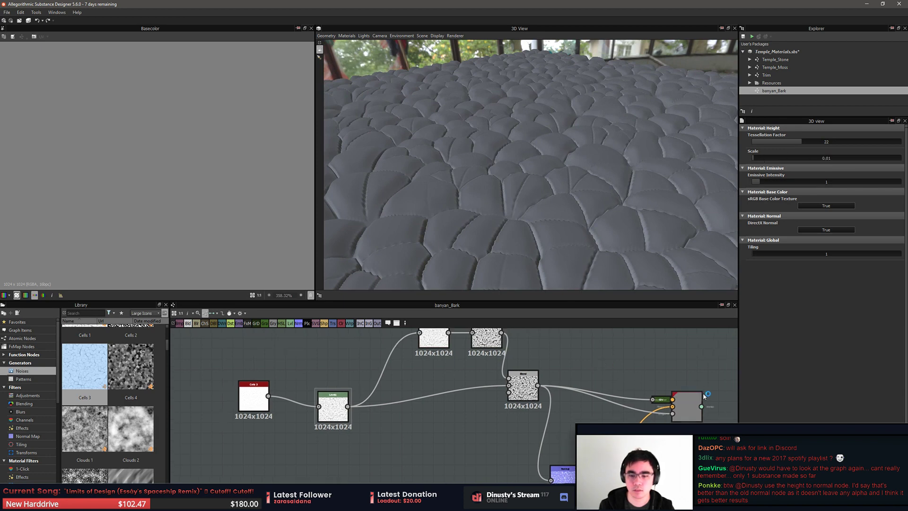
click(687, 406)
mouse_move(501, 212)
mouse_down()
mouse_move(506, 199)
mouse_move(535, 206)
mouse_move(554, 196)
mouse_move(547, 211)
mouse_move(509, 227)
mouse_up()
scroll(542, 200, up, 5)
scroll(553, 195, down, 5)
middle_drag(636, 360, 630, 355)
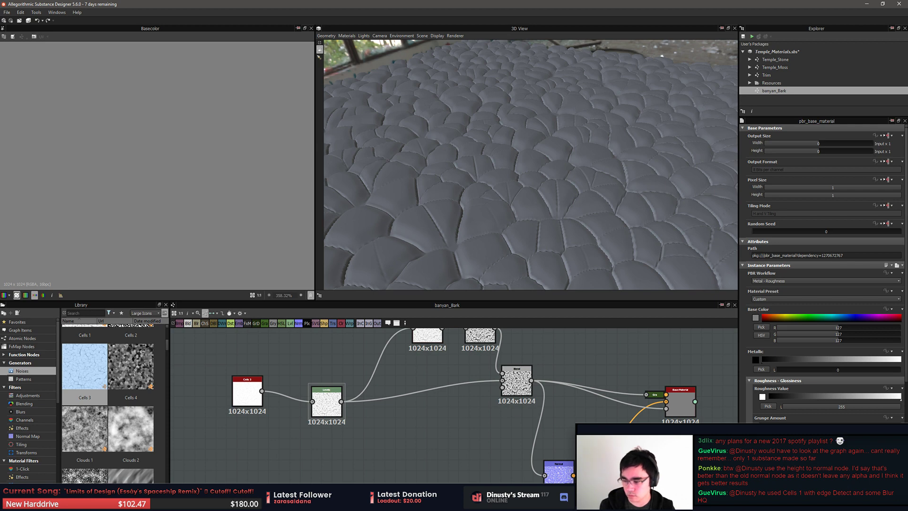
Add a Height to Normal World Units node below the Blend node and feed it the Blend output
middle_drag(580, 353, 569, 373)
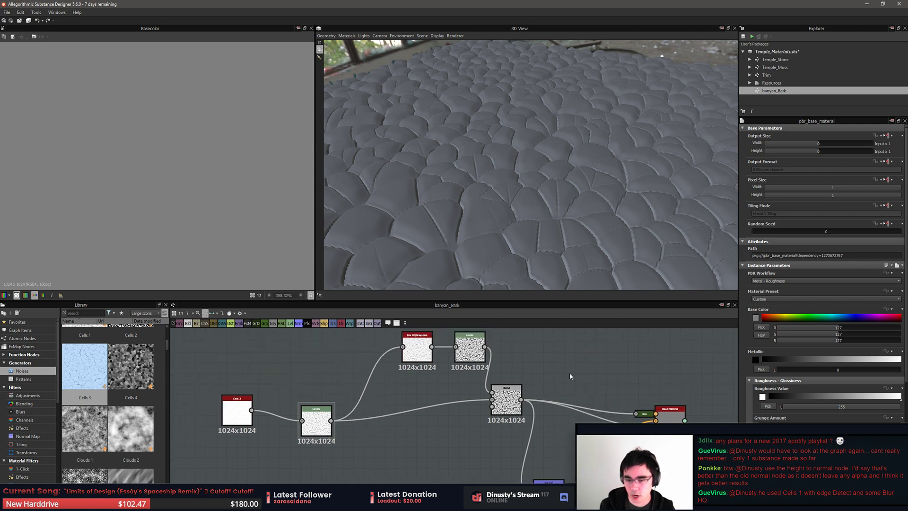
click(569, 372)
key(space)
text(height)
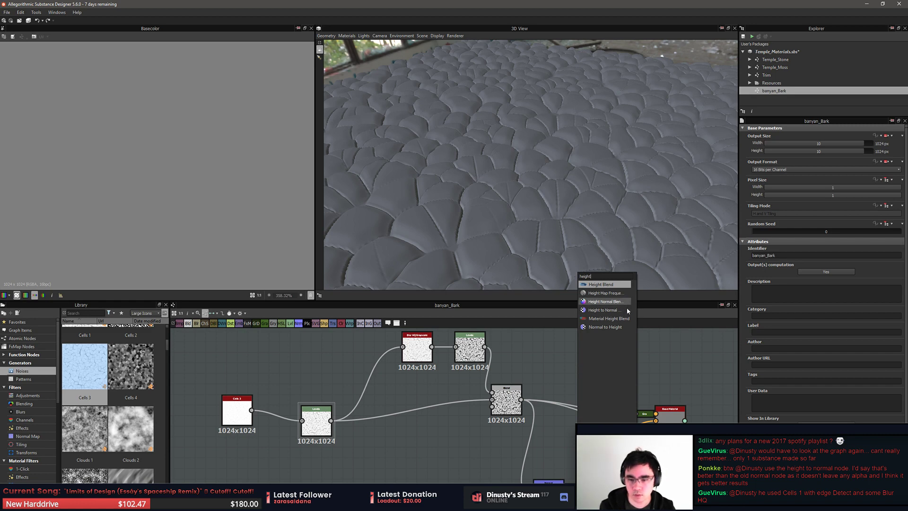
click(626, 311)
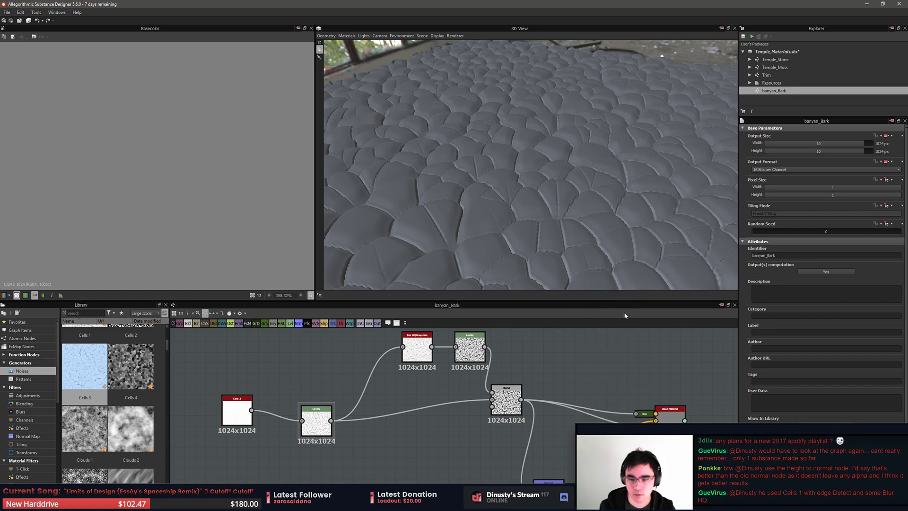
scroll(565, 404, up, 2)
drag(575, 353, 561, 458)
middle_drag(561, 457, 563, 412)
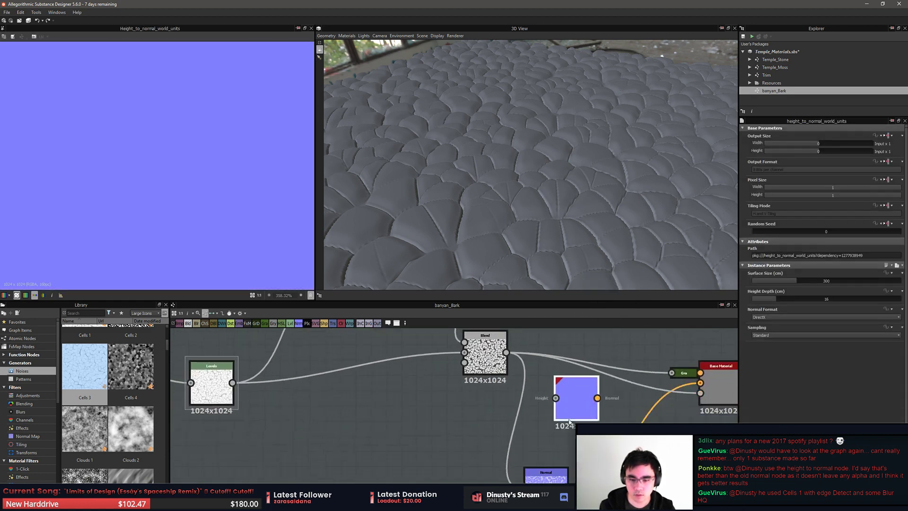
scroll(567, 435, down, 2)
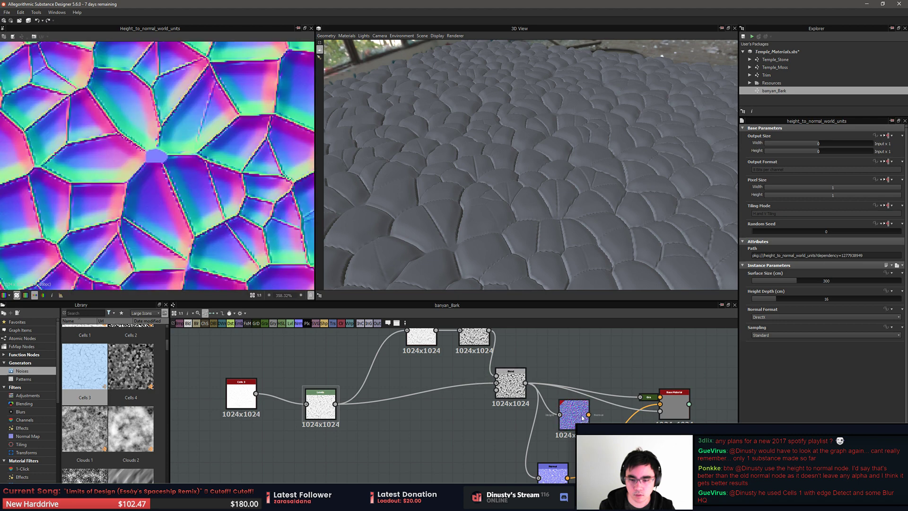
Check the Normal and Height to Normal World Units nodes and try linking the latter to the Base Material's normal input
double_click(553, 473)
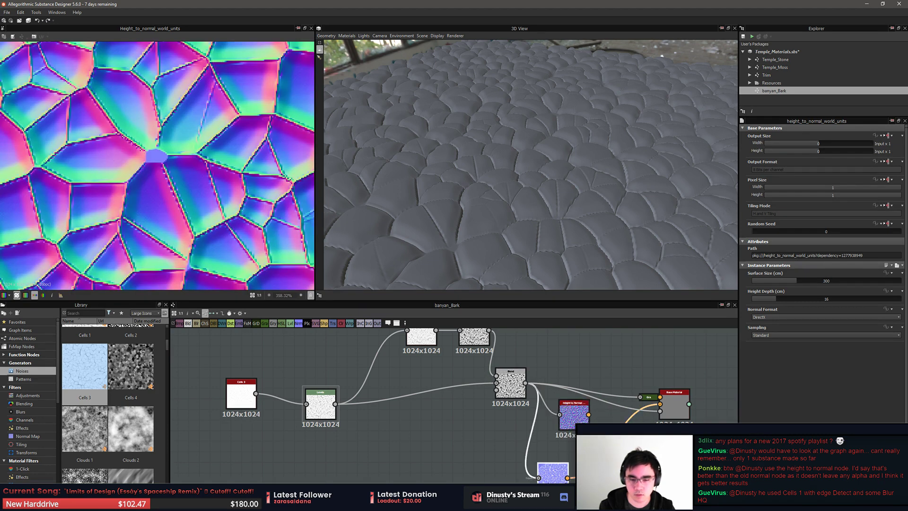
double_click(575, 416)
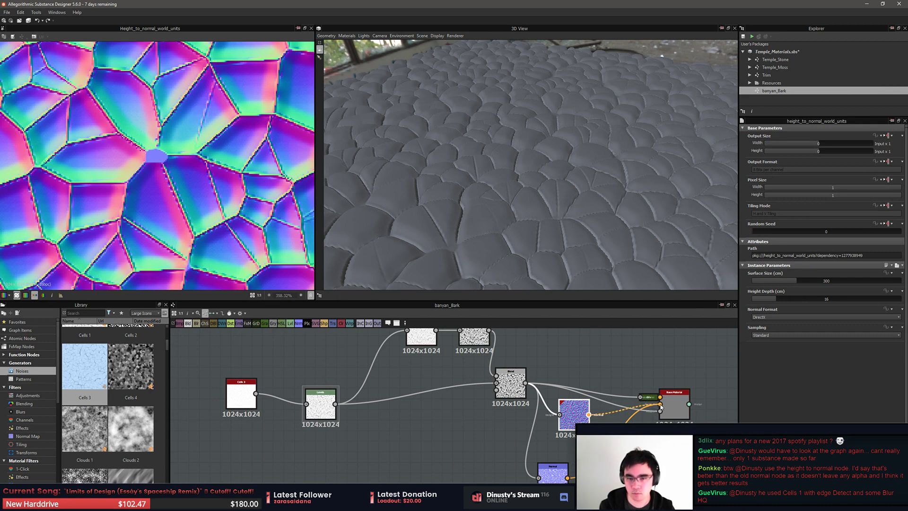
drag(661, 408, 661, 405)
click(673, 412)
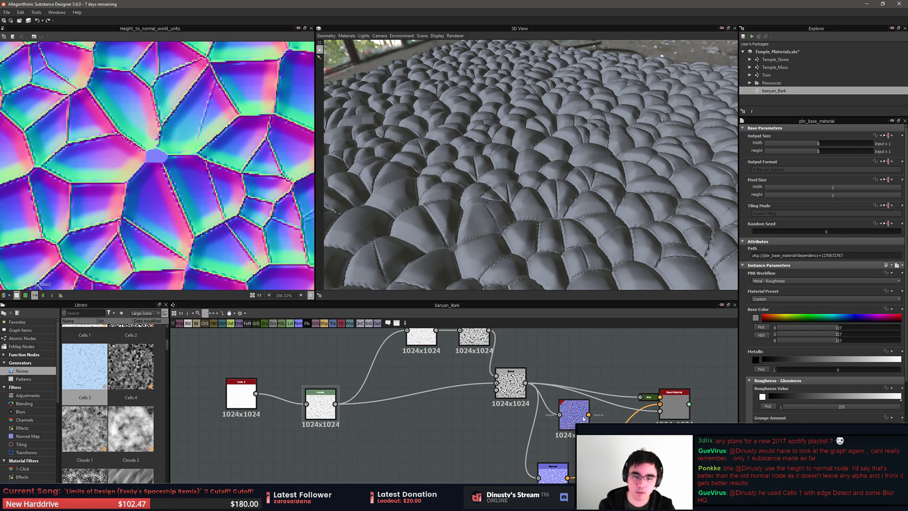
mouse_move(579, 195)
mouse_down()
mouse_move(590, 213)
mouse_move(588, 188)
mouse_up()
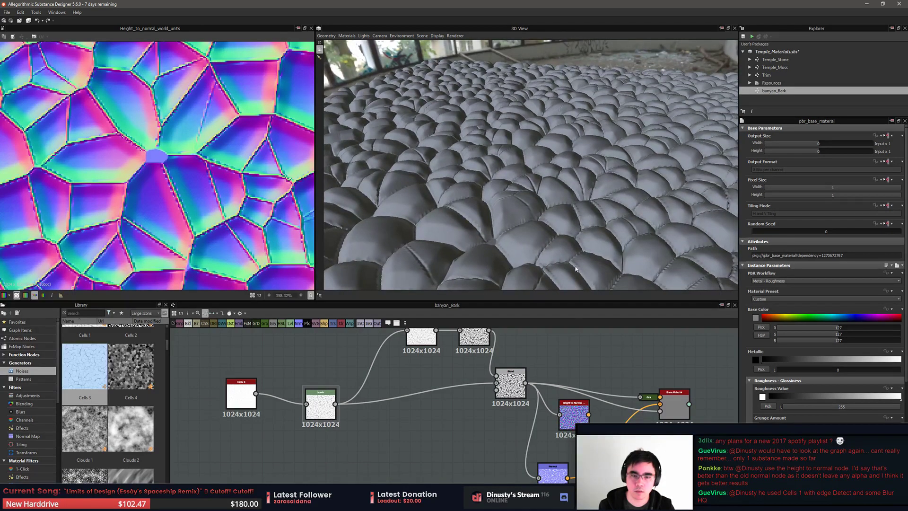
Set the Height to Normal World Units node's surface size to about 657 cm and height depth to 13.81 cm
click(582, 413)
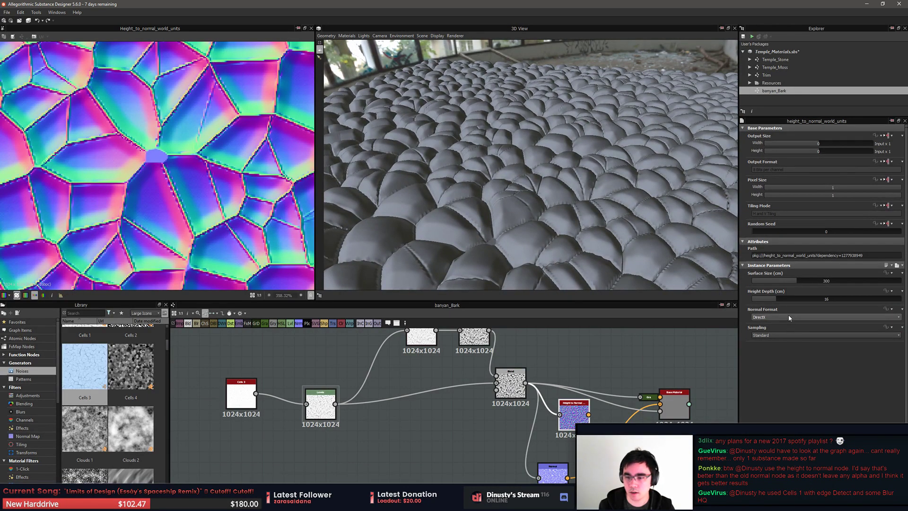
drag(766, 299, 850, 293)
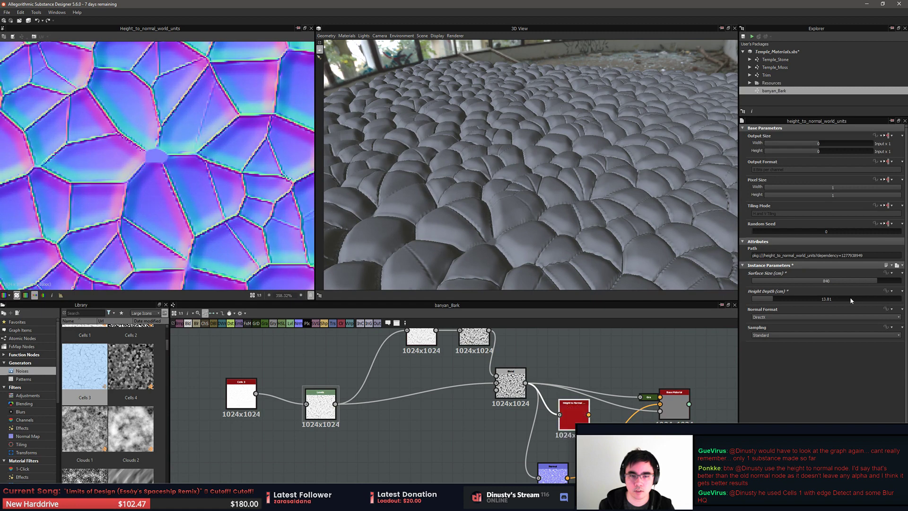
scroll(645, 370, up, 1)
scroll(645, 372, up, 1)
middle_drag(623, 436, 644, 401)
scroll(644, 400, down, 2)
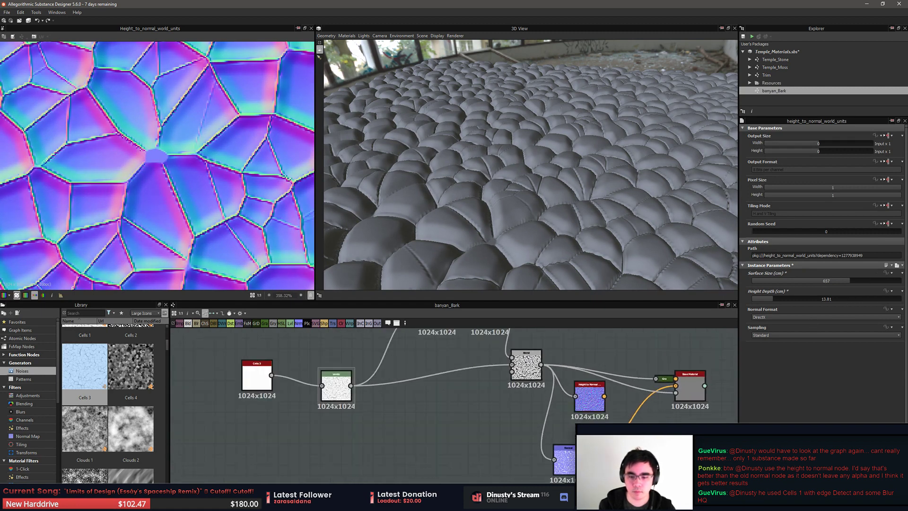
Delete the old Normal node and move the Height to Normal World Units node down into its place
click(568, 460)
key(BackSpace)
drag(590, 392, 592, 473)
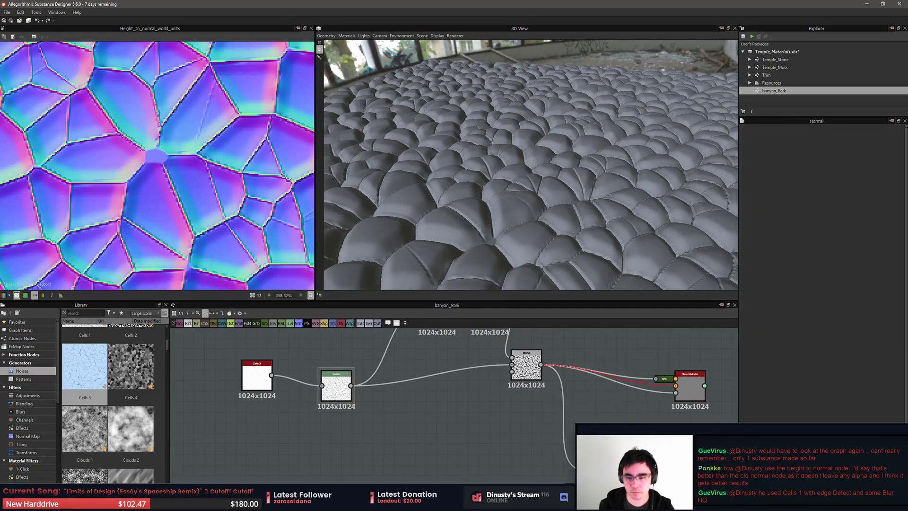
Disable the Normal user-defined map on the Base Material and delete the invalid link from Blend to its normal input
click(685, 389)
scroll(680, 391, up, 2)
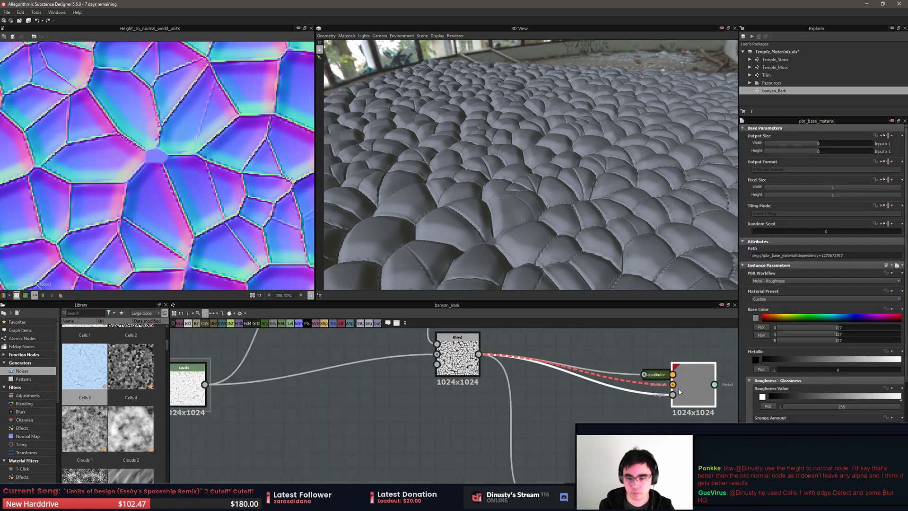
middle_drag(651, 411, 617, 418)
scroll(799, 386, down, 5)
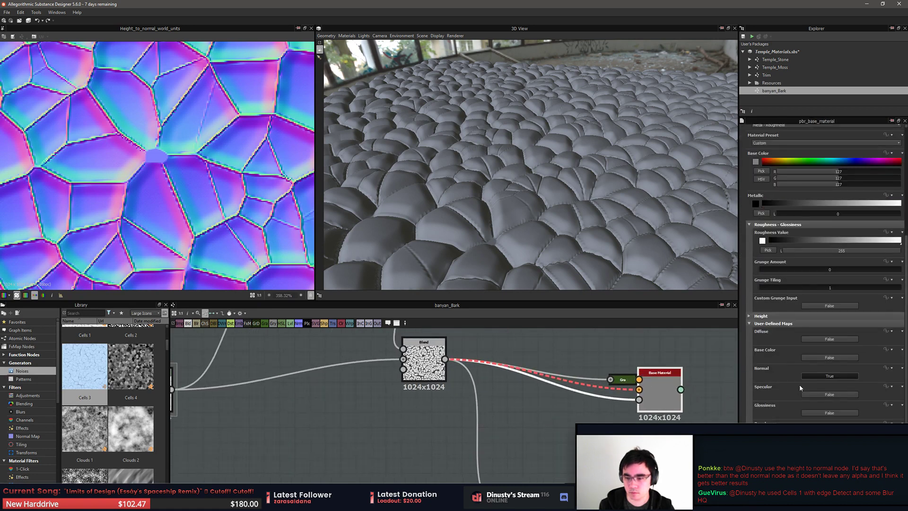
click(818, 377)
middle_drag(618, 396, 636, 399)
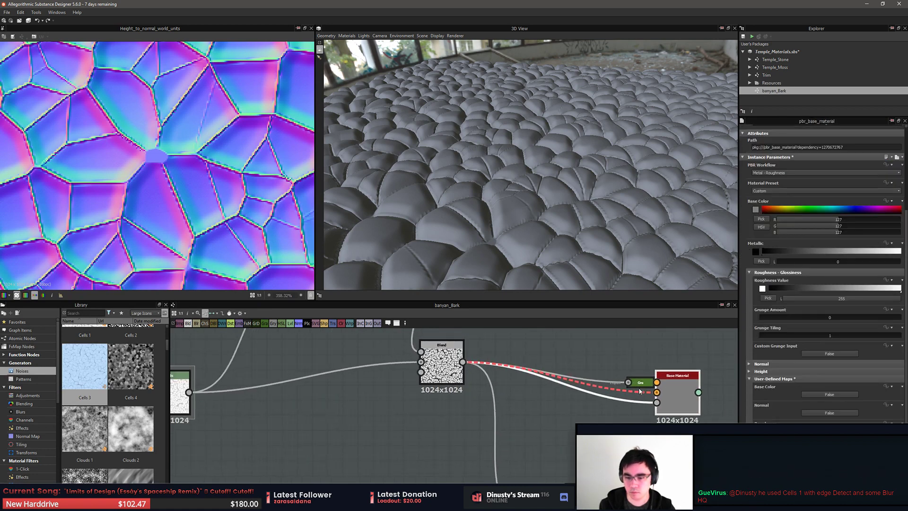
click(637, 392)
key(Delete)
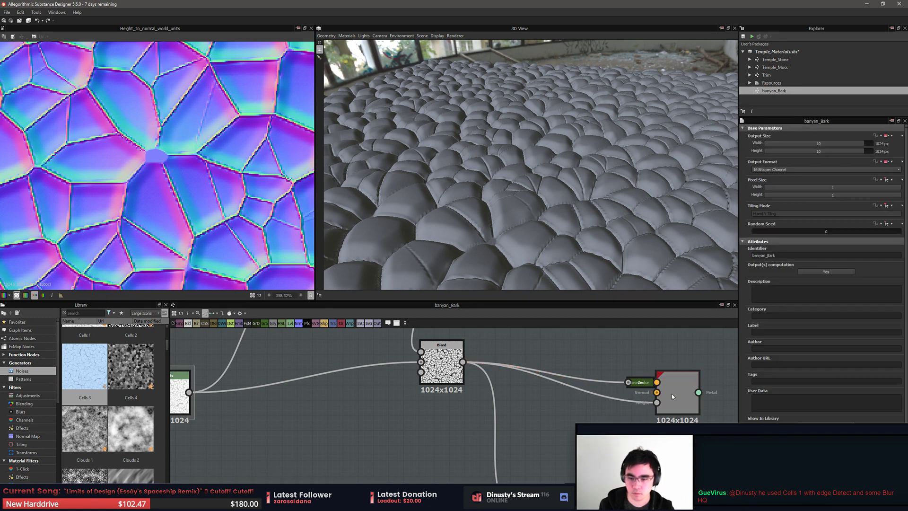
Preview the Base Material's base colour output and inspect the bark surface in the 3D view
double_click(691, 405)
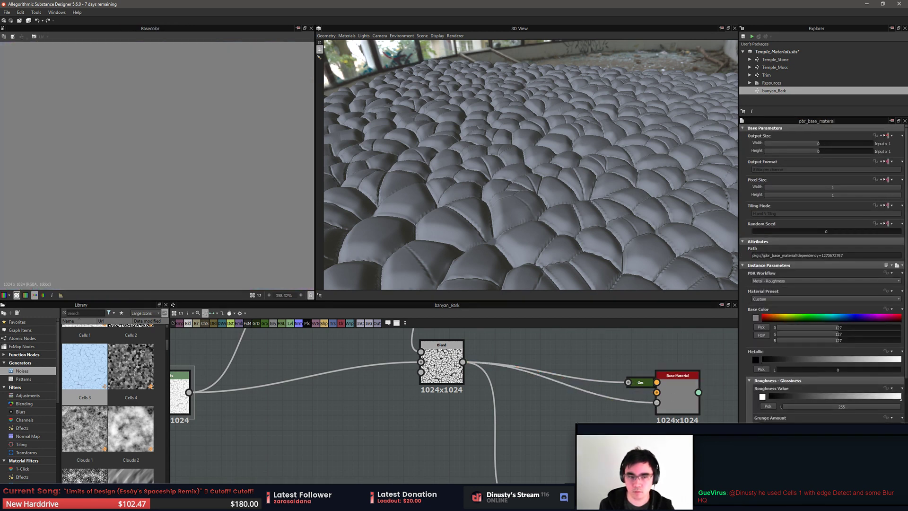
middle_drag(557, 390, 580, 435)
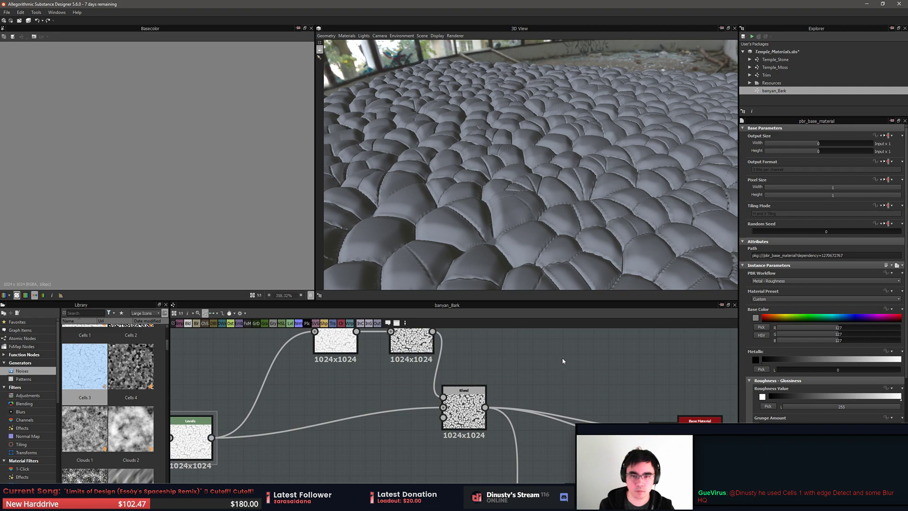
mouse_move(552, 213)
mouse_down()
mouse_move(531, 204)
mouse_move(541, 211)
mouse_up()
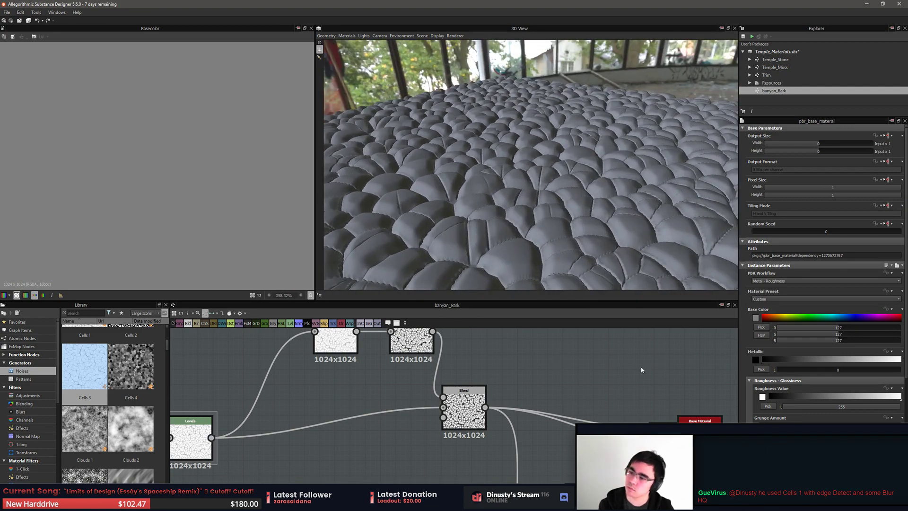
Spread out the Cells 3, Levels, Blur HQ Grayscale and Blend nodes, and select the blur branch's two nodes
middle_drag(564, 368, 605, 375)
scroll(606, 376, down, 1)
click(564, 400)
middle_drag(564, 399, 647, 419)
scroll(648, 419, down, 1)
drag(534, 349, 567, 343)
click(345, 396)
drag(345, 395, 468, 447)
drag(466, 442, 403, 453)
click(464, 429)
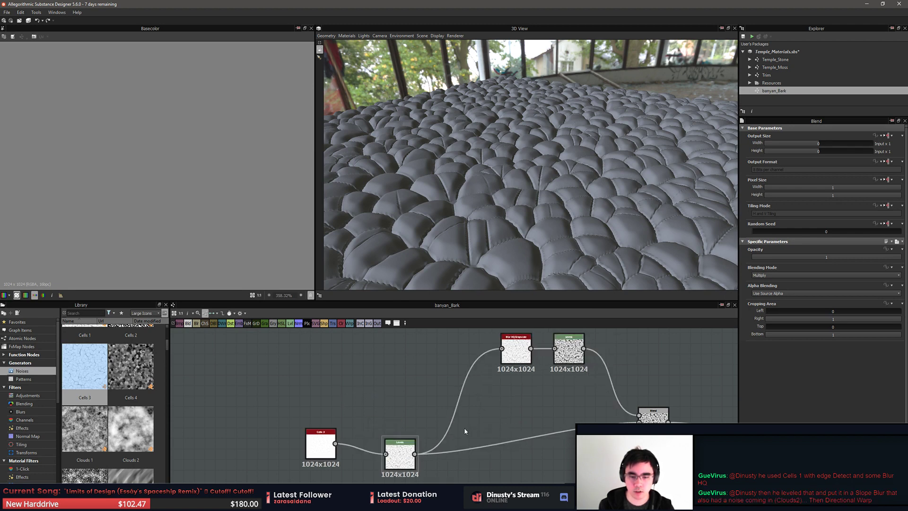
middle_drag(556, 369, 548, 367)
drag(499, 390, 569, 348)
middle_drag(569, 347, 569, 343)
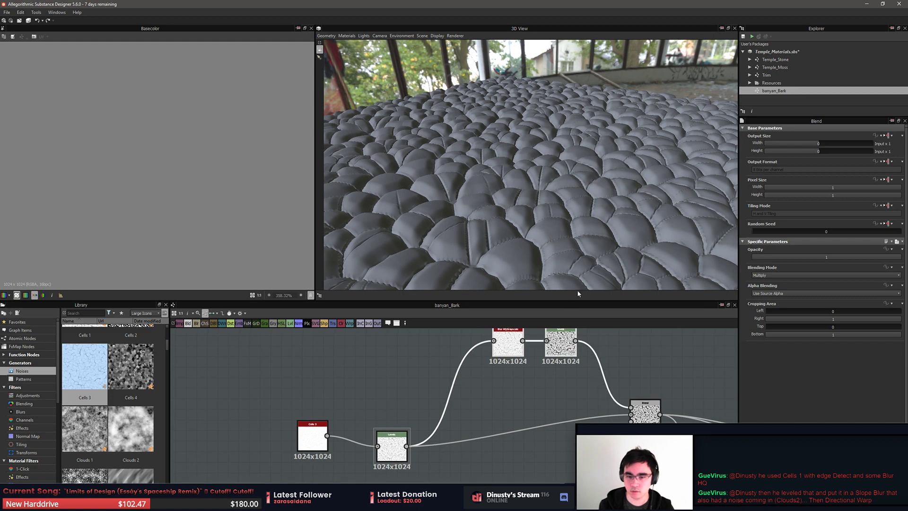
Enlarge the graph area and preview the Levels node that follows Blur HQ Grayscale, with its whole pattern in view
drag(576, 300, 577, 245)
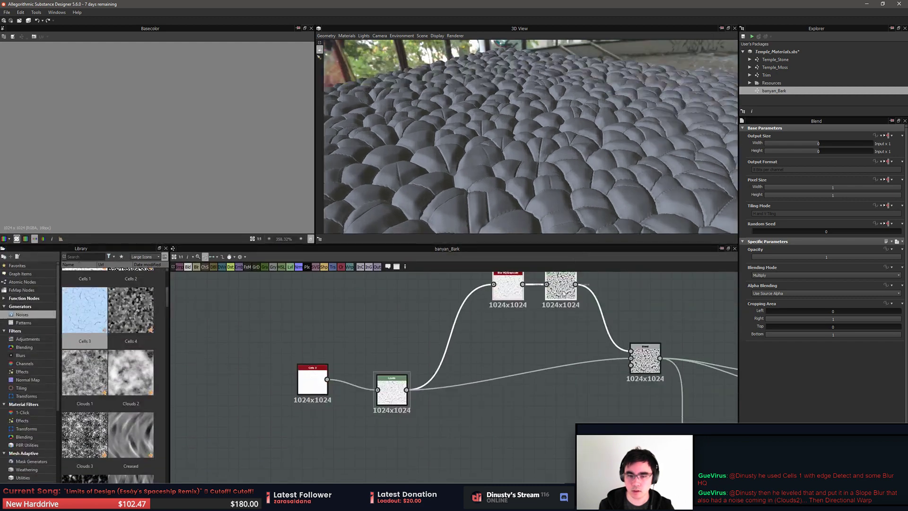
middle_drag(559, 295, 508, 323)
double_click(507, 323)
scroll(264, 179, down, 6)
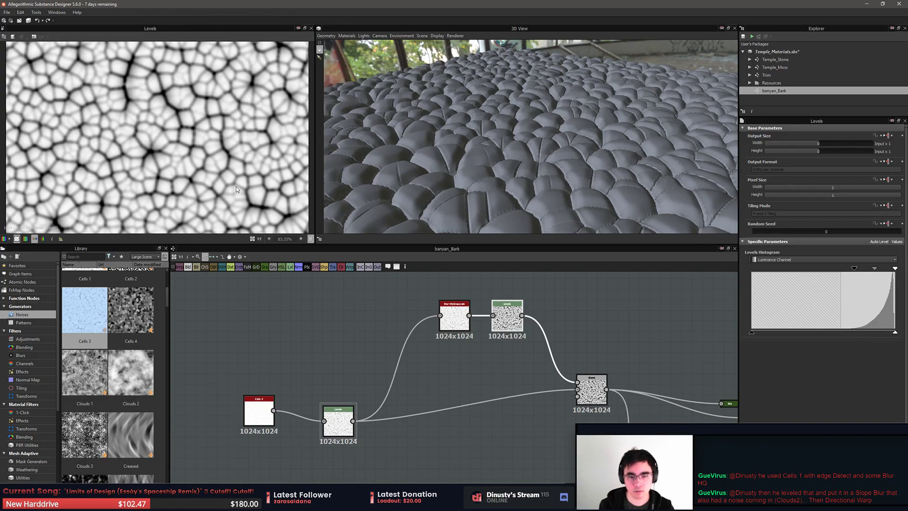
Compare the first Levels node's crack pattern with that of the Levels node after Blur HQ Grayscale
double_click(344, 430)
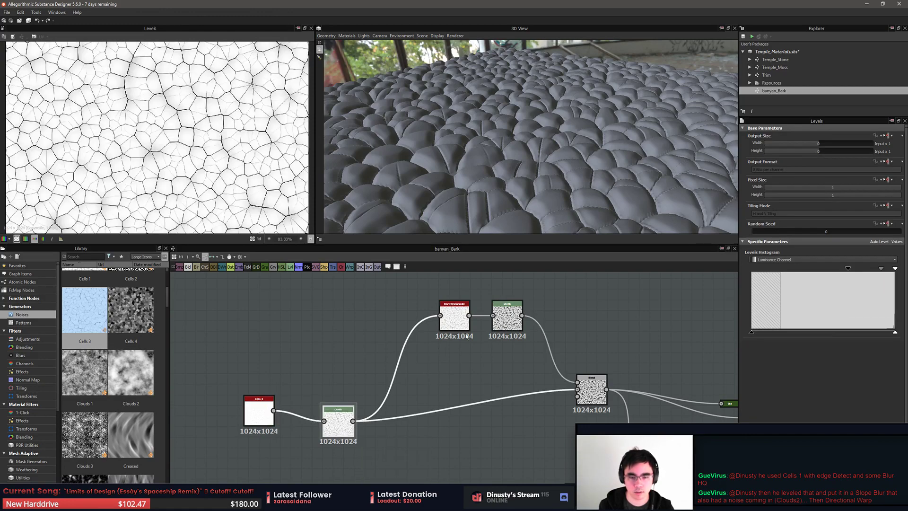
click(508, 322)
double_click(510, 323)
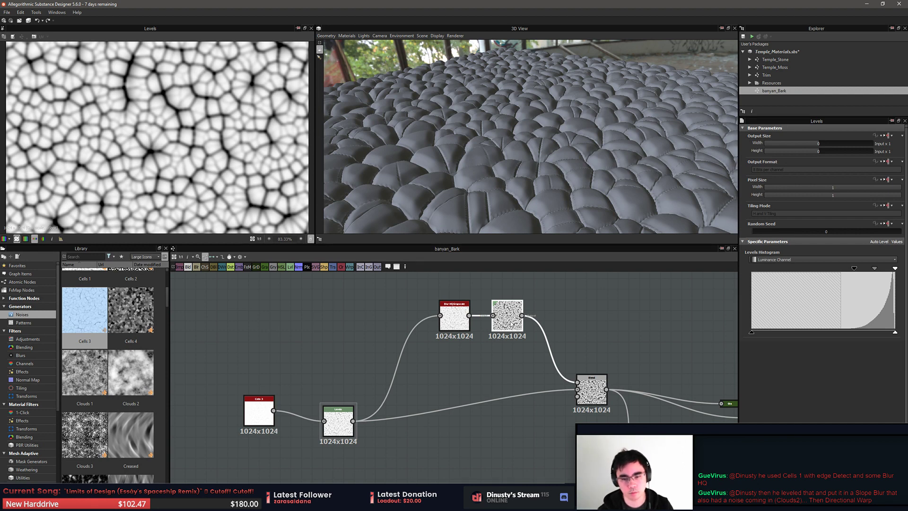
Insert a Histogram Range node between the blur branch's Levels node and the Blend
key(space)
text(b)
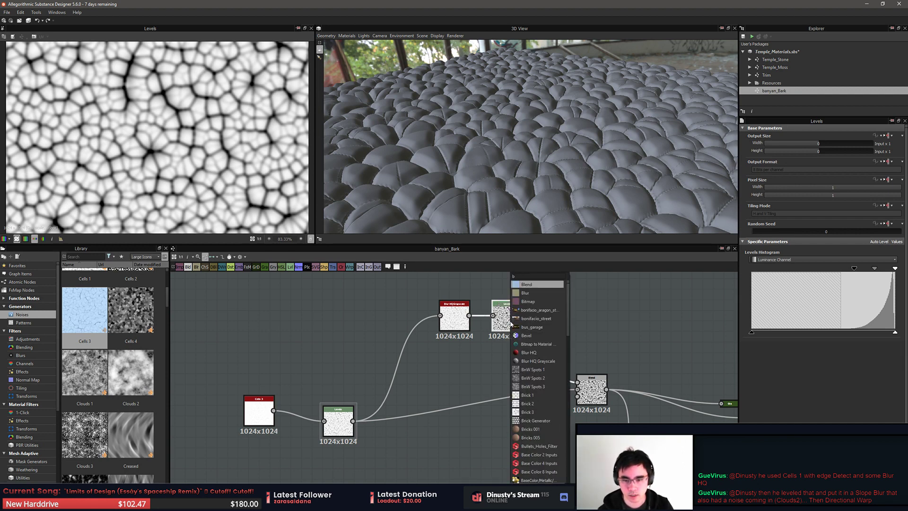
key(BackSpace)
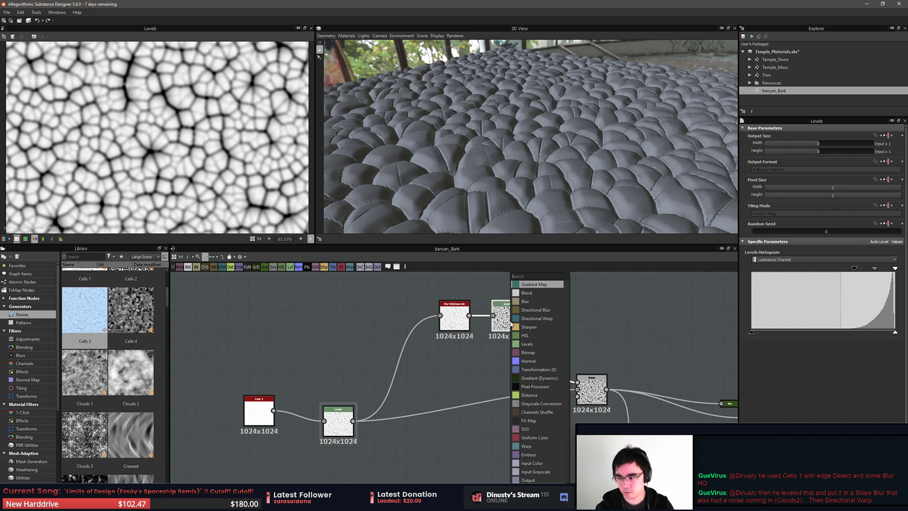
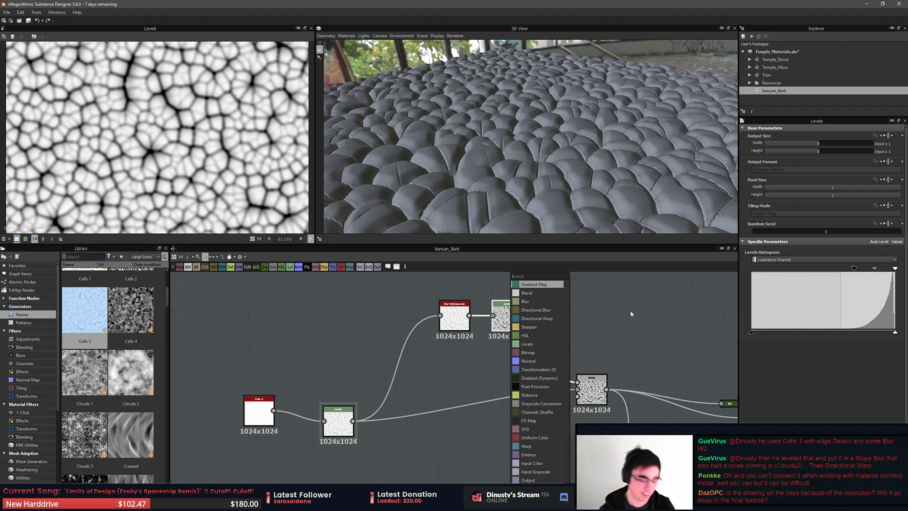
text(his)
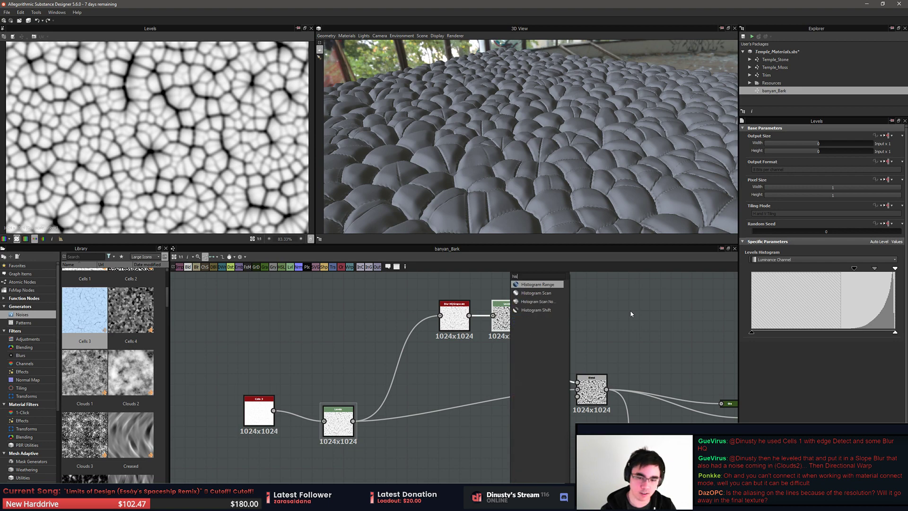
key(Down)
key(Up)
key(Return)
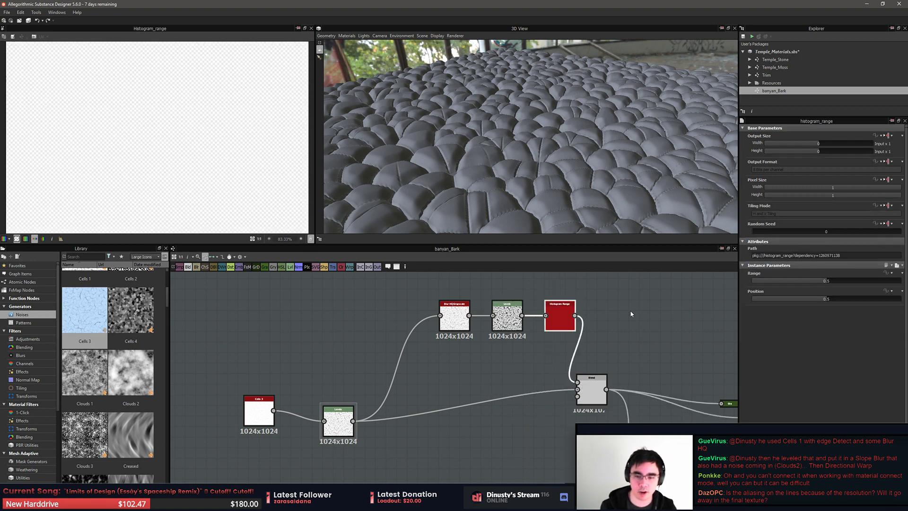
Space out the Blur HQ Grayscale, Levels and Histogram Range nodes evenly in a row
scroll(492, 360, up, 1)
scroll(487, 353, up, 2)
drag(601, 307, 582, 308)
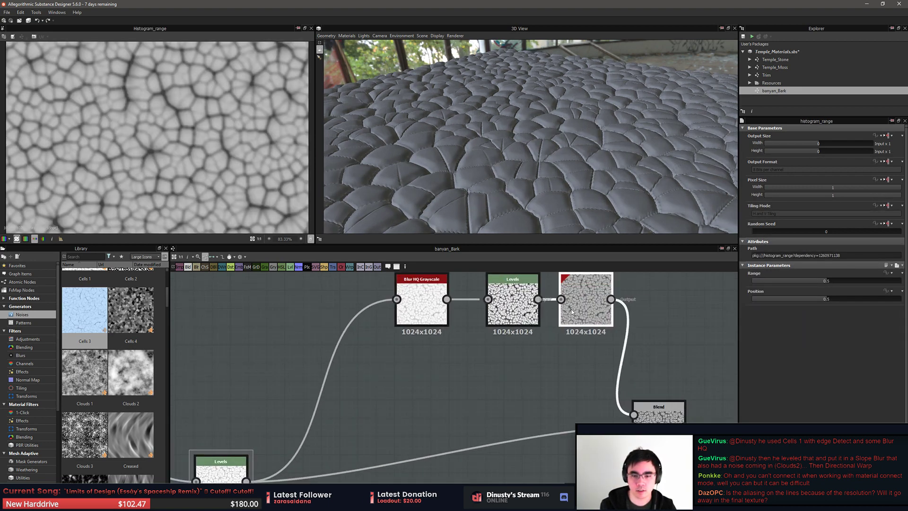
drag(550, 341, 431, 305)
drag(513, 307, 440, 307)
drag(585, 316, 539, 316)
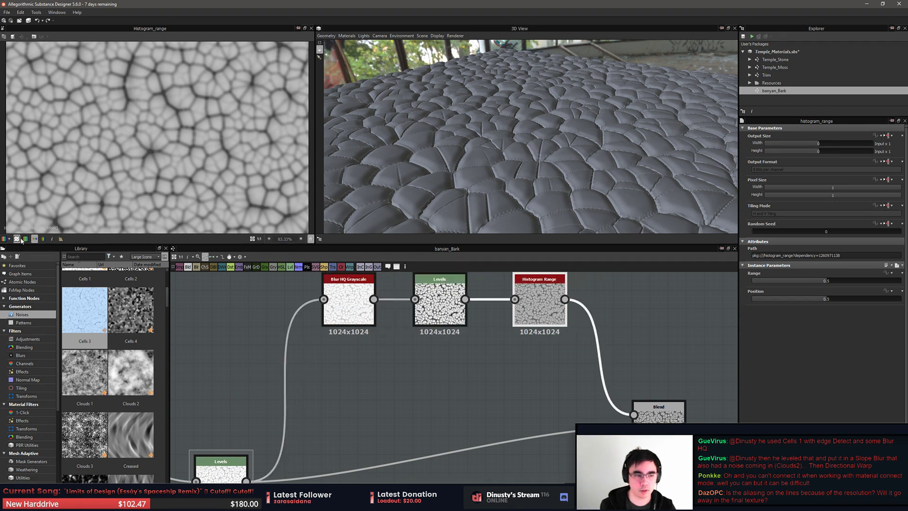
Show the histogram of the 2D preview and set the Histogram Range node's Range to 0.63 and Position to 0.26
click(62, 238)
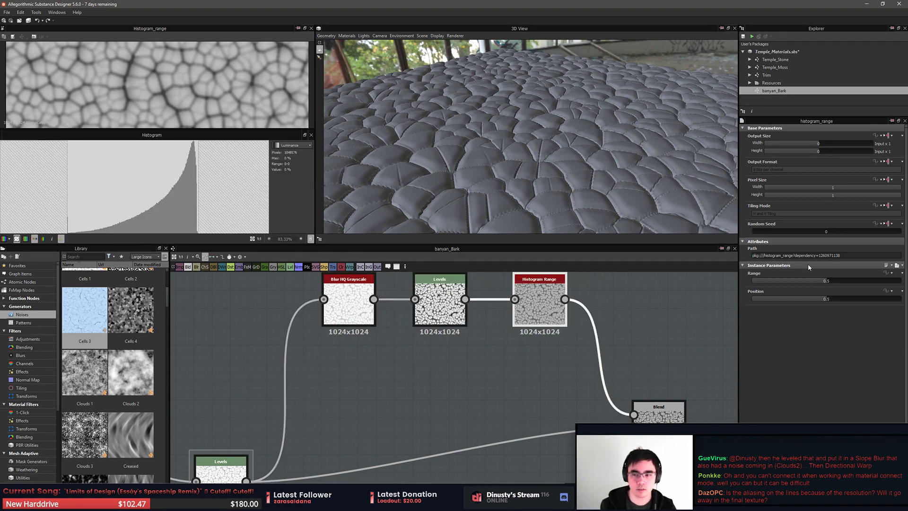
drag(825, 283, 772, 300)
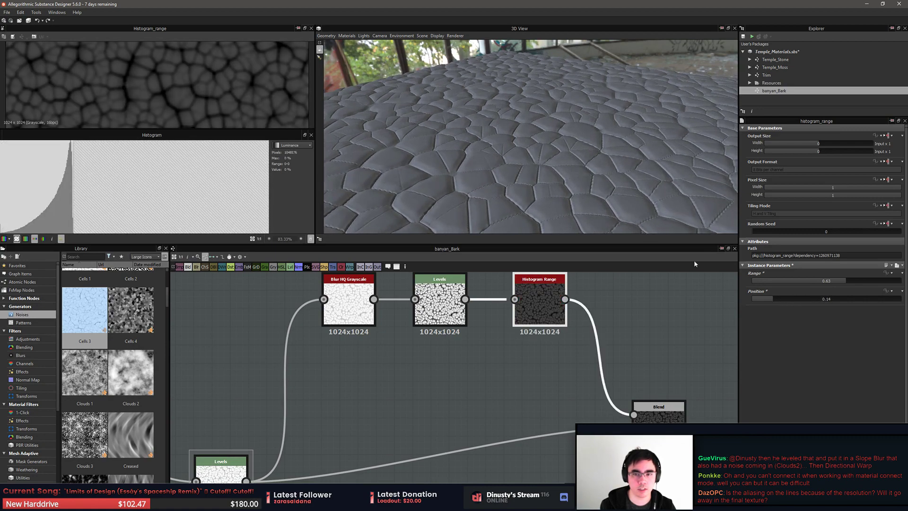
mouse_move(584, 186)
mouse_down()
mouse_move(587, 172)
mouse_move(580, 187)
mouse_up()
drag(787, 299, 788, 304)
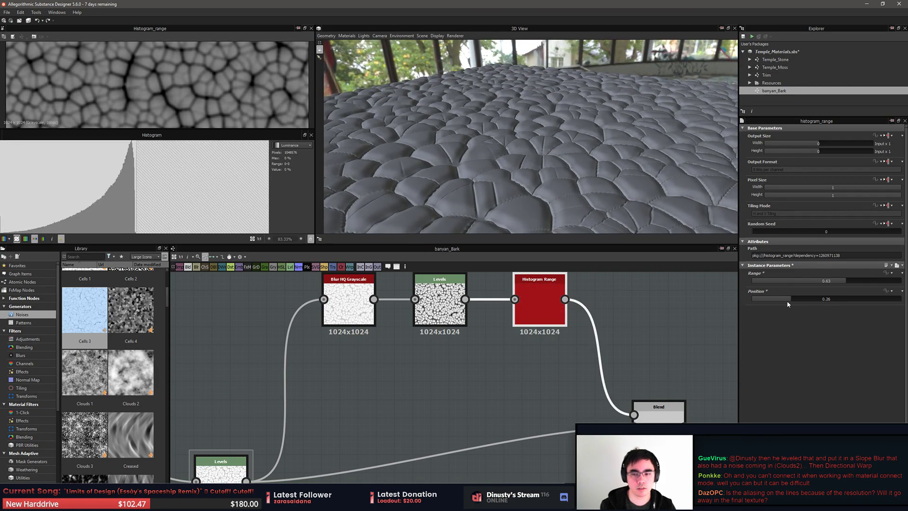
Move the Blur HQ Grayscale and Levels nodes together away from Histogram Range to leave a gap
click(651, 306)
middle_drag(629, 315, 696, 328)
click(513, 317)
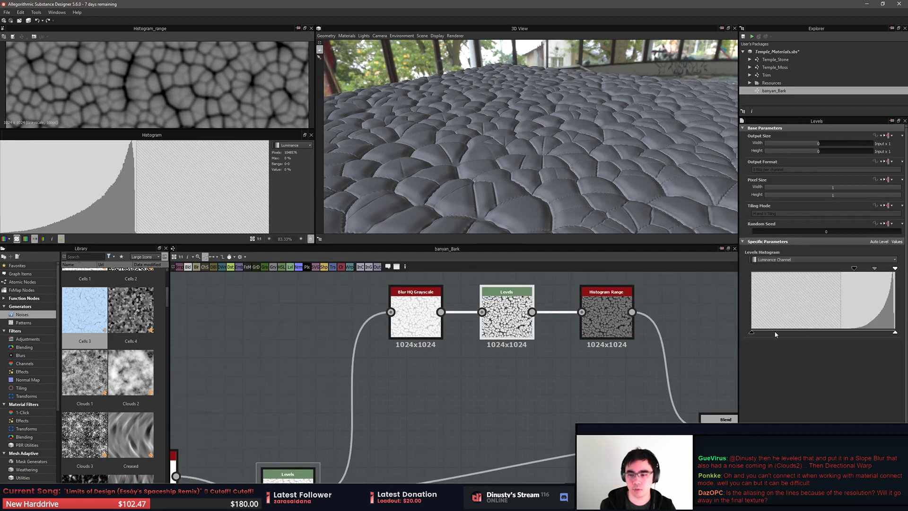
ctrl+click(418, 315)
drag(506, 315, 451, 314)
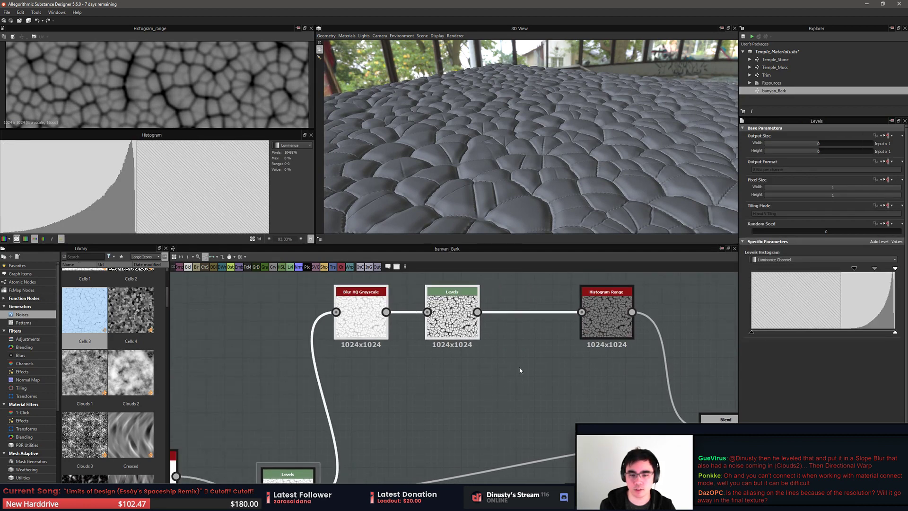
Try inverting the output range of the blur branch's Levels node, inspect the surface, and undo the inversion while keeping the node spacing
click(520, 370)
click(456, 317)
drag(752, 333, 841, 333)
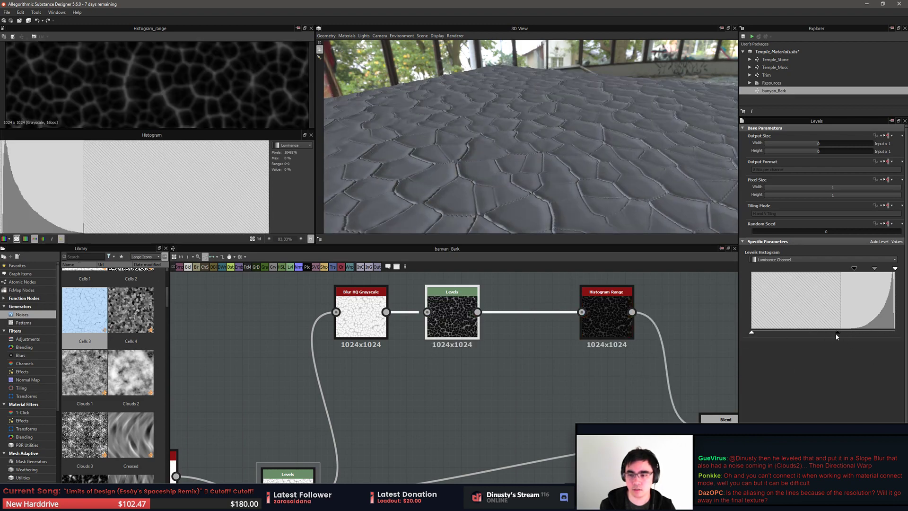
key(ctrl+z)
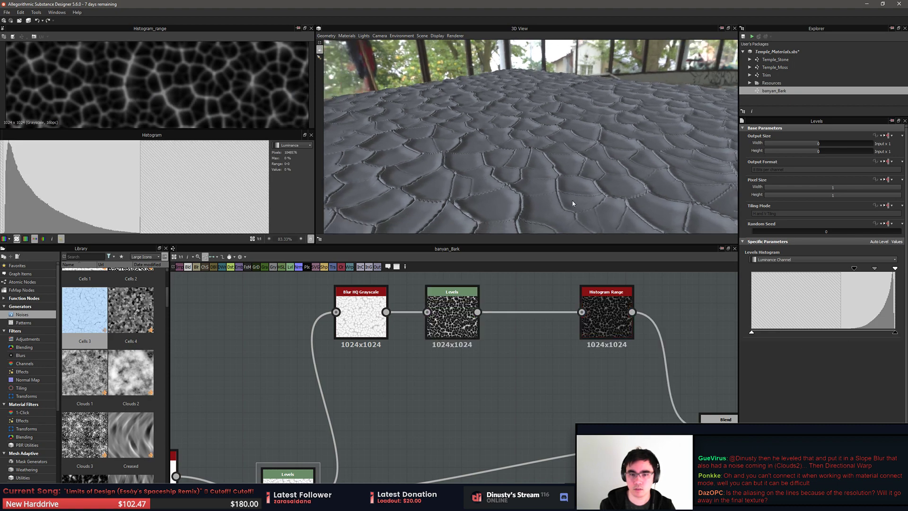
drag(572, 203, 535, 210)
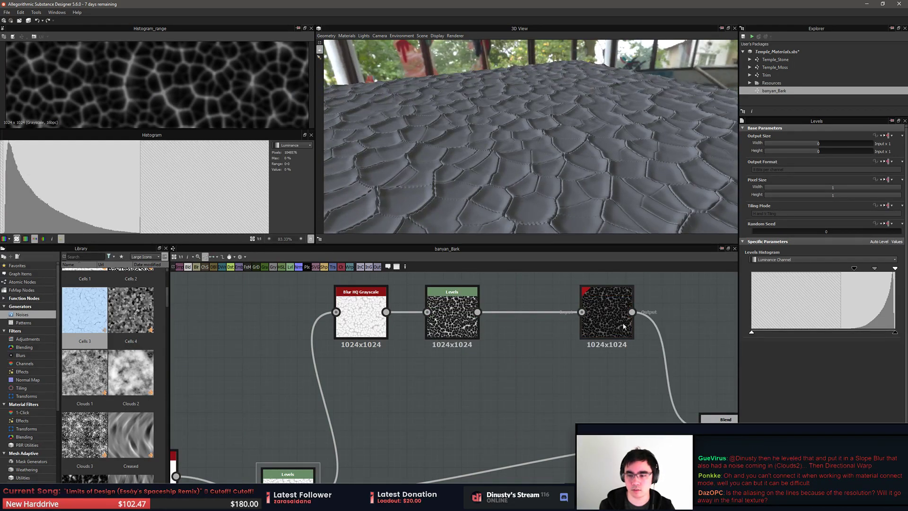
key(ctrl+z)
key(ctrl+z)
key(ctrl+z)
key(ctrl+z)
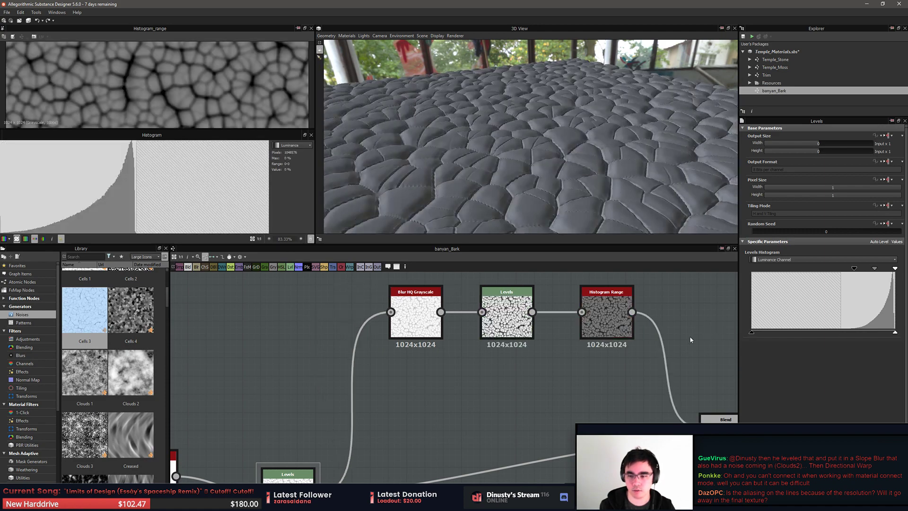
key(ctrl+y)
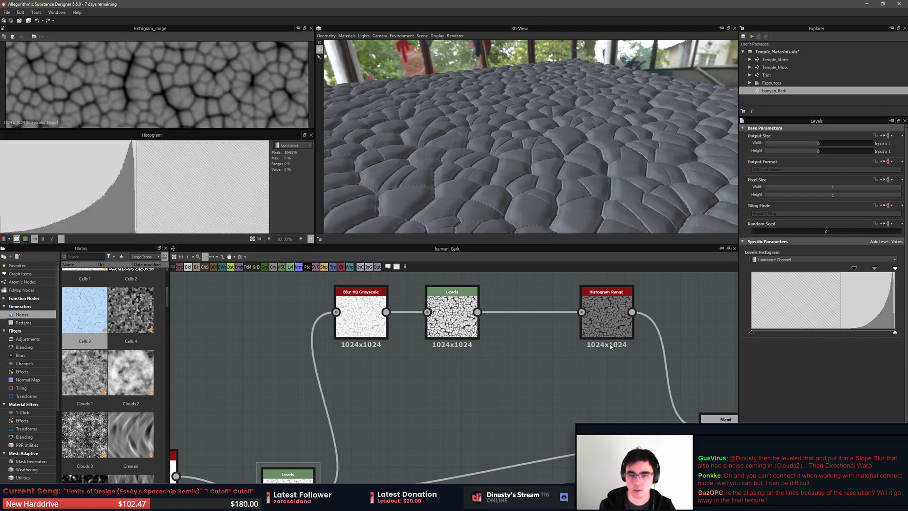
Try inserting an Invert node between Levels and Histogram Range, and undo the insertion
key(space)
text(inver)
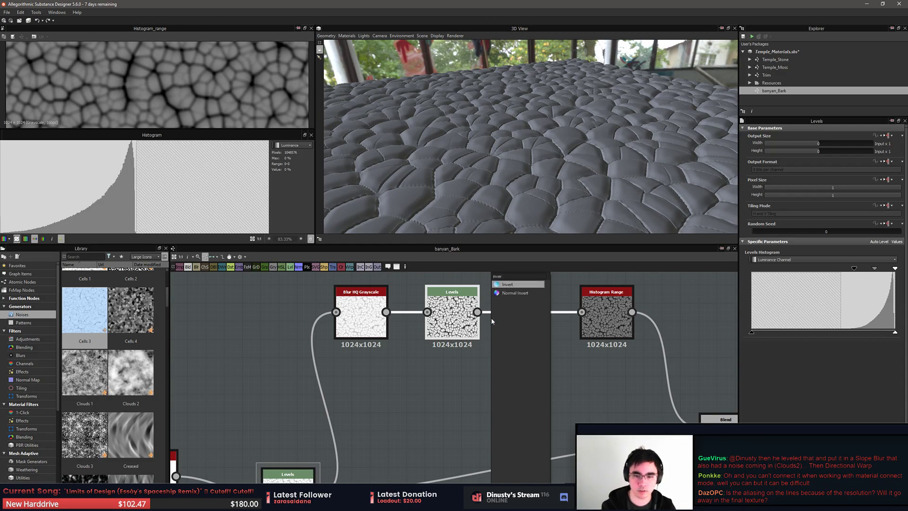
key(Return)
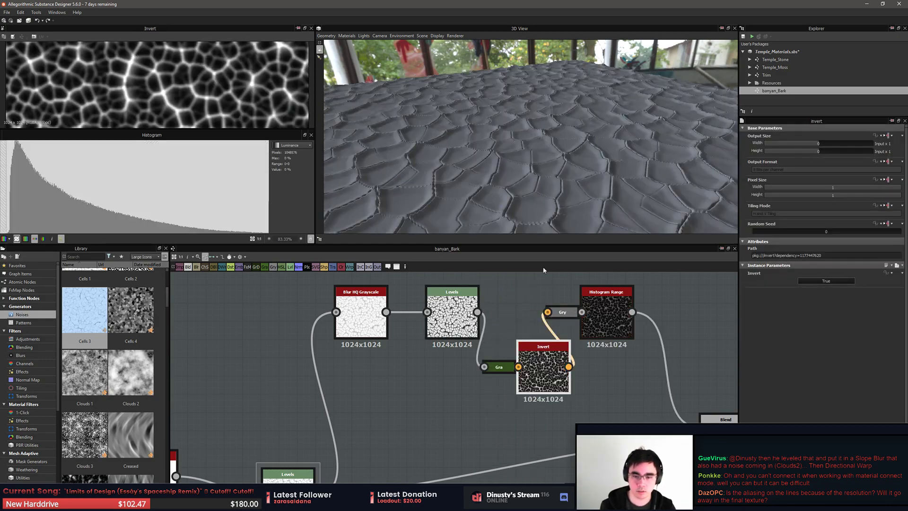
key(ctrl+z)
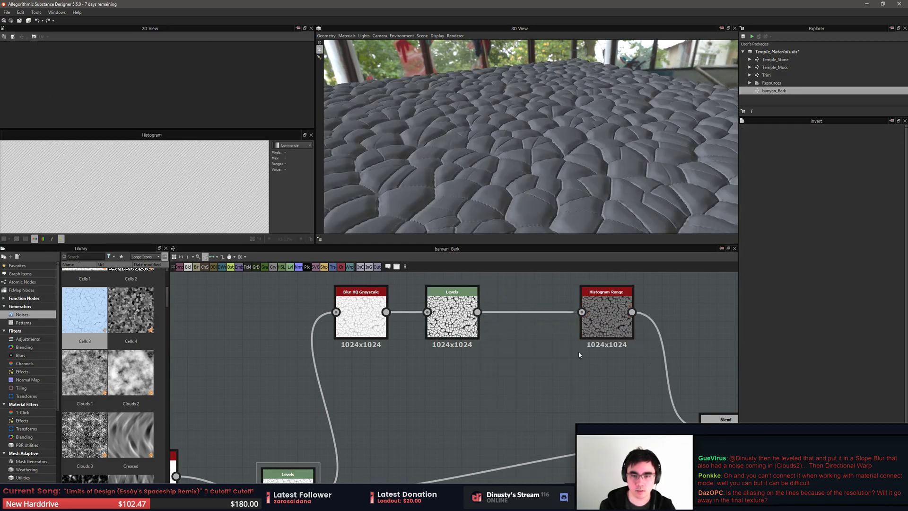
Preview the blur branch's Levels node and add an unconnected Invert node below Histogram Range
middle_drag(505, 368, 530, 387)
double_click(483, 348)
click(580, 384)
key(space)
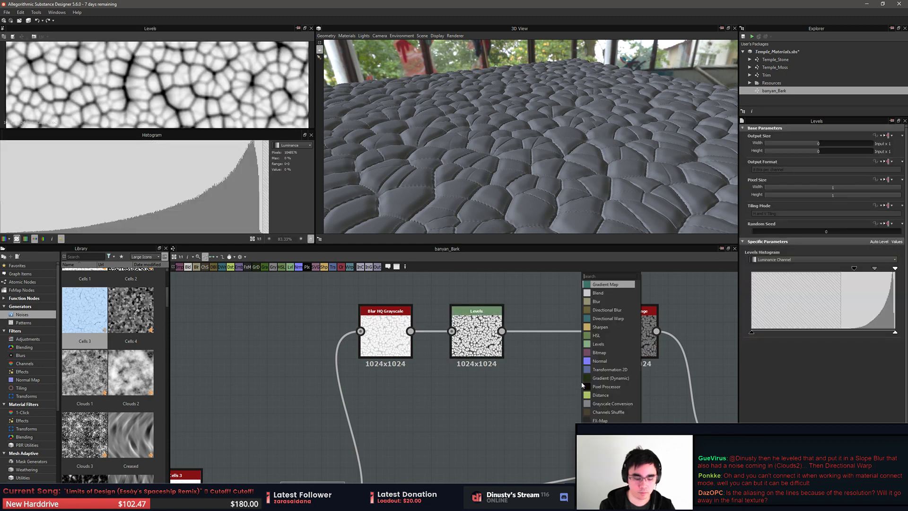
text(in)
key(Down)
key(Down)
key(Down)
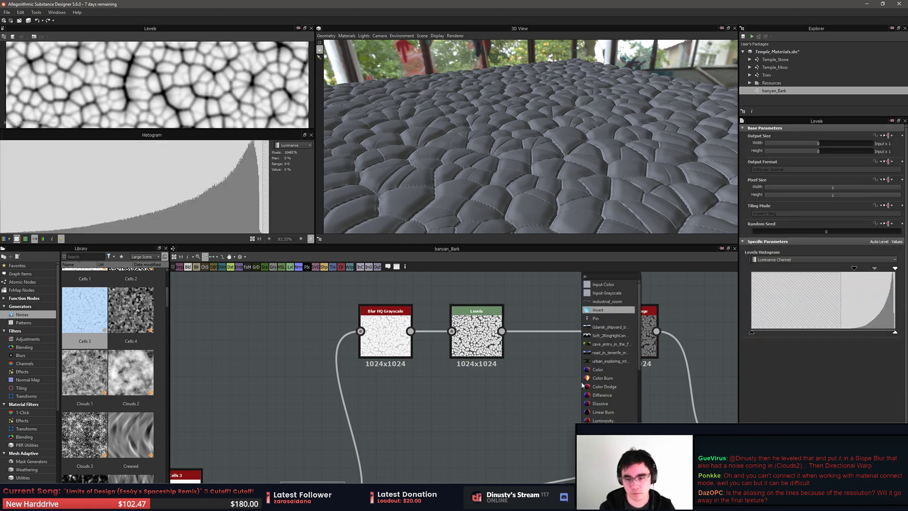
key(Return)
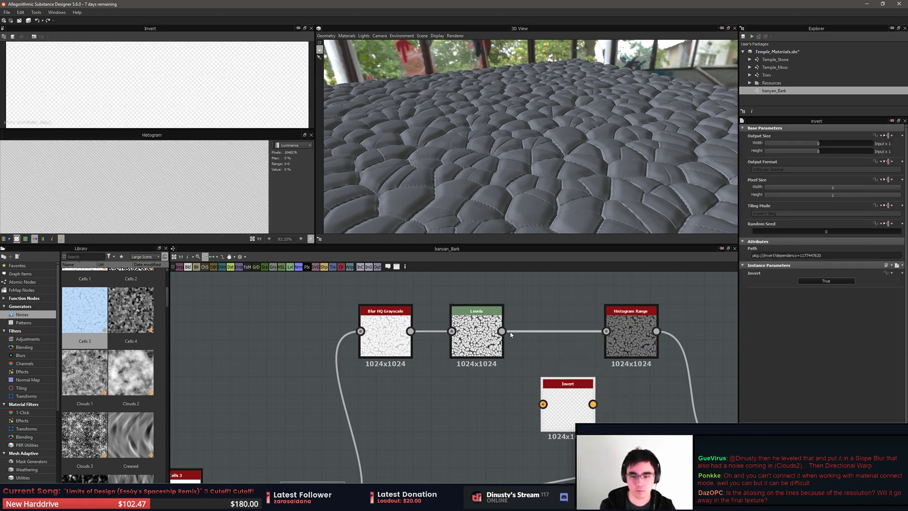
Try routing Levels through the Invert node into Histogram Range, and delete the two automatic colour conversion nodes
drag(503, 335, 606, 332)
drag(577, 404, 667, 426)
drag(632, 337, 605, 329)
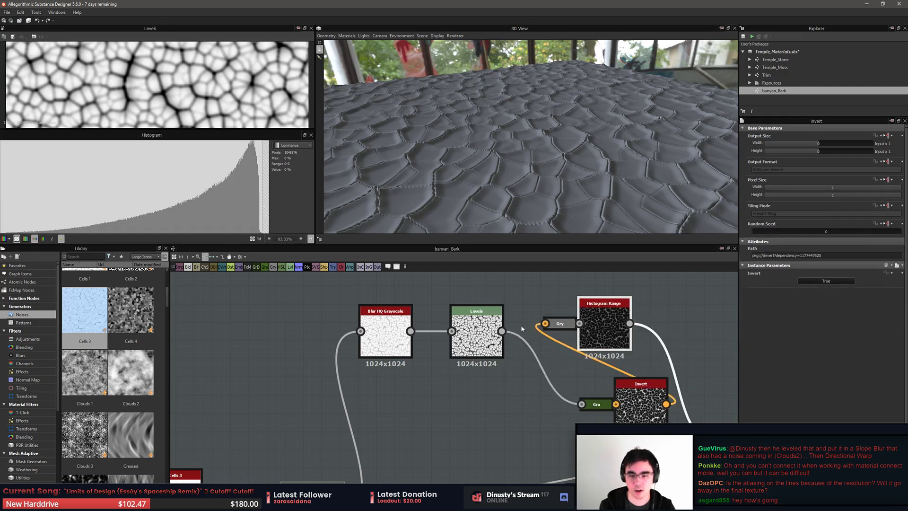
click(560, 323)
key(Delete)
click(597, 405)
key(Delete)
Try feeding the Histogram Range output into the Invert node, and delete the Invert node
drag(641, 405, 579, 323)
drag(638, 349, 629, 324)
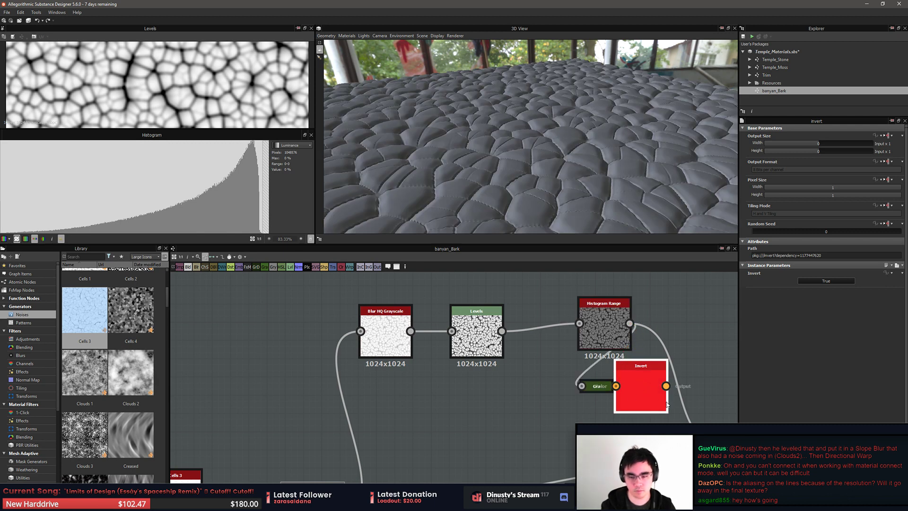
key(Delete)
Add a Gradient Map node, set its Color Mode to Grayscale, and open its gradient for editing
click(625, 367)
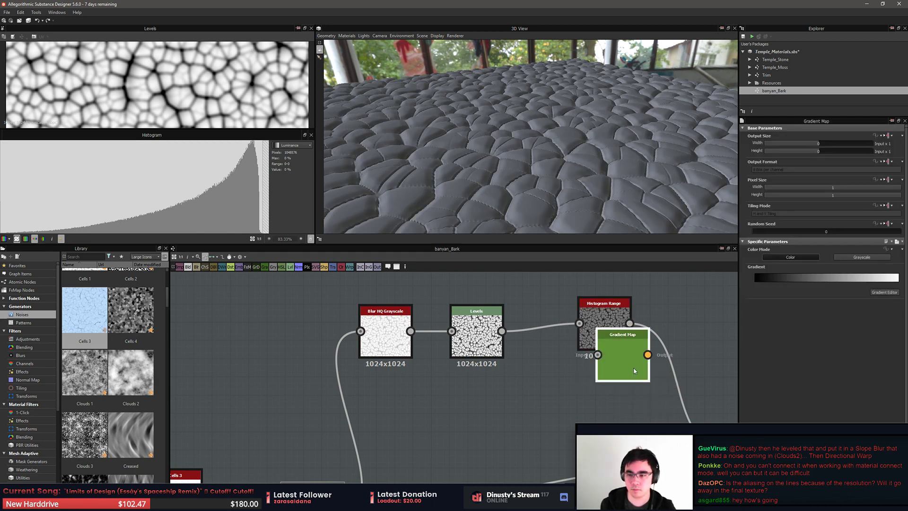
click(861, 257)
click(884, 293)
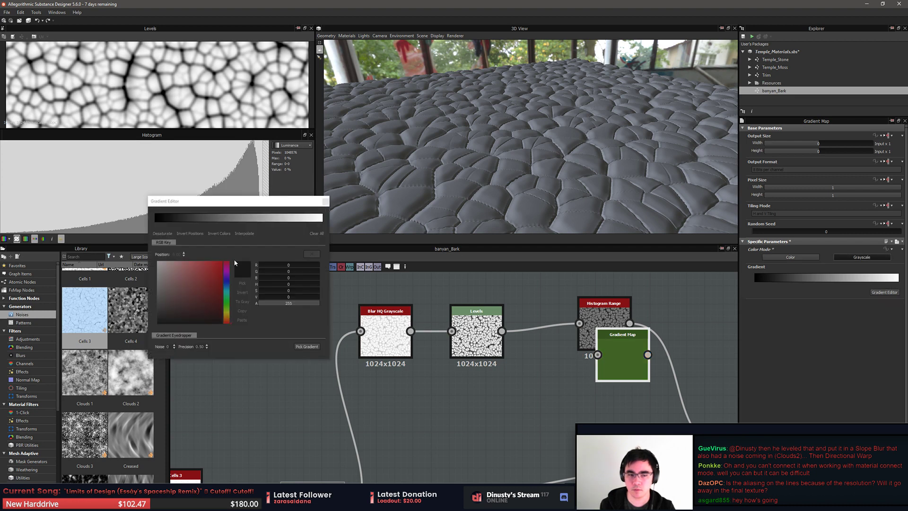
Try adding a key to the gradient and inverting its colours, and clear all the keys
click(212, 222)
click(219, 234)
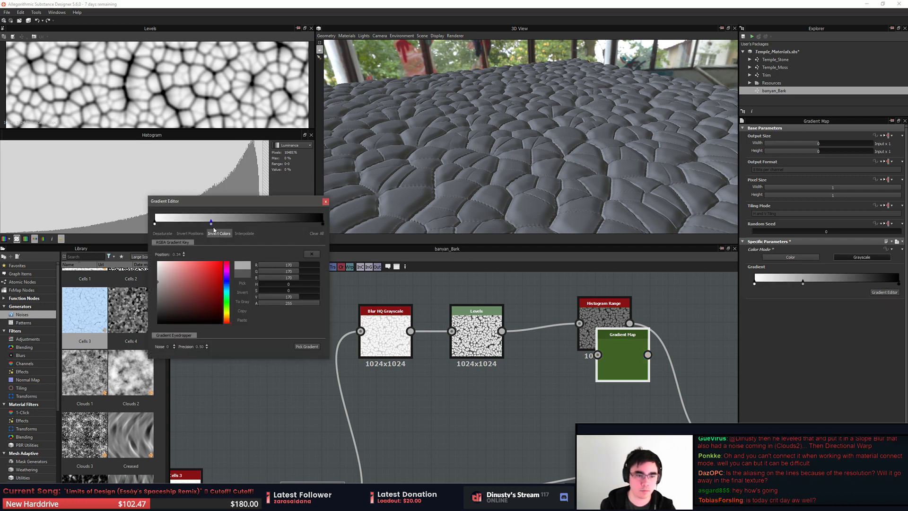
drag(211, 225, 220, 225)
click(315, 233)
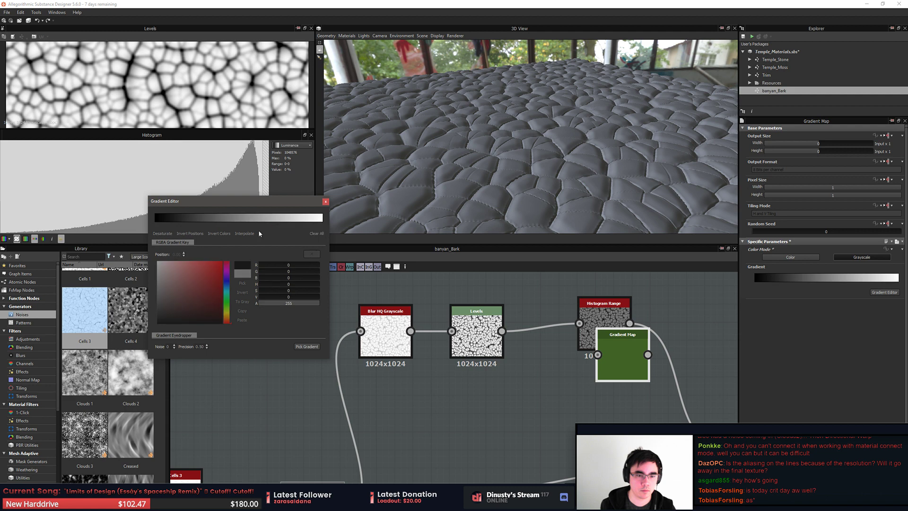
Place the Gradient Map between Histogram Range and Blend, tidy both nodes' positions, and preview the Gradient Map
drag(610, 369, 591, 418)
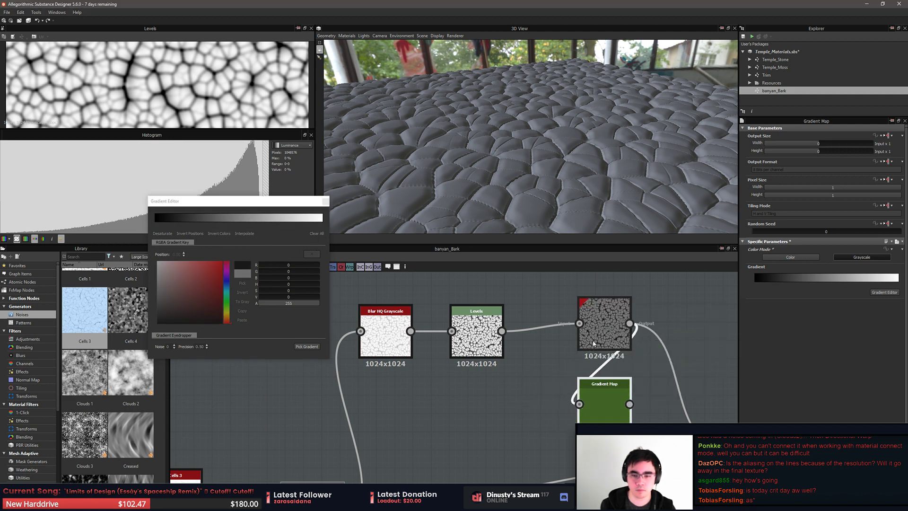
drag(604, 331, 586, 329)
drag(606, 424, 720, 469)
double_click(720, 468)
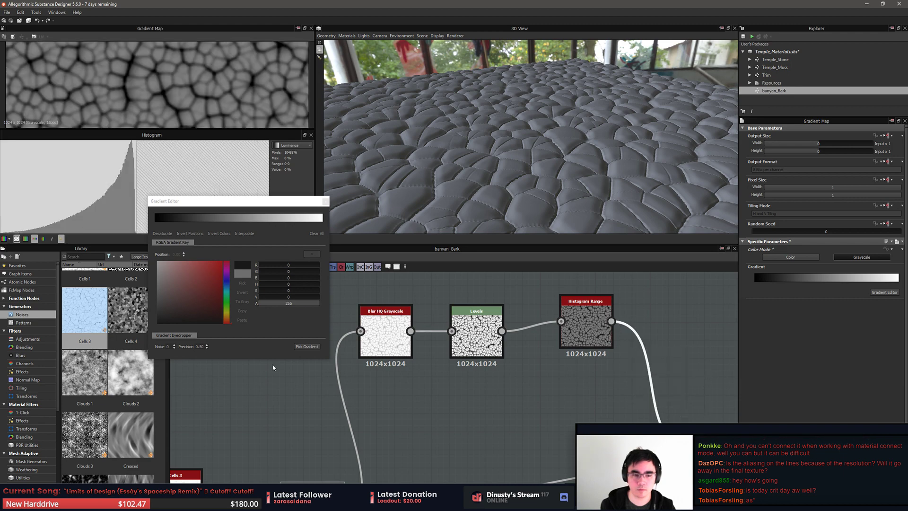
Add a dark grey key of value 48 near the middle of the Gradient Map's gradient and invert the key positions
click(206, 236)
drag(187, 220, 237, 226)
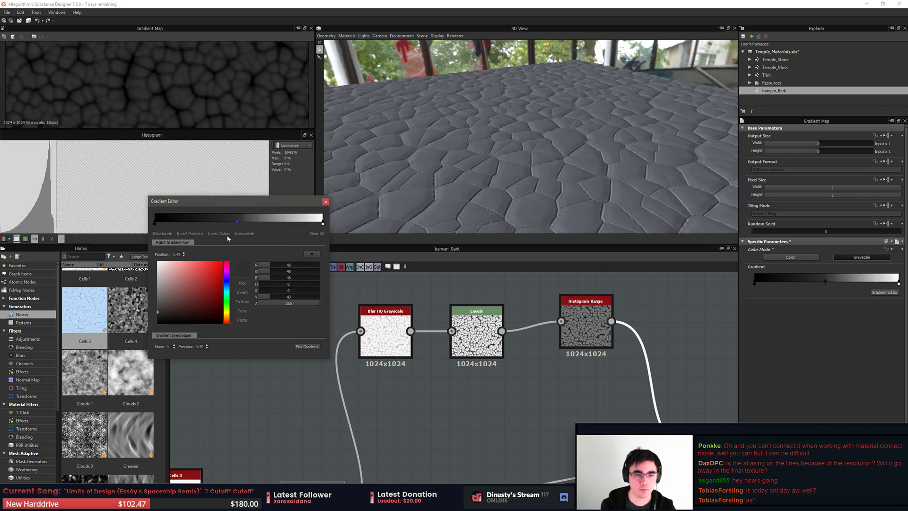
click(196, 234)
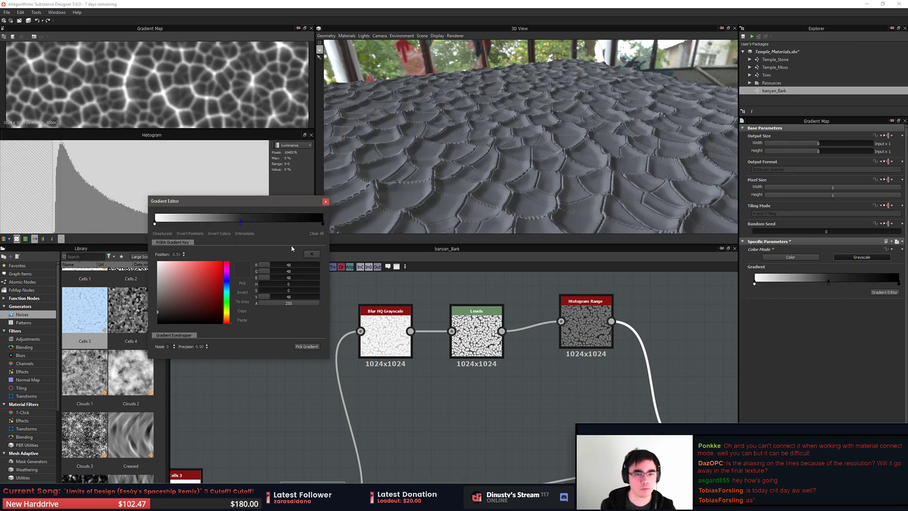
Close the gradient editor, shift the Histogram Range node slightly, preview it, and set its Range to 0.21
click(325, 200)
middle_drag(614, 366, 586, 368)
drag(563, 331, 554, 341)
double_click(550, 338)
drag(850, 283, 784, 287)
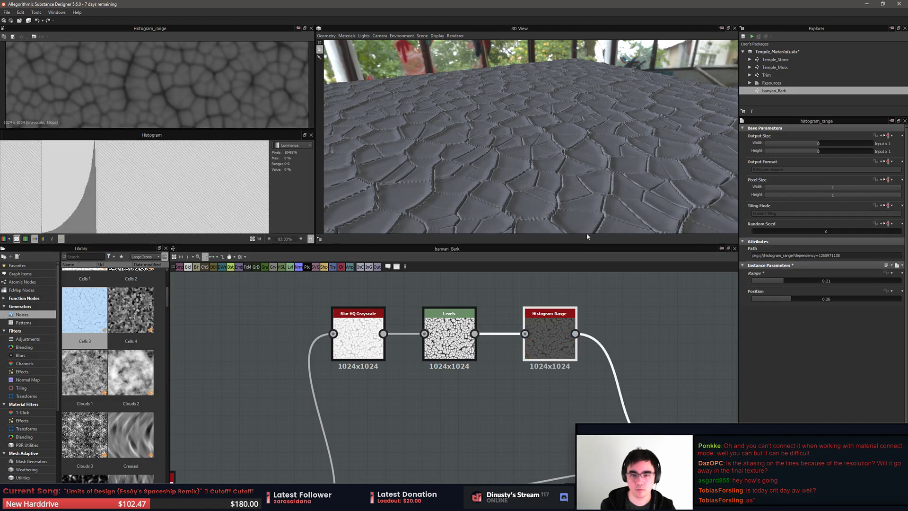
Inspect the crack edges up close in the 3D view and in an enlarged 2D preview of the Levels node after Cells 3
middle_drag(659, 349, 618, 359)
scroll(528, 182, up, 10)
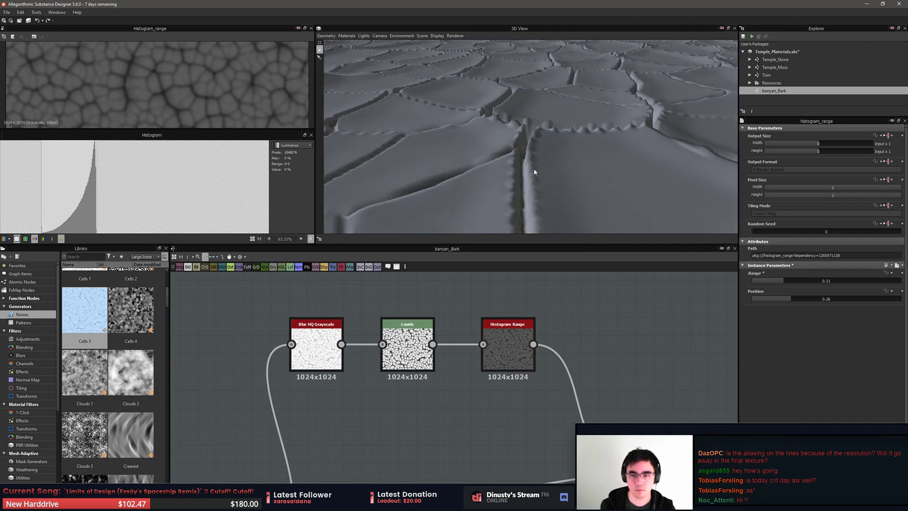
drag(539, 173, 536, 201)
scroll(560, 310, down, 1)
middle_drag(577, 339, 464, 259)
middle_drag(185, 415, 331, 407)
scroll(334, 402, up, 2)
double_click(335, 402)
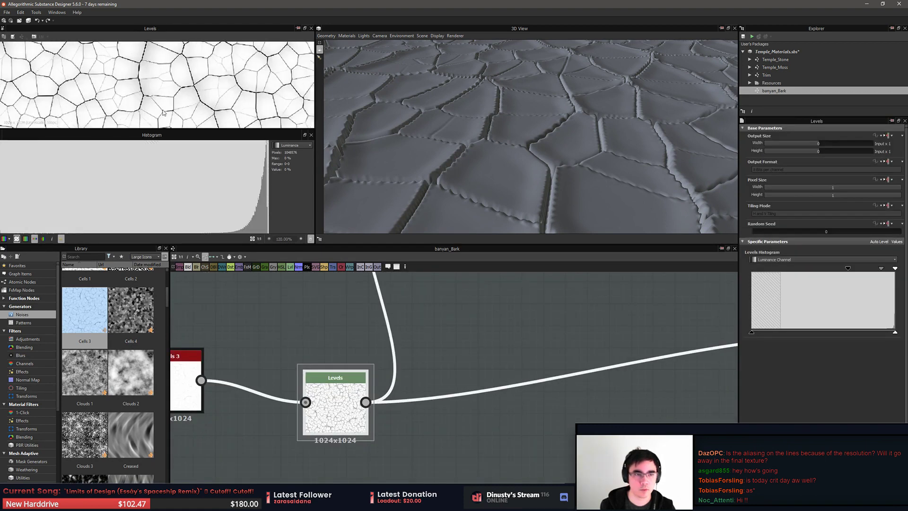
scroll(173, 93, up, 2)
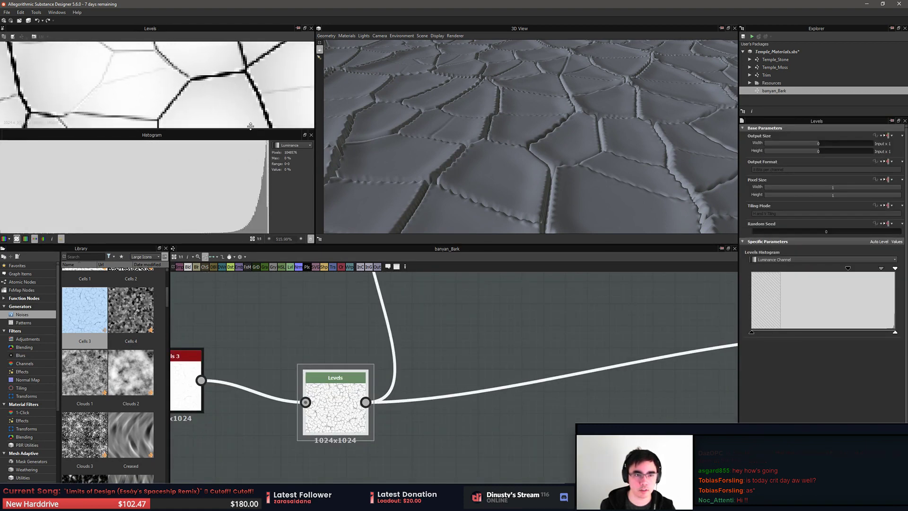
drag(252, 133, 261, 201)
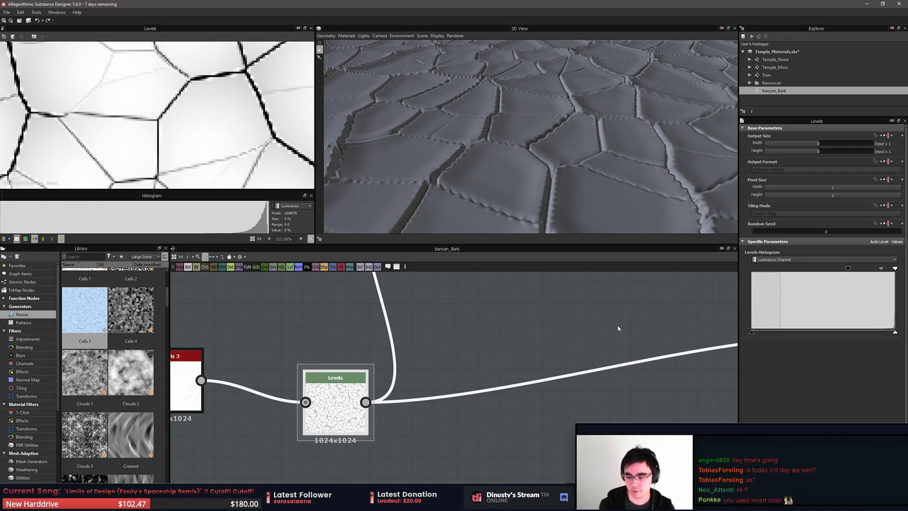
scroll(482, 373, down, 4)
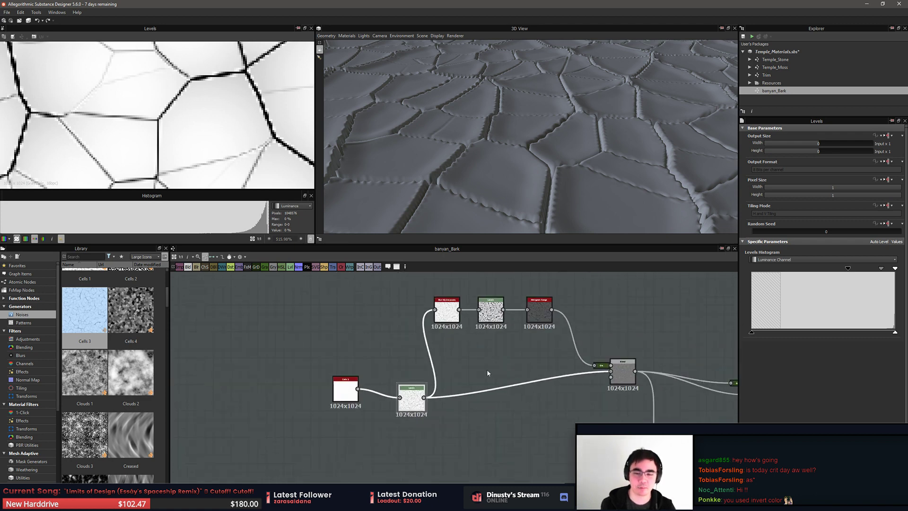
scroll(487, 369, up, 5)
key(space)
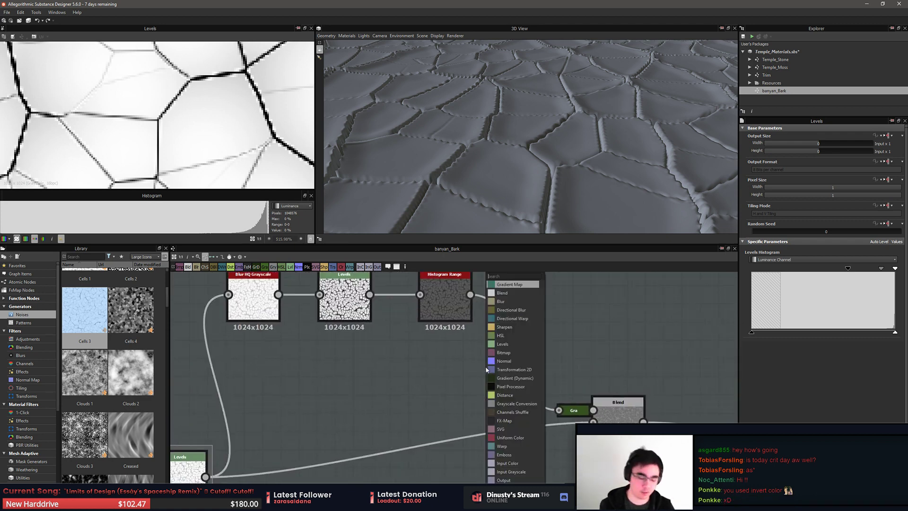
text(inver)
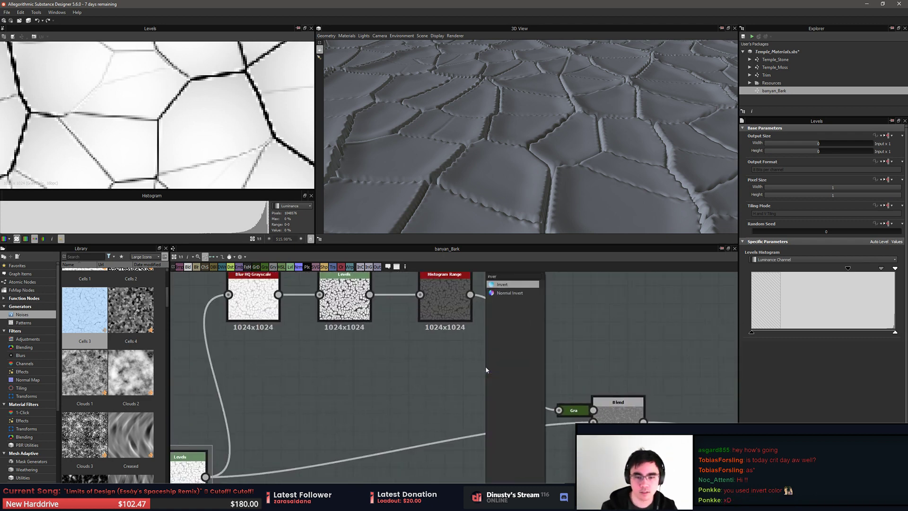
click(450, 363)
middle_drag(485, 370, 486, 395)
click(584, 431)
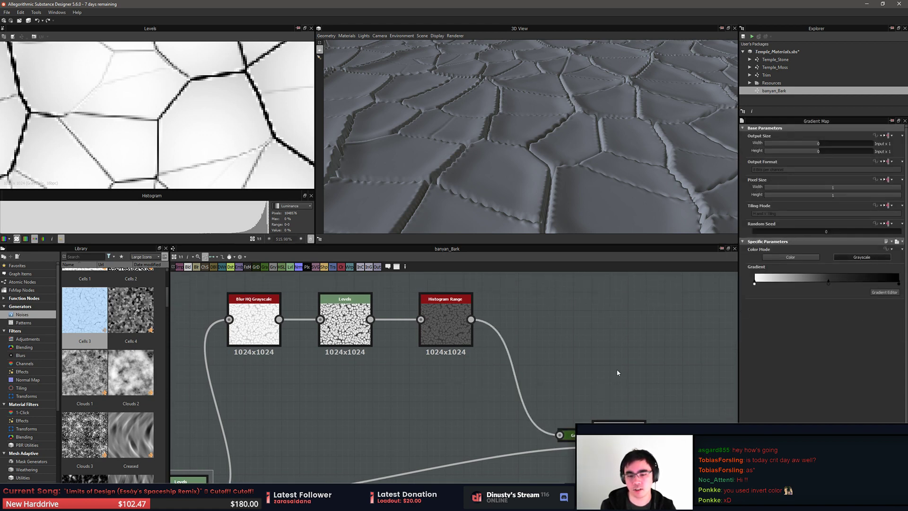
middle_drag(580, 400, 602, 395)
key(space)
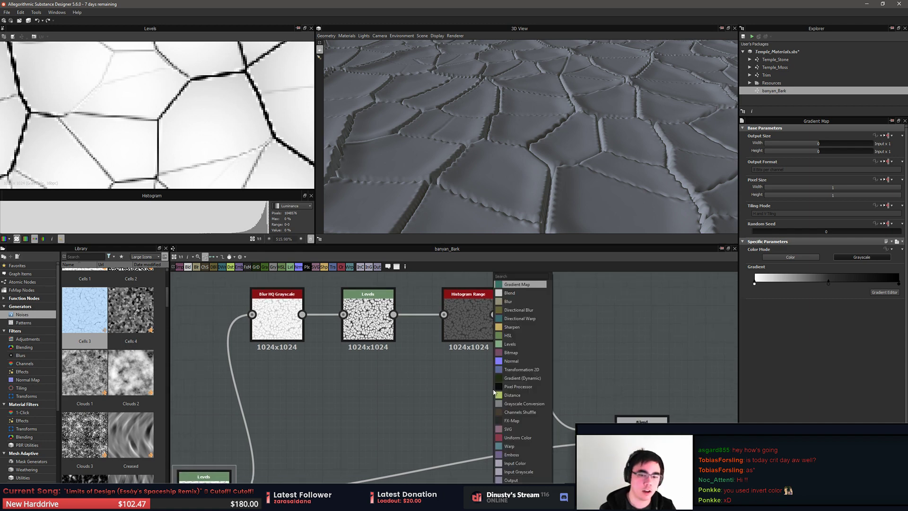
click(339, 418)
Insert a Blur HQ Grayscale node between the Levels node after Cells 3 and the Blend node
middle_drag(315, 436, 462, 372)
click(353, 430)
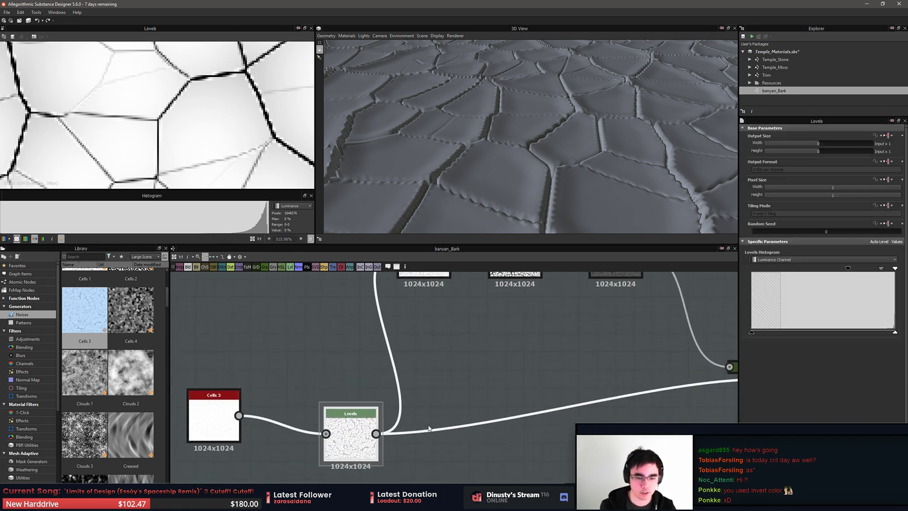
key(space)
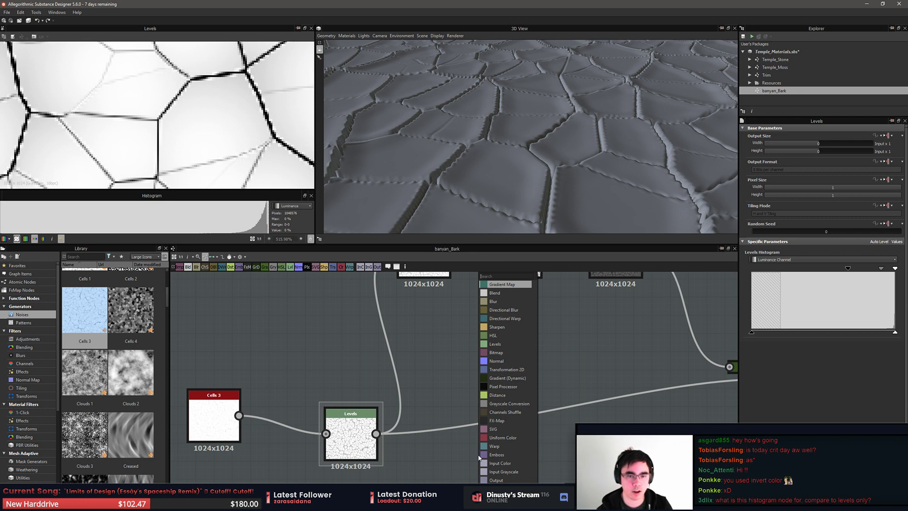
text(blu)
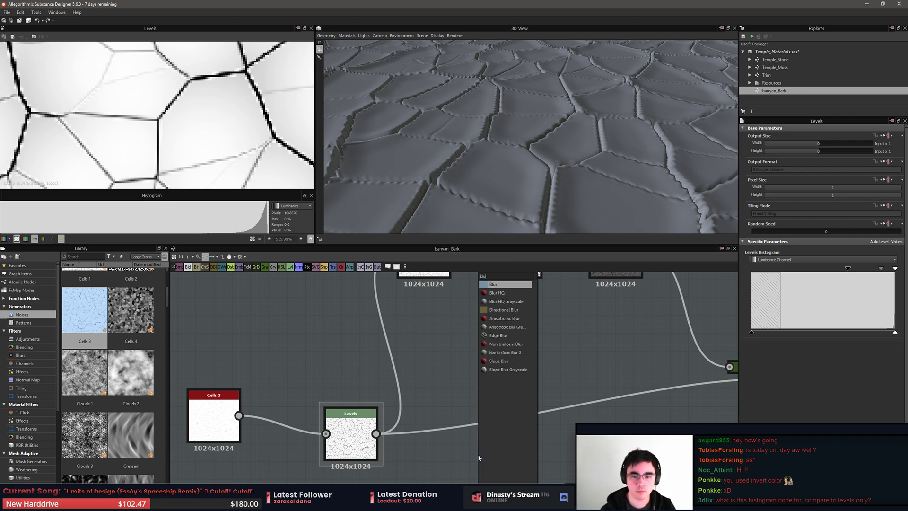
key(Down)
key(Down)
key(Return)
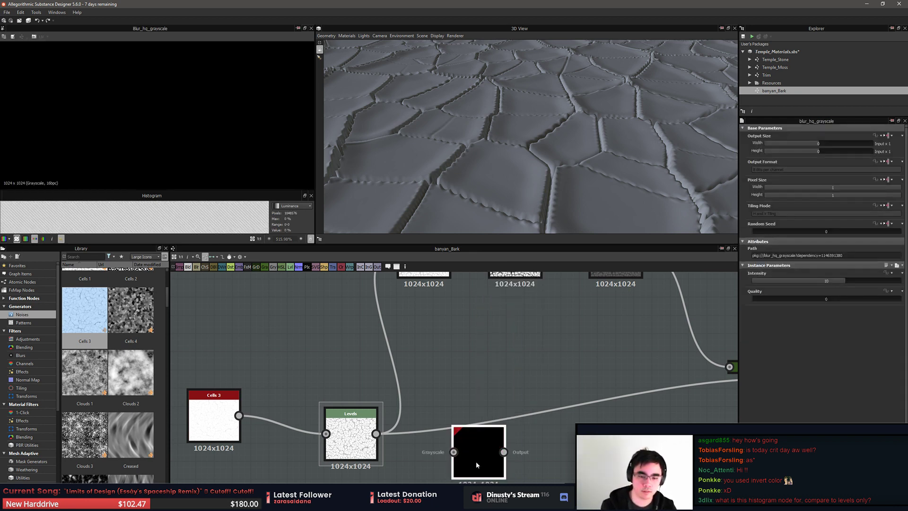
middle_drag(532, 451, 468, 451)
drag(440, 453, 421, 424)
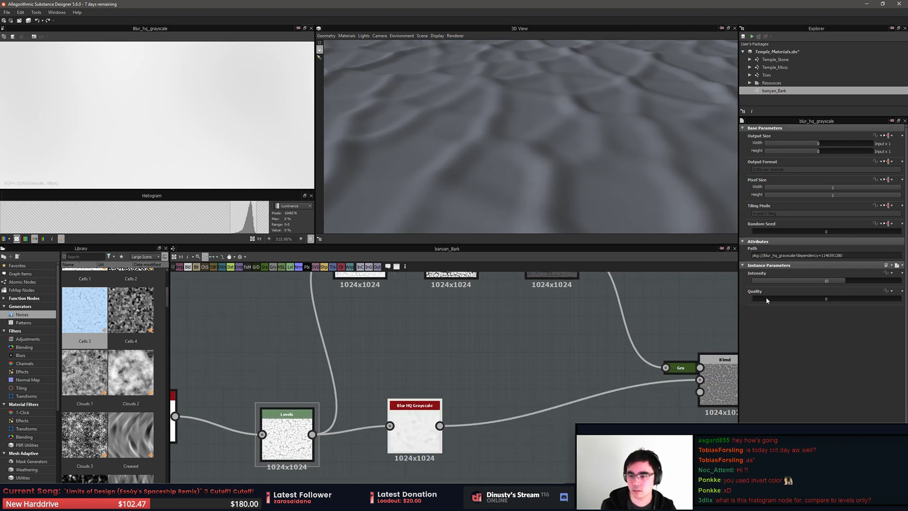
Set the new Blur HQ Grayscale node's Quality to 1 and Intensity to 0.3, and check the cracks in the 3D view
drag(766, 298, 756, 282)
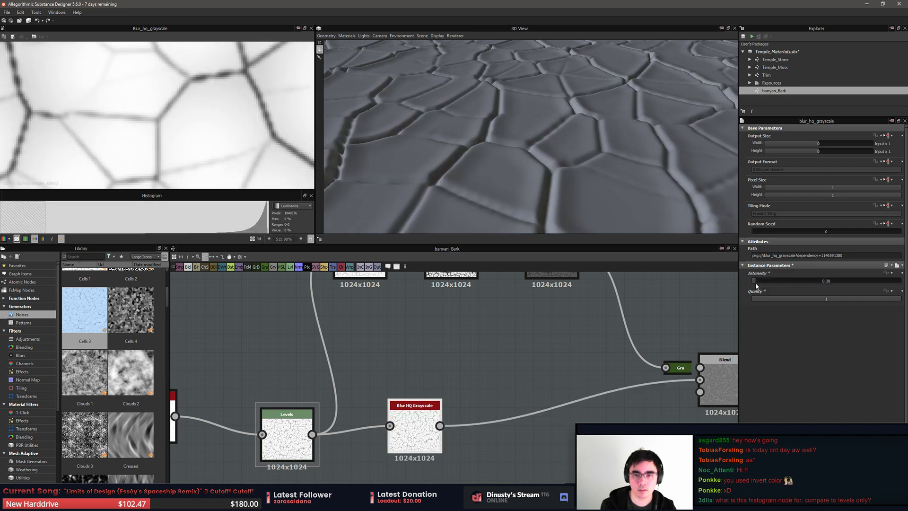
drag(755, 282, 755, 285)
scroll(537, 136, down, 5)
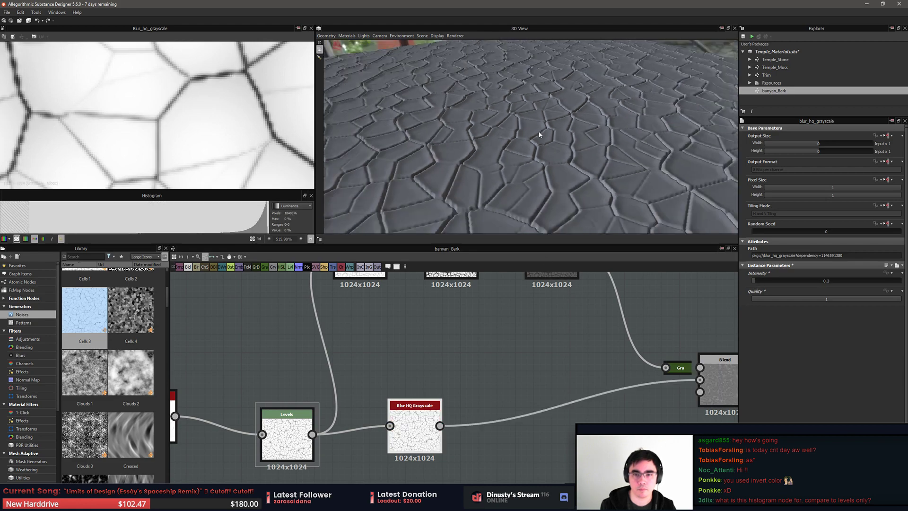
drag(537, 136, 521, 173)
middle_drag(619, 288, 651, 290)
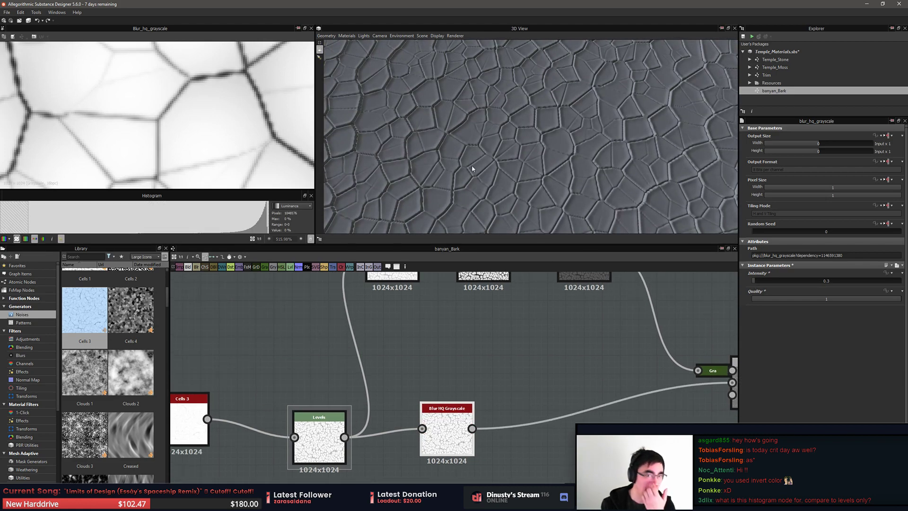
mouse_move(472, 166)
mouse_down()
mouse_move(480, 148)
mouse_move(487, 158)
mouse_up()
right_drag(487, 158, 578, 241)
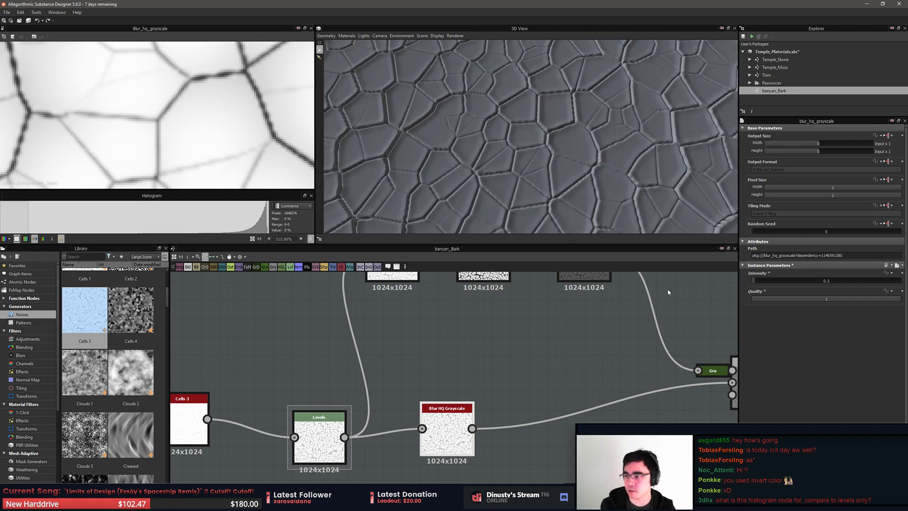
Preview the Histogram Range node and open its parameters
middle_drag(648, 405, 631, 464)
scroll(626, 426, up, 4)
middle_drag(563, 365, 677, 480)
scroll(677, 480, down, 1)
click(621, 371)
double_click(630, 369)
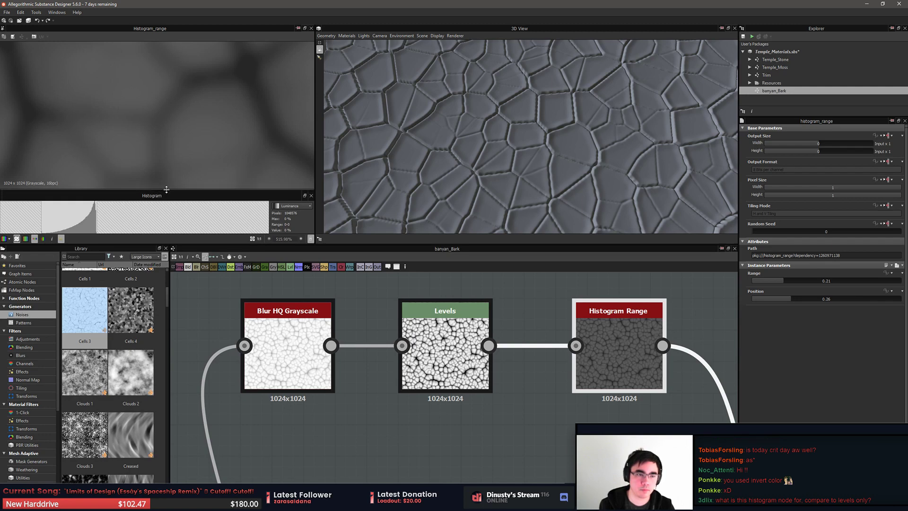
Enlarge the histogram display and set the Histogram Range node's Range to 0.6 and Position to 0.54
drag(165, 190, 166, 151)
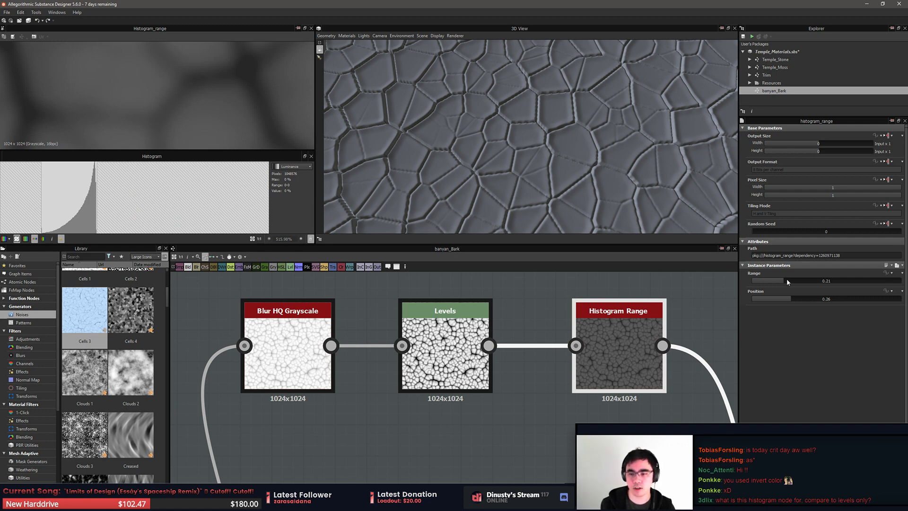
drag(787, 279, 836, 279)
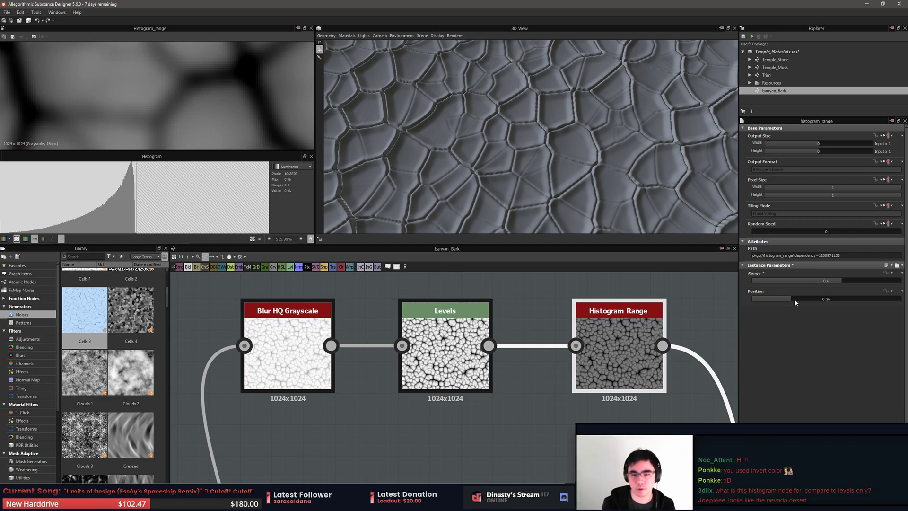
drag(794, 299, 834, 299)
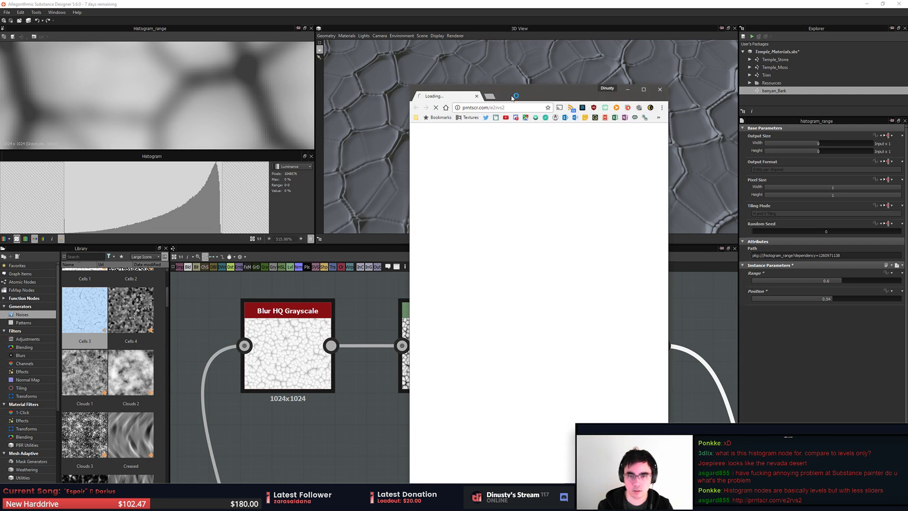
Clear the browser window out of the way and set the Histogram Range node's Range to 0.86 and Position to 0.6
drag(512, 95, 907, 114)
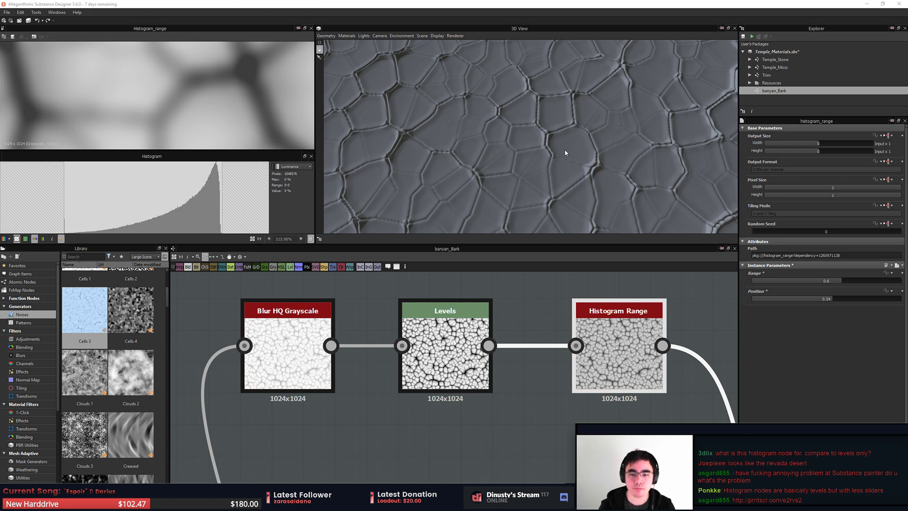
scroll(201, 86, down, 5)
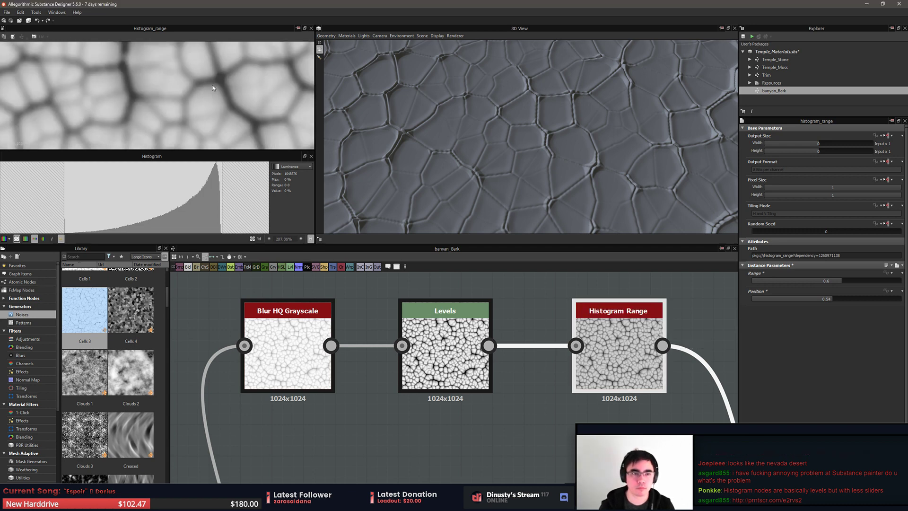
click(846, 284)
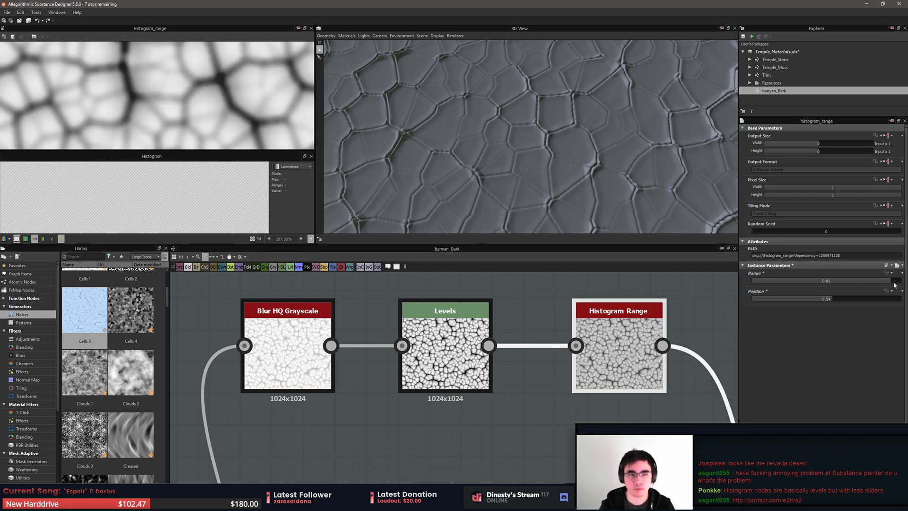
drag(843, 286, 880, 287)
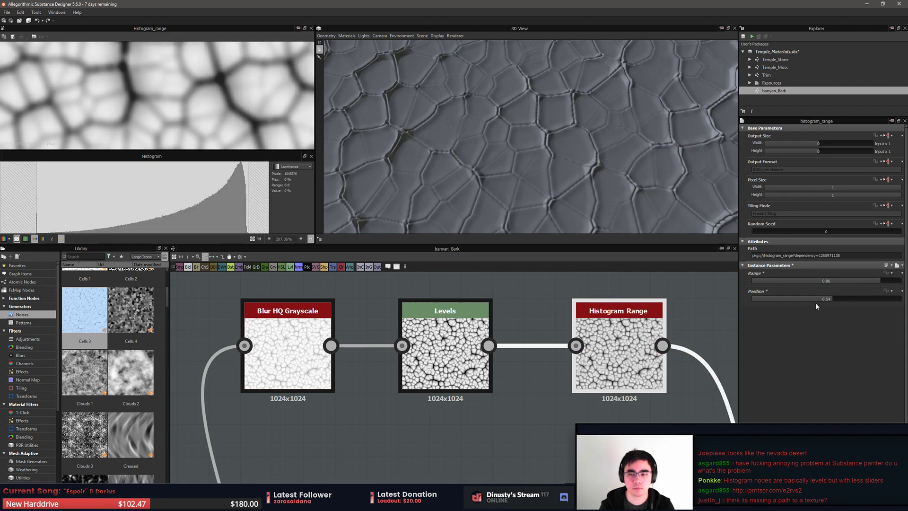
mouse_move(825, 300)
mouse_down()
mouse_move(817, 299)
mouse_move(842, 304)
mouse_up()
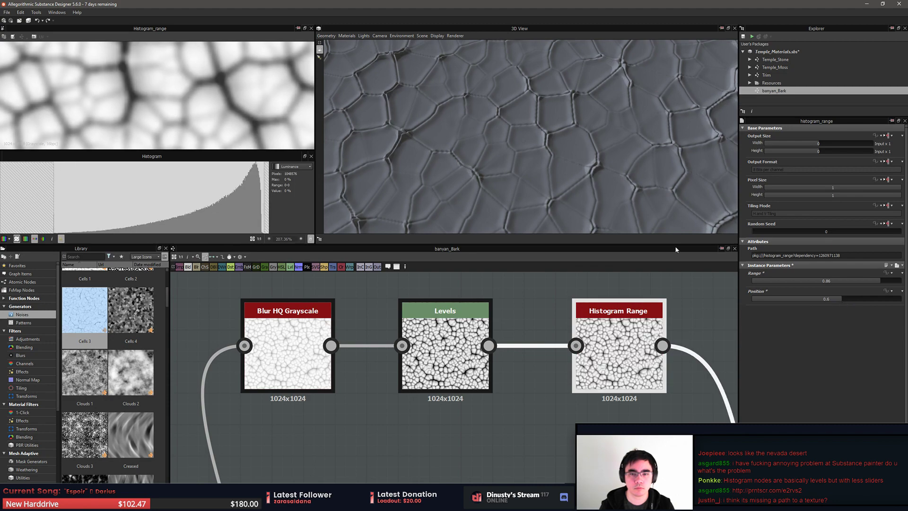
Raise the Histogram Range node's Range to 1 and Position to 0.66 while viewing the surface from a low angle
drag(610, 222, 496, 149)
drag(875, 283, 901, 281)
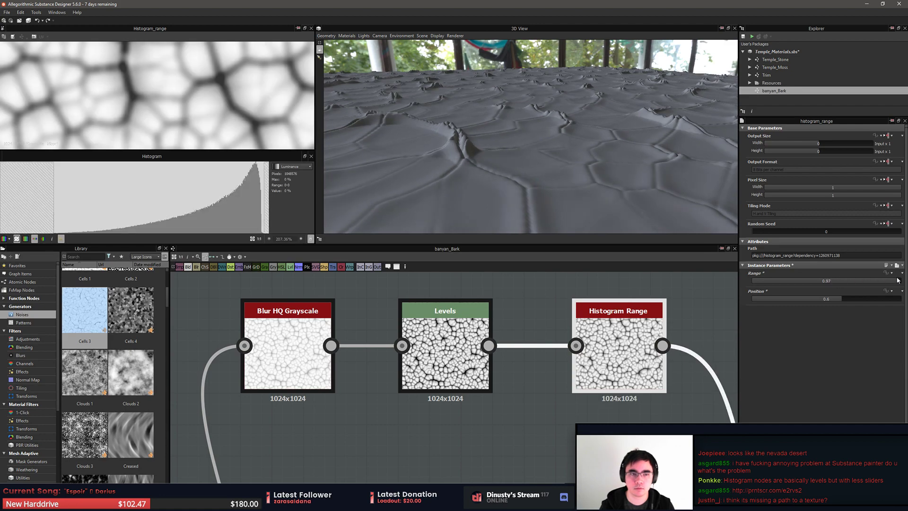
mouse_move(841, 299)
mouse_down()
mouse_move(795, 301)
mouse_move(851, 302)
mouse_up()
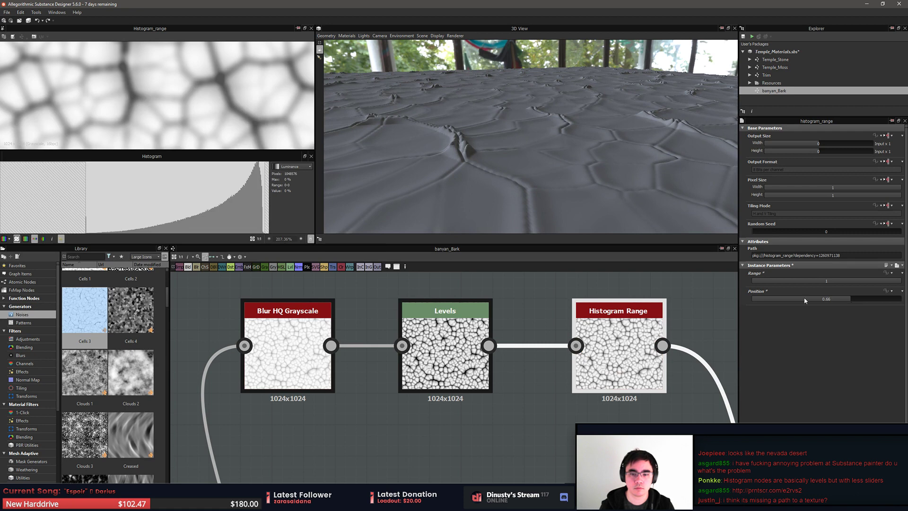
Try feeding the Levels output directly into the Gradient Map ahead of the Blend, and reconnect Histogram Range in its place
scroll(504, 338, down, 4)
middle_drag(504, 338, 488, 329)
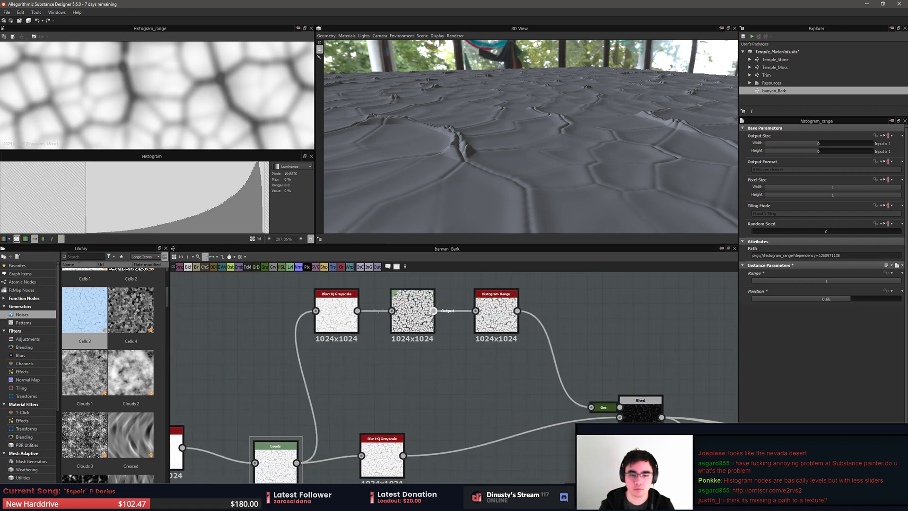
drag(434, 310, 592, 407)
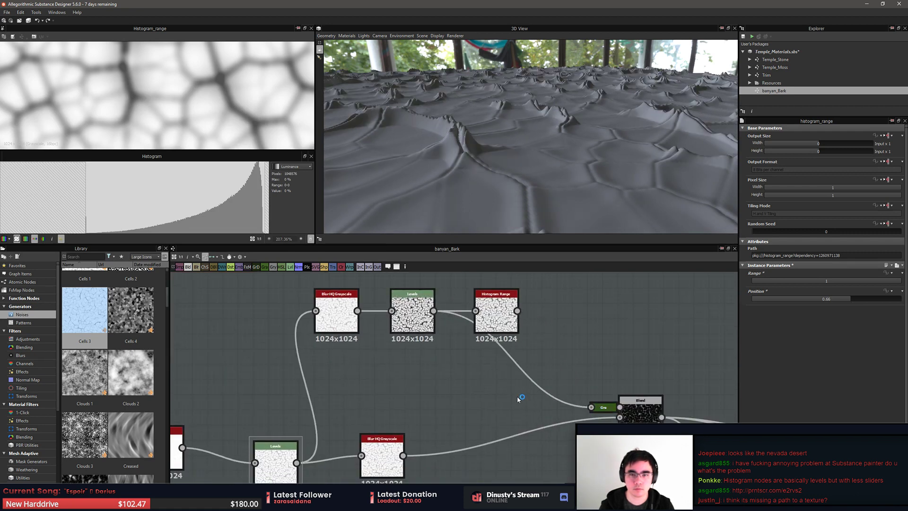
drag(518, 311, 591, 406)
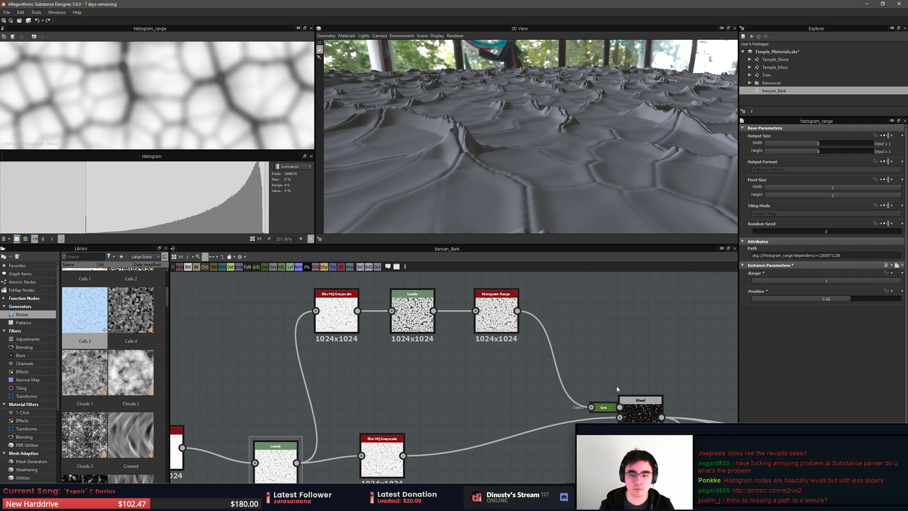
Delete the Gradient Map ahead of the Blend and connect the Histogram Range output directly to the Blend's foreground input
middle_drag(536, 388, 568, 378)
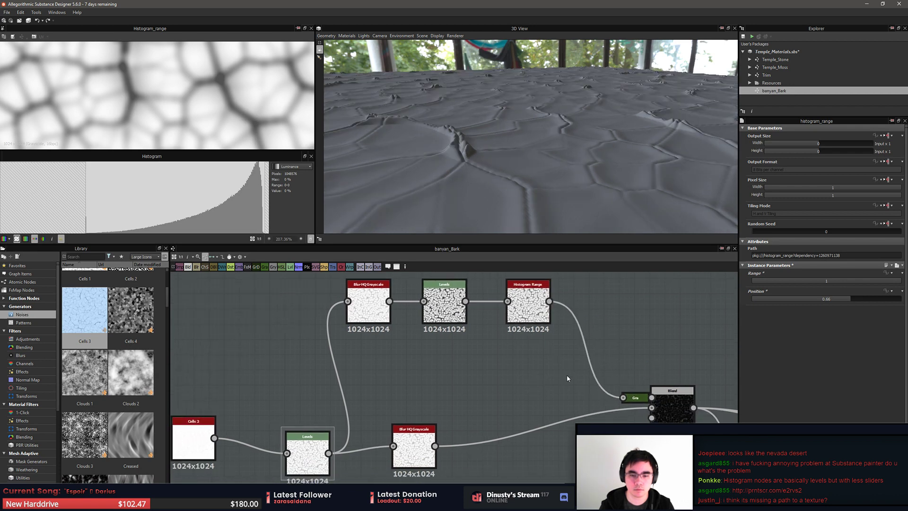
click(635, 397)
double_click(415, 447)
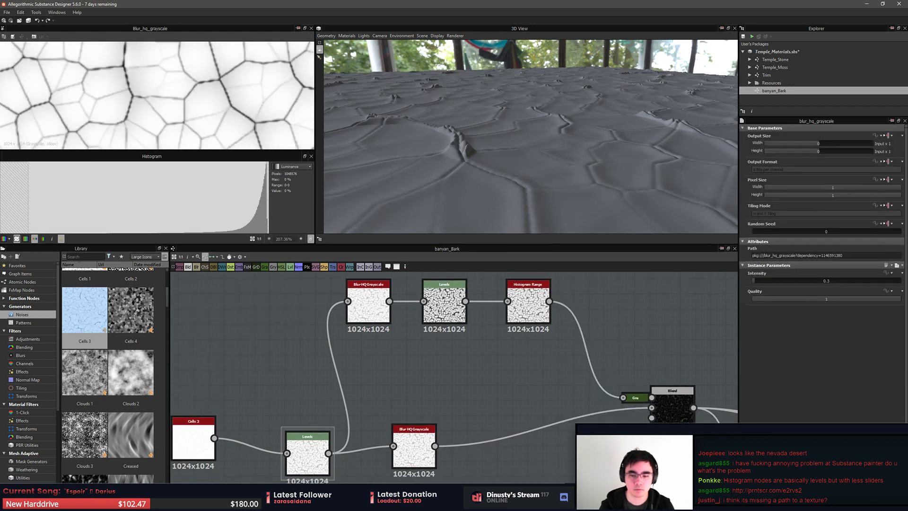
drag(549, 302, 623, 398)
click(636, 398)
key(Delete)
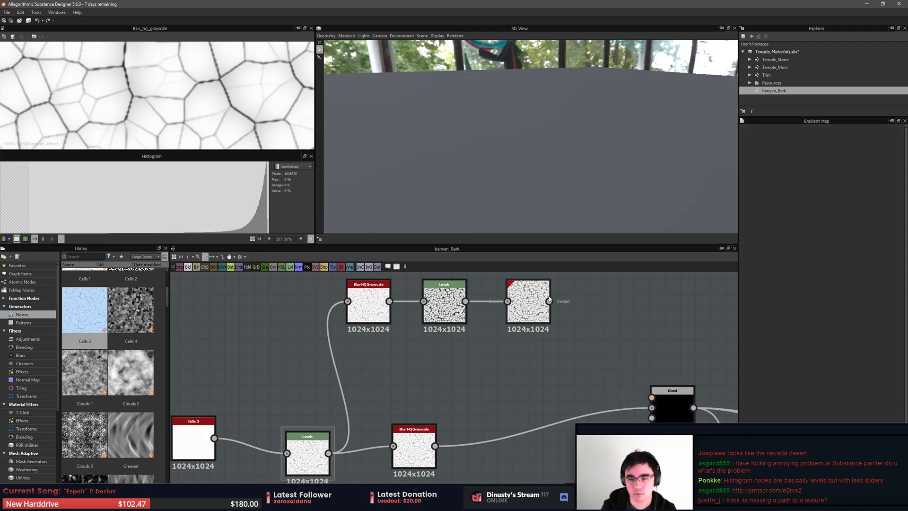
drag(549, 301, 651, 407)
key(ctrl+z)
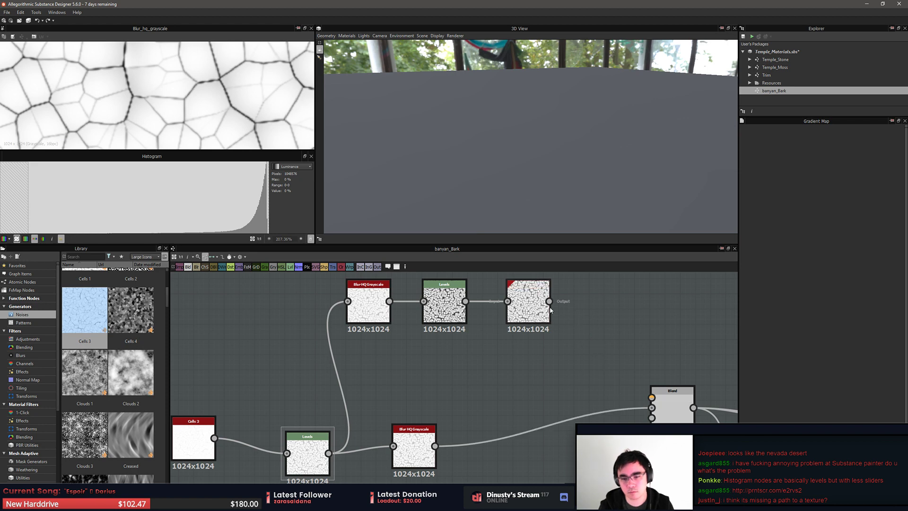
drag(549, 301, 652, 397)
double_click(634, 331)
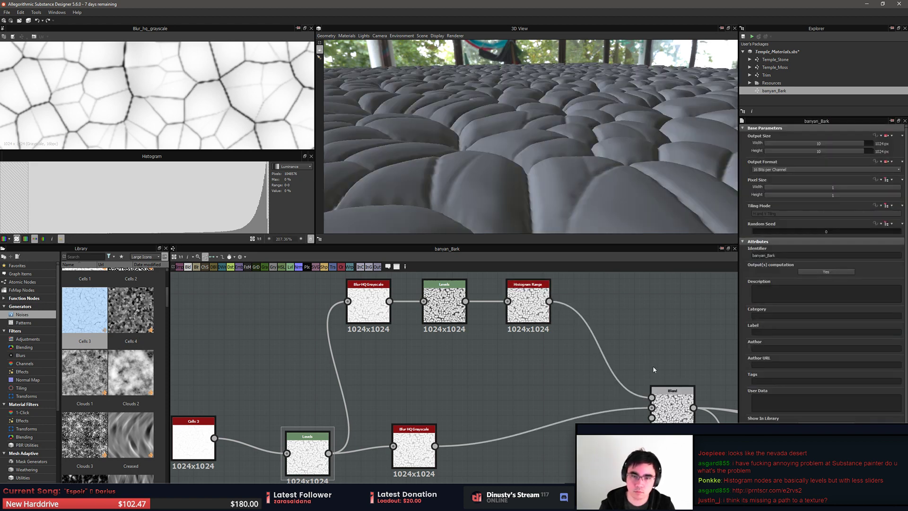
Lower the Histogram Range node's Range to 0.17
drag(563, 136, 583, 184)
scroll(520, 344, down, 1)
middle_drag(433, 349, 513, 347)
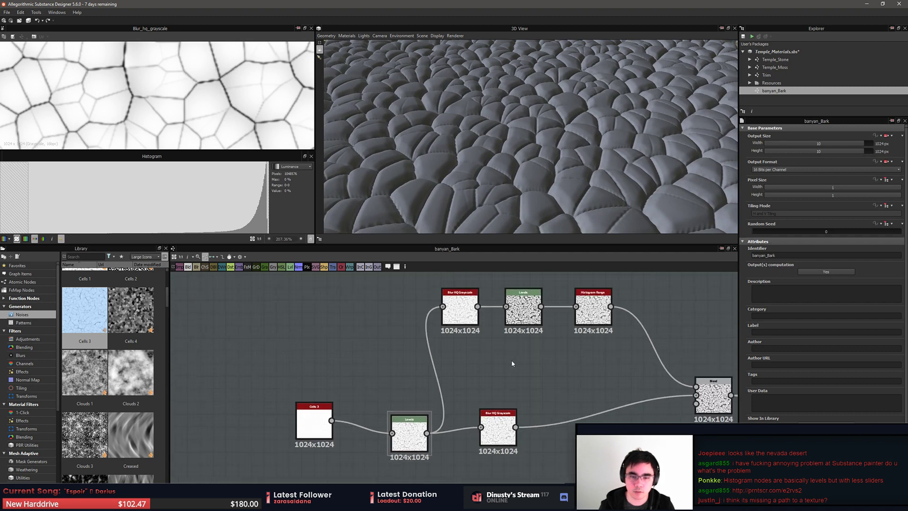
click(711, 405)
middle_drag(712, 404, 582, 413)
click(466, 324)
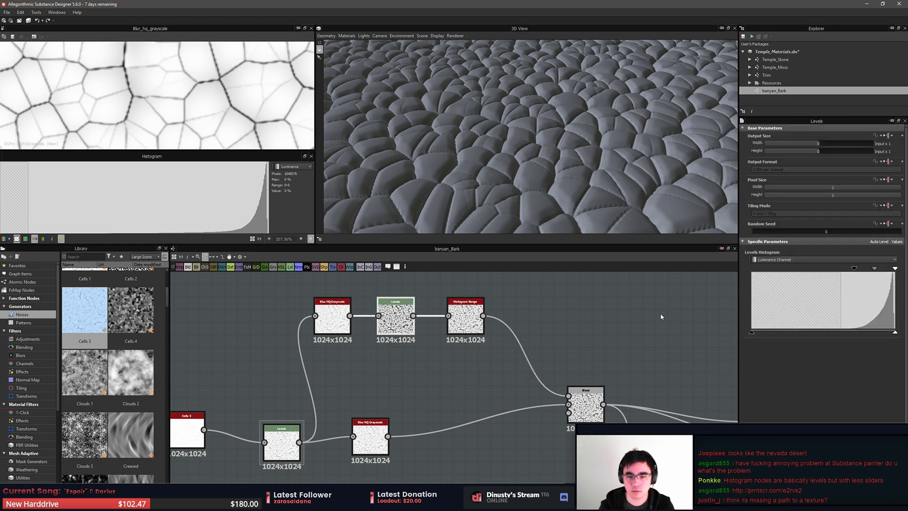
click(473, 322)
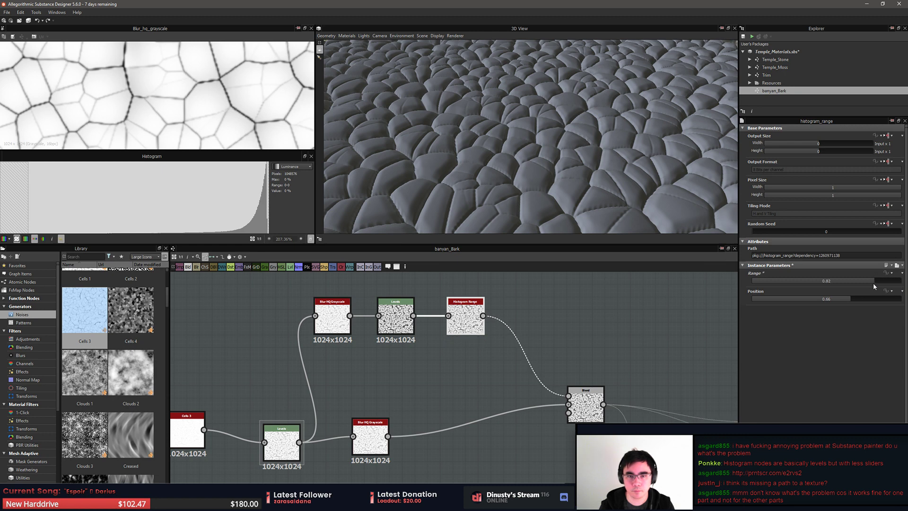
drag(873, 283, 762, 281)
drag(614, 213, 605, 185)
drag(775, 281, 781, 280)
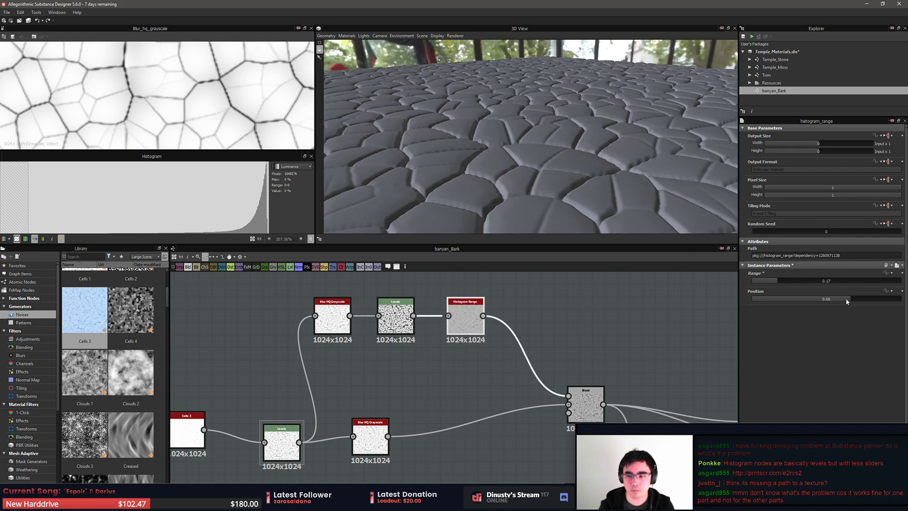
Set the Histogram Range node's Range to 1 and Position to 0.14
drag(845, 298, 829, 297)
drag(781, 281, 771, 299)
drag(844, 281, 904, 282)
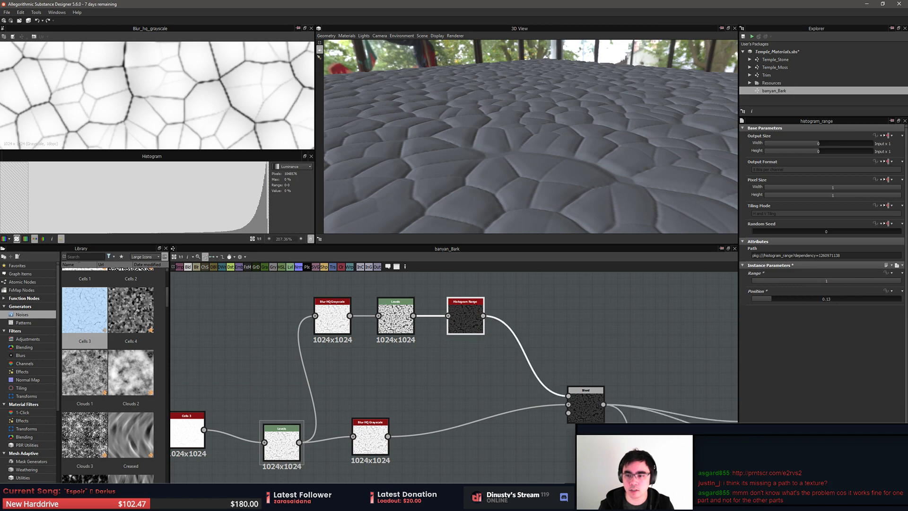
mouse_move(780, 299)
mouse_down()
mouse_move(803, 304)
mouse_move(773, 299)
mouse_up()
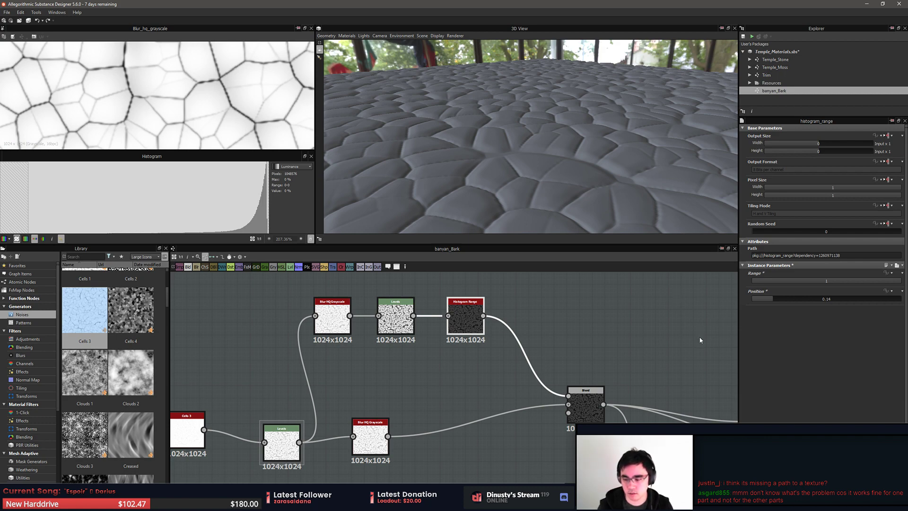
Examine the displaced cell surface in 3D and the Blend node's output in the 2D preview
scroll(695, 321, up, 1)
right_drag(564, 127, 549, 174)
drag(549, 174, 626, 158)
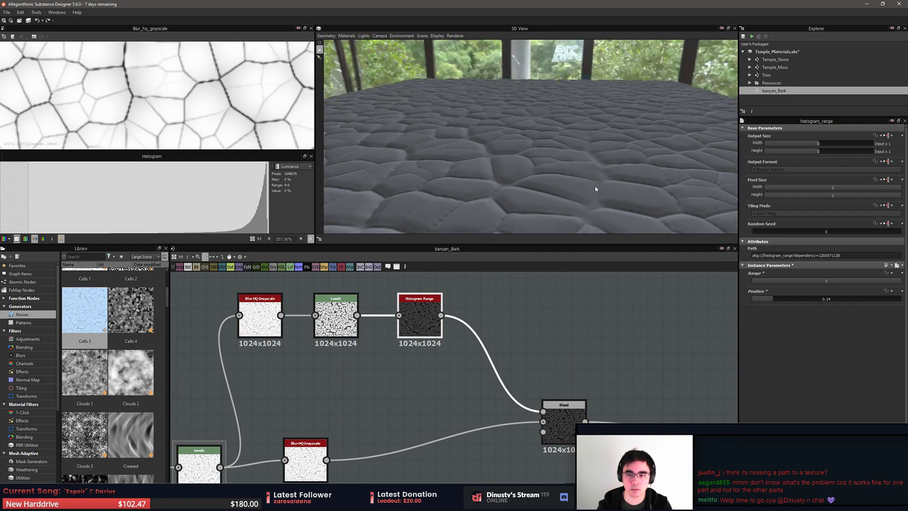
middle_drag(603, 334, 606, 332)
scroll(606, 332, down, 1)
double_click(582, 404)
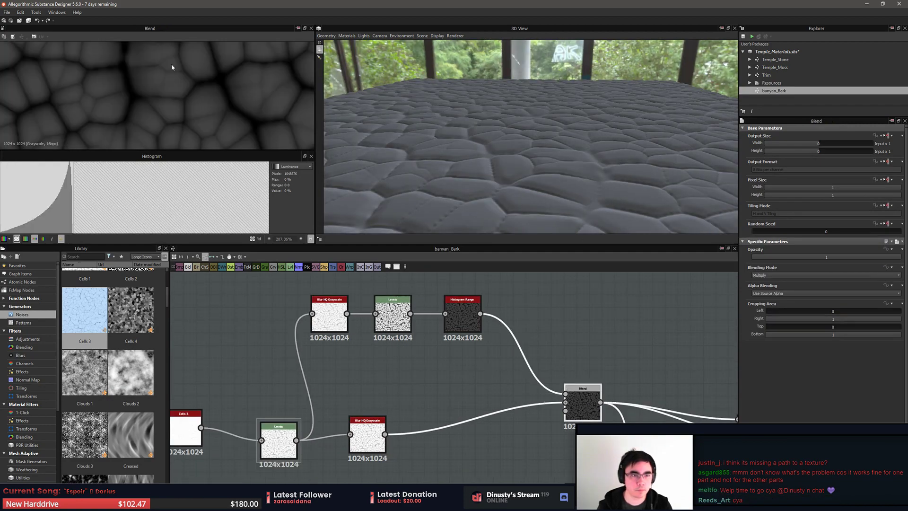
scroll(204, 99, up, 4)
scroll(224, 92, down, 5)
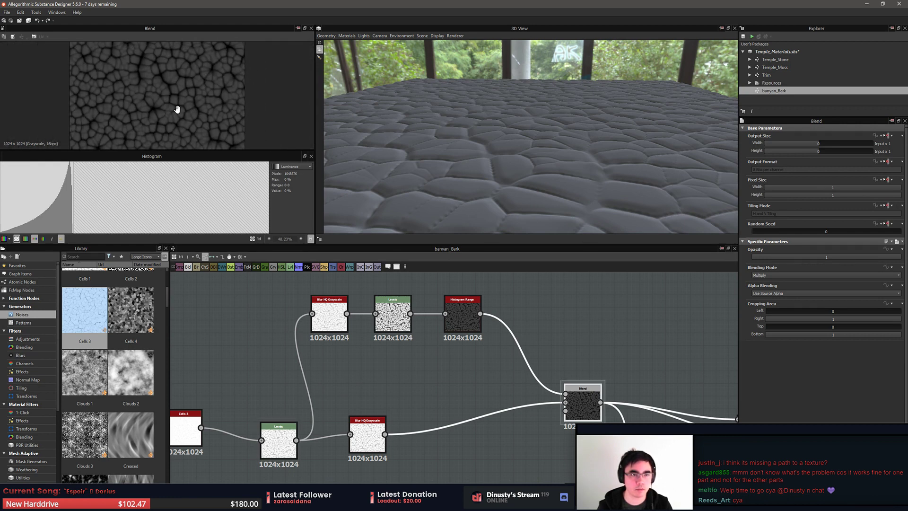
Review the node graph from the Cells 3 noise through the Blend to the Base Material
middle_drag(596, 349, 525, 338)
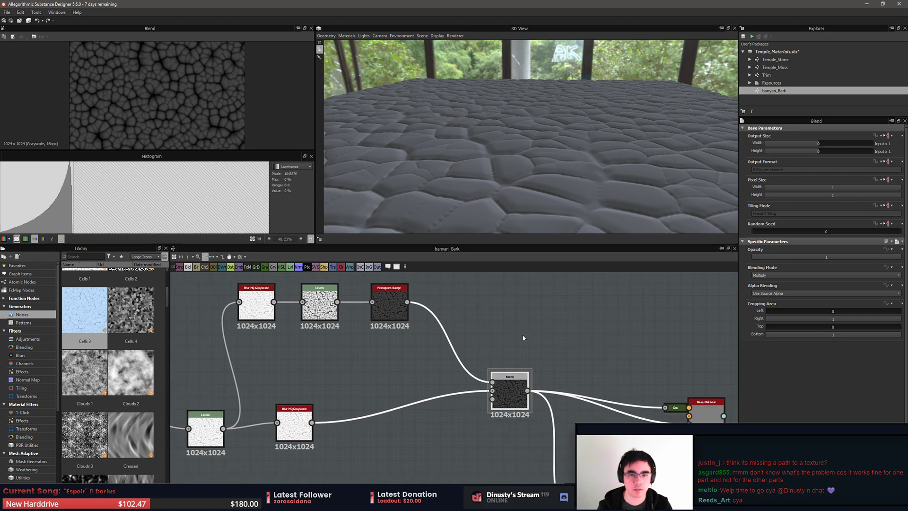
scroll(528, 344, up, 2)
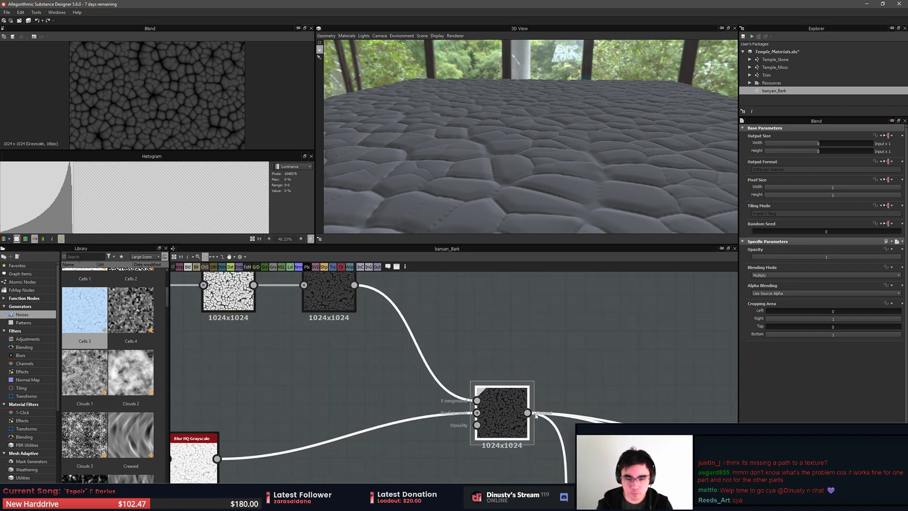
scroll(536, 416, down, 5)
scroll(550, 361, up, 3)
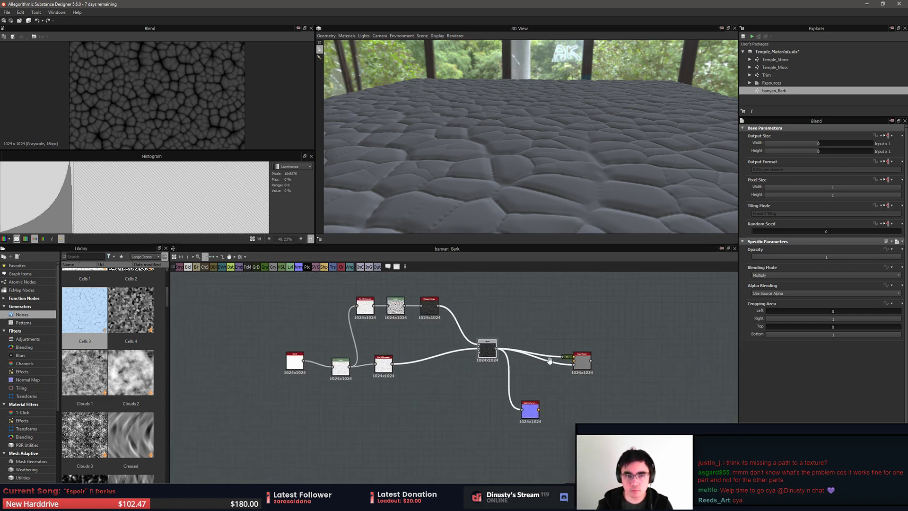
middle_drag(550, 361, 443, 354)
scroll(504, 359, down, 1)
middle_drag(378, 345, 515, 376)
scroll(511, 374, up, 7)
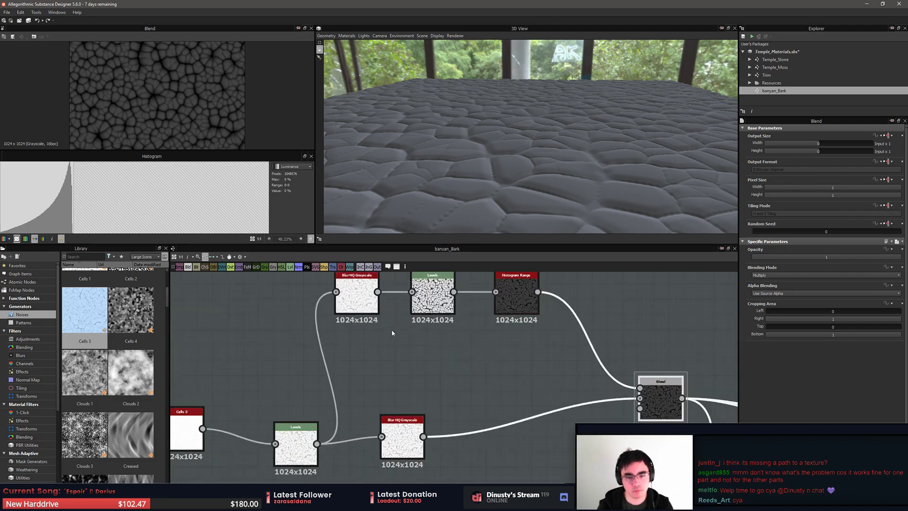
Preview the outputs of the upper Blur HQ Grayscale node and the Histogram Range node
double_click(363, 306)
middle_drag(363, 306, 337, 366)
click(515, 362)
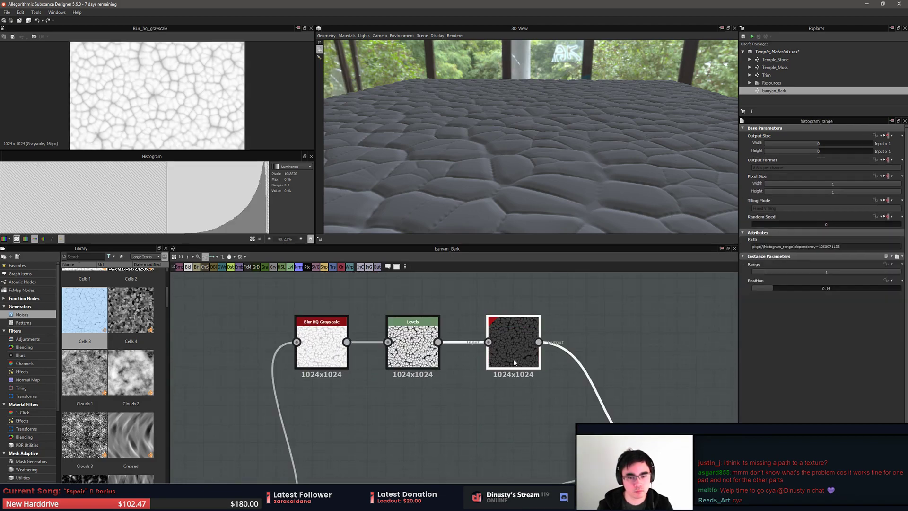
double_click(514, 362)
middle_drag(406, 390, 519, 373)
click(563, 390)
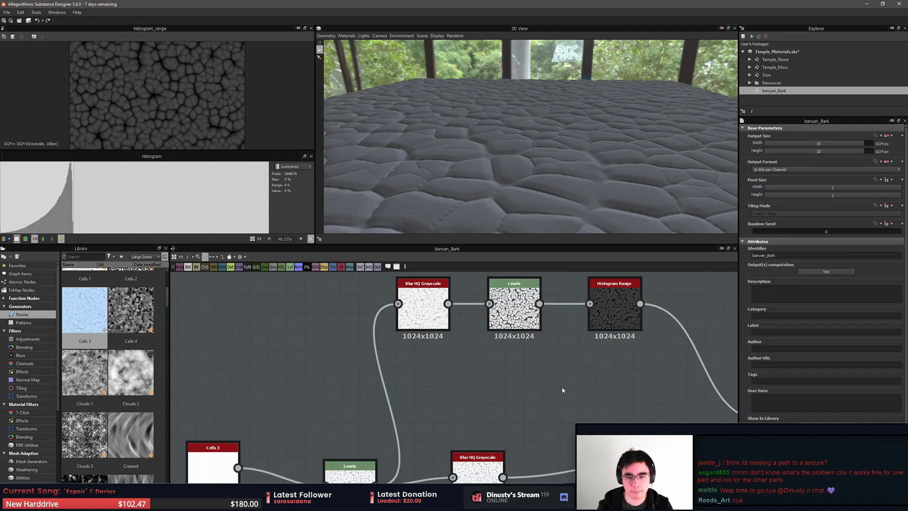
Preview the output of the Levels node that feeds Histogram Range, inspecting its cell pattern up close
key(space)
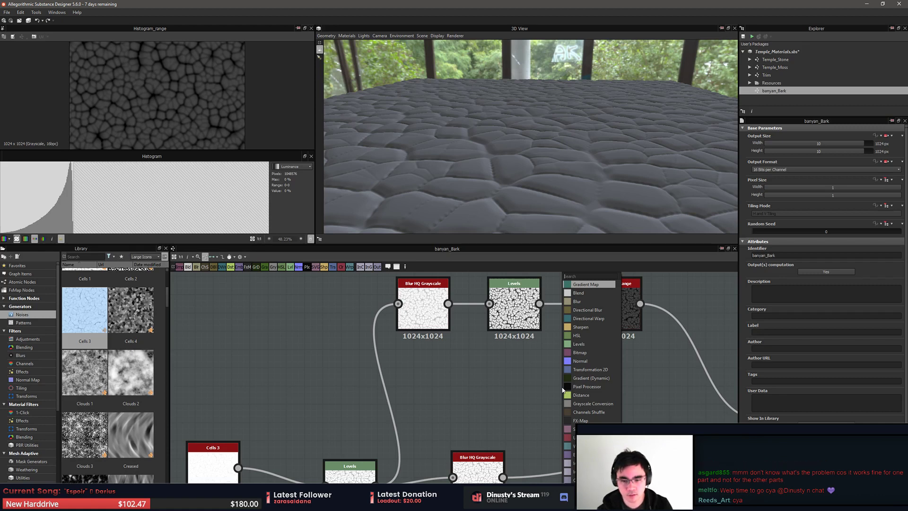
click(511, 407)
middle_drag(407, 424, 401, 429)
double_click(506, 314)
scroll(155, 116, up, 5)
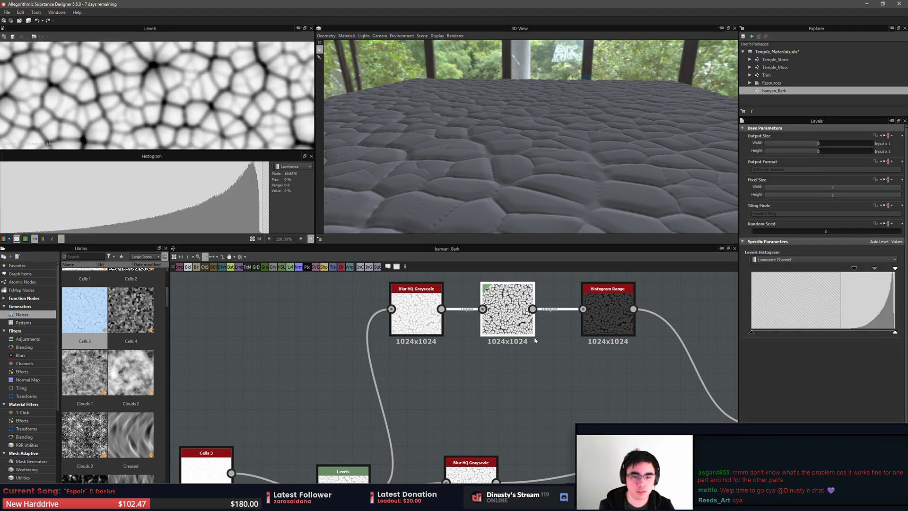
Set the Histogram Range node's position to about 0.73 and select the Blend node it feeds
middle_drag(641, 334, 531, 328)
double_click(484, 317)
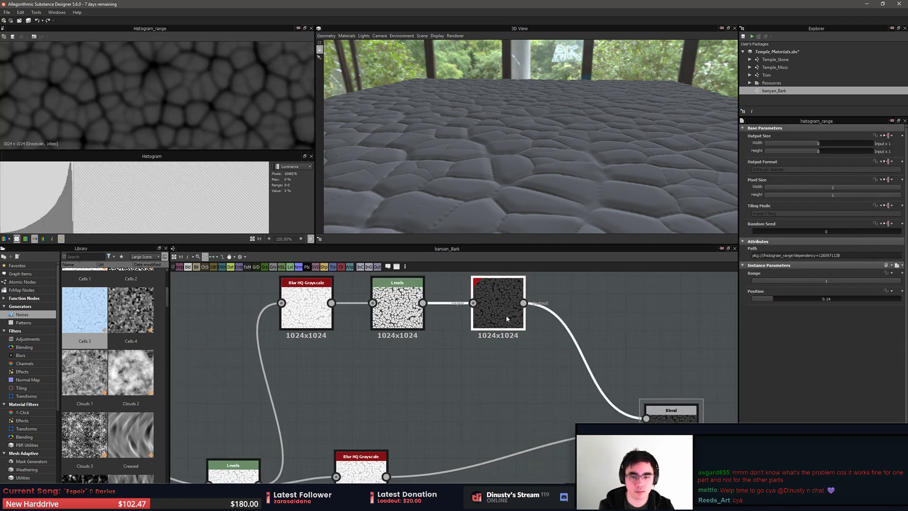
drag(773, 298, 864, 309)
scroll(595, 327, down, 2)
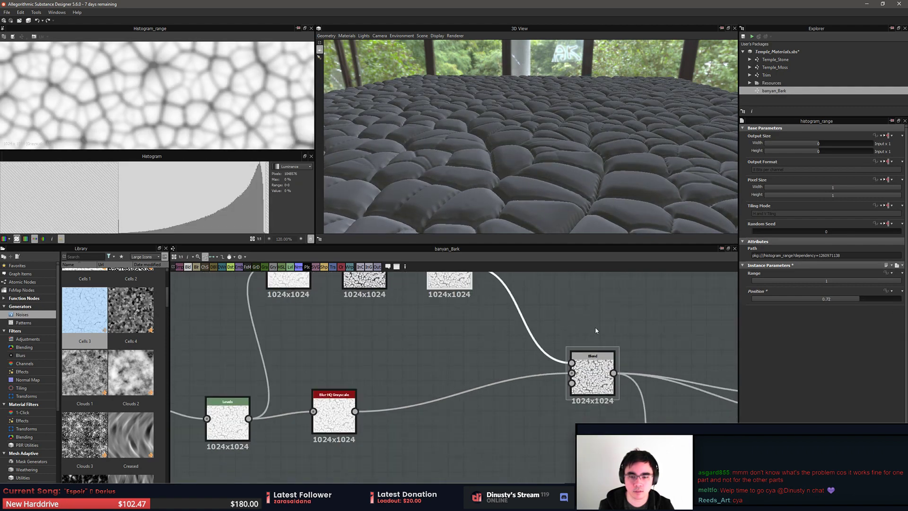
double_click(601, 366)
middle_drag(605, 365, 444, 344)
scroll(443, 344, down, 5)
scroll(543, 371, up, 4)
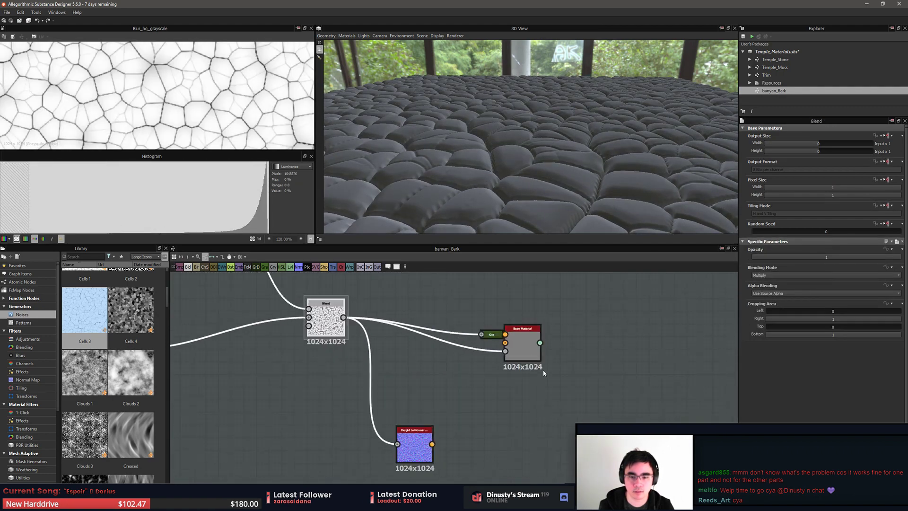
Delete the Base Material node connected to the cell pattern's Blend node, along with its leftover input conversion
double_click(526, 350)
scroll(515, 357, down, 3)
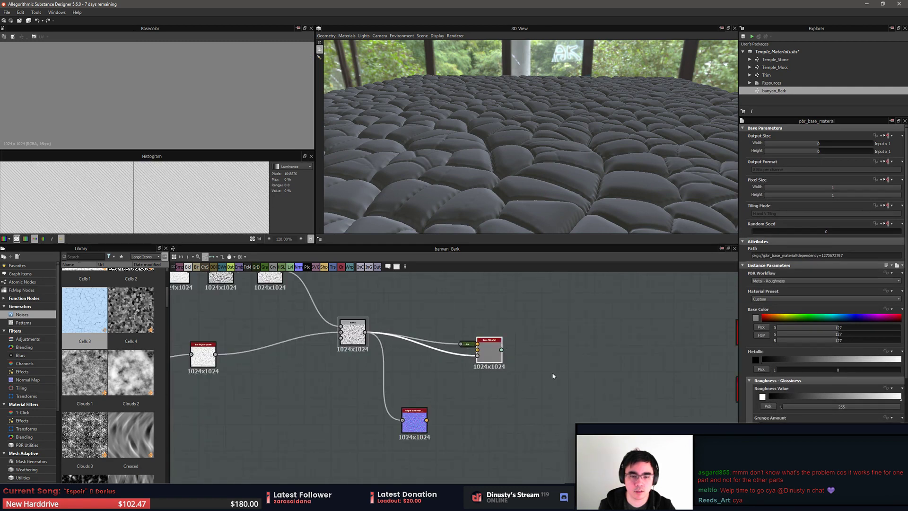
key(Delete)
scroll(571, 326, down, 2)
drag(577, 374, 651, 419)
key(Delete)
middle_drag(534, 341, 548, 365)
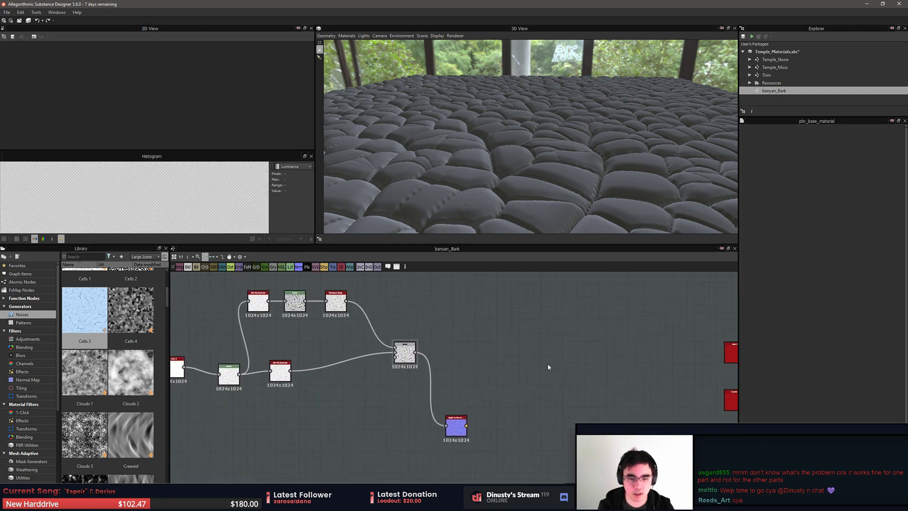
Move the whole cell-pattern node group, including its Height to Normal node, beneath the older bark node network
scroll(548, 365, down, 2)
drag(272, 305, 505, 425)
drag(448, 358, 476, 364)
scroll(529, 379, down, 1)
middle_drag(508, 366, 409, 314)
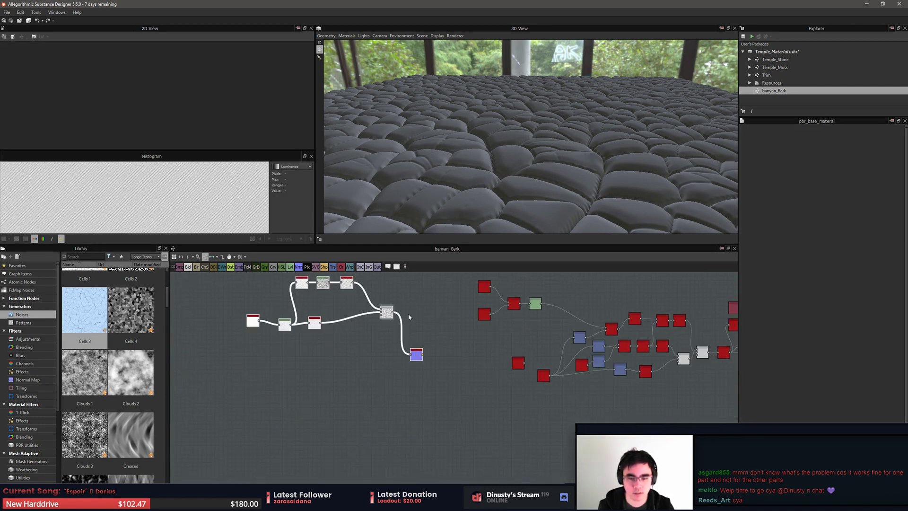
scroll(410, 316, down, 3)
drag(398, 314, 579, 400)
click(596, 370)
Delete the Normal node beside the Base Material in the bark network
scroll(609, 335, up, 3)
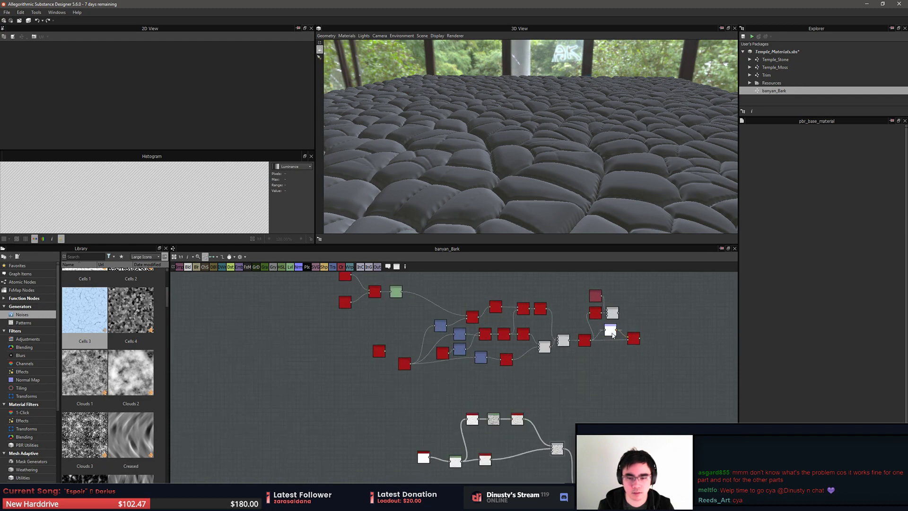
scroll(613, 335, up, 4)
double_click(614, 331)
key(Delete)
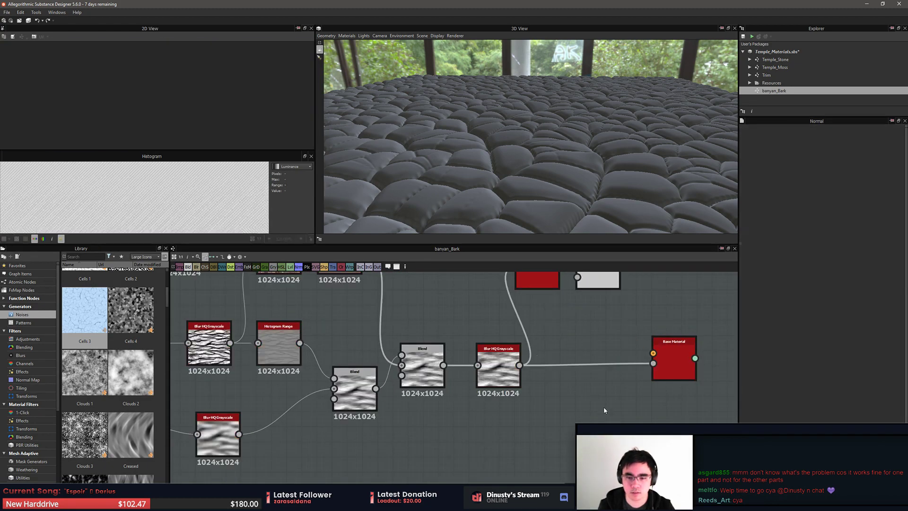
Add a Height to Normal World Units node and wire it between the final Blur HQ Grayscale and the Base Material's normal input
key(space)
text(height)
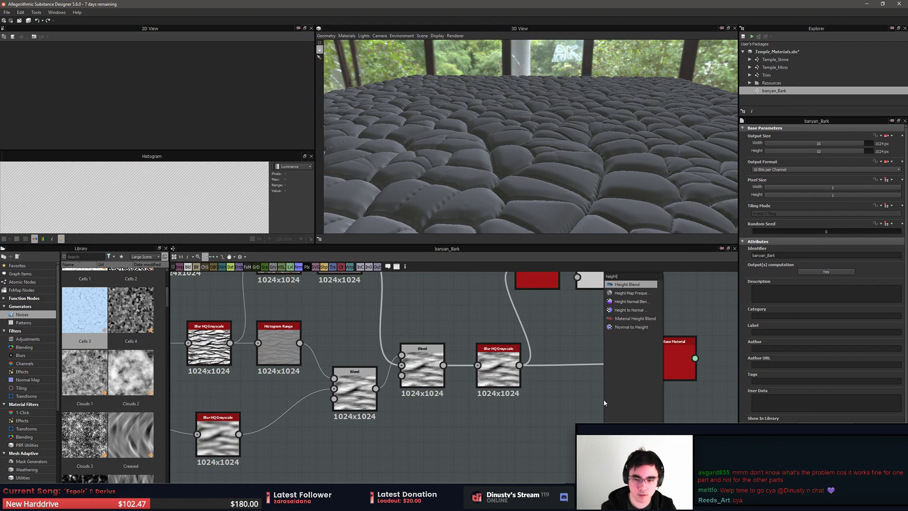
key(Down)
key(Down)
key(Down)
key(Return)
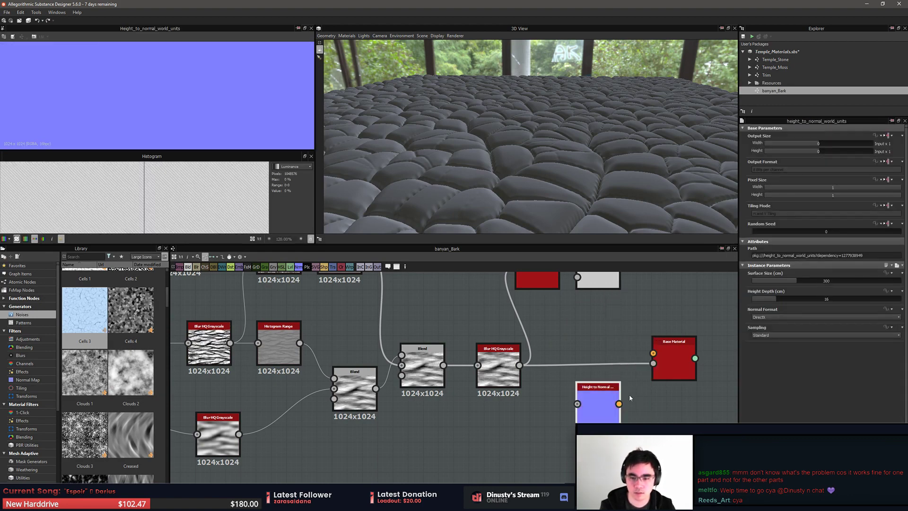
drag(519, 365, 577, 403)
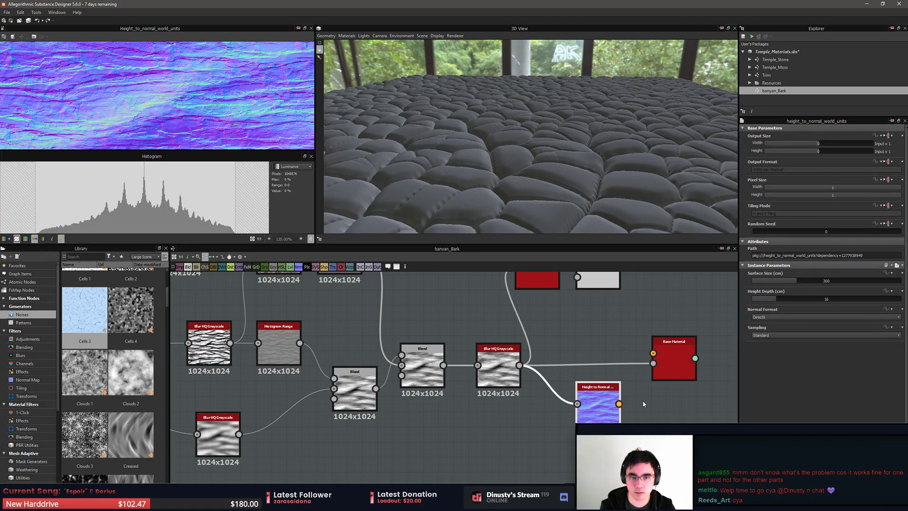
drag(619, 404, 655, 354)
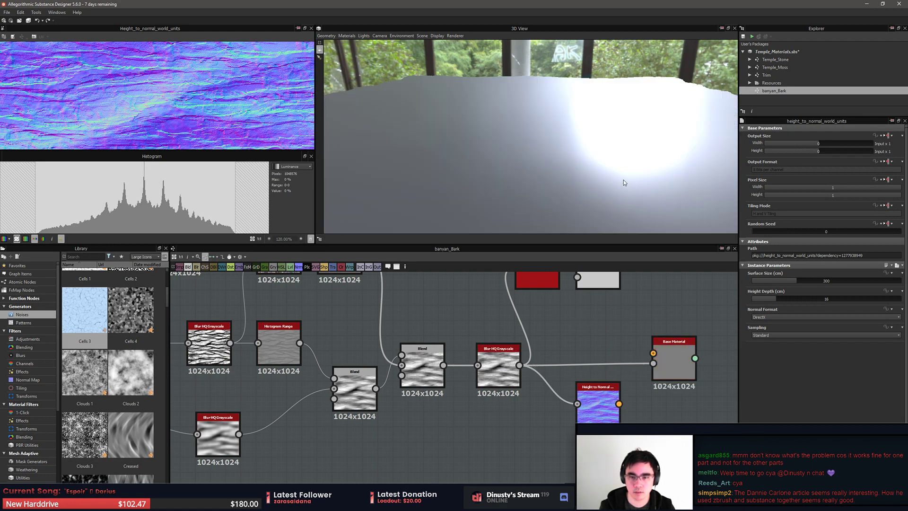
Display the bark graph's outputs in the 3D view and examine the displaced bark surface up close
double_click(673, 362)
right_click(575, 333)
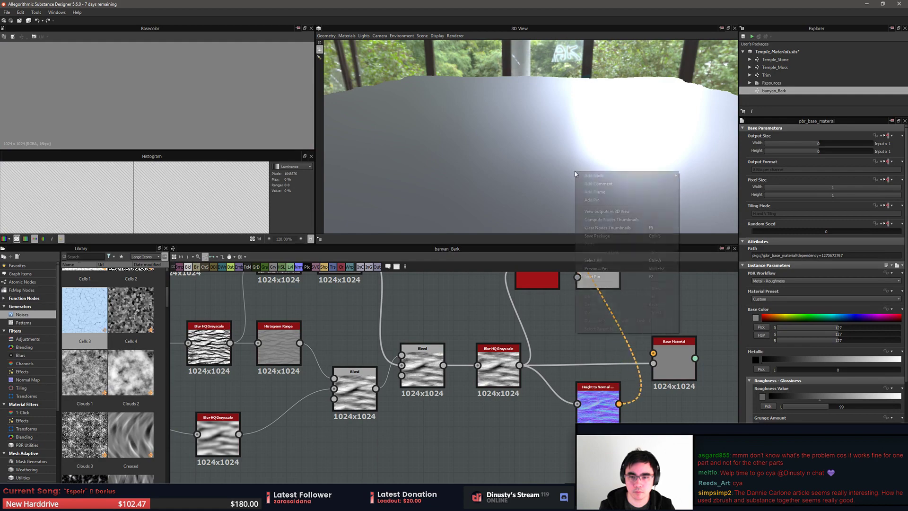
click(591, 227)
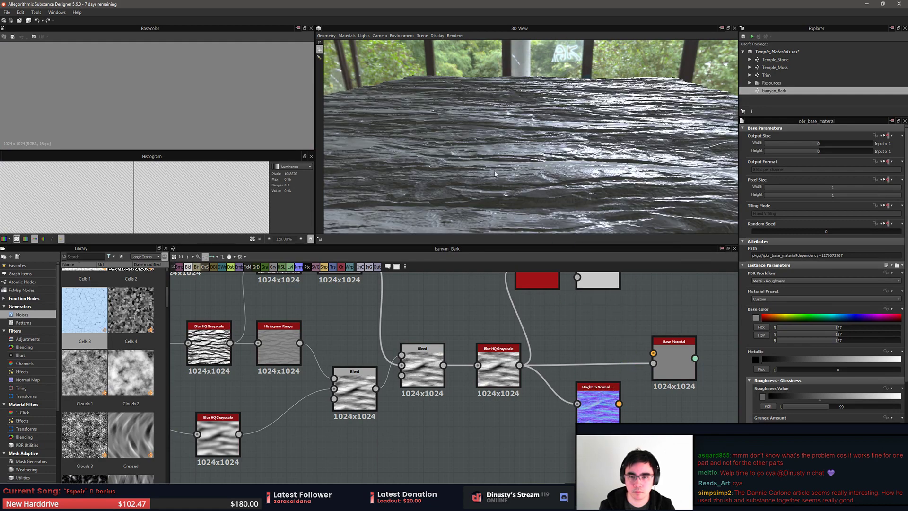
drag(498, 175, 525, 142)
scroll(529, 170, up, 2)
double_click(606, 418)
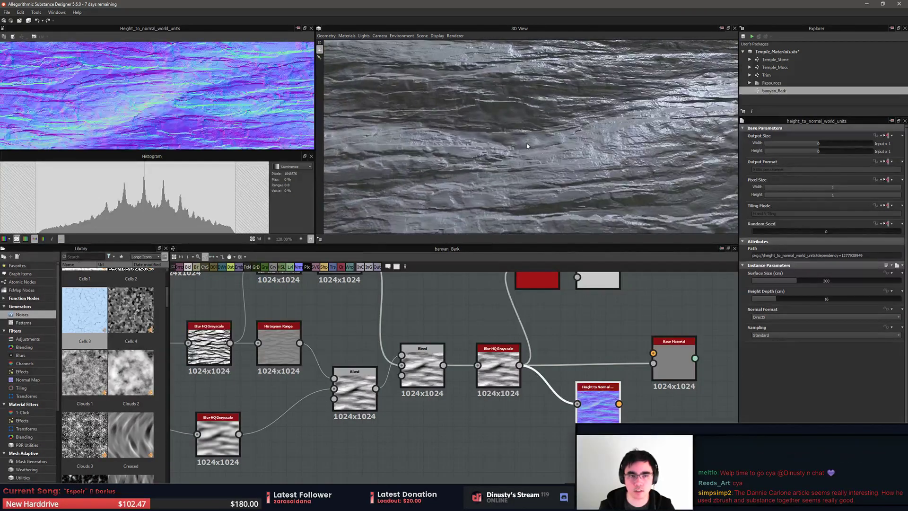
drag(636, 212, 600, 176)
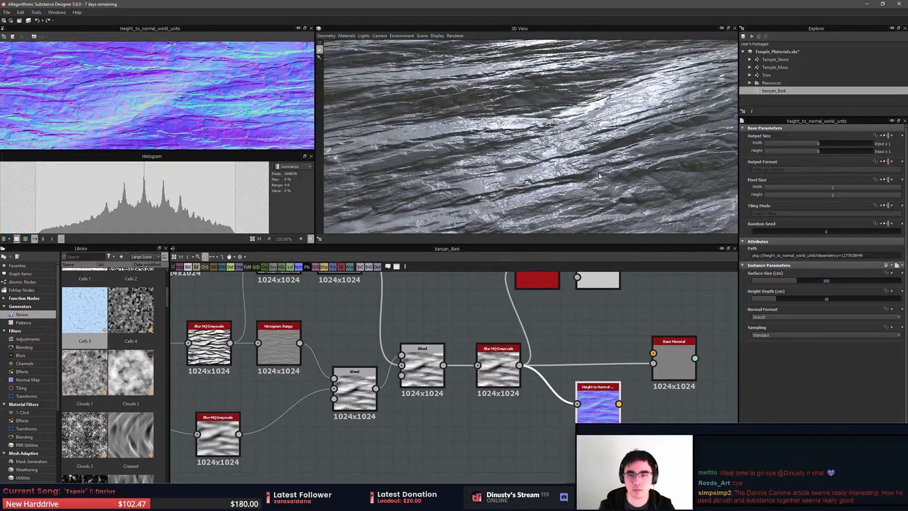
drag(541, 178, 660, 220)
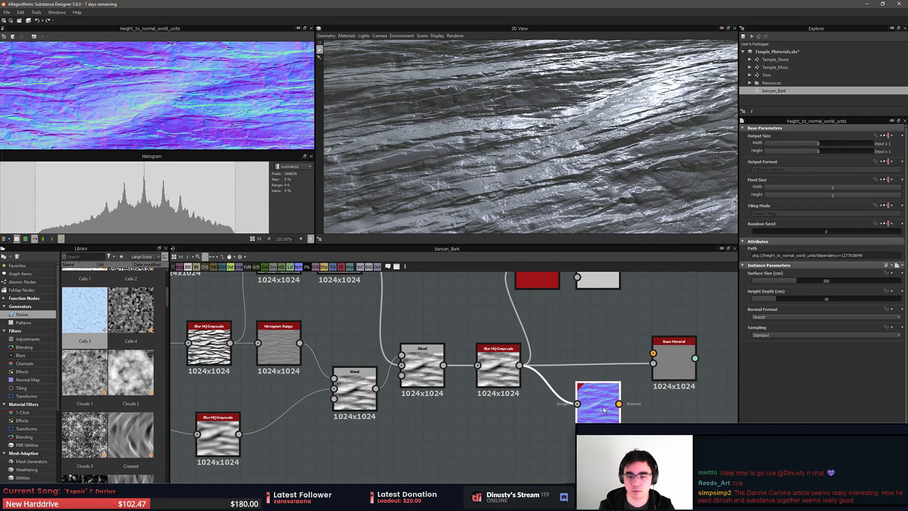
Move the Height to Normal World Units node directly below the Base Material node
drag(603, 407, 679, 437)
click(615, 369)
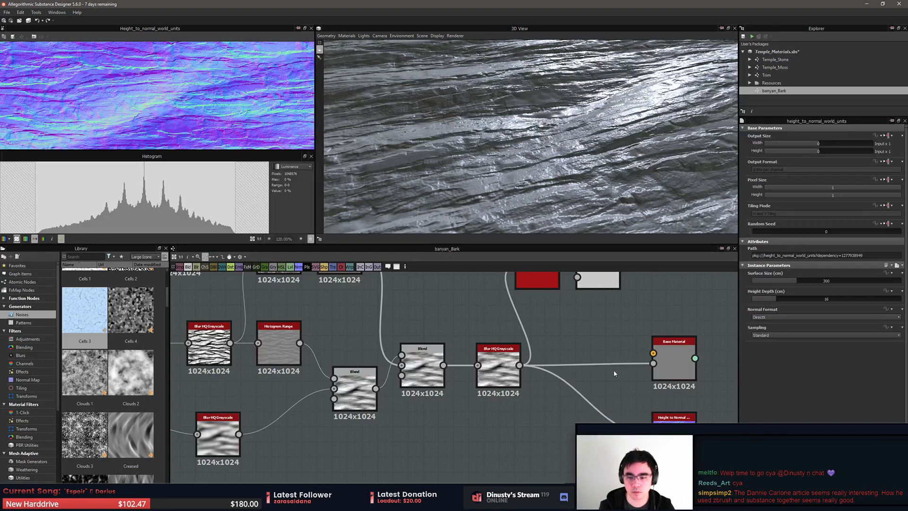
middle_drag(619, 368, 613, 367)
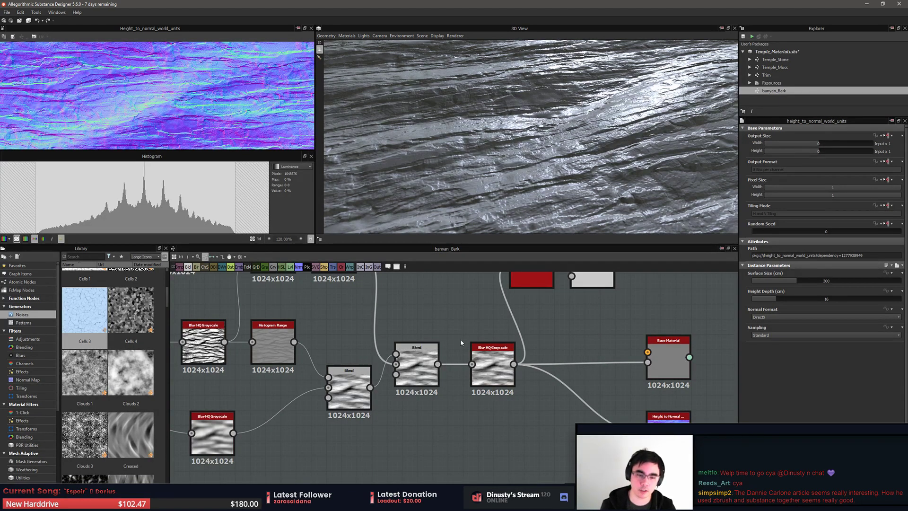
scroll(462, 338, down, 4)
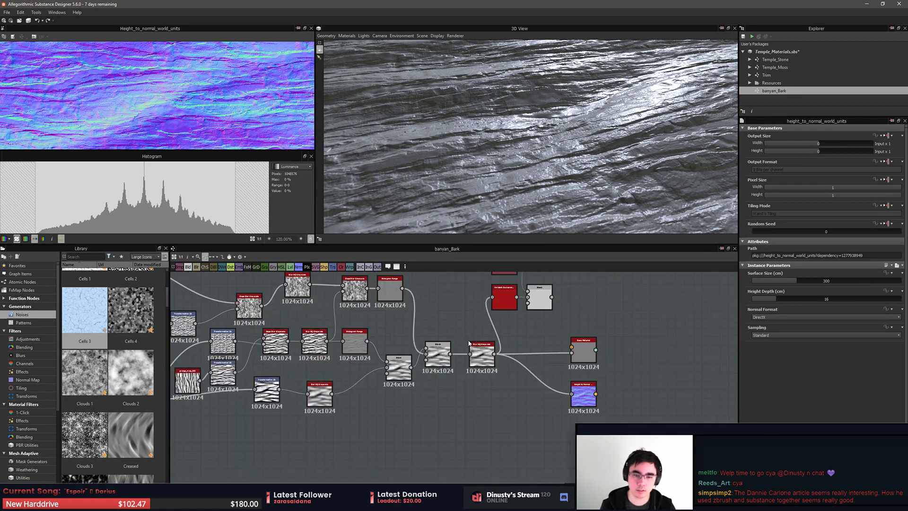
Open the Trim graph and examine its carved floral ornaments in the 3D view
double_click(769, 75)
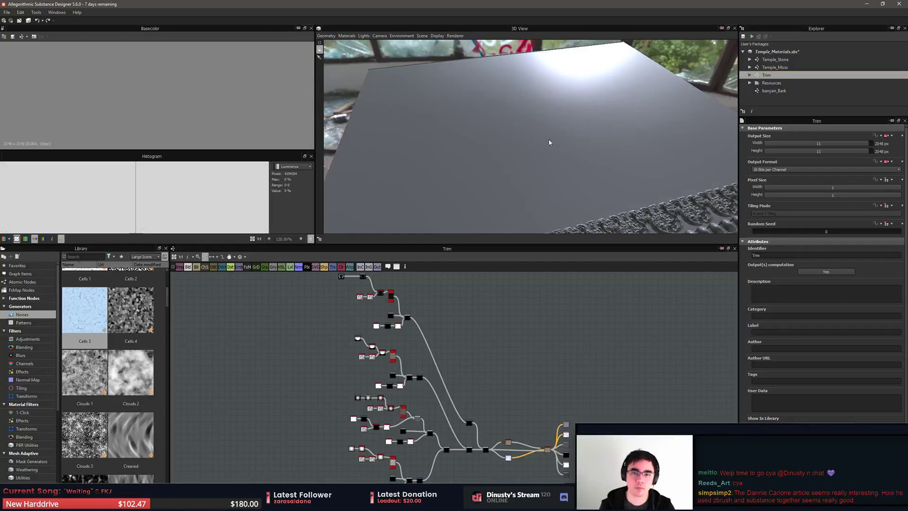
drag(636, 217, 526, 171)
scroll(531, 172, up, 4)
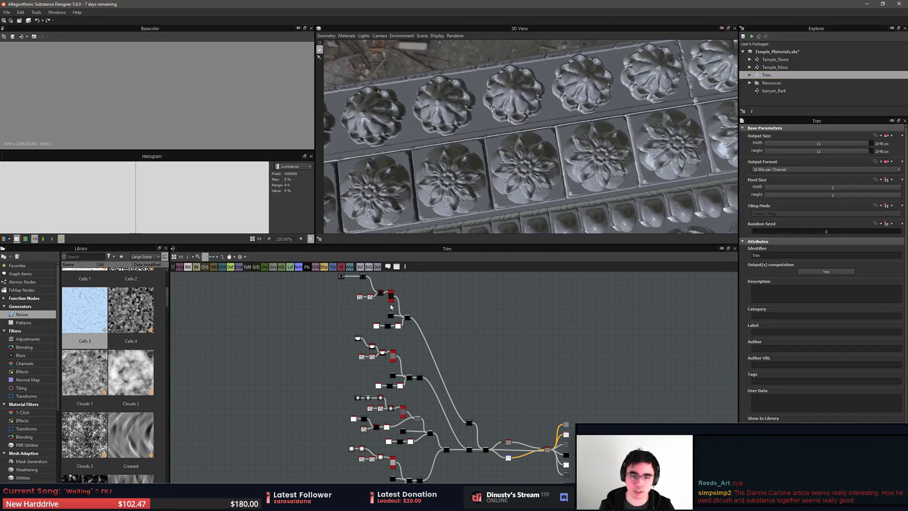
Preview the Detail01 bitmap and the Tile Sampler node that repeats the ornament
scroll(390, 307, up, 5)
double_click(415, 310)
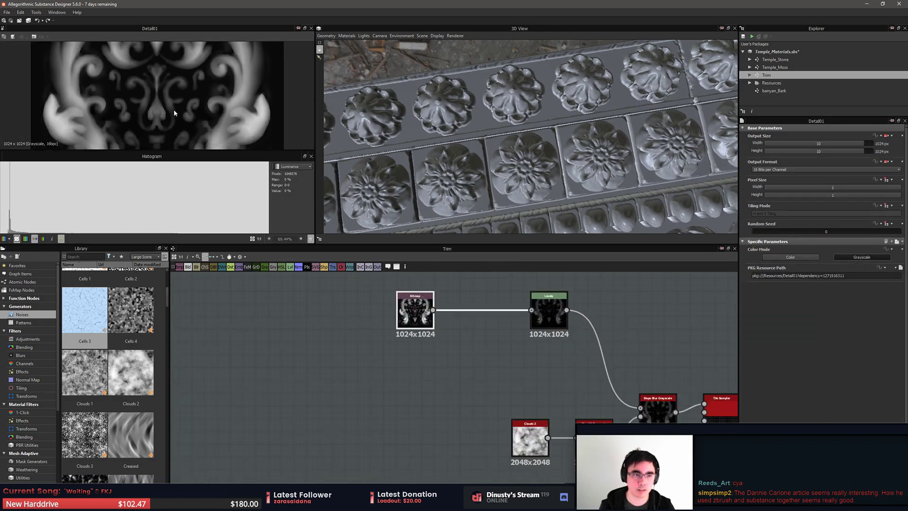
scroll(174, 113, down, 4)
middle_drag(457, 370, 384, 346)
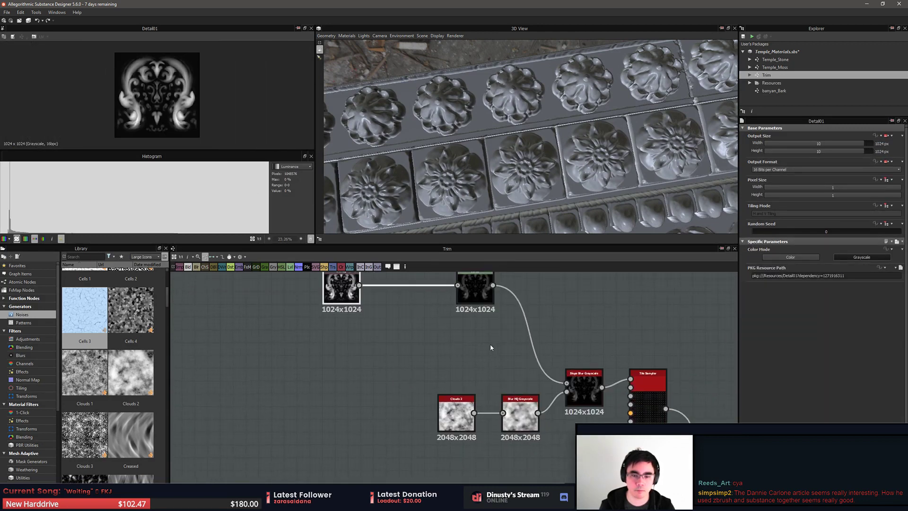
middle_drag(492, 346, 299, 313)
click(459, 365)
double_click(470, 365)
scroll(189, 126, up, 4)
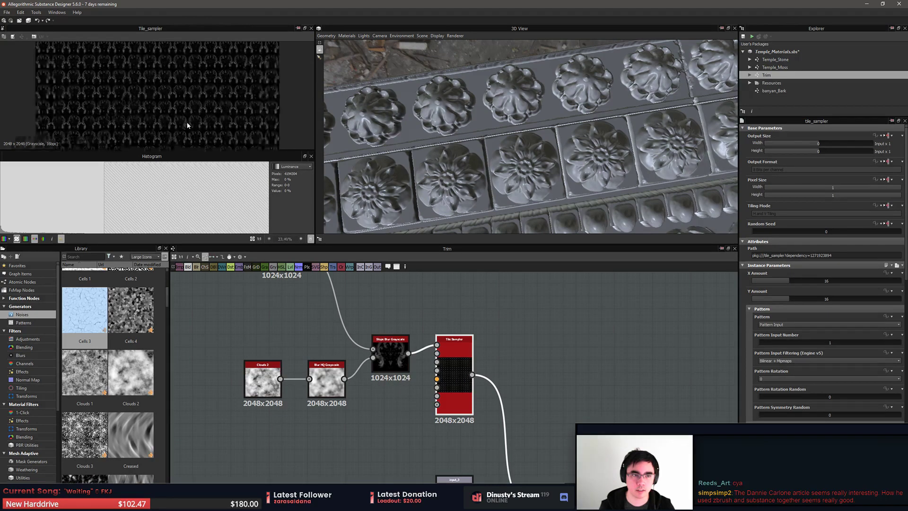
Preview the output of the Blend node that masks the tiled ornament into a strip
middle_drag(530, 325, 379, 209)
double_click(412, 393)
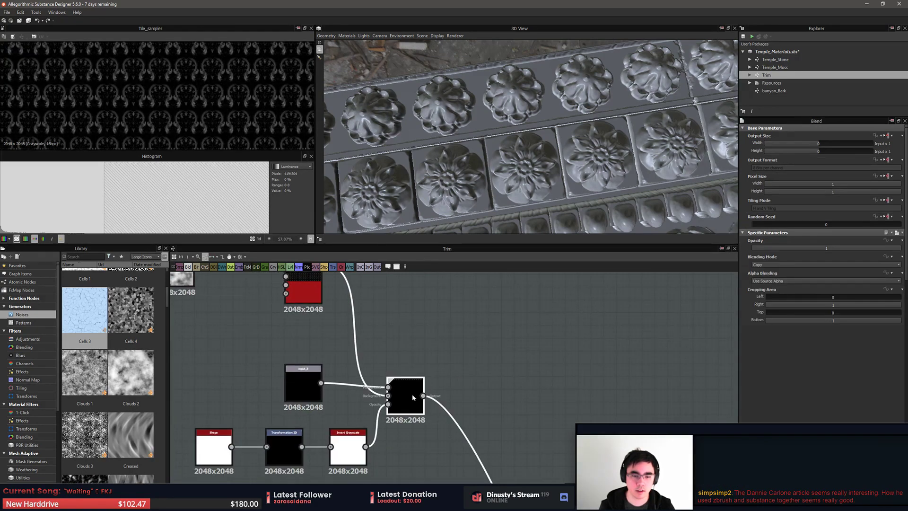
middle_drag(468, 375, 500, 370)
scroll(206, 131, down, 2)
scroll(208, 128, down, 5)
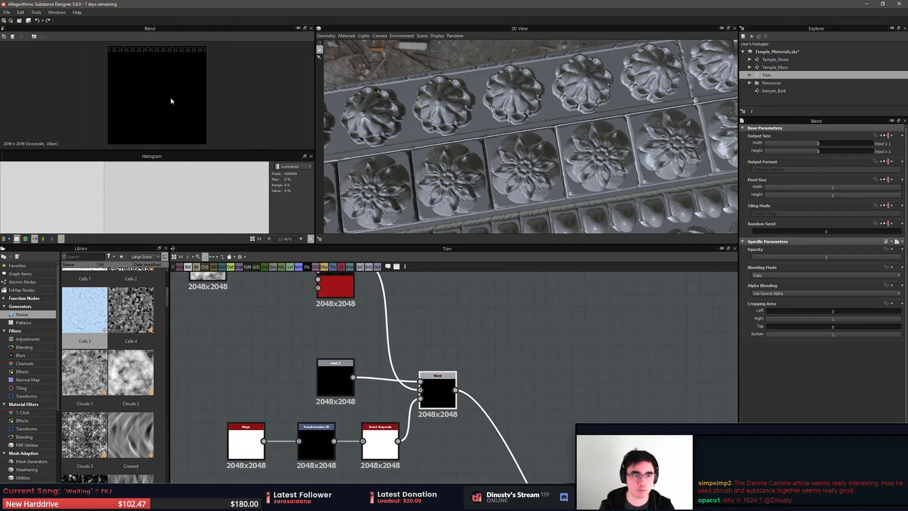
middle_drag(523, 422, 496, 279)
Examine the trim's ornament rows in 3D and review the Trim graph through to its Base Material and output nodes
drag(496, 142, 517, 168)
scroll(532, 154, down, 5)
scroll(567, 151, down, 2)
scroll(567, 133, up, 3)
scroll(564, 115, up, 3)
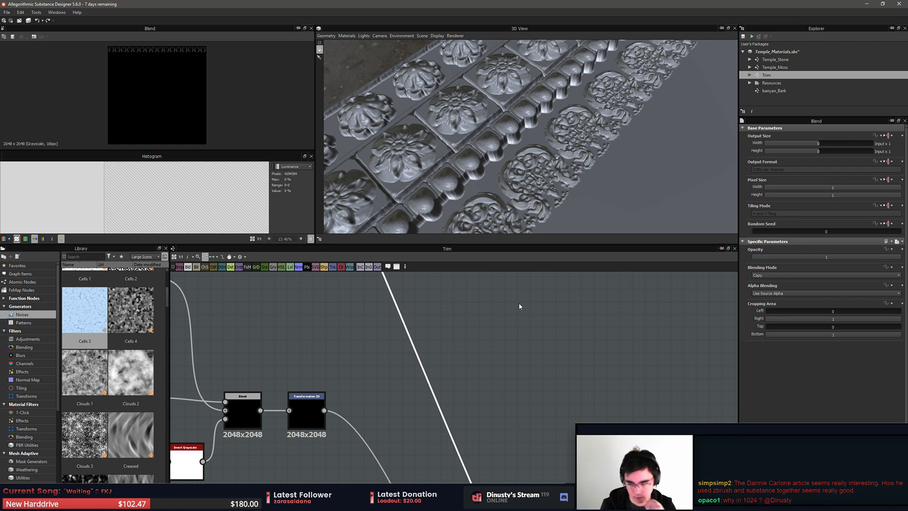
scroll(544, 314, down, 5)
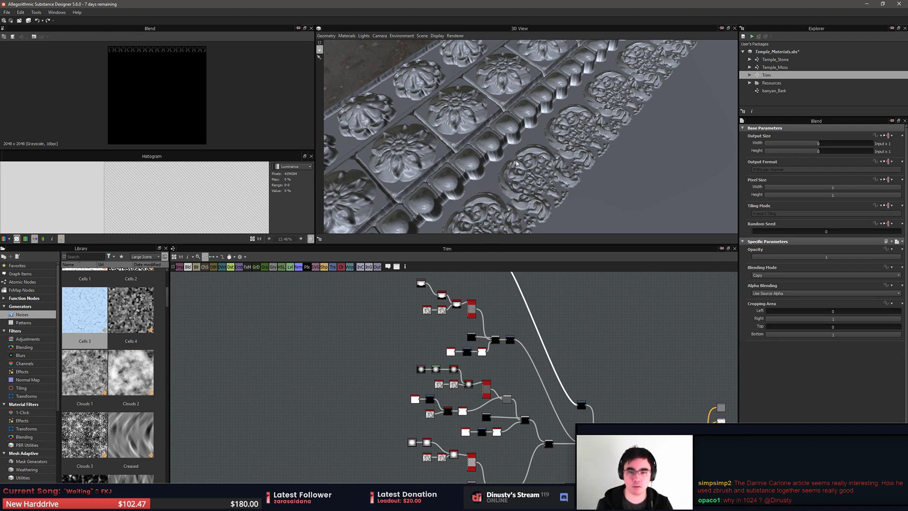
click(615, 312)
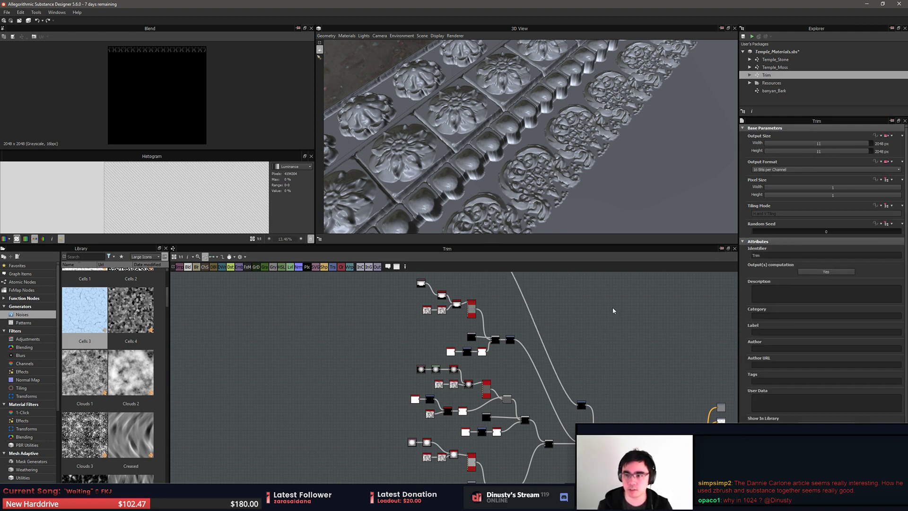
middle_drag(635, 365, 498, 295)
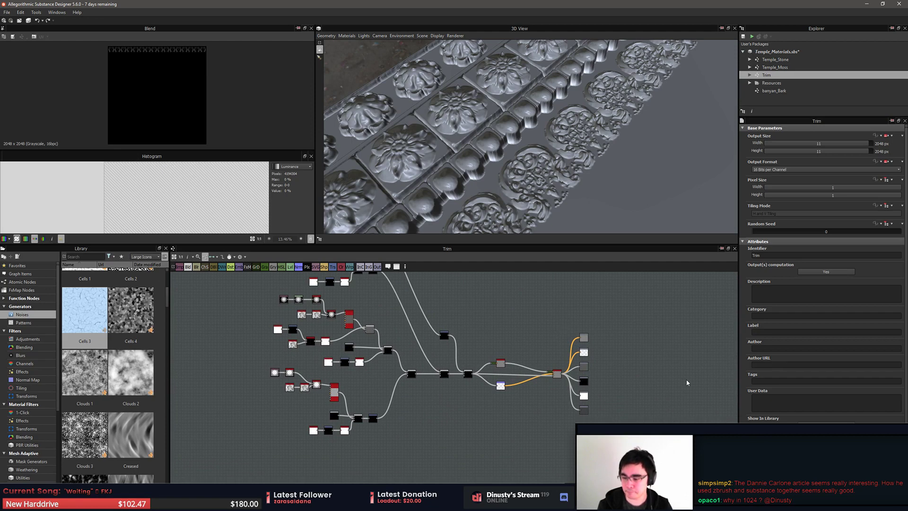
middle_drag(686, 382, 685, 376)
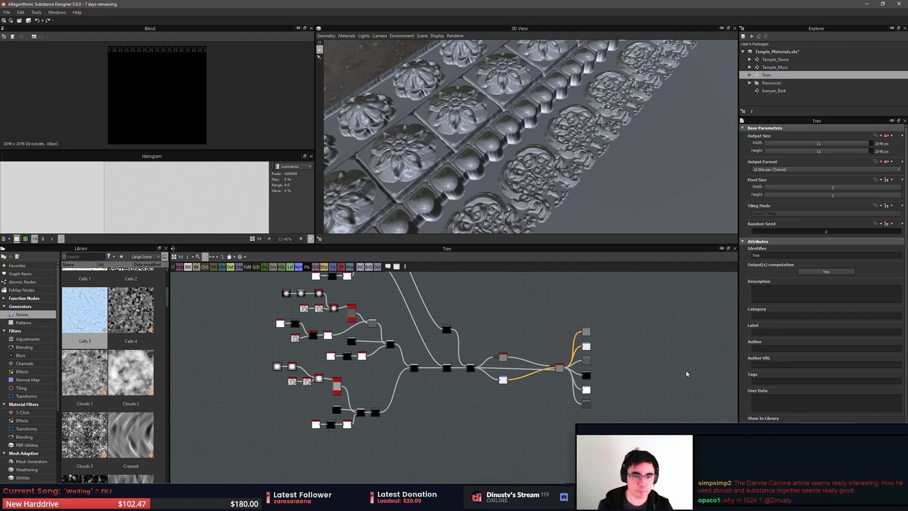
scroll(615, 376, up, 5)
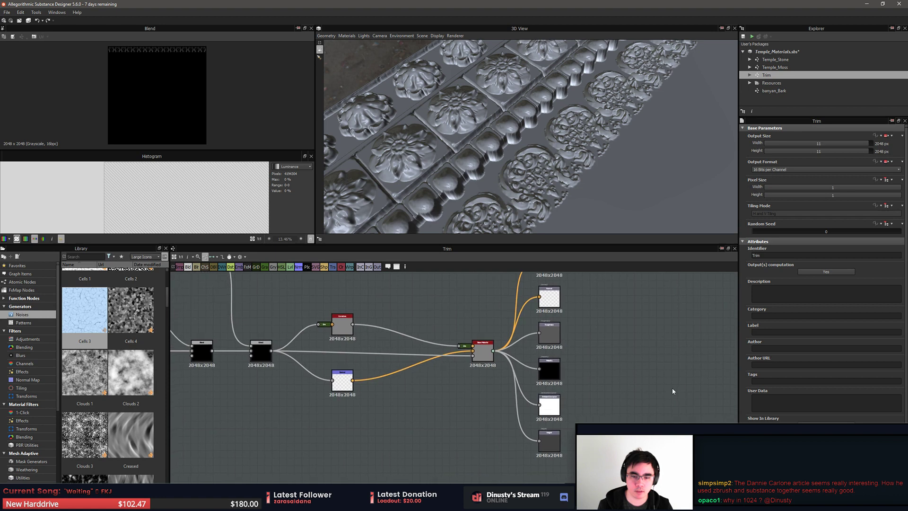
scroll(672, 387, down, 6)
Reopen the banyan_Bark graph and frame its bark and cell-pattern networks
click(776, 91)
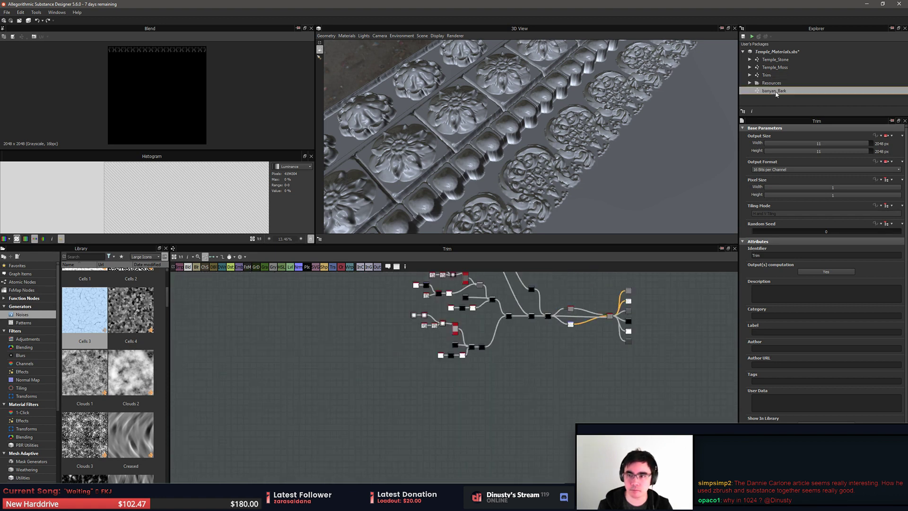
double_click(776, 91)
scroll(603, 404, up, 2)
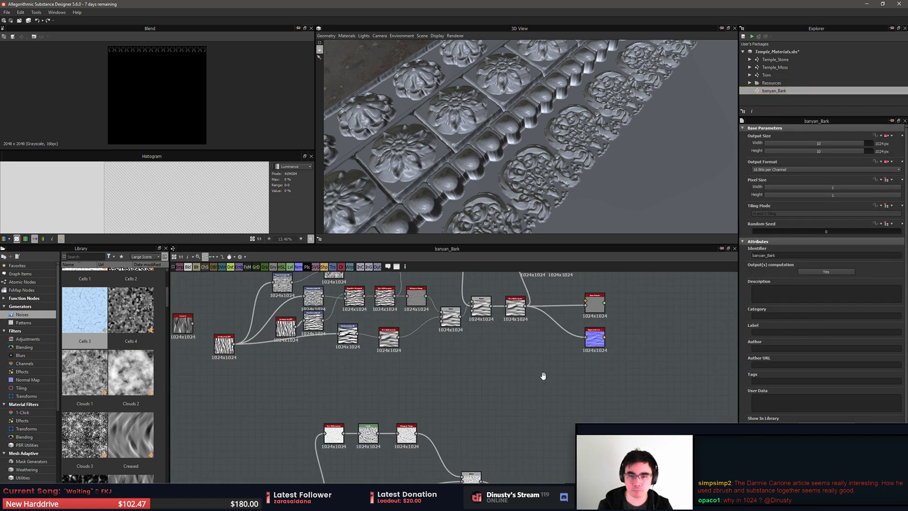
Try the OpenGL normal format on the Height to Normal World Units node and examine the bark in 3D and in the normal map
middle_drag(543, 376, 548, 357)
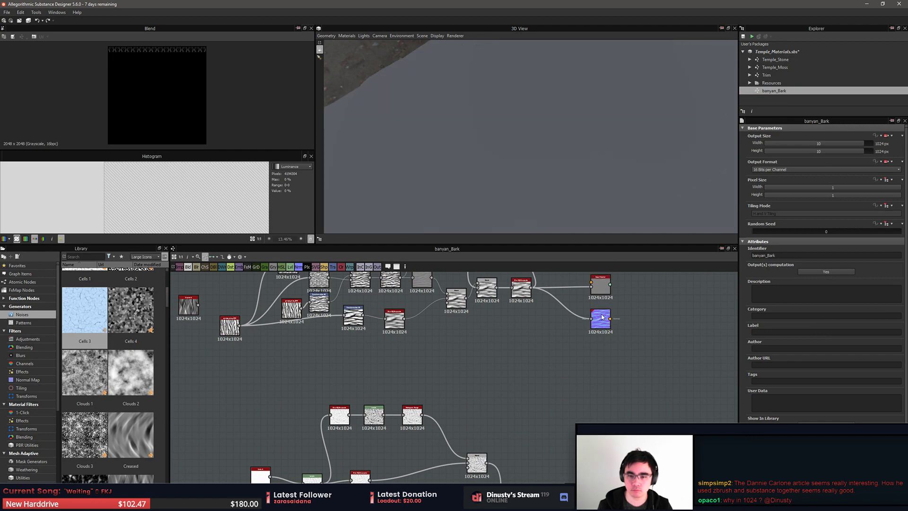
click(603, 313)
click(676, 273)
drag(594, 150, 568, 145)
scroll(589, 128, down, 4)
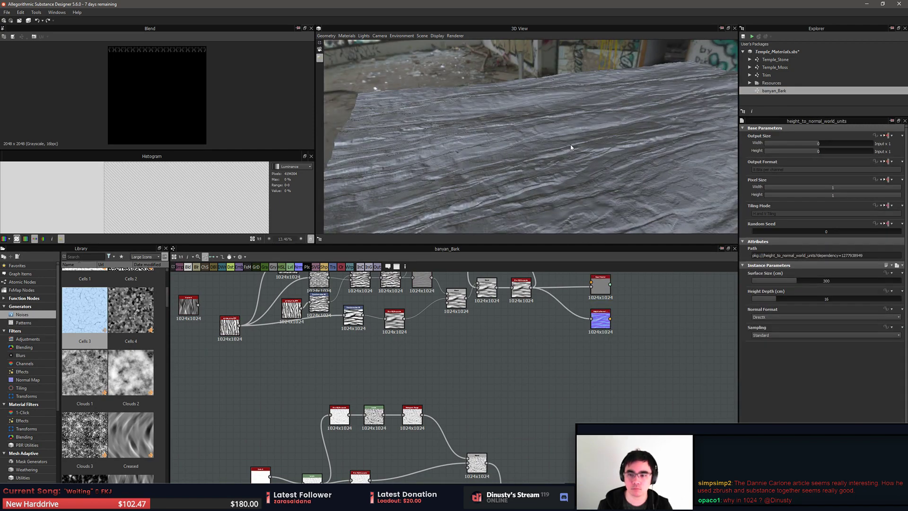
click(784, 317)
click(779, 323)
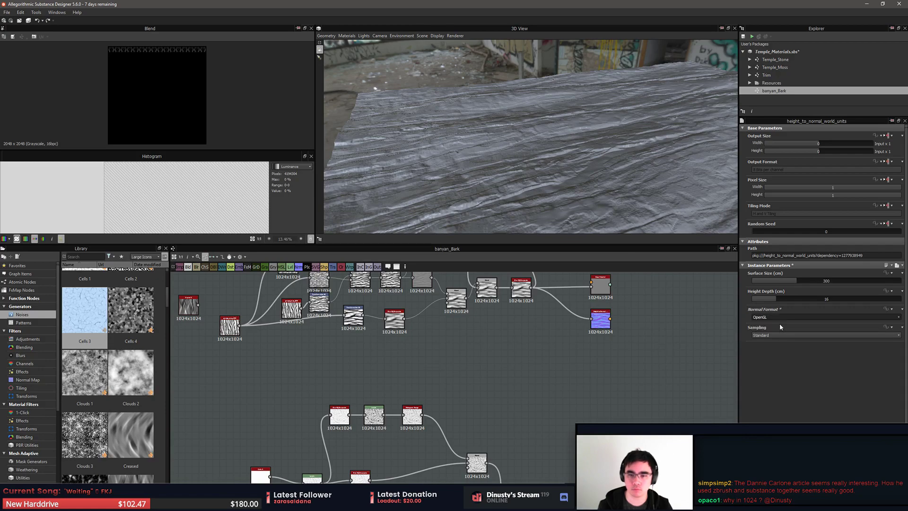
mouse_move(605, 172)
mouse_down()
mouse_move(596, 214)
mouse_move(582, 182)
mouse_move(600, 182)
mouse_up()
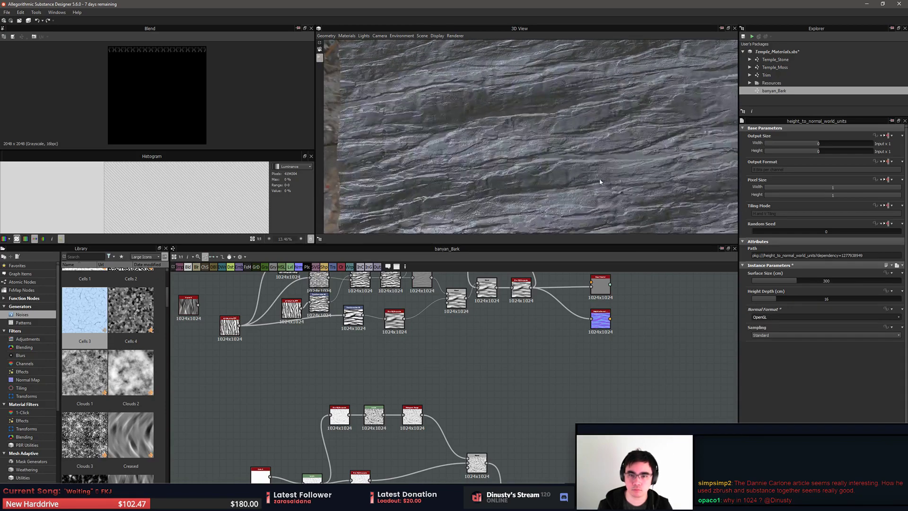
double_click(592, 324)
scroll(165, 111, up, 6)
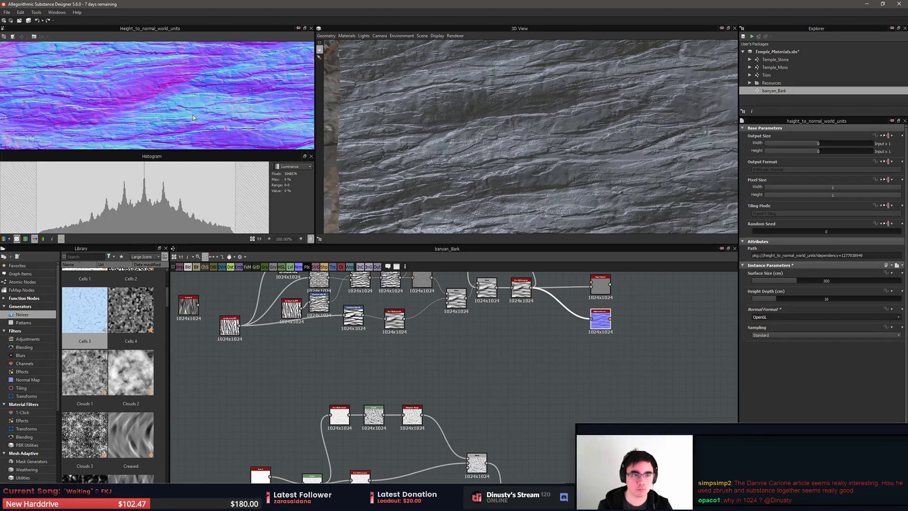
middle_drag(216, 115, 241, 123)
Return the node's normal format to DirectX and check the bark's relief in 3D
click(787, 316)
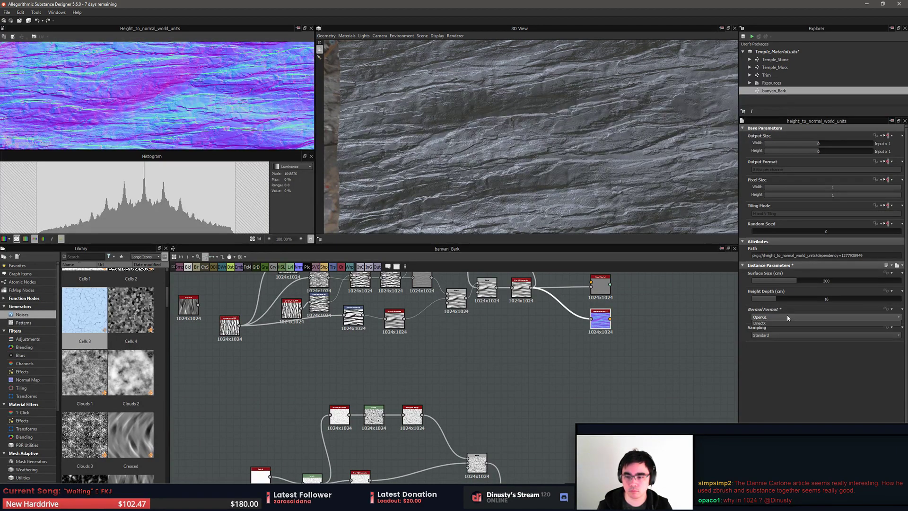
click(782, 326)
drag(565, 204, 645, 298)
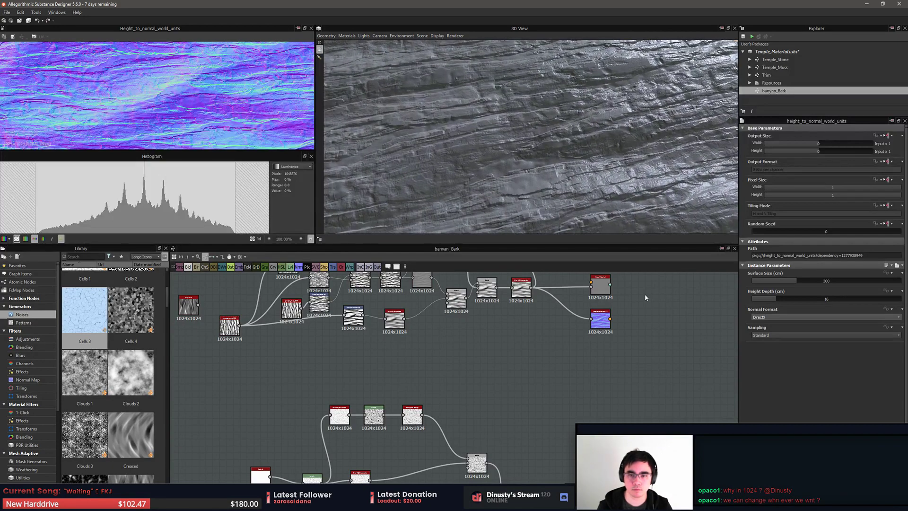
Set the banyan_Bark graph's output width and height to 2048 px
middle_drag(593, 305, 594, 307)
scroll(594, 308, up, 1)
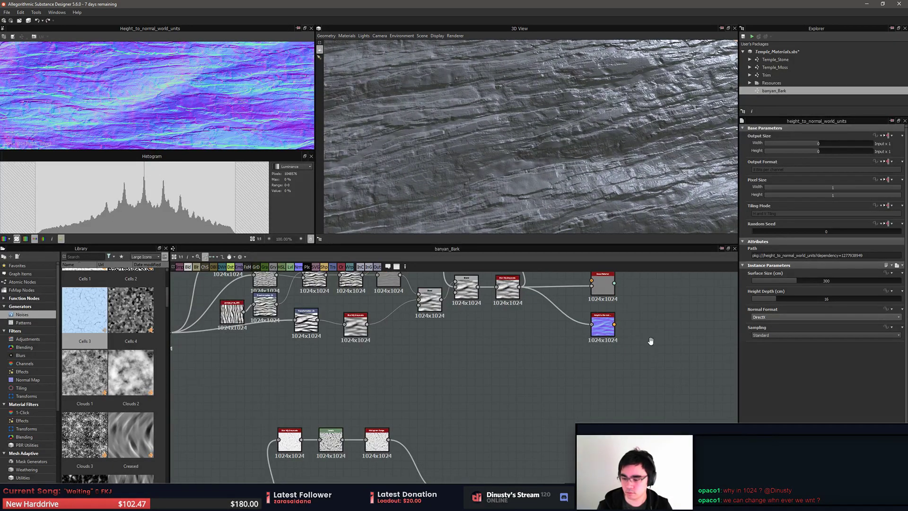
middle_drag(651, 341, 618, 395)
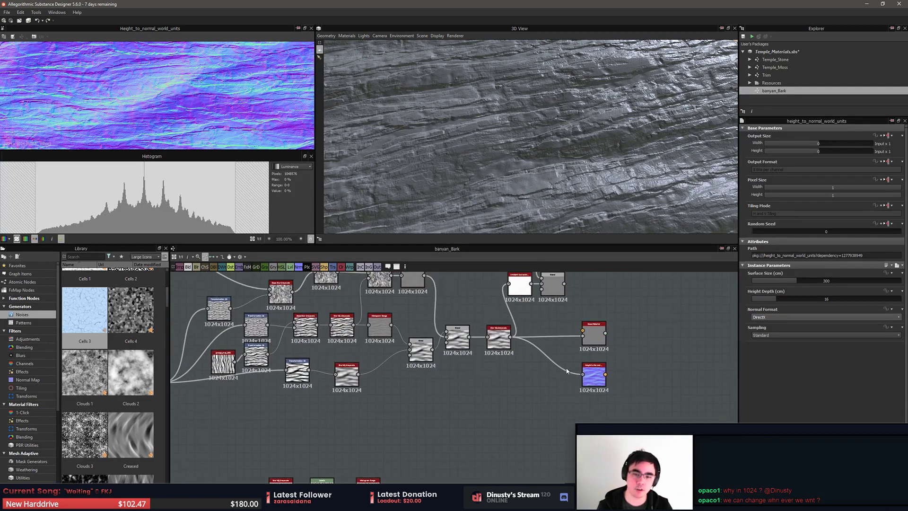
click(553, 320)
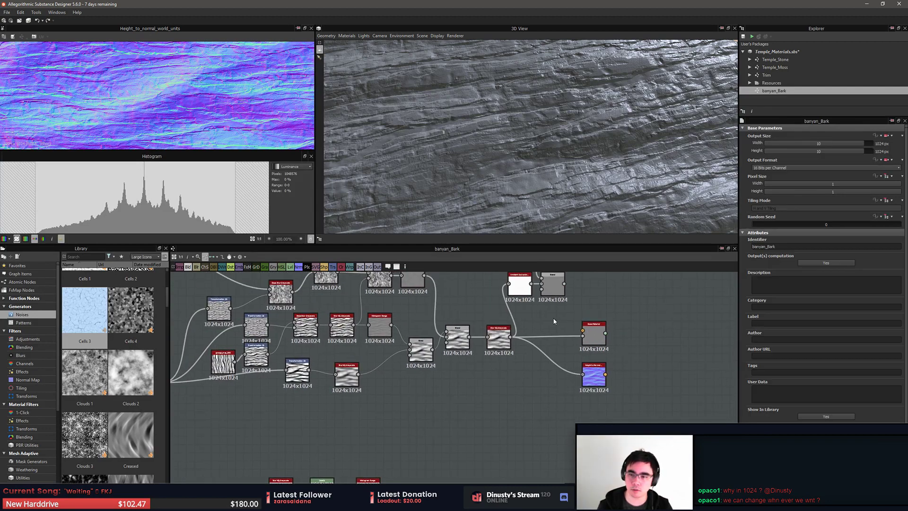
click(867, 144)
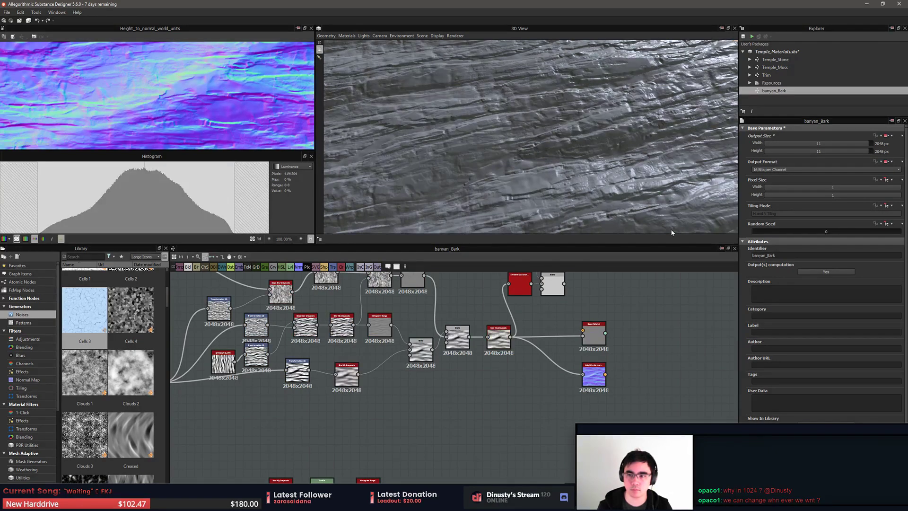
middle_drag(645, 304, 717, 326)
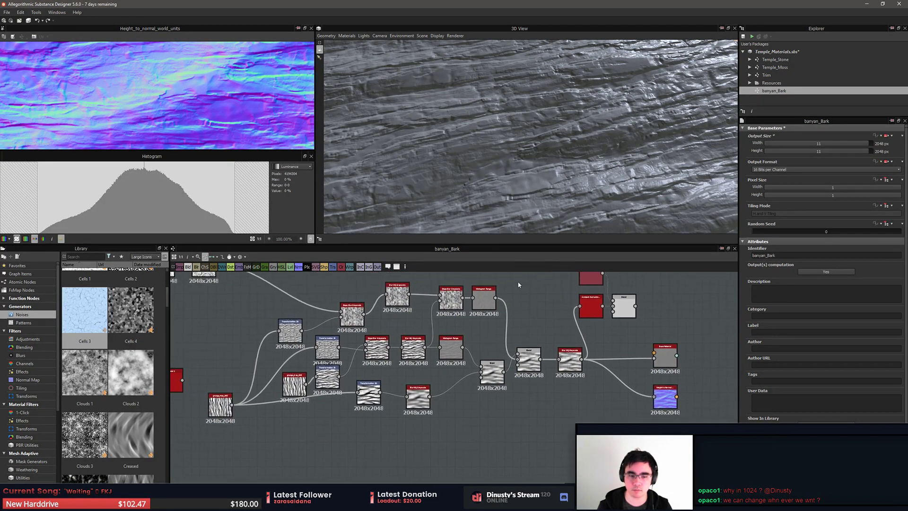
middle_drag(504, 287, 580, 298)
click(6, 13)
click(18, 22)
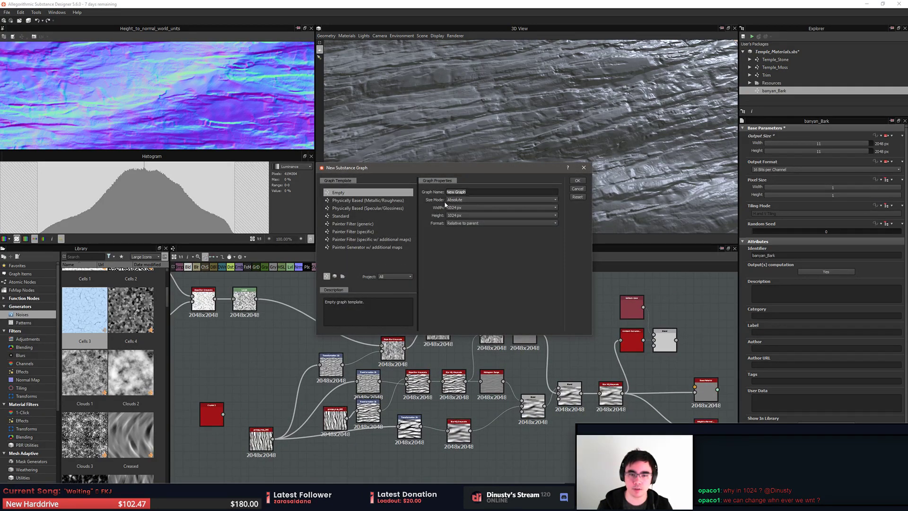
click(486, 199)
click(485, 210)
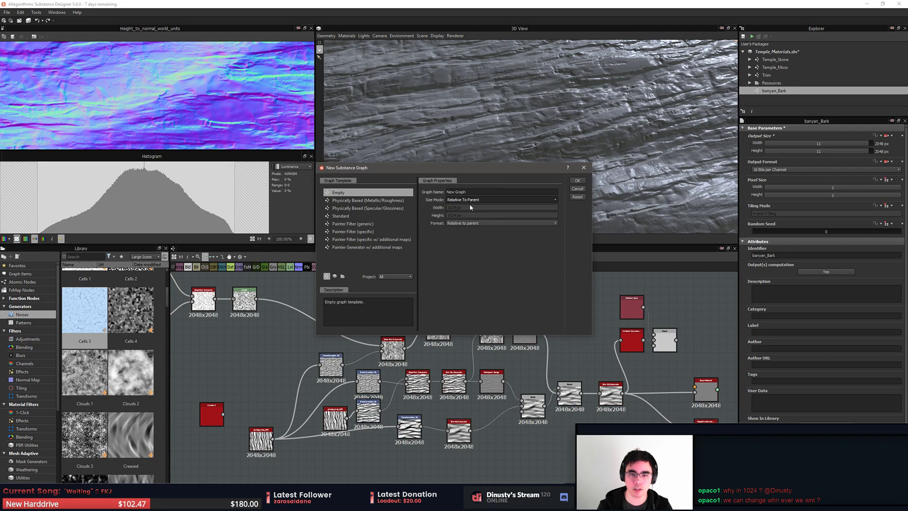
click(577, 189)
Set the Ambient Occlusion node's Height Depth to 0.06 and its Radius to 0.52, with the Blend node moved farther from it
middle_drag(704, 298, 641, 286)
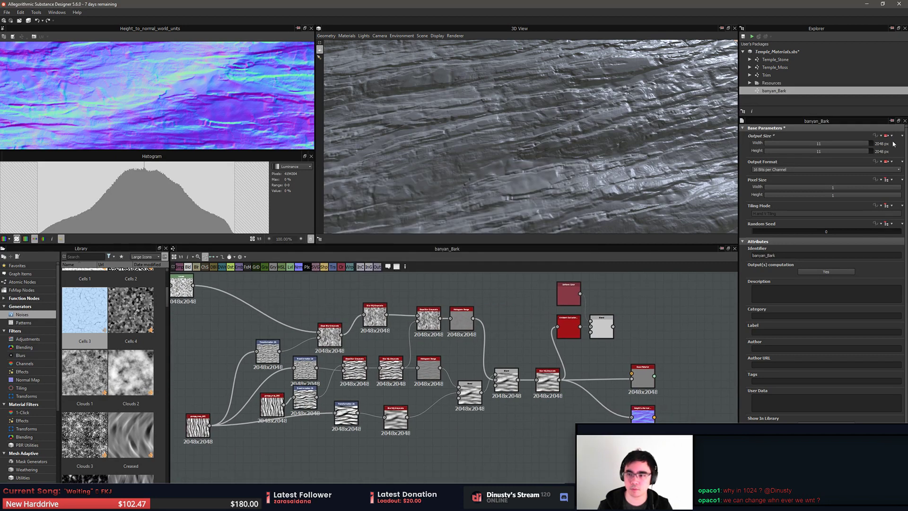
middle_drag(700, 331, 682, 331)
scroll(638, 351, up, 4)
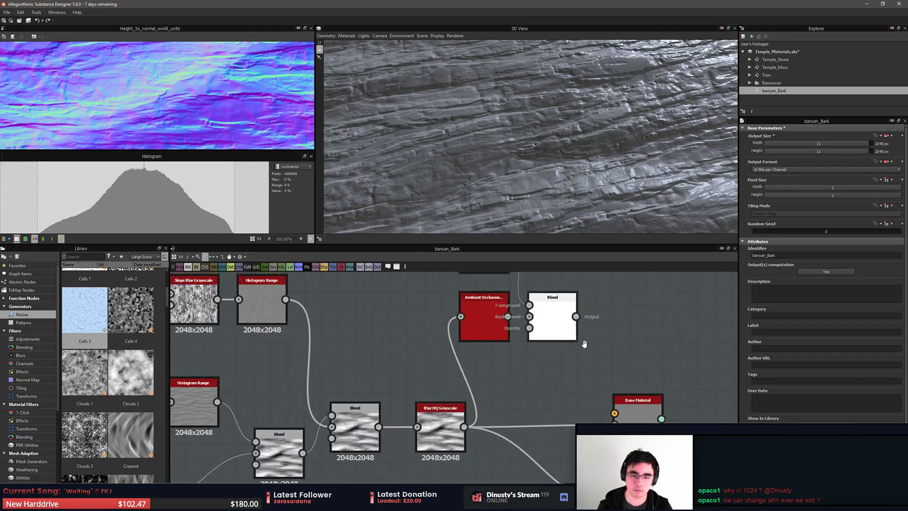
middle_drag(584, 345, 625, 414)
middle_drag(540, 390, 534, 365)
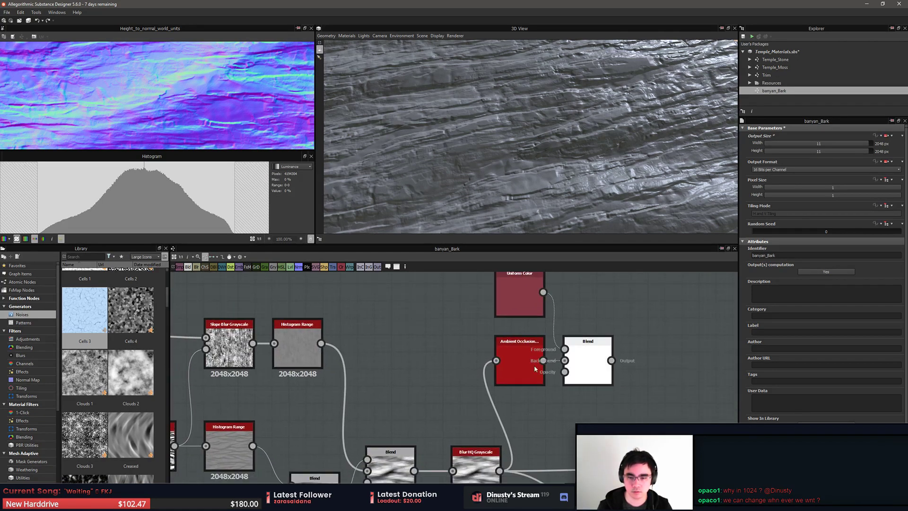
click(515, 372)
middle_drag(594, 360, 548, 332)
drag(547, 332, 582, 332)
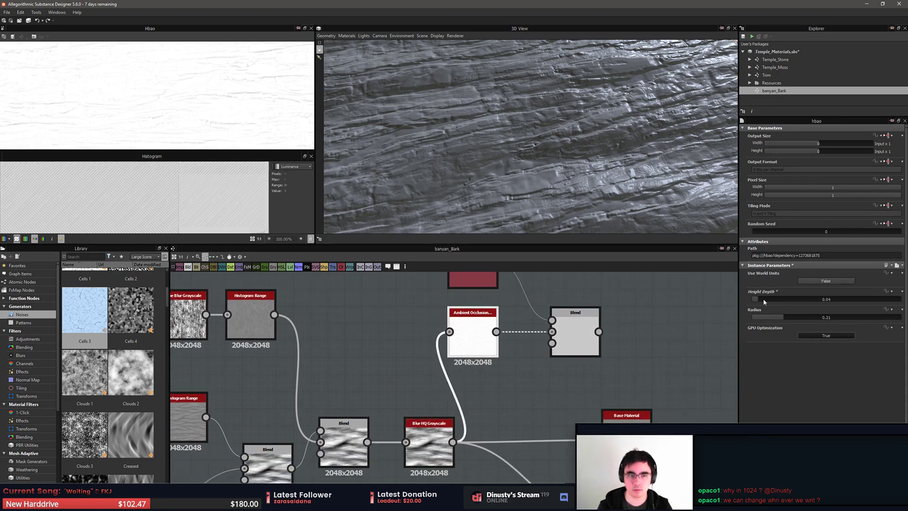
mouse_move(765, 300)
mouse_down()
mouse_move(776, 298)
mouse_move(761, 299)
mouse_up()
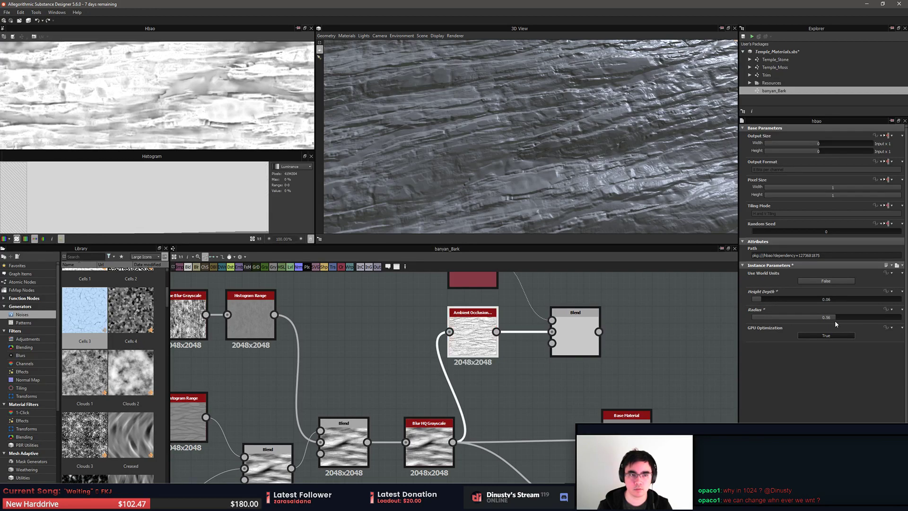
drag(835, 321, 830, 322)
Preview the Blend node that combines the uniform color with the ambient occlusion, and examine the bark surface in 3D
middle_drag(653, 332, 644, 364)
click(570, 386)
double_click(570, 387)
right_drag(557, 367, 549, 205)
click(564, 209)
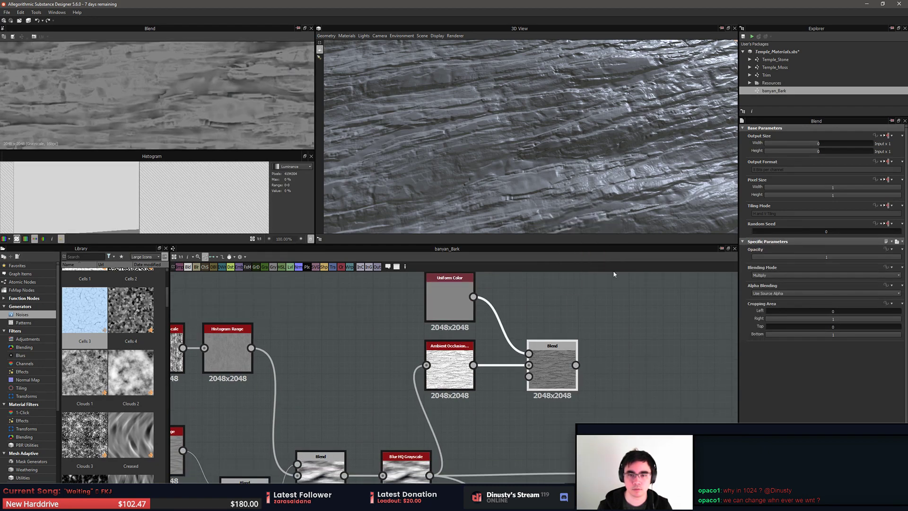
drag(556, 151, 575, 187)
middle_drag(665, 329, 669, 298)
scroll(630, 357, down, 5)
middle_drag(629, 357, 691, 390)
click(583, 325)
click(620, 400)
middle_drag(620, 399, 640, 342)
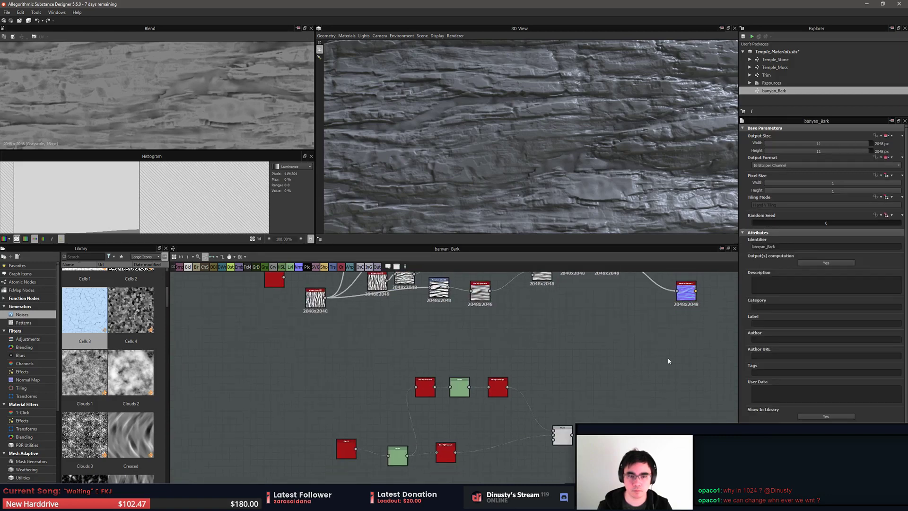
Save the Temple_Materials package
key(space)
click(555, 353)
key(space)
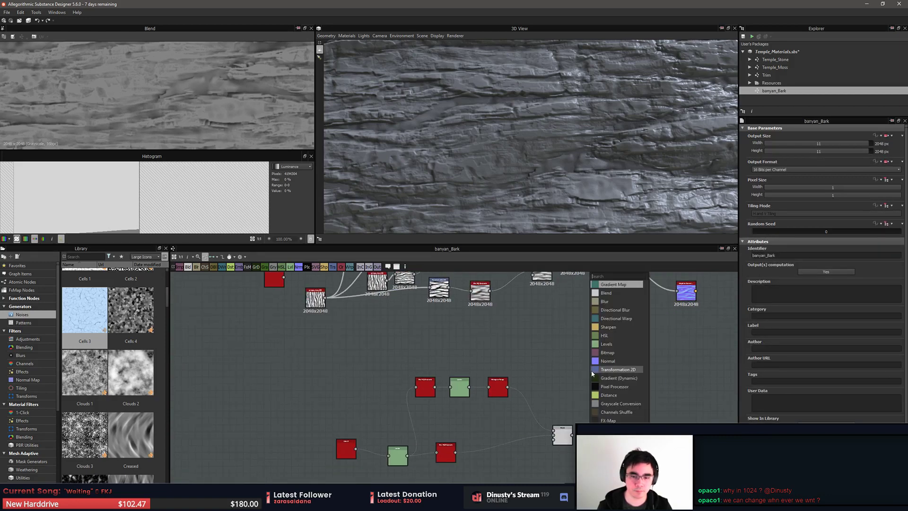
click(501, 344)
key(ctrl+s)
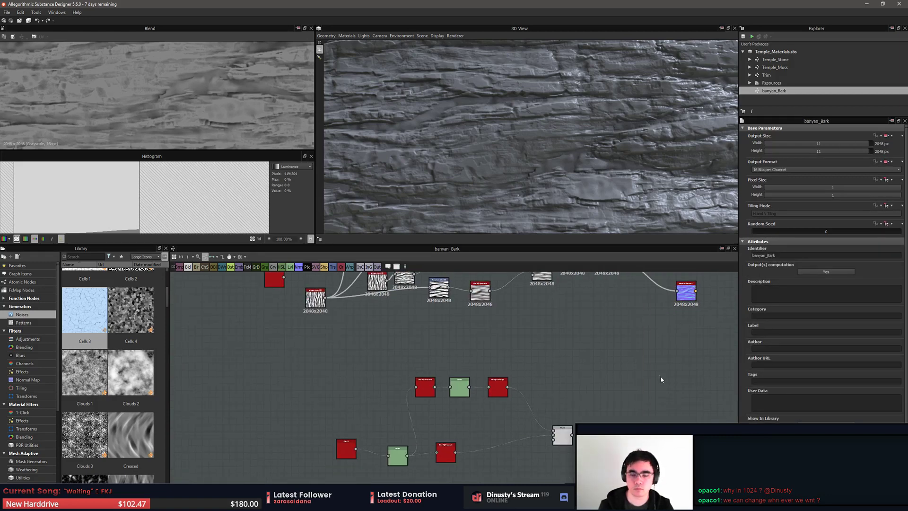
key(space)
text(sl)
click(584, 353)
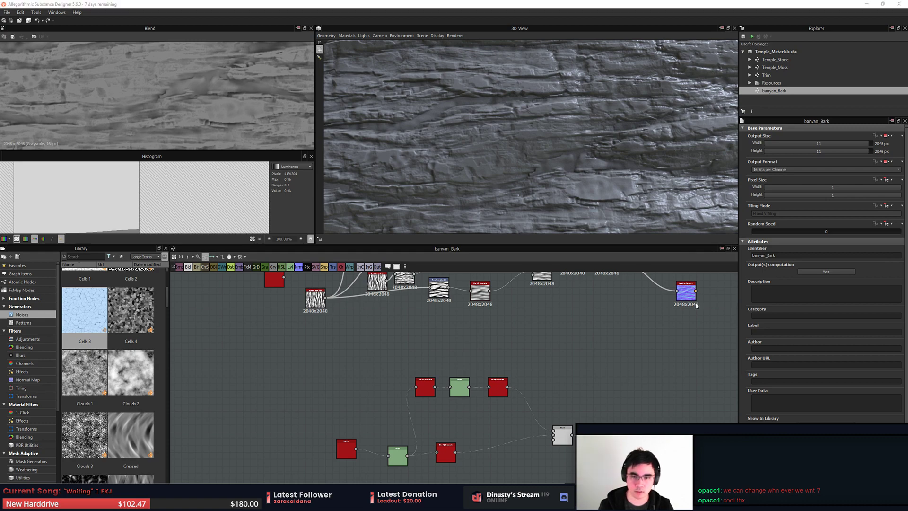
click(612, 385)
key(f)
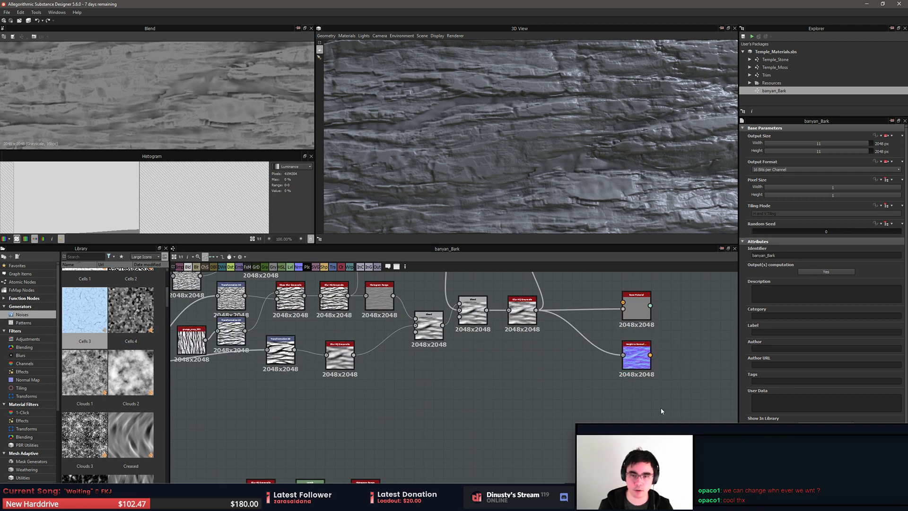
middle_drag(662, 410, 660, 427)
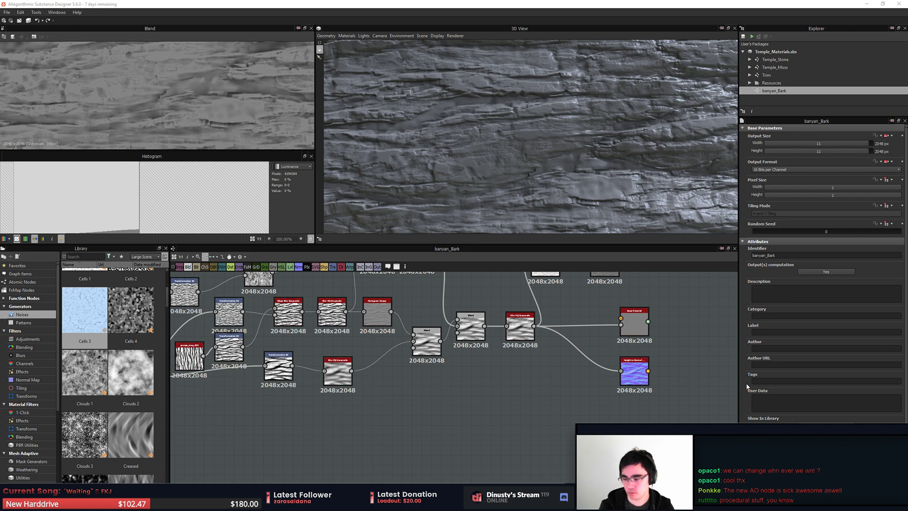
Check the blended ambient occlusion, and set the Ambient Occlusion node's Radius to 0.72
drag(544, 172, 509, 191)
scroll(201, 89, down, 7)
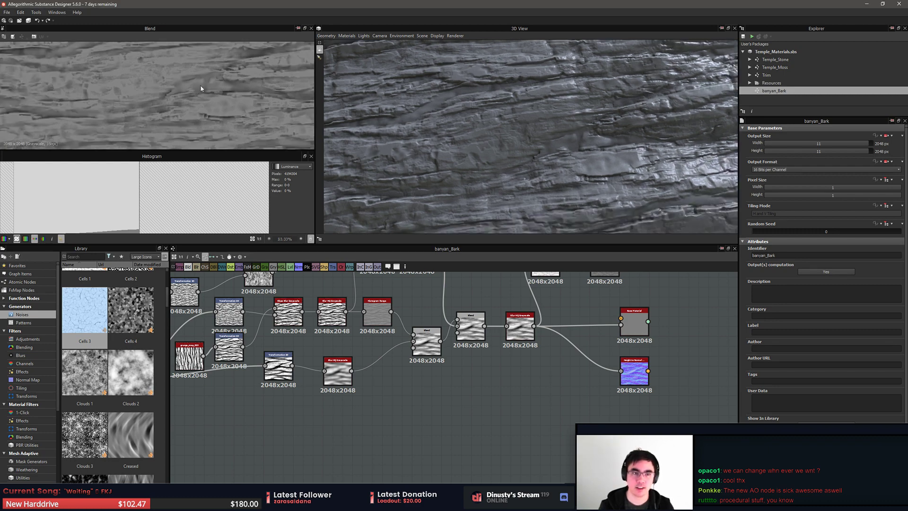
scroll(194, 94, up, 6)
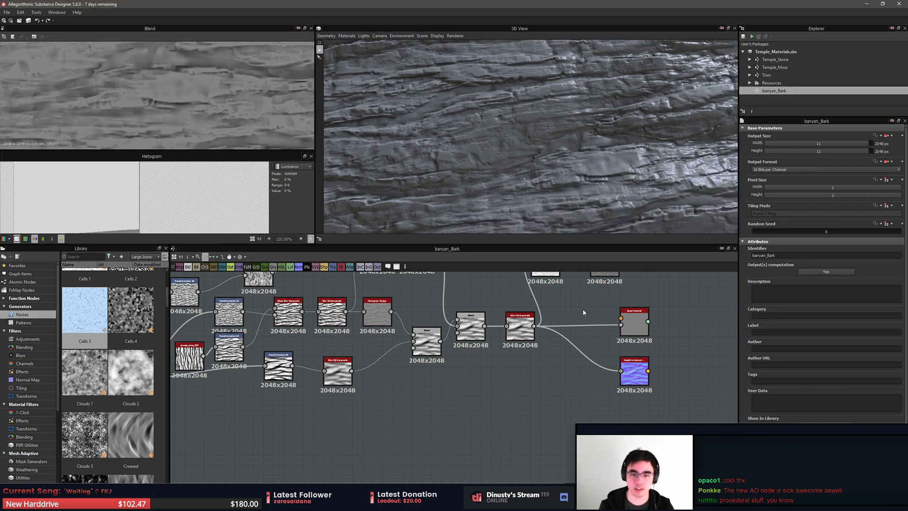
middle_drag(582, 308, 552, 361)
double_click(517, 324)
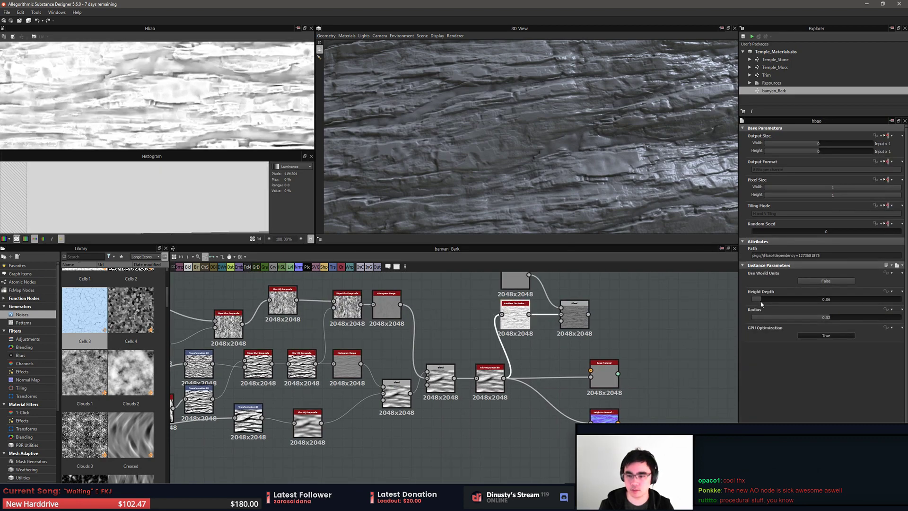
drag(831, 318, 793, 316)
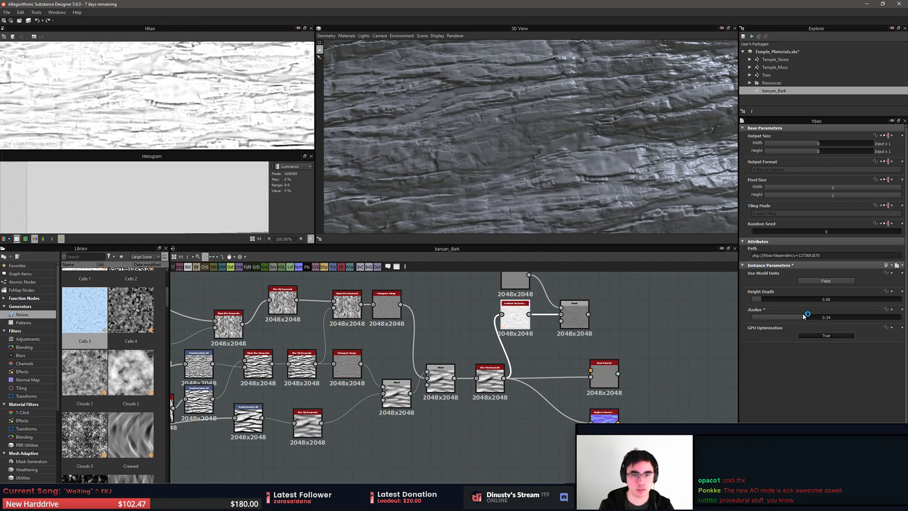
drag(794, 316, 888, 311)
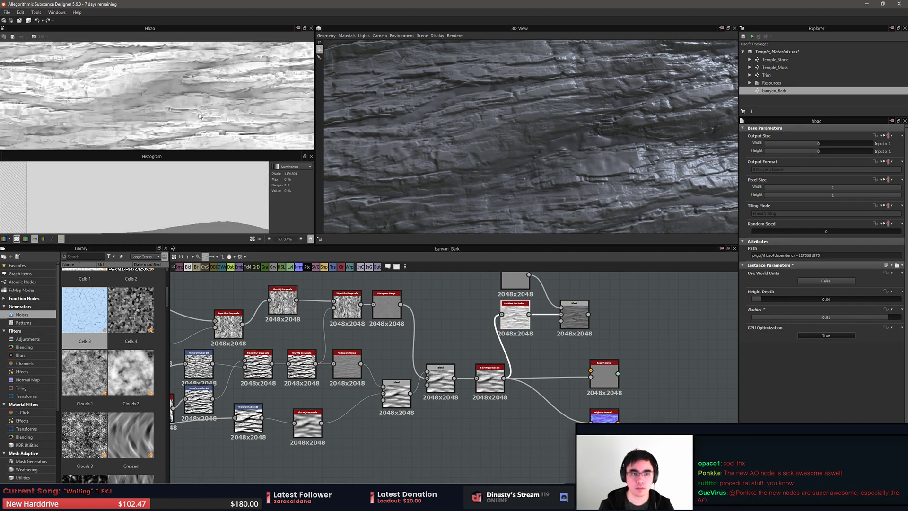
scroll(208, 106, down, 5)
scroll(196, 113, up, 3)
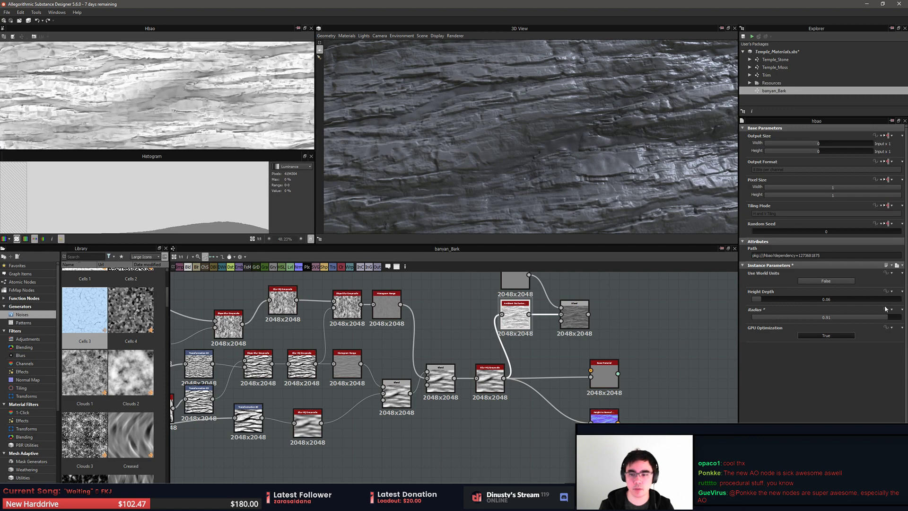
drag(886, 315, 859, 316)
Examine the whole bark plane in 3D and preview the Blur HQ Grayscale node that follows the lower Transformation 2D node
drag(587, 213, 562, 161)
scroll(562, 153, up, 3)
scroll(558, 174, down, 5)
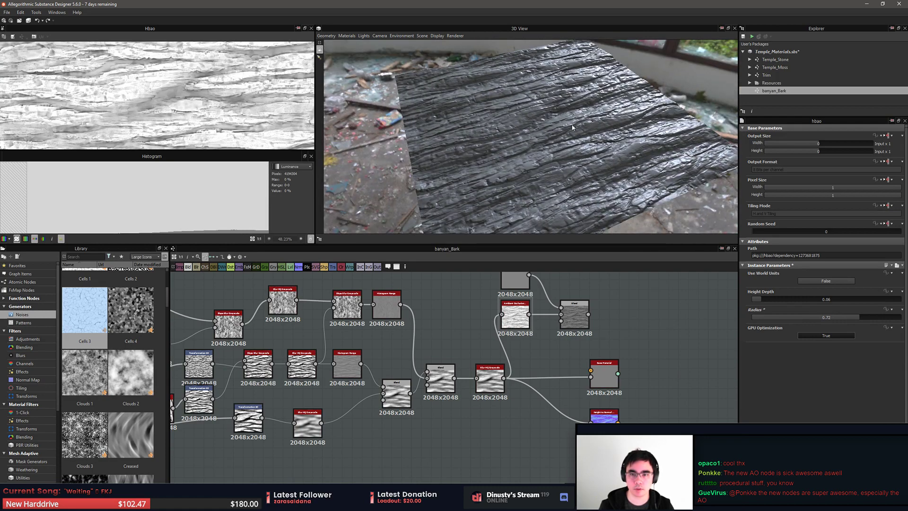
middle_drag(594, 335, 631, 345)
mouse_move(461, 338)
middle_down()
mouse_move(557, 346)
mouse_move(561, 313)
middle_up()
scroll(454, 470, up, 1)
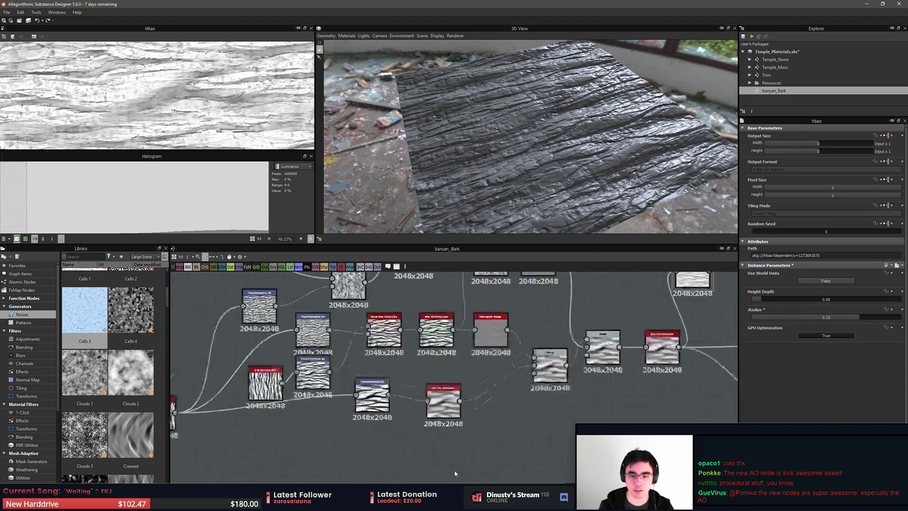
scroll(454, 468, up, 5)
double_click(435, 341)
middle_drag(436, 342, 493, 373)
scroll(493, 373, down, 1)
scroll(189, 86, down, 1)
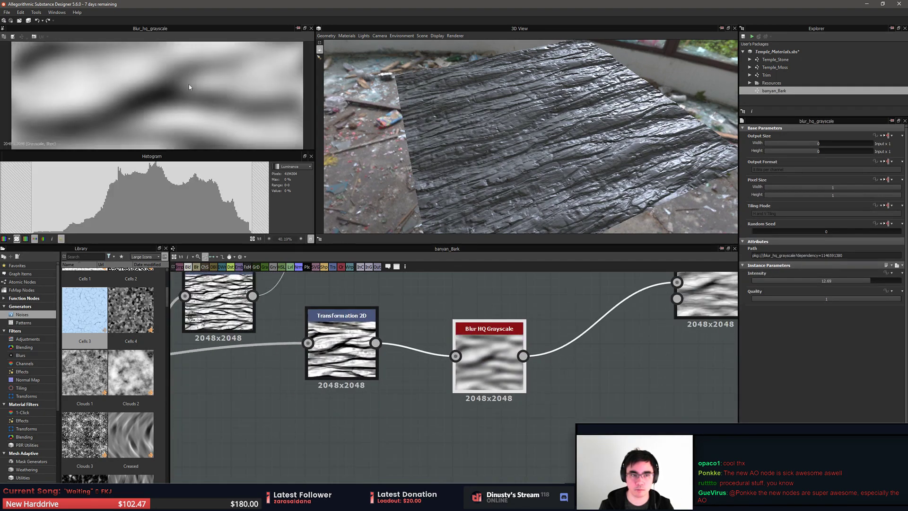
Hide the histogram and fit the whole blurred bark pattern in the 2D preview
scroll(189, 86, down, 6)
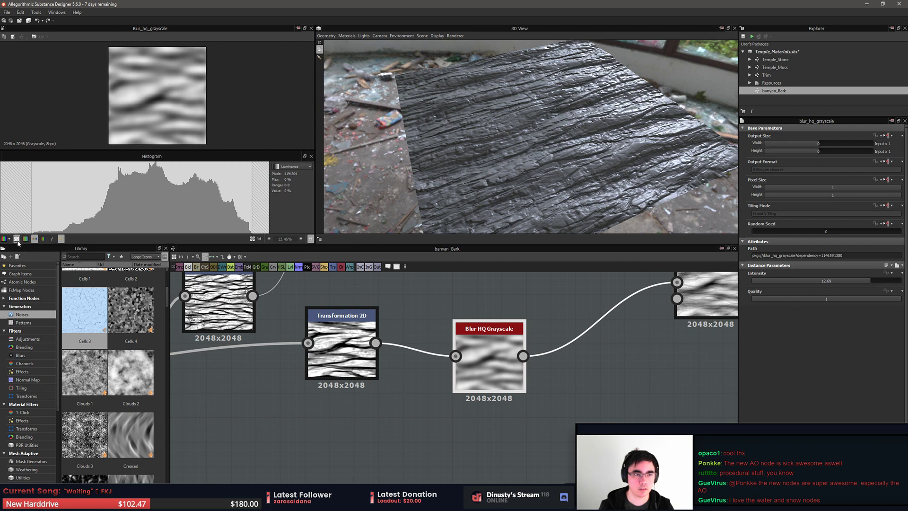
click(62, 241)
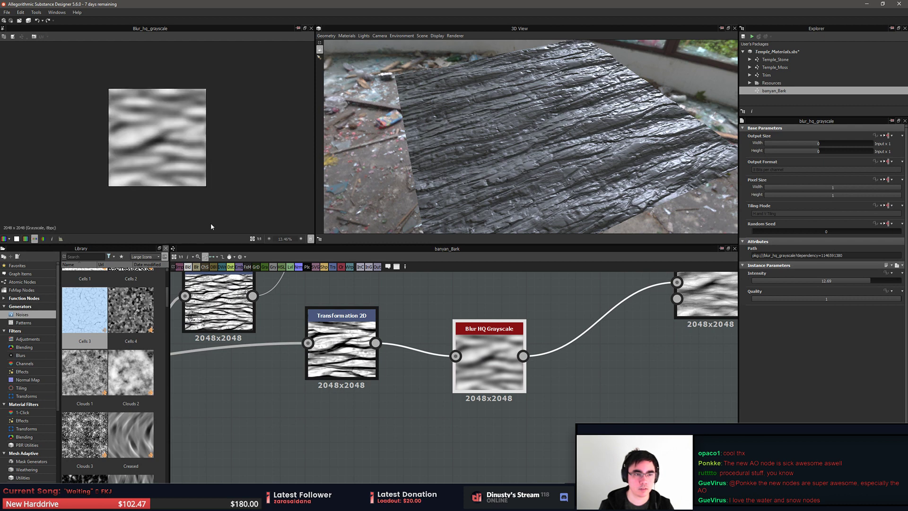
scroll(190, 168, up, 3)
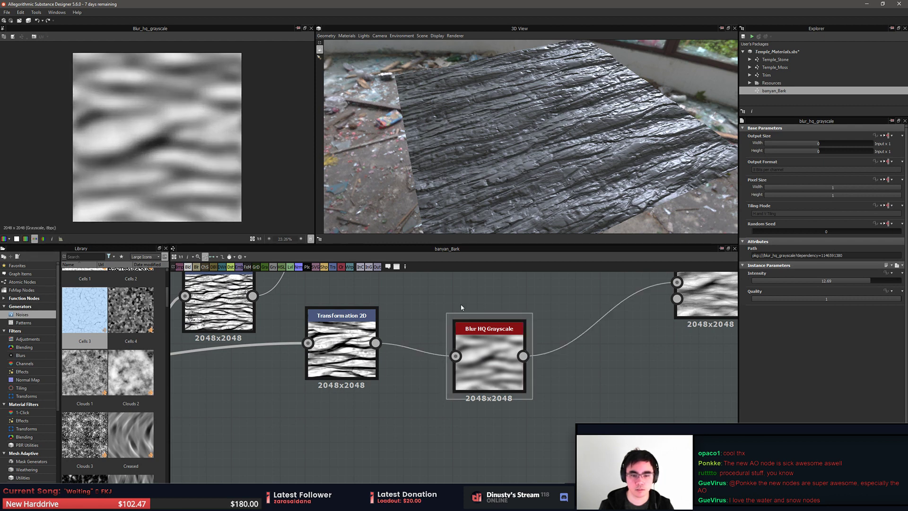
Duplicate the Transformation 2D node that feeds the Blur HQ Grayscale node and place the copy below the original
scroll(350, 359, down, 1)
middle_drag(350, 359, 501, 363)
double_click(501, 363)
drag(501, 363, 400, 436)
middle_drag(399, 436, 425, 396)
click(487, 410)
click(440, 394)
key(ctrl+d)
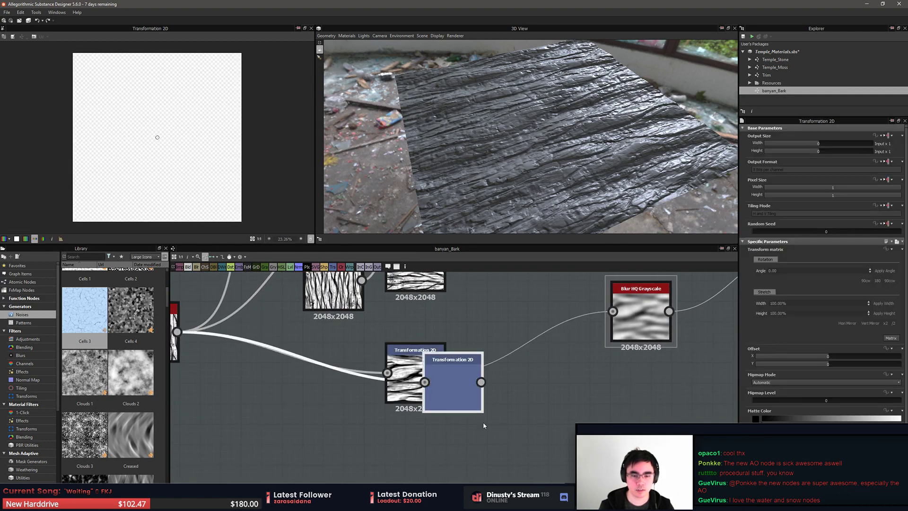
drag(483, 422, 492, 480)
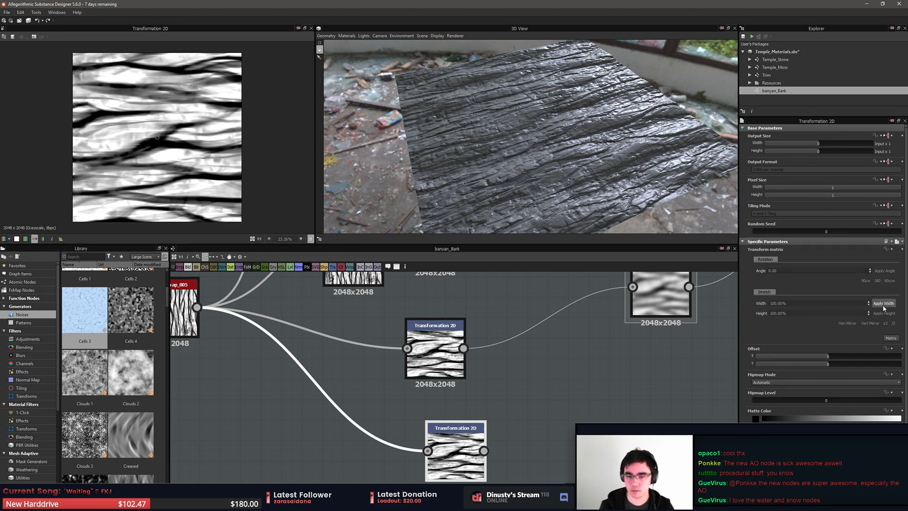
Set the duplicated Transformation 2D node's offset to X -0.1 and Y 0.25, and apply the /2 stretch
mouse_move(828, 358)
mouse_down()
mouse_move(866, 367)
mouse_move(814, 359)
mouse_up()
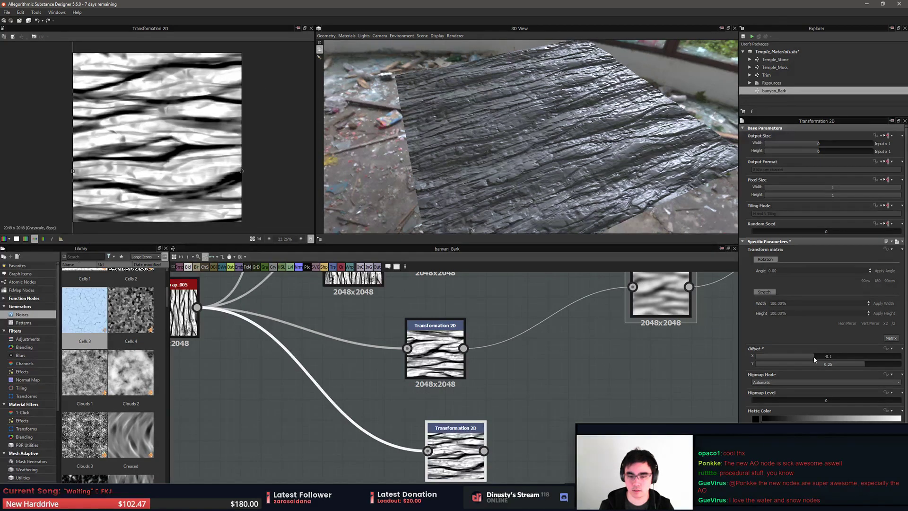
middle_drag(567, 370, 553, 362)
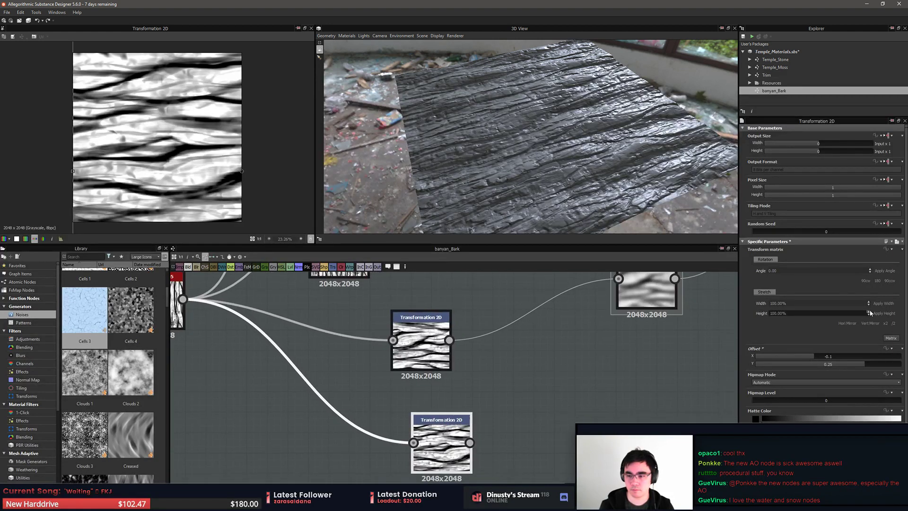
click(895, 324)
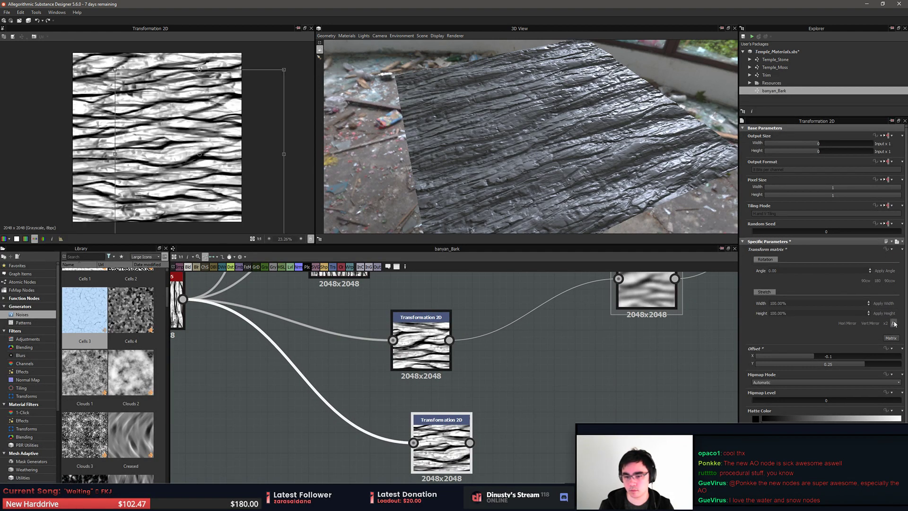
scroll(447, 445, up, 2)
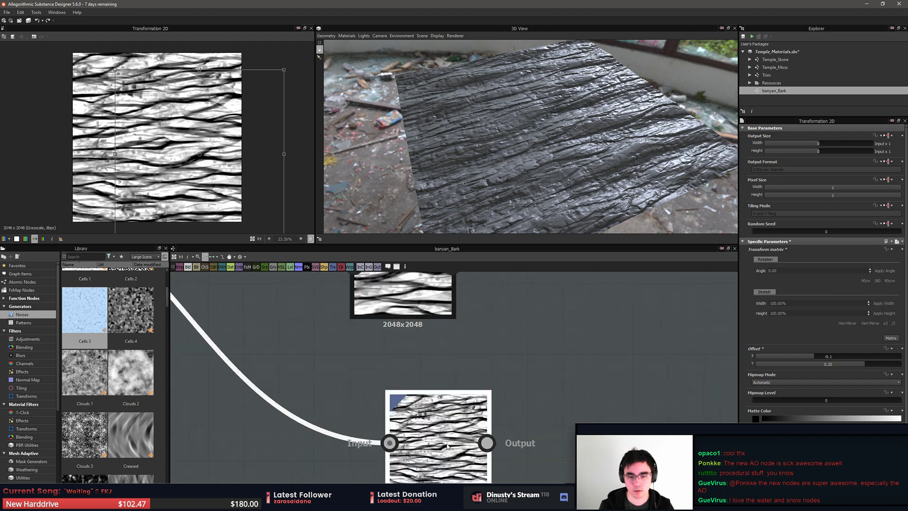
scroll(447, 445, down, 3)
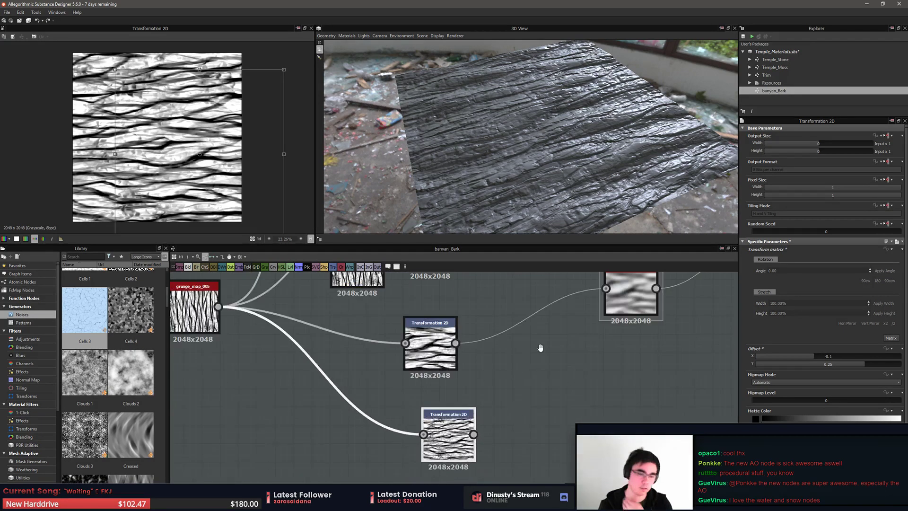
Add a Blend node with the duplicated Transformation 2D as foreground and the original Transformation 2D as background
middle_drag(540, 348, 519, 371)
key(space)
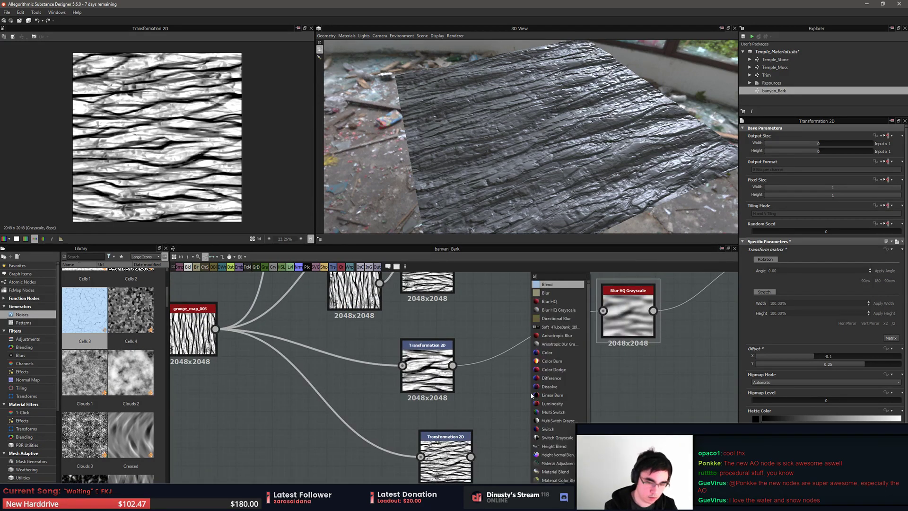
text(bl)
key(Return)
drag(452, 366, 512, 371)
drag(549, 396, 575, 415)
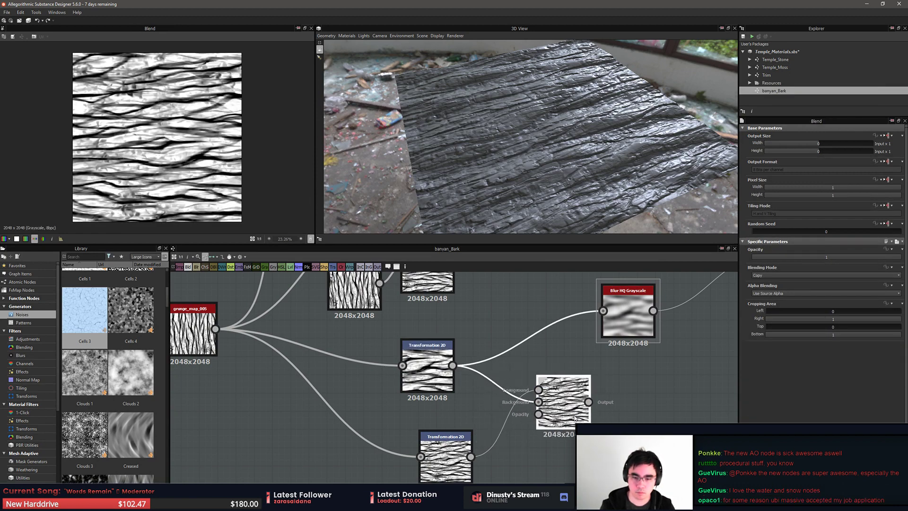
middle_drag(546, 432, 521, 365)
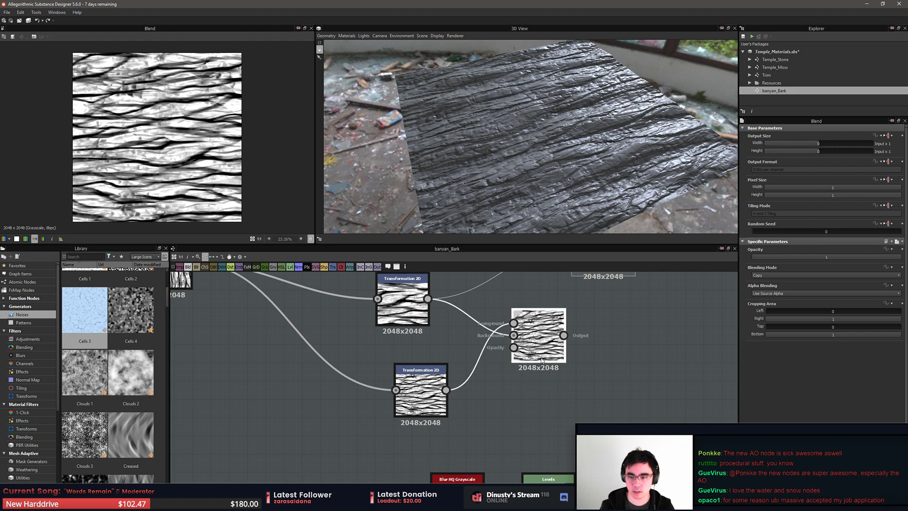
Set the new Blend node's blending mode to Multiply and feed its output into the Blur HQ Grayscale node
click(804, 275)
click(780, 283)
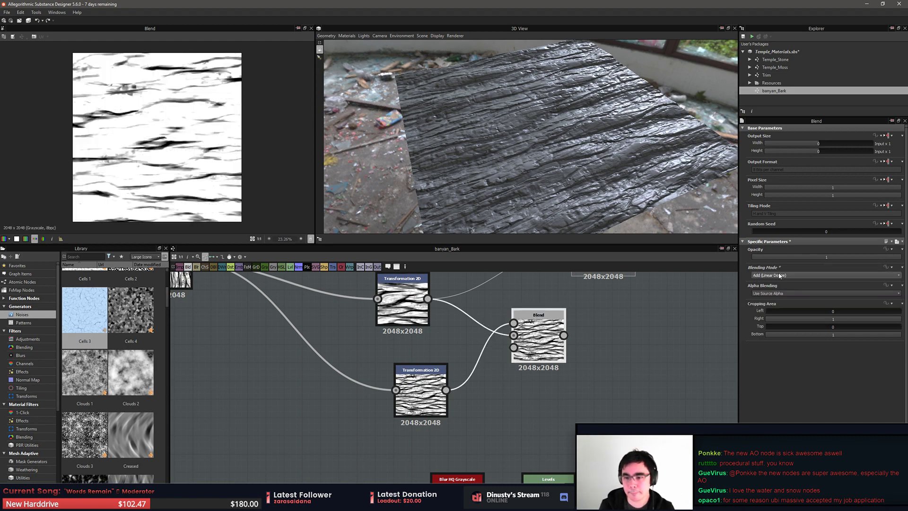
click(787, 276)
click(788, 290)
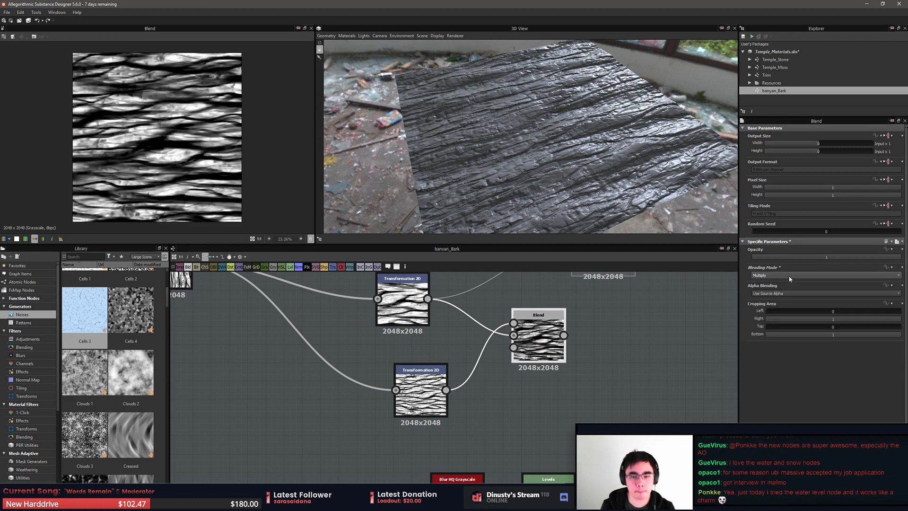
middle_drag(589, 318, 549, 413)
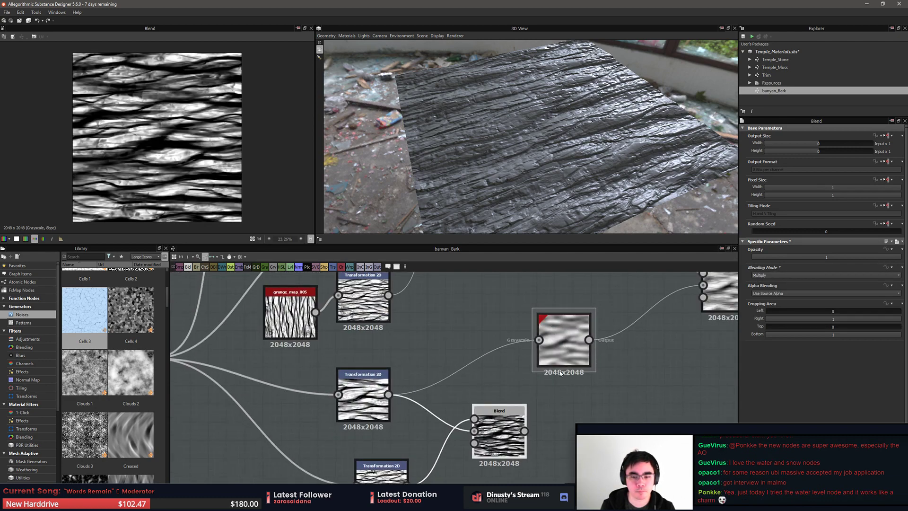
drag(524, 431, 539, 340)
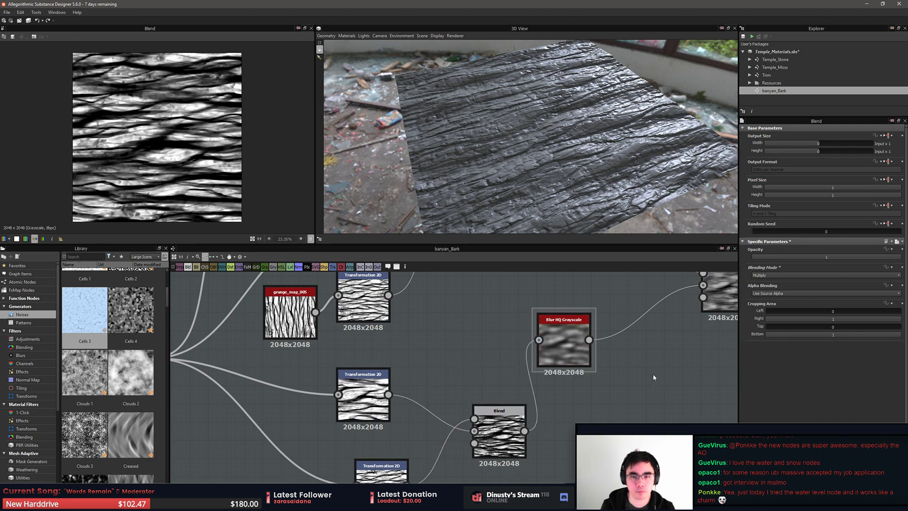
Examine the bark up close in 3D and preview the two downstream Blend nodes before the final blur
middle_drag(653, 373, 597, 396)
drag(590, 115, 525, 144)
middle_drag(557, 353, 482, 394)
scroll(481, 394, down, 5)
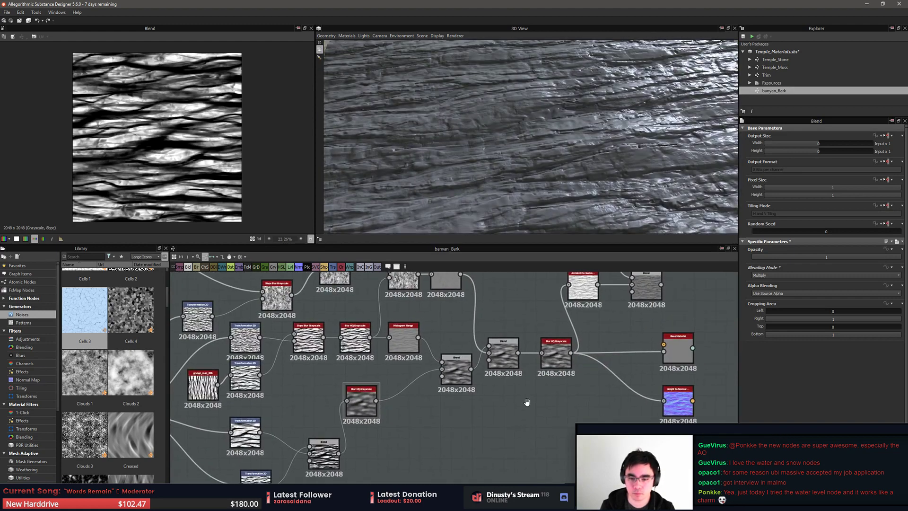
double_click(447, 398)
click(500, 402)
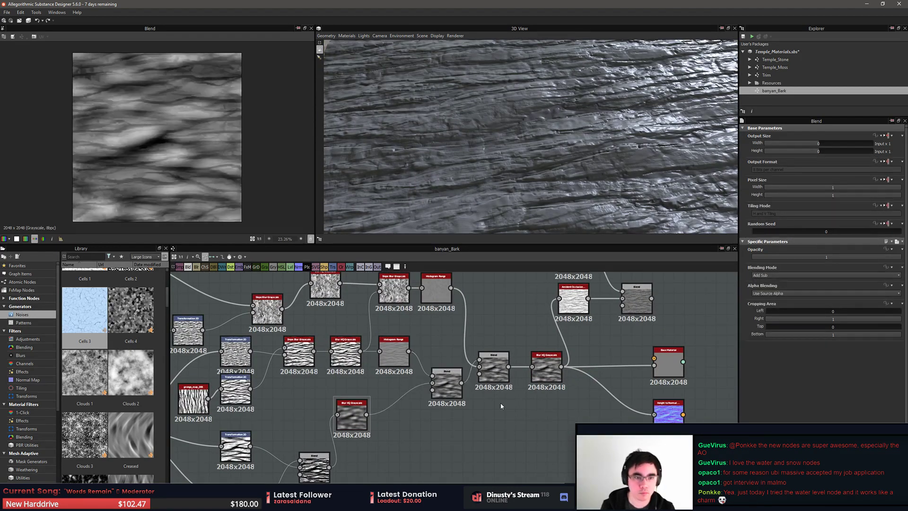
double_click(499, 376)
click(537, 439)
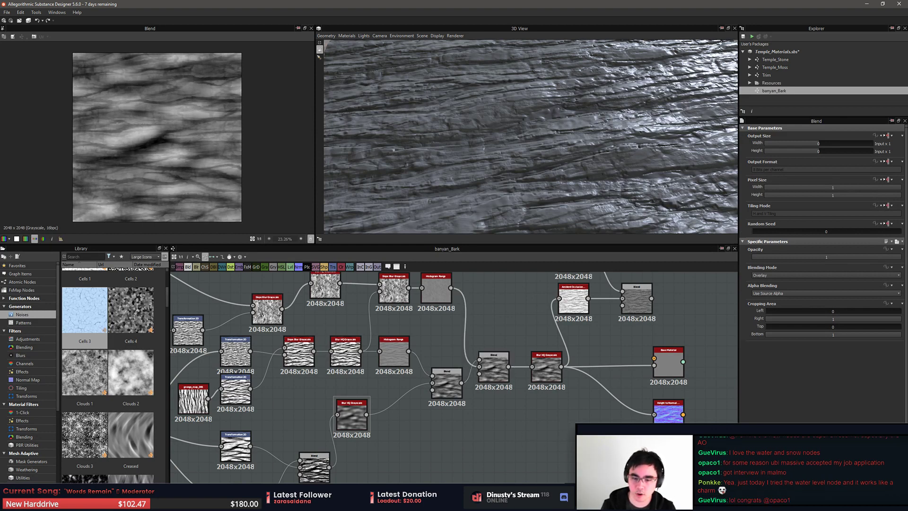
Add a Water Level node to the graph to inspect its inputs, and delete it
right_click(585, 421)
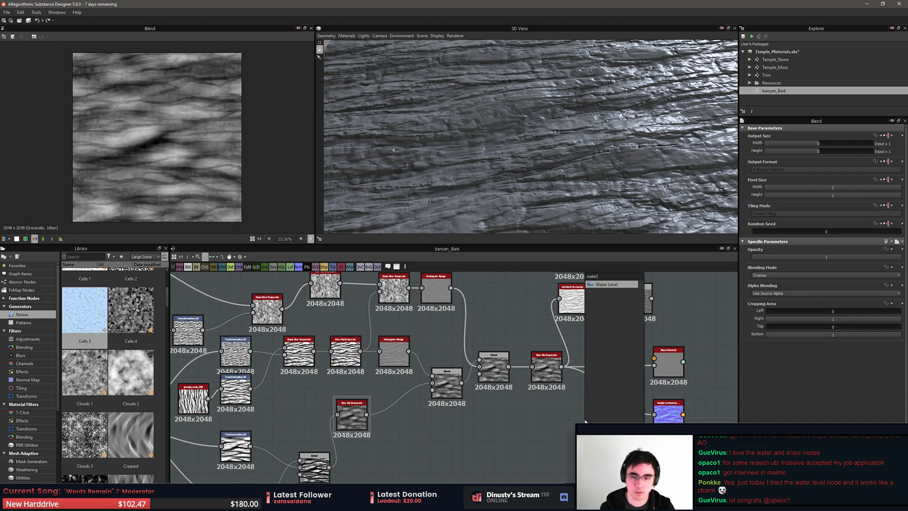
key(Escape)
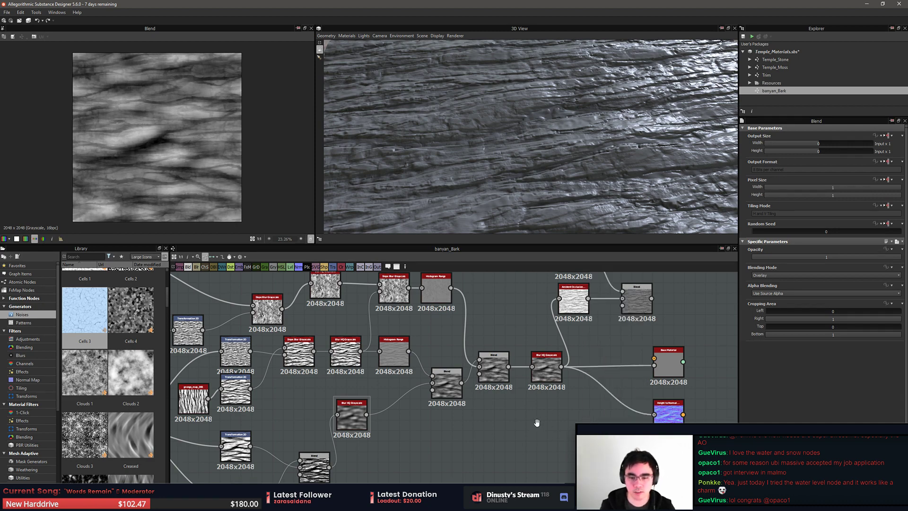
scroll(538, 422, down, 3)
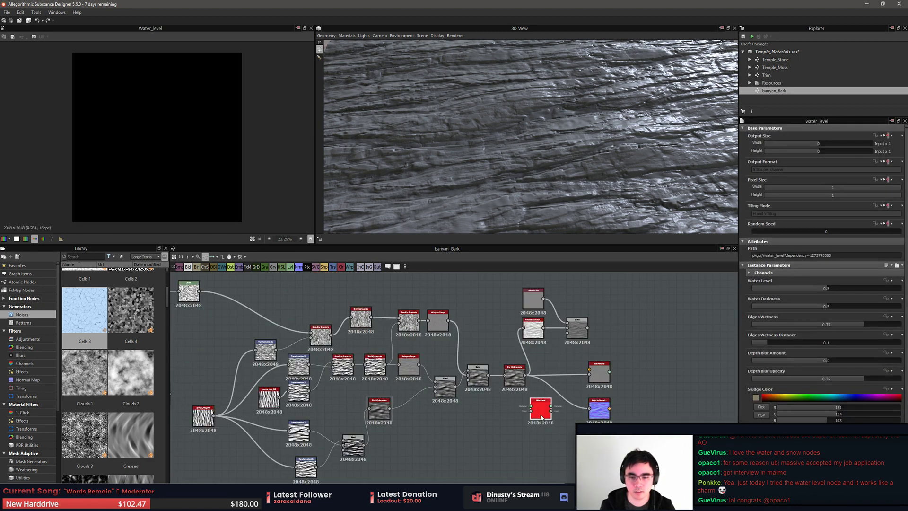
drag(542, 414, 547, 433)
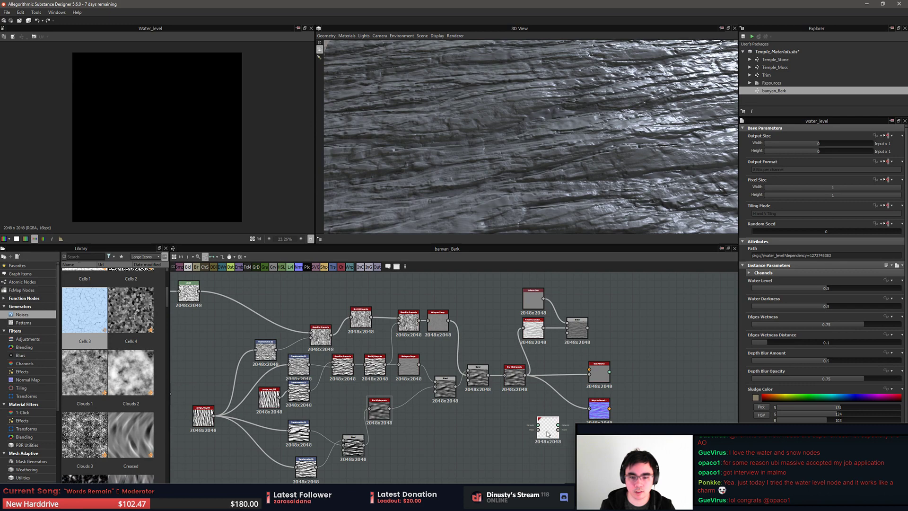
scroll(547, 434, up, 5)
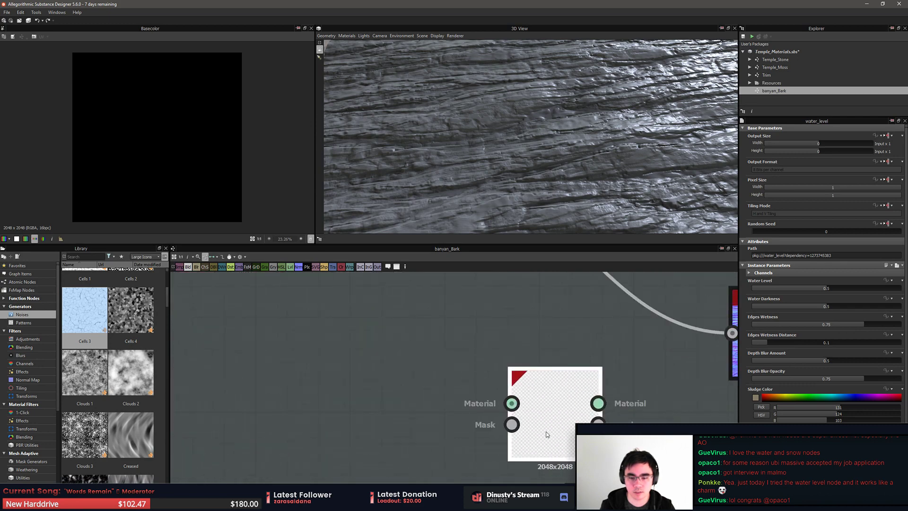
scroll(547, 434, down, 3)
key(Delete)
Examine the bark relief from a new angle in 3D and preview the Base Material node
middle_drag(501, 362, 492, 415)
drag(538, 223, 510, 185)
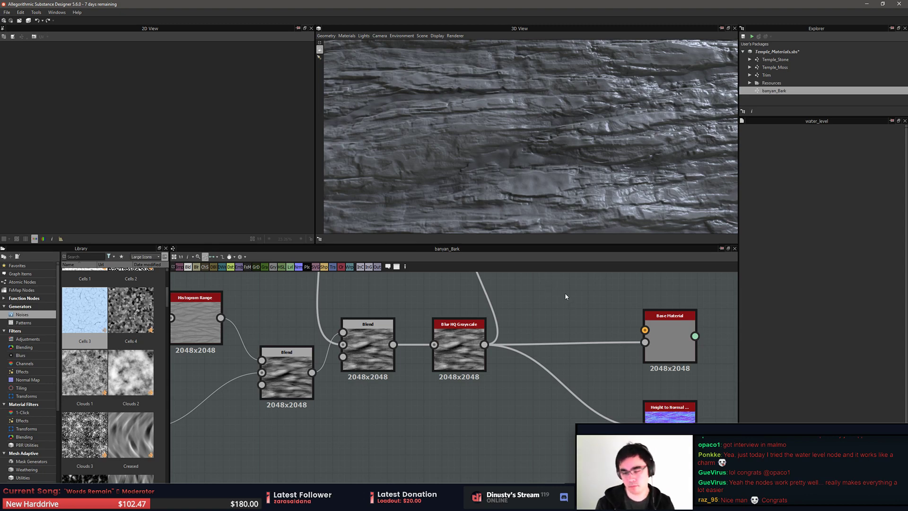
middle_drag(558, 303, 479, 315)
click(588, 356)
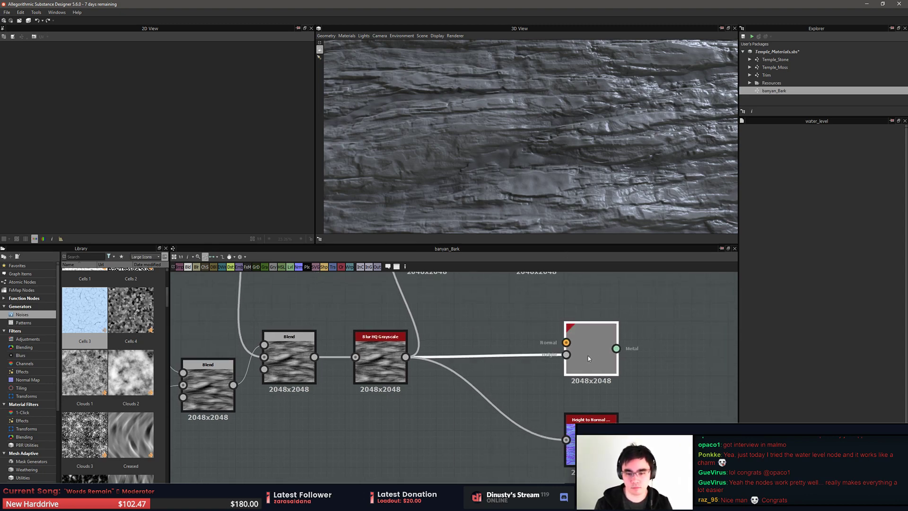
click(589, 438)
middle_drag(588, 437, 553, 443)
double_click(557, 359)
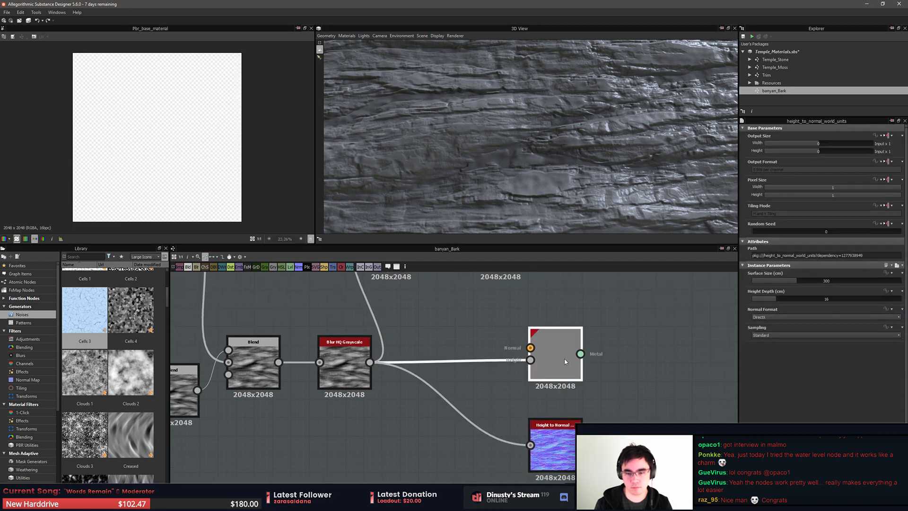
Try the OpenGL normal format on the Height to Normal node, and return it to DirectX
double_click(565, 445)
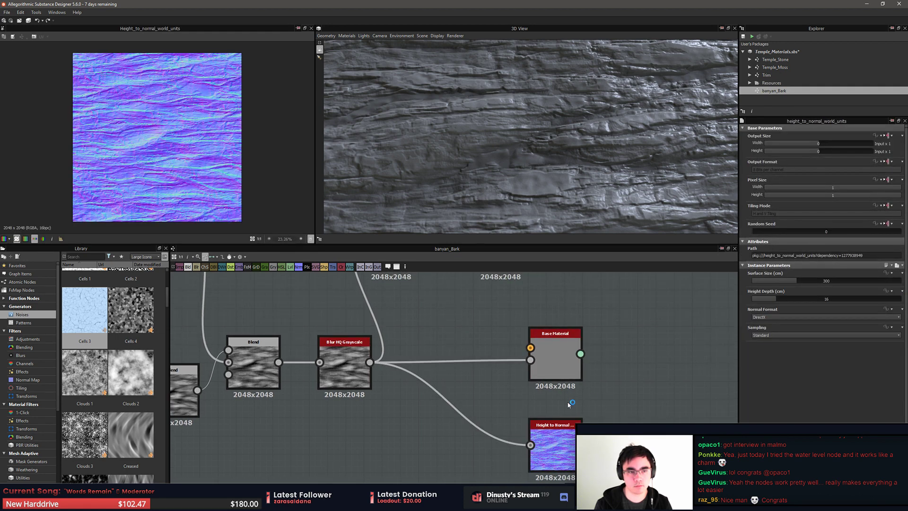
click(777, 318)
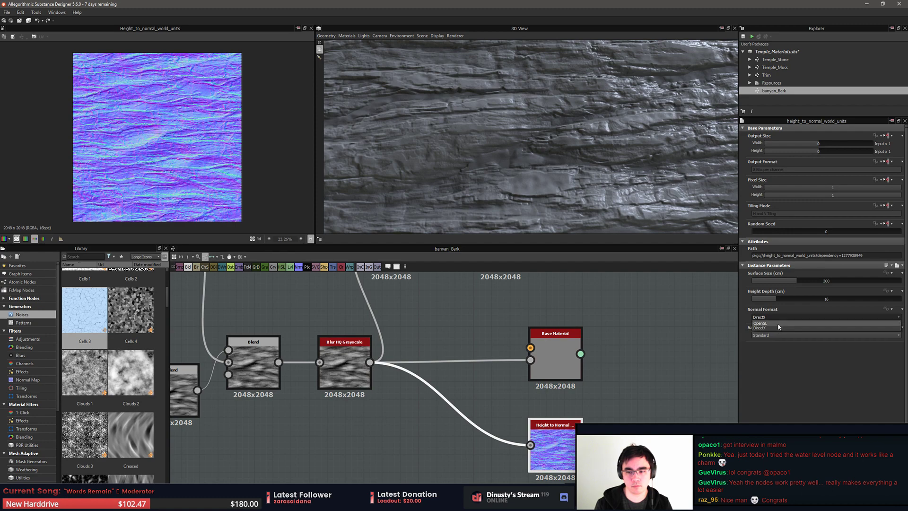
click(778, 322)
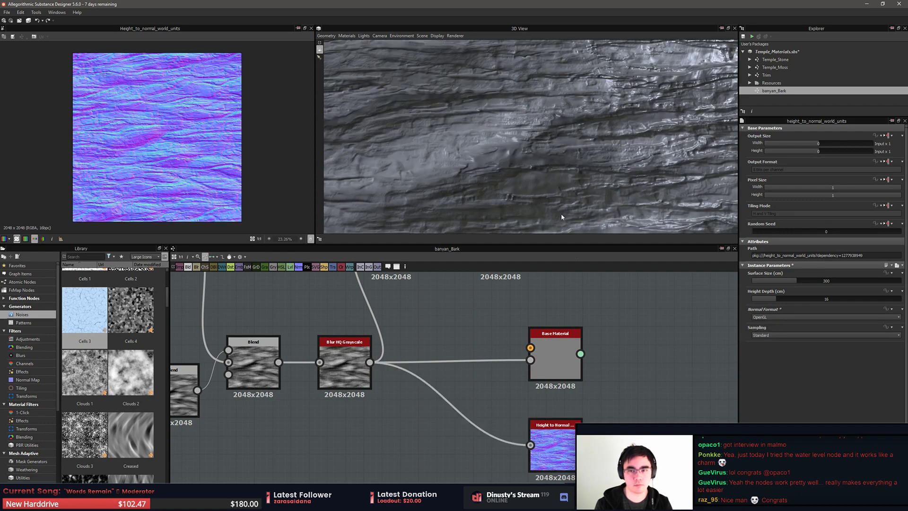
drag(562, 216, 520, 137)
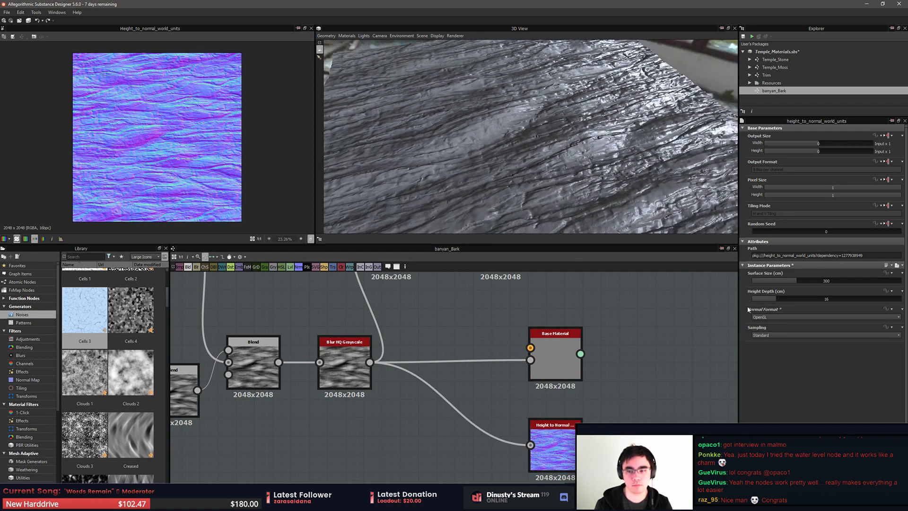
click(772, 317)
click(773, 327)
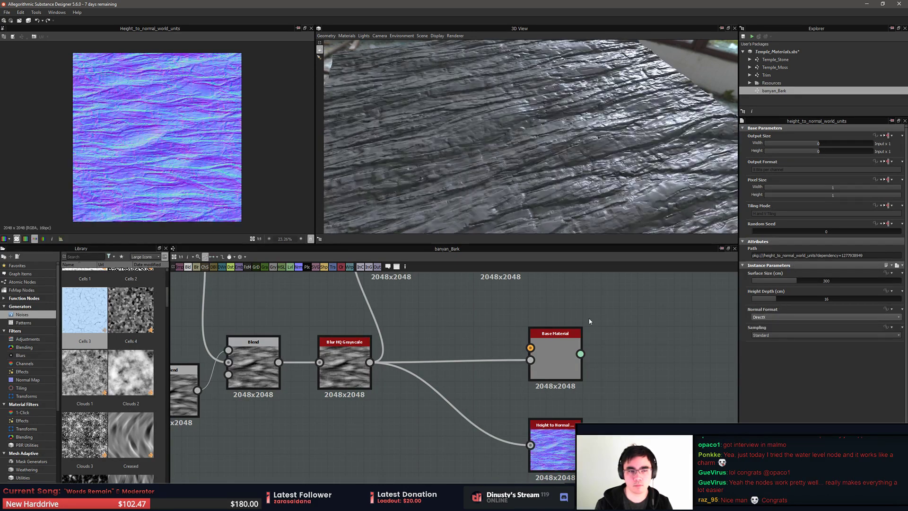
Examine the normal map's detail up close and compare it with the bark surface in 3D
scroll(589, 321, up, 4)
scroll(136, 146, up, 5)
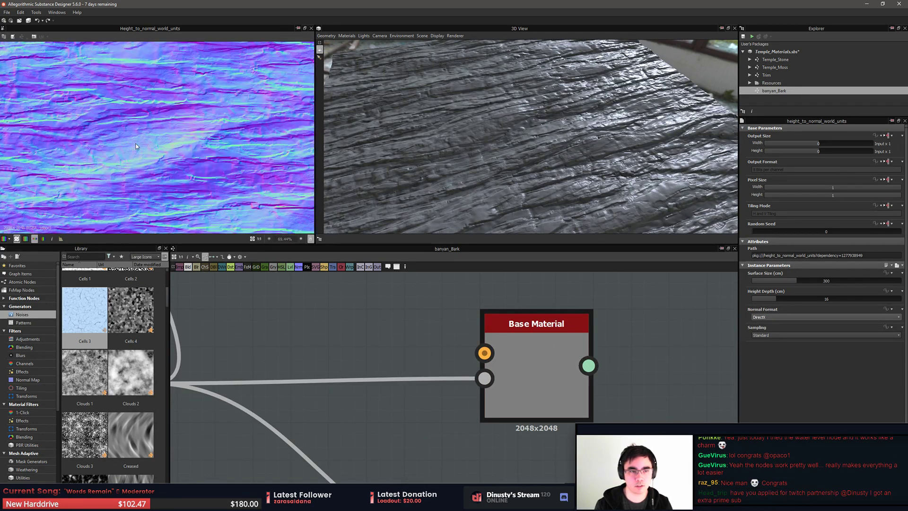
drag(496, 186, 558, 161)
scroll(513, 360, down, 4)
middle_drag(409, 403, 455, 391)
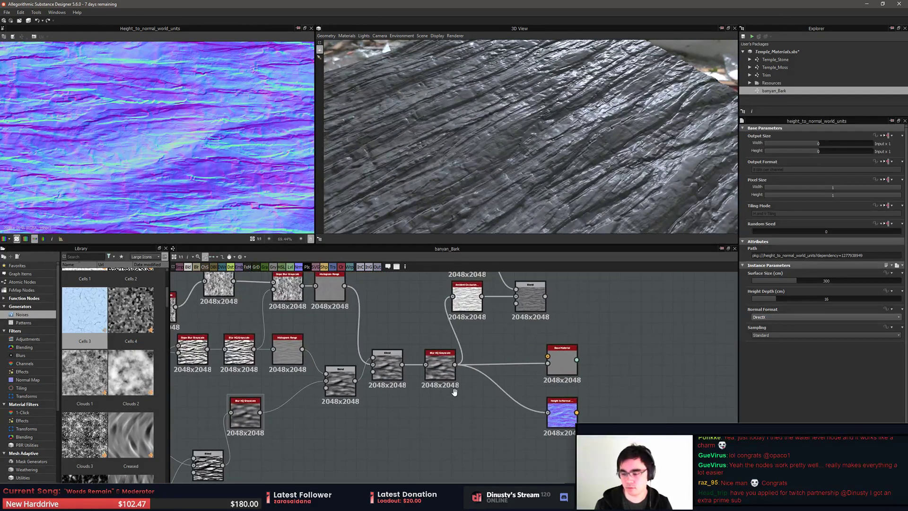
Inspect the Base Material node's parameters and its wiring beside the Height to Normal node
middle_drag(502, 367, 478, 380)
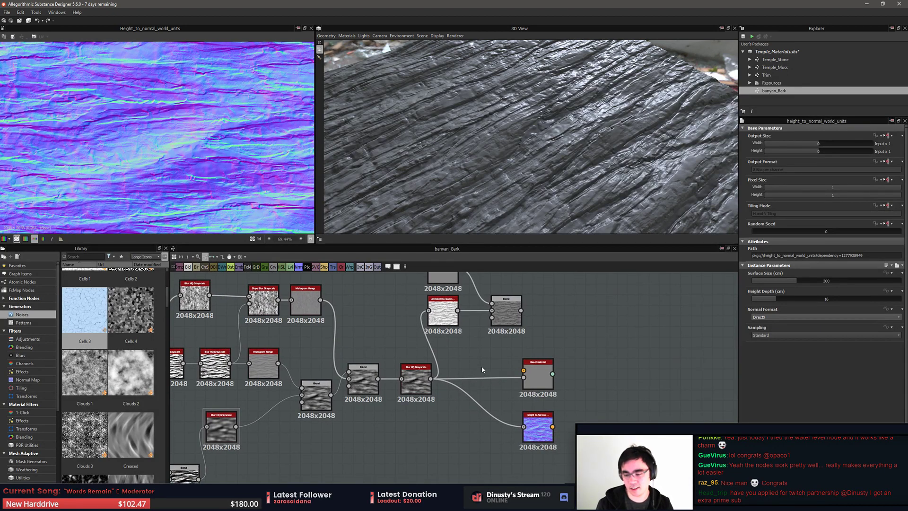
scroll(502, 347, up, 4)
click(507, 359)
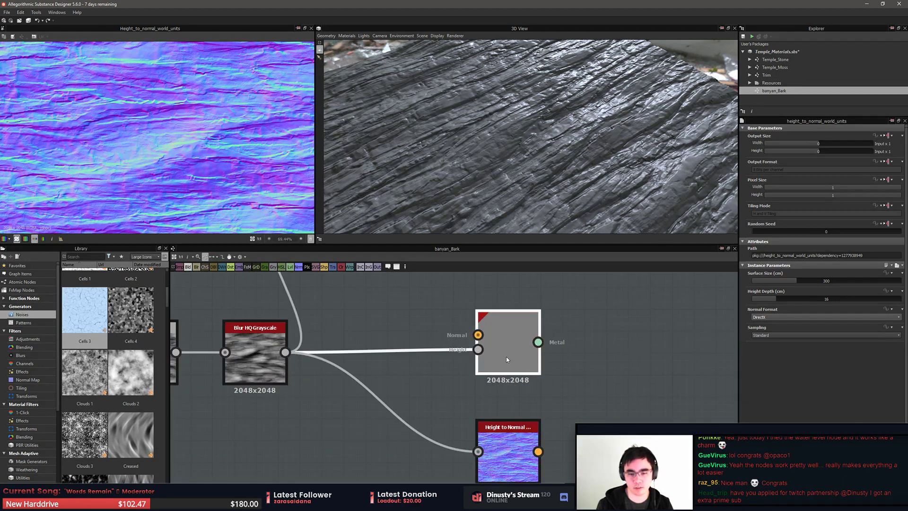
double_click(506, 359)
double_click(509, 439)
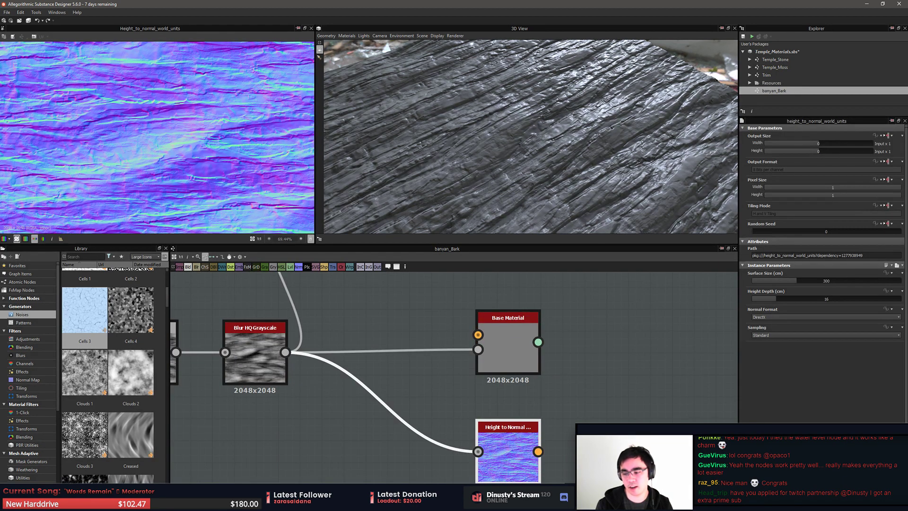
click(563, 401)
click(509, 383)
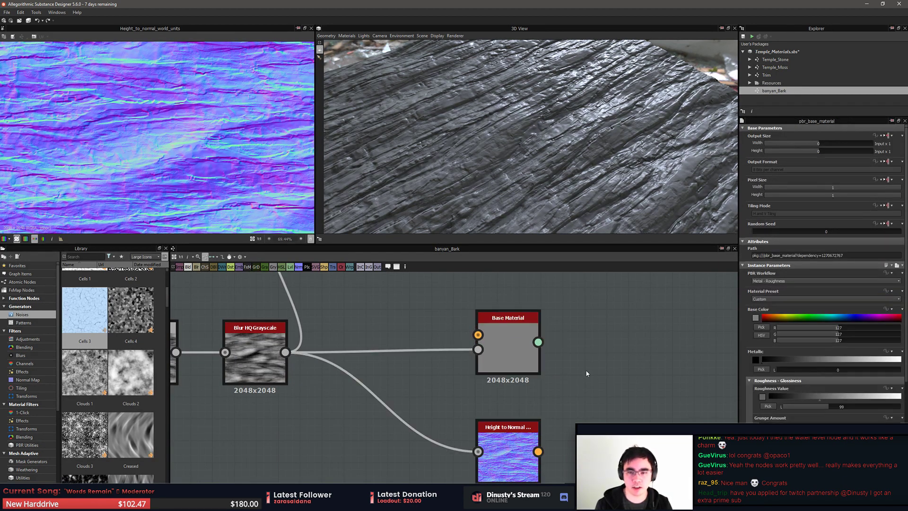
middle_drag(600, 364, 544, 357)
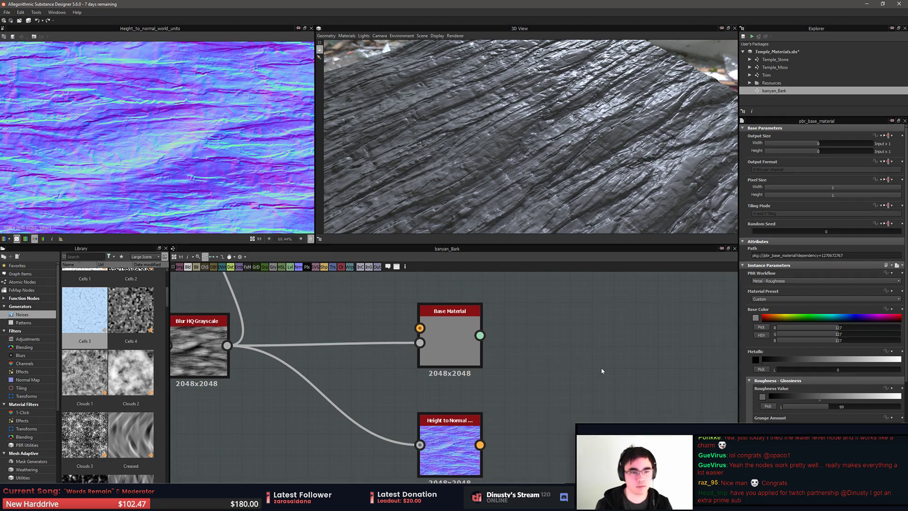
Add a Shape node with the Disc pattern at scale 0.5, placed in empty graph space beyond the Base Material node
key(space)
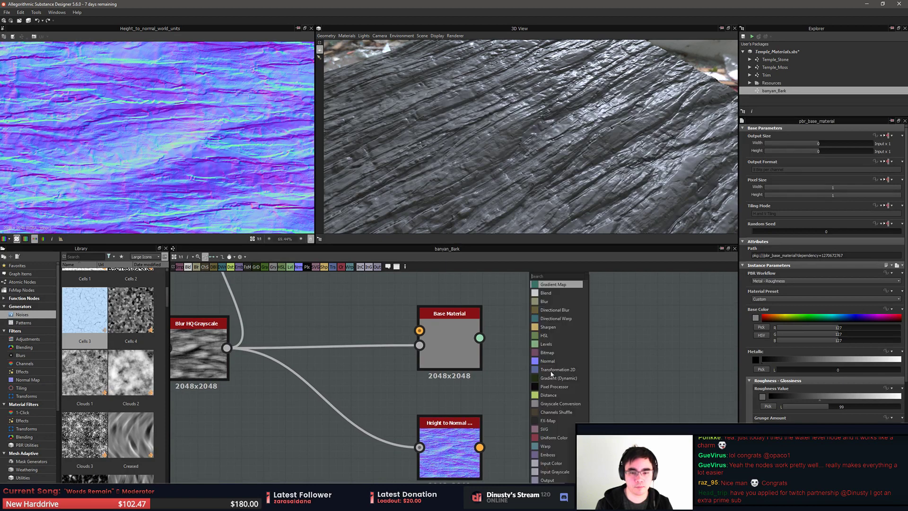
text(shape)
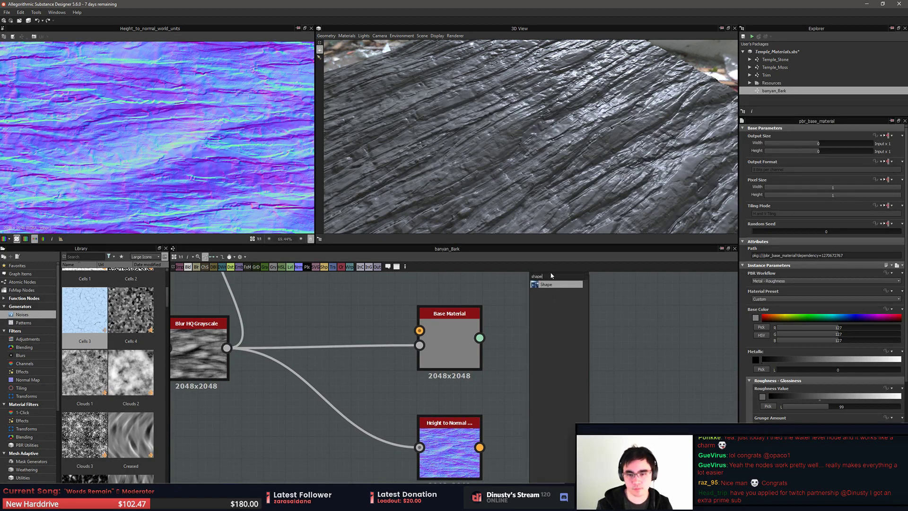
key(Return)
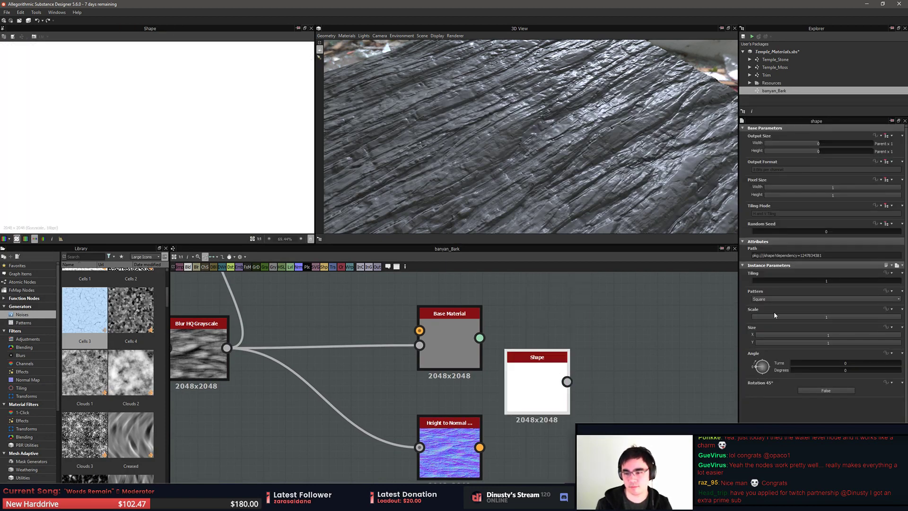
click(779, 300)
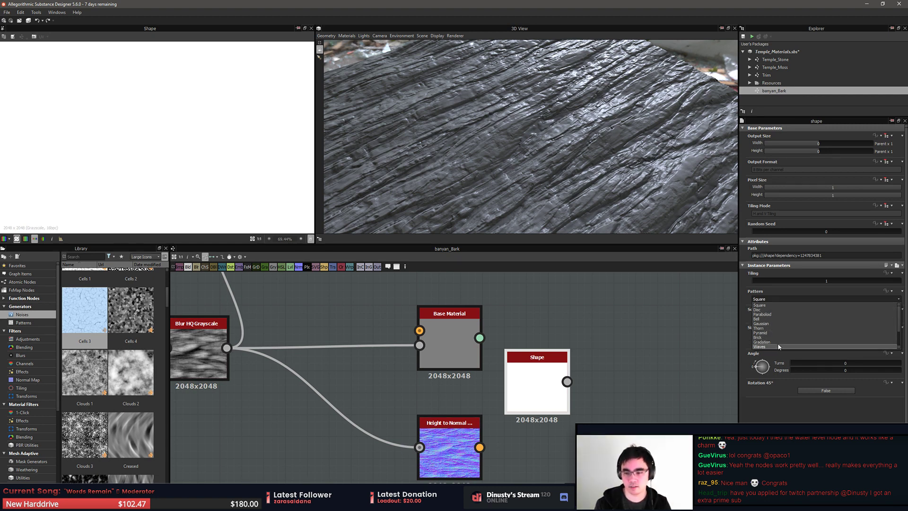
click(784, 309)
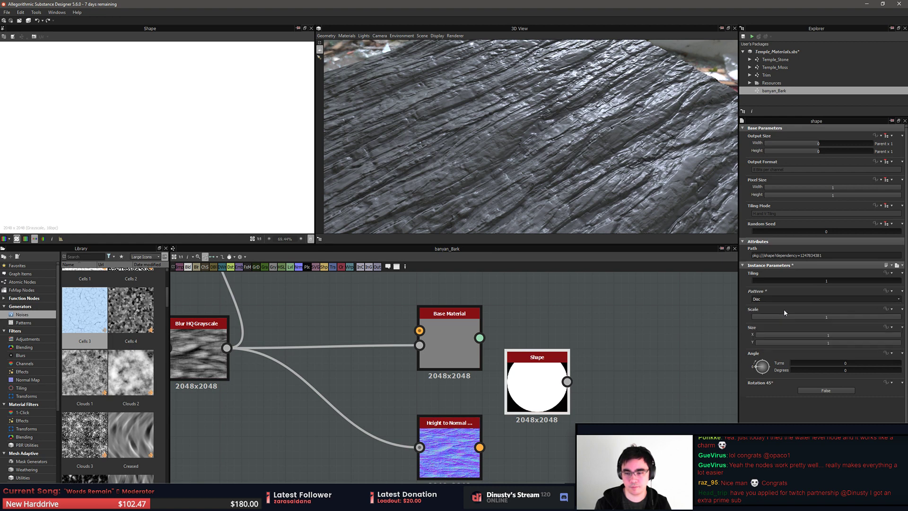
drag(851, 316, 828, 318)
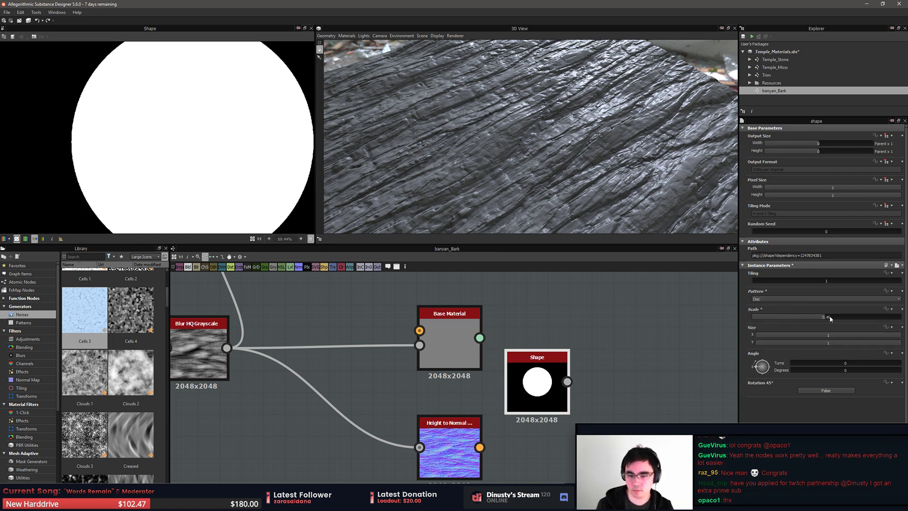
scroll(241, 153, down, 5)
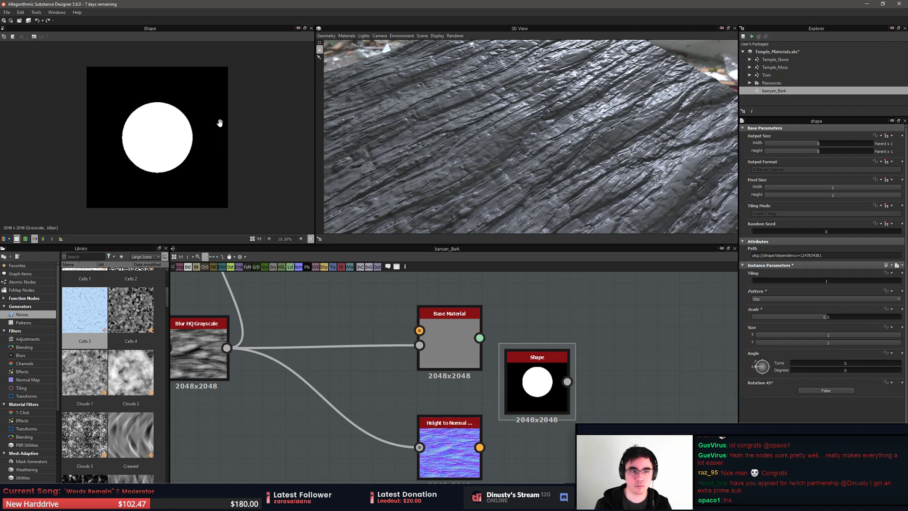
middle_drag(607, 334, 613, 364)
drag(549, 410, 613, 397)
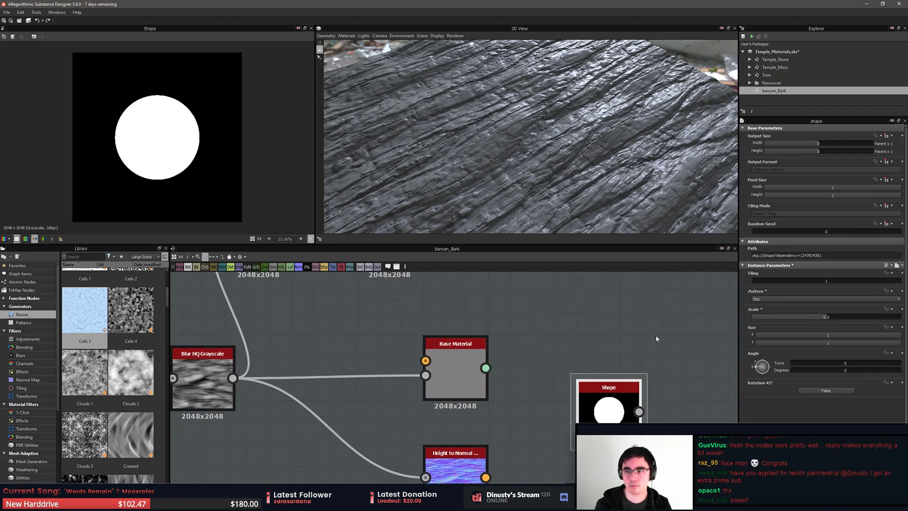
Add a Blur HQ Grayscale node fed by the Shape node's output
middle_drag(649, 330, 586, 290)
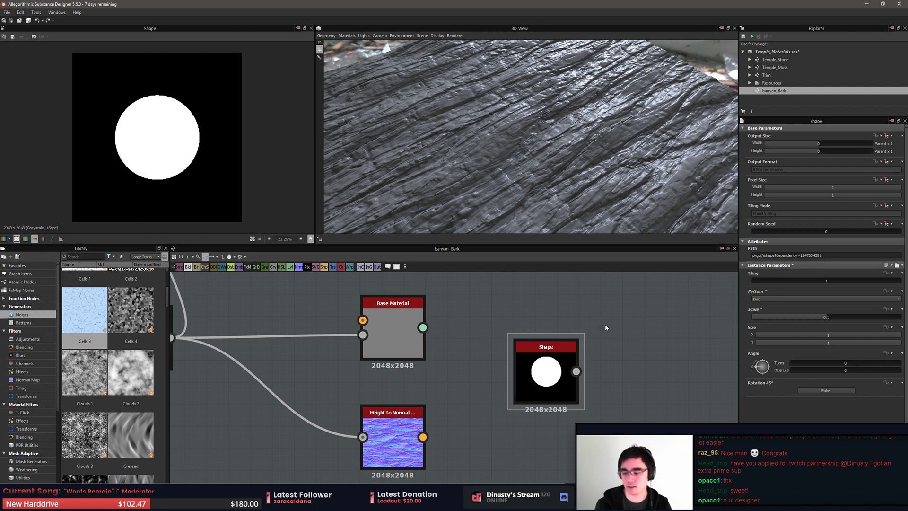
middle_drag(605, 328, 606, 321)
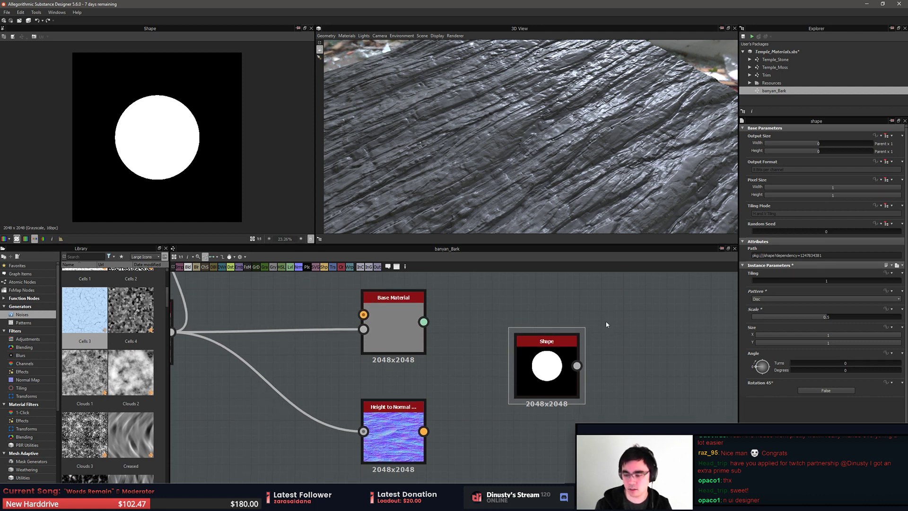
click(558, 369)
middle_drag(635, 358, 607, 356)
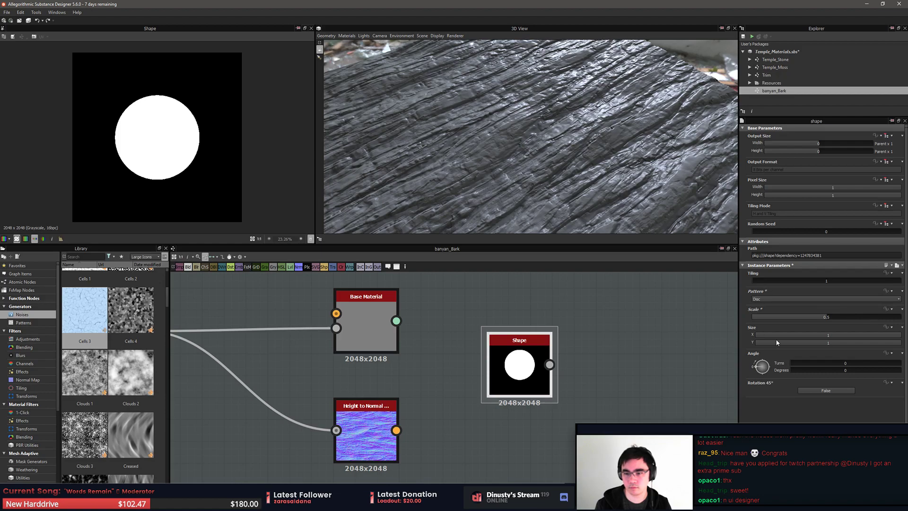
key(space)
text(blur)
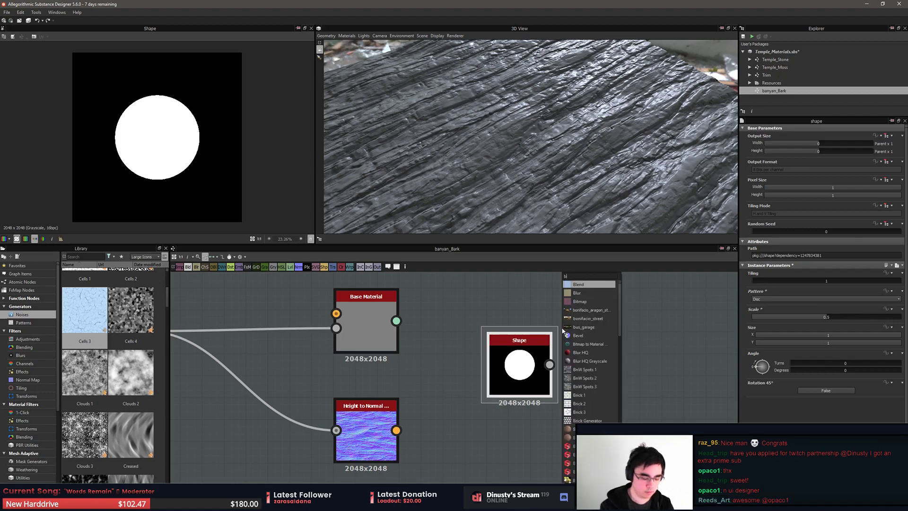
key(Down)
key(Down)
key(Return)
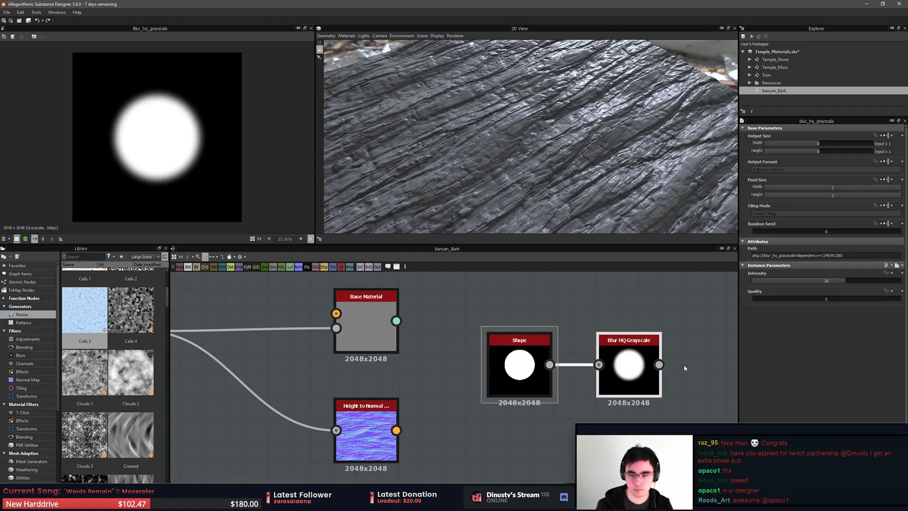
Set the new Blur HQ Grayscale node's intensity to about 12.27 and its quality to 1
click(853, 282)
drag(849, 283, 852, 283)
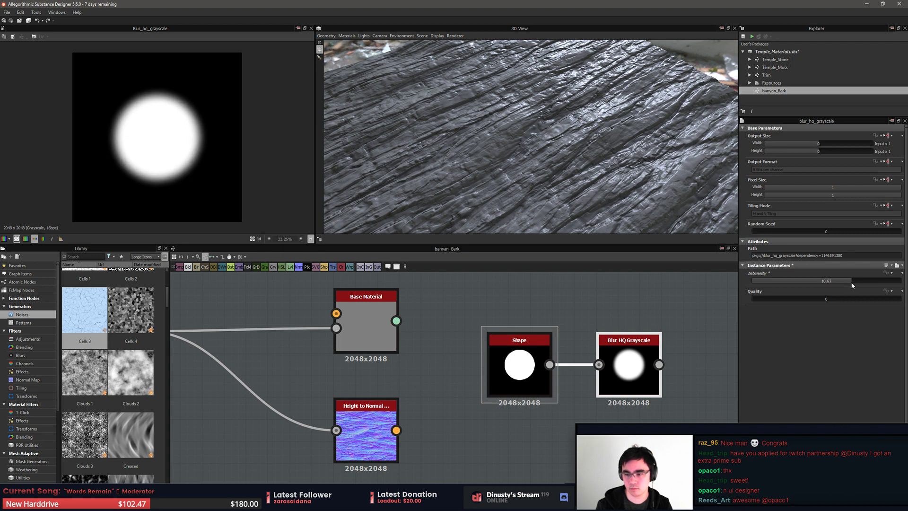
drag(754, 300, 881, 305)
click(864, 280)
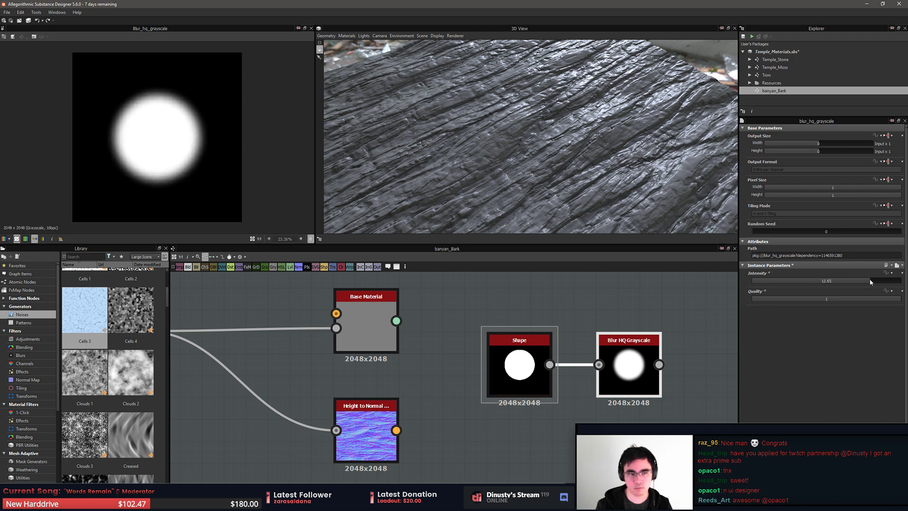
click(585, 308)
key(space)
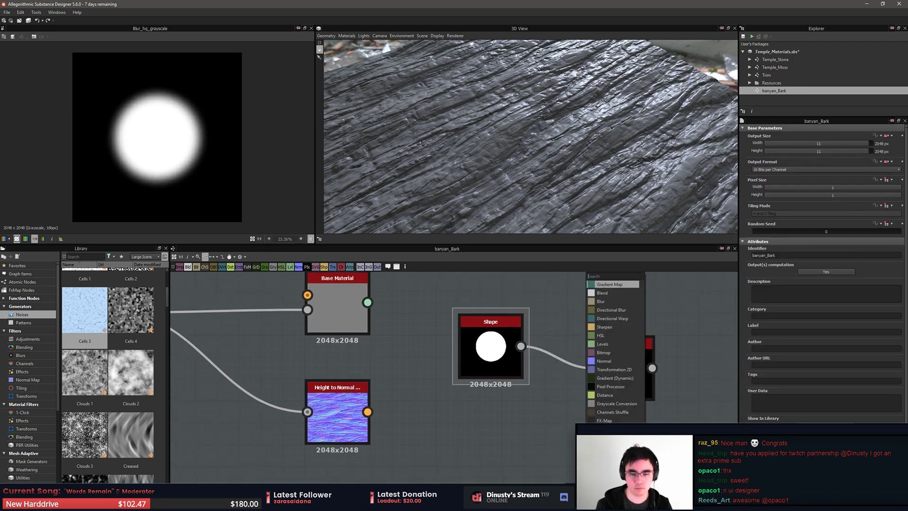
click(557, 408)
click(489, 364)
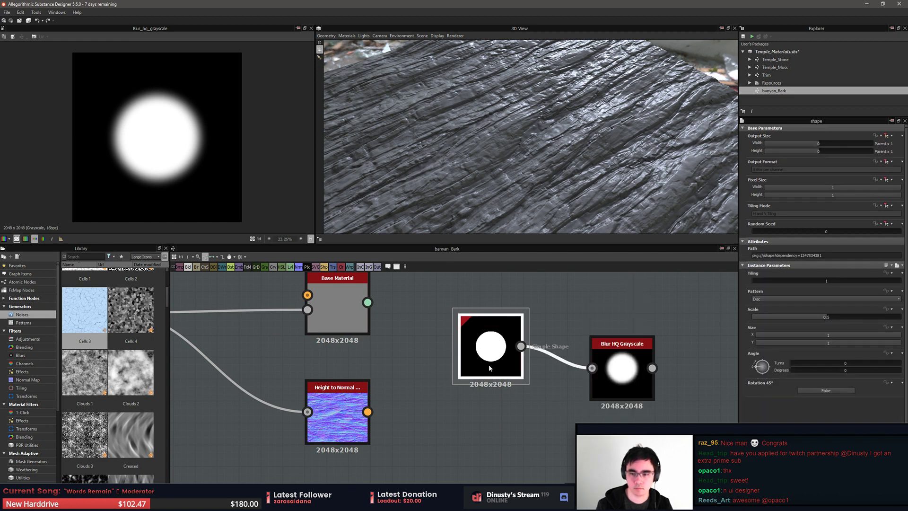
click(508, 433)
key(space)
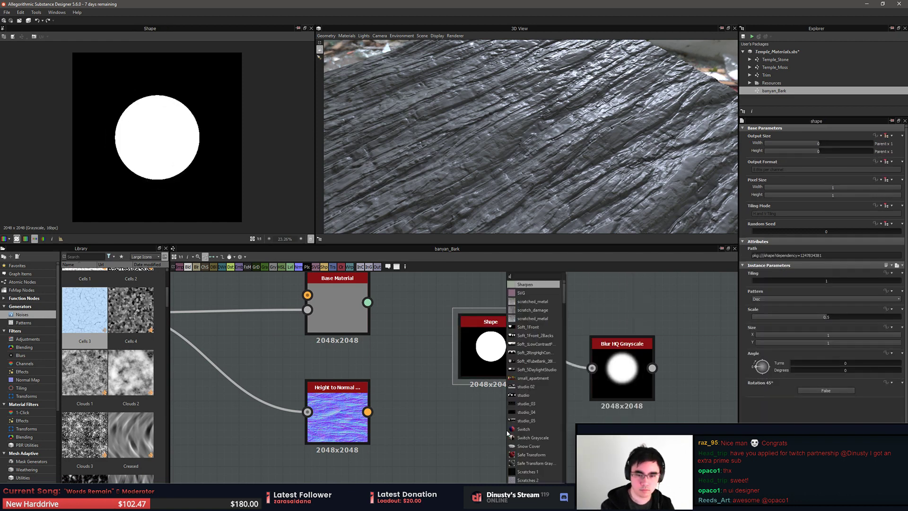
text(sha)
key(Escape)
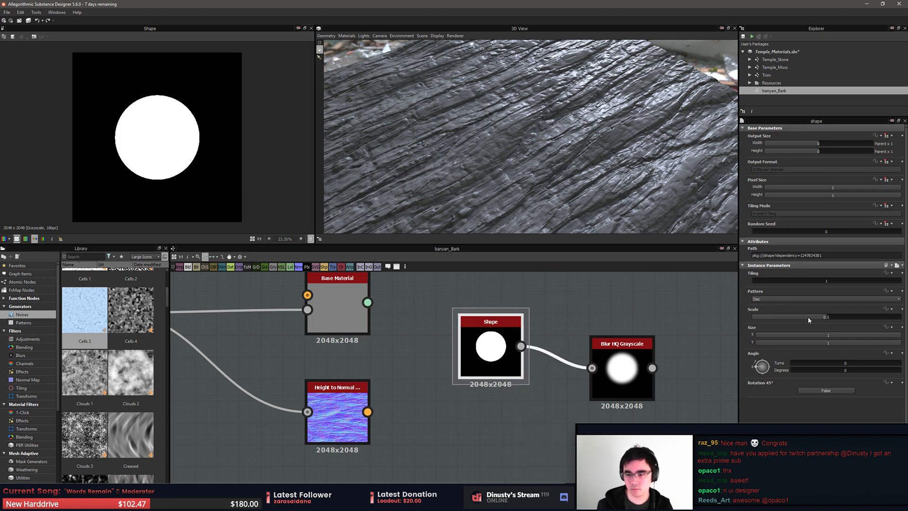
Change the Shape node to the Ridged Bell pattern at scale 0.87, and preview the blurred result
click(825, 298)
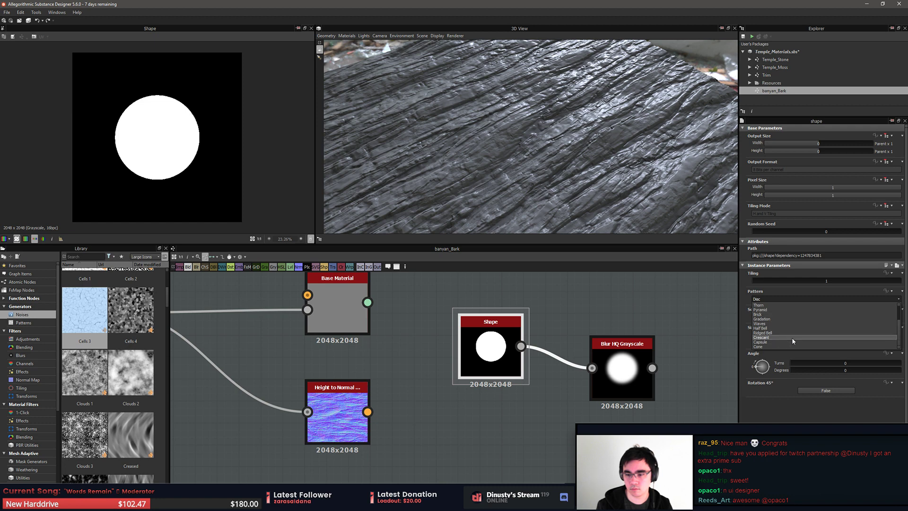
click(795, 333)
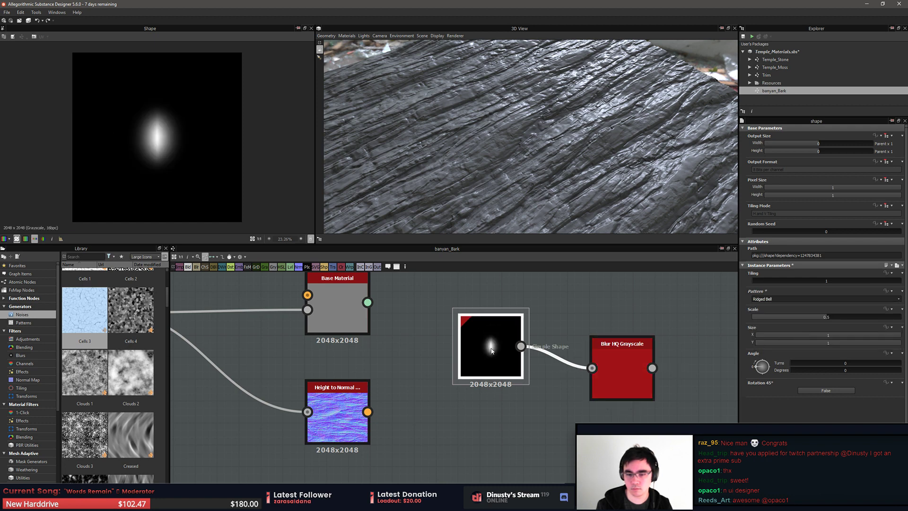
drag(827, 318, 882, 320)
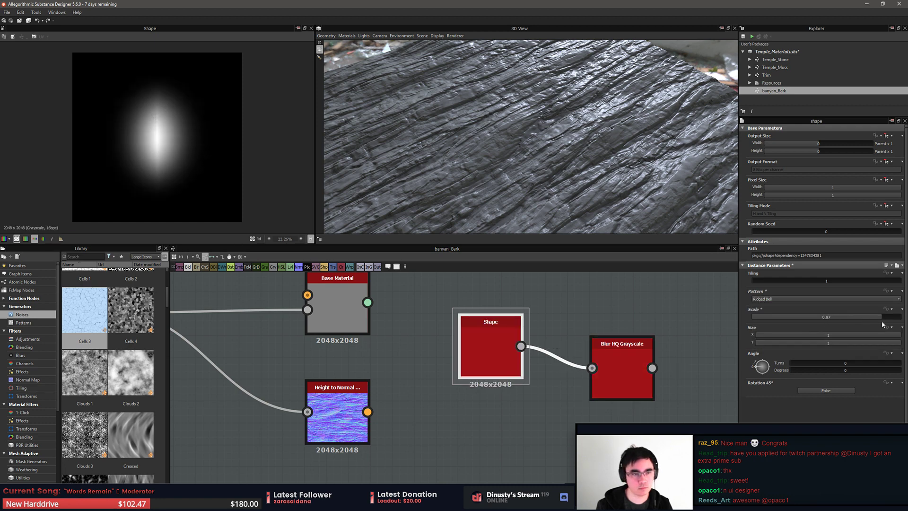
click(615, 379)
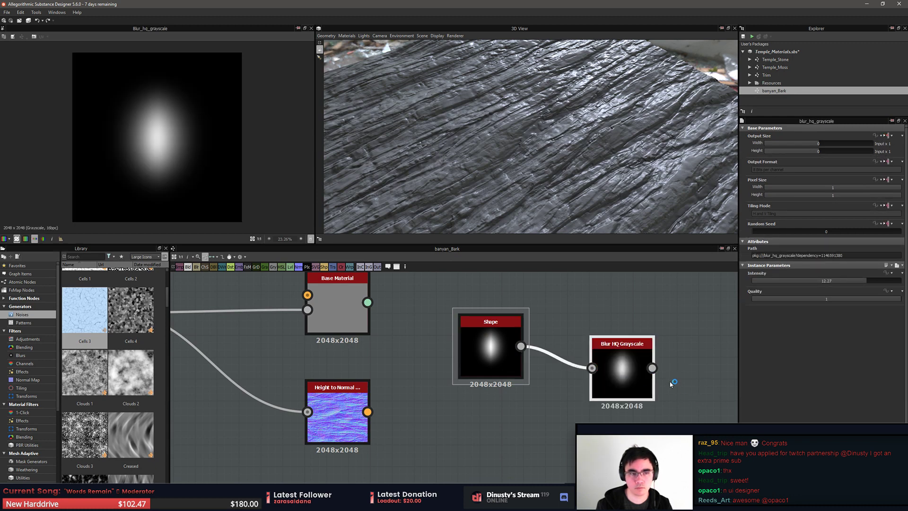
Duplicate the Ridged Bell Shape node and place the copy below the original
click(496, 366)
key(ctrl+d)
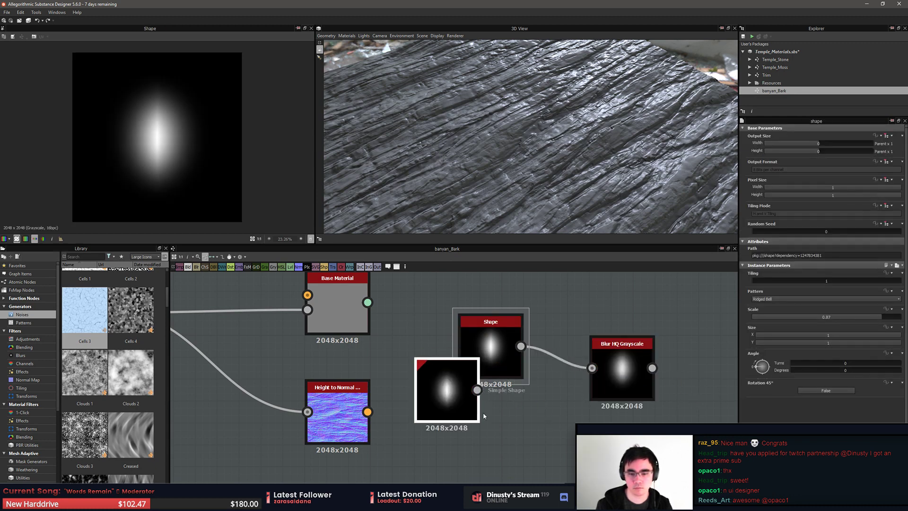
click(534, 472)
Add a Blend node to the graph near the duplicated Shape node
key(space)
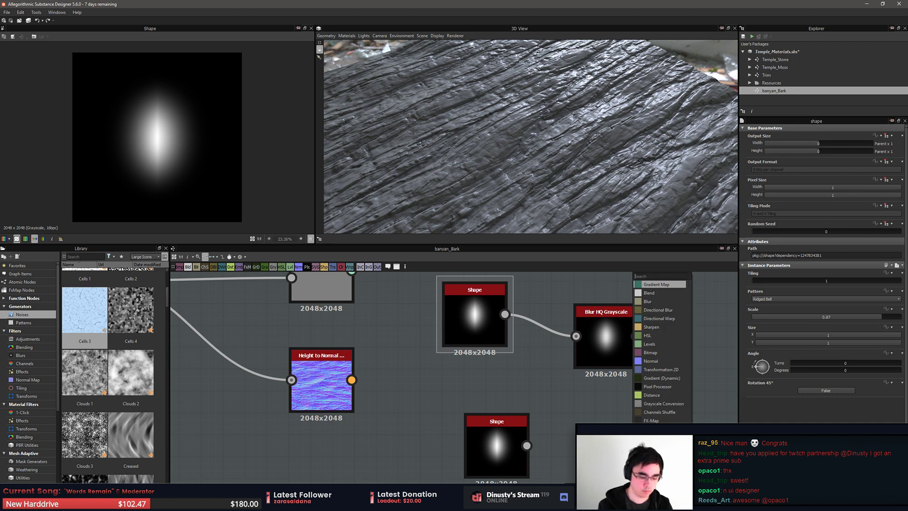
text(blur)
key(Down)
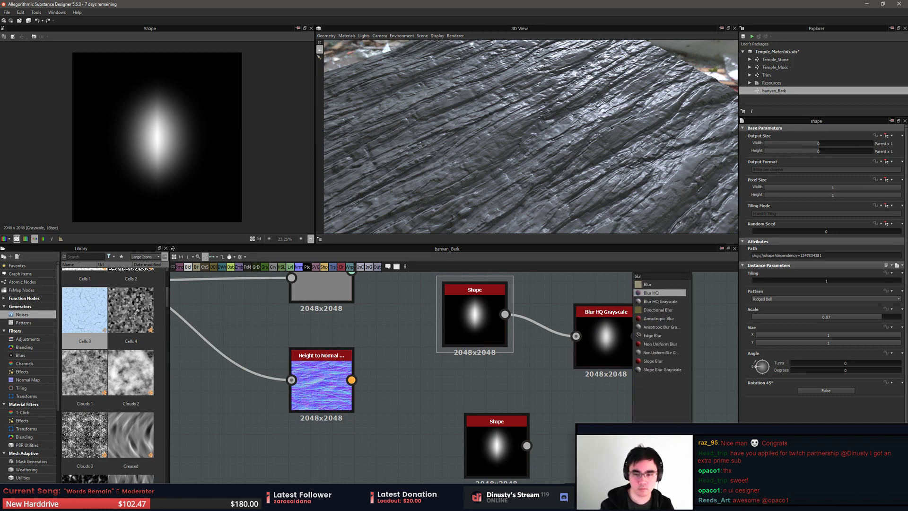
text(blend)
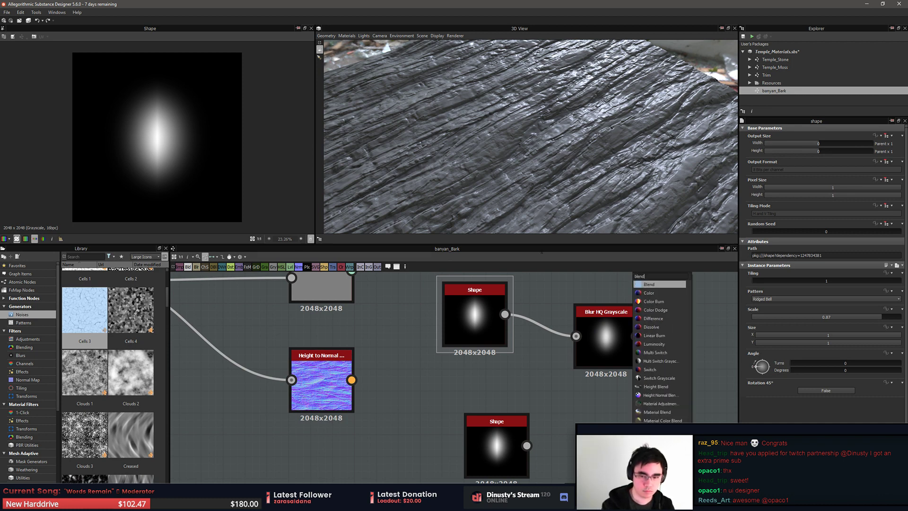
key(Return)
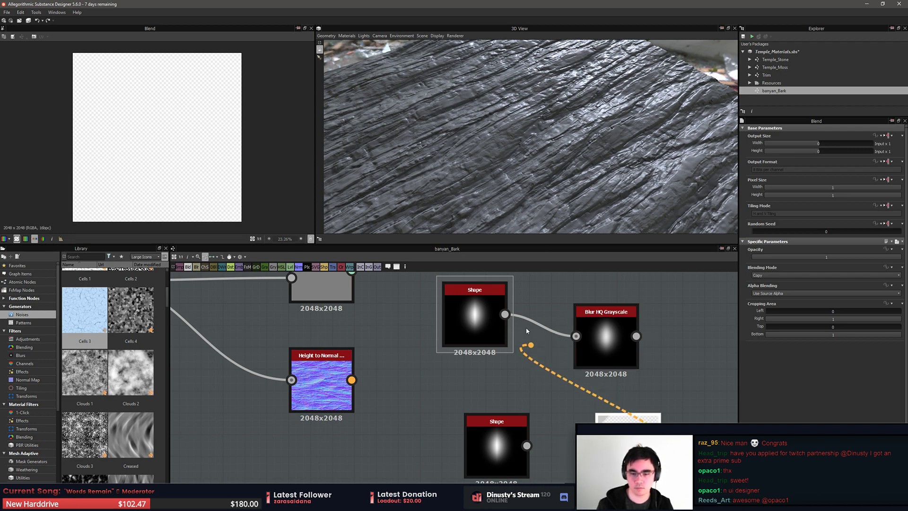
Line up the Blur HQ Grayscale and Blend nodes, and feed both Shape nodes into the Blend's foreground and background inputs
drag(628, 419, 672, 377)
drag(599, 369, 577, 347)
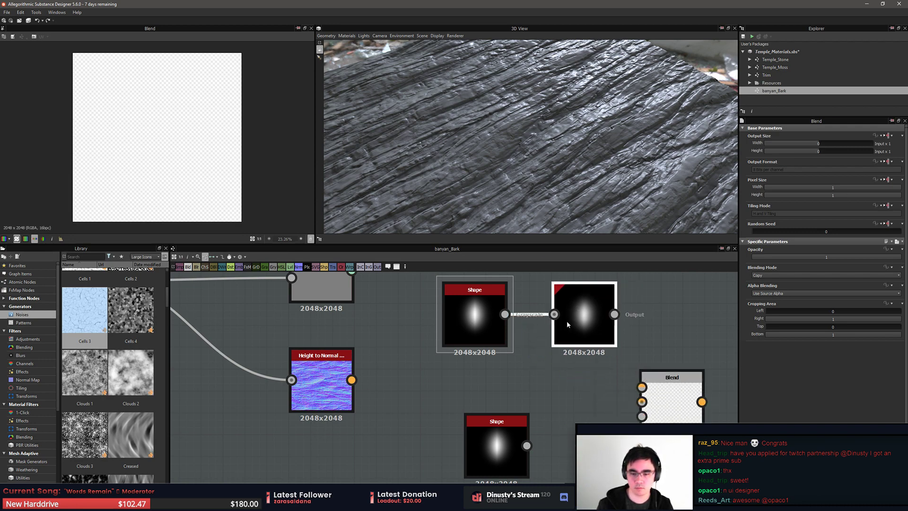
drag(505, 314, 642, 386)
drag(526, 445, 642, 401)
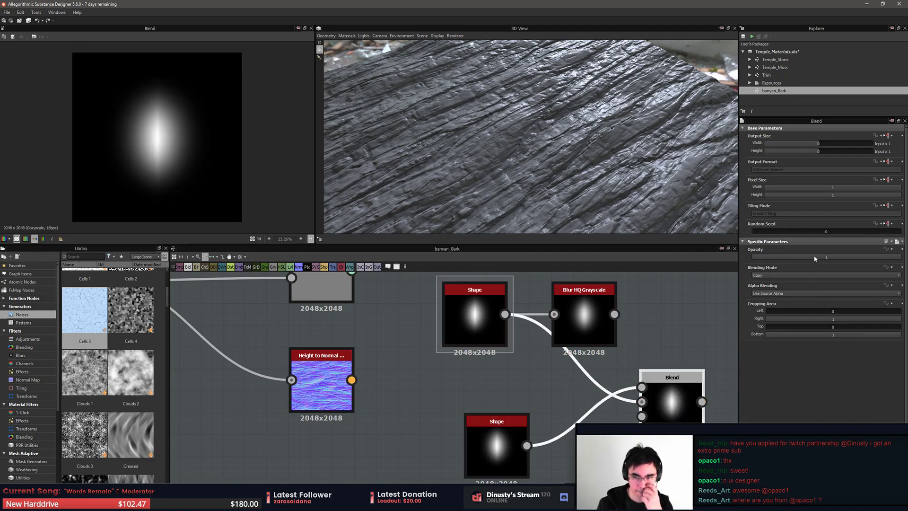
Insert a Transformation 2D node between the duplicated Shape and the Blend's foreground input, and preview the Blend
click(511, 429)
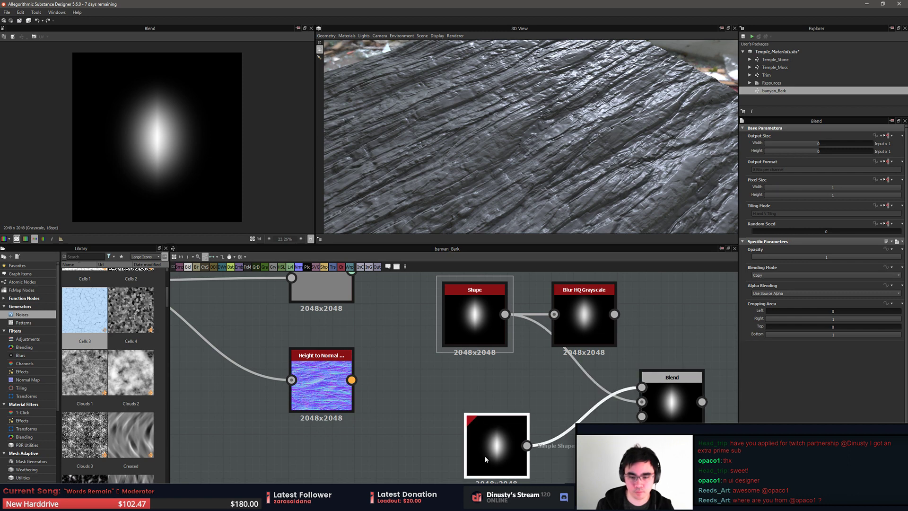
key(space)
text(trans)
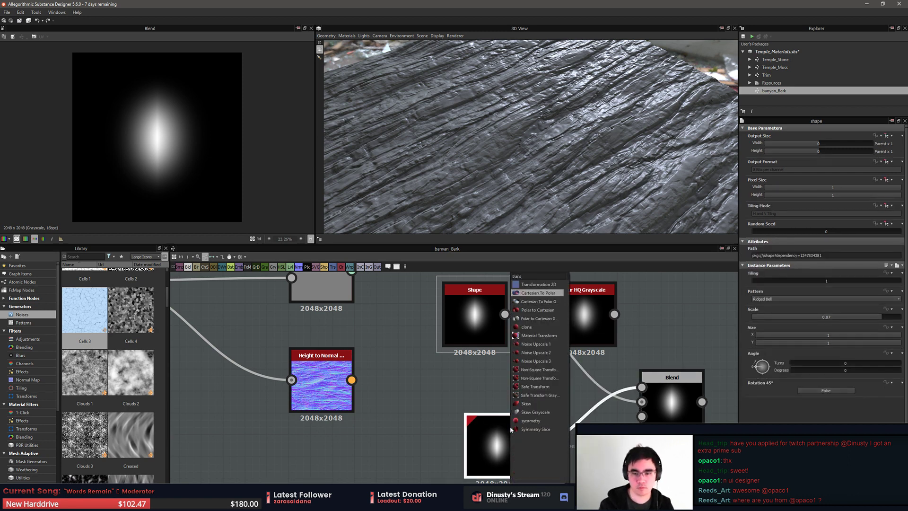
key(Return)
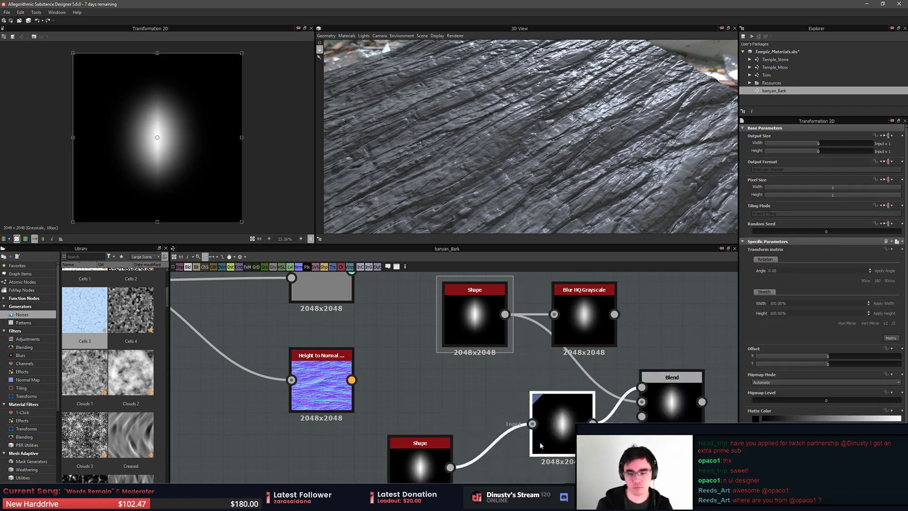
double_click(669, 395)
Rearrange the graph so the original Shape and Blur HQ Grayscale sit below the duplicated Shape and Transformation 2D, with the Blend beside them
middle_drag(662, 362, 660, 334)
scroll(660, 334, down, 1)
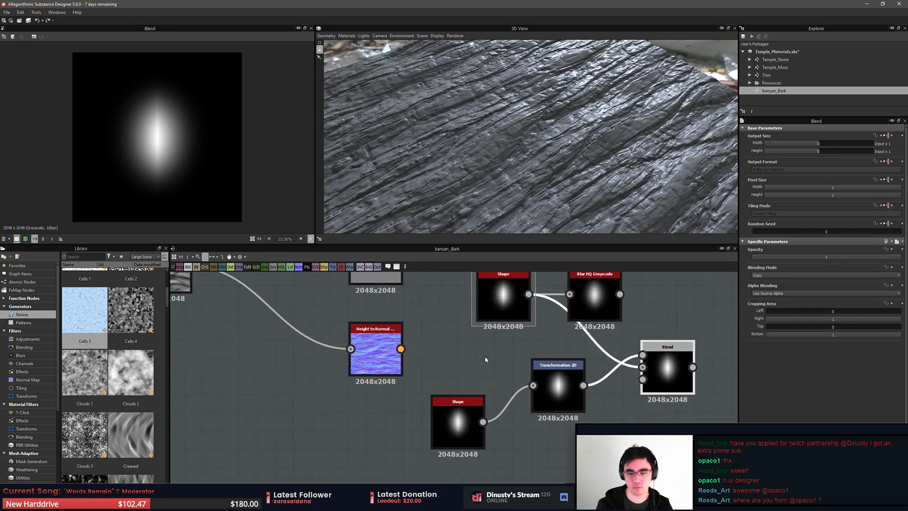
drag(586, 308, 586, 496)
click(534, 433)
drag(421, 433, 569, 302)
drag(663, 361, 700, 379)
click(655, 420)
middle_drag(655, 419, 579, 411)
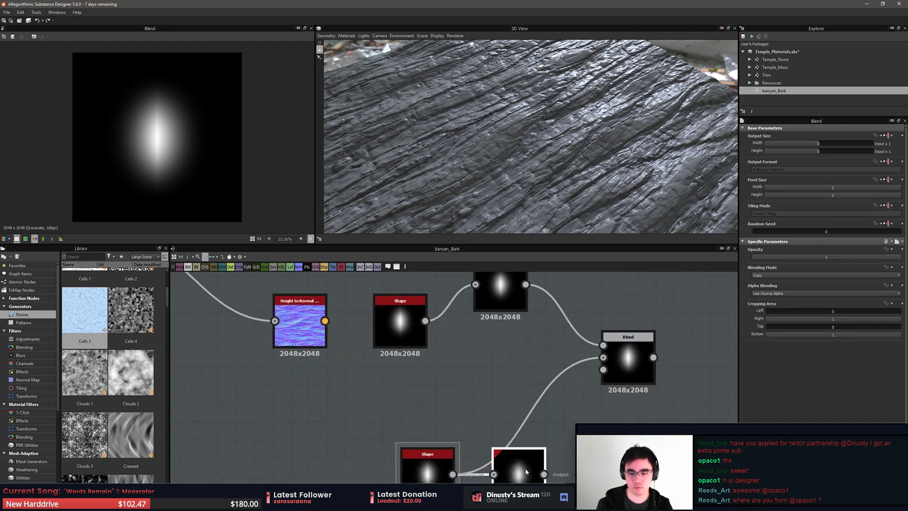
Delete the Blur HQ Grayscale node next to the original Shape node
drag(527, 468, 587, 469)
click(597, 445)
key(Delete)
Shift the Transformation 2D shape slightly down and right, and tilt it slightly counterclockwise while viewing the Blend result
click(629, 359)
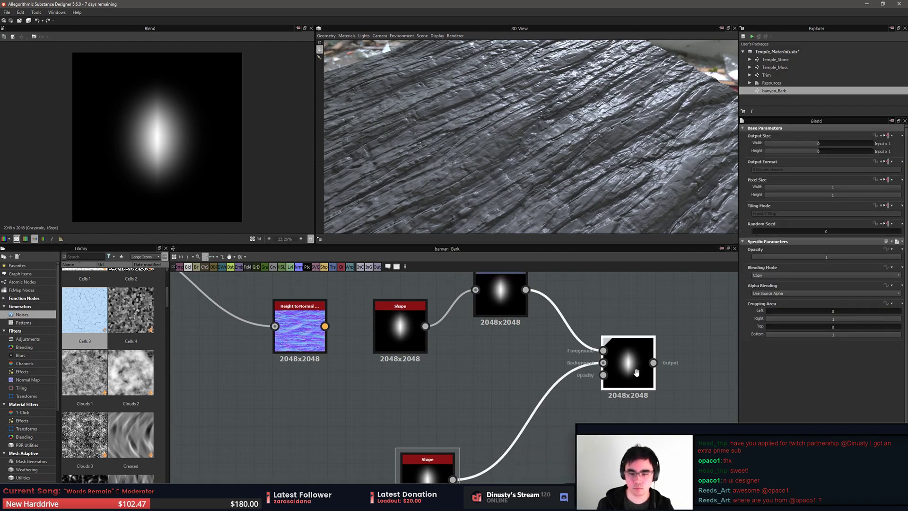
middle_drag(663, 350, 660, 406)
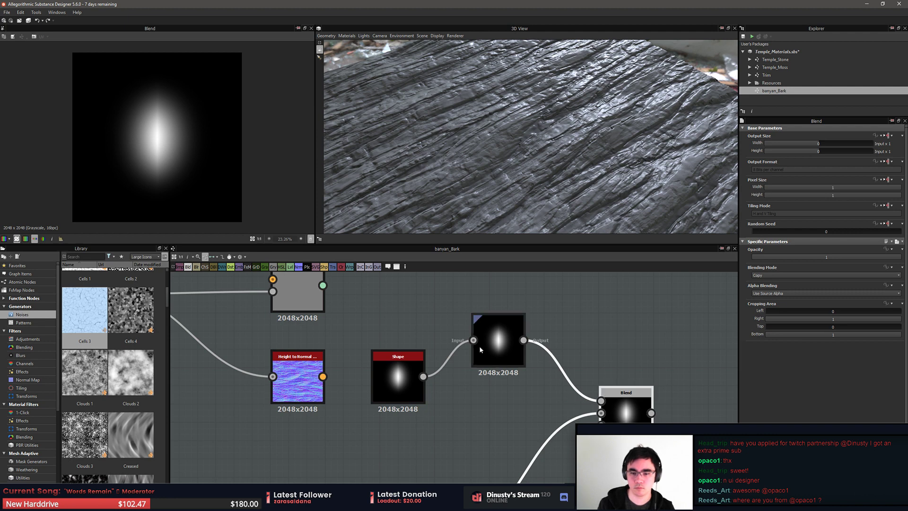
click(498, 341)
drag(180, 163, 209, 175)
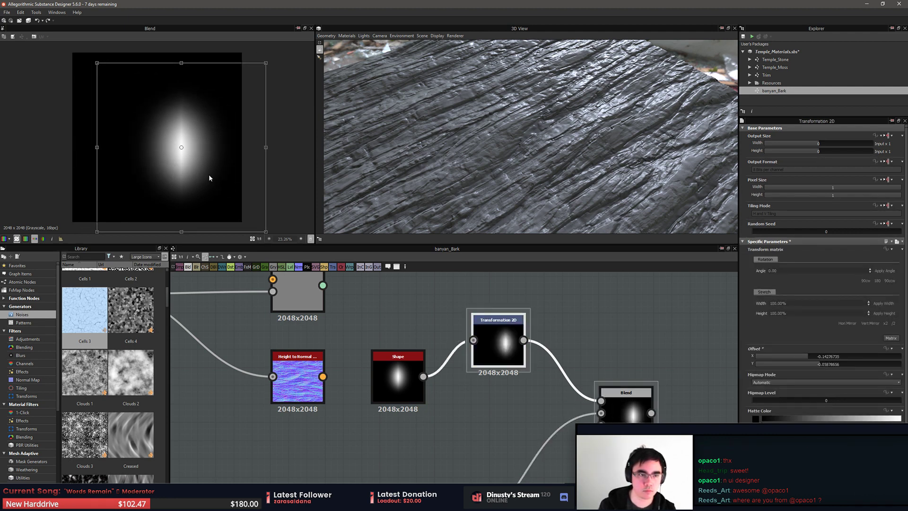
drag(186, 57, 214, 124)
Try the Subtract and Add (Linear Dodge) blending modes on the Blend node of the two shapes
click(619, 393)
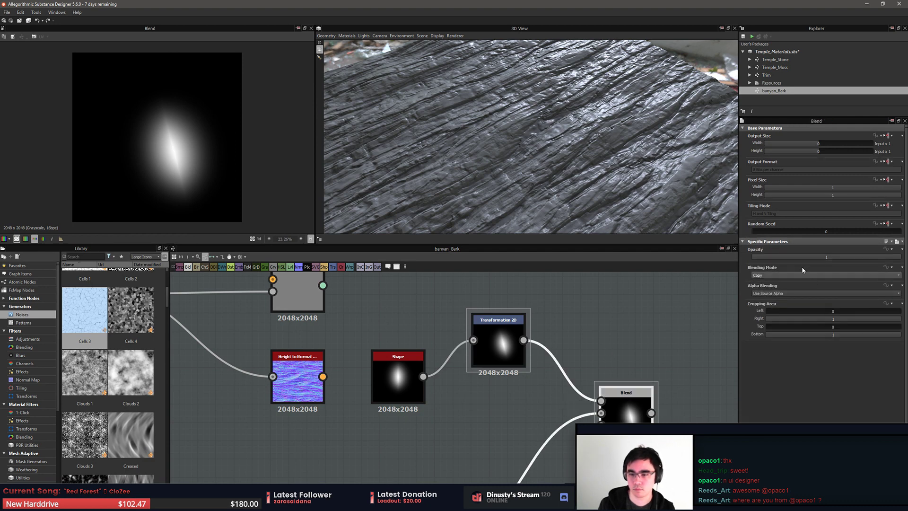
click(787, 257)
drag(788, 258, 900, 260)
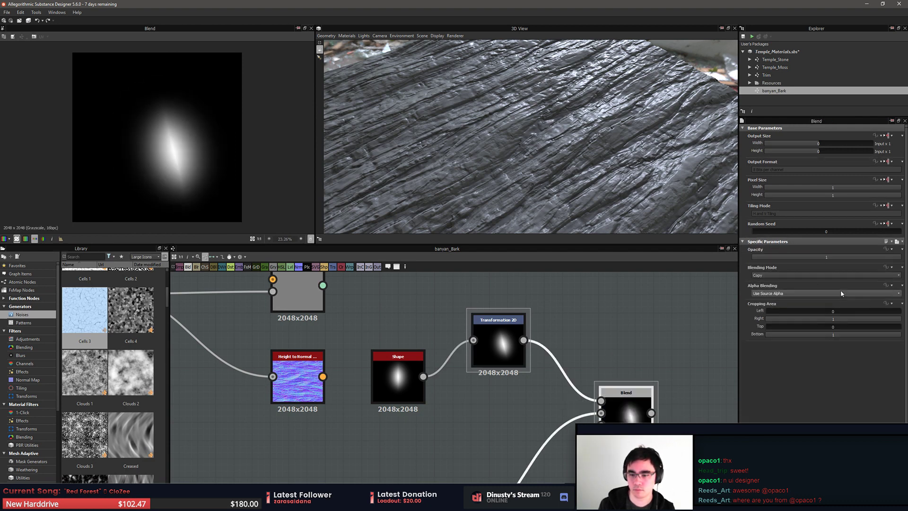
click(499, 343)
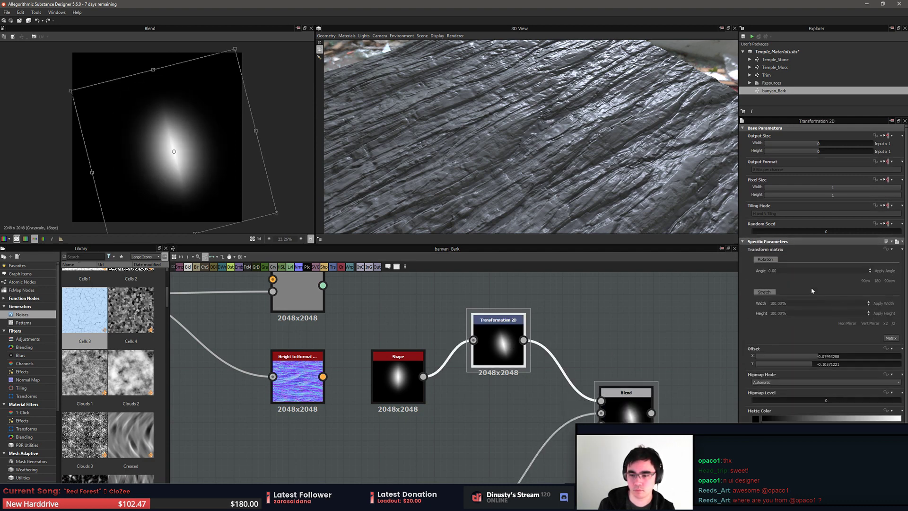
click(626, 392)
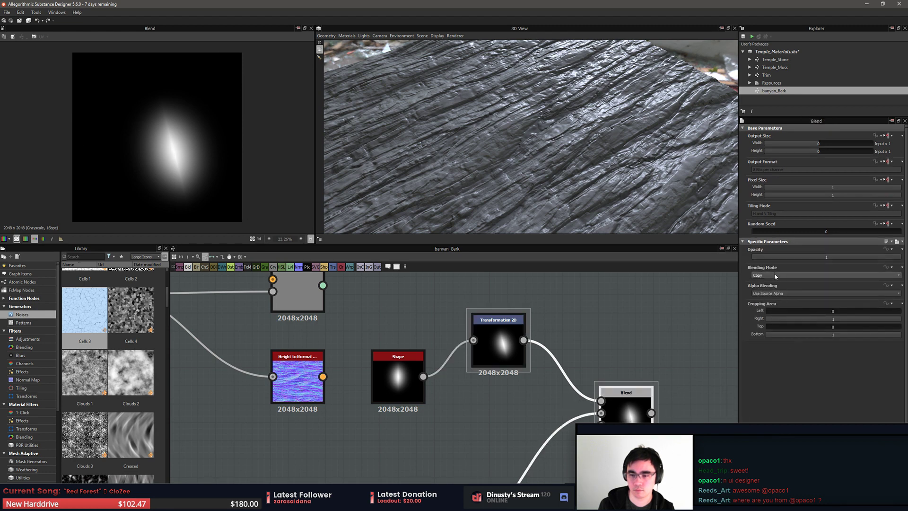
click(774, 274)
key(Return)
key(Down)
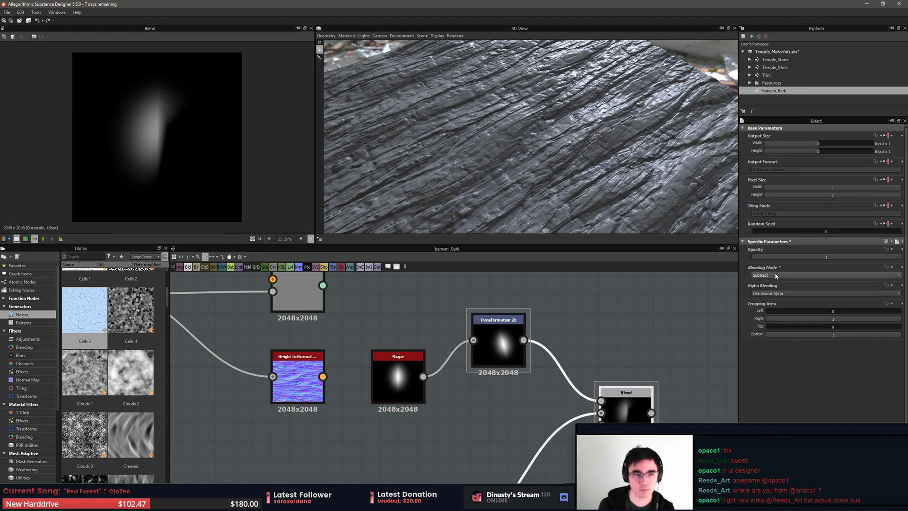
key(Up)
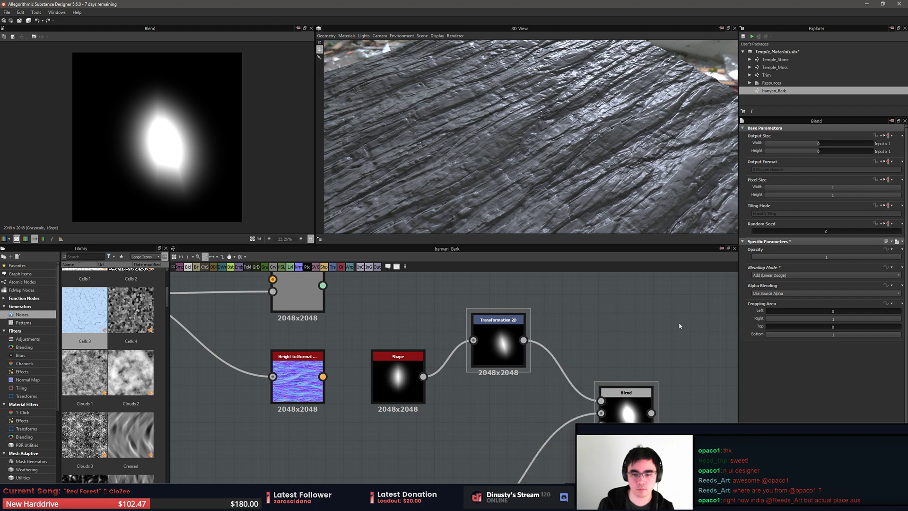
Compare Subtract, Multiply and Max (Lighten) on the Blend node, and set its blending mode to Min (Darken)
double_click(499, 345)
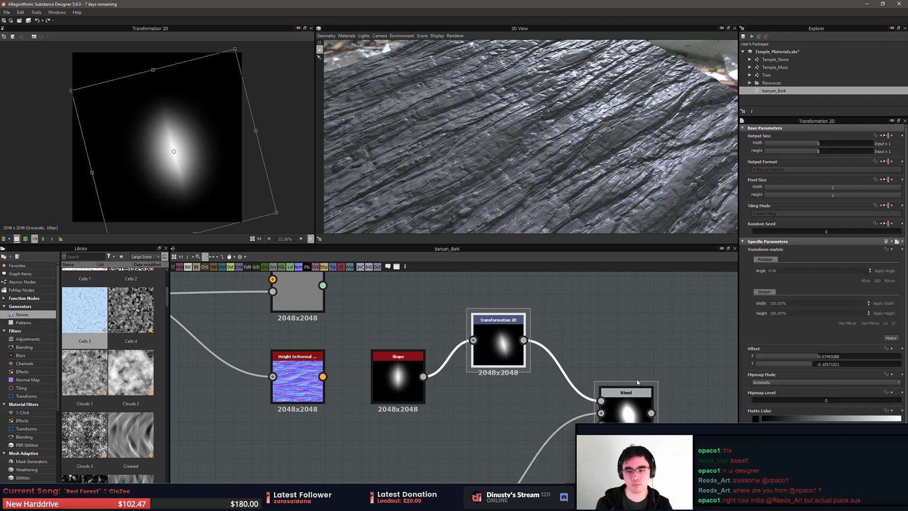
click(626, 393)
scroll(788, 276, up, 1)
scroll(789, 278, down, 1)
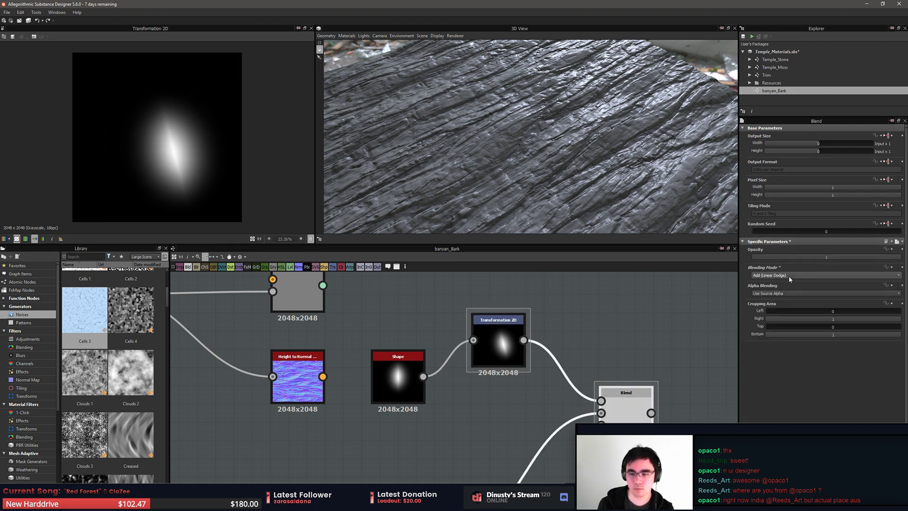
double_click(624, 412)
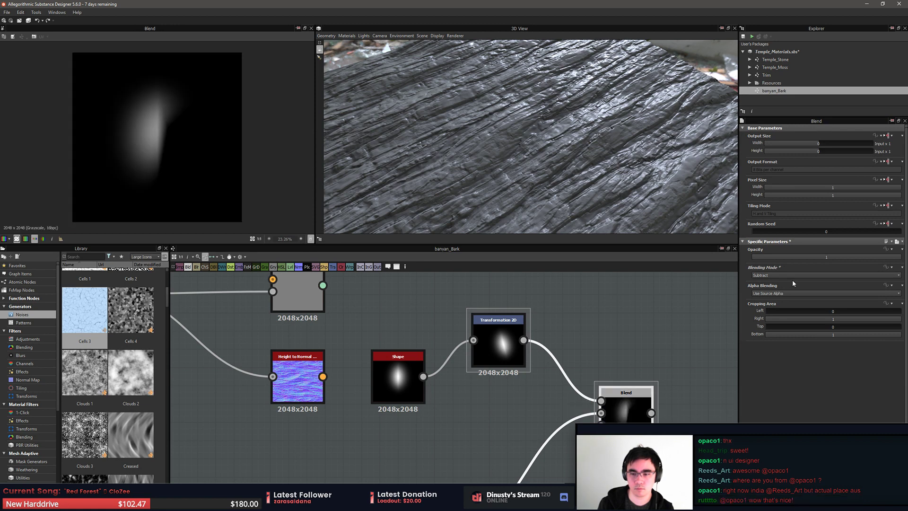
scroll(804, 272, down, 1)
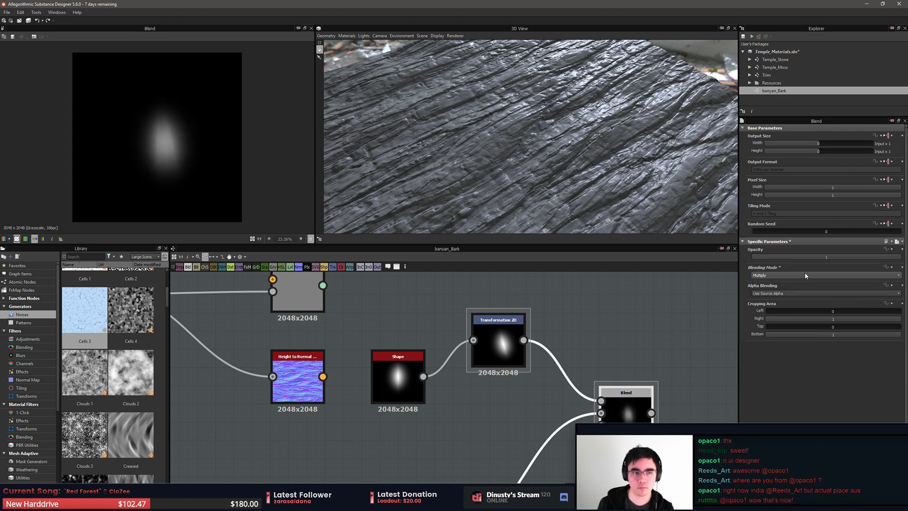
scroll(804, 271, down, 3)
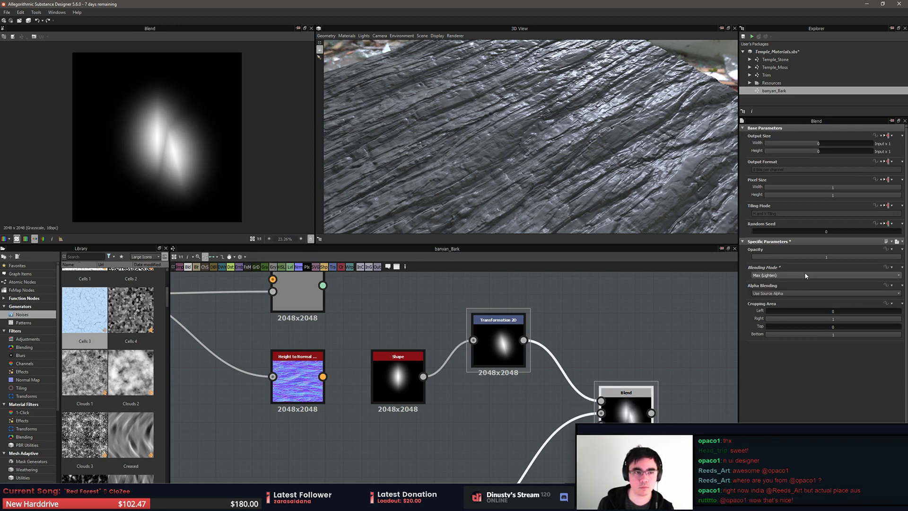
scroll(805, 273, down, 1)
scroll(805, 273, up, 1)
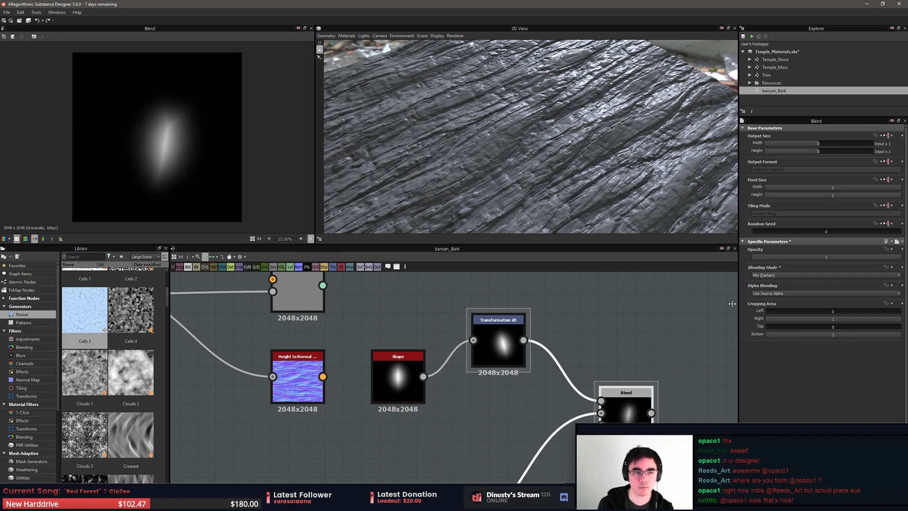
Rotate the Transformation 2D shape to a diagonal and reposition it over the other shape to form a Y-like ridge in the Blend
click(515, 349)
drag(211, 178, 276, 171)
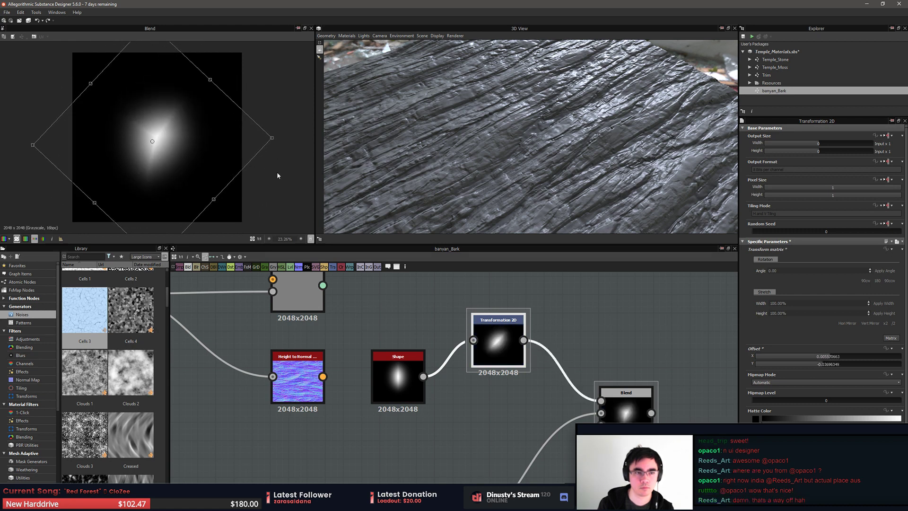
click(621, 347)
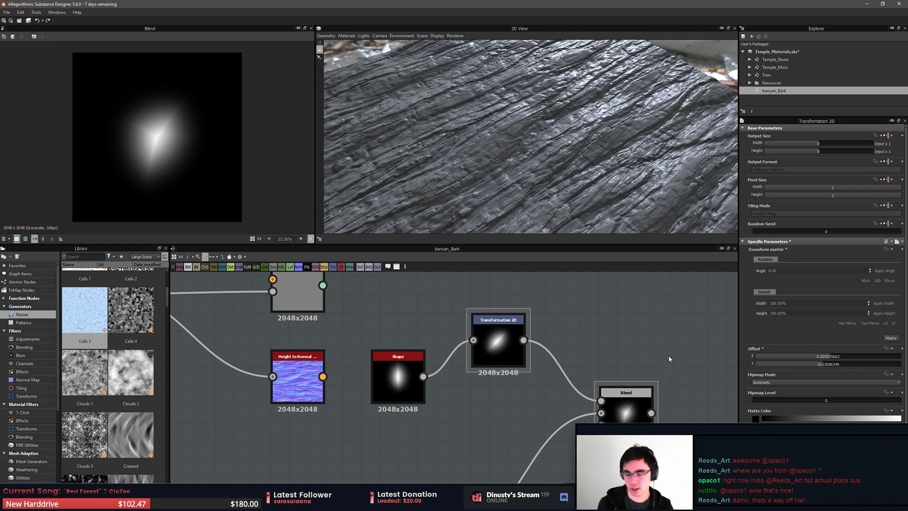
click(497, 359)
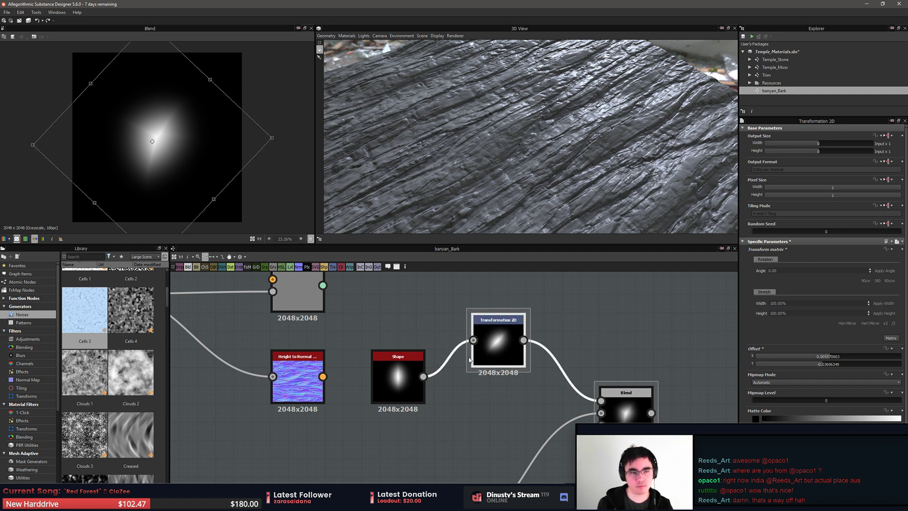
drag(186, 138, 206, 189)
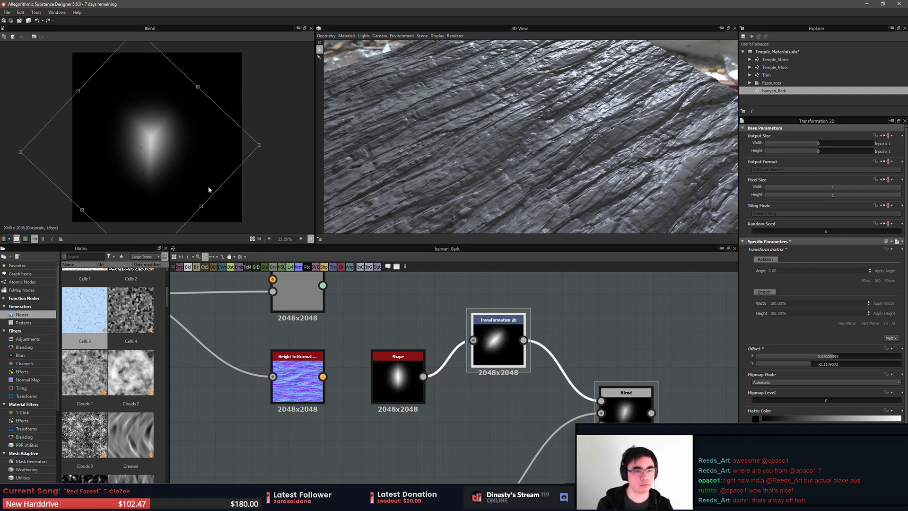
Add a Splatter node fed by the Blend output, and place it to the right of the Blend
click(620, 386)
middle_drag(651, 395, 604, 326)
scroll(597, 338, down, 1)
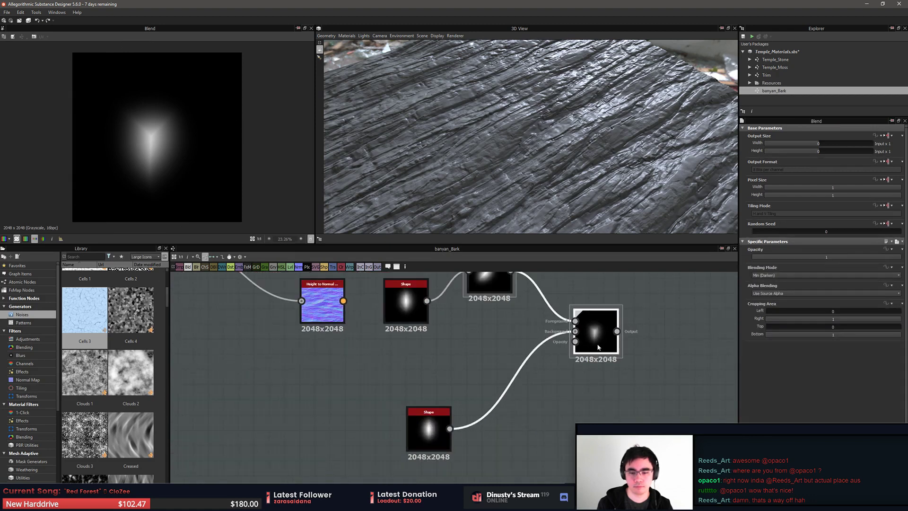
drag(589, 341, 589, 350)
middle_drag(589, 350, 532, 375)
middle_drag(475, 398, 549, 414)
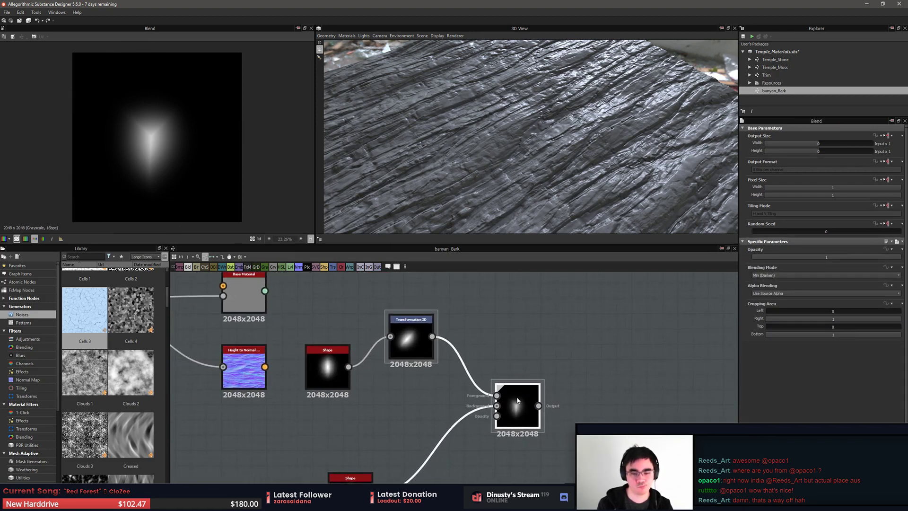
key(space)
text(splat)
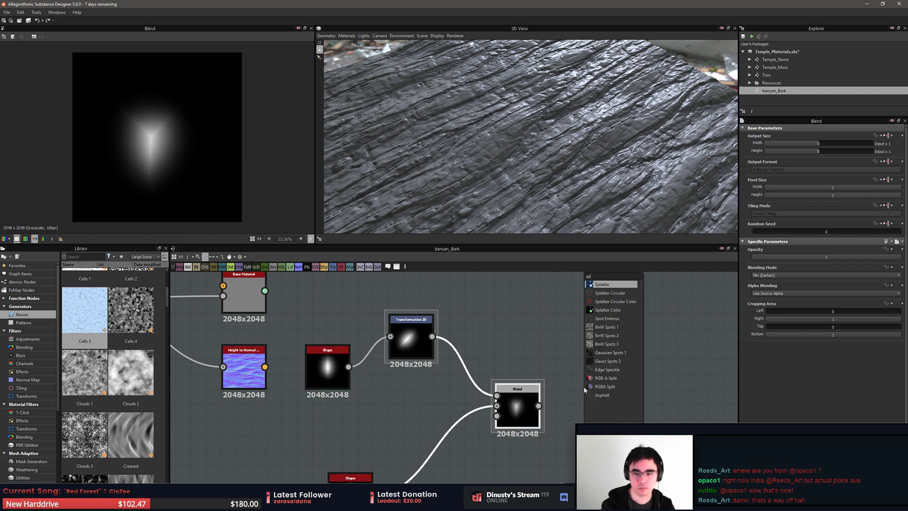
key(Return)
drag(598, 404, 659, 433)
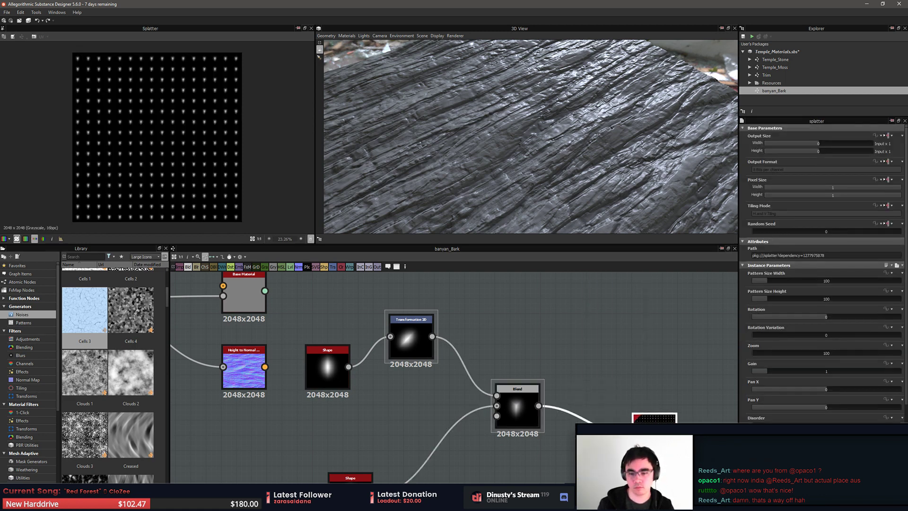
scroll(267, 137, up, 6)
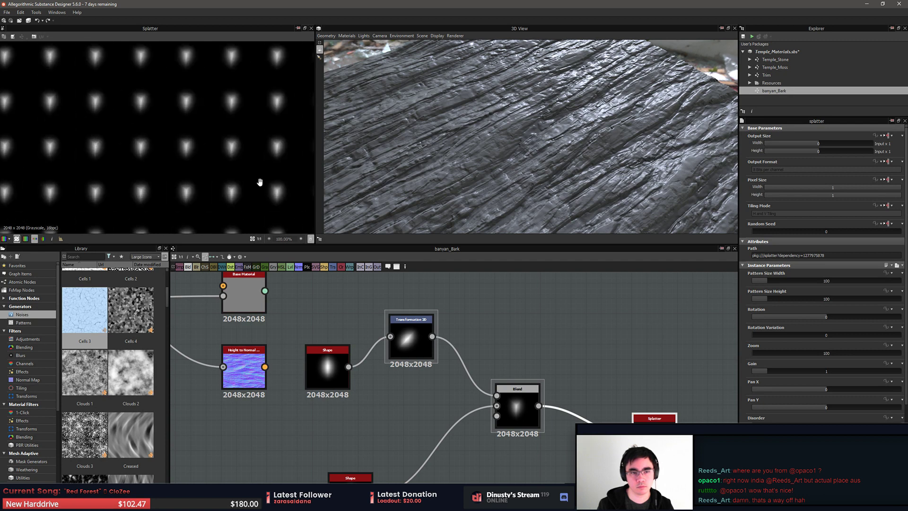
drag(655, 436, 625, 383)
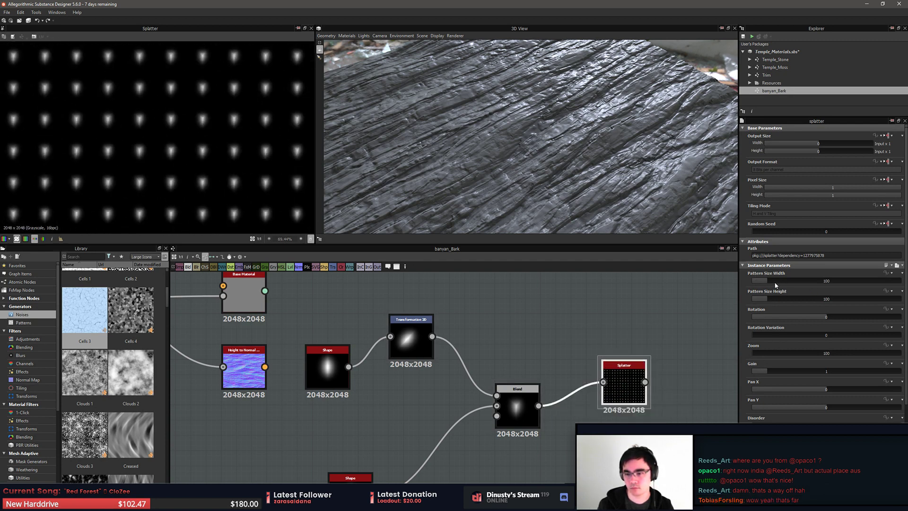
Try a wider Splatter pattern, undo it, and set the Rotation Variation to 68.57
drag(771, 280, 806, 282)
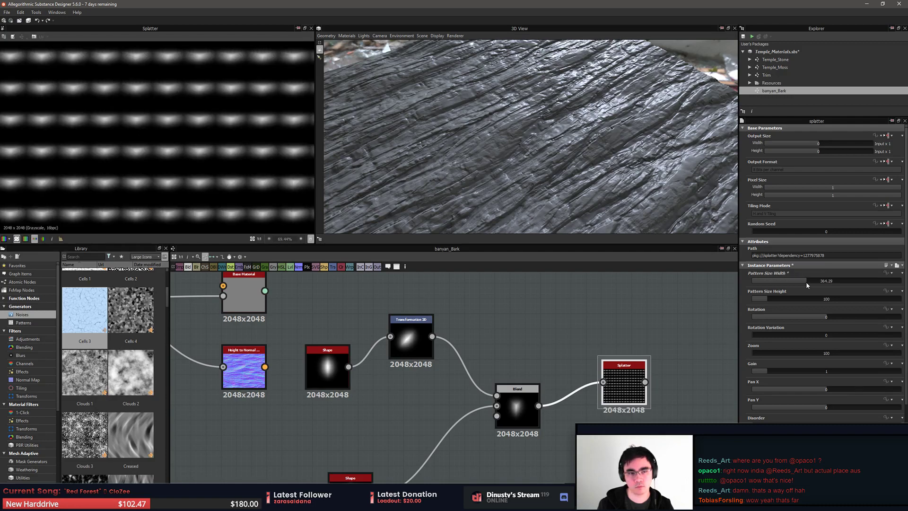
key(ctrl+z)
drag(768, 336, 780, 335)
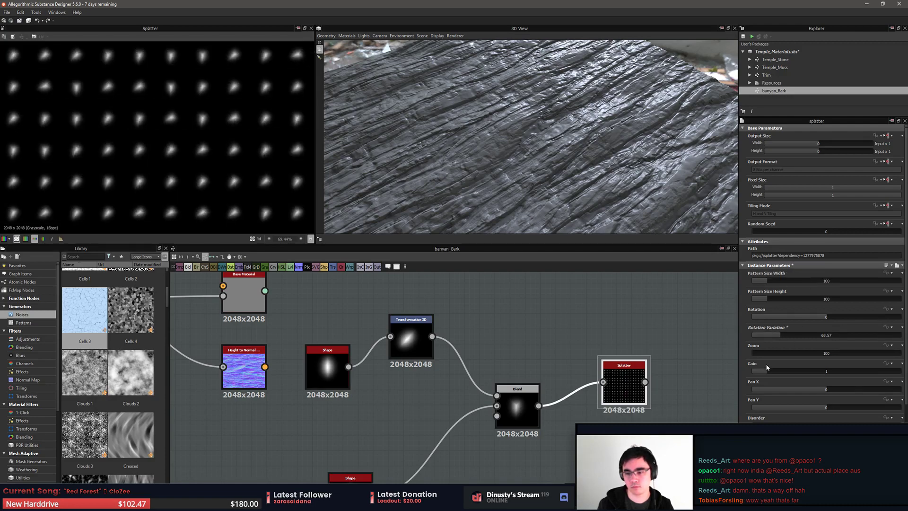
Increase the Splatter's Disorder and adjust its disorder settings to scatter the shapes both horizontally and vertically off the grid
drag(754, 426, 791, 426)
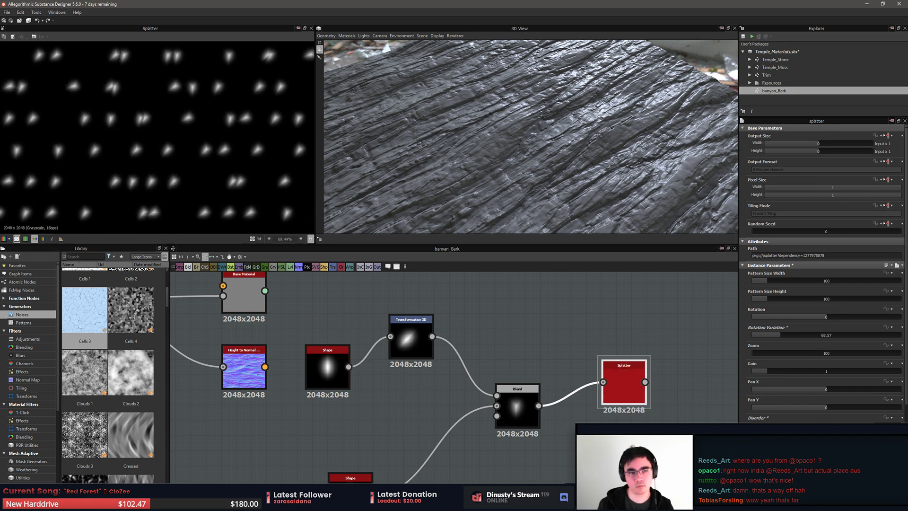
click(527, 412)
click(614, 393)
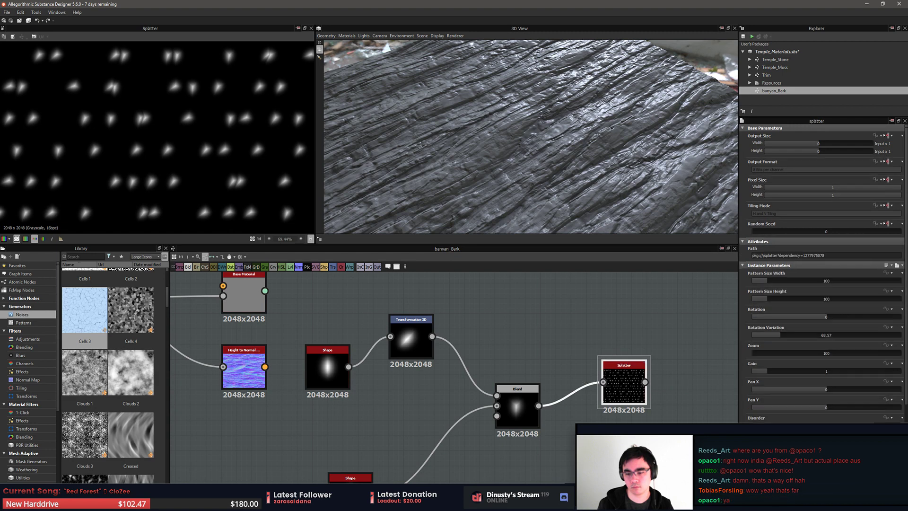
drag(801, 462, 803, 444)
click(710, 444)
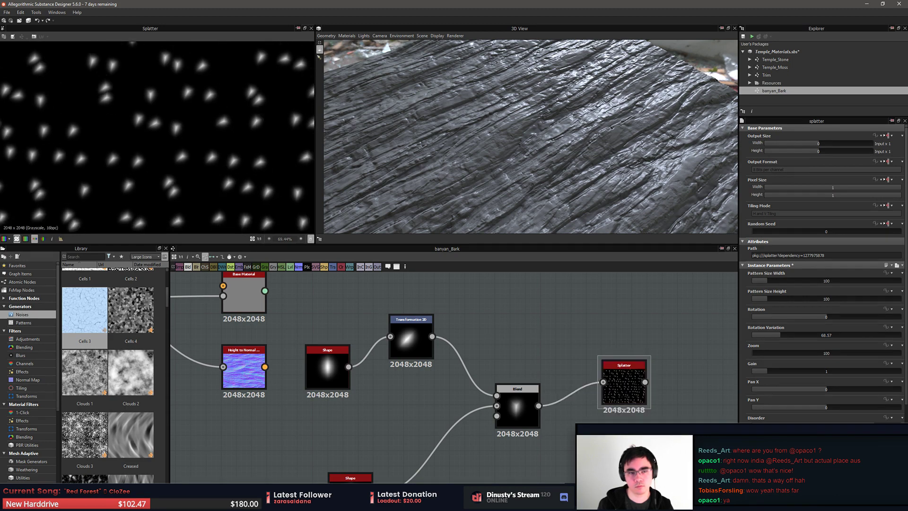
Move the node group that feeds the first Slope Blur Grayscale farther up in the graph, clear of the blur chains
scroll(591, 392, down, 5)
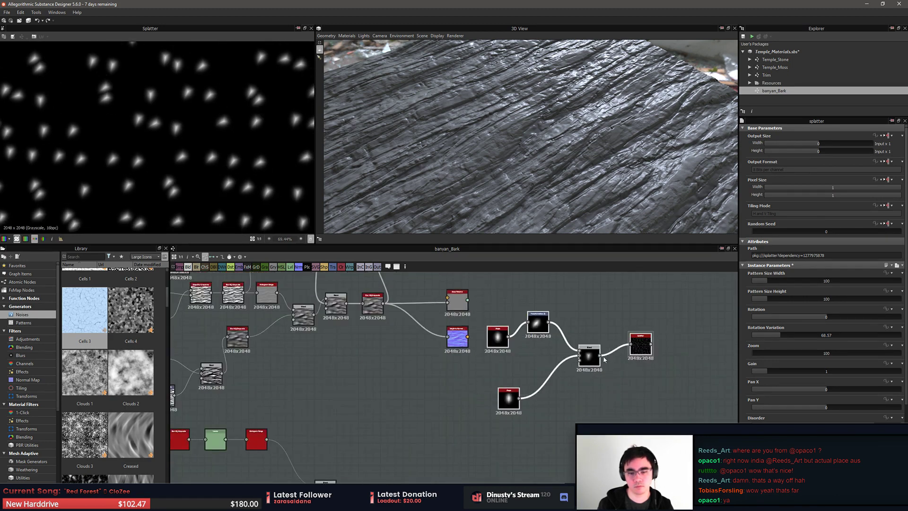
drag(509, 377, 421, 414)
middle_drag(421, 414, 544, 417)
scroll(544, 416, down, 3)
click(515, 379)
middle_drag(324, 306, 439, 379)
scroll(405, 328, up, 2)
drag(381, 379, 286, 315)
drag(378, 341, 386, 262)
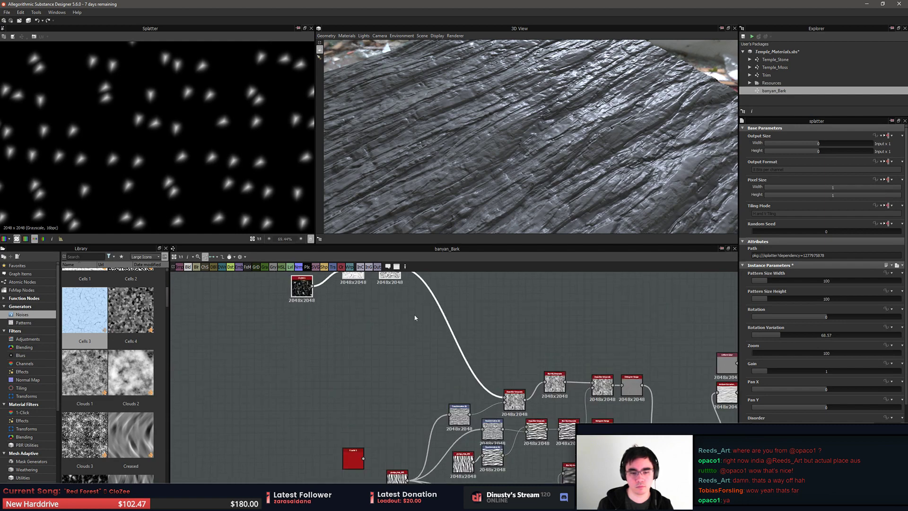
Delete the unused, unconnected Crystal 2 node
click(424, 335)
middle_drag(435, 368, 444, 351)
click(362, 442)
scroll(362, 444, up, 4)
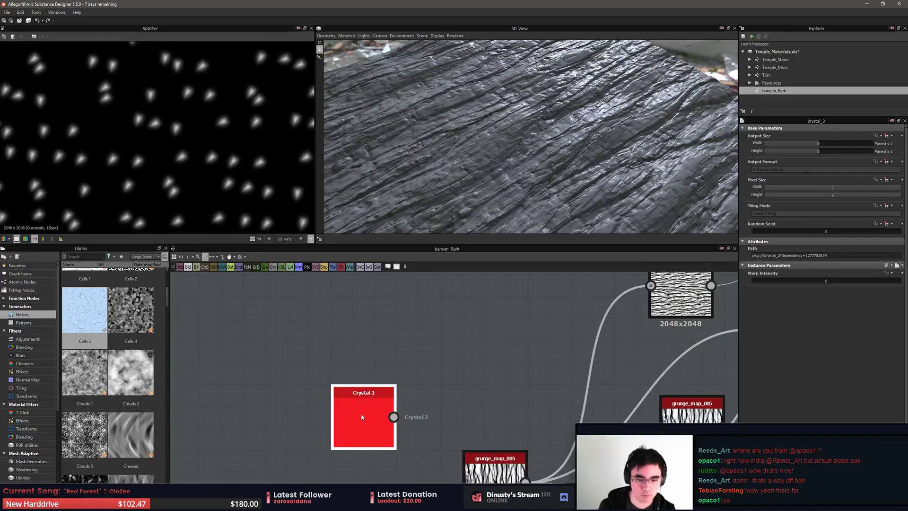
key(Delete)
Spread the graph's start out by shifting the main grunge map, the upper Transformation 2D and the first Slope Blur Grayscale to the left
scroll(415, 416, down, 2)
middle_drag(416, 416, 398, 331)
scroll(422, 353, down, 2)
drag(441, 370, 309, 393)
click(431, 429)
scroll(479, 399, down, 1)
middle_drag(478, 399, 435, 435)
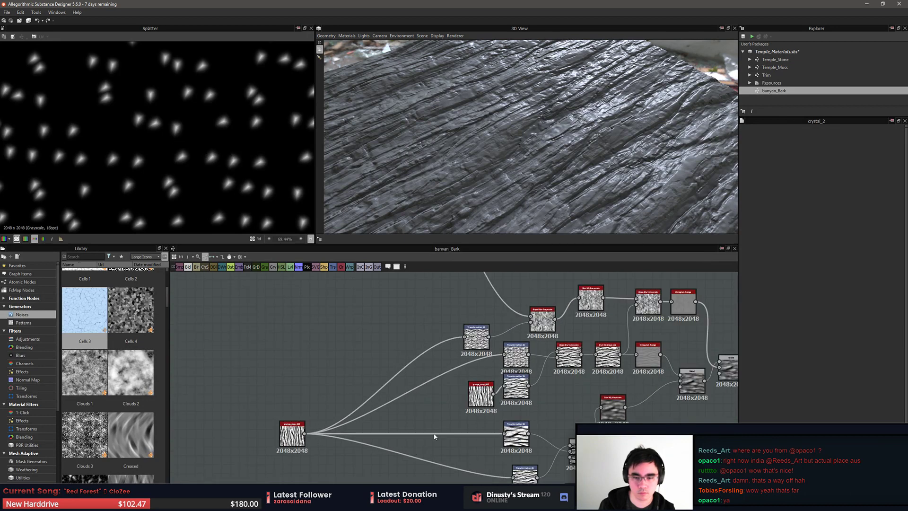
click(479, 338)
drag(480, 338, 383, 356)
drag(542, 324, 468, 288)
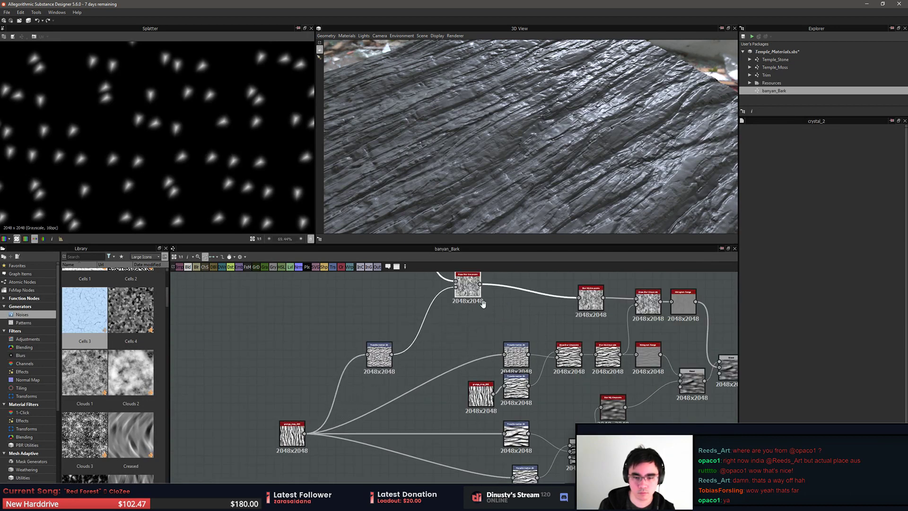
Close the gaps in the upper blur chain and shift the middle row's Transformation 2D and blur nodes left
middle_drag(612, 318, 607, 343)
drag(698, 351, 584, 326)
drag(643, 327, 573, 319)
drag(621, 356, 515, 384)
drag(596, 380, 562, 380)
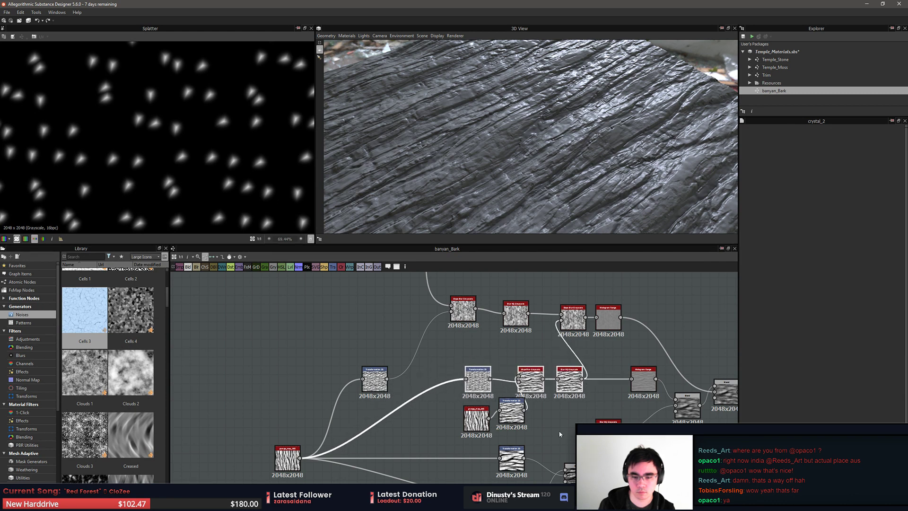
Line up the second grunge map and its Transformation 2D with the middle Slope Blur, placing the other Transformation 2D below them
drag(459, 445, 475, 422)
drag(476, 353, 481, 393)
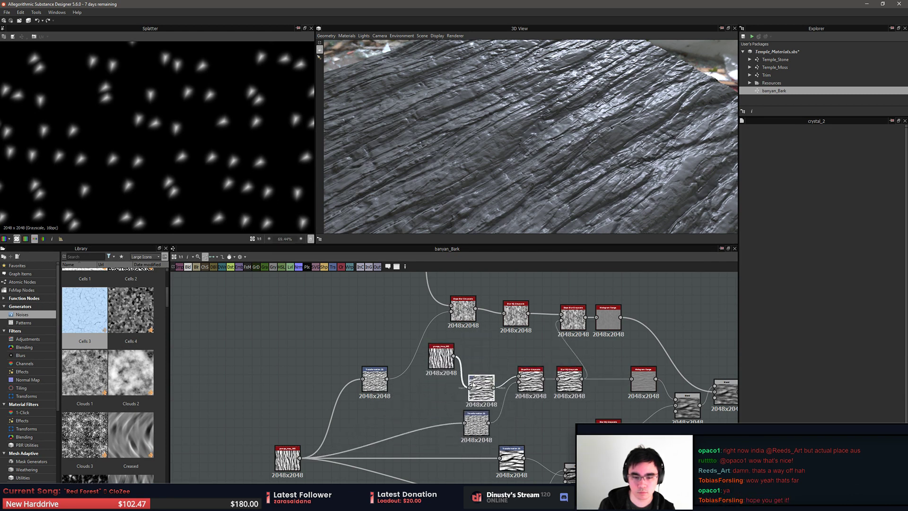
drag(442, 360, 527, 381)
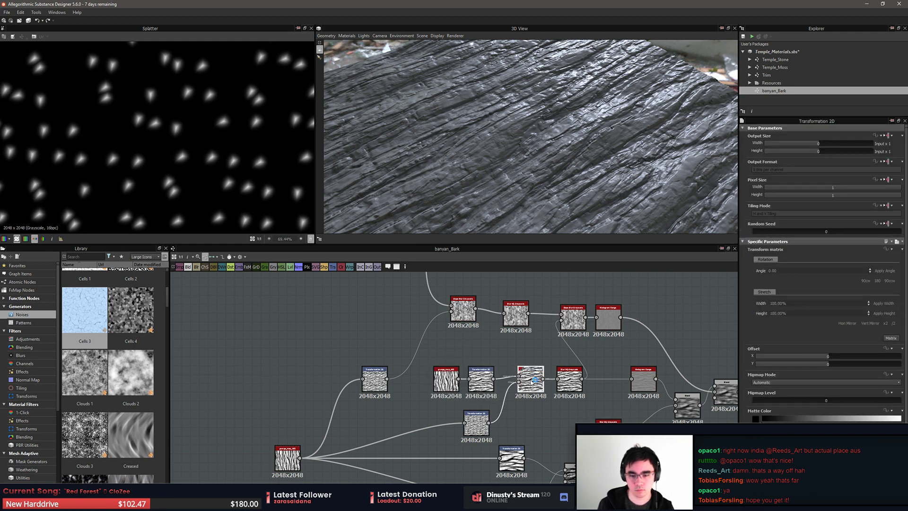
click(560, 433)
Tidy the lower Transformation 2D nodes into a column and bring their Blend and Blur HQ nodes closer
middle_drag(561, 433, 558, 367)
click(509, 400)
drag(573, 413, 570, 404)
drag(503, 403, 491, 446)
drag(520, 443, 501, 434)
click(505, 391)
drag(505, 392, 475, 436)
drag(563, 412, 528, 406)
Move the middle row's Histogram Range closer to its Blur HQ Grayscale so the chain is evenly spaced
middle_drag(586, 407, 519, 402)
scroll(527, 392, up, 1)
drag(539, 365, 506, 399)
middle_drag(555, 379, 544, 438)
drag(571, 349, 556, 350)
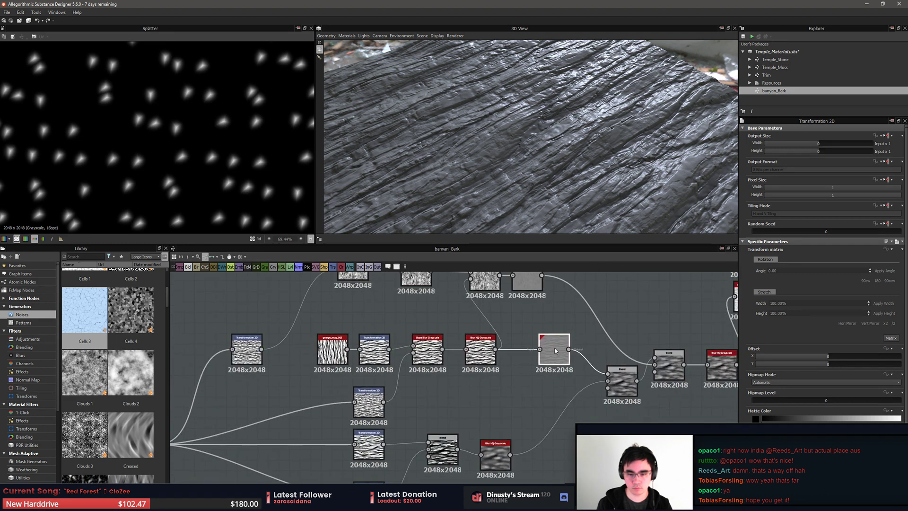
middle_drag(622, 403, 618, 403)
drag(540, 357, 524, 357)
scroll(523, 358, down, 2)
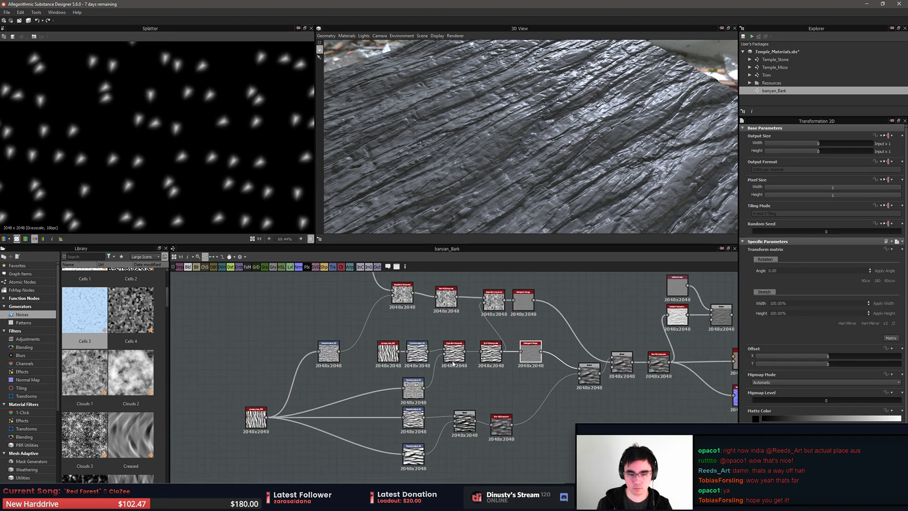
Even out the spacing of the upper chain's Slope Blur, Blur HQ and Histogram Range nodes
drag(284, 334, 522, 361)
click(530, 376)
middle_drag(530, 375, 630, 442)
scroll(544, 381, up, 1)
drag(521, 349, 542, 343)
drag(457, 346, 417, 353)
Preview the upper chain's Slope Blur Grayscale nodes and examine the Blur HQ Grayscale settings between them
double_click(413, 345)
click(437, 370)
scroll(438, 371, down, 1)
middle_drag(438, 371, 485, 390)
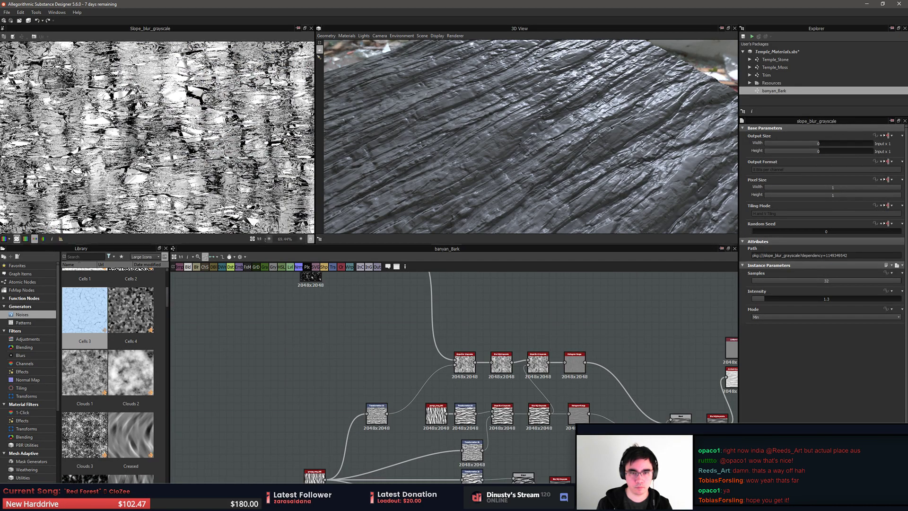
scroll(192, 173, up, 3)
click(494, 363)
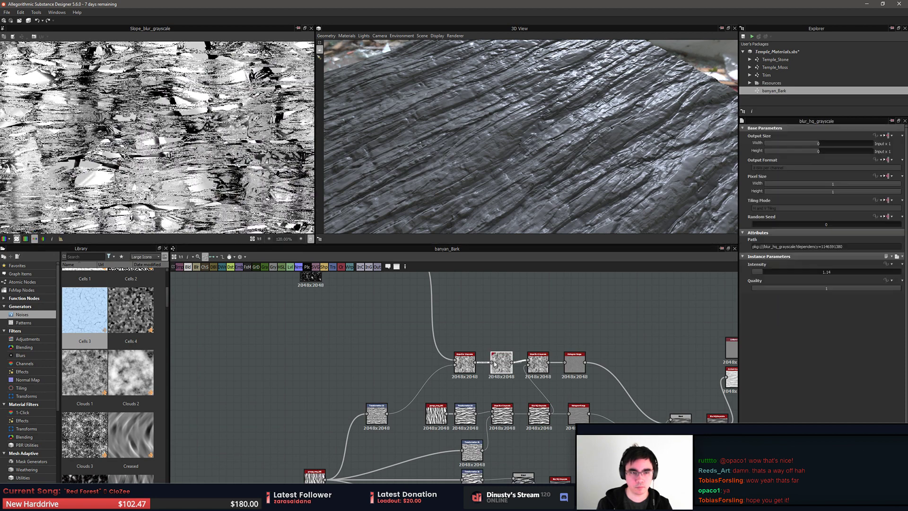
click(588, 370)
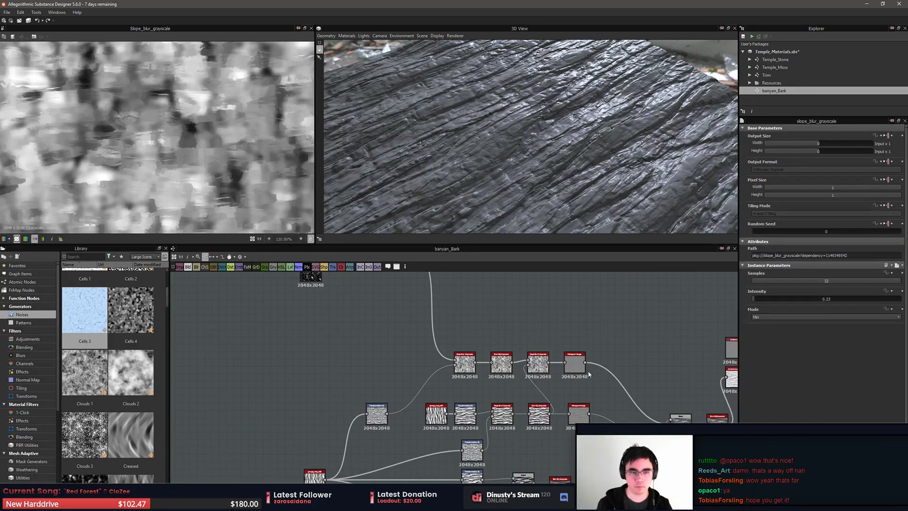
Reposition the two Blend nodes that follow the Histogram Ranges so they sit side by side before the final Blur HQ
middle_drag(646, 356, 521, 307)
scroll(522, 313, up, 1)
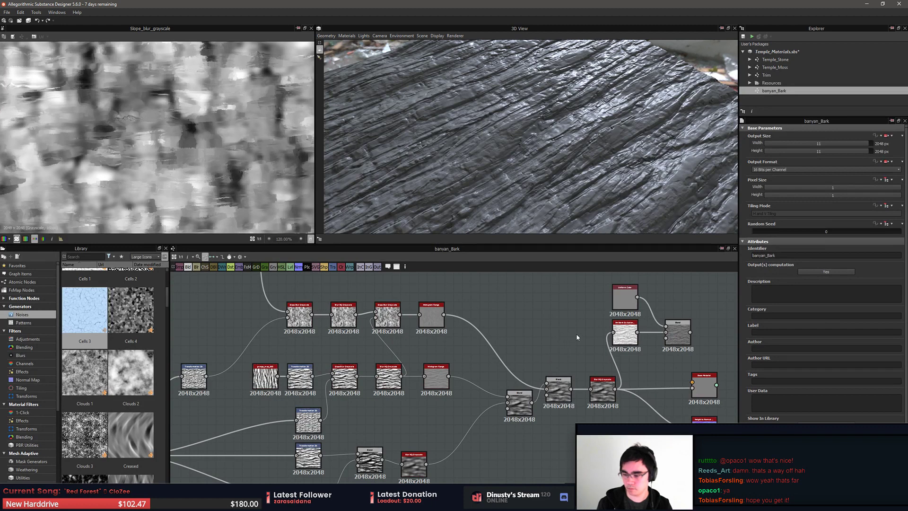
middle_drag(578, 398, 490, 397)
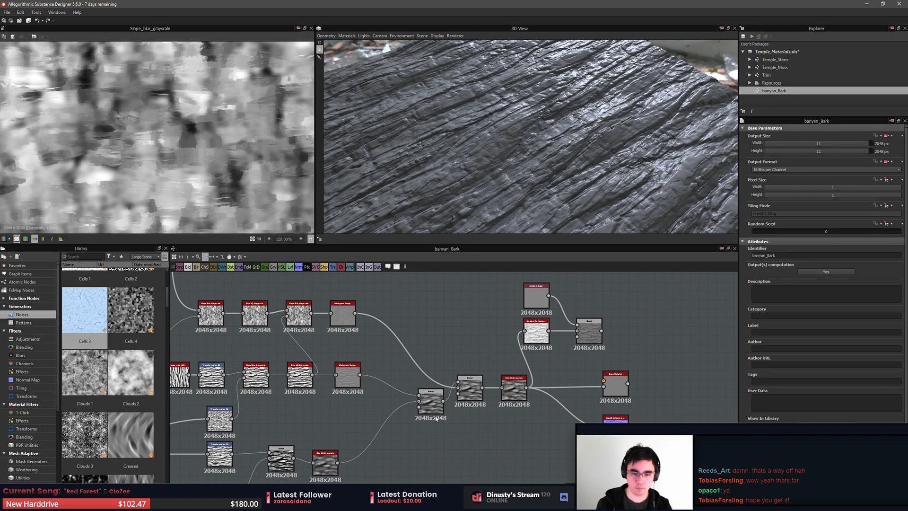
drag(432, 405, 423, 371)
mouse_move(467, 394)
mouse_down()
mouse_move(463, 404)
mouse_move(471, 394)
mouse_up()
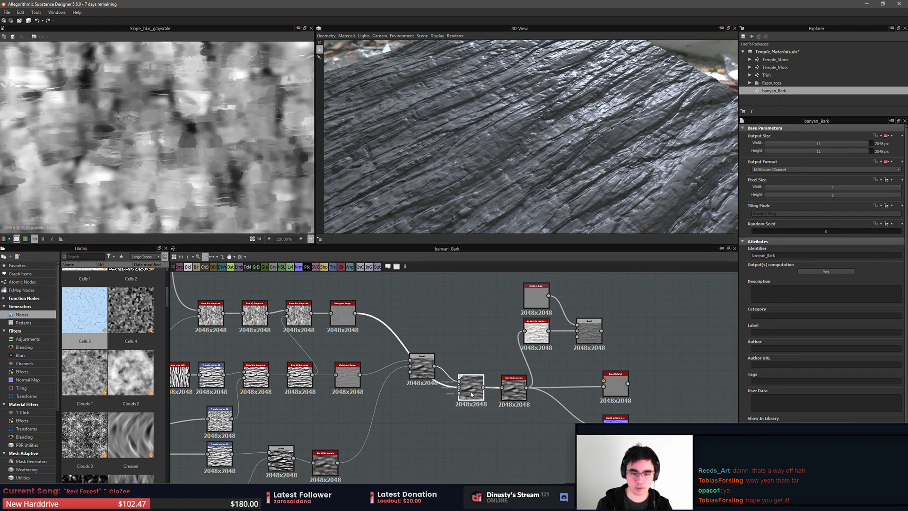
drag(421, 372, 414, 380)
Try placing the middle grunge map row above the upper blur chain, and undo the move
middle_drag(413, 379, 594, 443)
scroll(535, 439, down, 2)
middle_drag(437, 422, 437, 415)
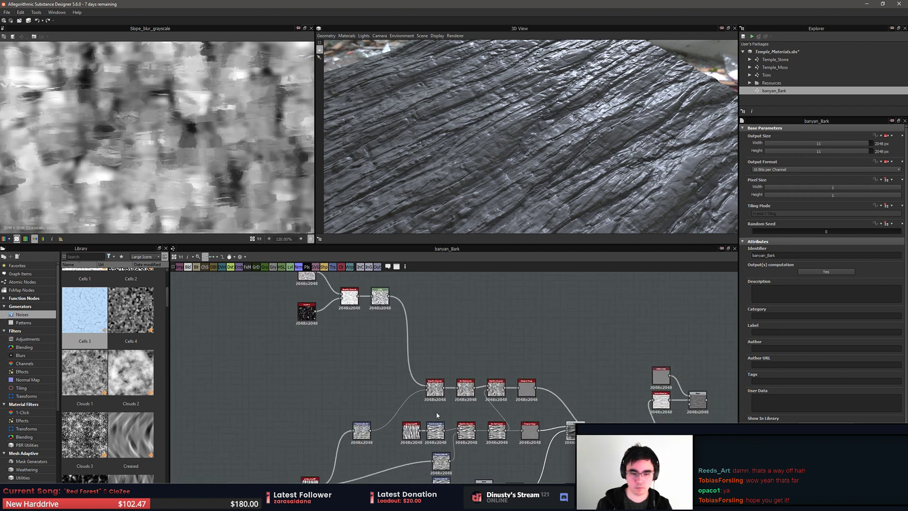
drag(413, 411, 511, 428)
drag(413, 410, 522, 354)
scroll(577, 340, up, 3)
click(578, 337)
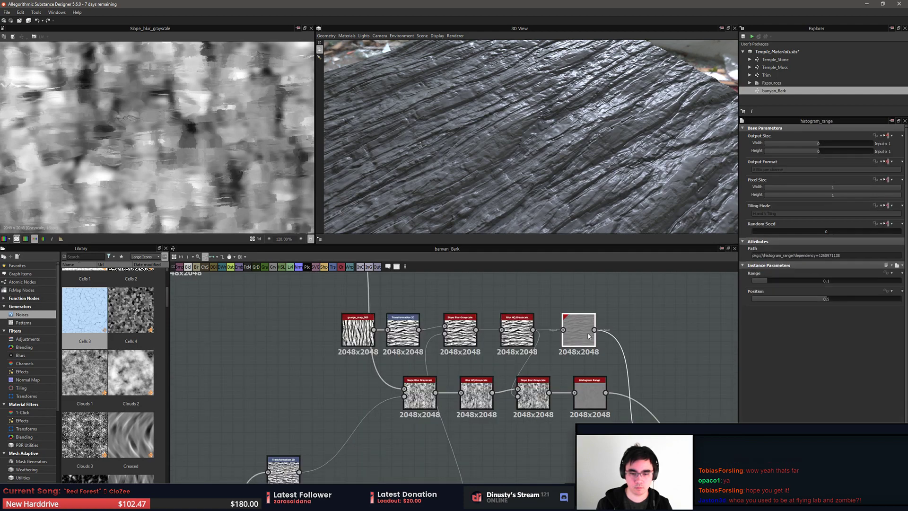
key(ctrl+z)
Align the second Blend with the first one in the main row, ahead of the final Blur HQ Grayscale
middle_drag(647, 357, 514, 295)
middle_drag(566, 385, 433, 330)
drag(491, 375, 491, 368)
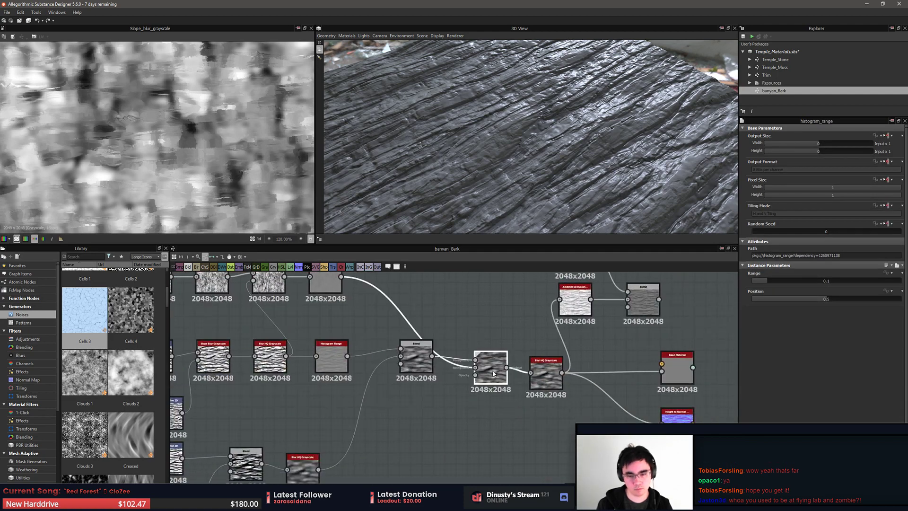
middle_drag(491, 368, 479, 356)
mouse_move(479, 356)
mouse_down()
mouse_move(472, 334)
mouse_move(472, 346)
mouse_up()
middle_drag(511, 366, 447, 366)
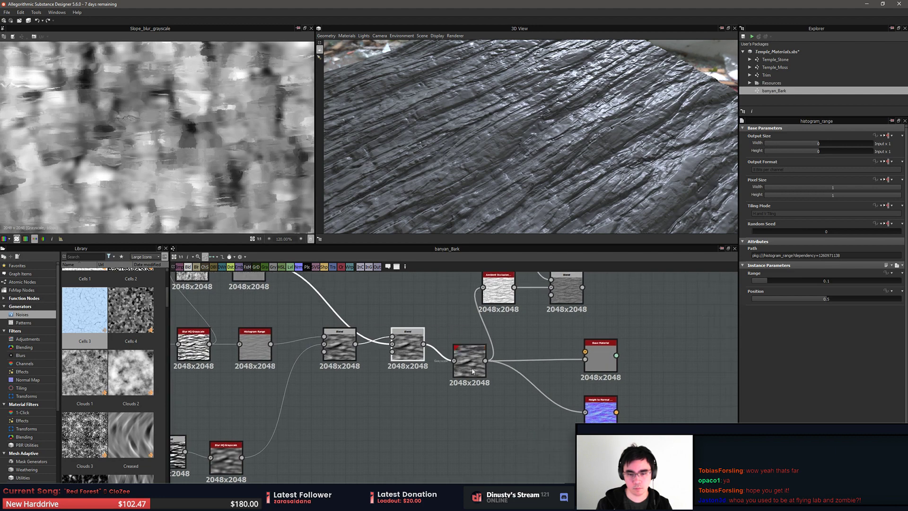
Move the Ambient Occlusion, Base Material and Height to Normal nodes far to the right of the final Blur HQ Grayscale
scroll(427, 384, down, 2)
drag(481, 326, 750, 334)
click(530, 401)
middle_drag(529, 402, 525, 379)
Add a Blend node beside the Splatter, with the Splatter as foreground and the final Blur HQ Grayscale as background
scroll(525, 379, down, 5)
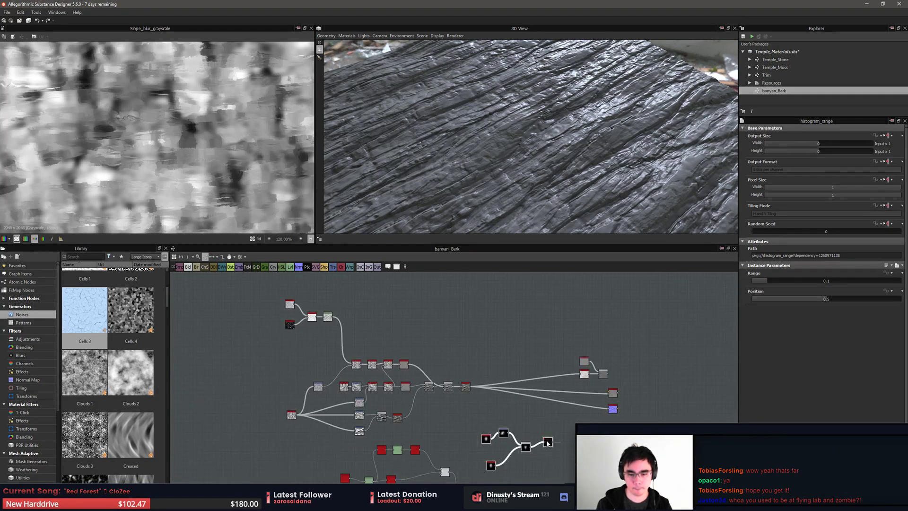
click(547, 442)
scroll(546, 442, up, 4)
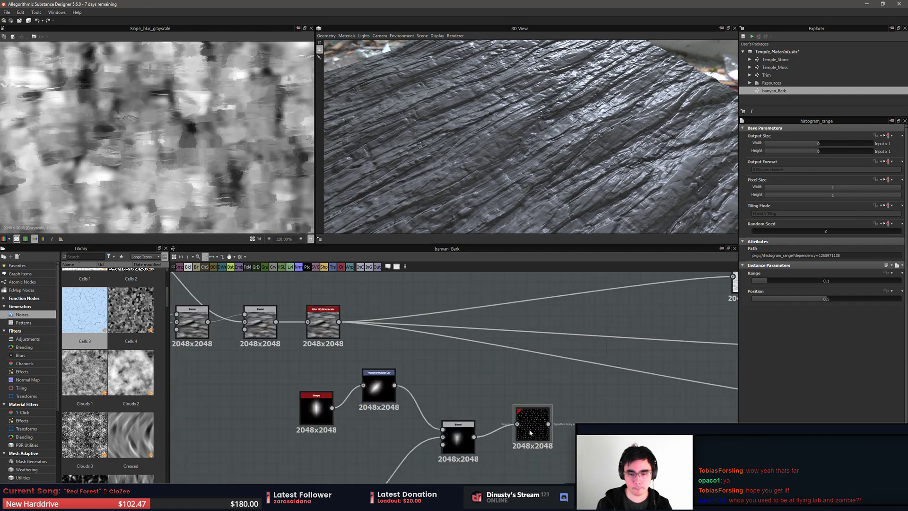
click(530, 433)
key(space)
text(blen)
key(Return)
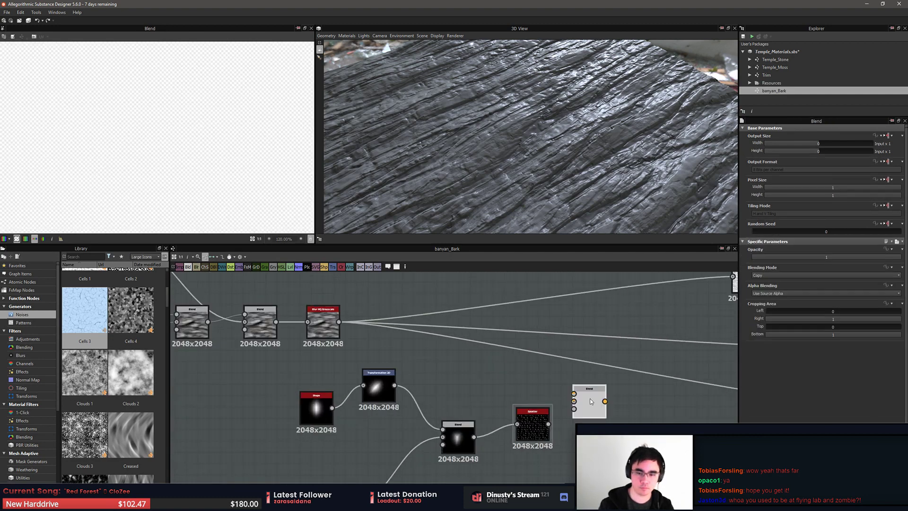
drag(579, 391, 575, 393)
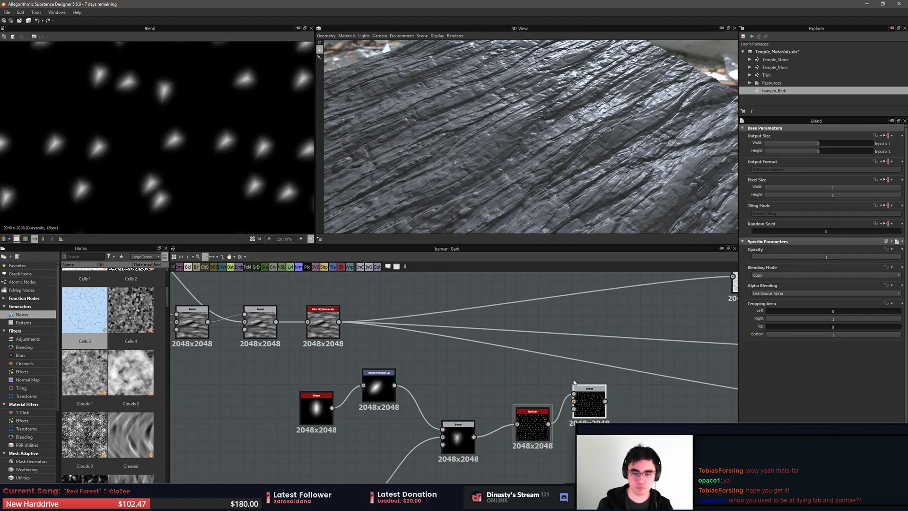
drag(338, 321, 586, 403)
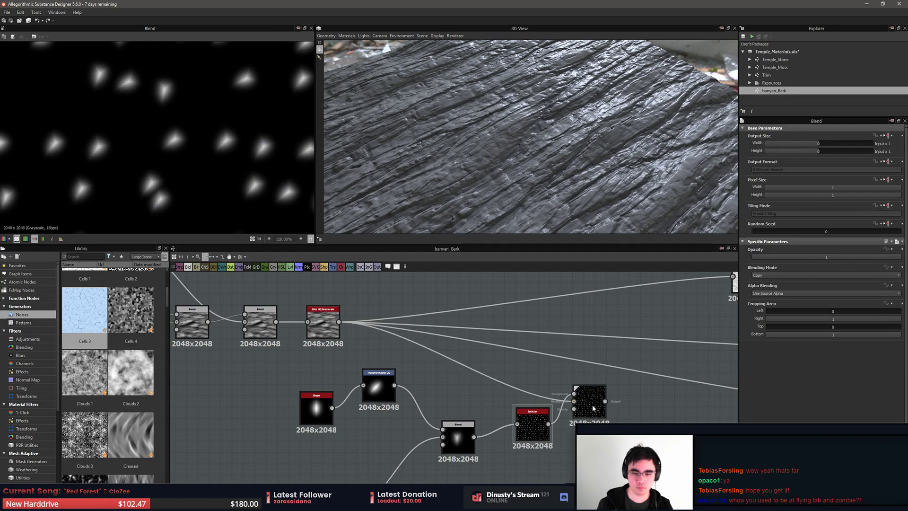
Reposition the new Blend node slightly up and to the right of the Splatter
click(593, 408)
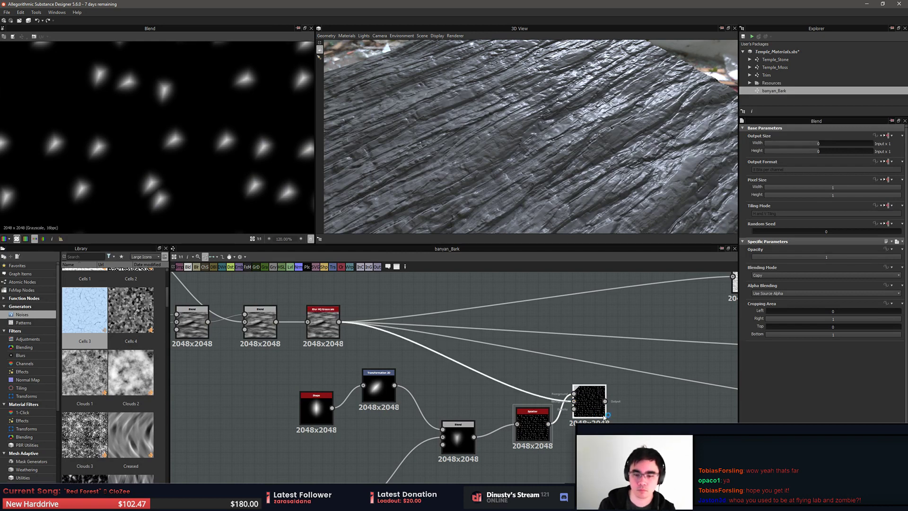
middle_drag(624, 411, 610, 404)
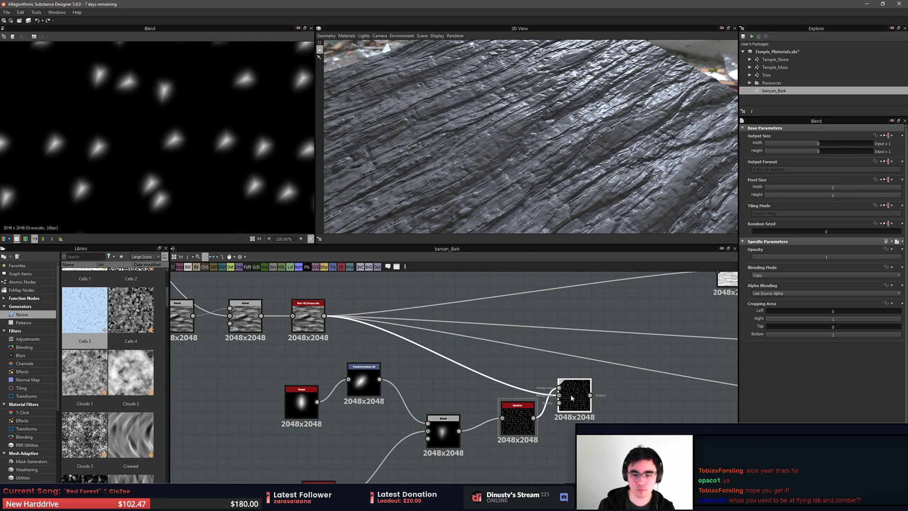
drag(572, 398, 583, 398)
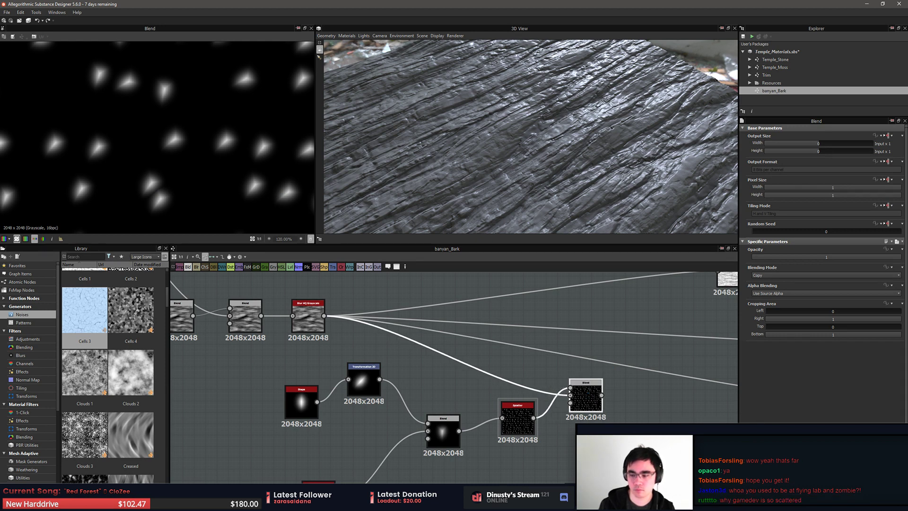
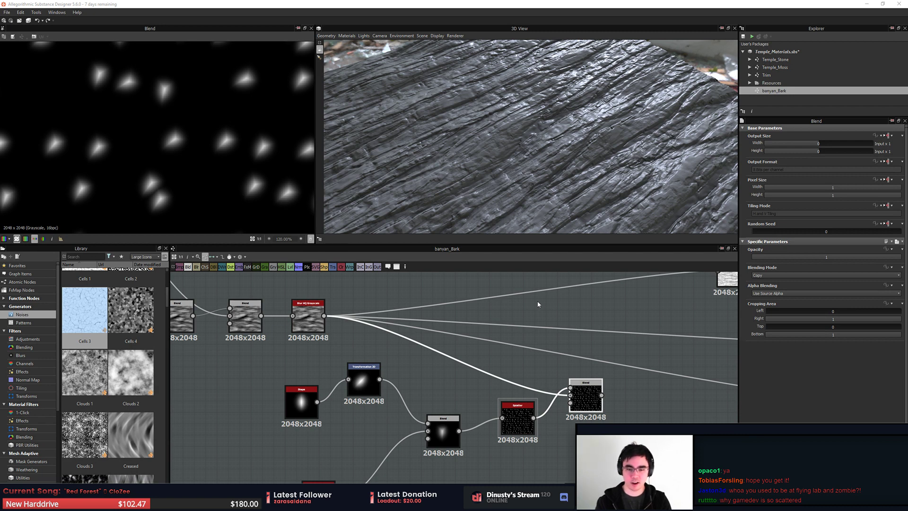
middle_drag(556, 354, 552, 341)
mouse_move(584, 382)
mouse_down()
mouse_move(583, 393)
mouse_move(583, 371)
mouse_up()
click(616, 388)
Feed the new Blend's output into the Height to Normal node and check the whole plane in the 3D view
middle_drag(662, 398, 578, 400)
scroll(578, 400, down, 2)
click(556, 414)
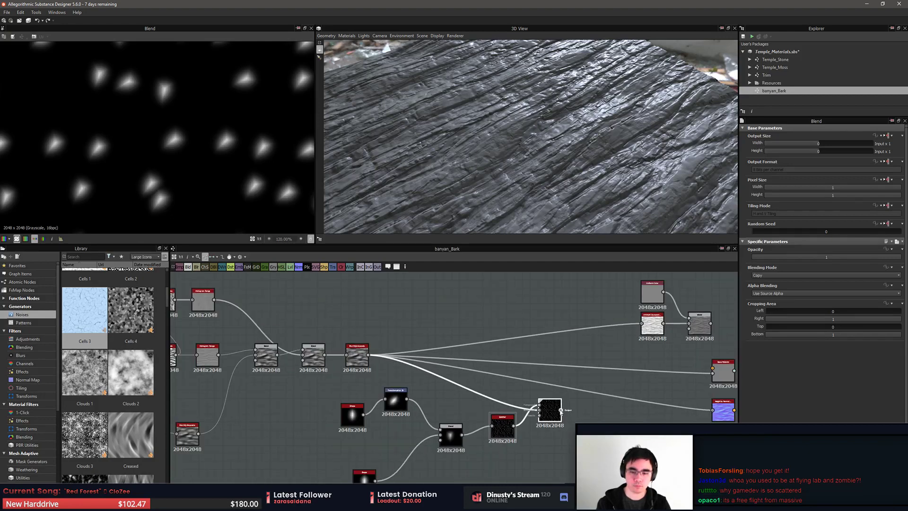
drag(711, 413, 713, 411)
middle_drag(682, 427, 571, 416)
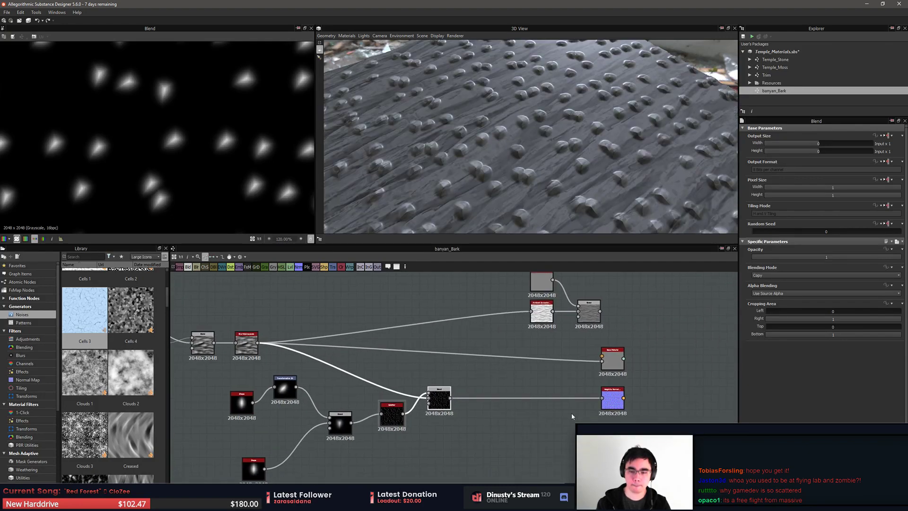
scroll(542, 93, down, 3)
drag(542, 93, 562, 97)
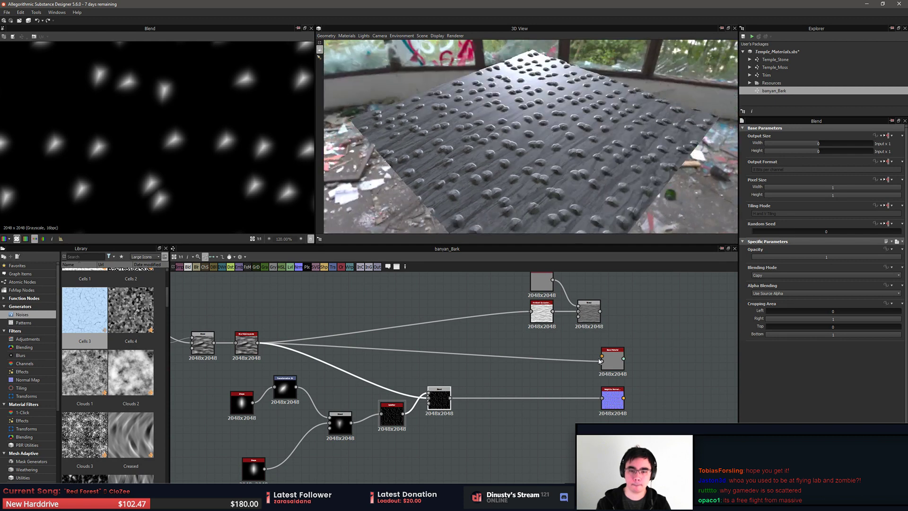
Set the new Blend's Blending Mode to Add (Linear Dodge)
scroll(563, 366, up, 4)
middle_drag(359, 410, 457, 397)
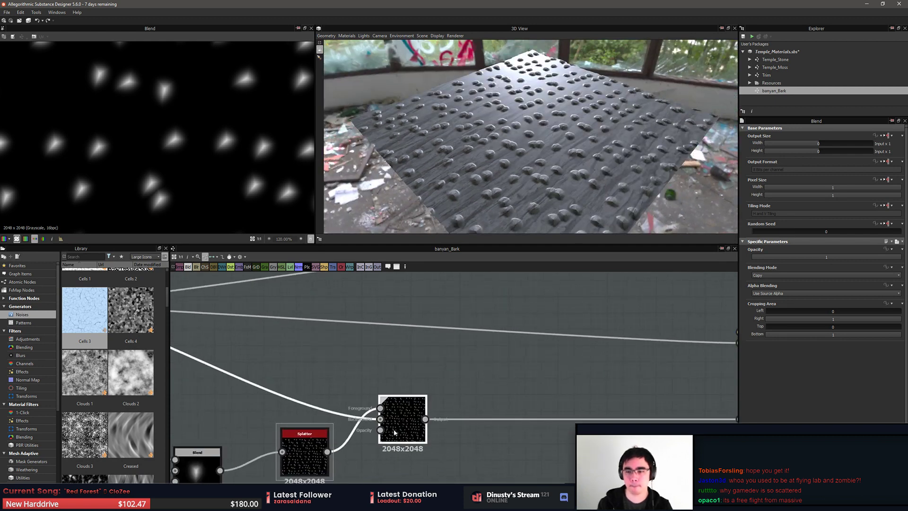
click(801, 256)
key(ctrl+z)
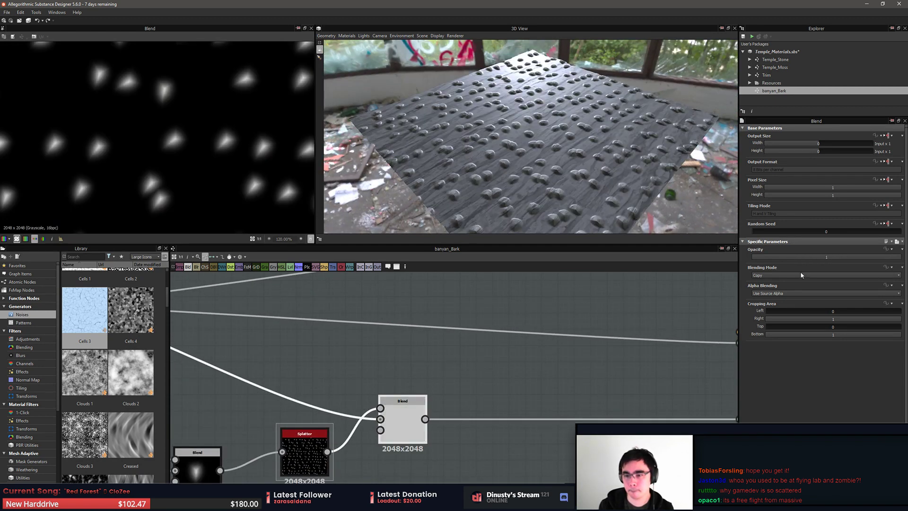
scroll(795, 275, down, 1)
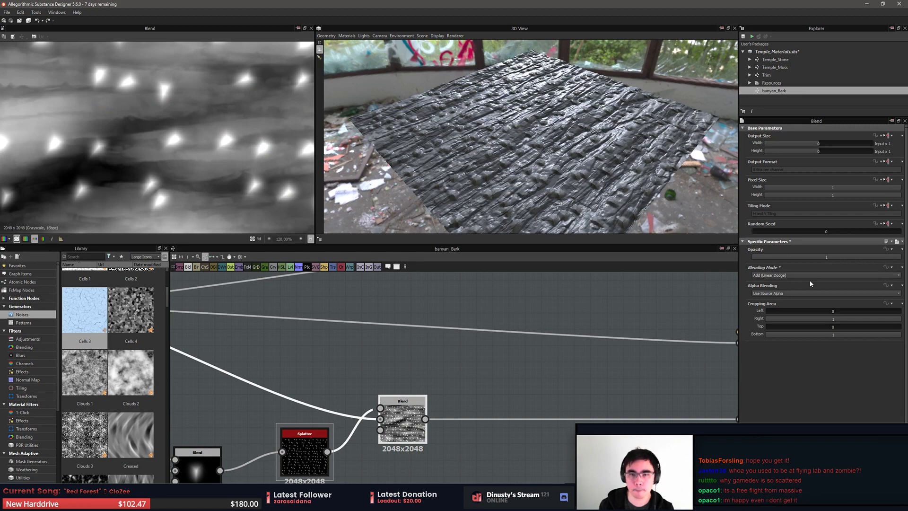
Try the Subtract blending mode on the new Blend and inspect the bark surface in the 3D view
scroll(785, 276, down, 2)
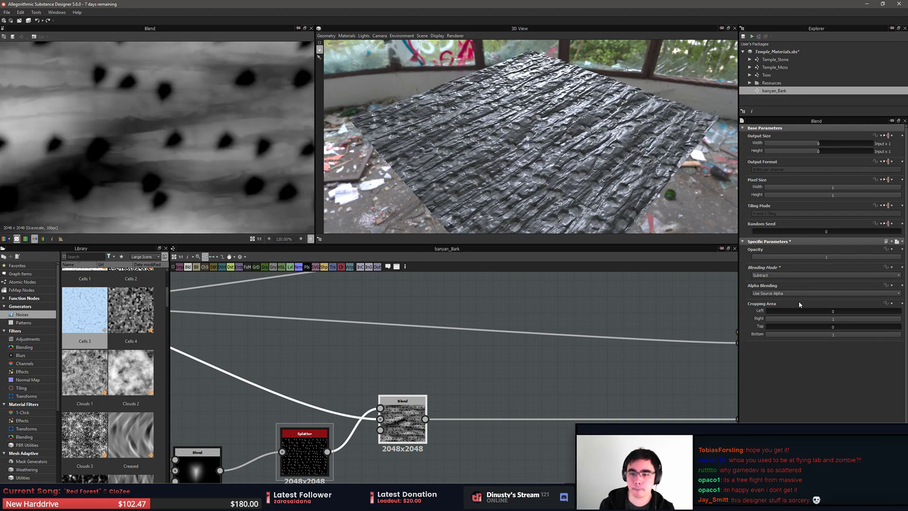
key(Up)
scroll(535, 186, up, 5)
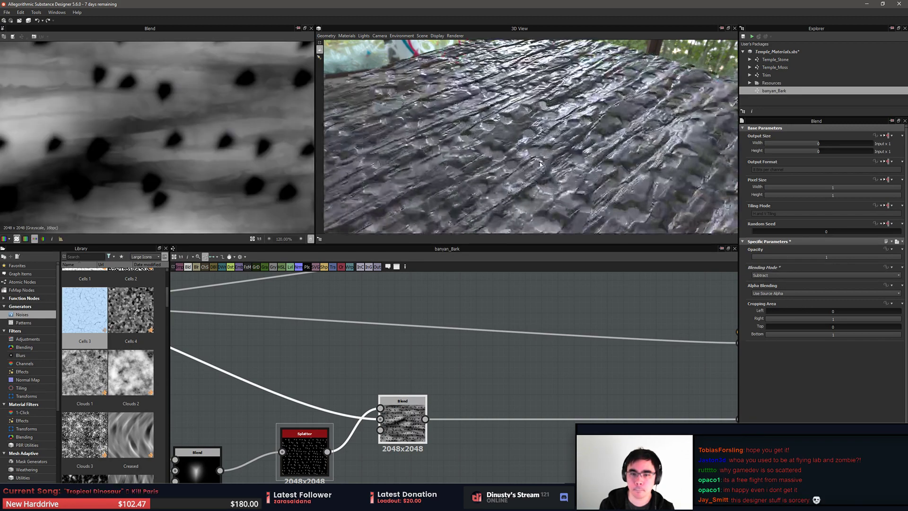
scroll(537, 185, down, 3)
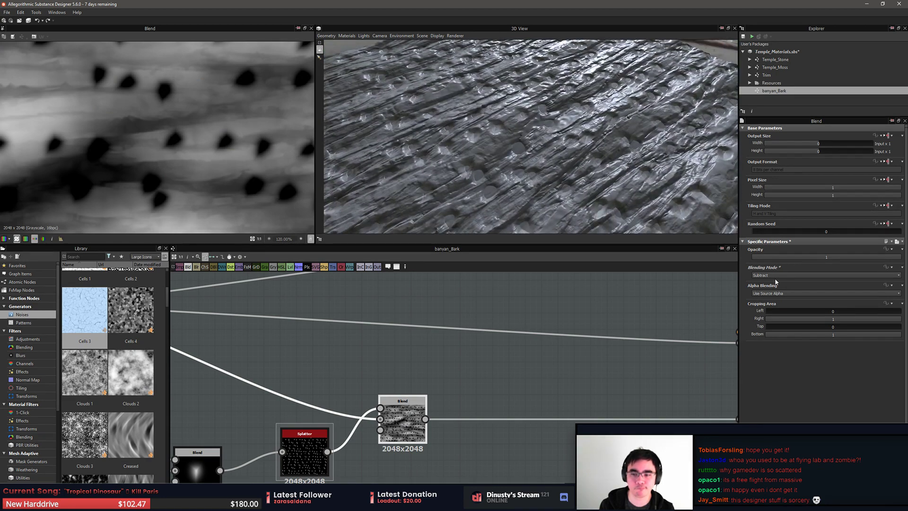
Set the new Blend's Blending Mode to Max (Lighten) and inspect a single bump up close in the 3D view
click(778, 275)
click(780, 280)
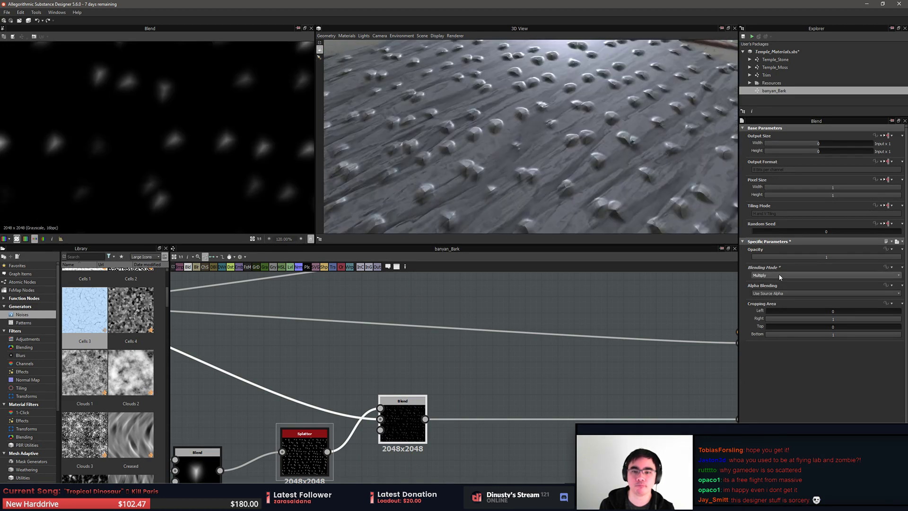
key(Down)
key(Down)
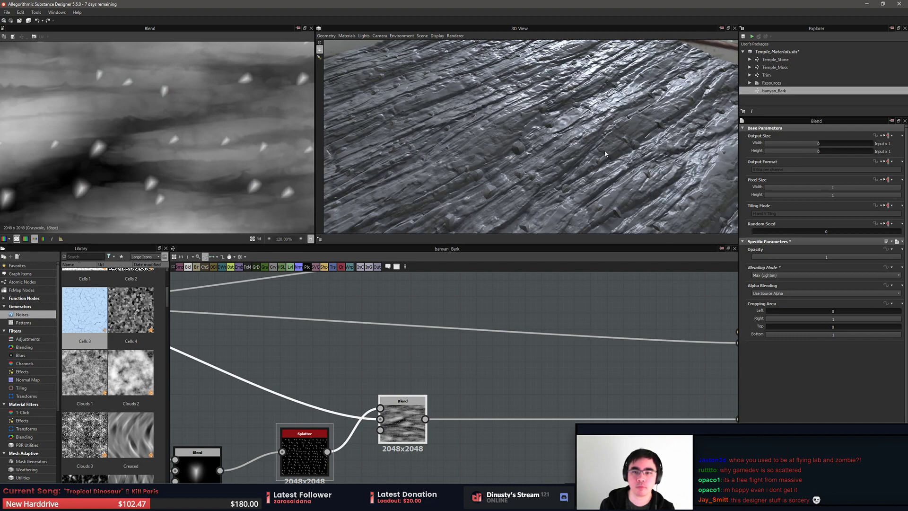
drag(606, 153, 507, 180)
right_drag(506, 180, 497, 136)
middle_drag(497, 136, 500, 143)
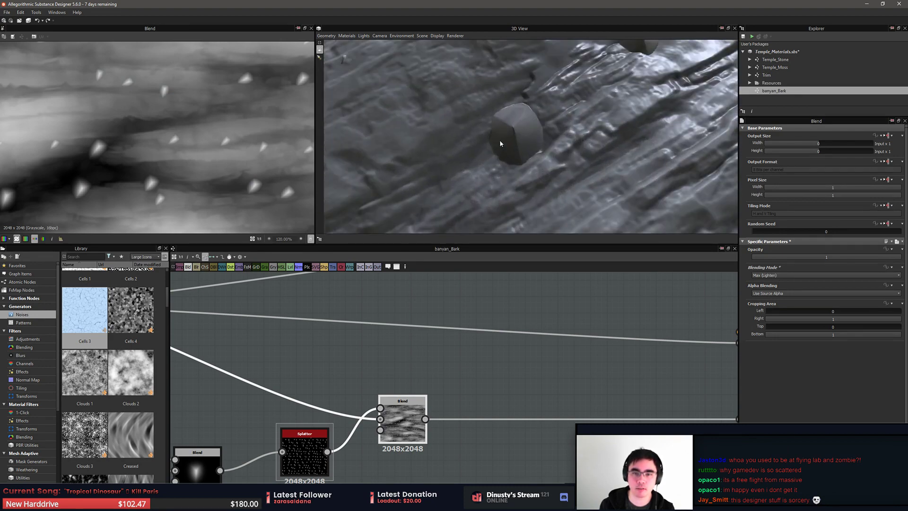
Feed the new Blend's output into the Base Material node's height input and inspect the displaced bumps from a low angle
scroll(532, 381, down, 4)
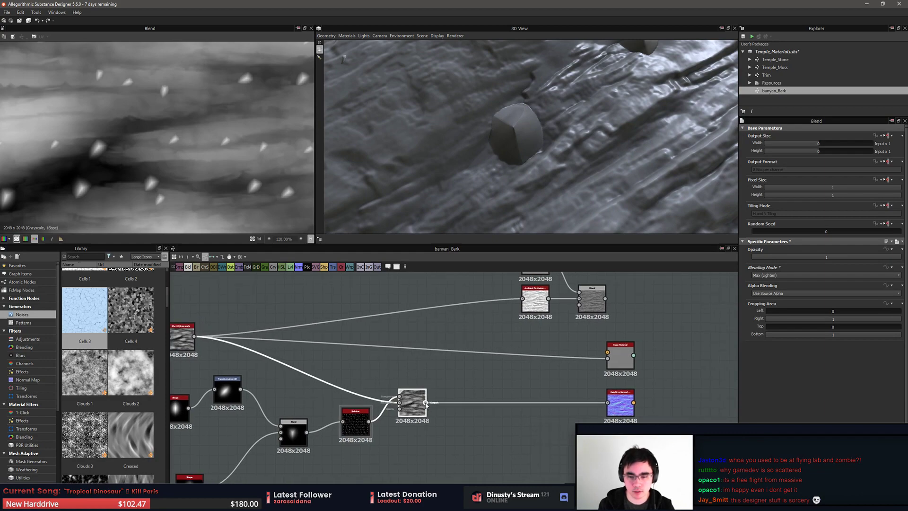
drag(609, 359, 608, 358)
click(524, 319)
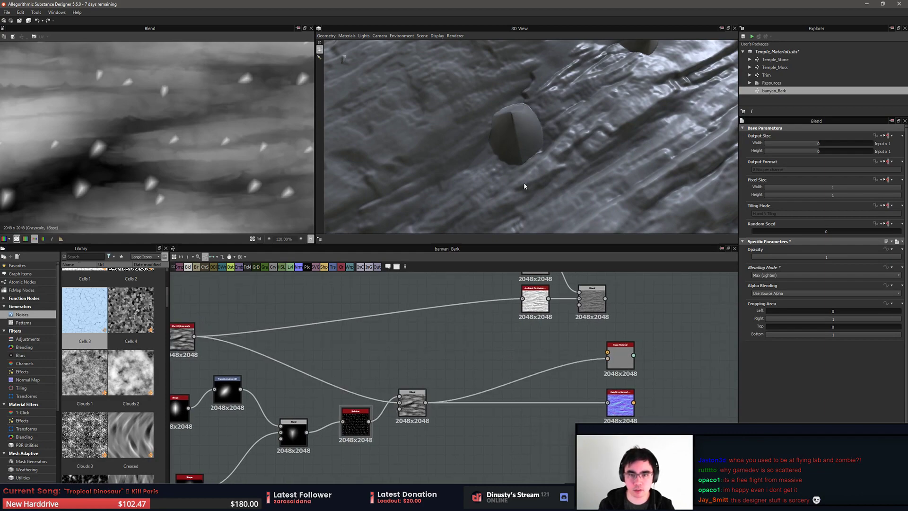
drag(523, 183, 548, 146)
right_drag(547, 147, 534, 202)
drag(534, 202, 533, 169)
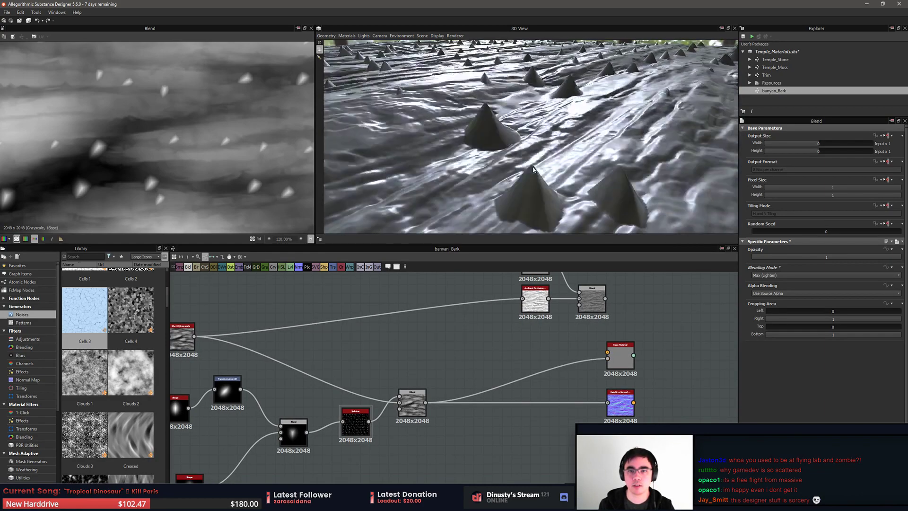
middle_drag(532, 170, 554, 175)
Examine the final Blur HQ Grayscale output and compare the bark height with the spikes in the 3D view
middle_drag(510, 343, 533, 329)
scroll(500, 363, up, 3)
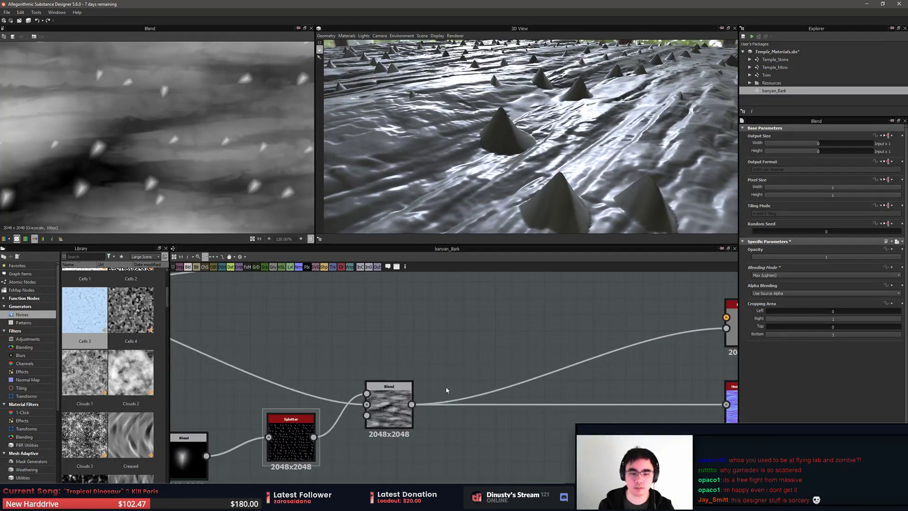
middle_drag(445, 389, 471, 373)
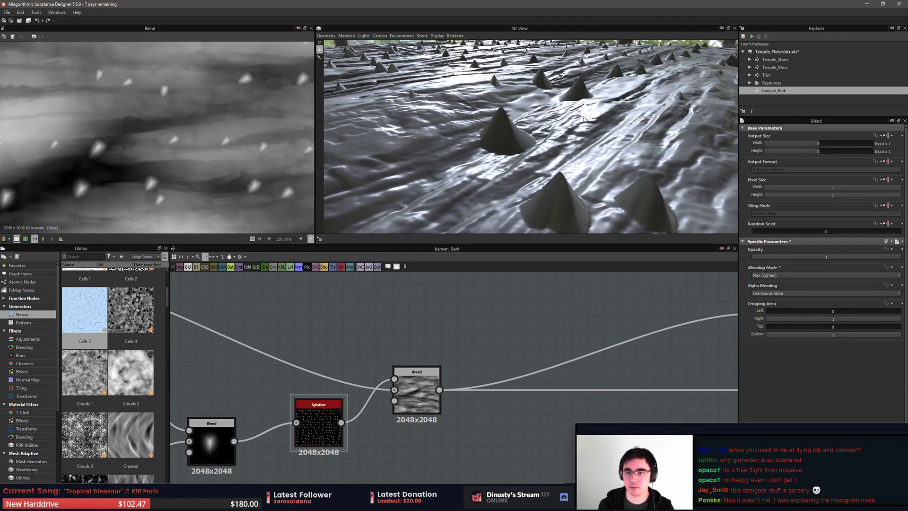
middle_drag(488, 290, 654, 305)
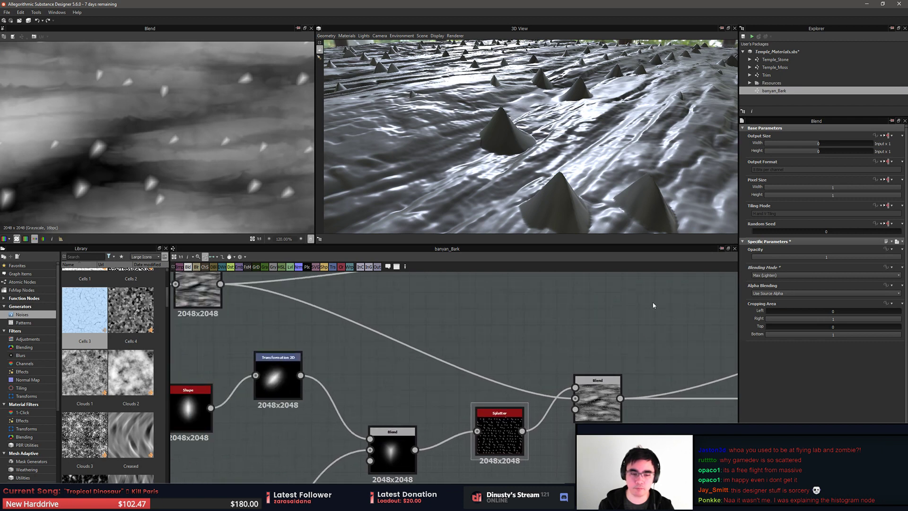
mouse_move(537, 303)
middle_down()
mouse_move(591, 296)
mouse_move(667, 335)
mouse_move(674, 328)
middle_up()
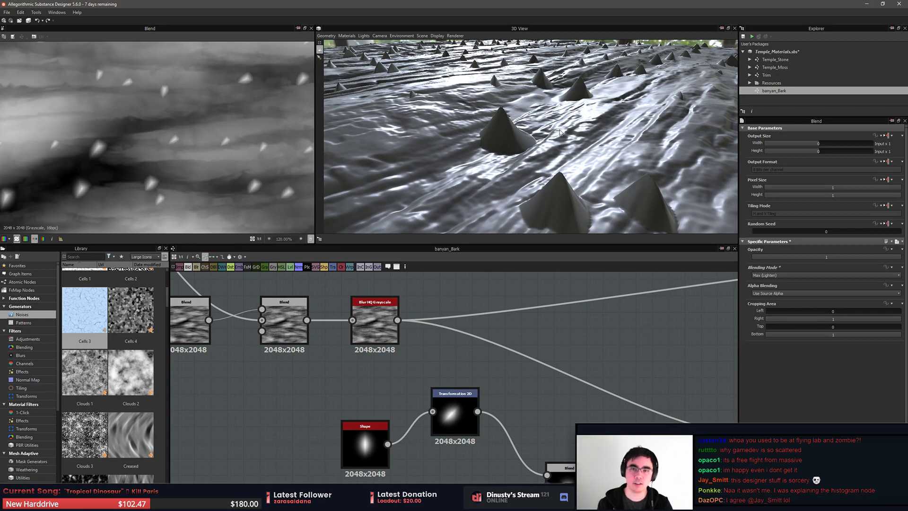
scroll(559, 132, down, 4)
drag(531, 157, 529, 97)
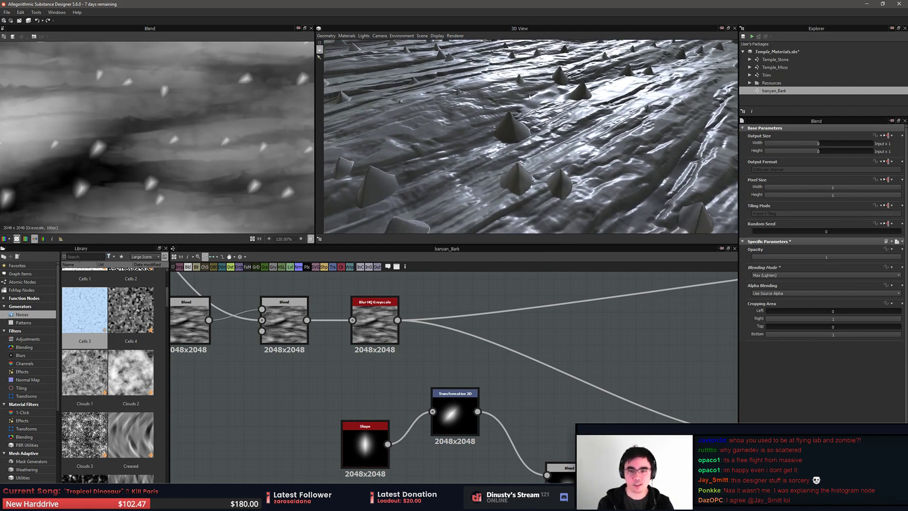
middle_drag(459, 321, 490, 320)
double_click(391, 298)
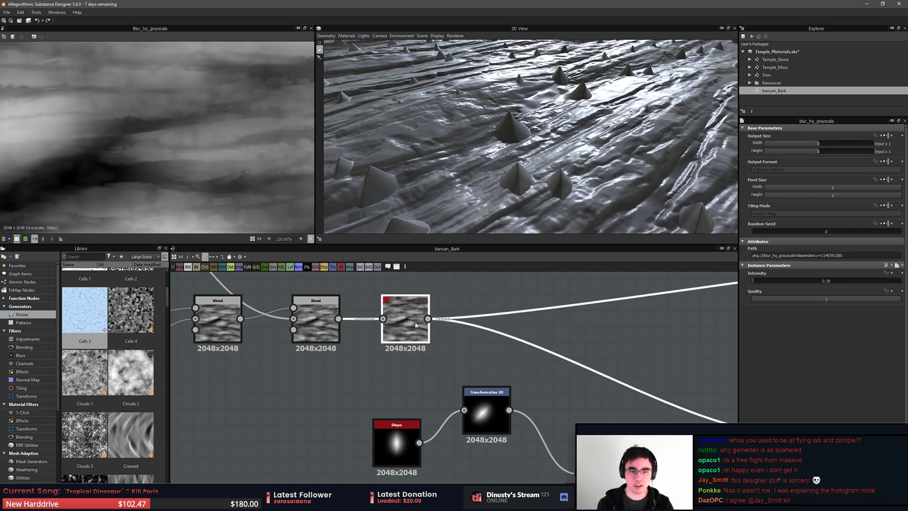
scroll(125, 141, down, 5)
mouse_move(569, 113)
mouse_down()
mouse_move(563, 127)
mouse_move(576, 121)
mouse_up()
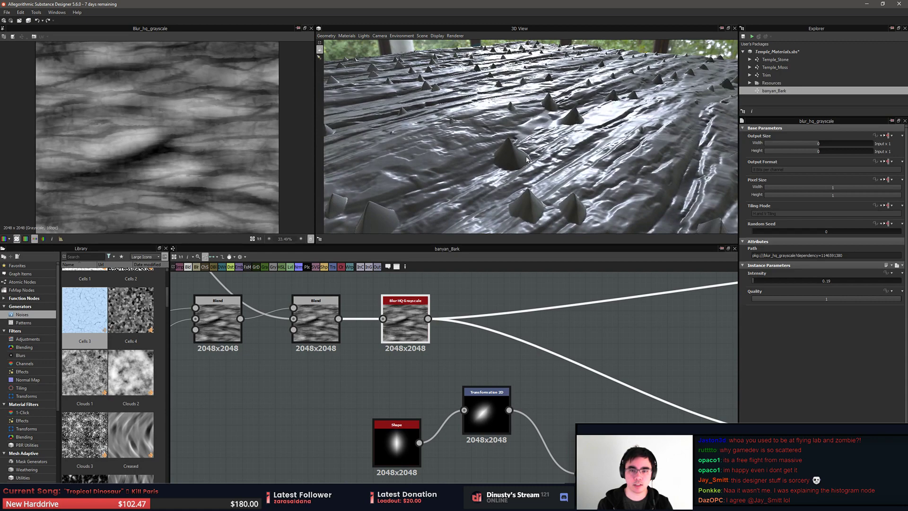
Move the Shape, Transformation 2D, Blend and Splatter nodes together away from the final Blend to make room
middle_drag(575, 338, 505, 298)
scroll(505, 298, down, 2)
drag(282, 314, 550, 453)
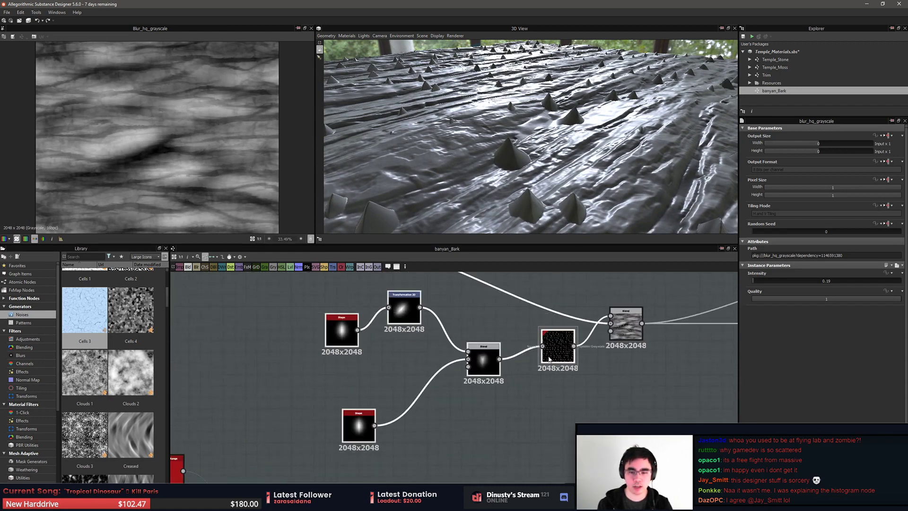
drag(549, 359, 447, 371)
Insert a Histogram Range node between the Splatter and the final Blend
click(452, 367)
key(space)
text(h)
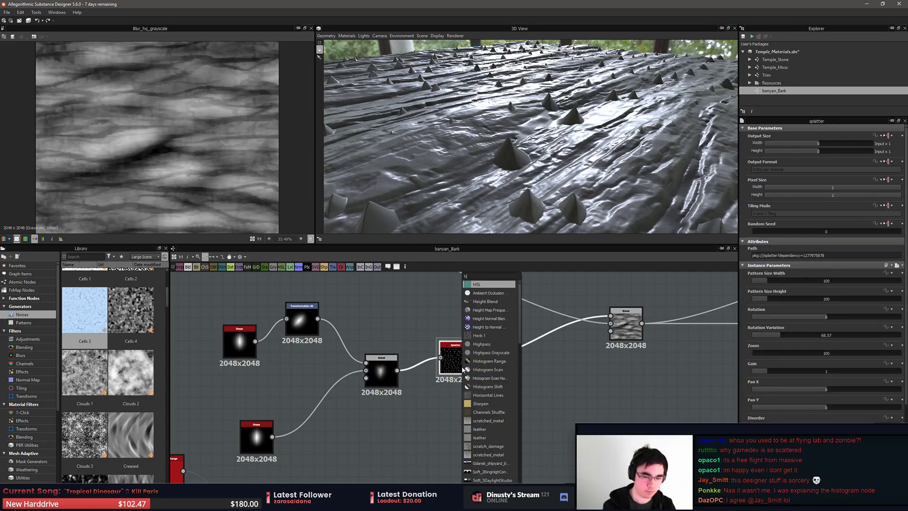
text(is)
key(Return)
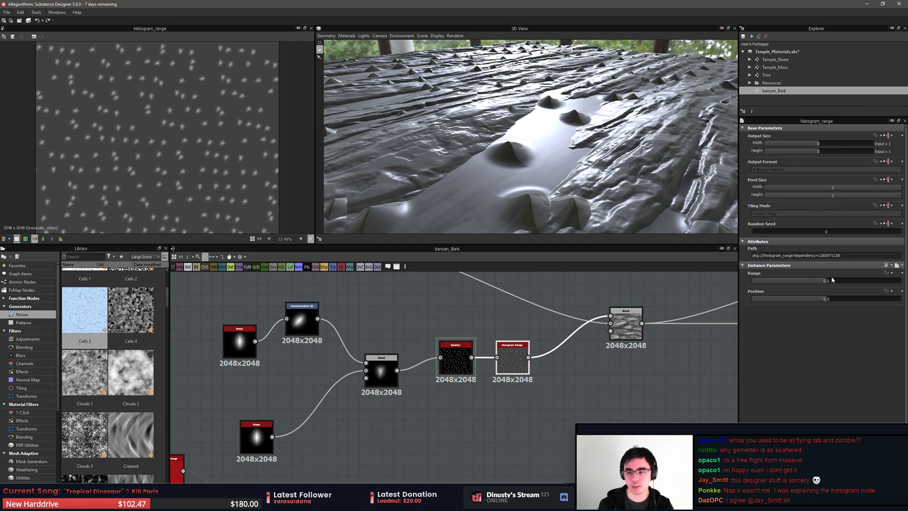
Try a Range of 0.79 and a Position of 0.13 on the Histogram Range, checking the 2D preview and its histogram
drag(832, 280, 900, 281)
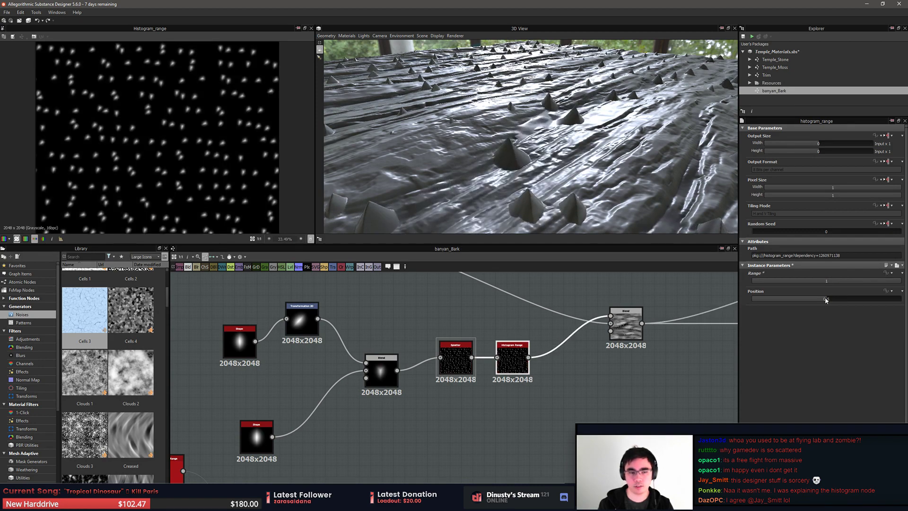
click(61, 239)
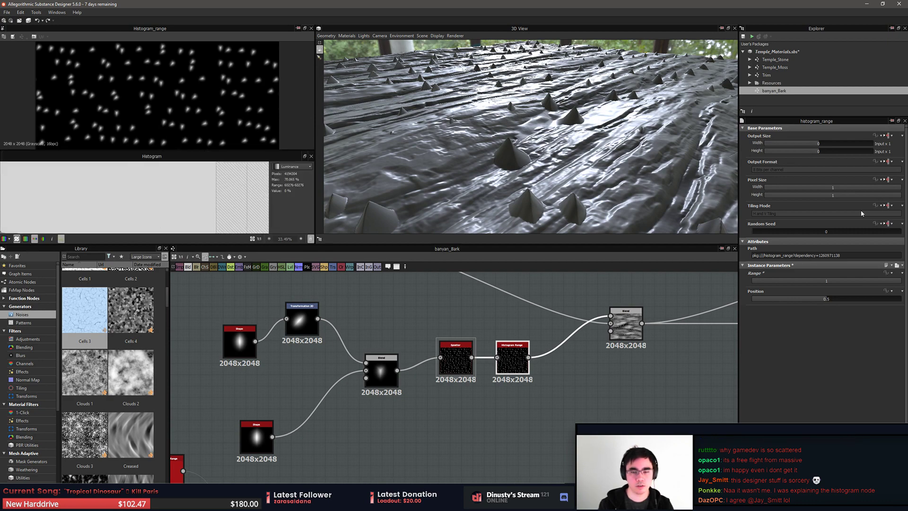
drag(889, 282, 771, 299)
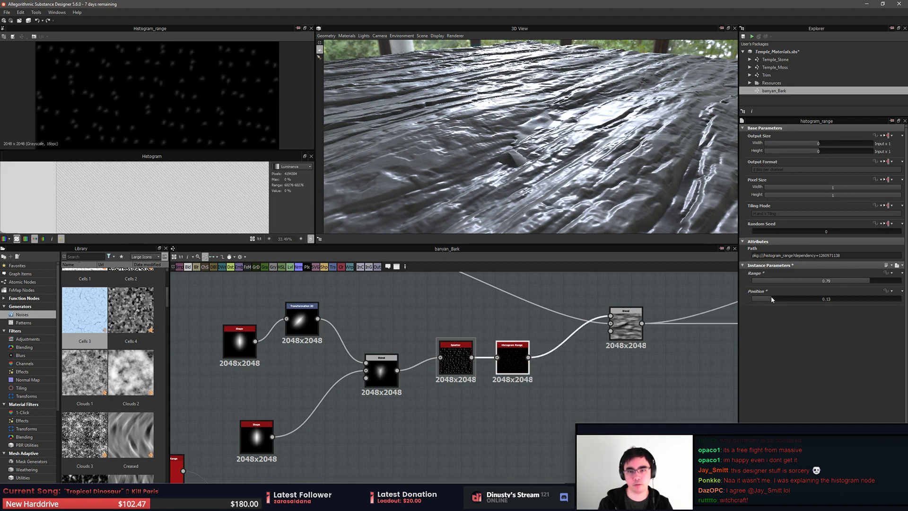
scroll(156, 96, up, 2)
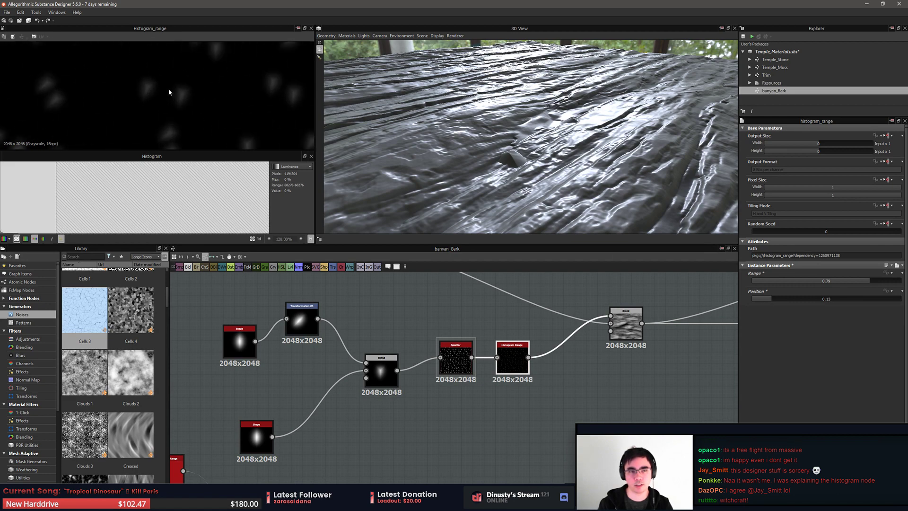
scroll(165, 91, down, 4)
click(60, 239)
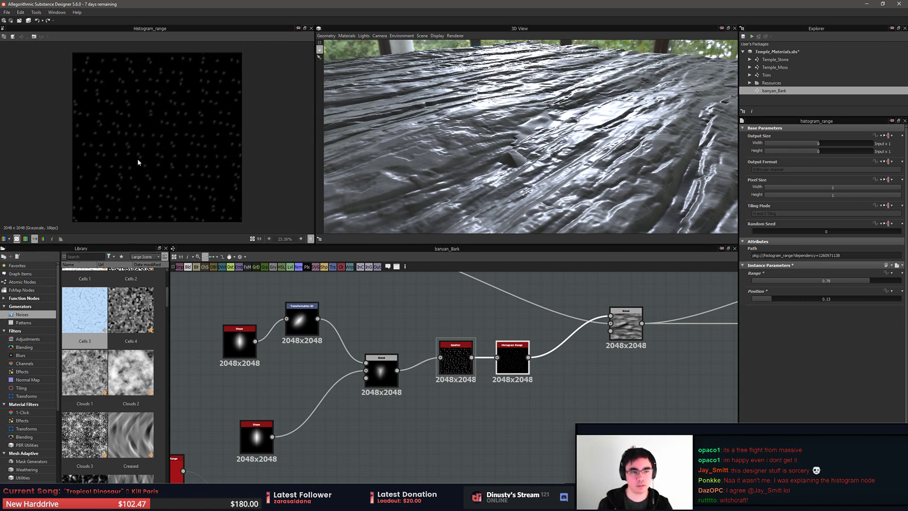
Try a Position of 0.5 on the Histogram Range and delete the node
drag(547, 124, 535, 184)
scroll(546, 142, up, 5)
drag(773, 298, 827, 303)
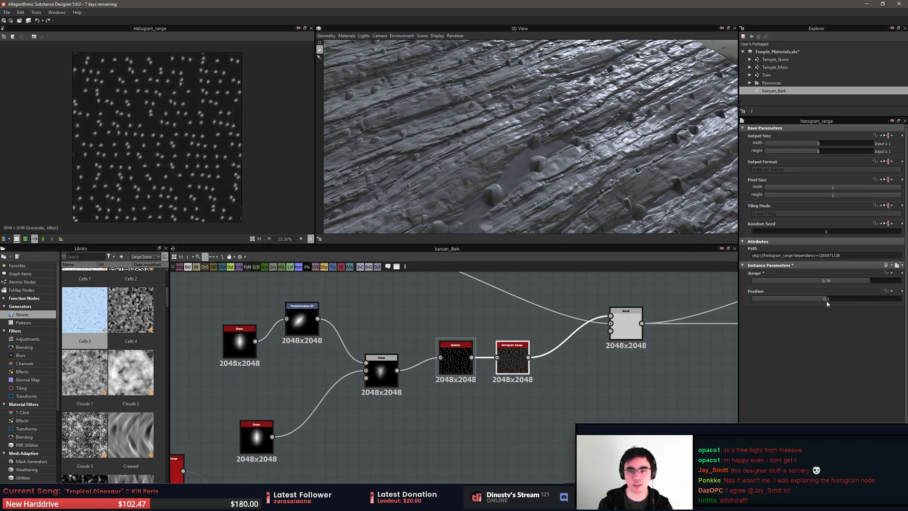
key(Delete)
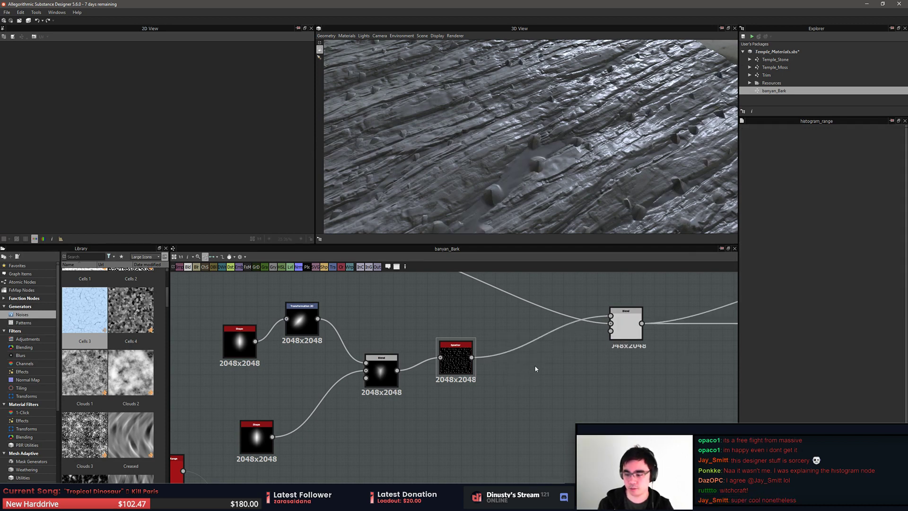
Check the spikes in the 3D view and widen the gap between the shape Blend and the Splatter node
scroll(535, 361, up, 2)
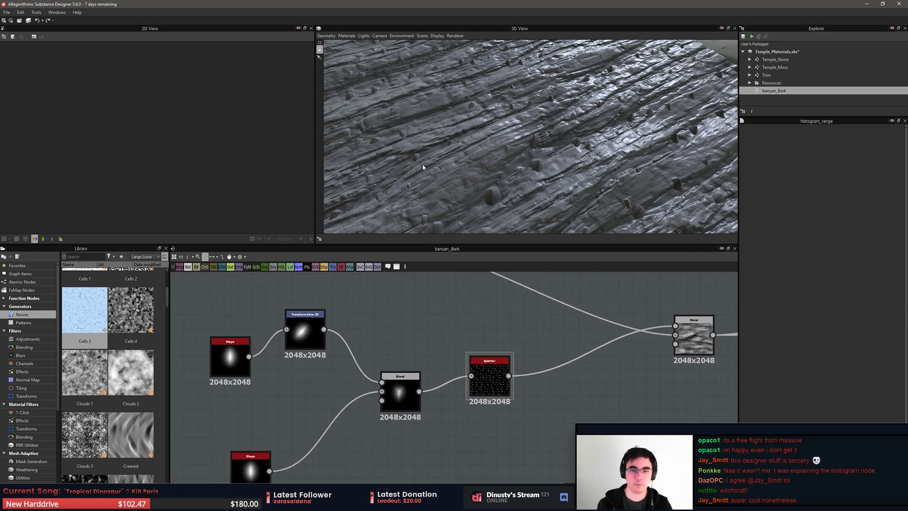
drag(424, 166, 441, 150)
mouse_move(529, 322)
middle_down()
mouse_move(542, 313)
mouse_move(532, 333)
middle_up()
scroll(450, 402, up, 3)
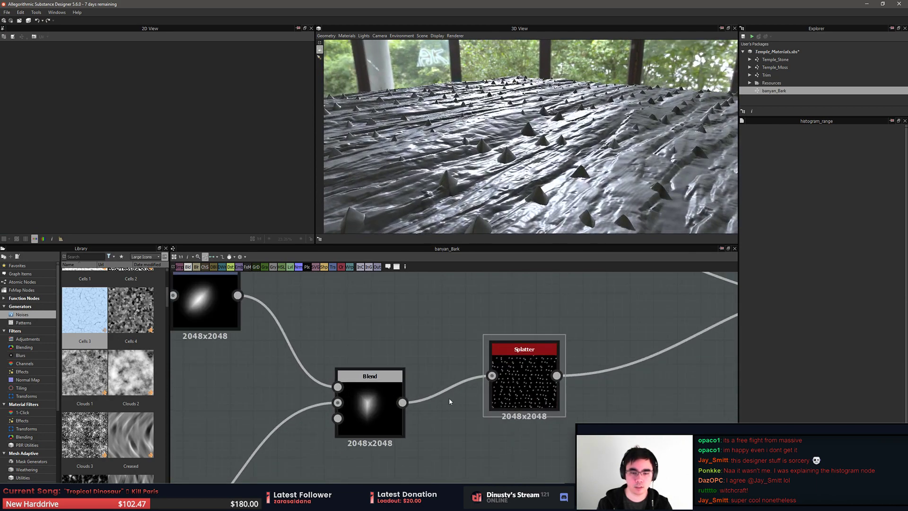
drag(518, 379, 591, 402)
scroll(473, 404, down, 1)
middle_drag(425, 420, 530, 380)
drag(489, 384, 483, 397)
middle_drag(483, 398, 538, 385)
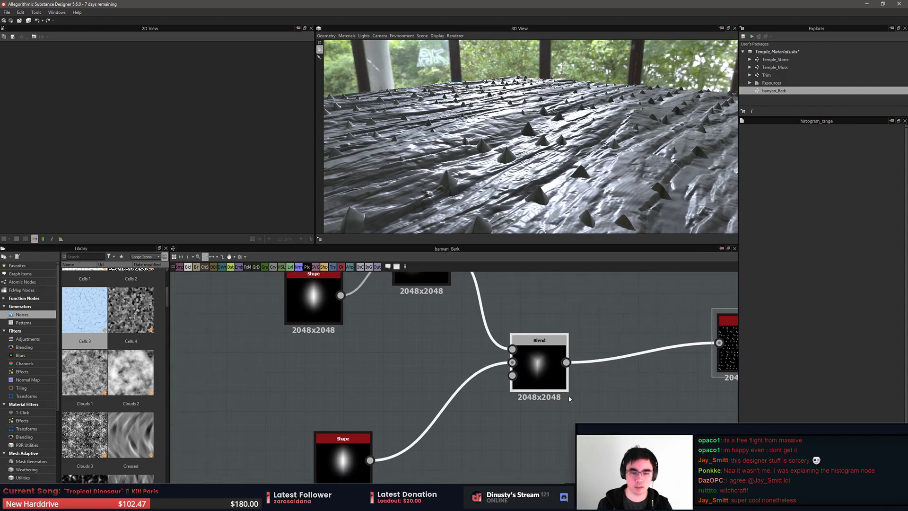
Insert a Levels node between the shape Blend and the Splatter
double_click(544, 376)
right_click(563, 388)
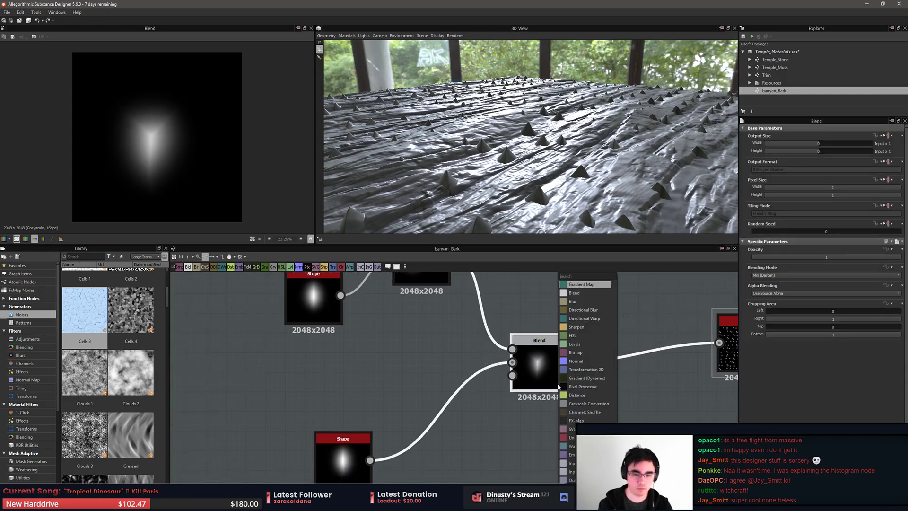
click(582, 391)
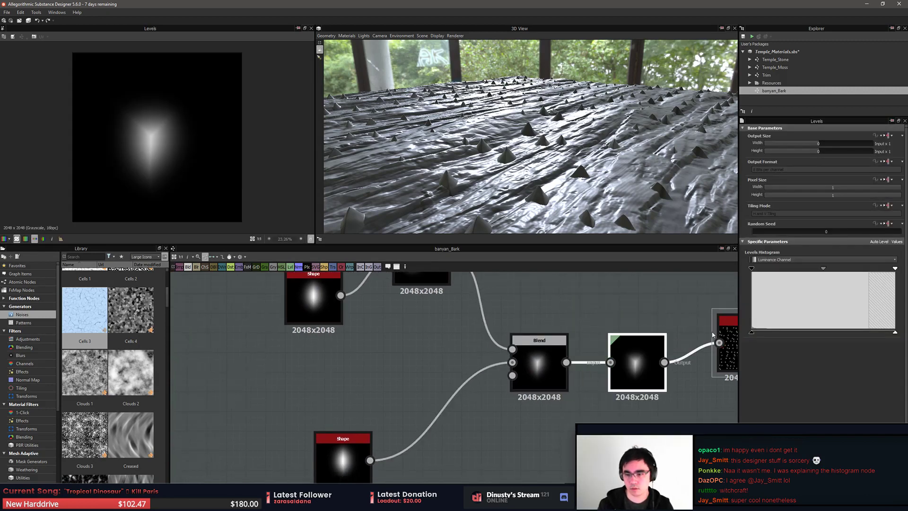
Try brightening the midtones and lowering the output white level in the Levels node, undoing each adjustment
drag(812, 271, 834, 269)
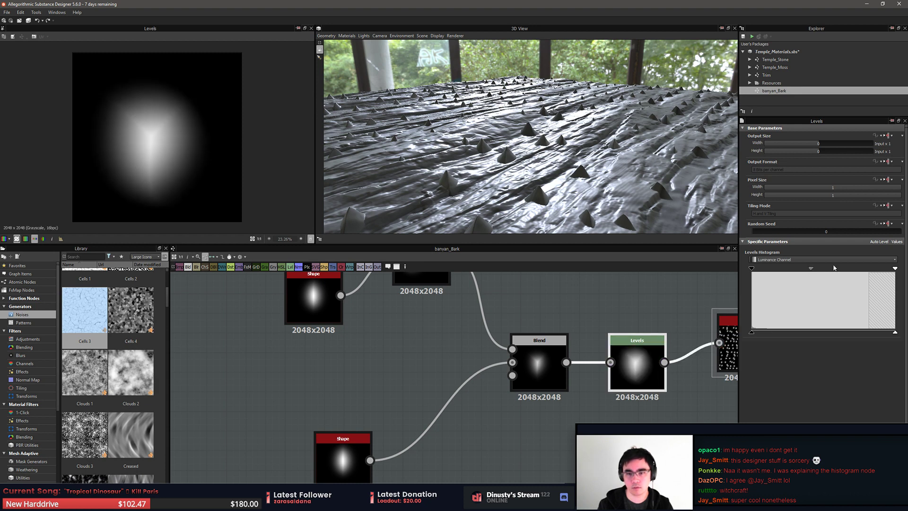
key(ctrl+z)
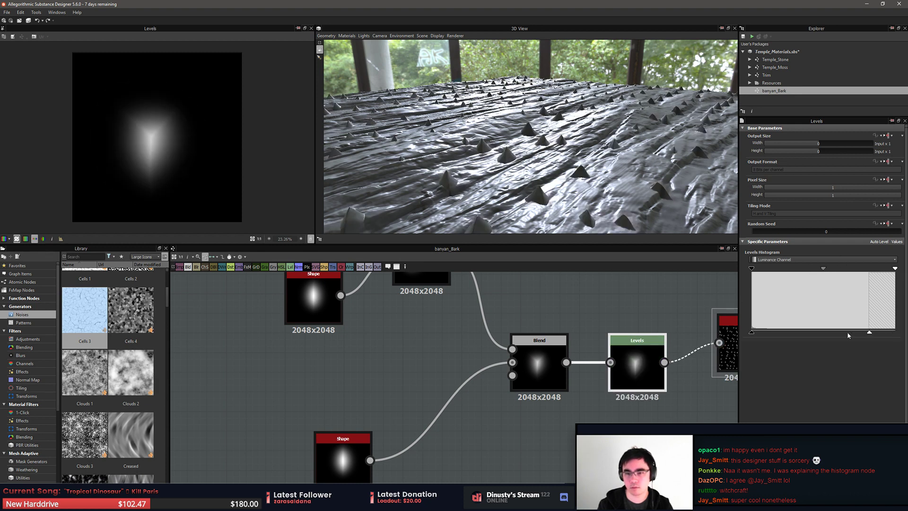
click(848, 333)
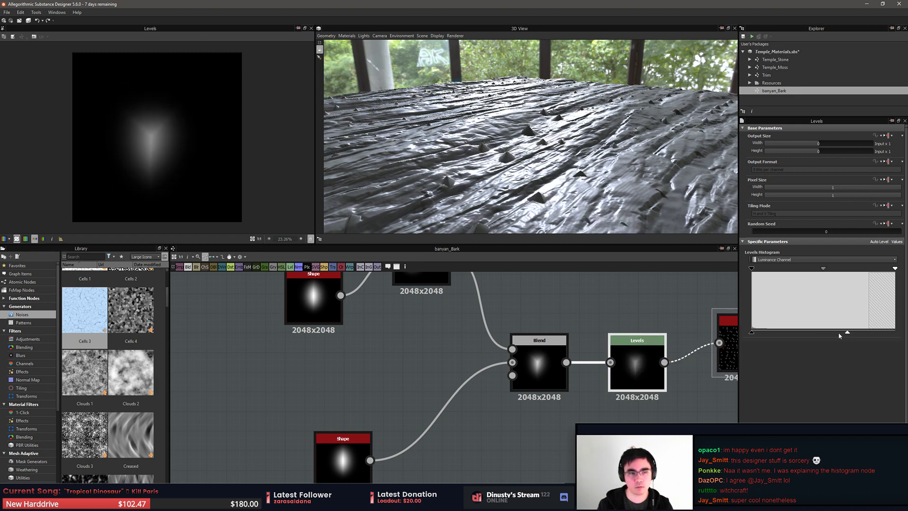
drag(848, 333, 840, 332)
key(ctrl+z)
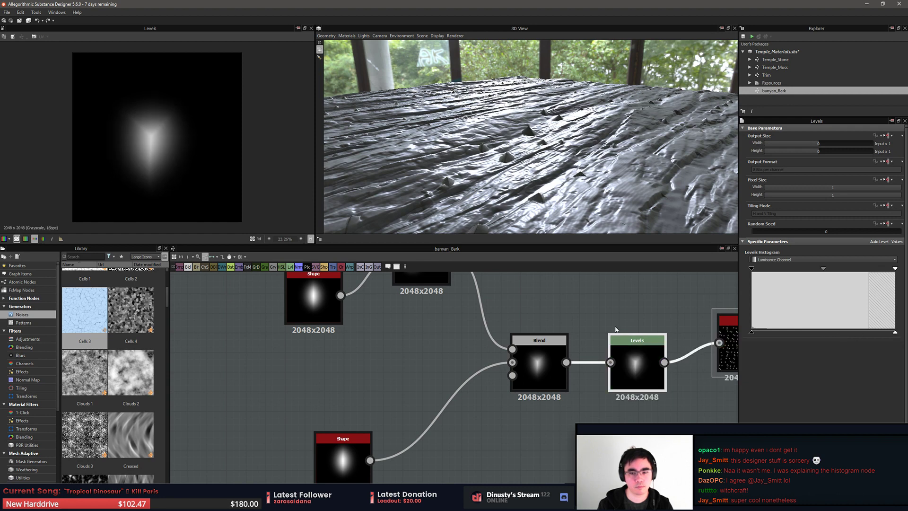
Delete the Levels node between the shape Blend and the Splatter node
middle_drag(616, 328, 567, 321)
scroll(567, 321, down, 1)
click(624, 364)
click(591, 359)
click(628, 359)
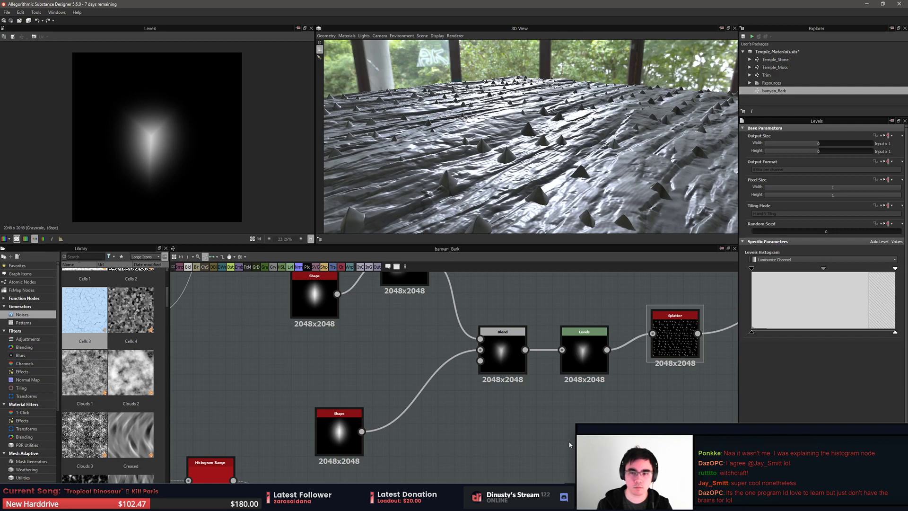
key(space)
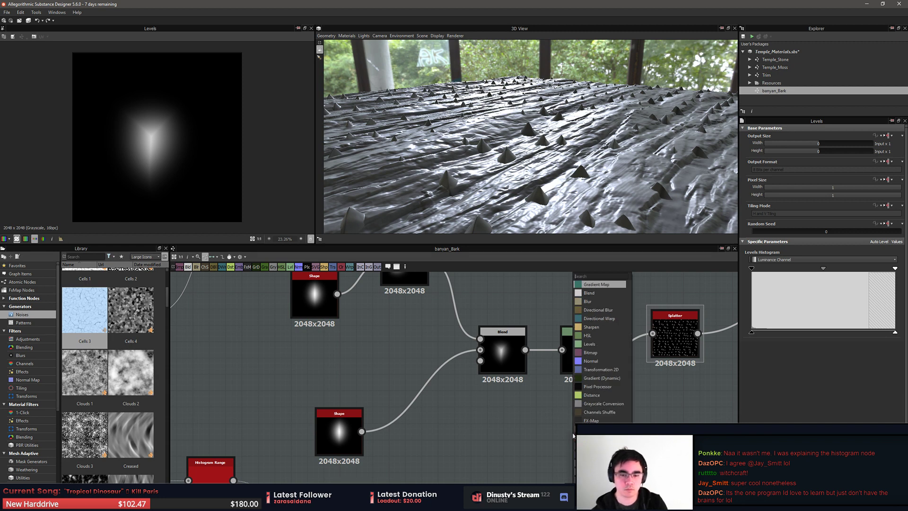
click(551, 438)
drag(506, 359, 652, 333)
click(557, 411)
click(584, 353)
key(Delete)
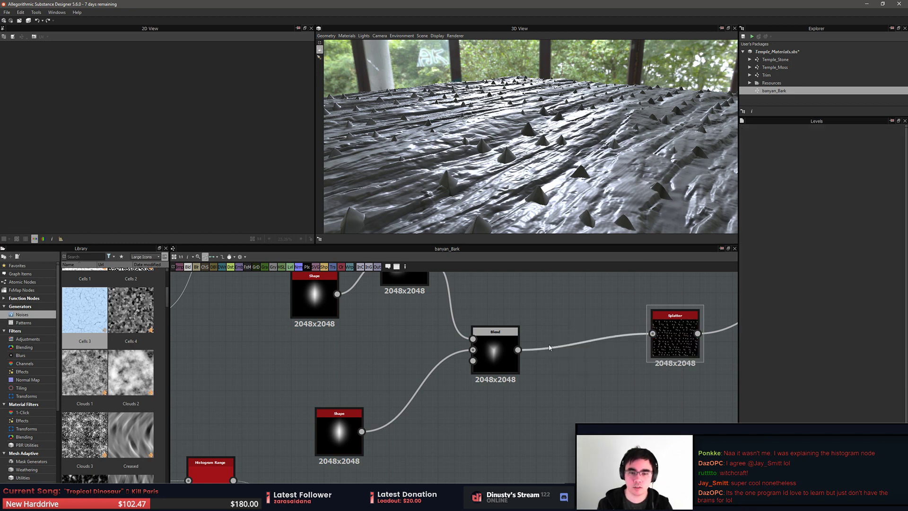
Preview the shape Blend and move the upper shape in its Transformation 2D to an offset of about X 0.07, Y 0.02
double_click(495, 354)
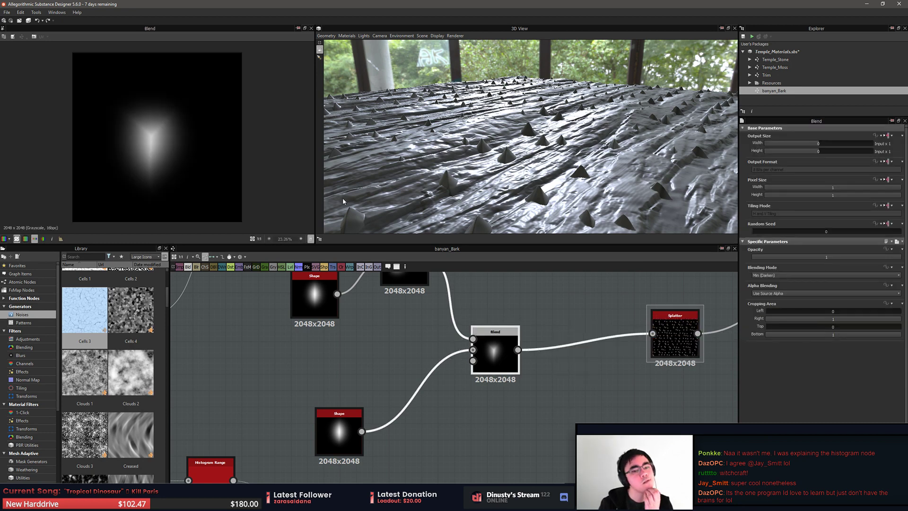
middle_drag(403, 305, 453, 351)
click(461, 318)
drag(195, 140, 210, 127)
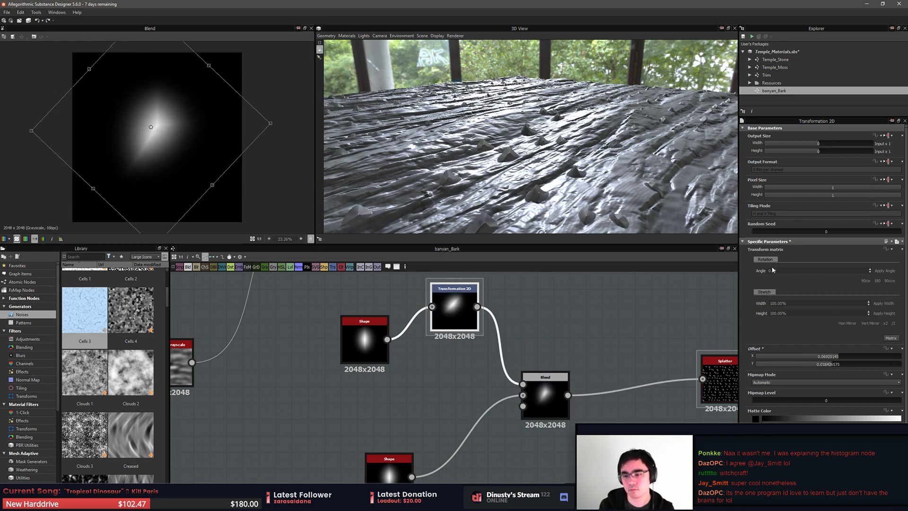
Set the shape Blend's blending mode to Overlay
click(545, 392)
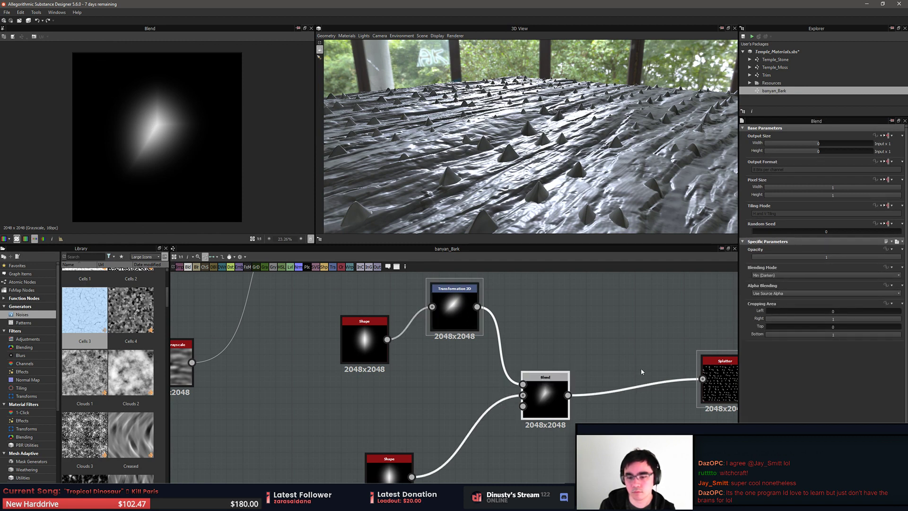
middle_drag(664, 379, 630, 366)
click(681, 376)
click(502, 335)
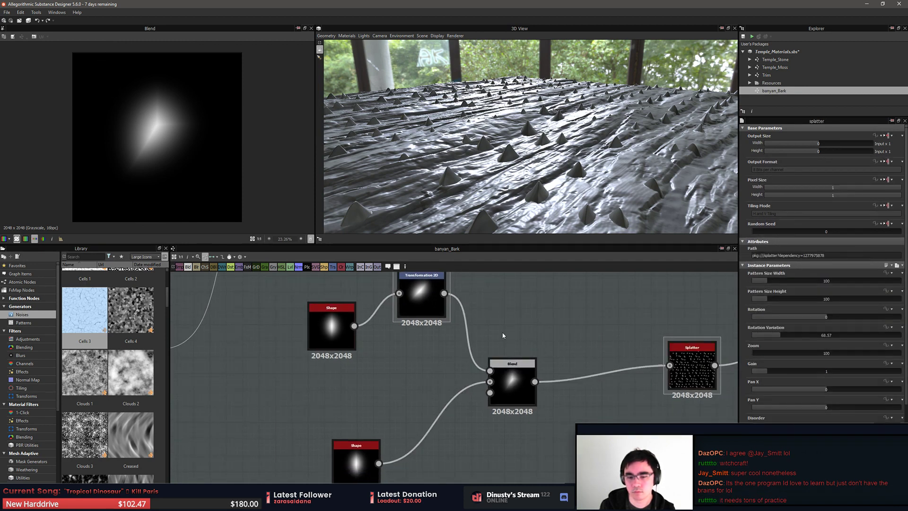
middle_drag(503, 335, 512, 333)
click(521, 381)
click(792, 276)
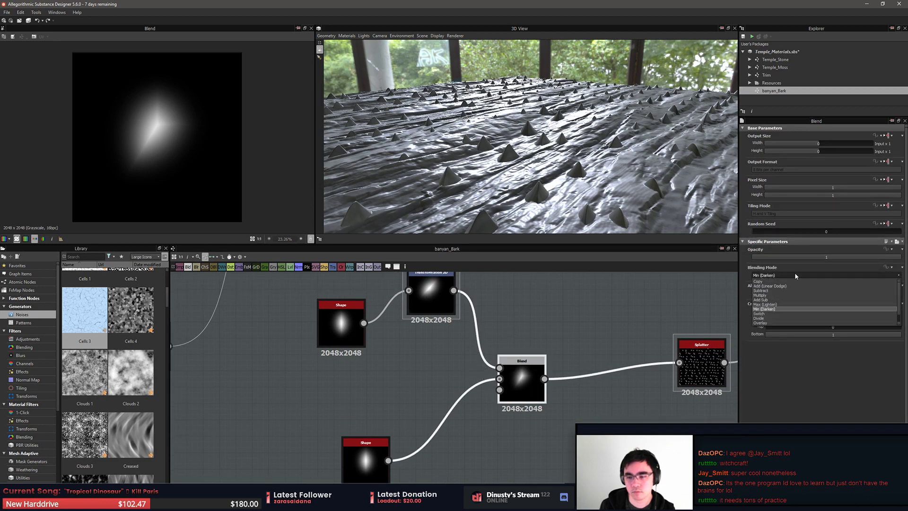
click(796, 276)
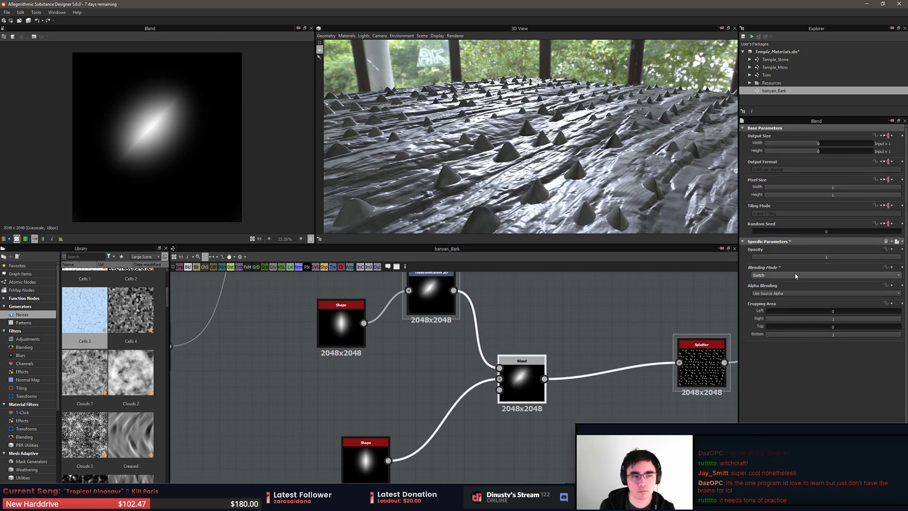
scroll(795, 275, down, 2)
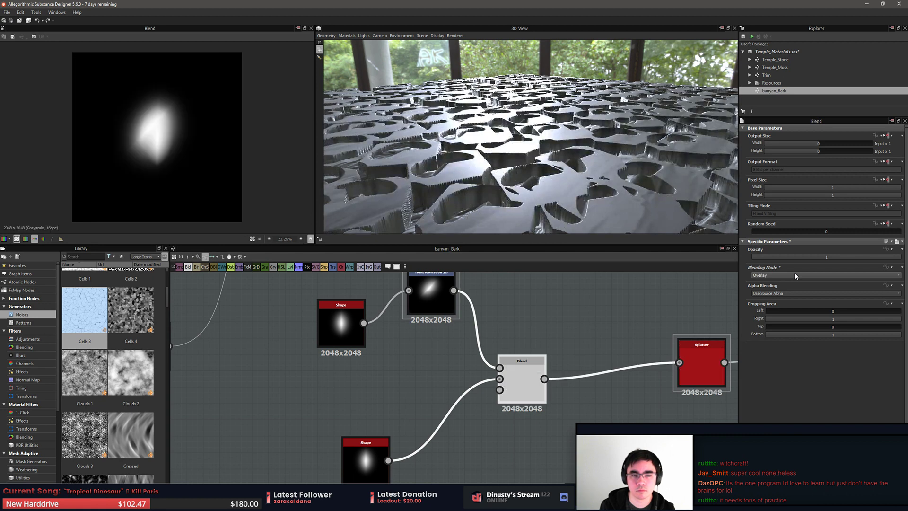
Reposition the upper shape in its Transformation 2D and set the upper Shape node's pattern to Crescent
click(430, 293)
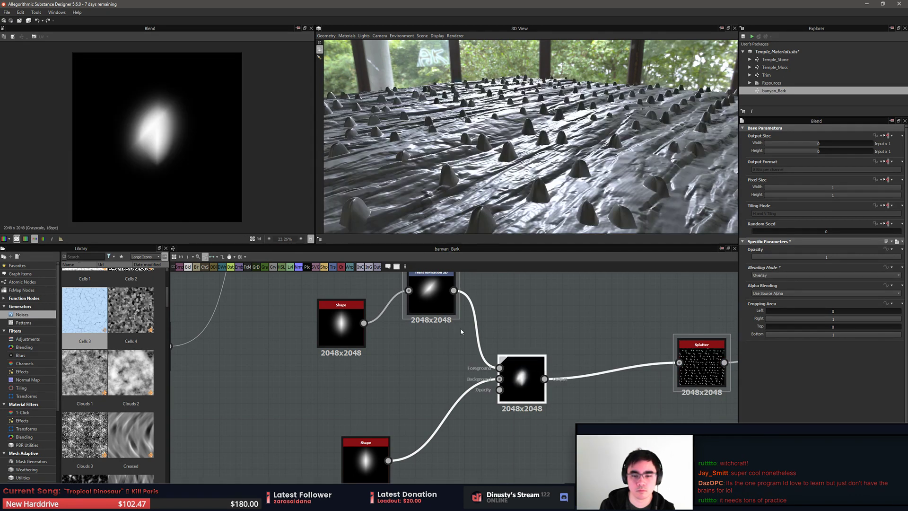
mouse_move(208, 169)
mouse_down()
mouse_move(189, 173)
mouse_move(192, 188)
mouse_move(205, 188)
mouse_move(204, 172)
mouse_up()
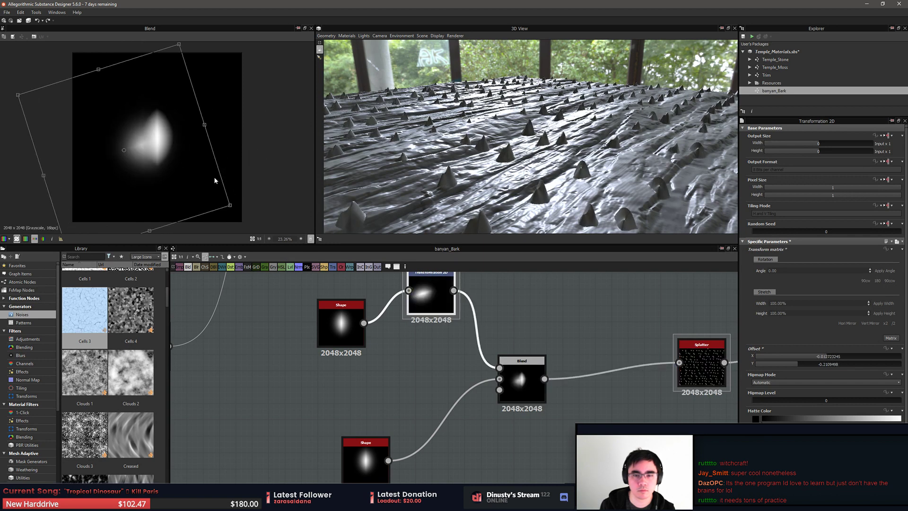
click(341, 326)
click(798, 299)
click(798, 298)
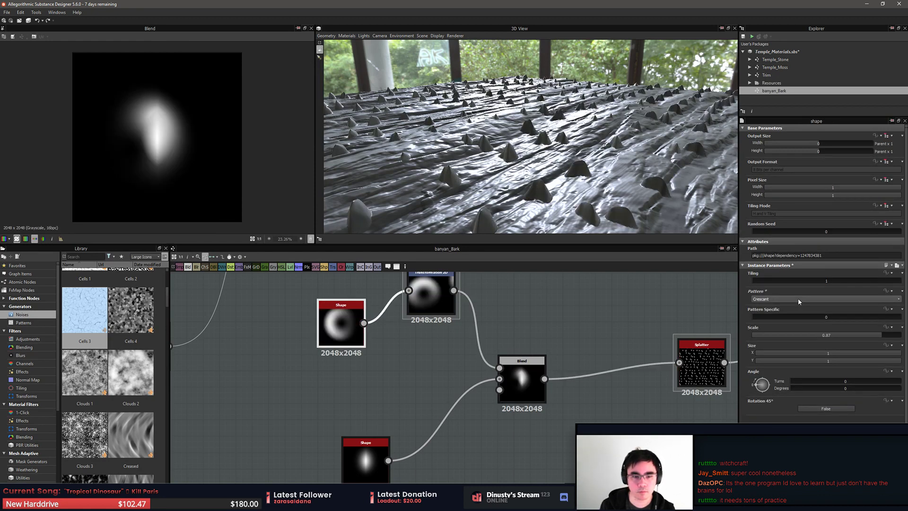
Move the crescent to an offset of about X -0.17, Y 0.28 and set the lower Shape's scale to 1
click(429, 300)
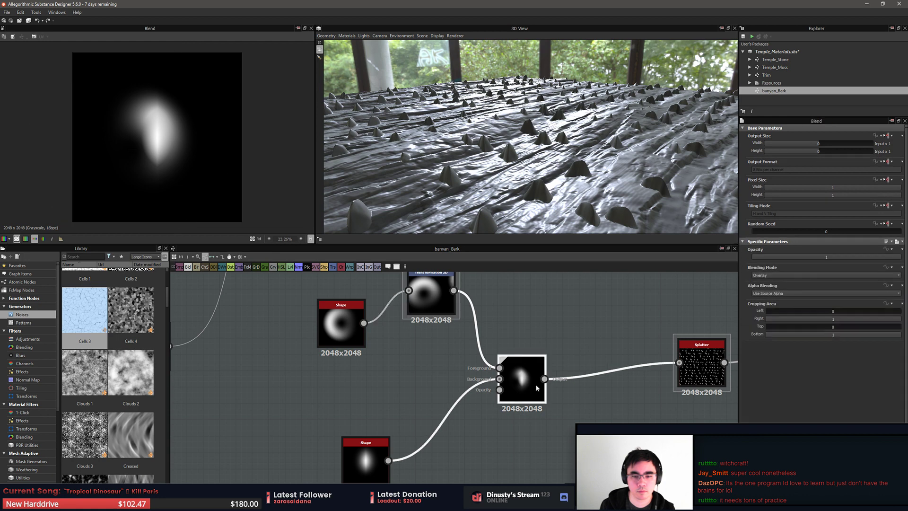
drag(180, 149, 247, 154)
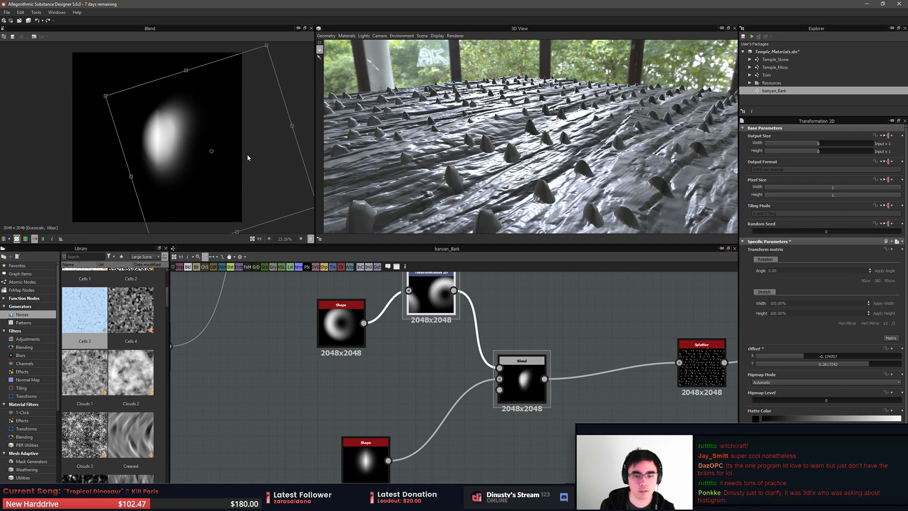
click(377, 467)
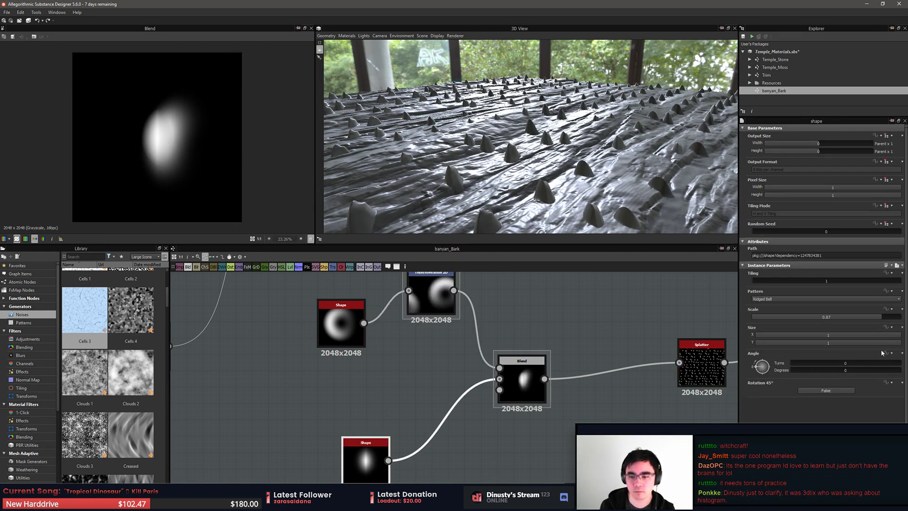
drag(869, 317, 901, 316)
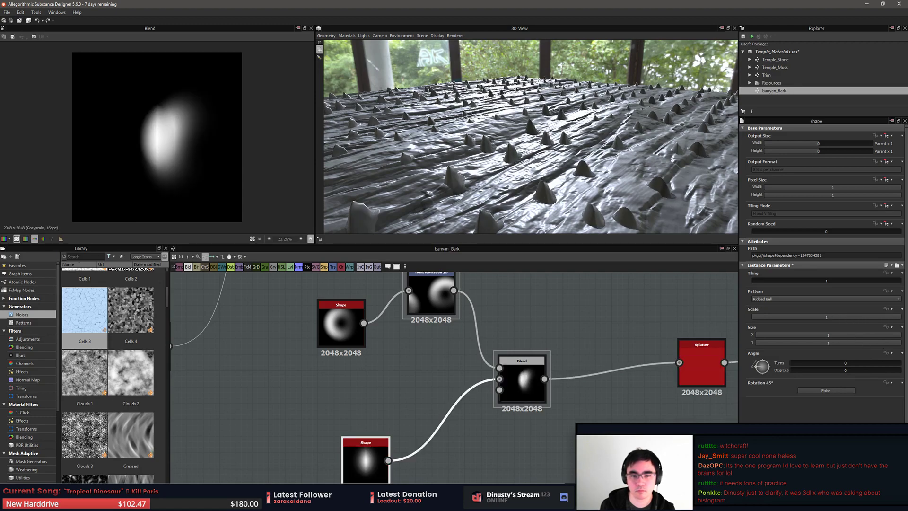
Insert a Levels node between the lower Shape and the Blend, lowering its output white level to about 70 percent
key(space)
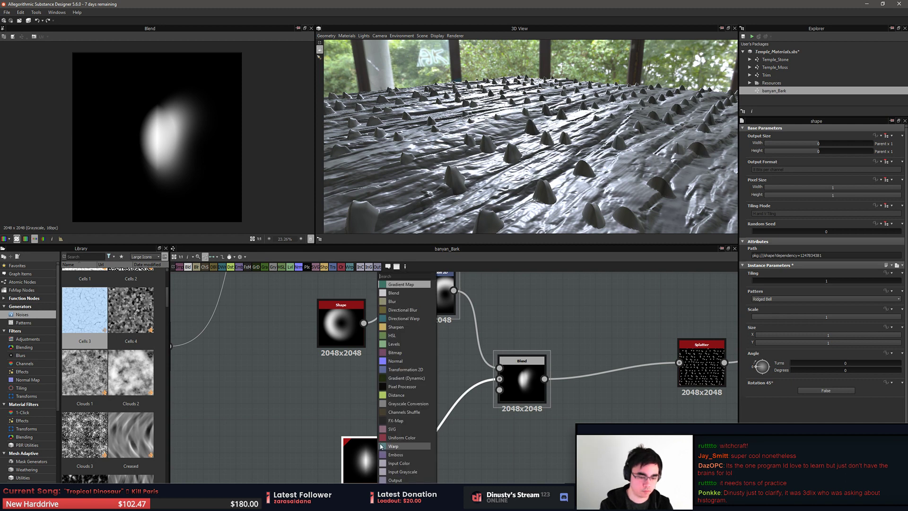
key(Escape)
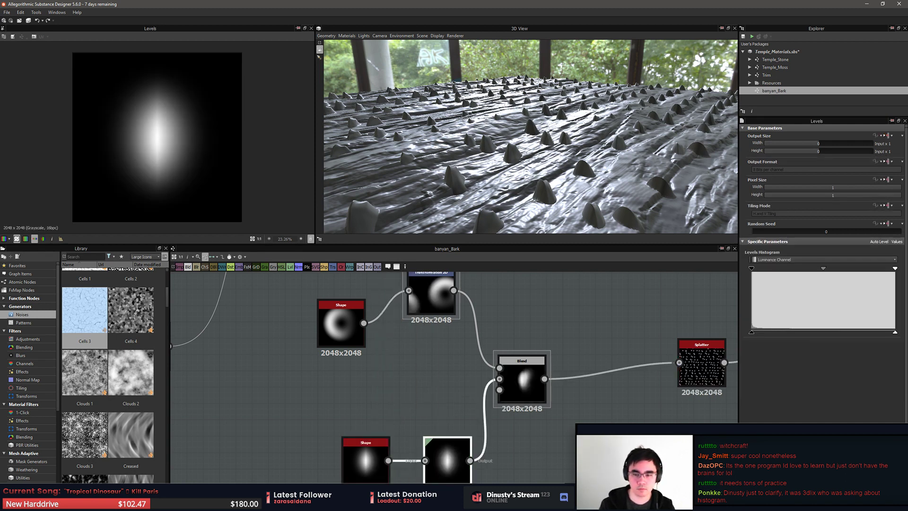
drag(895, 335, 853, 335)
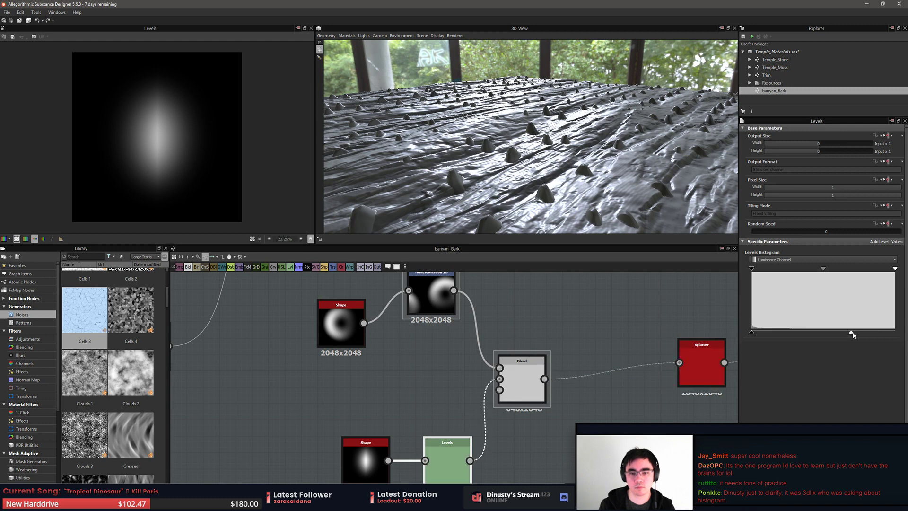
click(524, 389)
drag(524, 388, 540, 388)
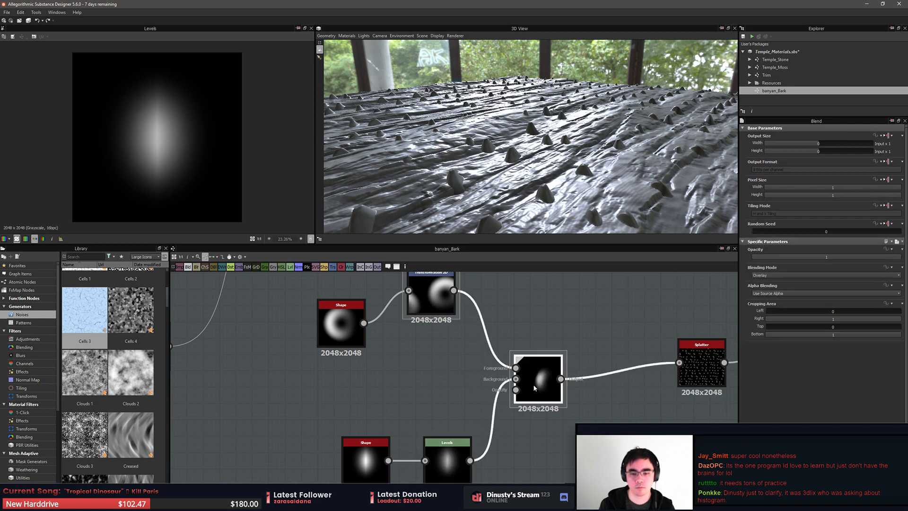
Move the crescent to an offset of about X -0.08, Y -0.19 and line up the Splatter node with the Blend
drag(435, 304, 434, 326)
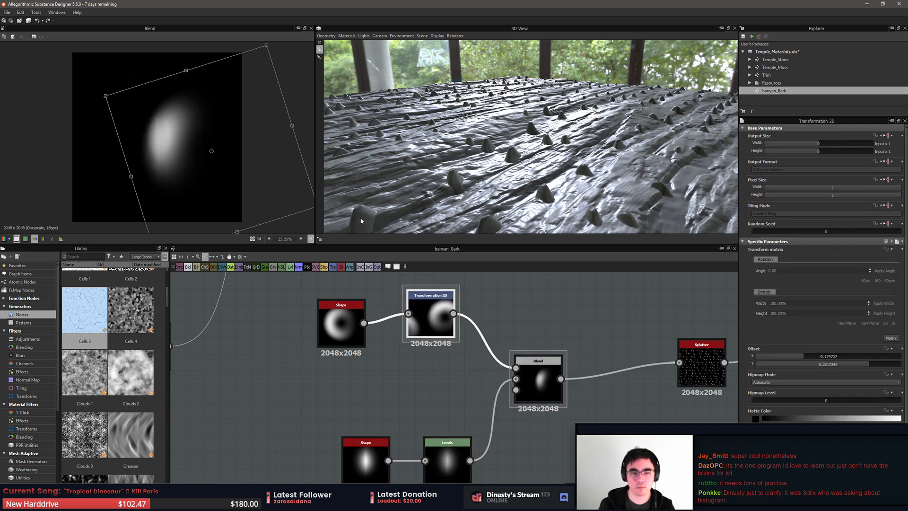
drag(271, 186, 194, 198)
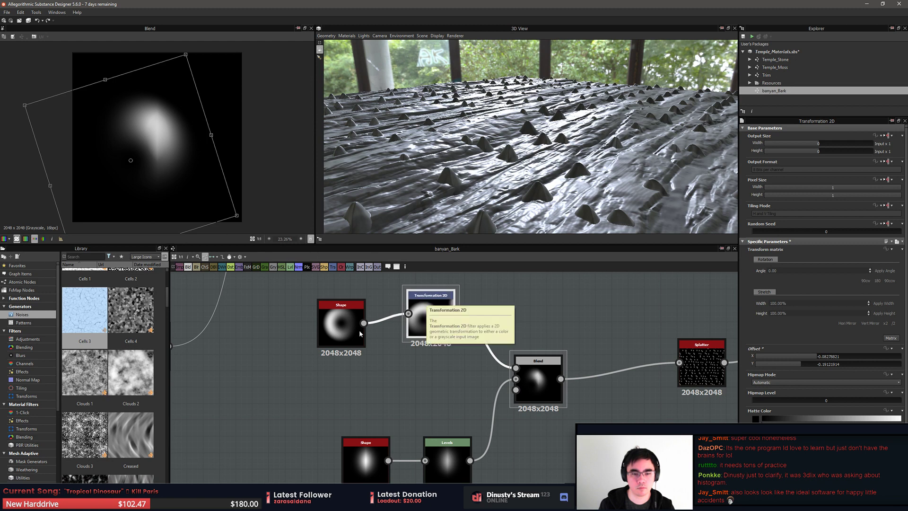
click(541, 372)
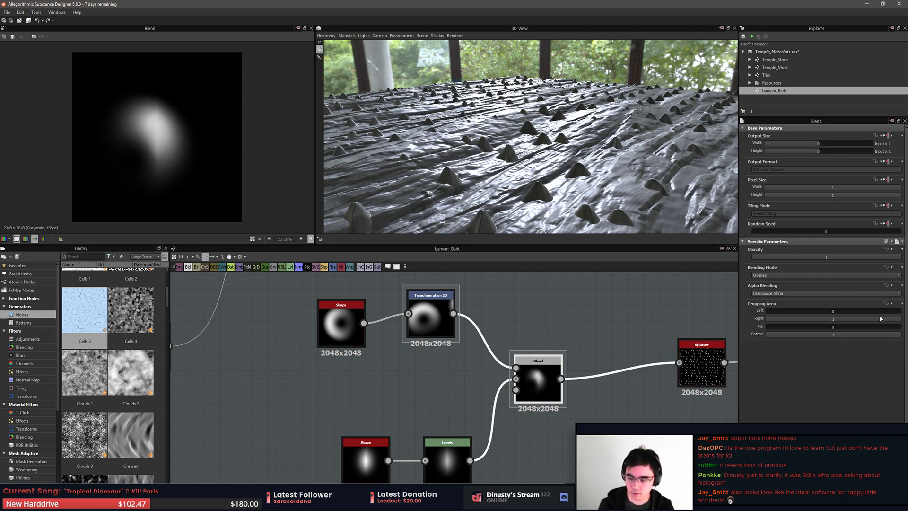
middle_drag(586, 341, 527, 336)
middle_drag(651, 362, 627, 373)
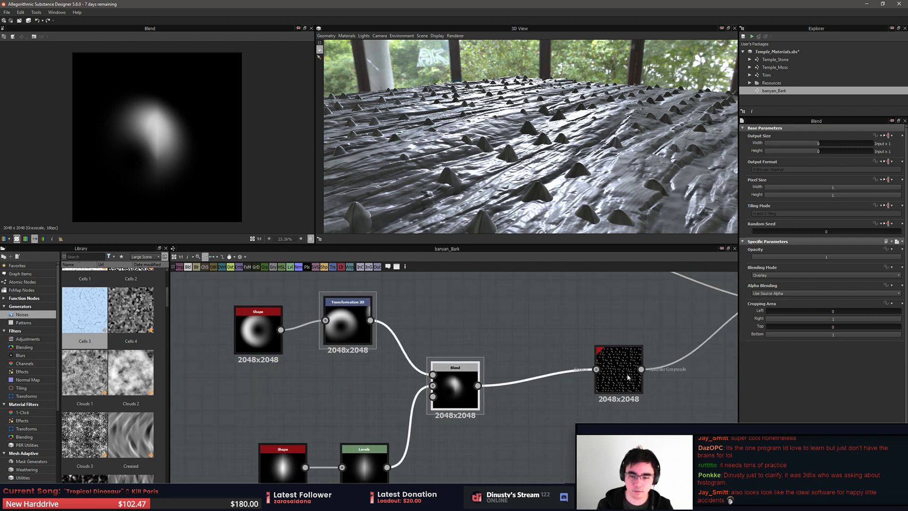
drag(628, 374, 628, 389)
click(529, 364)
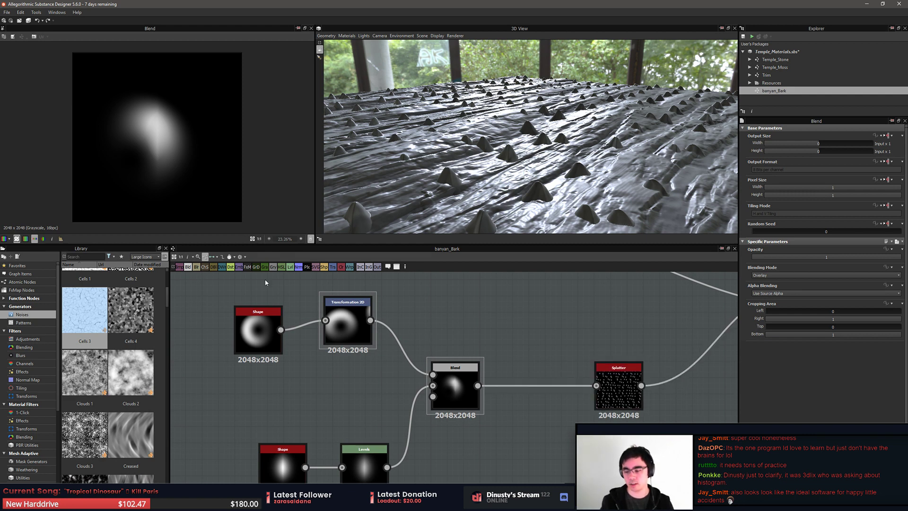
Show the histogram for the 2D view and preview the Splatter node
click(61, 240)
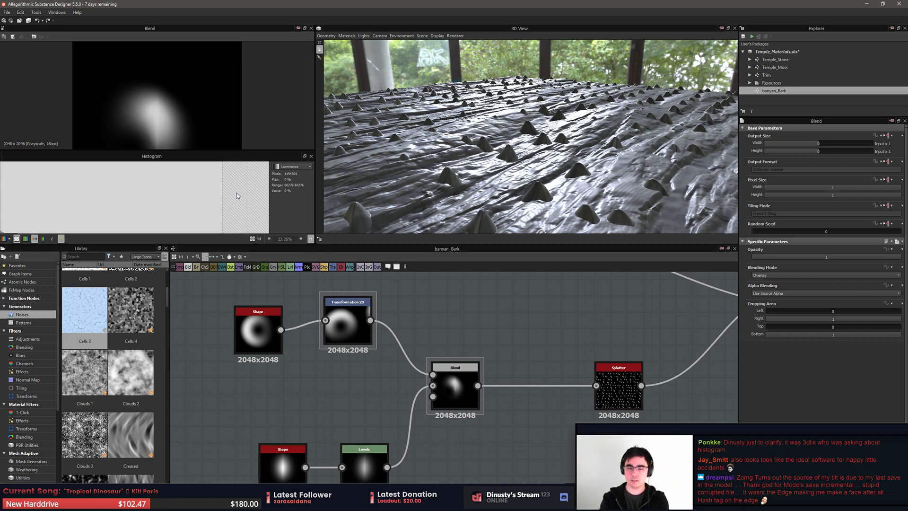
middle_drag(567, 345, 551, 337)
scroll(642, 371, up, 1)
click(605, 390)
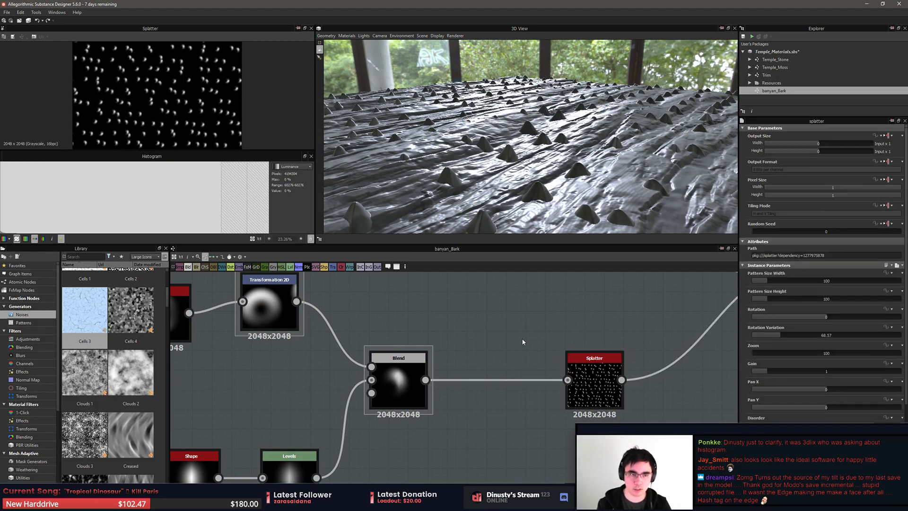
Set the Splatter's Pattern Size Width to 295.24 and Pattern Size Height to 280.95
scroll(605, 389, up, 3)
drag(758, 282, 797, 283)
click(806, 298)
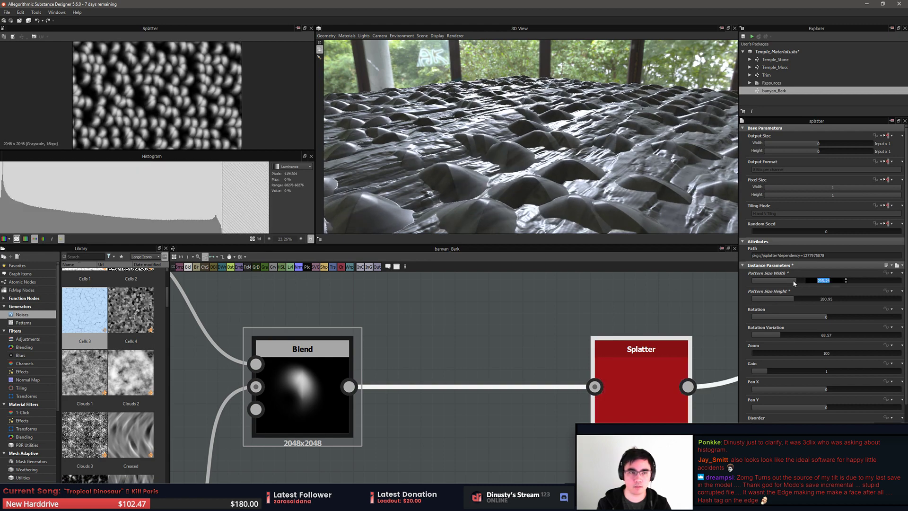
double_click(794, 281)
drag(545, 160, 457, 158)
Insert a Slope Blur Grayscale node between the shape Blend and the Splatter, placing it slightly lower in the graph
middle_drag(457, 337, 496, 329)
click(385, 398)
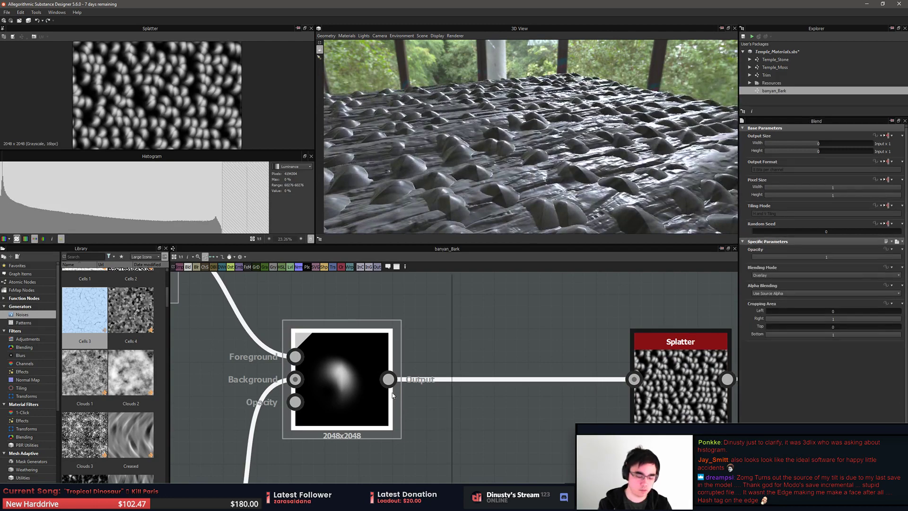
key(space)
text(slope)
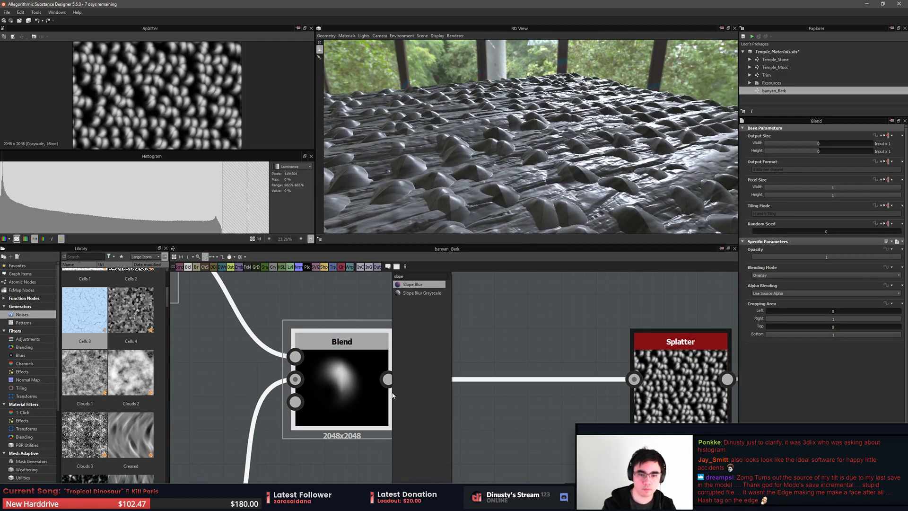
key(Down)
key(Return)
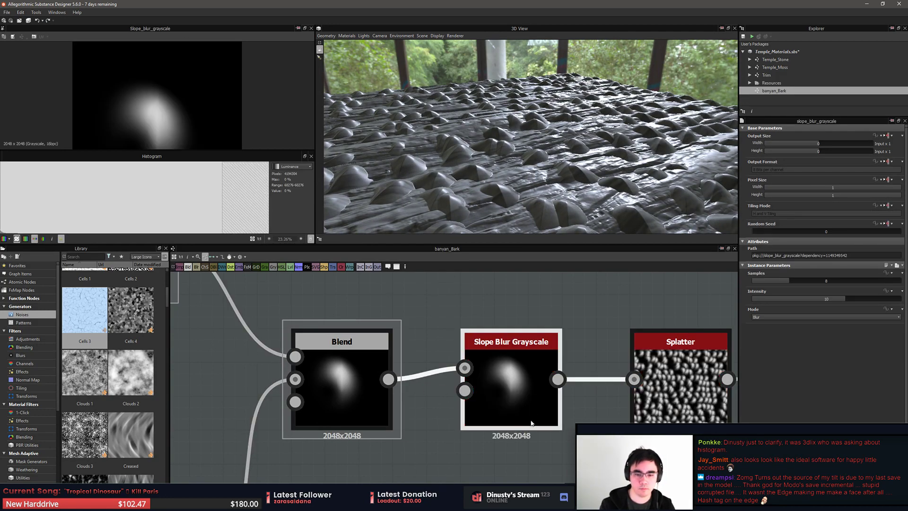
middle_drag(523, 420, 532, 375)
drag(532, 375, 548, 393)
middle_drag(528, 407, 531, 405)
click(491, 430)
scroll(512, 137, down, 5)
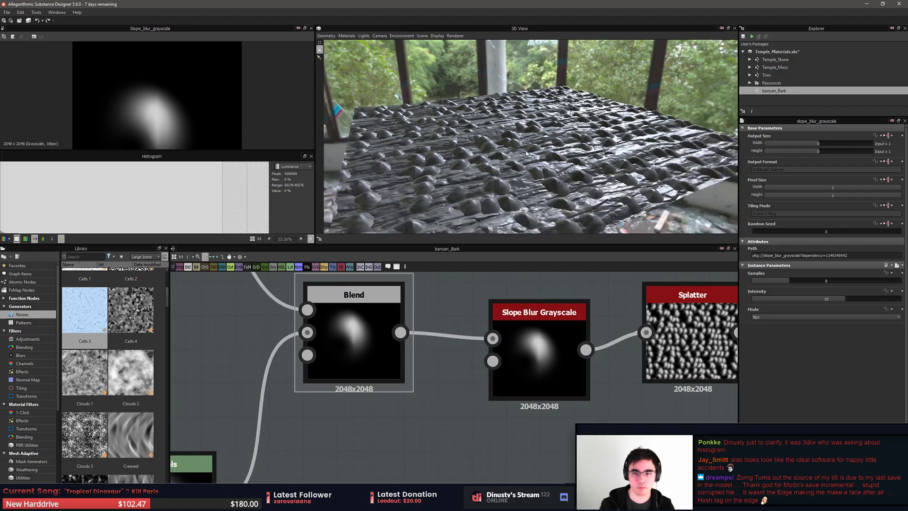
Try smaller Splatter bumps with Pattern Size Width 104.76 and Pattern Size Height 138.1
mouse_move(512, 137)
mouse_down()
mouse_move(510, 181)
mouse_move(514, 136)
mouse_up()
scroll(514, 136, up, 3)
click(561, 363)
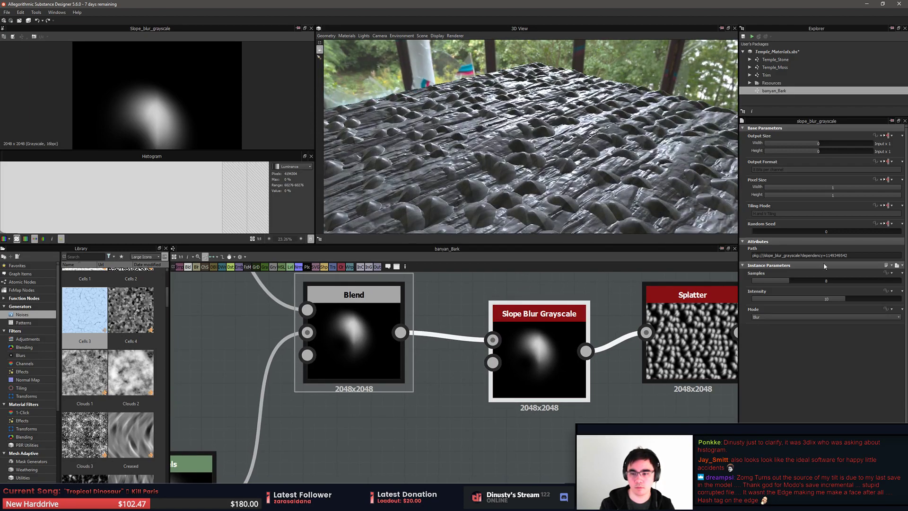
click(691, 338)
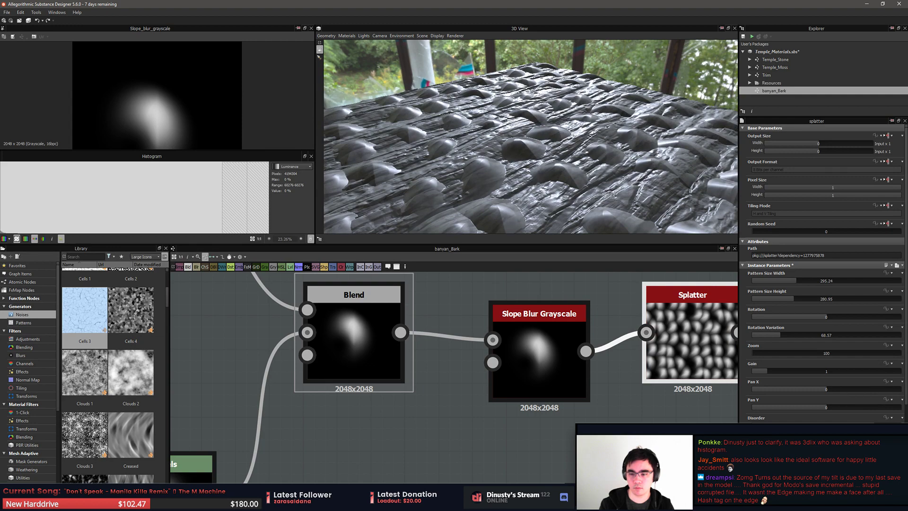
drag(795, 282, 772, 298)
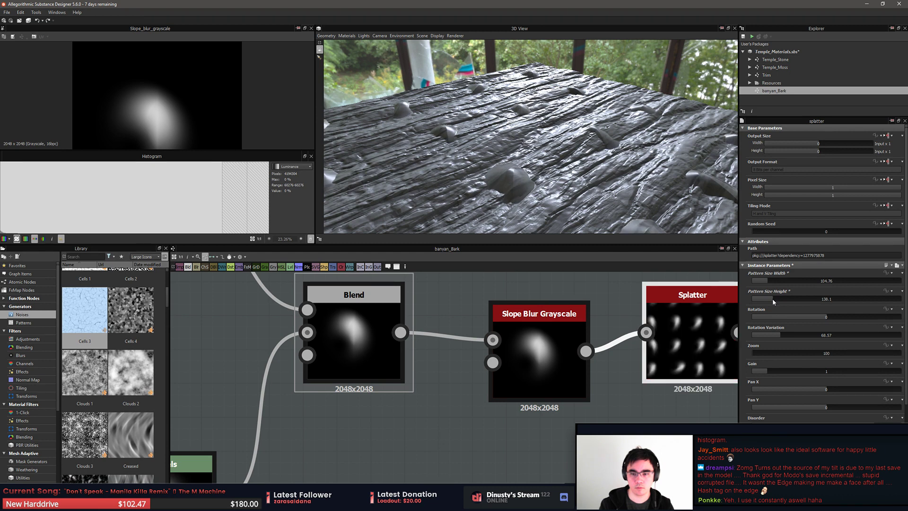
Set the Splatter's Rotation Variation to 204.86 and Pan X to 36.19
drag(796, 337, 833, 337)
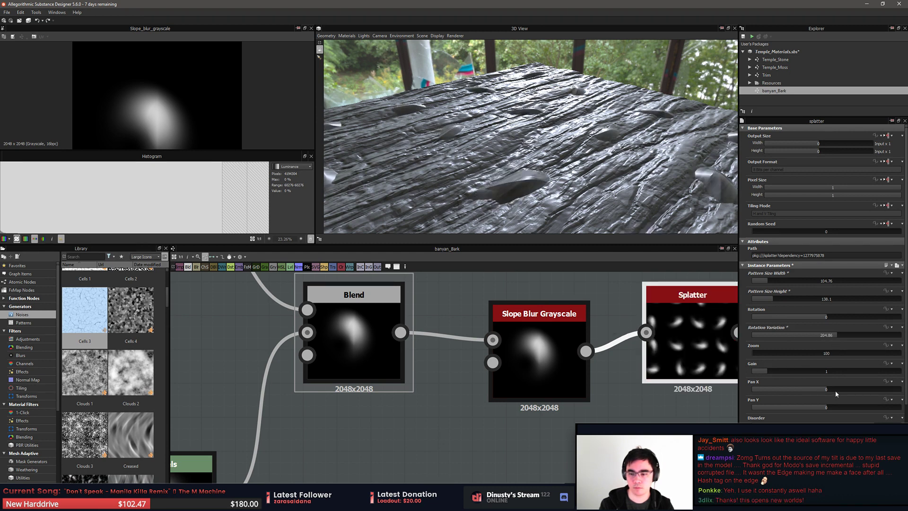
drag(833, 390, 853, 389)
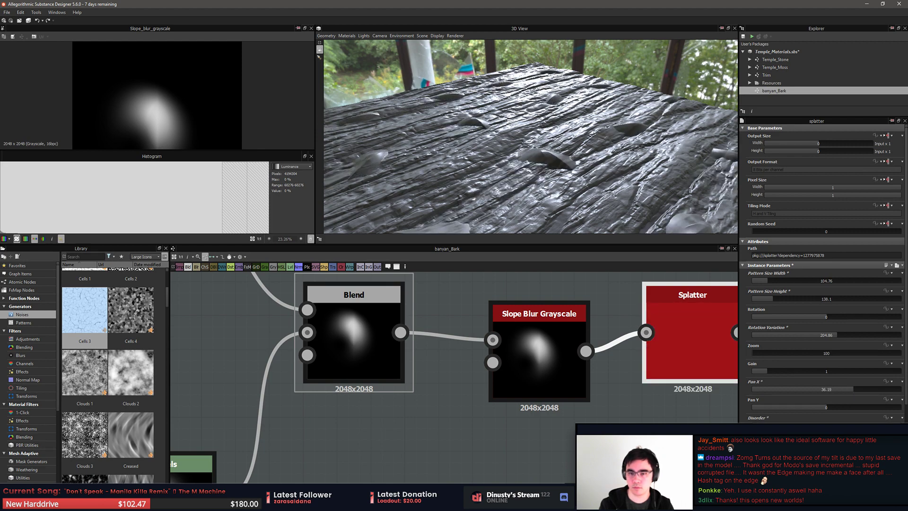
Try Splatter pattern sizes of 166.67 by 183.33, and 61.9 by 66.67, checking the bumps on the 3D bark surface
drag(578, 203, 583, 239)
drag(769, 281, 780, 299)
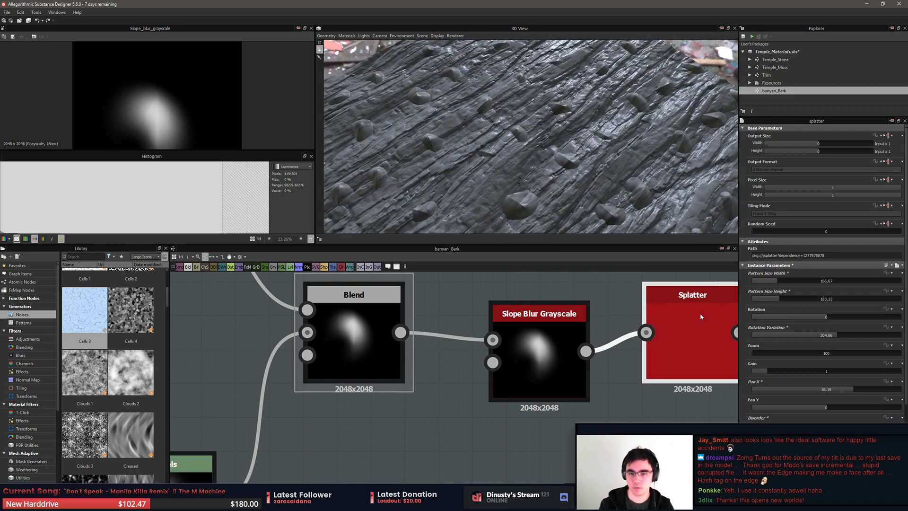
drag(556, 186, 549, 167)
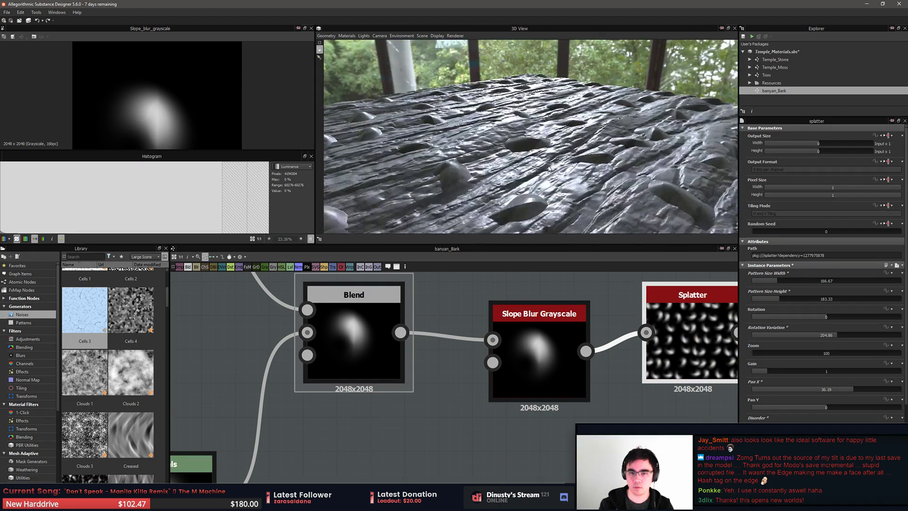
drag(774, 280, 762, 299)
click(762, 300)
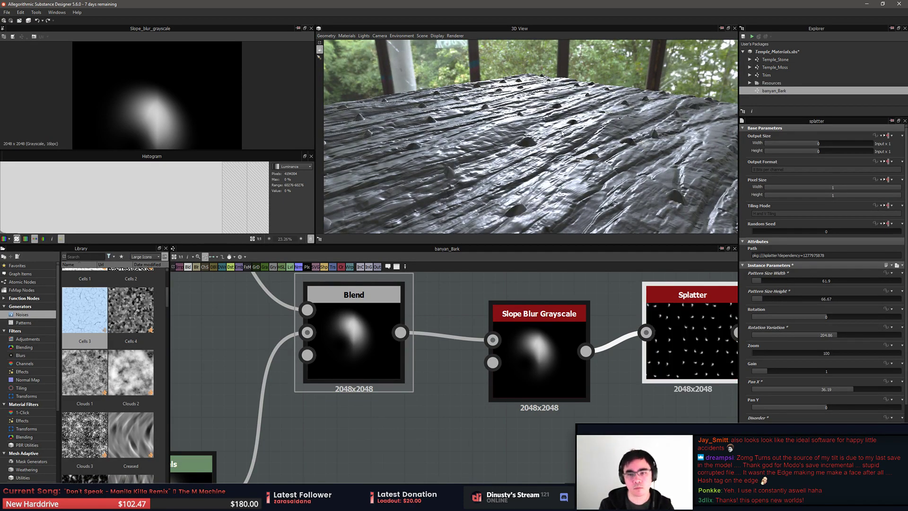
Set the Splatter's Pattern Size Width to 226.19 and Pattern Size Height to 221.43
drag(573, 142, 681, 234)
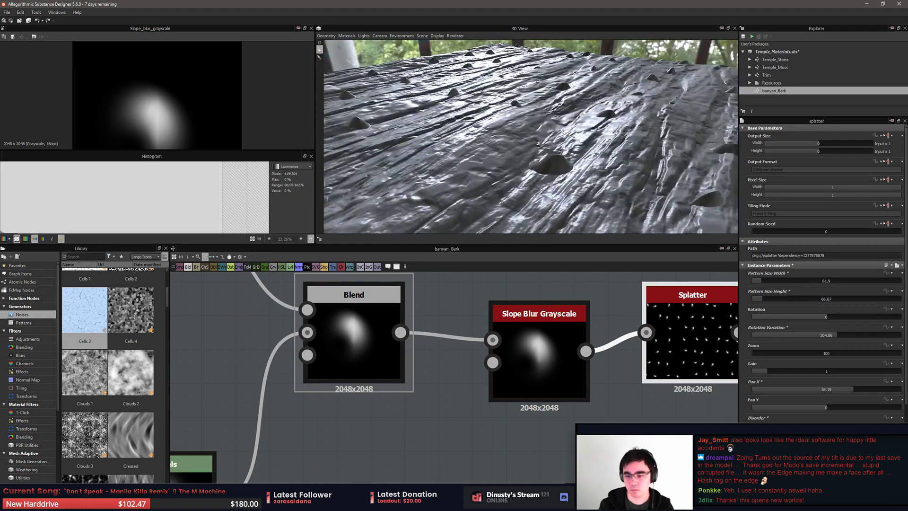
click(778, 461)
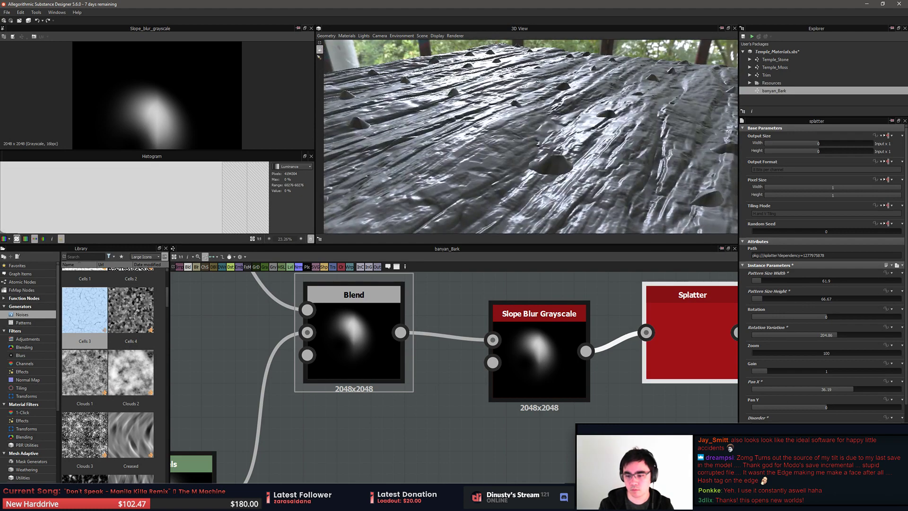
click(785, 282)
click(785, 299)
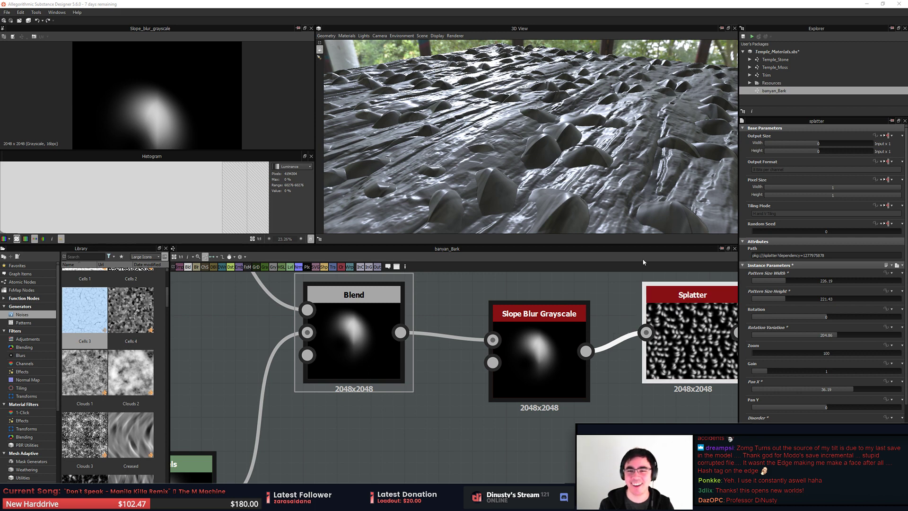
Rearrange the shape Blend, Slope Blur Grayscale and Splatter nodes into one roughly level, evenly spaced row
click(562, 303)
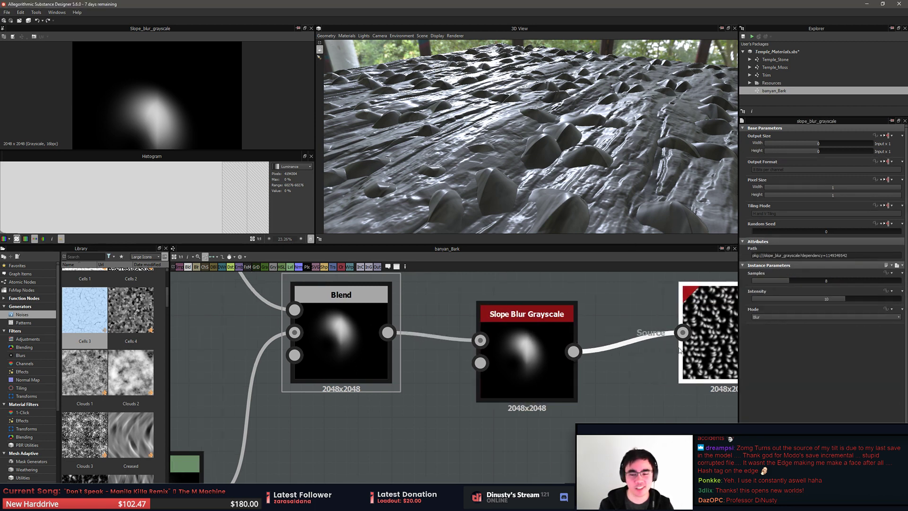
scroll(611, 342, down, 5)
drag(629, 345, 647, 345)
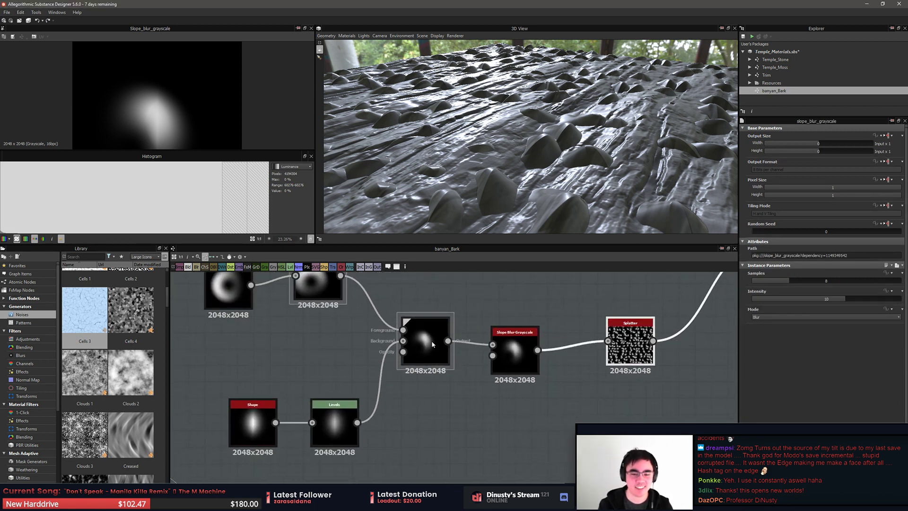
drag(429, 346, 428, 330)
drag(520, 361, 528, 338)
mouse_move(634, 348)
mouse_down()
mouse_move(651, 331)
mouse_move(640, 331)
mouse_up()
middle_drag(584, 361, 664, 380)
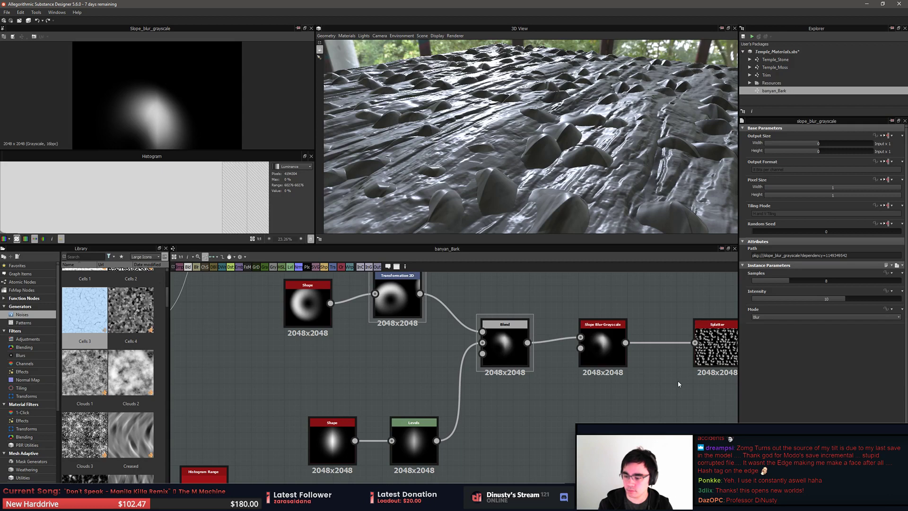
Add a Clouds 2 noise node below the Slope Blur Grayscale and connect it to that node's slope input
middle_drag(667, 392, 536, 403)
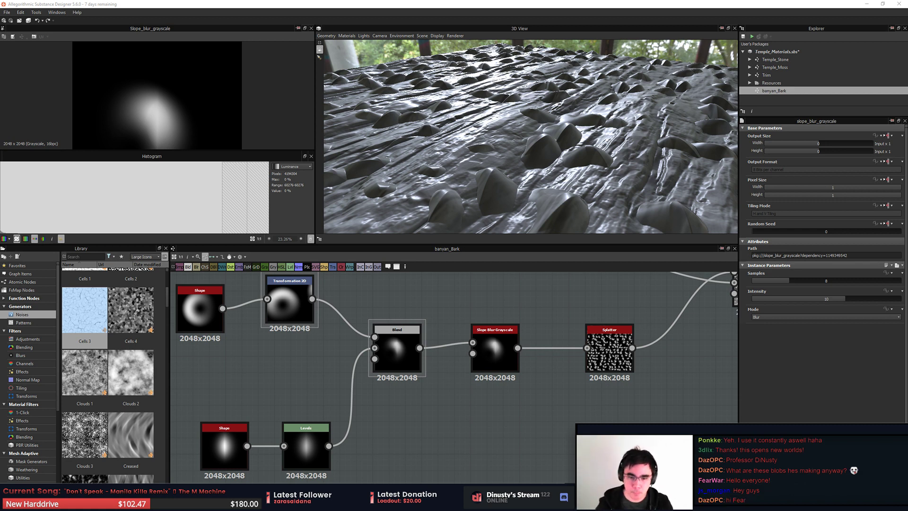
key(space)
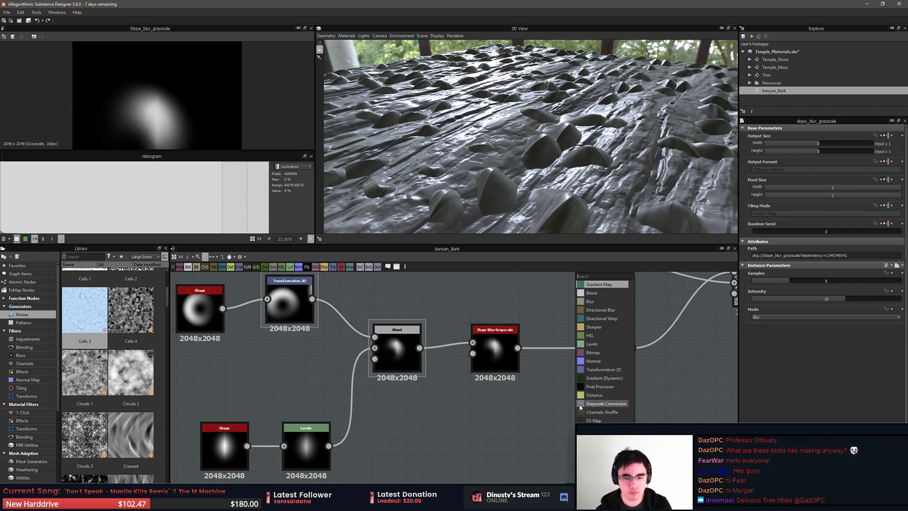
text(n)
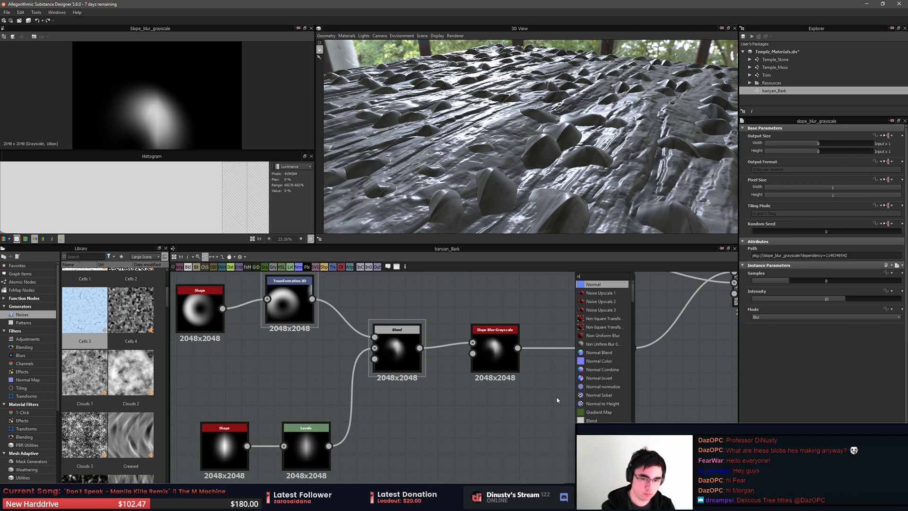
text(oise)
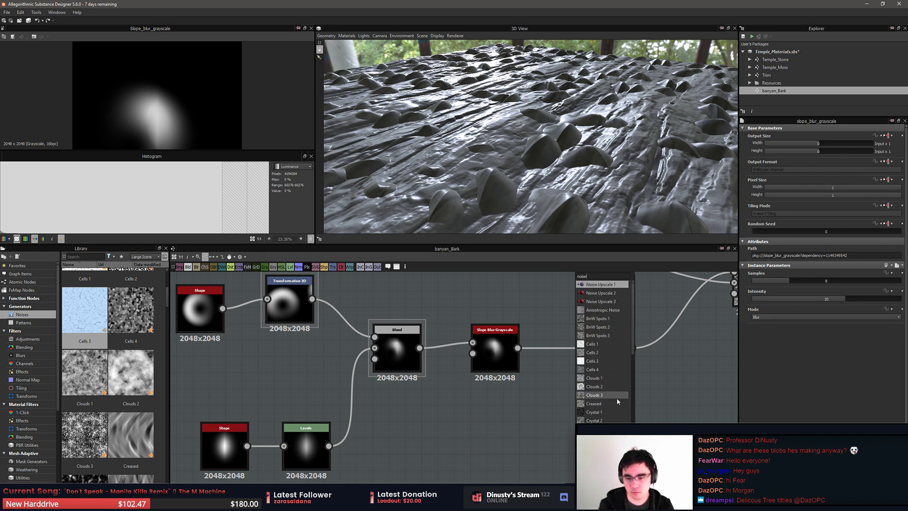
click(614, 386)
drag(569, 413, 473, 353)
Preview the Slope Blur Grayscale in the 2D view and set its Samples to 32 and Mode to Min
double_click(501, 353)
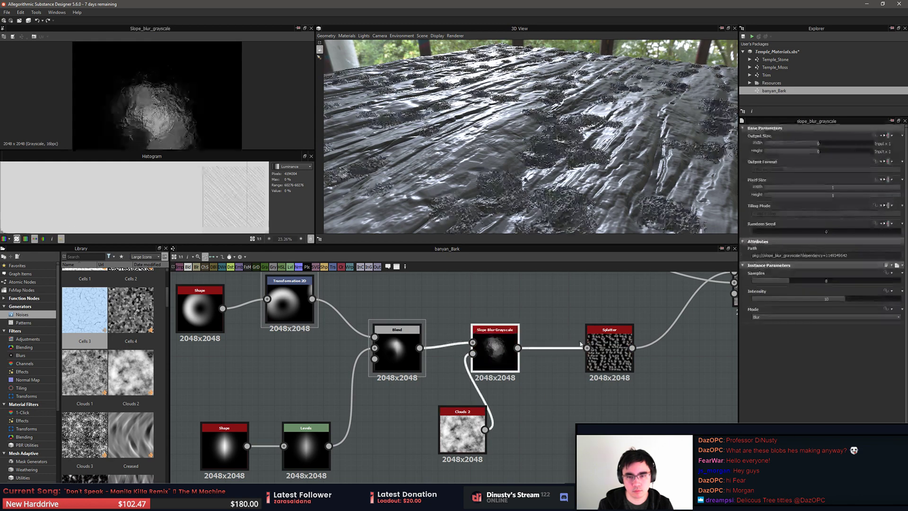
drag(792, 281, 844, 280)
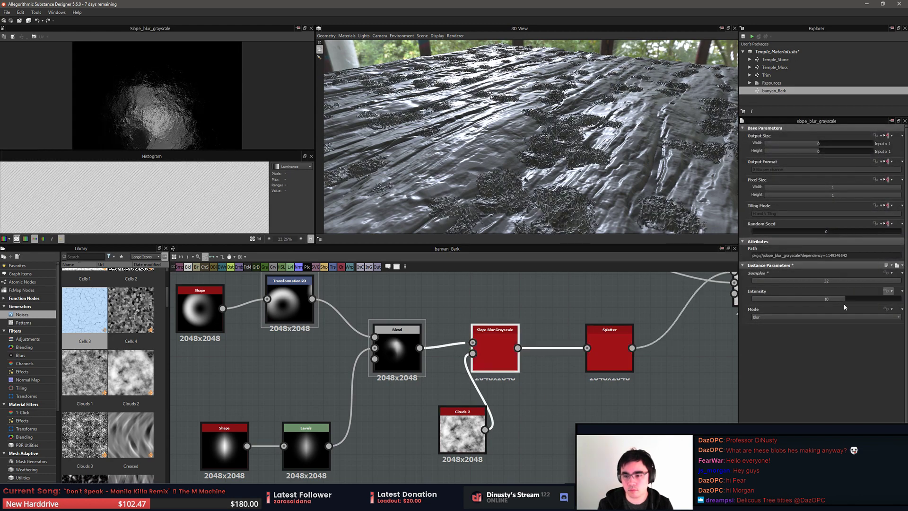
click(766, 317)
click(768, 328)
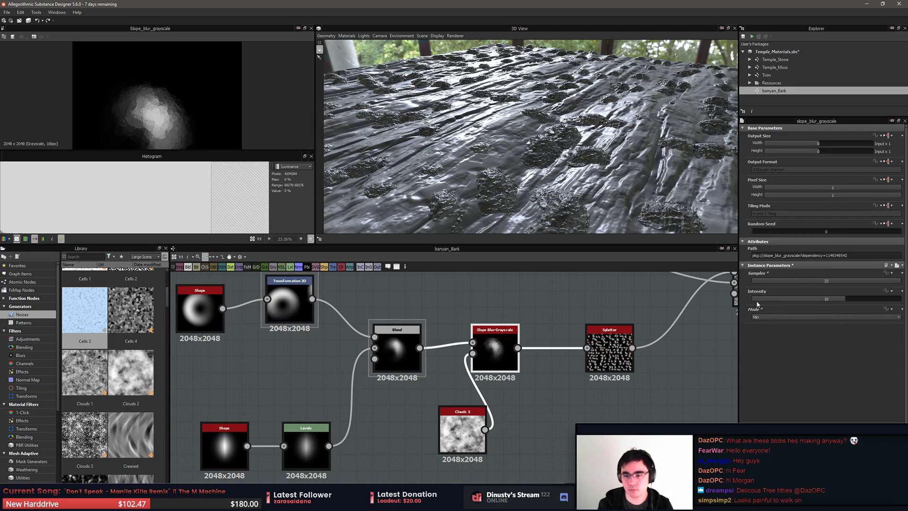
Reduce the Slope Blur Grayscale intensity to 1.87 and check the bark knots on the 3D surface
drag(765, 300, 771, 299)
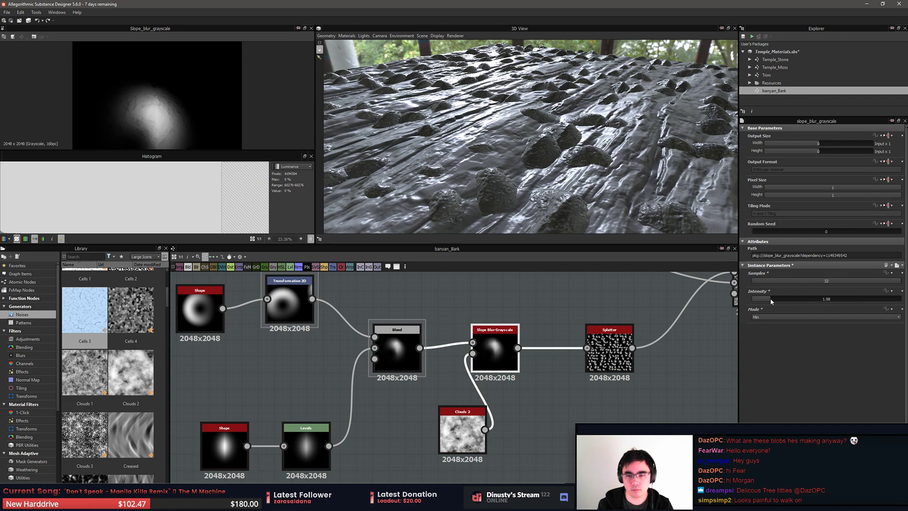
drag(770, 300, 770, 300)
drag(552, 146, 552, 209)
scroll(554, 197, up, 5)
scroll(555, 197, down, 2)
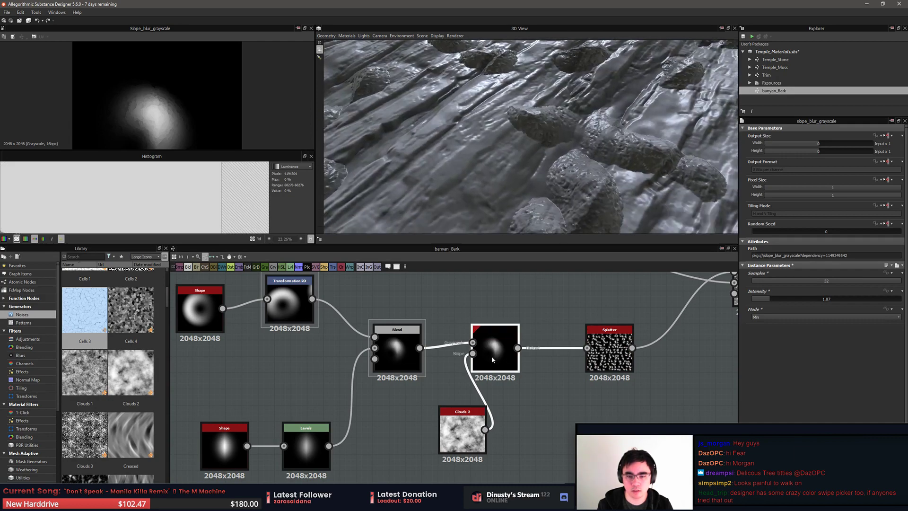
Set the blending mode to Subtract on the Blend node that combines the Splatter pattern with the bark
click(599, 358)
middle_drag(598, 358, 423, 407)
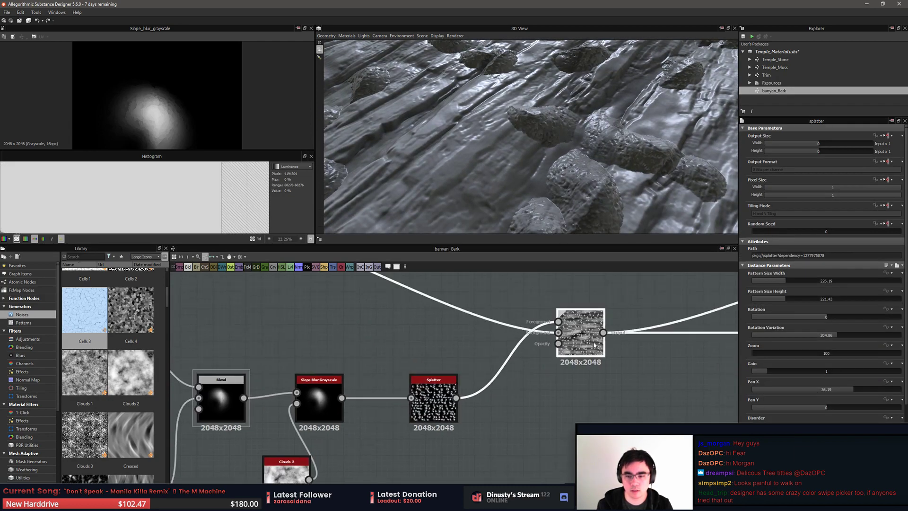
click(580, 331)
click(795, 276)
click(788, 283)
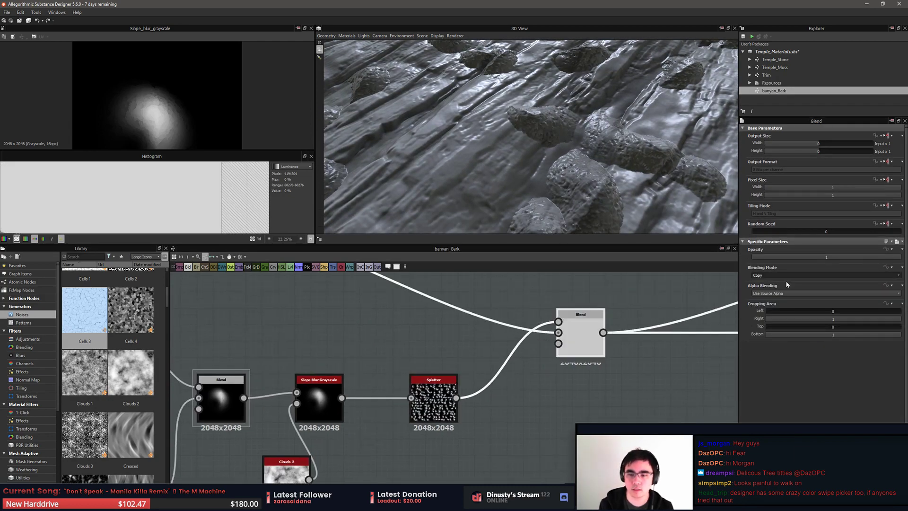
key(Down)
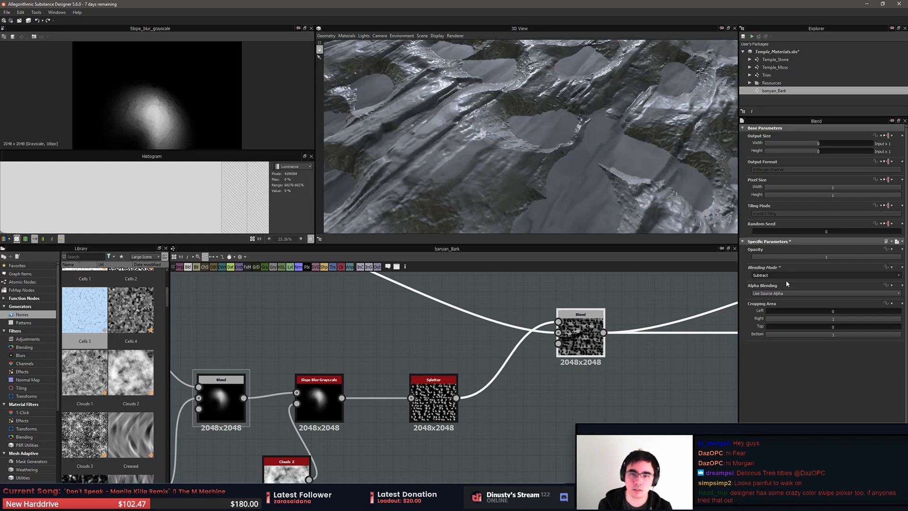
scroll(606, 221, down, 4)
drag(582, 203, 670, 209)
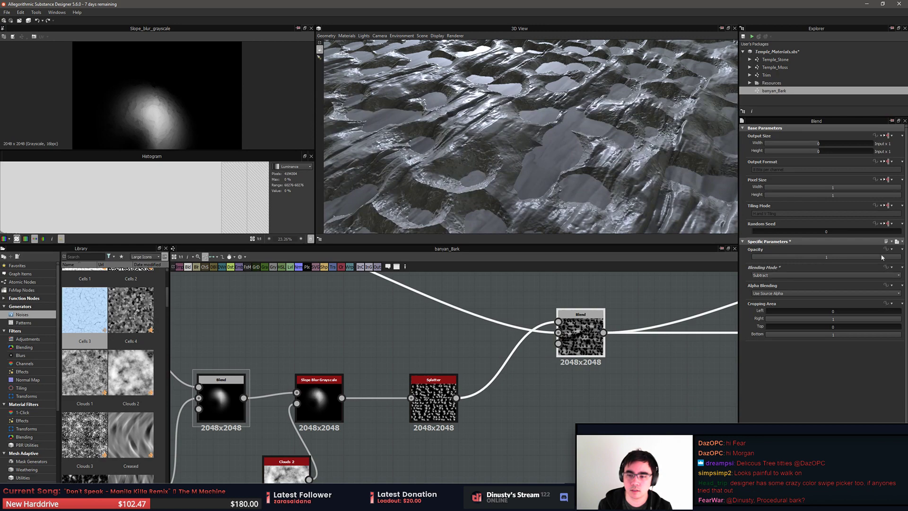
mouse_move(898, 258)
mouse_down()
mouse_move(850, 256)
mouse_move(901, 257)
mouse_up()
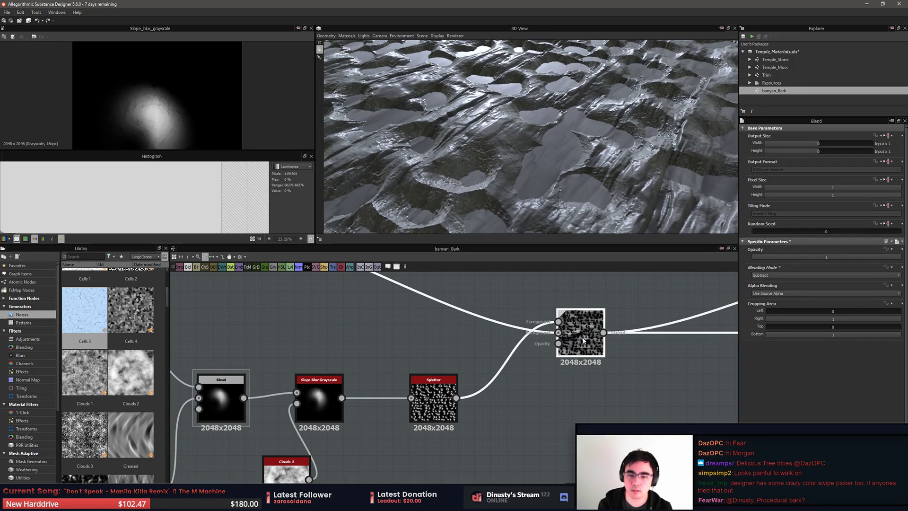
Insert a Histogram Range node between the Splatter and Blend nodes
click(423, 417)
key(space)
text(k)
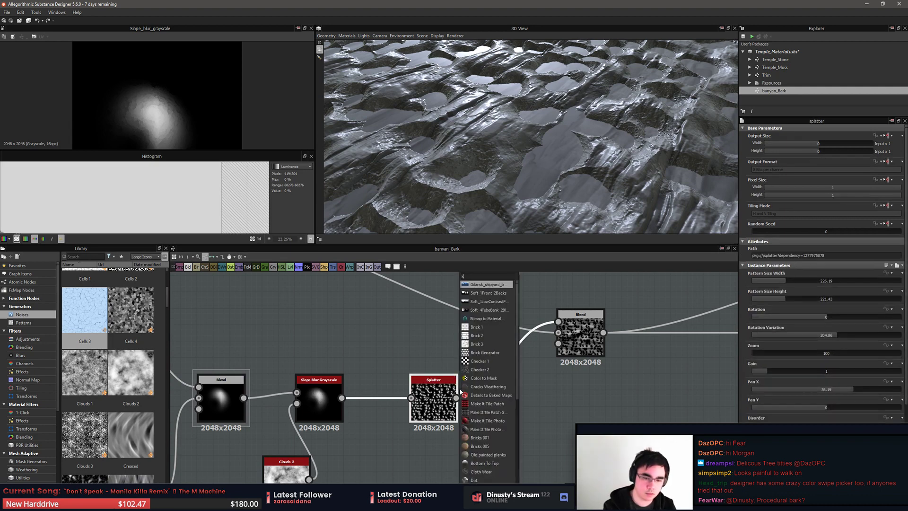
key(BackSpace)
text(histo)
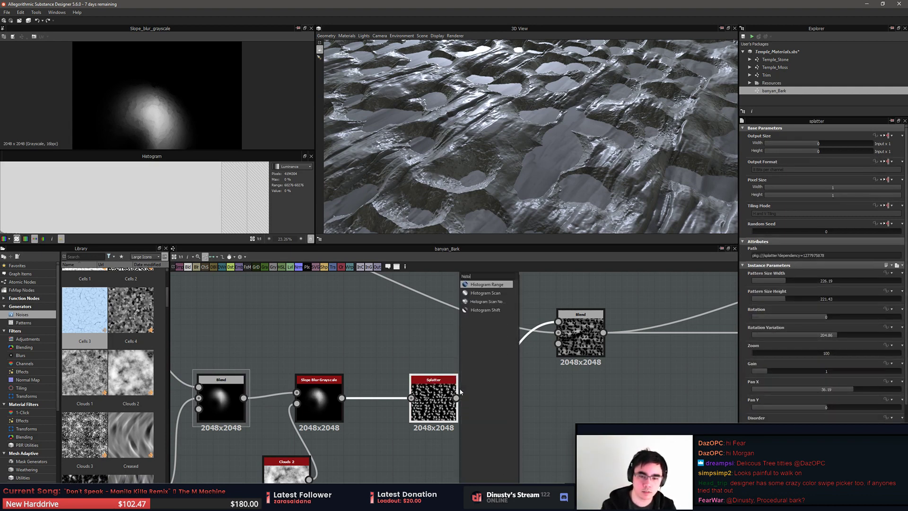
key(Return)
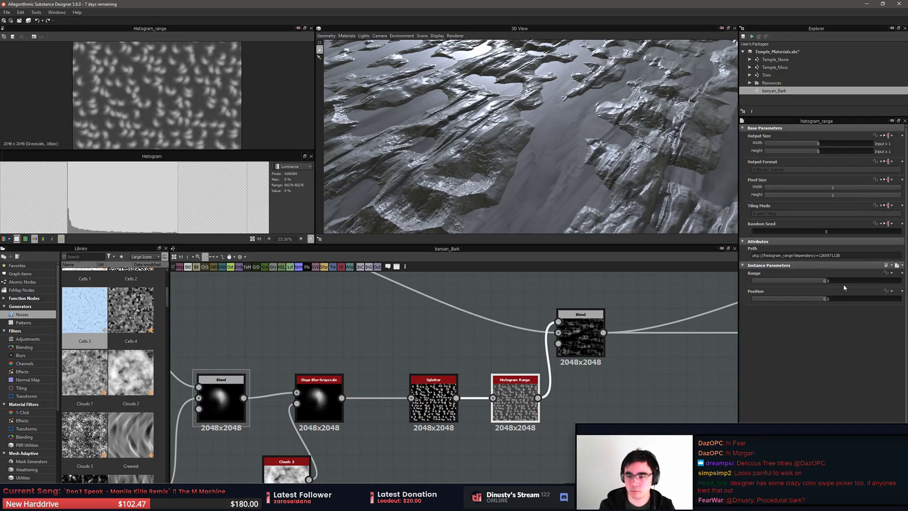
Set the Histogram Range position to 0.17 and its range to 0.55, checking the effect on the bark
drag(826, 297, 778, 301)
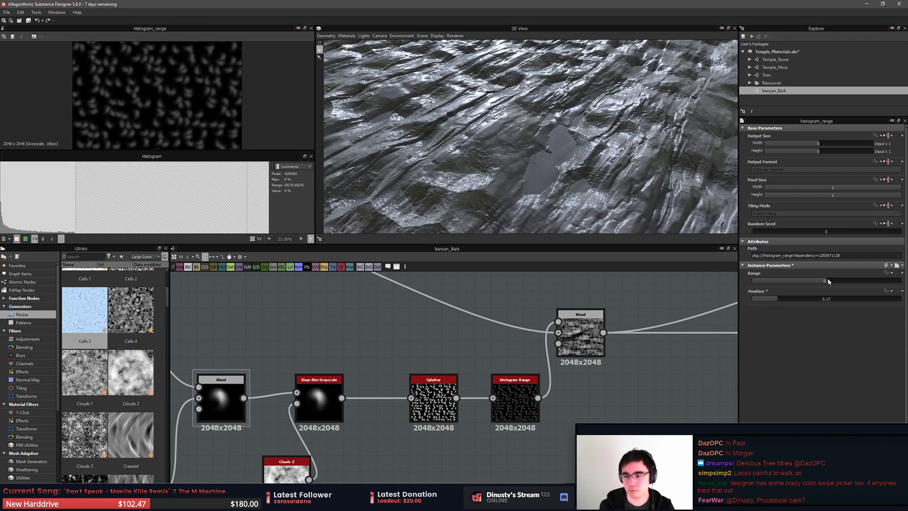
mouse_move(828, 282)
mouse_down()
mouse_move(906, 282)
mouse_move(744, 287)
mouse_move(834, 286)
mouse_up()
scroll(542, 137, down, 3)
drag(542, 137, 536, 127)
scroll(582, 180, up, 3)
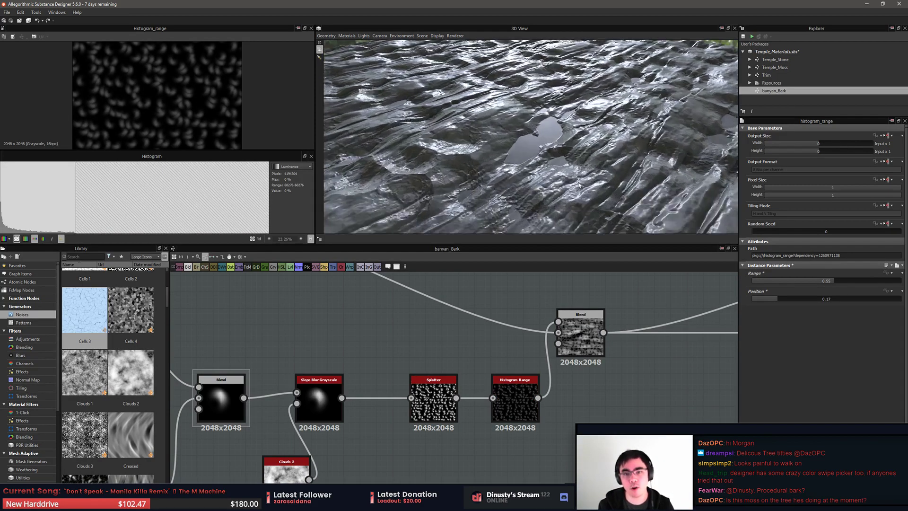
Switch to the Photoshop reference photo to examine the trunks' overall bark, and preview the final Blend node for comparison
click(599, 348)
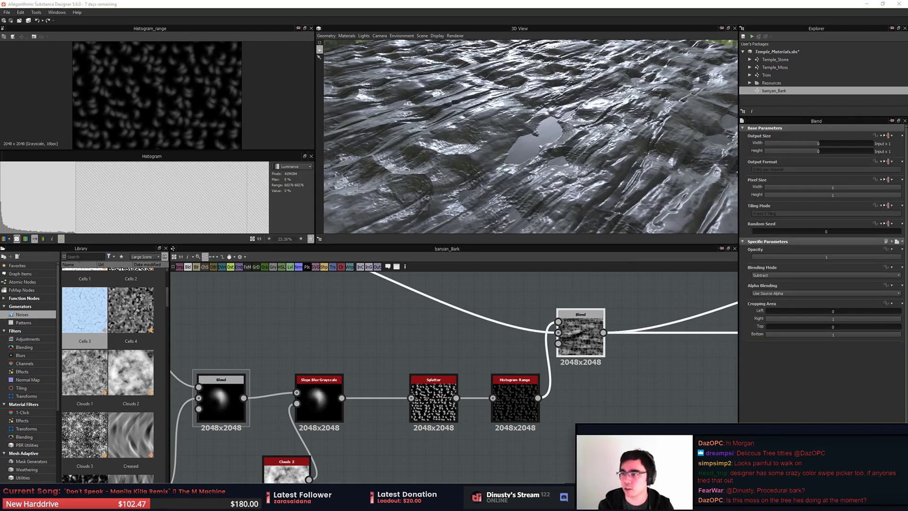
drag(903, 73, 464, 93)
alt+scroll(416, 227, down, 4)
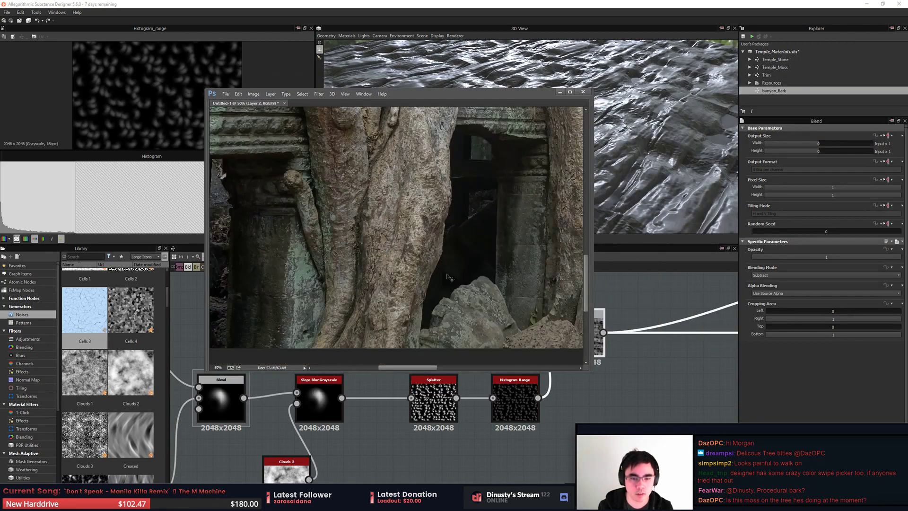
drag(399, 284, 472, 284)
alt+scroll(430, 241, down, 5)
alt+scroll(422, 264, up, 2)
alt+scroll(422, 265, up, 2)
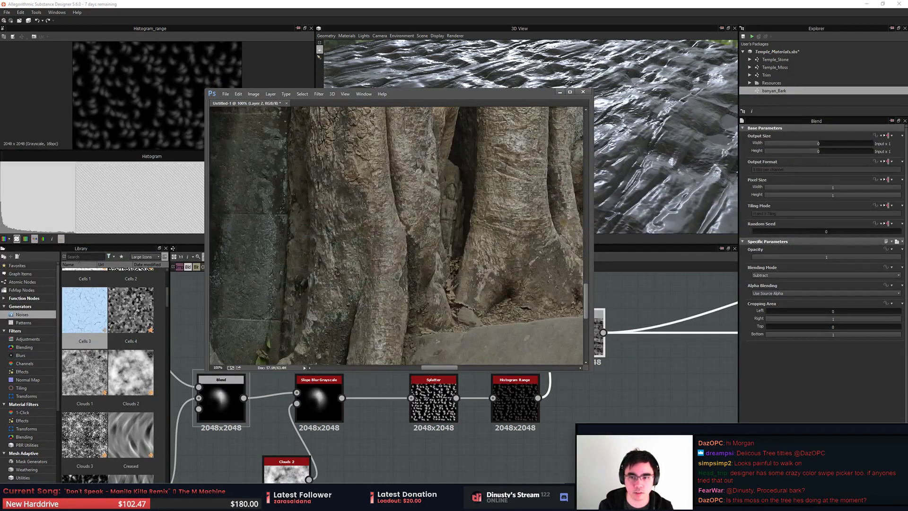
click(657, 297)
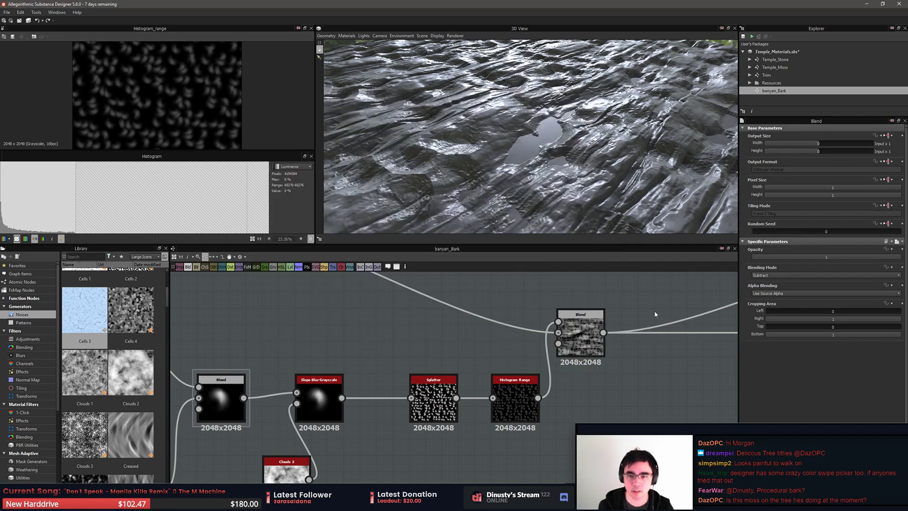
click(587, 338)
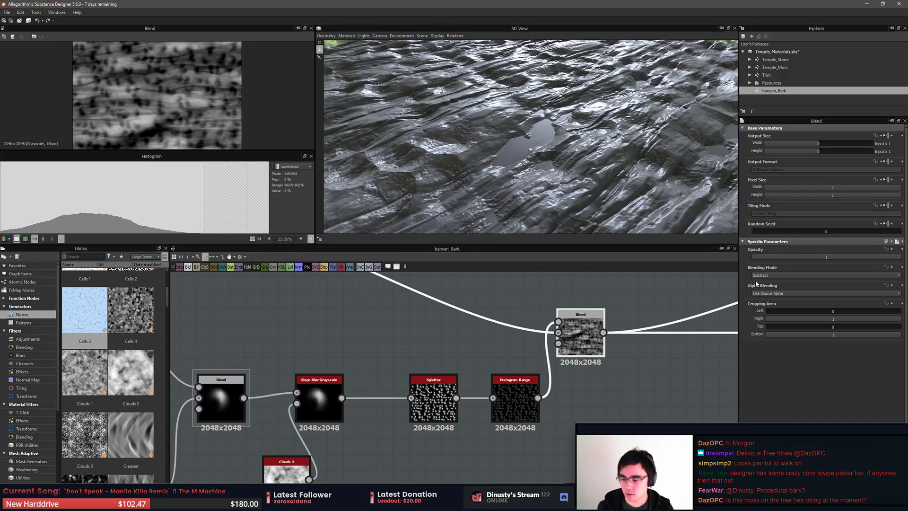
Examine close-up bark cracks, ridges and knots across the Photoshop reference trunks, and return to the Blend node in Substance Designer
key(alt+Tab)
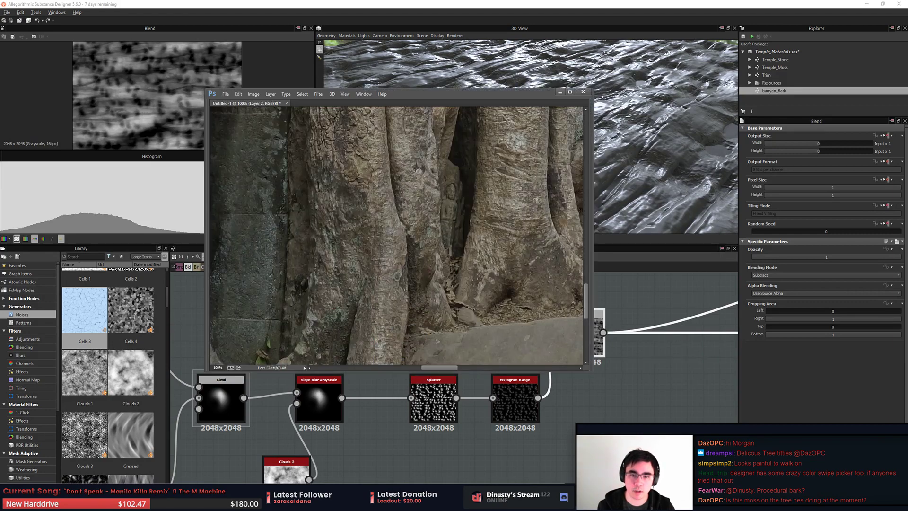
key(ctrl+minus)
drag(499, 220, 433, 232)
key(ctrl+plus)
key(ctrl+plus)
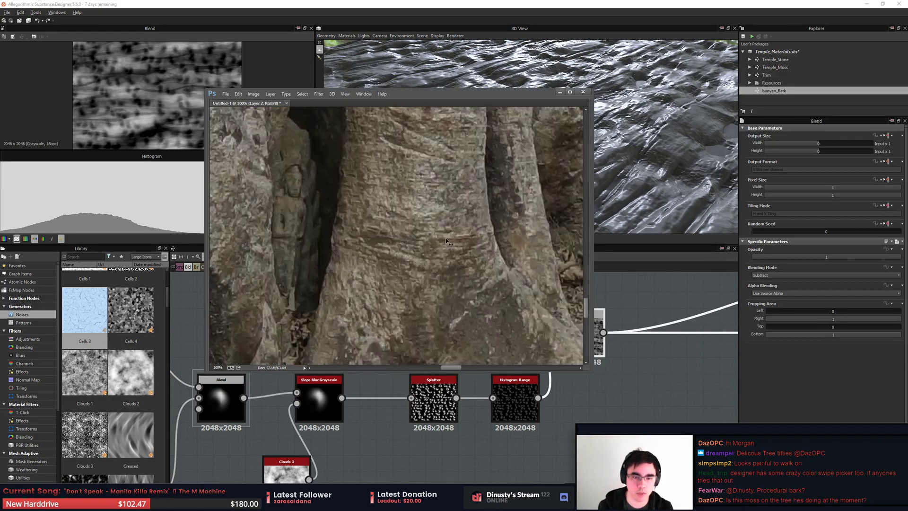
drag(388, 206, 437, 214)
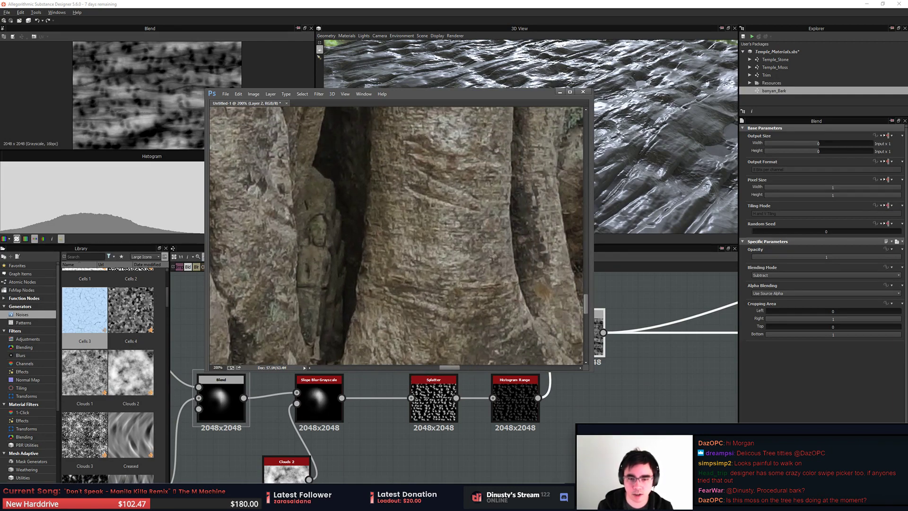
drag(420, 295, 616, 245)
key(ctrl+minus)
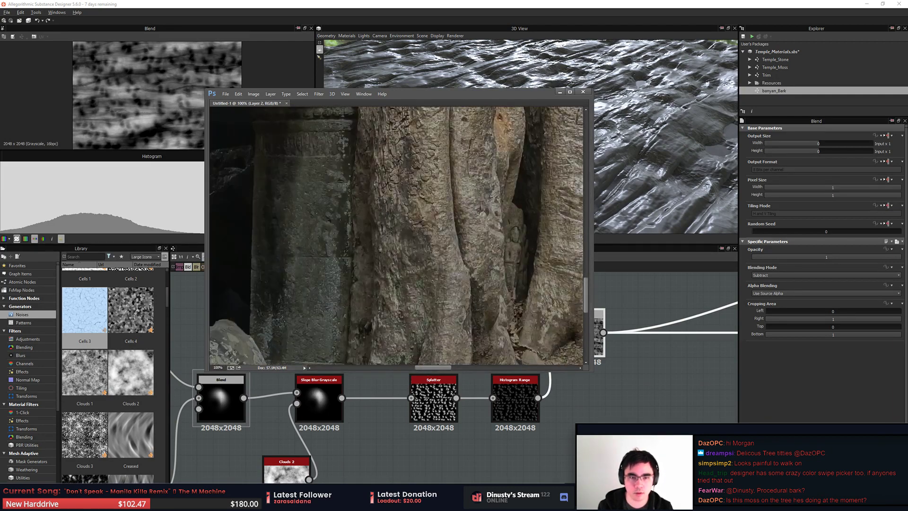
drag(441, 222, 462, 236)
key(ctrl+plus)
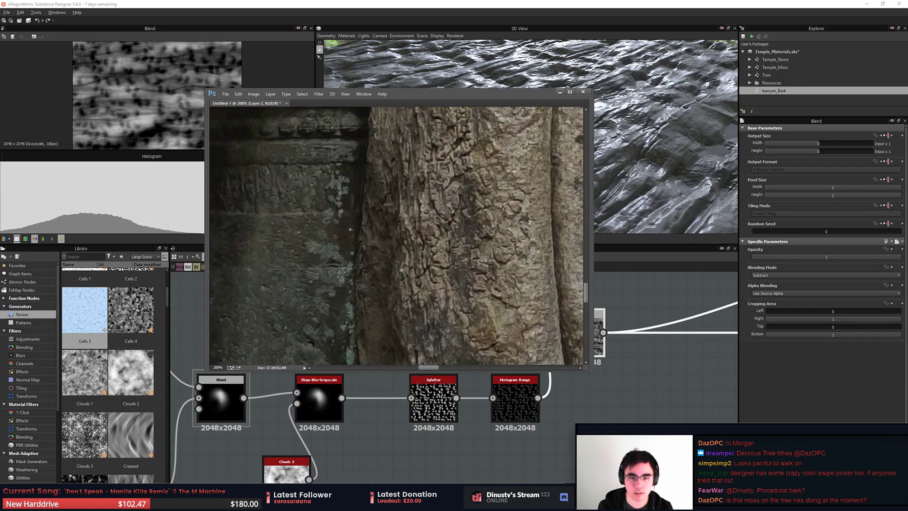
drag(543, 229, 448, 320)
drag(456, 182, 448, 235)
alt+scroll(449, 234, up, 1)
drag(540, 266, 436, 271)
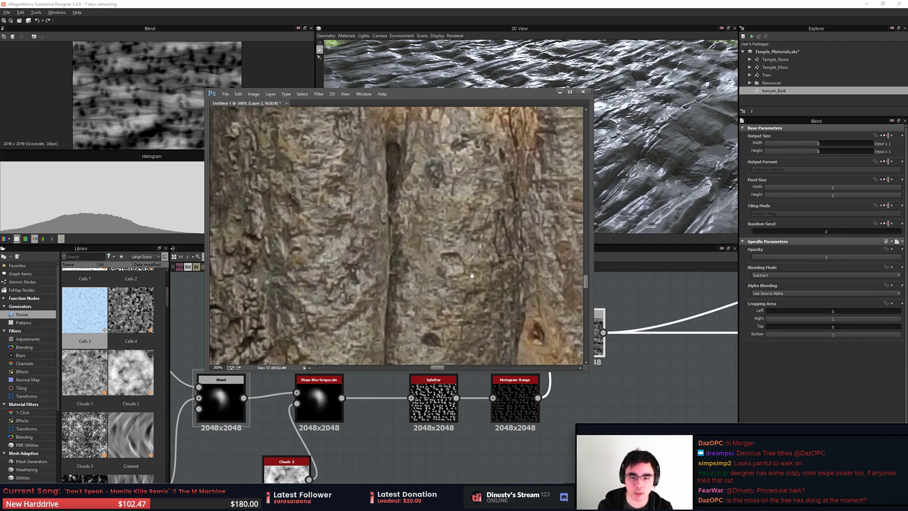
alt+scroll(472, 275, down, 1)
alt+scroll(473, 277, down, 1)
key(alt+Tab)
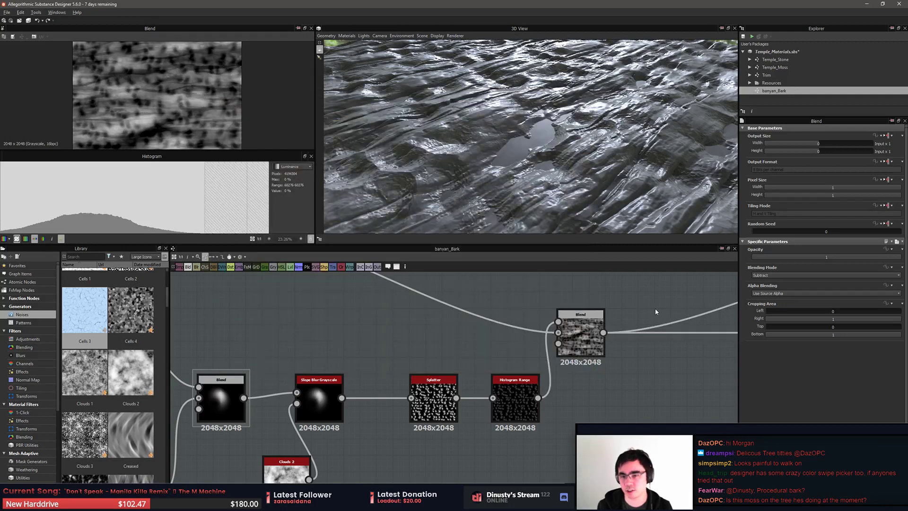
click(582, 336)
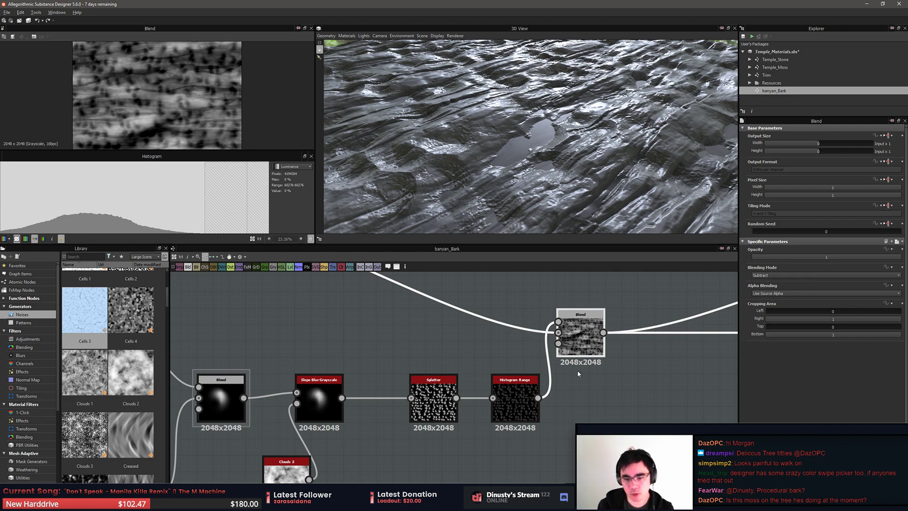
Raise the Histogram Range node's range to 0.84 and its position to about 0.5
click(516, 400)
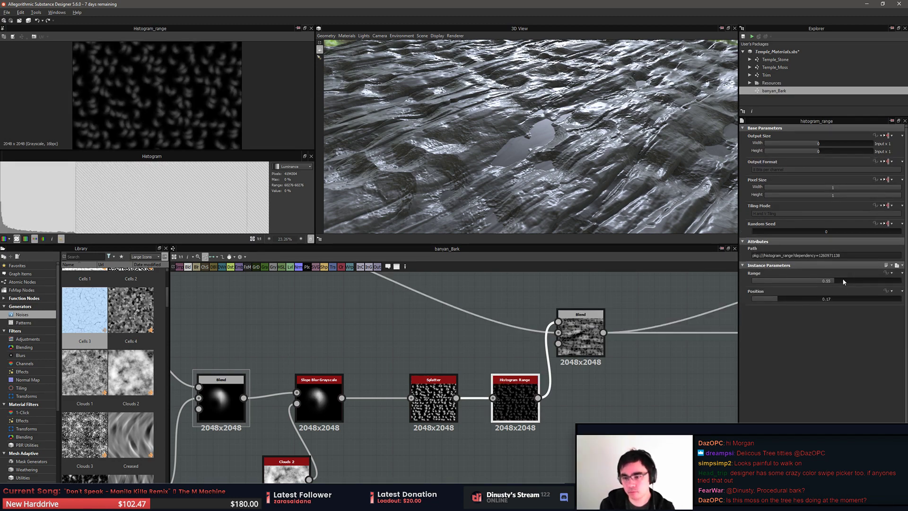
drag(843, 281, 878, 281)
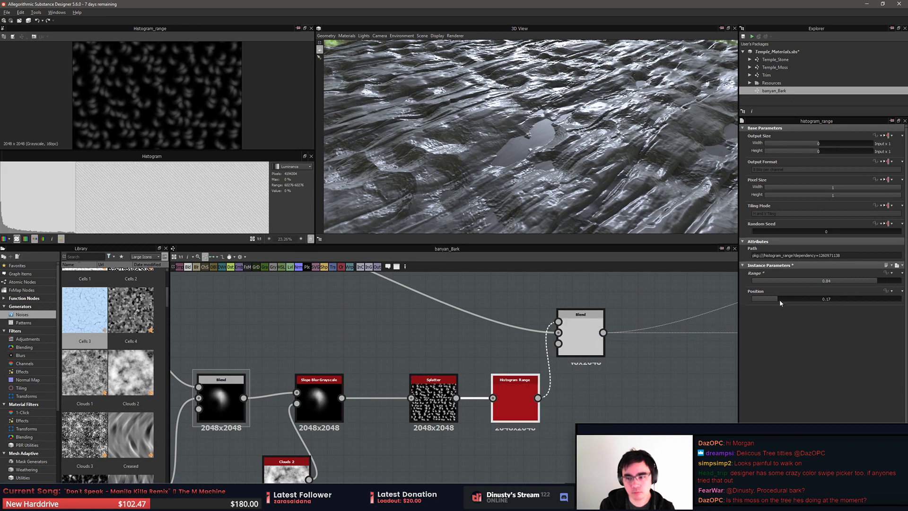
drag(779, 300, 828, 300)
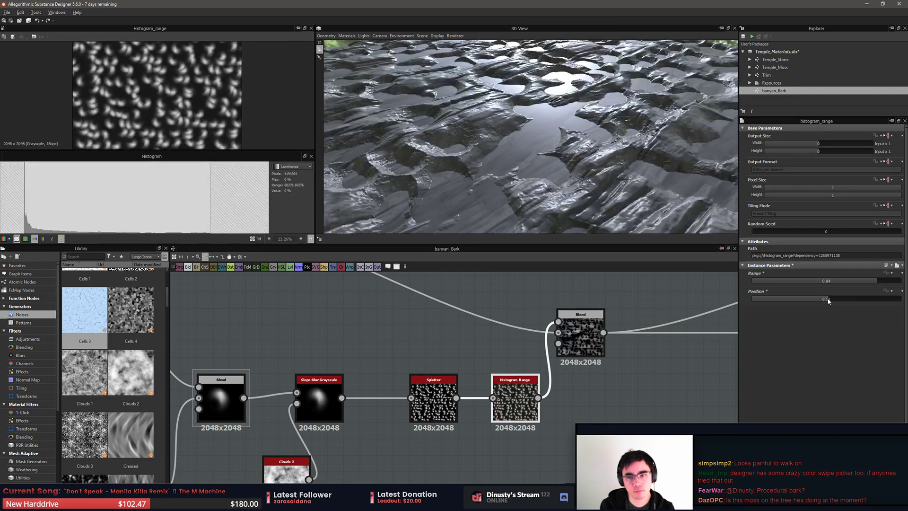
Replace the Histogram Range node with a Levels node between the Splatter and Blend nodes
drag(559, 322, 456, 397)
key(Delete)
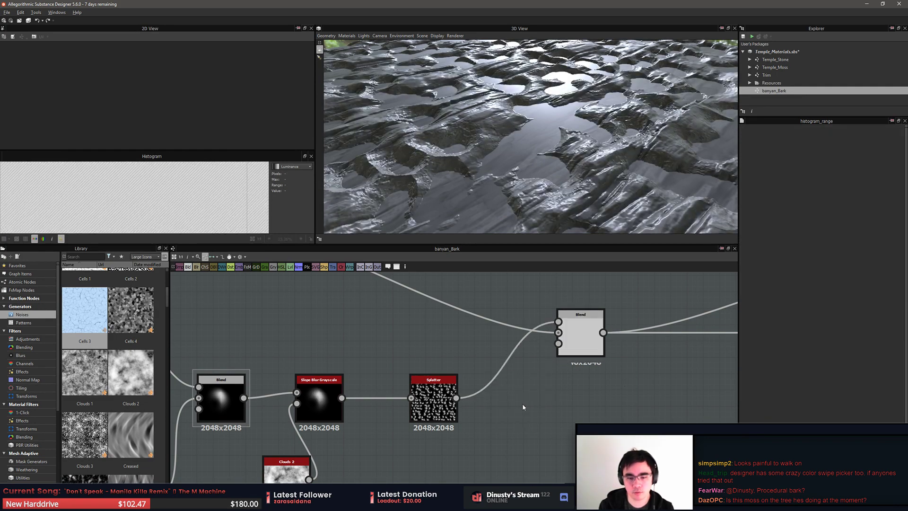
double_click(451, 407)
key(space)
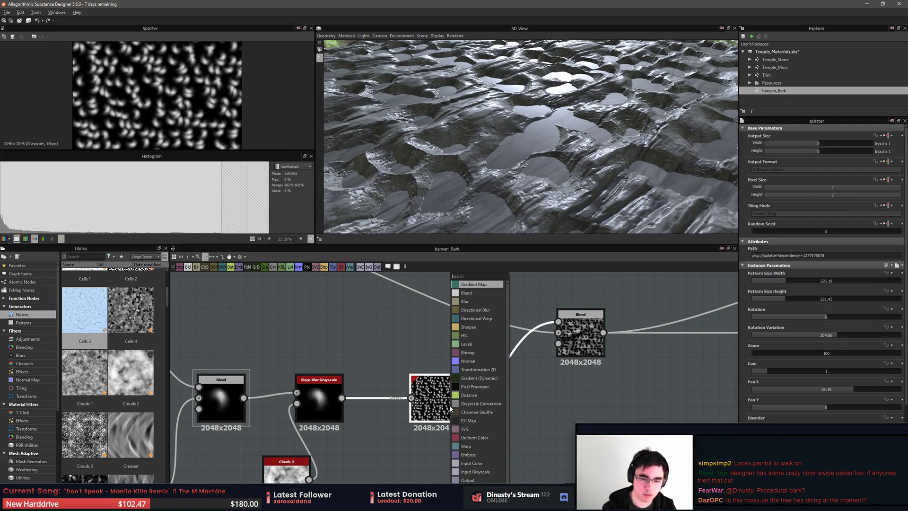
text(level)
key(Return)
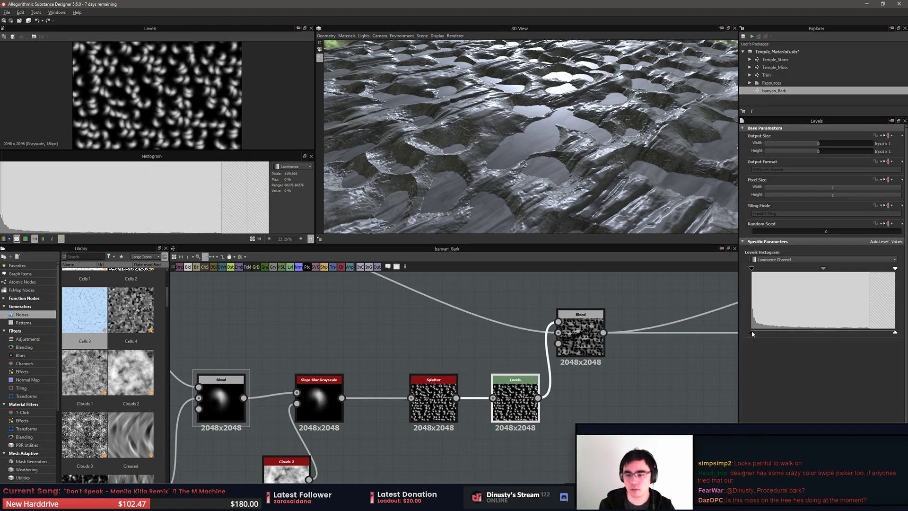
Lower the Levels output white point to just under half and shift the midtones towards the highlights to soften the knots
mouse_move(752, 332)
mouse_down()
mouse_move(762, 333)
mouse_move(752, 333)
mouse_up()
drag(895, 332, 812, 333)
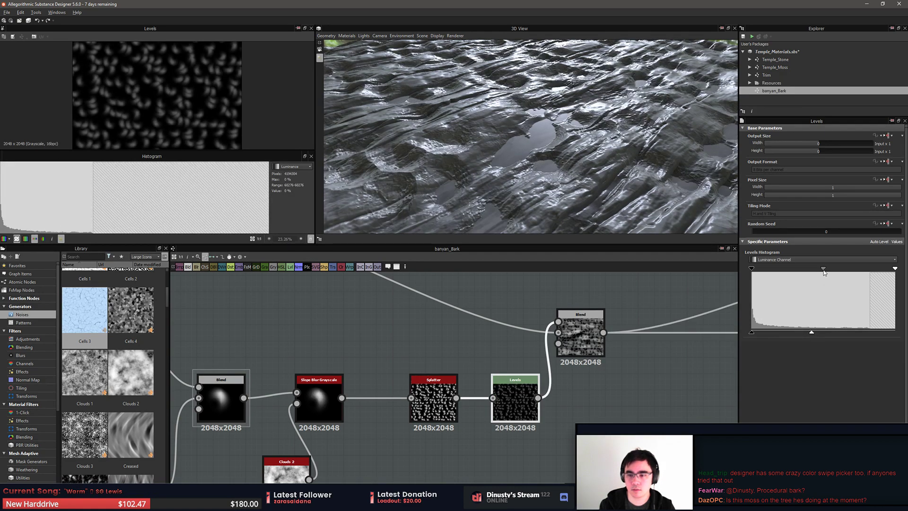
drag(824, 273, 867, 276)
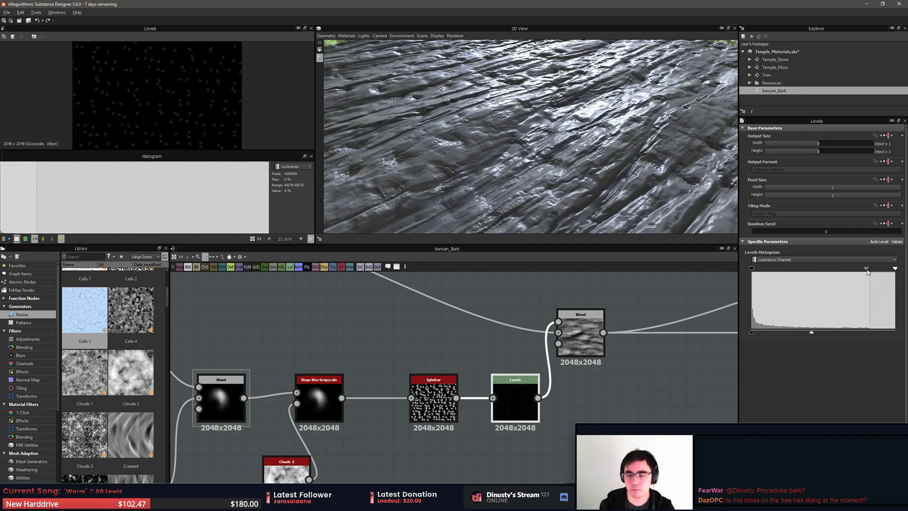
drag(868, 272, 870, 272)
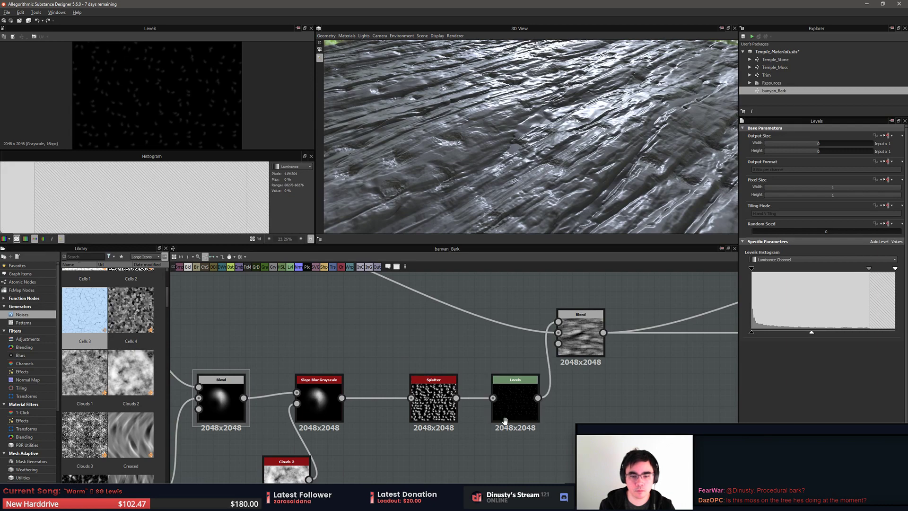
Replace the Clouds 2 noise with a Cells 4 noise as the slope input of the Slope Blur Grayscale node
middle_drag(505, 420, 596, 375)
click(286, 476)
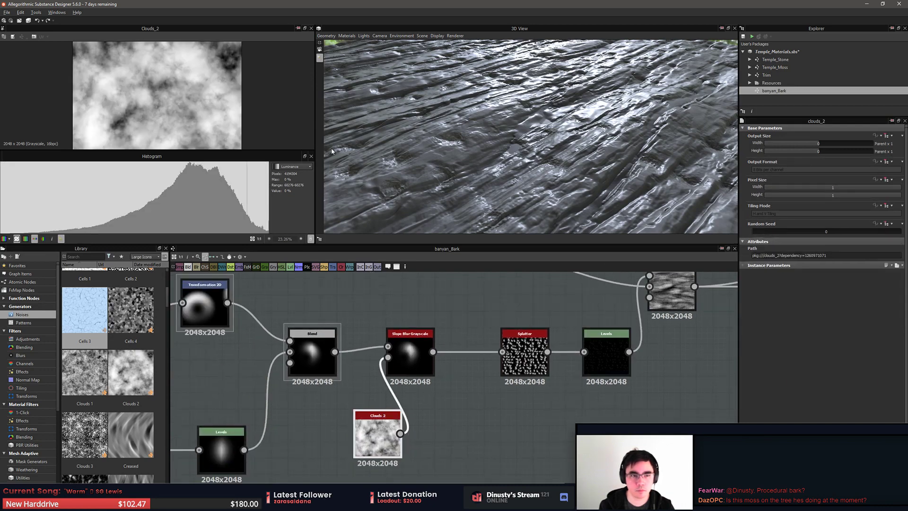
click(478, 447)
middle_drag(478, 447, 526, 444)
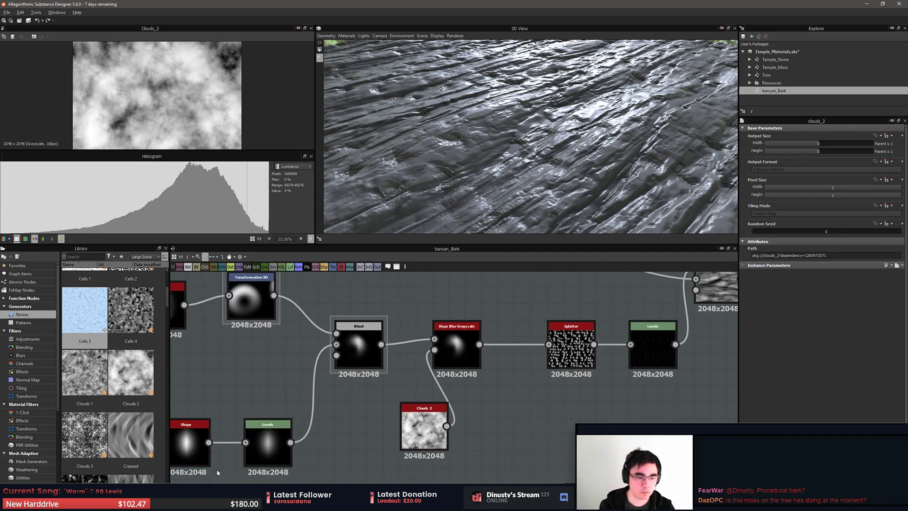
drag(131, 309, 434, 349)
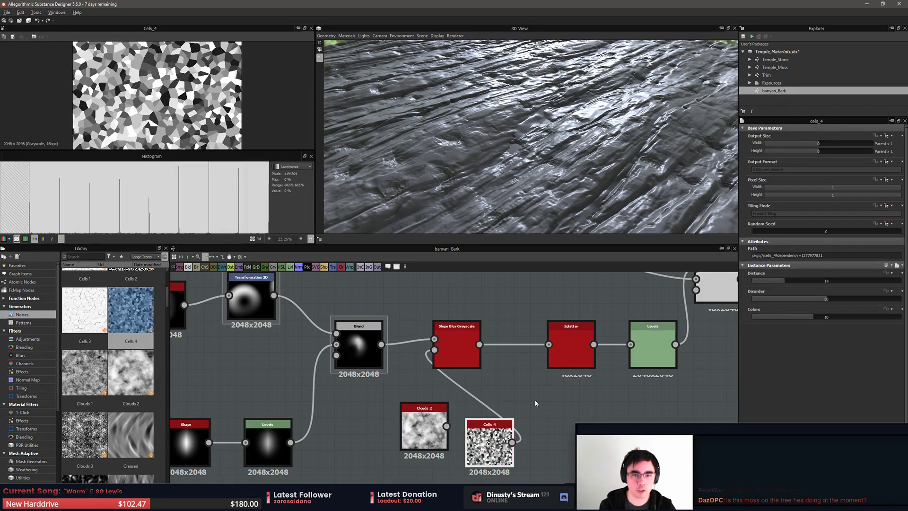
click(432, 421)
key(Delete)
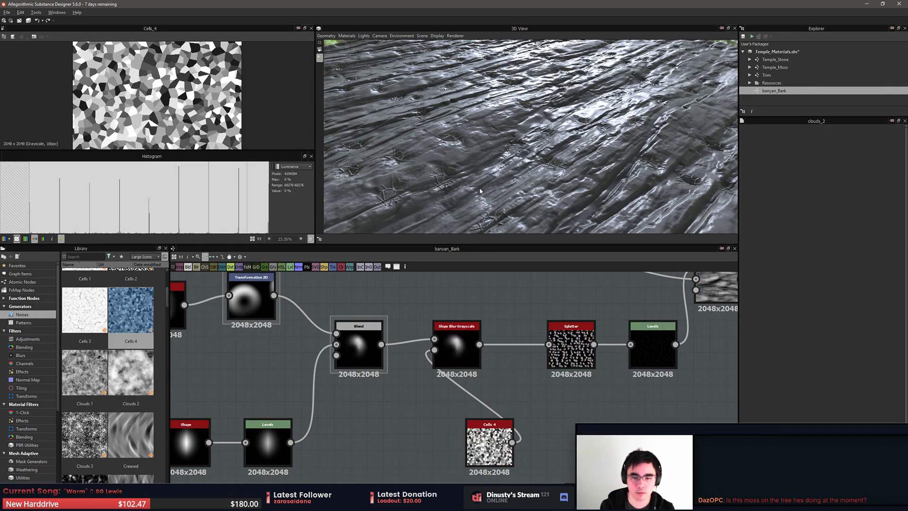
Place the Cells 4 node beneath the Slope Blur Grayscale node and set that blur's mode to Min
mouse_move(508, 187)
mouse_down()
mouse_move(545, 210)
mouse_move(466, 202)
mouse_move(508, 163)
mouse_up()
right_drag(509, 163, 475, 184)
drag(489, 447, 407, 454)
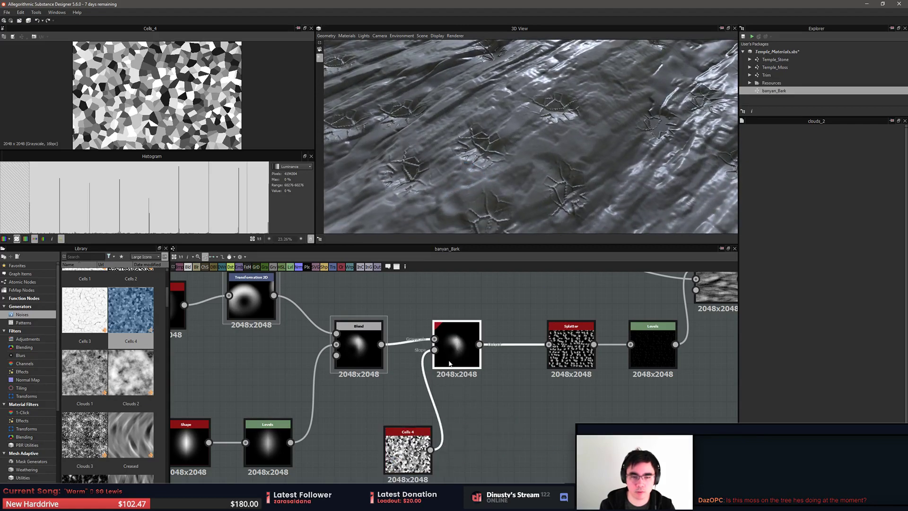
double_click(456, 348)
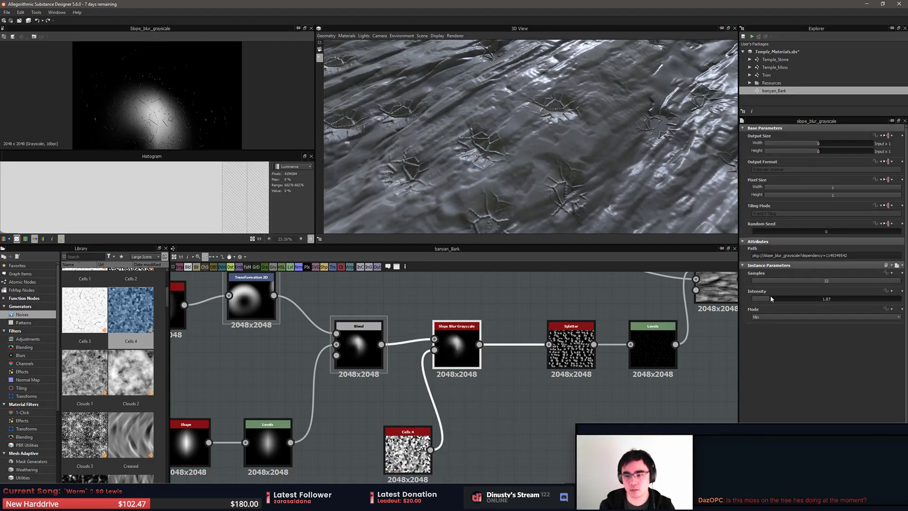
click(766, 317)
click(765, 317)
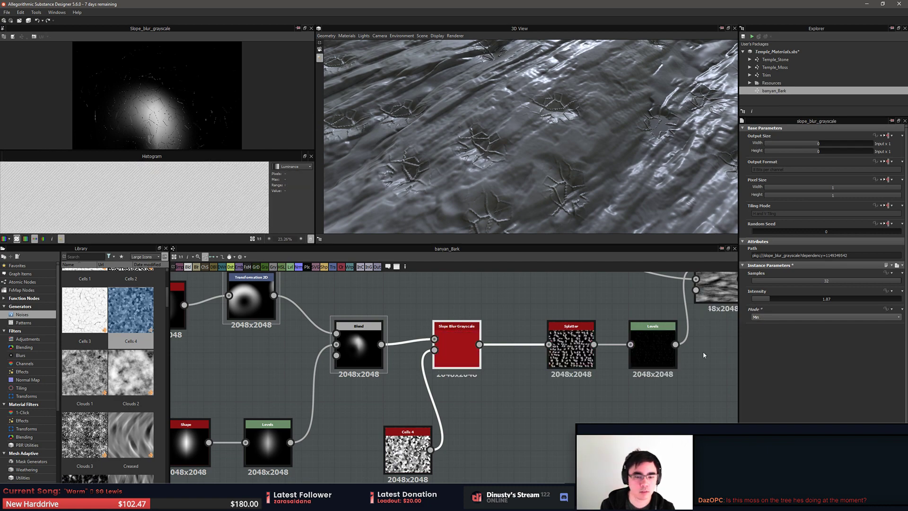
Add a Fluid noise and feed it into the Slope Blur Grayscale node's slope input in place of Cells 4
click(408, 449)
scroll(145, 418, down, 5)
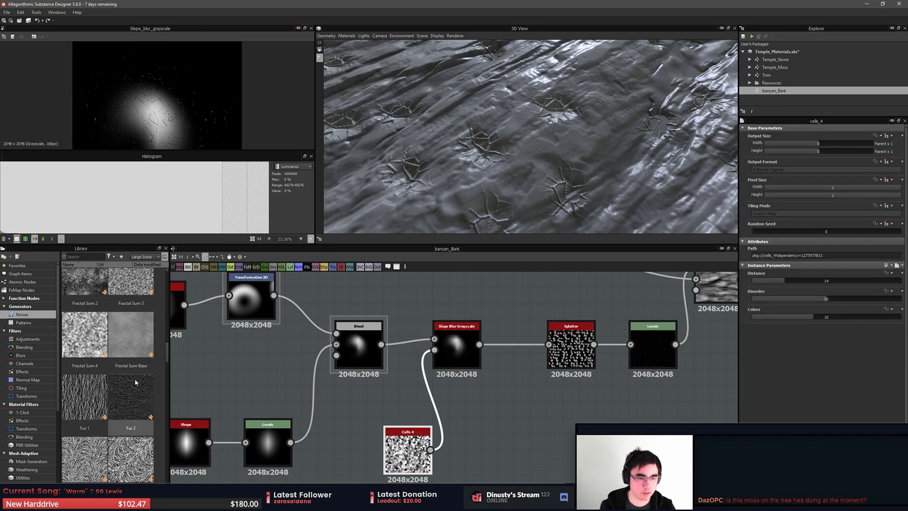
scroll(136, 382, up, 3)
drag(91, 400, 520, 456)
drag(416, 452, 351, 447)
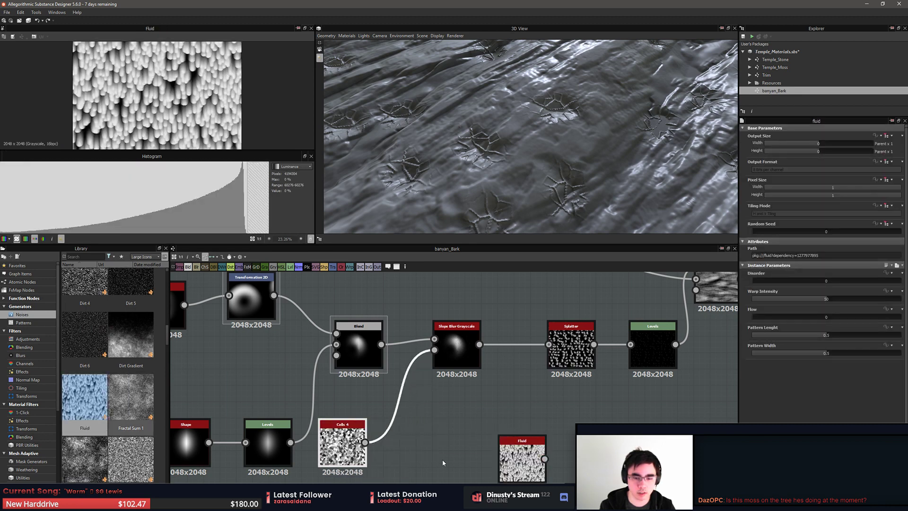
drag(520, 456, 434, 350)
click(448, 350)
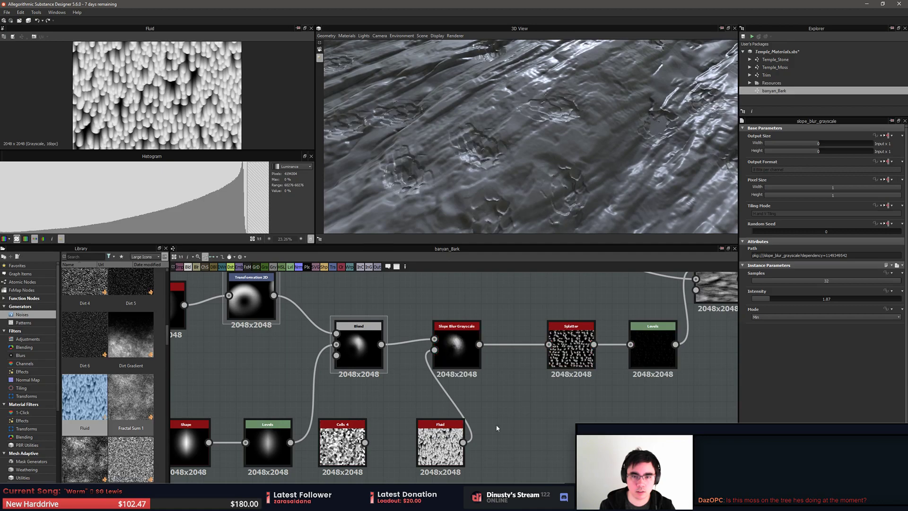
Set the Fluid noise's warp intensity to 33.81, pattern length to 0.28 and pattern width to 0.29
click(440, 443)
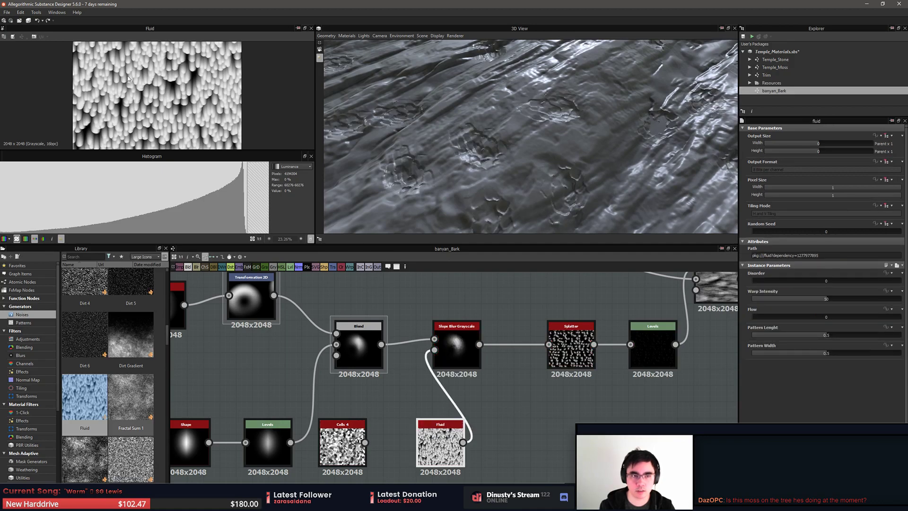
scroll(128, 78, up, 3)
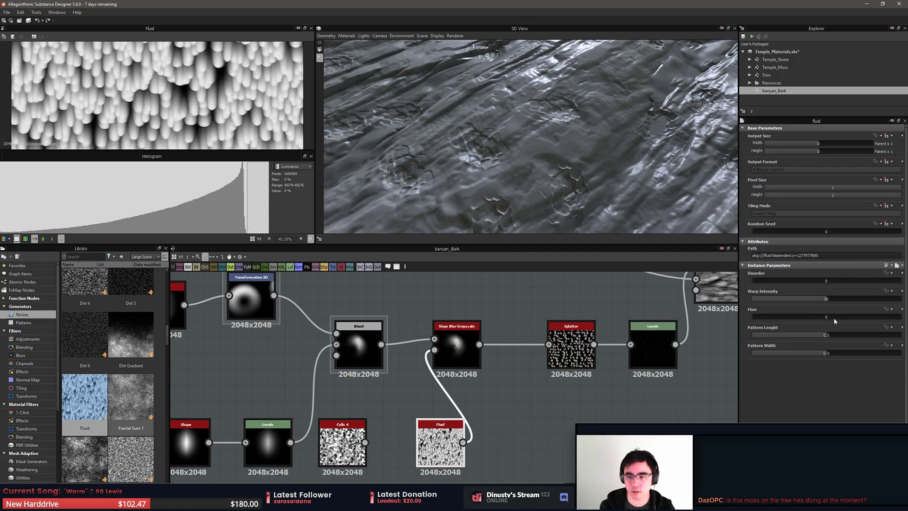
drag(822, 300, 802, 300)
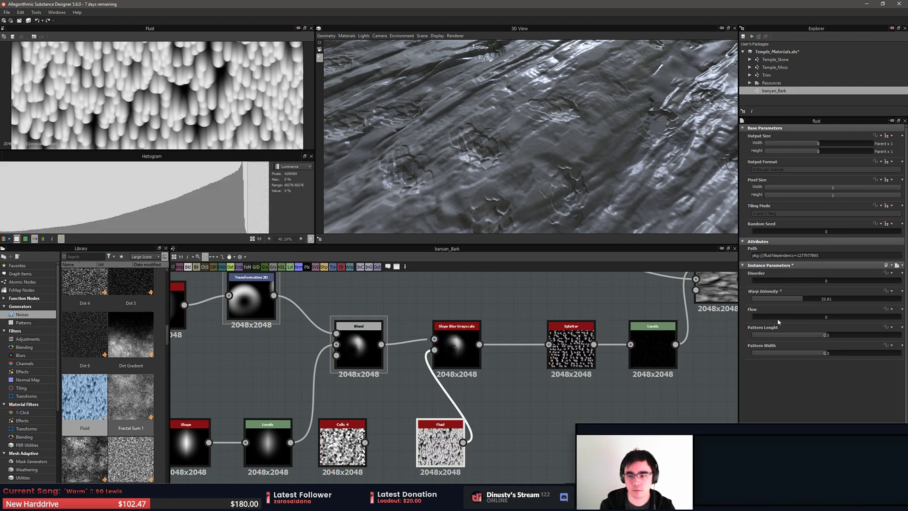
drag(820, 337, 796, 354)
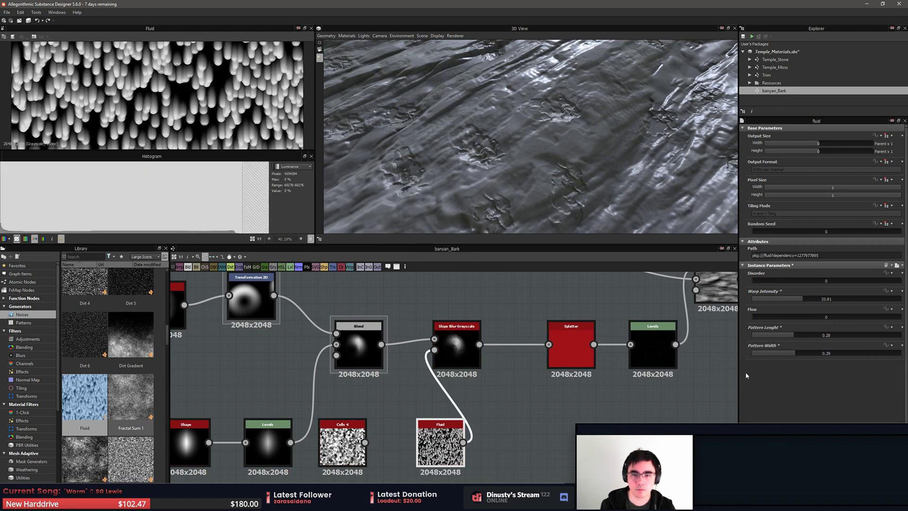
Lower the Slope Blur Grayscale intensity to 1.07 and change its mode to Max
drag(438, 372, 454, 372)
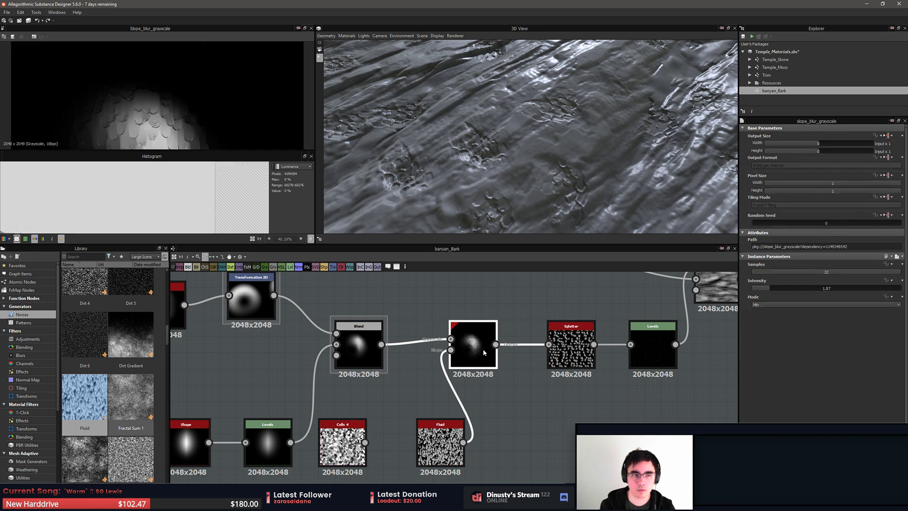
scroll(152, 134, up, 5)
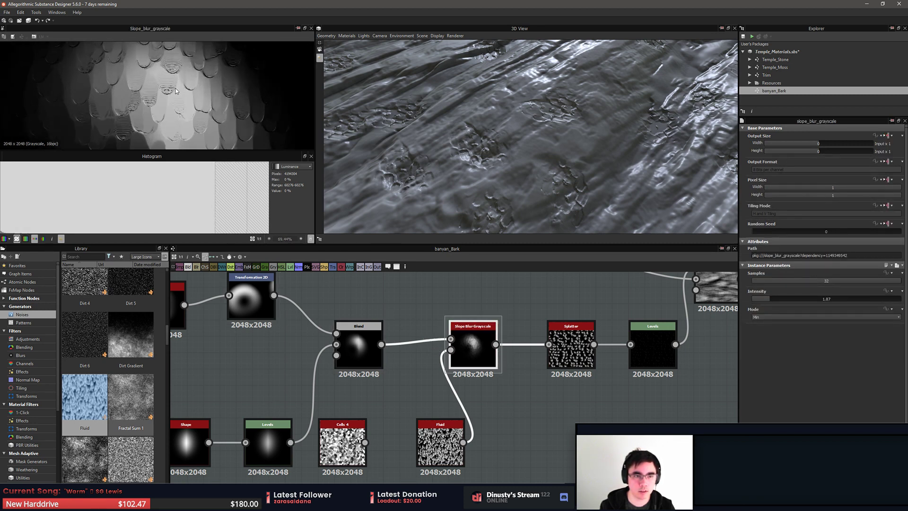
scroll(195, 90, down, 1)
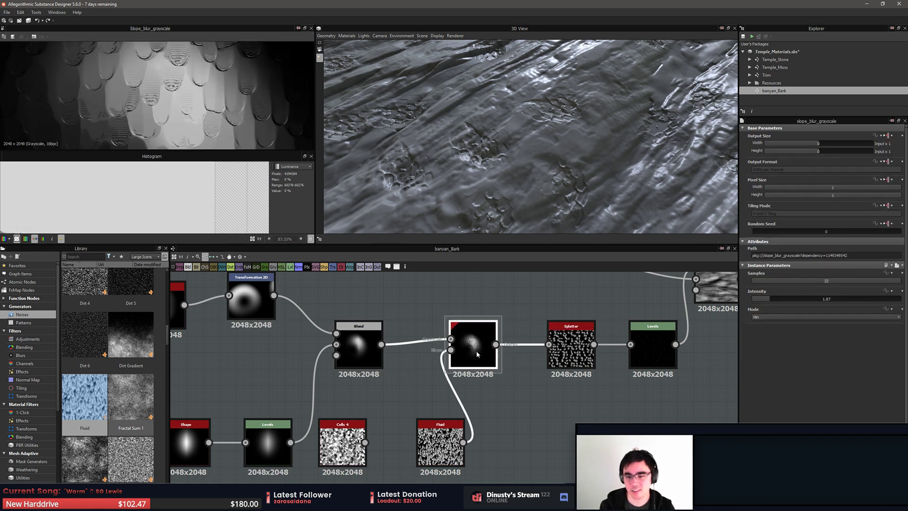
drag(773, 301, 762, 299)
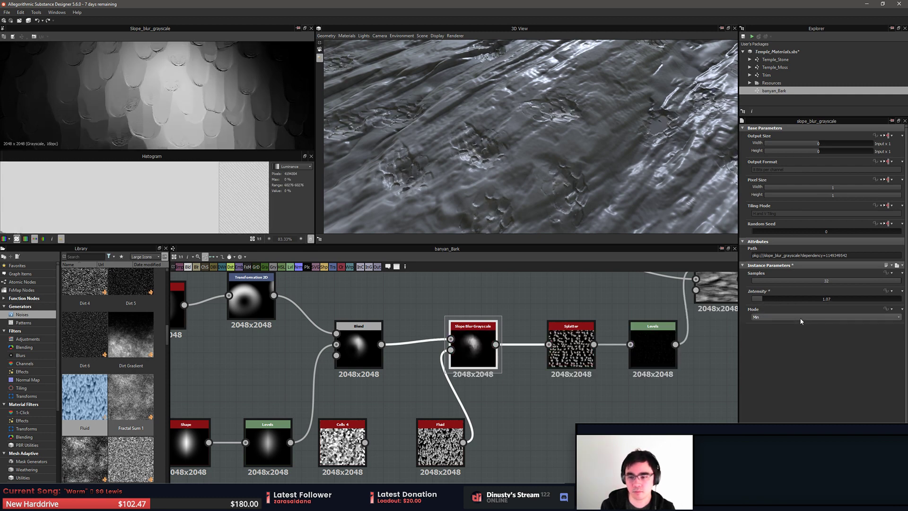
scroll(800, 319, down, 1)
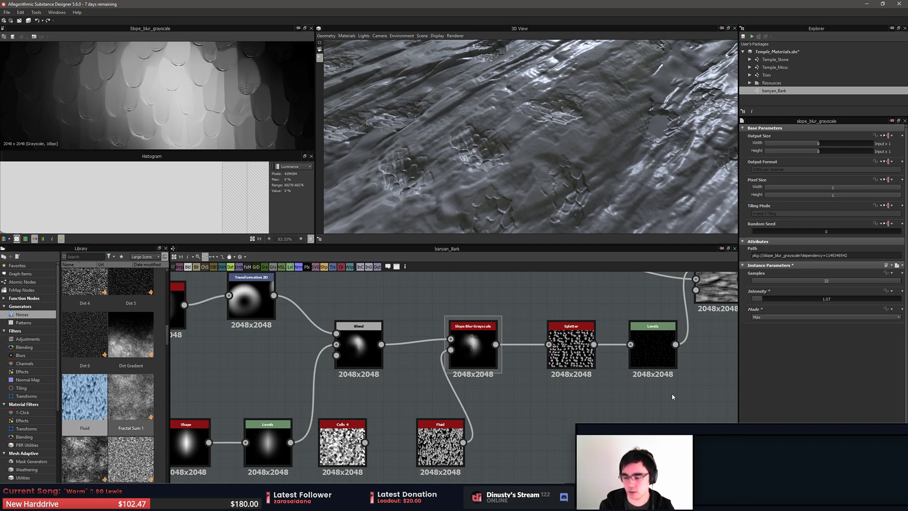
Switch to Photoshop and examine the knots, cracks and horizontal wrinkles on the reference trunks
key(alt+Tab)
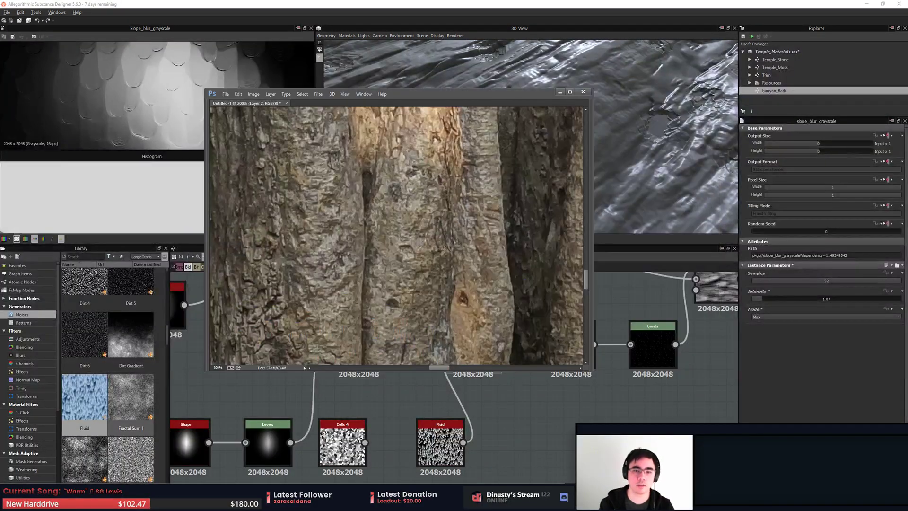
alt+scroll(445, 250, up, 3)
drag(389, 211, 459, 268)
click(501, 267)
alt+scroll(467, 248, down, 3)
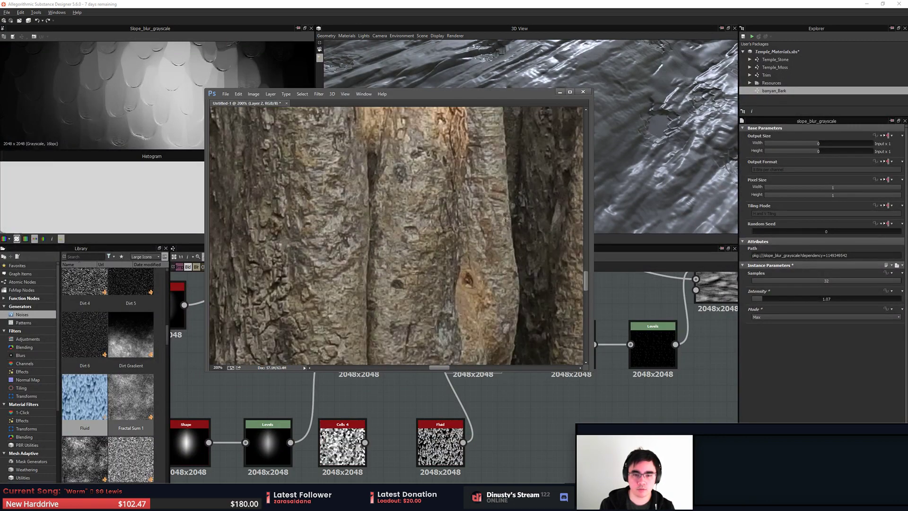
alt+scroll(512, 221, up, 4)
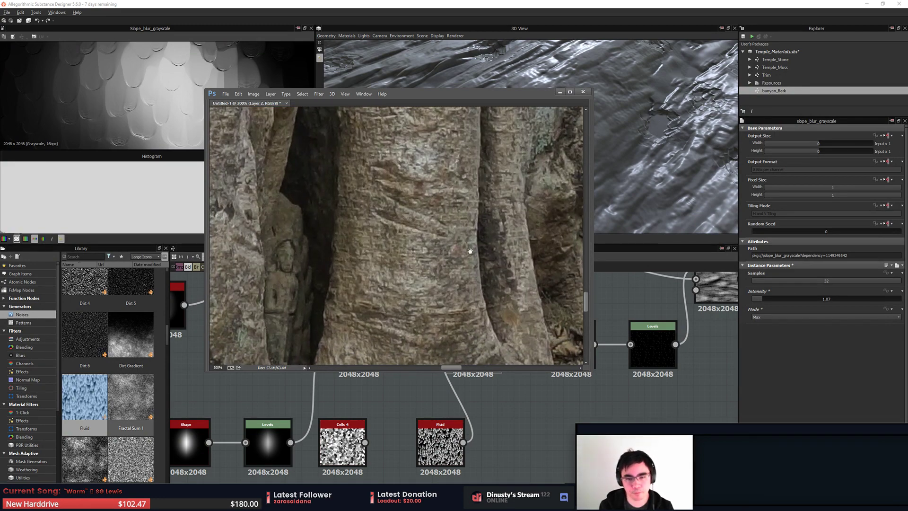
drag(391, 199, 462, 269)
drag(513, 299, 423, 240)
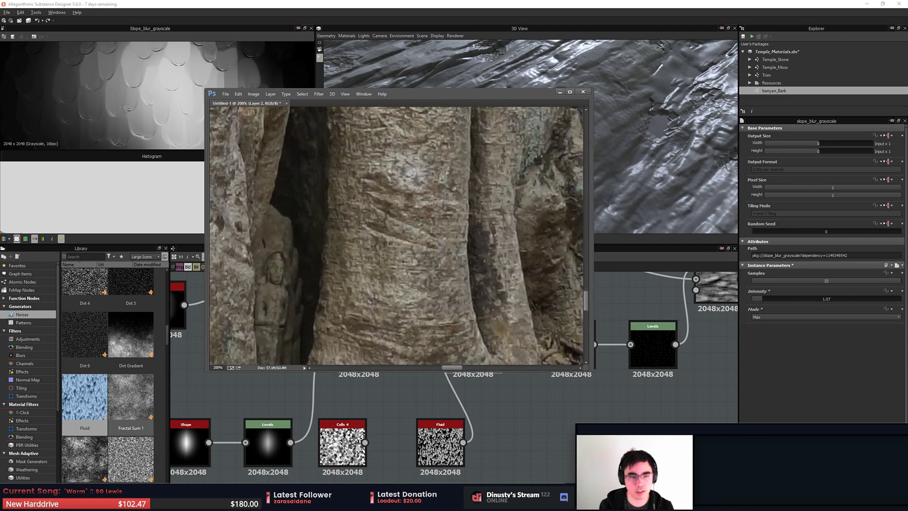
Add a new layer above Layer 2 and set up a thin Brush for marking the reference photo
key(Tab)
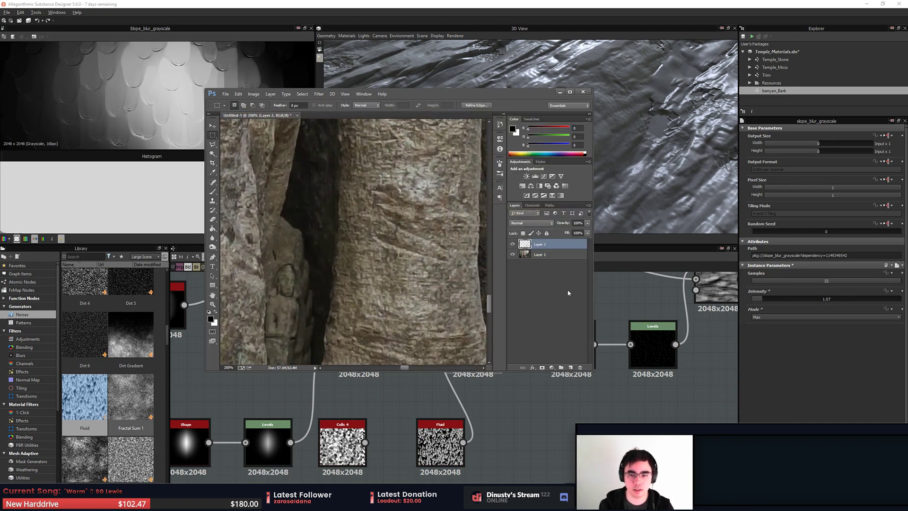
click(571, 367)
key(b)
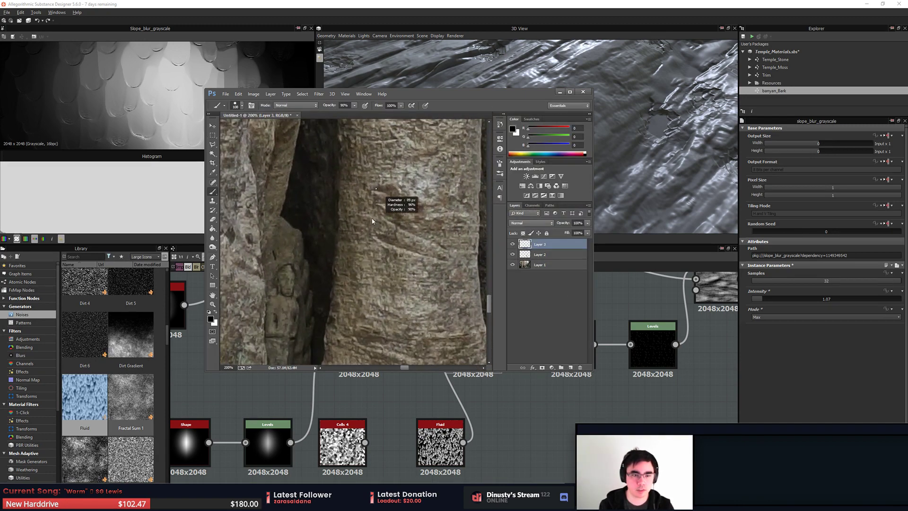
key(v)
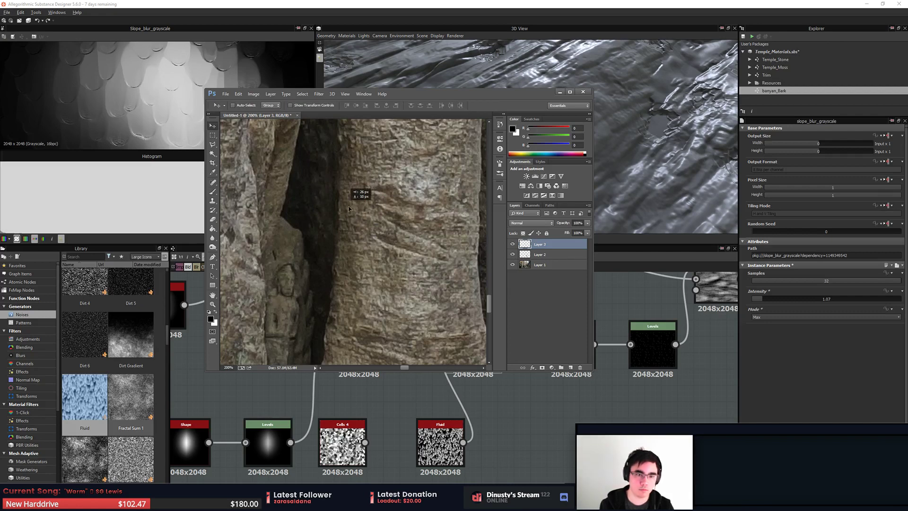
key(b)
drag(341, 230, 409, 277)
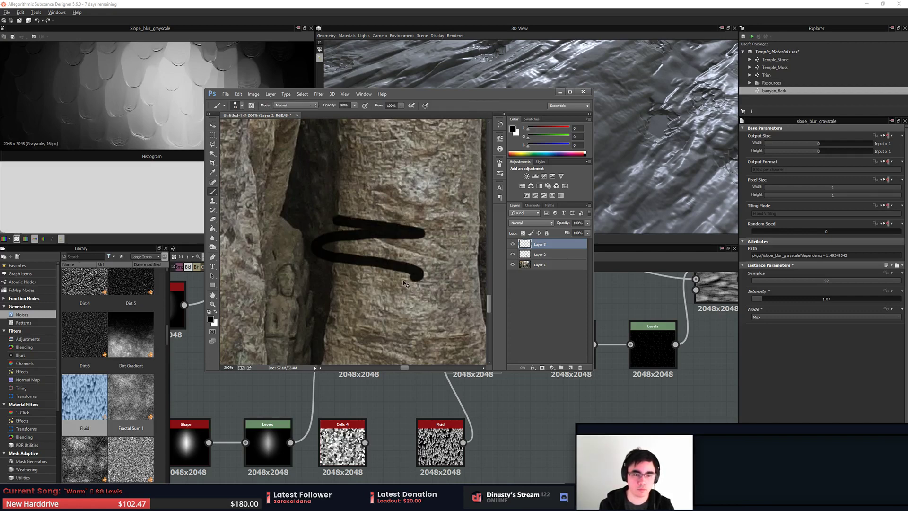
key(ctrl+z)
alt+right_drag(407, 269, 404, 268)
Set the foreground colour to a saturated bright green with a hue of 120°
click(211, 319)
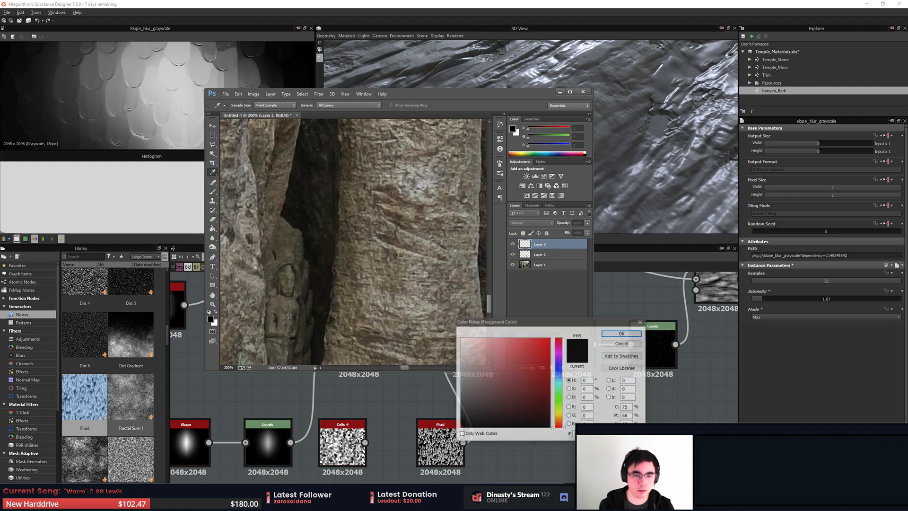
click(563, 402)
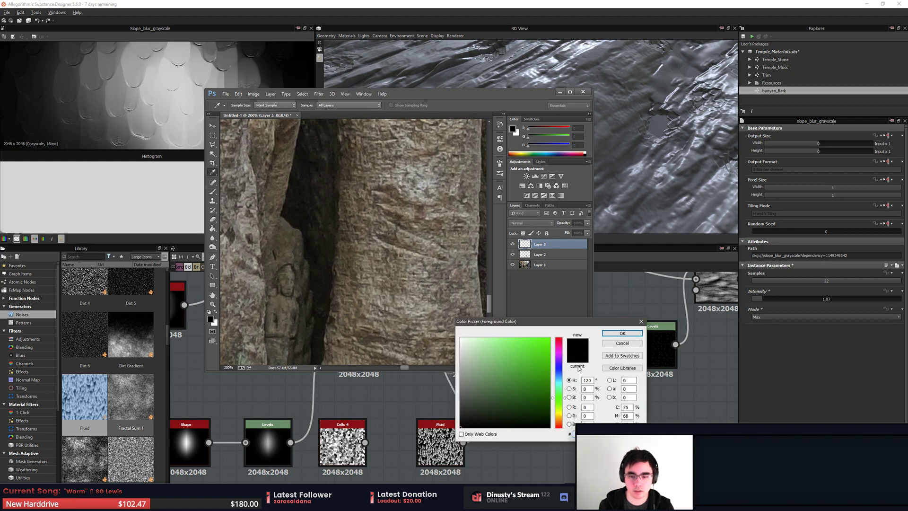
click(614, 334)
mouse_move(418, 291)
mouse_down()
mouse_move(380, 257)
mouse_move(376, 230)
mouse_up()
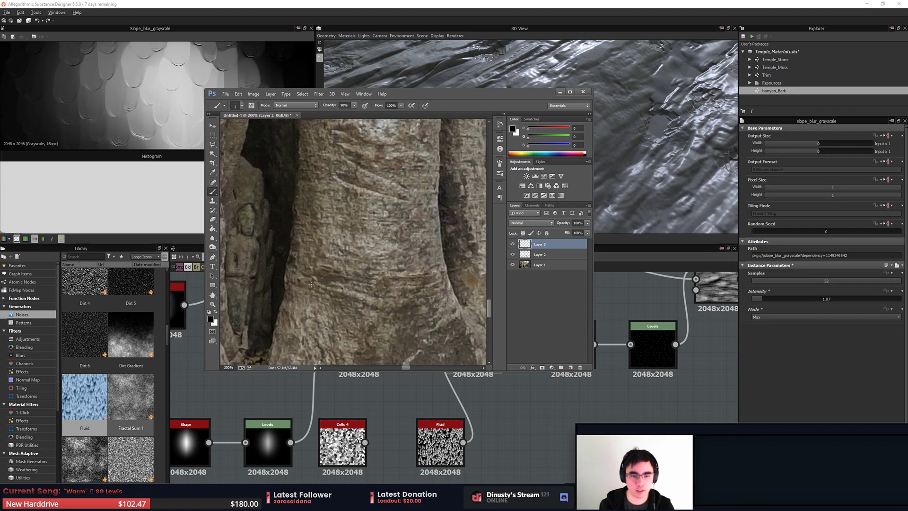
click(211, 319)
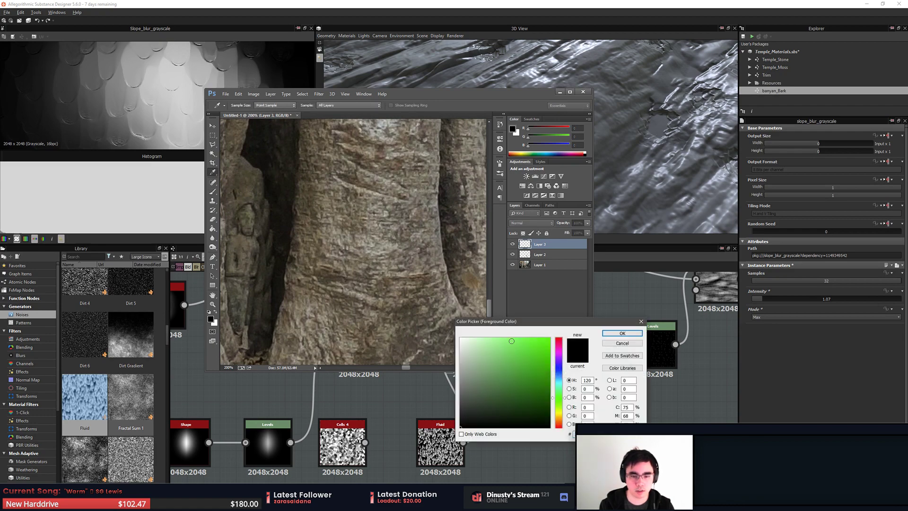
drag(511, 341, 550, 338)
click(622, 333)
Trace the horizontal and slanted wrinkles across the lower part of the trunk with green brush strokes
drag(317, 289, 421, 305)
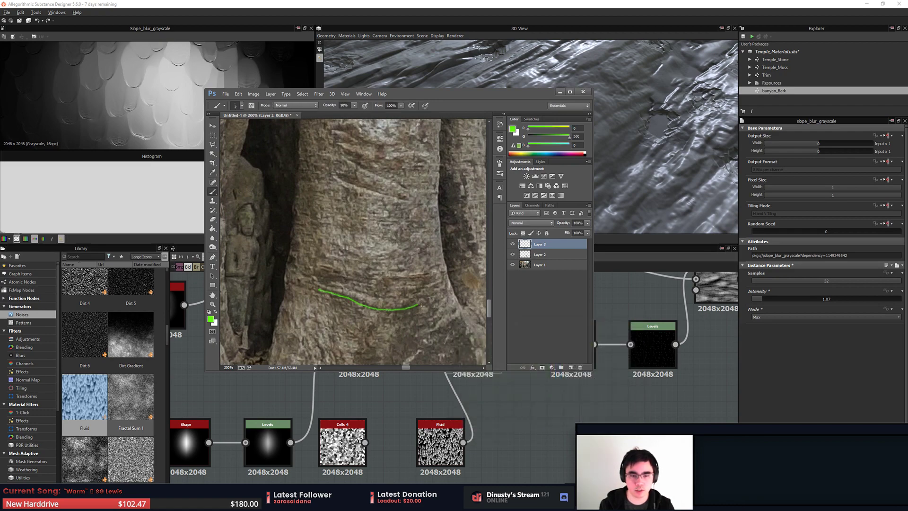
drag(335, 180, 394, 201)
drag(339, 154, 409, 192)
mouse_move(418, 211)
mouse_down()
mouse_move(442, 218)
mouse_move(429, 186)
mouse_move(407, 178)
mouse_up()
drag(310, 222, 416, 241)
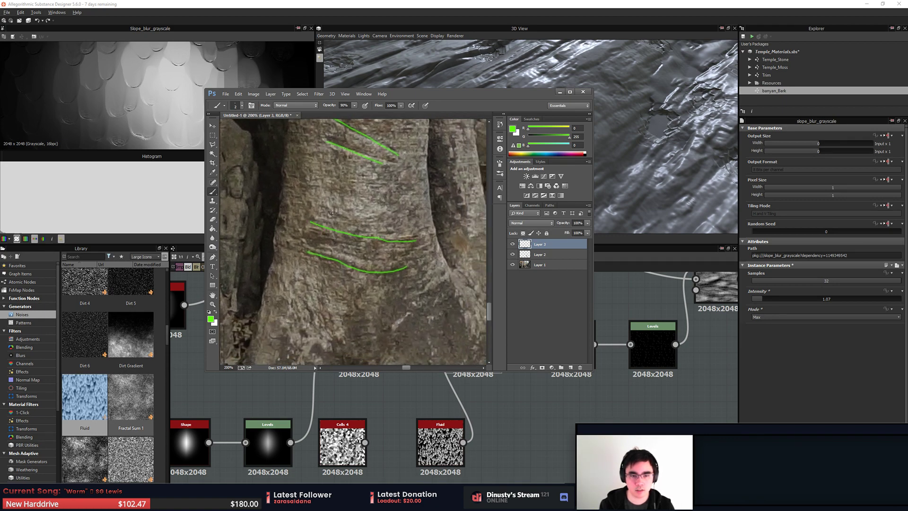
mouse_move(311, 200)
mouse_down()
mouse_move(362, 214)
mouse_move(403, 198)
mouse_up()
drag(424, 237, 406, 188)
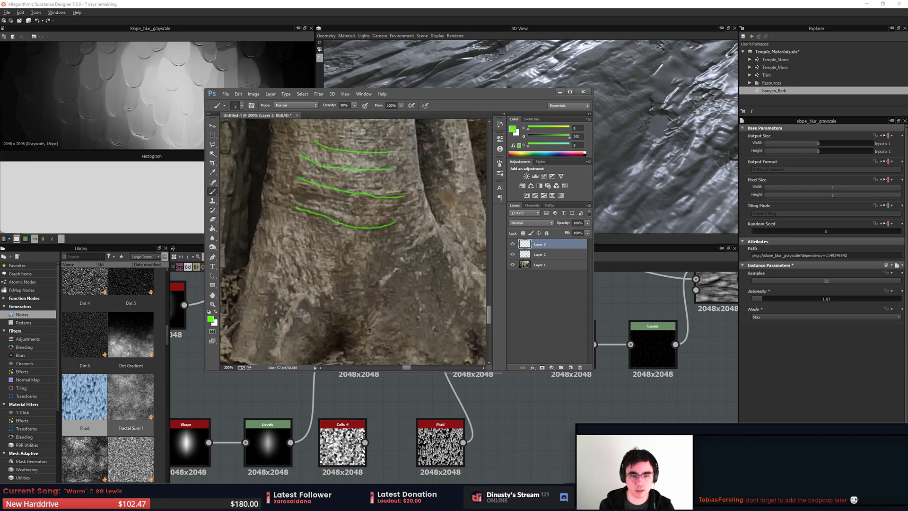
drag(303, 236, 344, 243)
Circle the small knots and the patch of cracked bark on the neighbouring trunks in green
mouse_move(265, 224)
mouse_down()
mouse_move(401, 270)
mouse_move(417, 302)
mouse_up()
drag(402, 201, 416, 265)
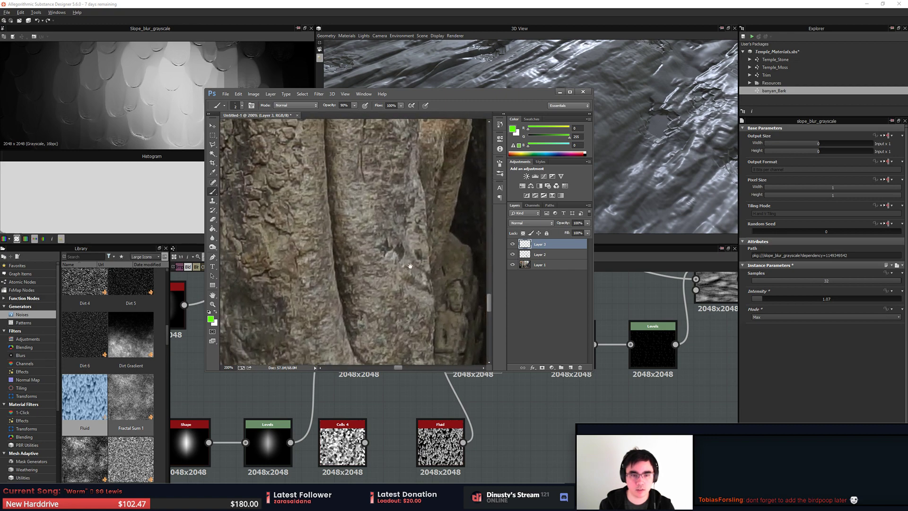
drag(402, 175, 409, 241)
drag(406, 188, 407, 254)
drag(351, 185, 362, 187)
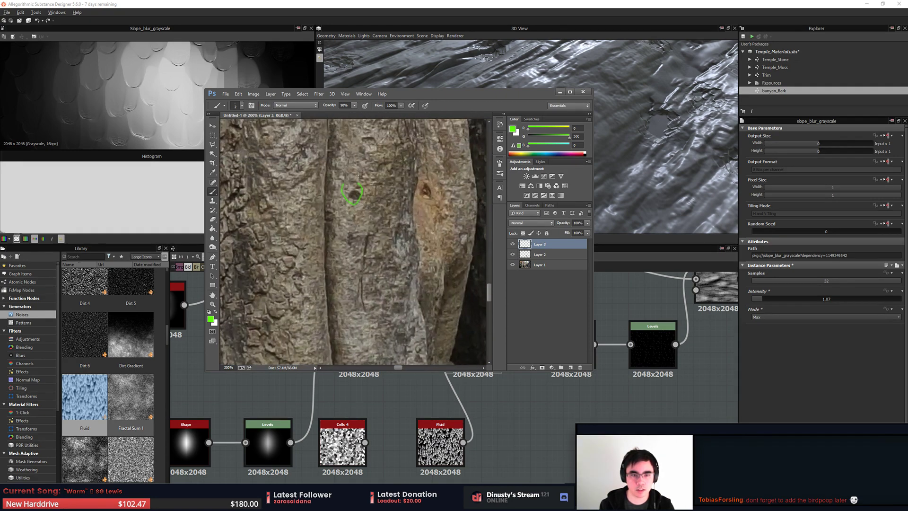
drag(371, 156, 377, 129)
drag(417, 168, 391, 200)
key(ctrl+z)
mouse_move(339, 167)
mouse_down()
mouse_move(338, 183)
mouse_move(336, 168)
mouse_up()
drag(386, 203, 371, 188)
drag(385, 196, 392, 197)
mouse_move(379, 249)
mouse_down()
mouse_move(412, 215)
mouse_move(439, 268)
mouse_up()
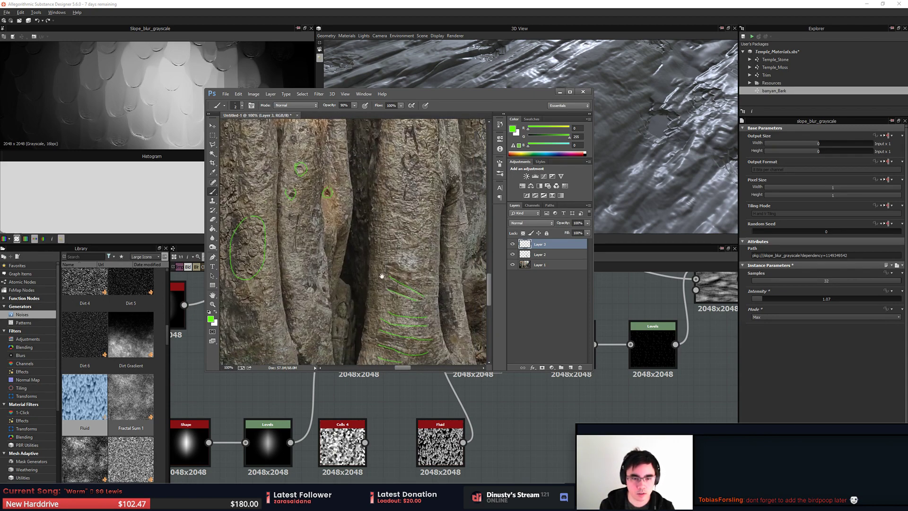
Circle the protruding knot on the pale diagonal root in green
drag(416, 273, 390, 278)
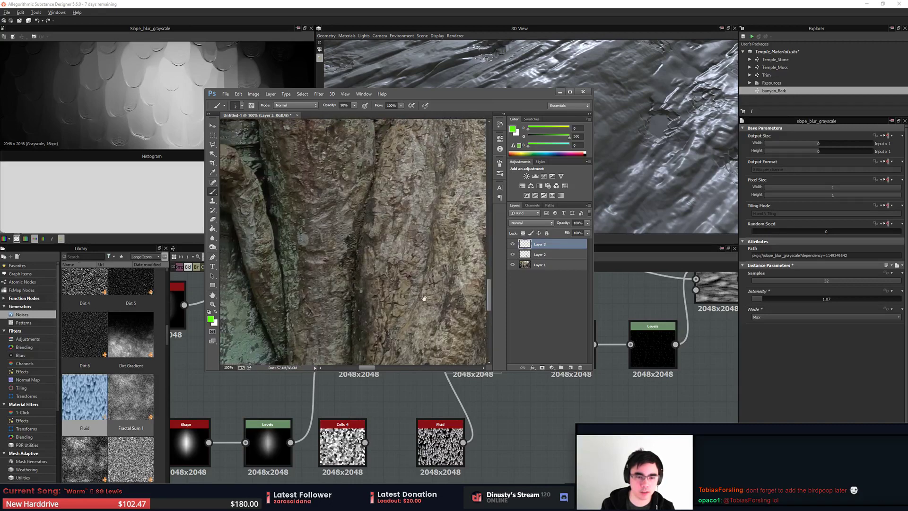
drag(424, 178, 442, 328)
drag(371, 179, 414, 309)
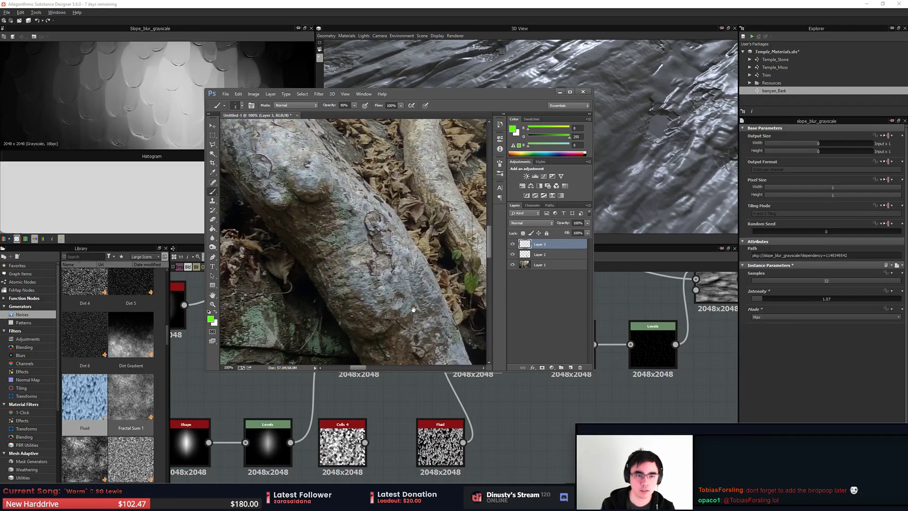
key(ctrl+plus)
drag(333, 204, 434, 293)
key(ctrl+minus)
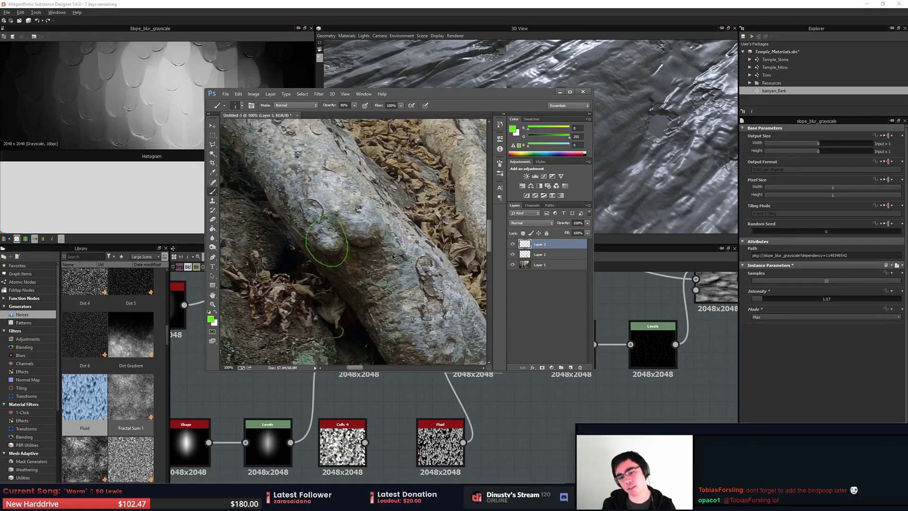
Circle the small raised details and the flaking bark patch on the pale root in green
mouse_move(445, 287)
mouse_down()
mouse_move(380, 236)
mouse_move(390, 242)
mouse_move(374, 248)
mouse_up()
key(ctrl+plus)
key(ctrl+plus)
mouse_move(333, 217)
mouse_down()
mouse_move(334, 319)
mouse_move(375, 217)
mouse_up()
drag(408, 130, 401, 248)
drag(384, 214, 370, 225)
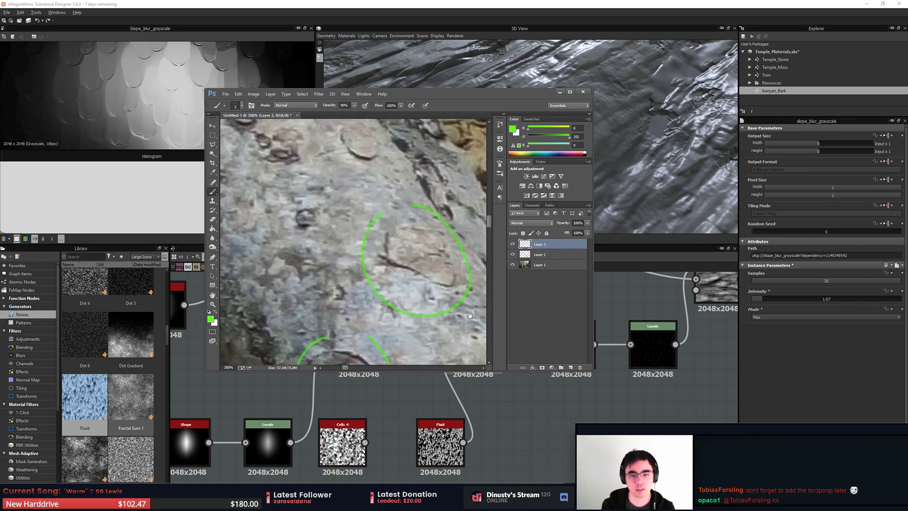
key(ctrl+minus)
Switch to Substance Designer and open the Temple_Stone graph to examine its material in the 3D view
click(648, 299)
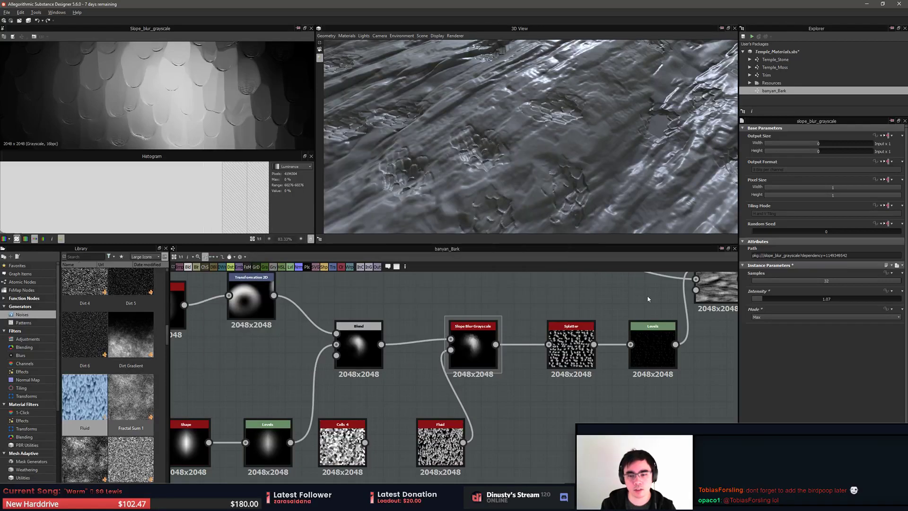
click(781, 60)
double_click(787, 62)
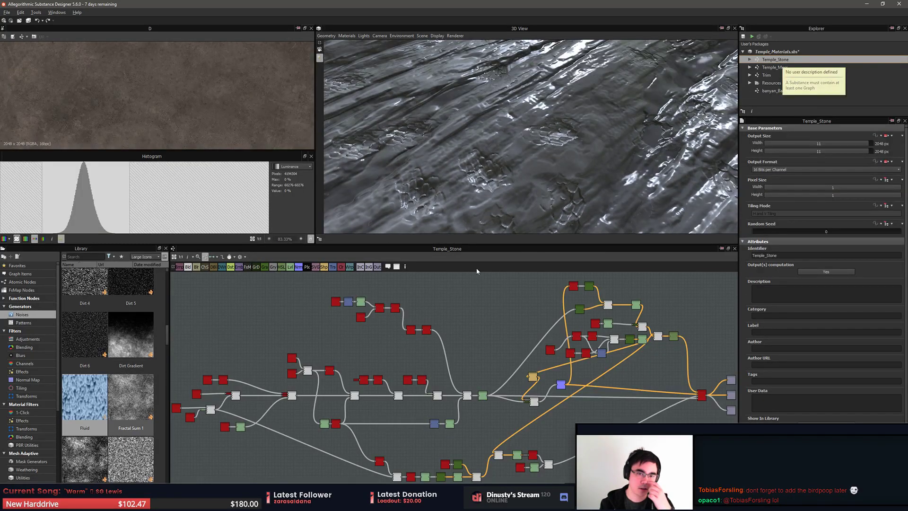
drag(549, 182, 522, 177)
scroll(523, 176, up, 2)
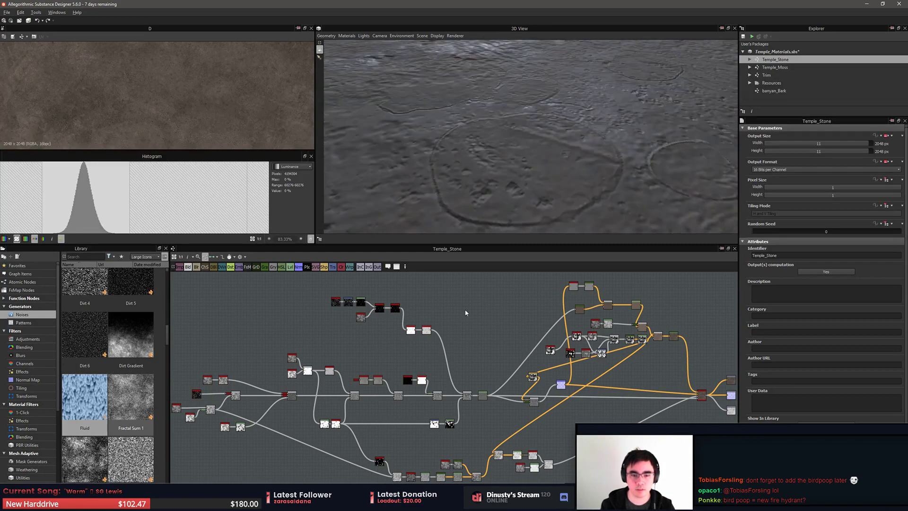
Preview the Clouds 2 noise and the Overlay Blend downstream of it in the Temple_Stone graph
scroll(372, 347, up, 5)
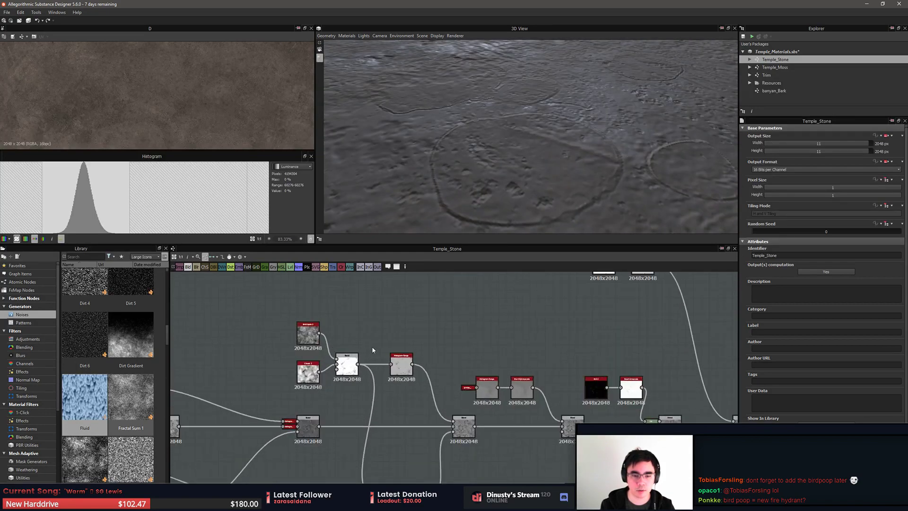
scroll(372, 349, up, 2)
click(348, 319)
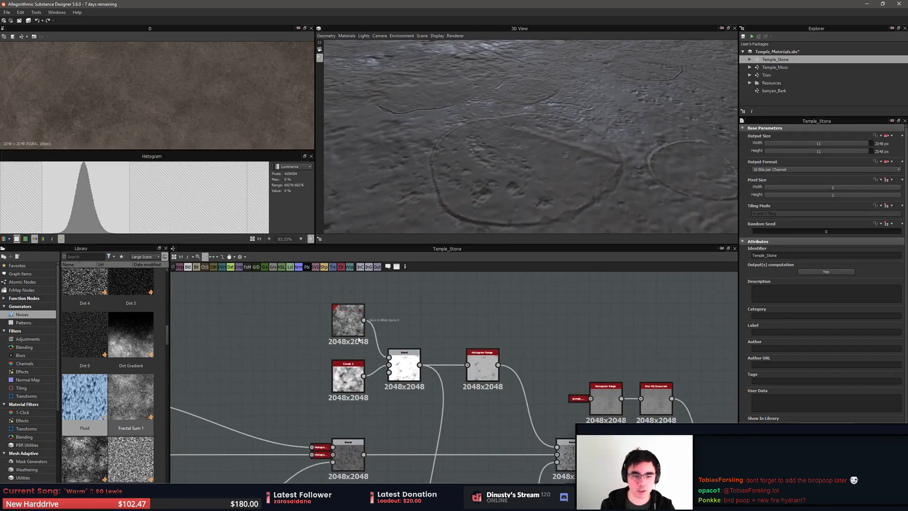
middle_drag(403, 365, 400, 328)
scroll(400, 327, up, 1)
double_click(335, 342)
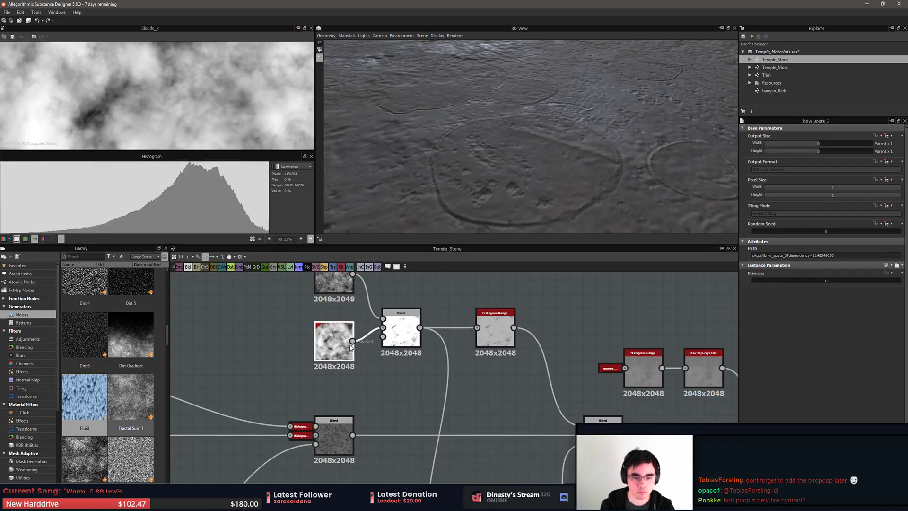
middle_drag(530, 407, 323, 370)
click(485, 408)
double_click(486, 407)
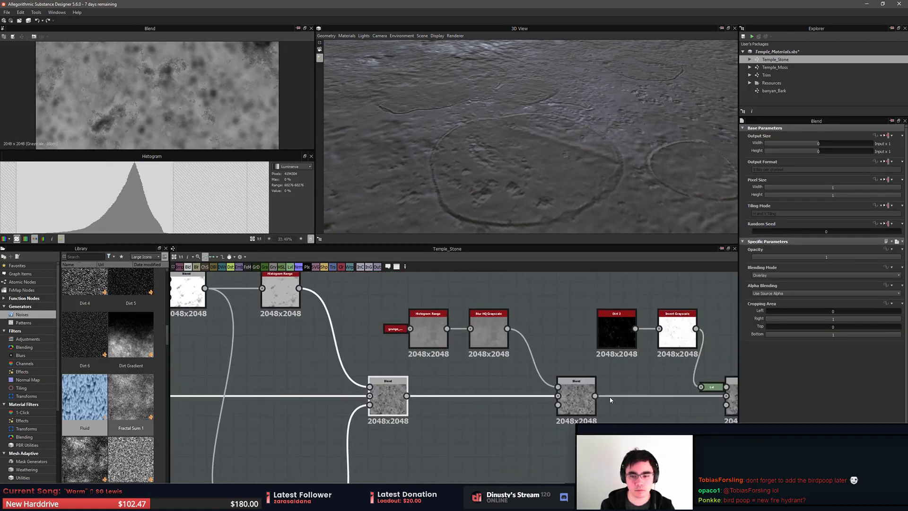
Inspect the BnW Spots 3, Gaussian Spots 1 and Clouds 2 noises that feed the stone's early blends
middle_drag(585, 320, 666, 273)
scroll(665, 273, down, 4)
scroll(487, 389, up, 3)
middle_drag(381, 402, 697, 457)
double_click(365, 377)
double_click(317, 348)
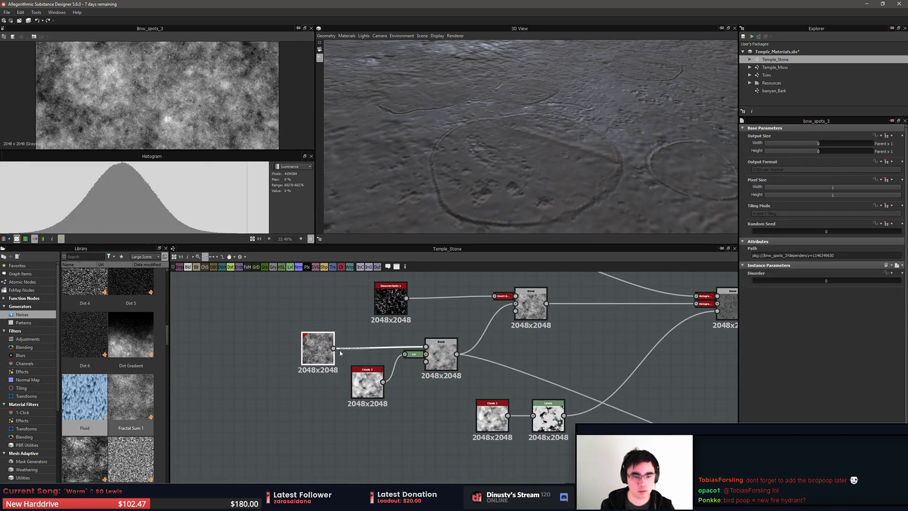
double_click(391, 299)
click(451, 360)
double_click(452, 360)
middle_drag(586, 345, 568, 453)
double_click(412, 367)
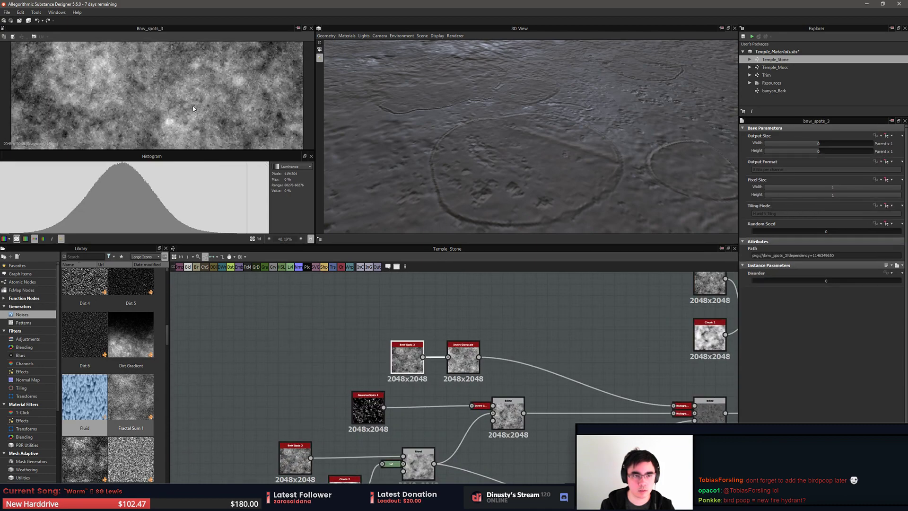
middle_drag(557, 346, 326, 385)
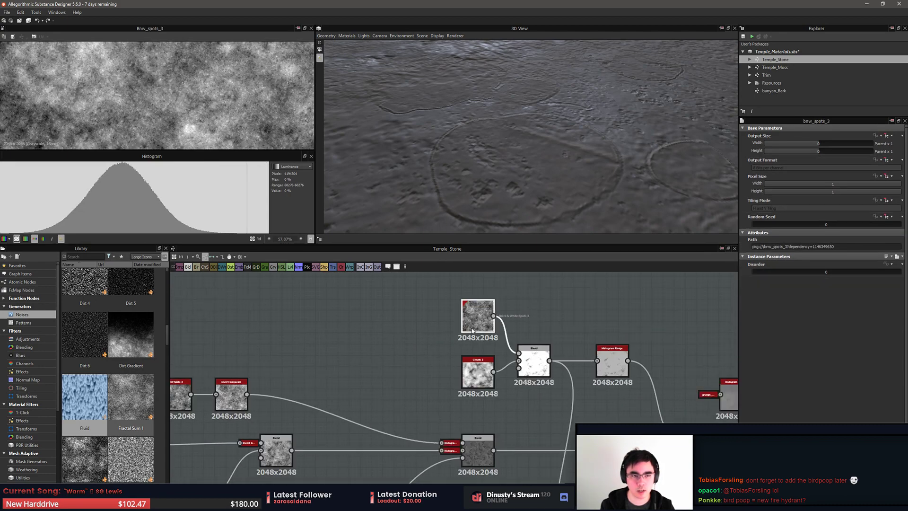
double_click(489, 369)
Preview the Gaussian Spots 1, Slope Blur Grayscale and Blur HQ Grayscale nodes in the stone's scattered-spots chain
scroll(490, 369, down, 5)
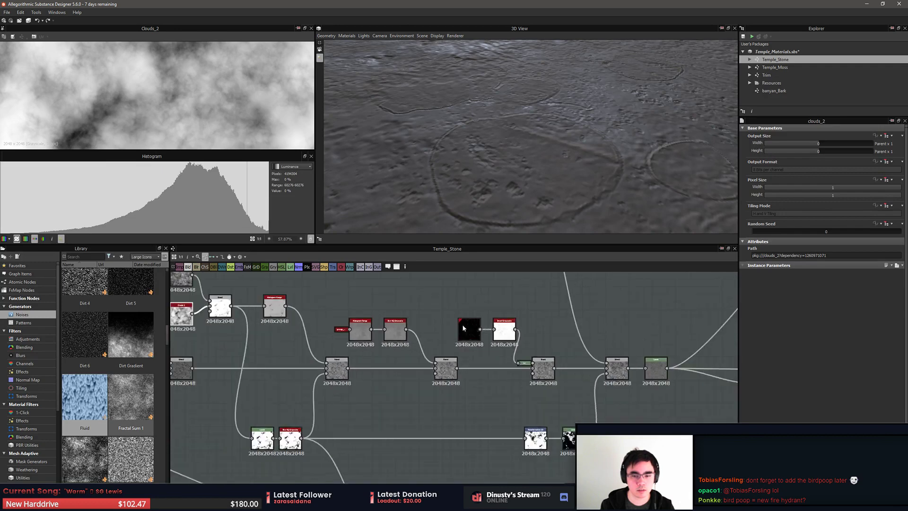
scroll(402, 332, up, 6)
double_click(367, 309)
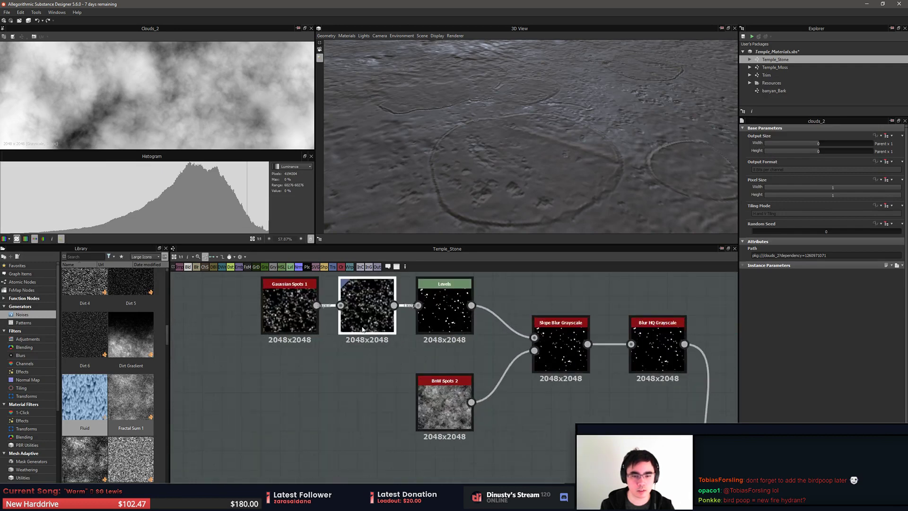
double_click(290, 309)
scroll(542, 388, down, 2)
middle_drag(542, 387, 383, 366)
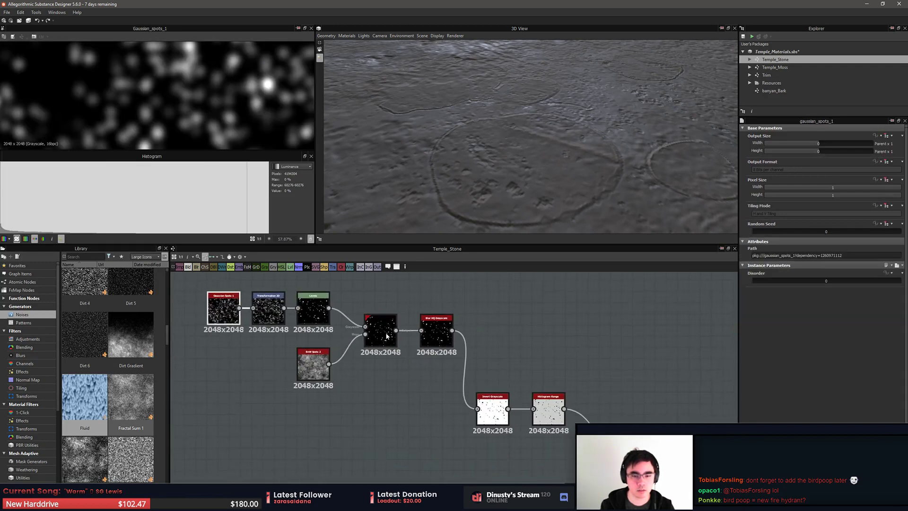
double_click(388, 335)
scroll(271, 101, up, 4)
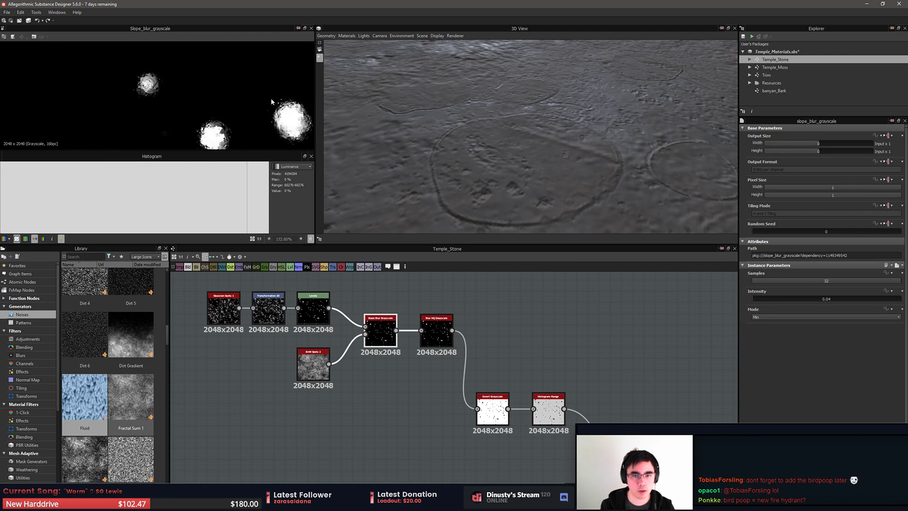
double_click(436, 331)
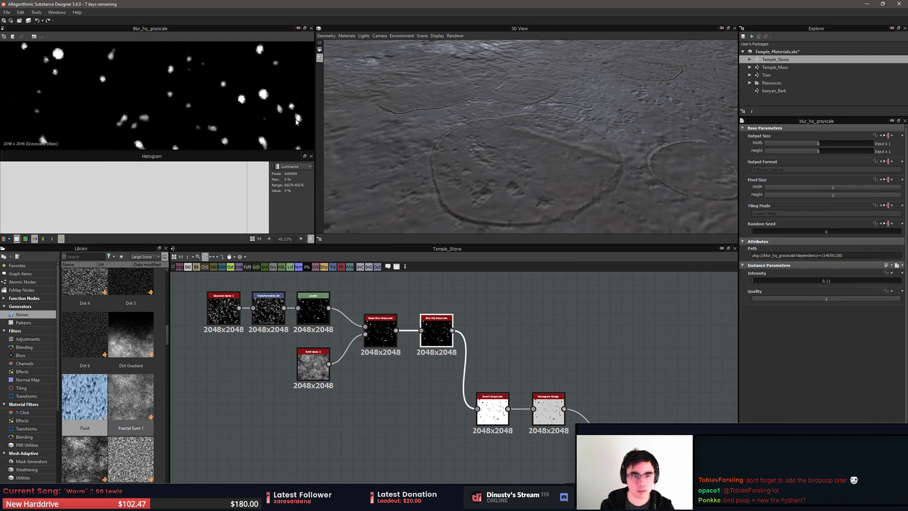
Preview the Invert Grayscale and Histogram Range nodes that finish the scattered-spots chain
middle_drag(514, 339, 448, 306)
double_click(426, 376)
double_click(481, 375)
scroll(478, 332, down, 4)
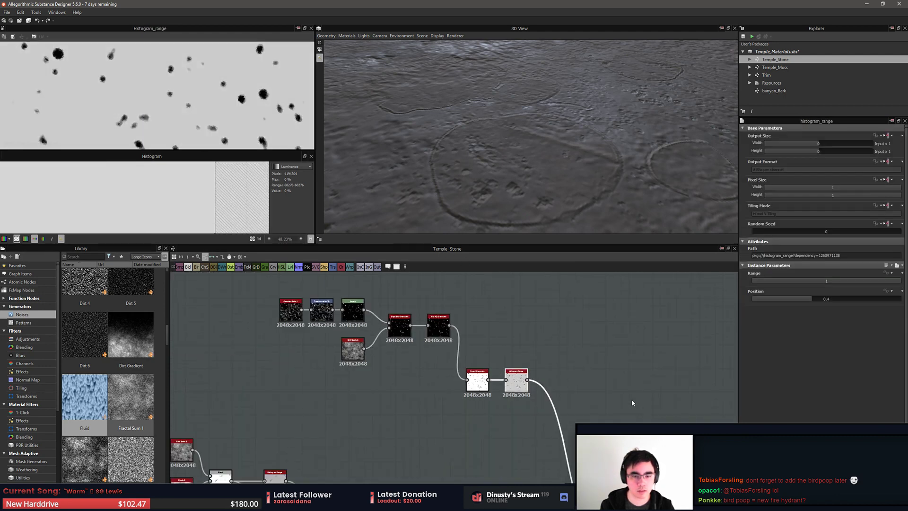
Examine the grunge_map_004 noise among the stone's colour nodes
middle_drag(563, 396, 460, 361)
scroll(526, 354, up, 3)
middle_drag(555, 326, 426, 410)
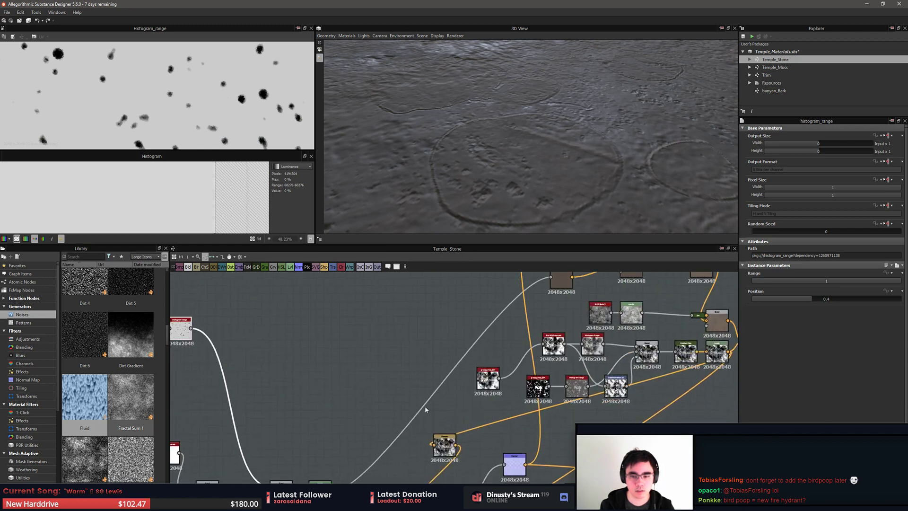
middle_drag(550, 375, 358, 378)
double_click(468, 402)
scroll(410, 324, up, 3)
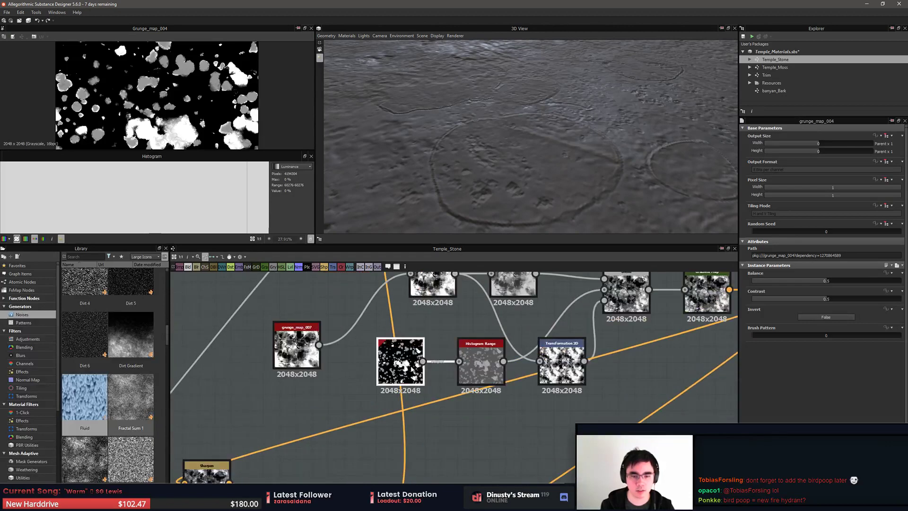
scroll(406, 374, up, 3)
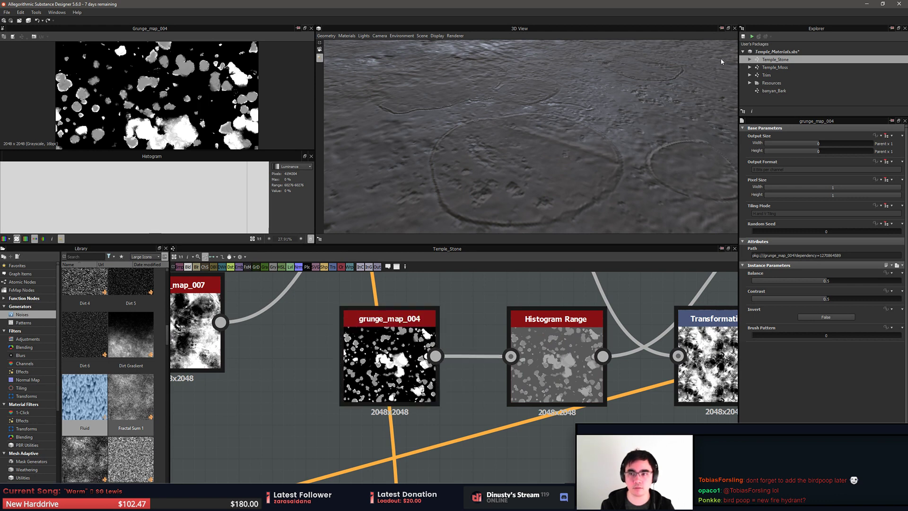
Reopen the banyan_Bark graph and show its bark material in the 3D view
double_click(799, 90)
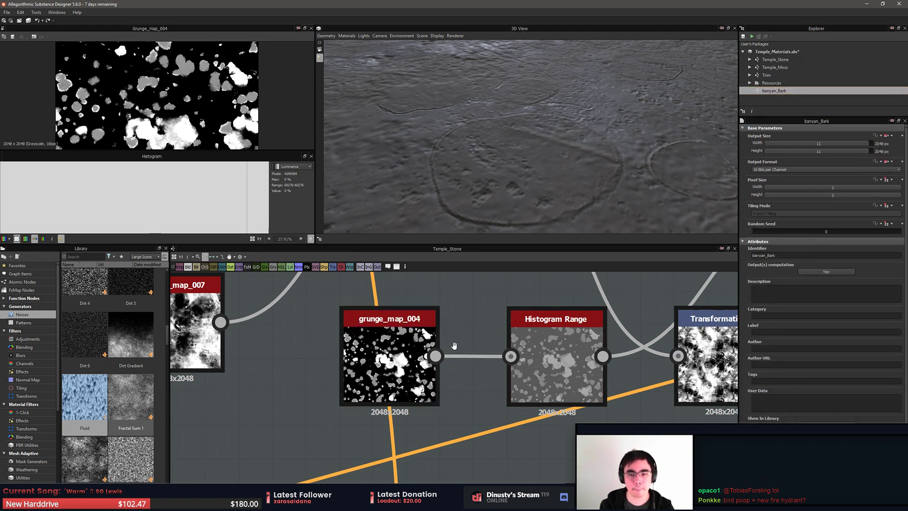
scroll(475, 382, up, 4)
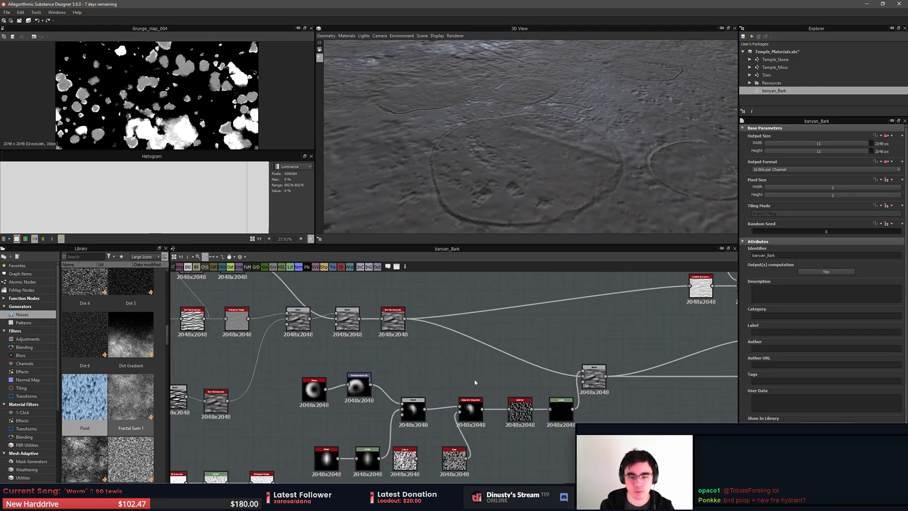
middle_drag(500, 325, 475, 330)
middle_drag(627, 365, 552, 373)
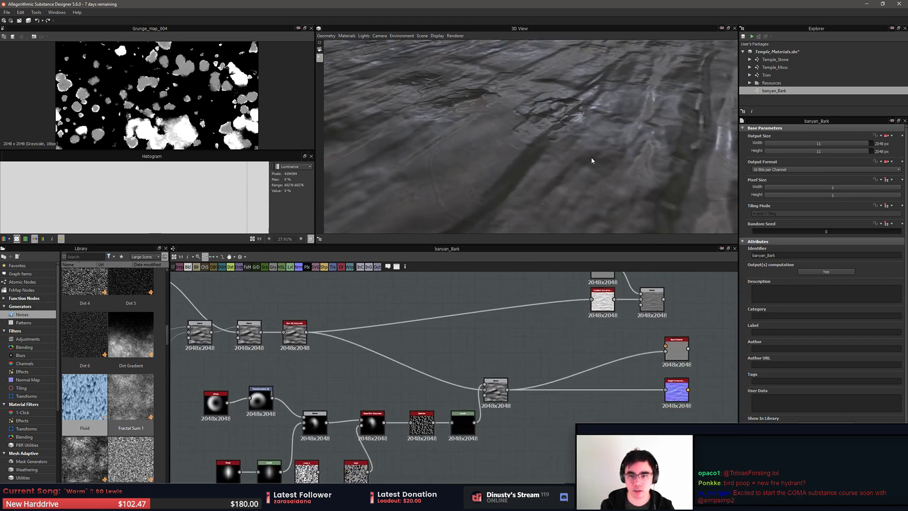
Save the Temple_Materials.sbs package and return to the Blend that combines the knots with the bark
click(677, 350)
key(ctrl+s)
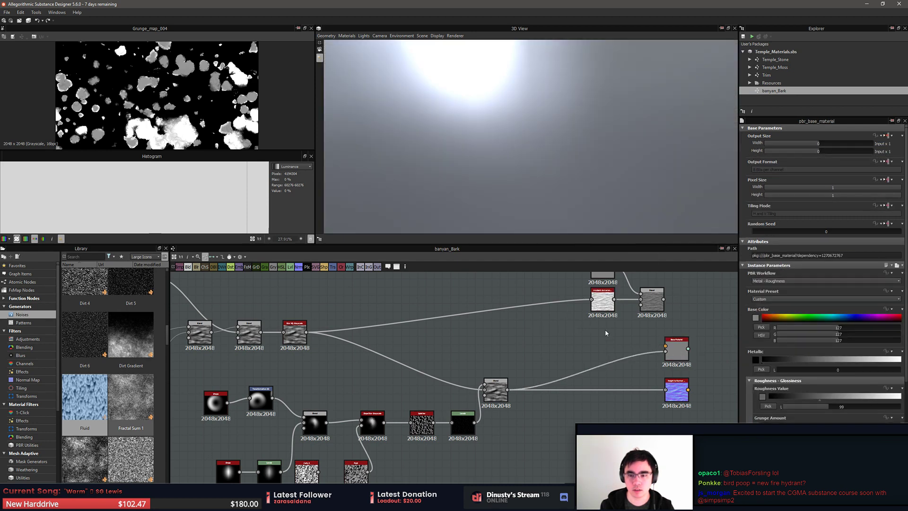
click(591, 332)
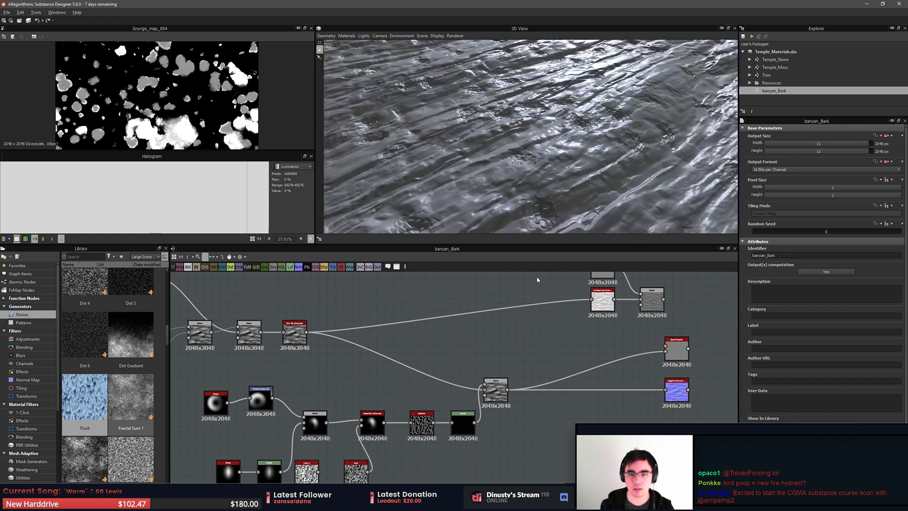
scroll(522, 395, up, 3)
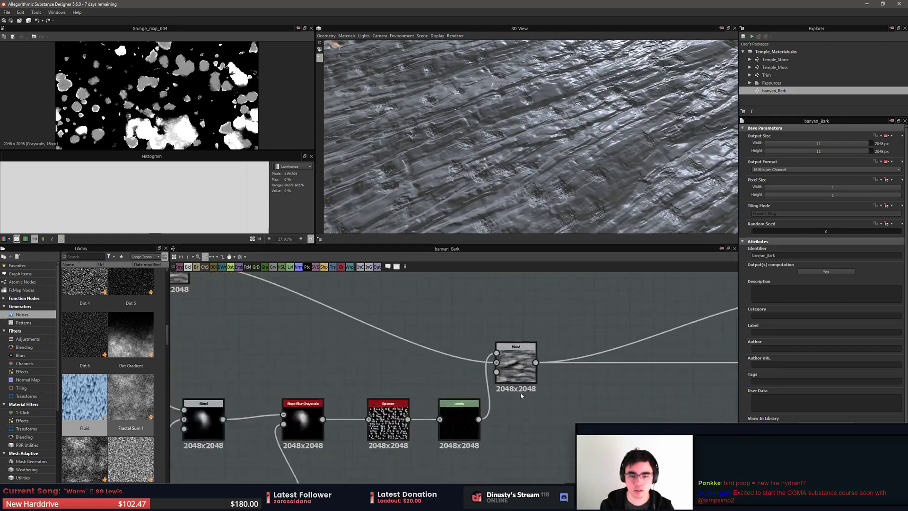
Switch the Base Material and Height to Normal inputs between the Blur HQ Grayscale and the knot Blend to compare the bark
scroll(522, 396, down, 3)
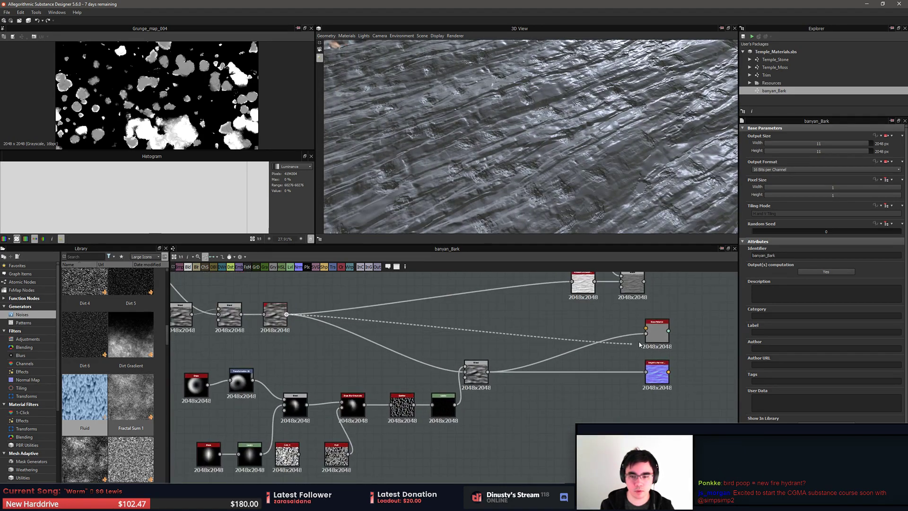
drag(639, 344, 647, 373)
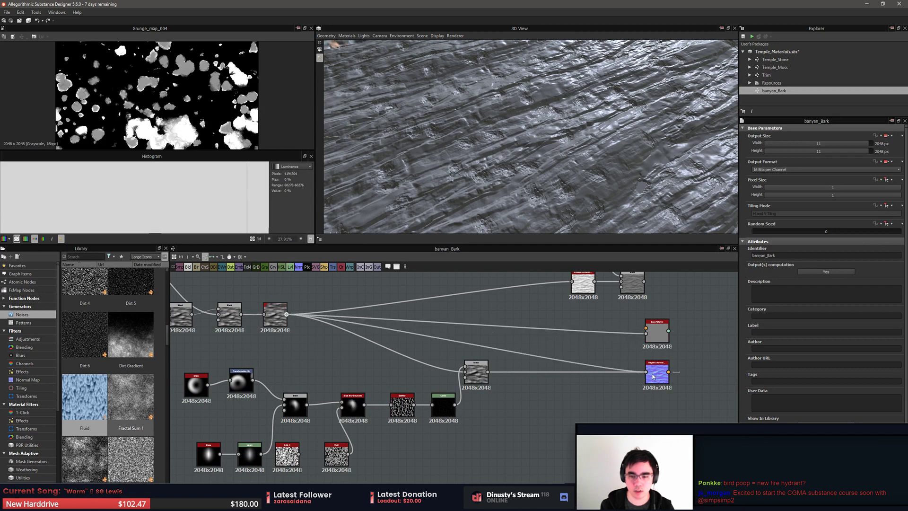
drag(476, 371, 509, 396)
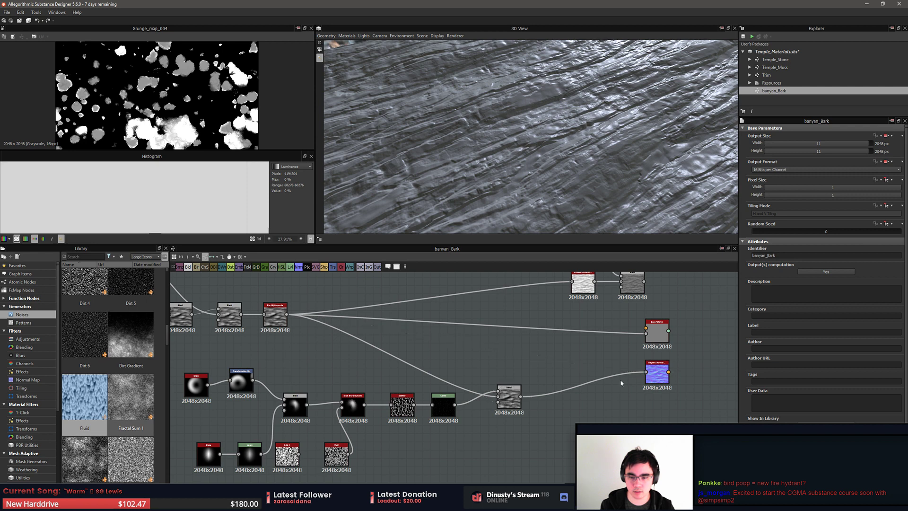
drag(648, 331, 647, 332)
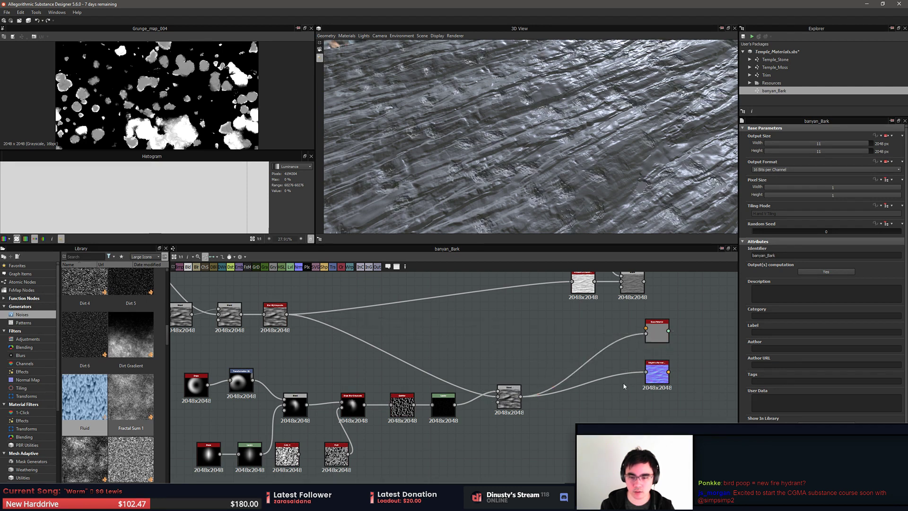
key(ctrl+z)
key(ctrl+z)
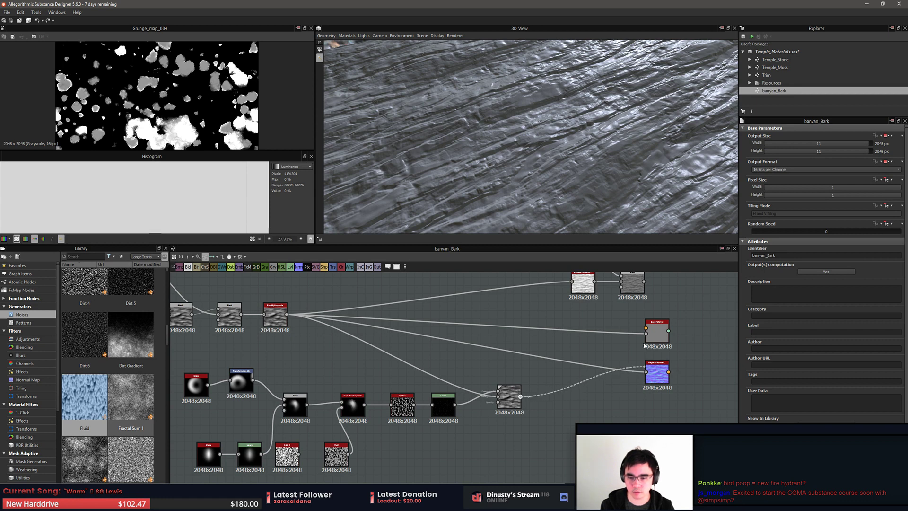
drag(643, 371, 645, 371)
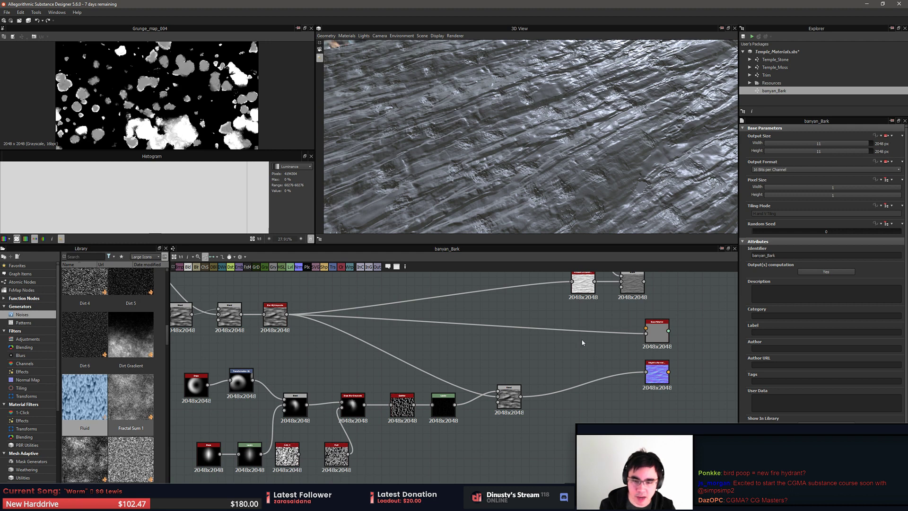
Paste the copied grunge_map_004 node into the banyan_Bark graph and place it above the knot chain
scroll(510, 361, up, 4)
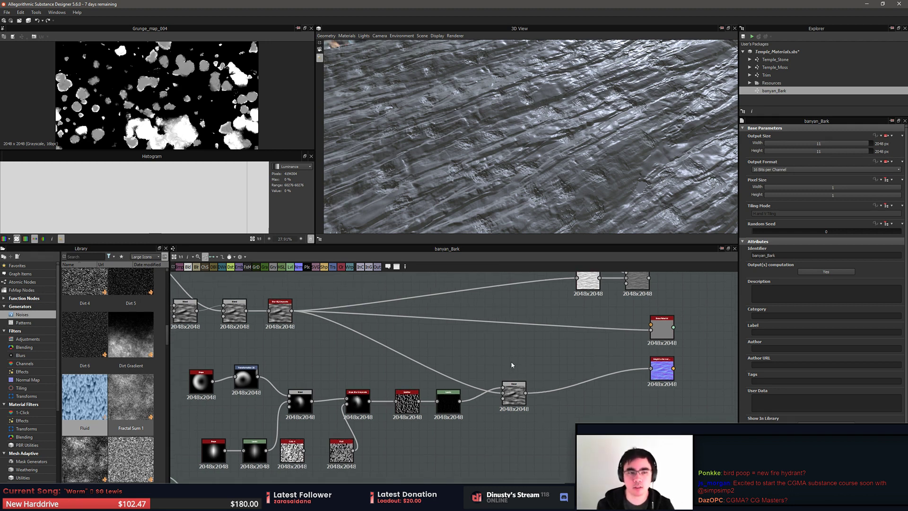
scroll(589, 415, down, 3)
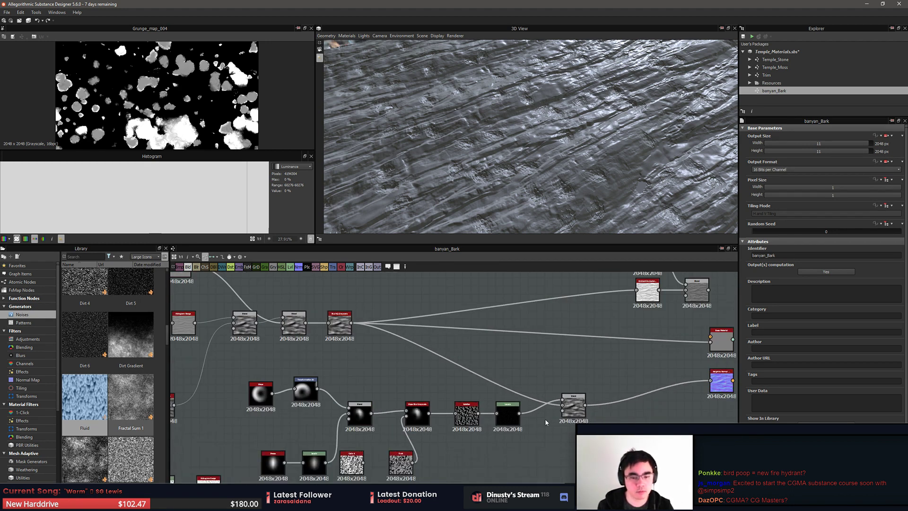
click(508, 412)
middle_drag(490, 372, 521, 355)
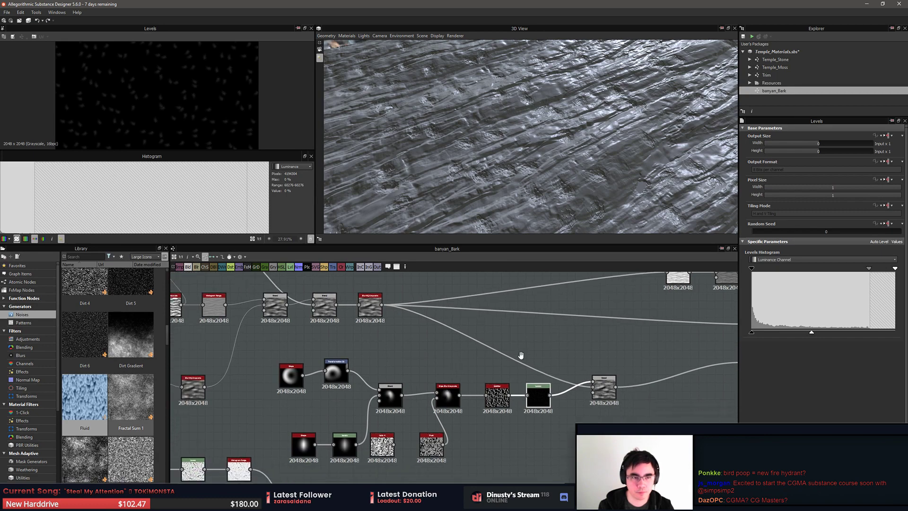
scroll(520, 355, down, 2)
key(ctrl+v)
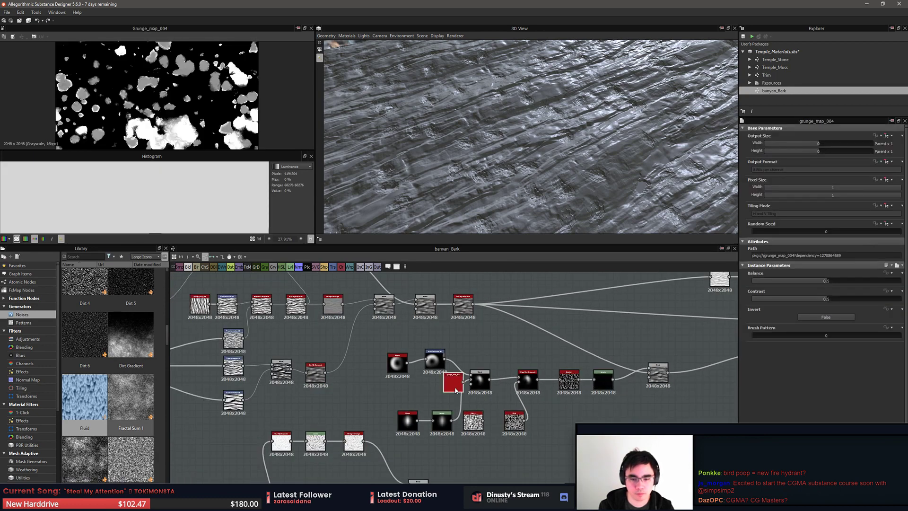
drag(452, 384, 478, 375)
scroll(541, 340, up, 5)
scroll(547, 332, up, 3)
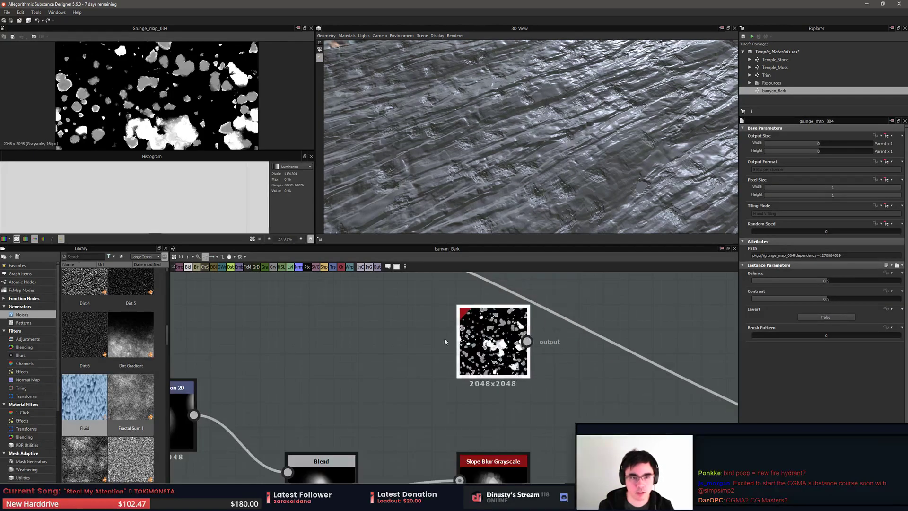
scroll(158, 97, down, 3)
scroll(158, 107, up, 5)
middle_drag(508, 334, 490, 345)
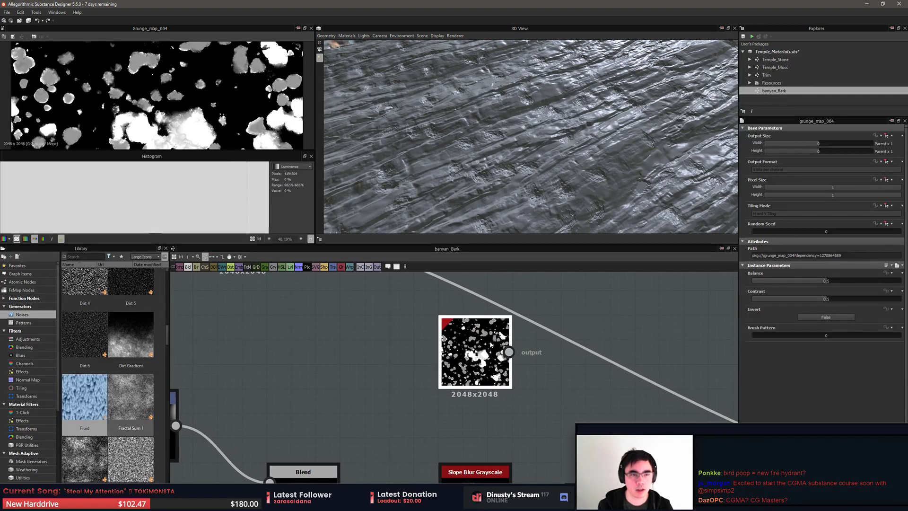
scroll(508, 352, down, 2)
middle_drag(543, 362, 483, 377)
middle_drag(391, 367, 381, 382)
scroll(381, 383, down, 1)
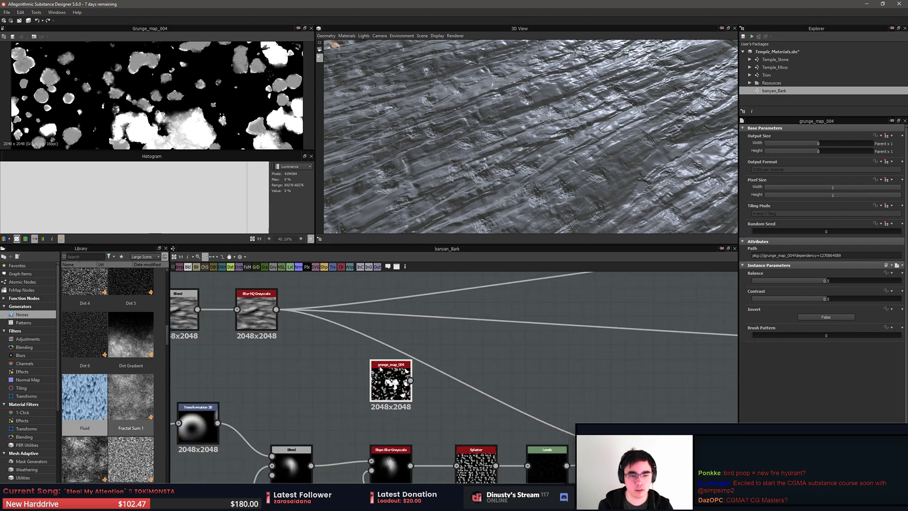
scroll(425, 369, down, 1)
middle_drag(438, 368, 393, 359)
drag(347, 369, 446, 362)
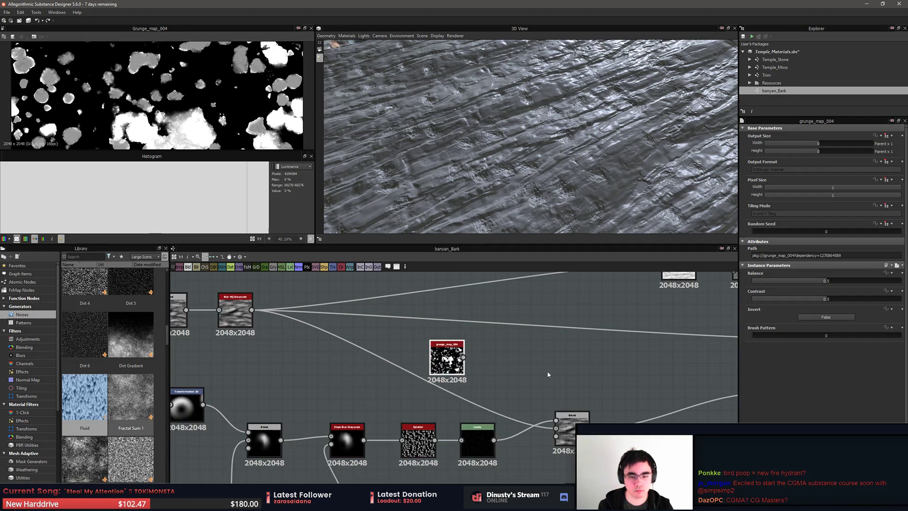
middle_drag(547, 375, 385, 351)
middle_drag(486, 363, 510, 366)
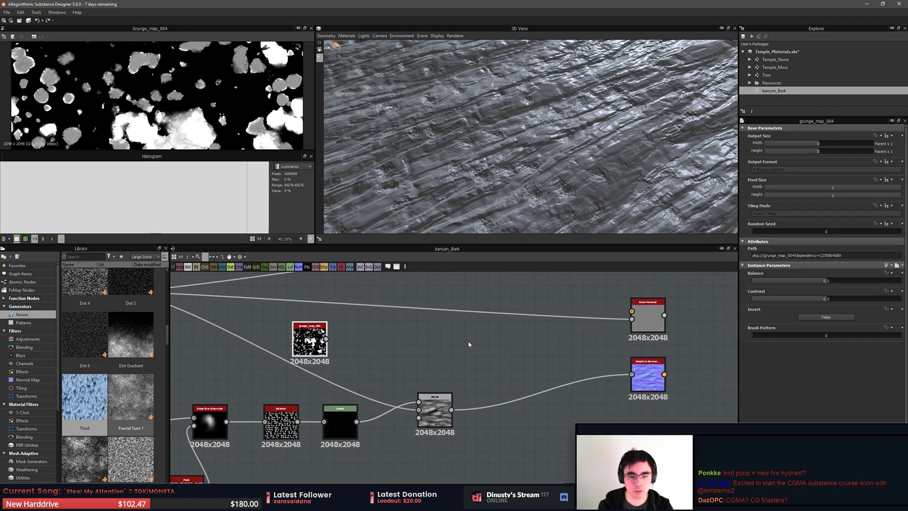
middle_drag(469, 344, 575, 346)
Feed Height to Normal from the Blur HQ Grayscale to bypass the knots, and shift grunge_map_004 above the knot chain's Levels node
click(386, 423)
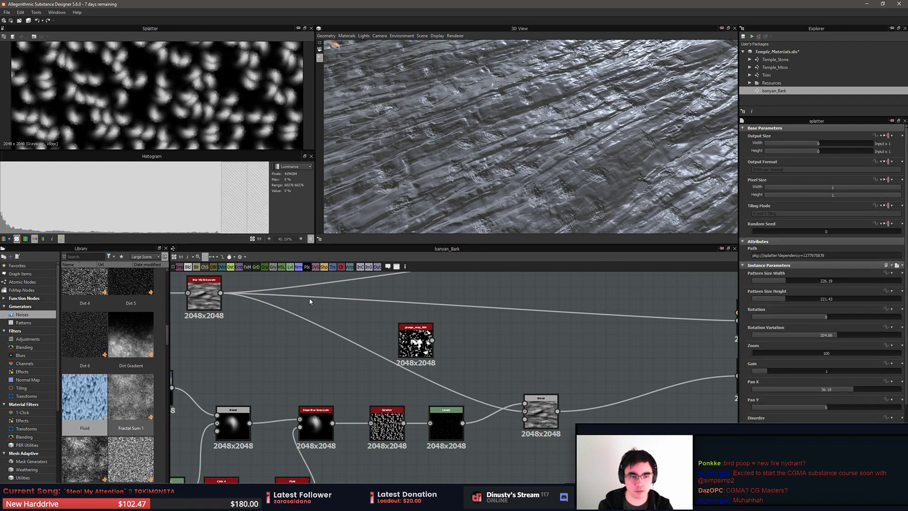
scroll(568, 350, down, 2)
drag(576, 372, 683, 368)
scroll(569, 350, up, 1)
scroll(569, 350, up, 2)
drag(387, 337, 423, 351)
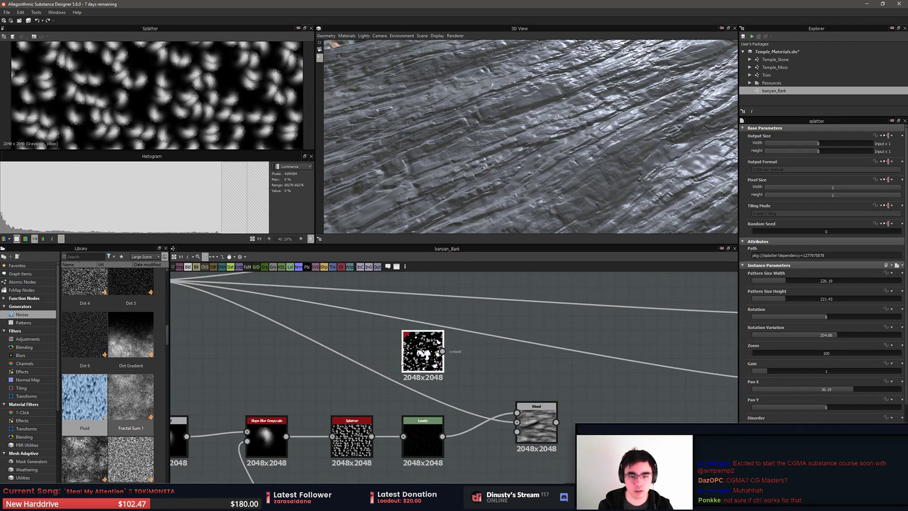
Add a Blend node with grunge_map_004 as foreground and the bark's Blur HQ Grayscale as background
key(space)
text(ble)
key(Return)
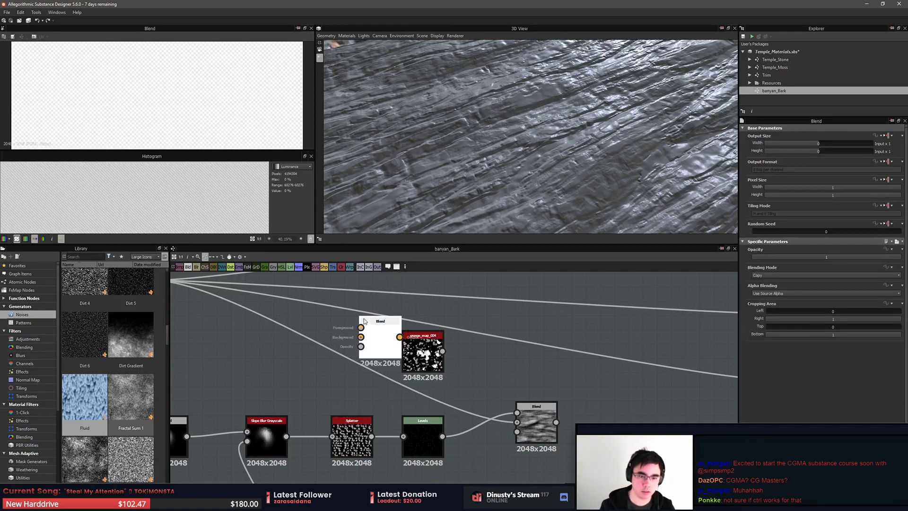
middle_drag(223, 289, 280, 309)
drag(429, 351, 428, 351)
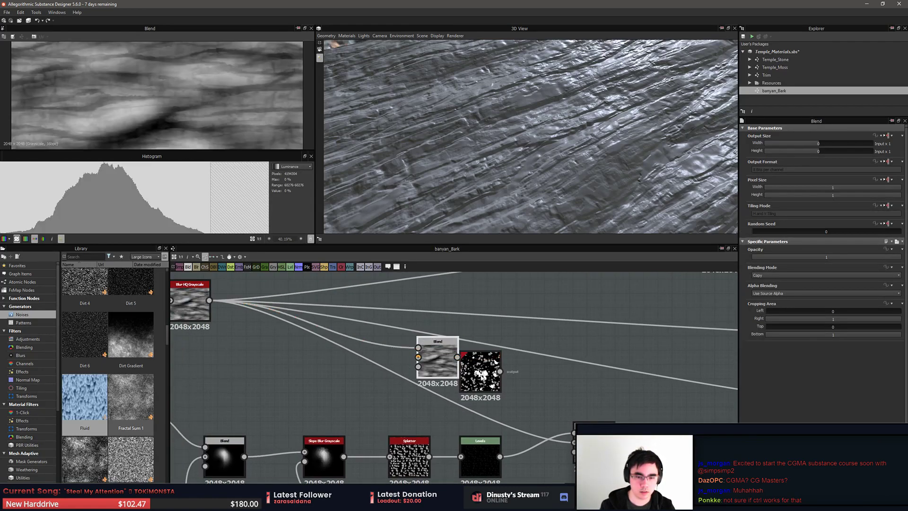
drag(480, 374, 324, 388)
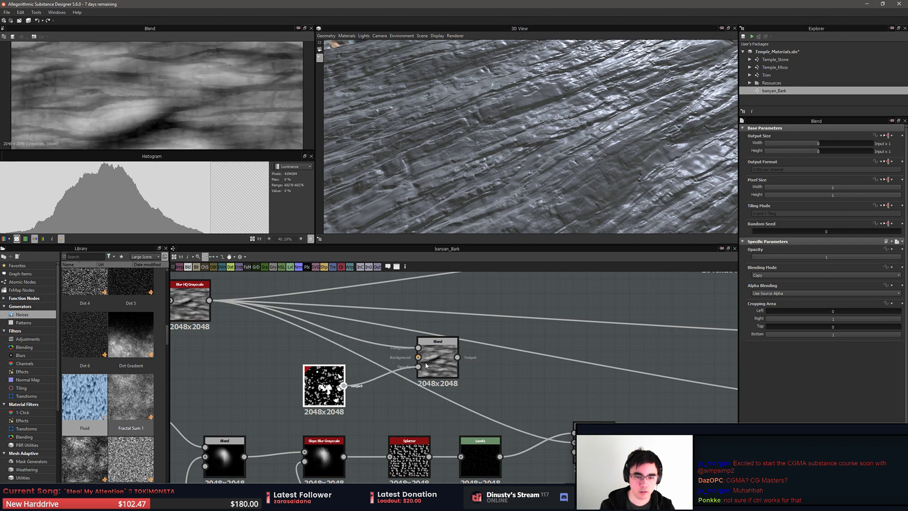
drag(426, 366, 418, 348)
key(ctrl+z)
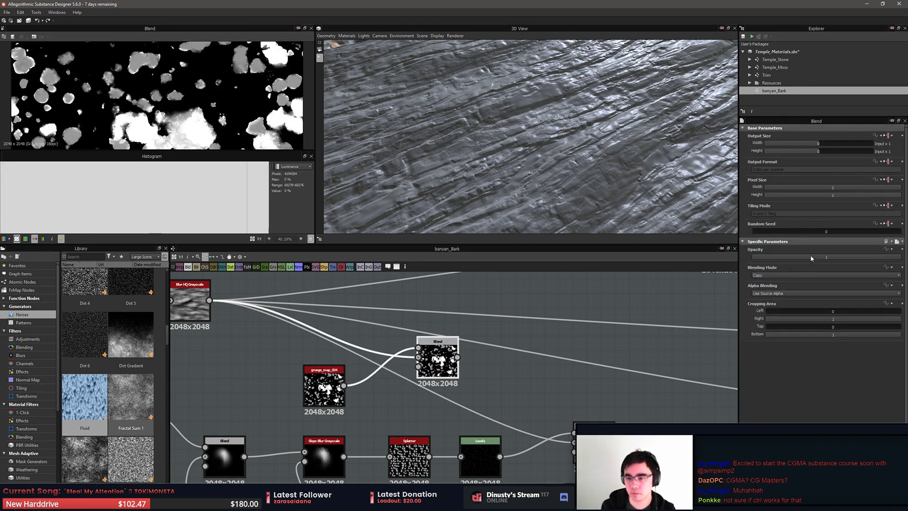
Try several blending modes on the new grunge Blend and settle on Max (Lighten) at opacity 1
click(811, 257)
click(825, 257)
drag(837, 257, 907, 257)
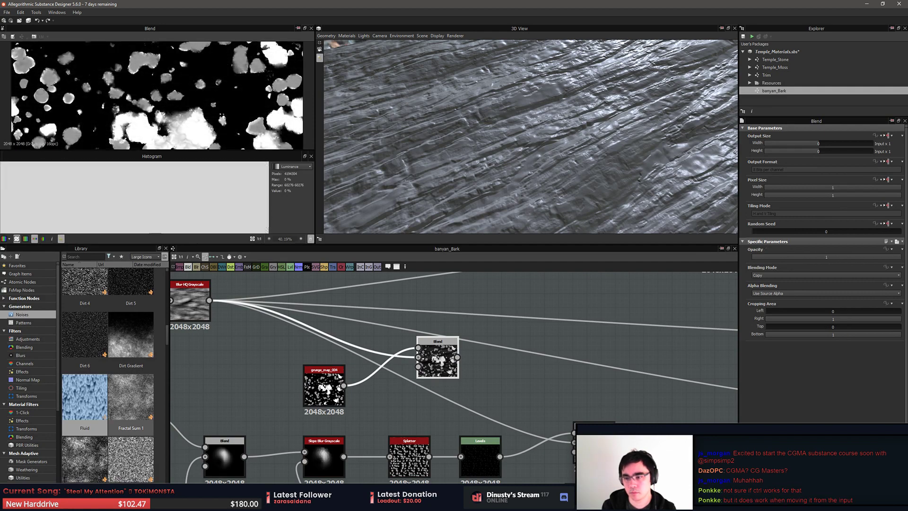
click(825, 275)
click(794, 281)
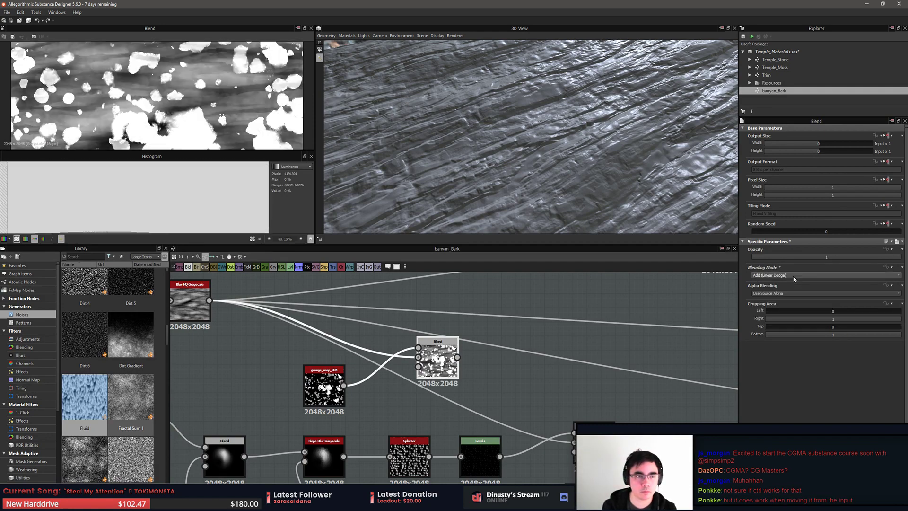
key(Down)
key(Down)
key(Down)
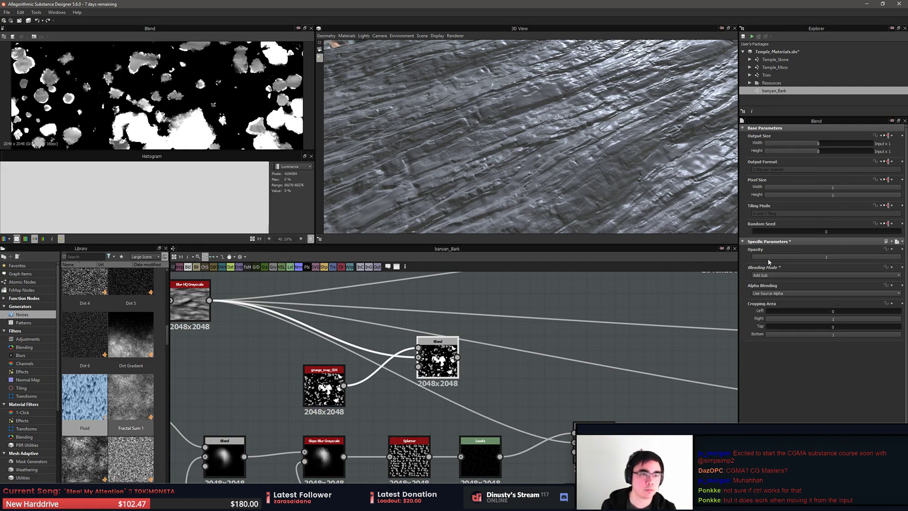
key(Down)
key(Down)
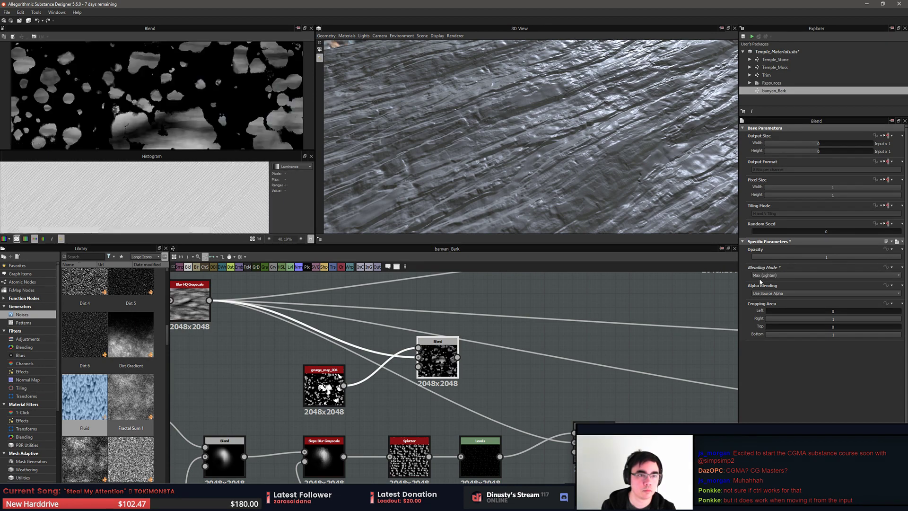
key(Up)
Place the grunge Blend before the output nodes and connect it to Height to Normal and Base Material
middle_drag(480, 356, 411, 357)
scroll(411, 358, down, 2)
drag(394, 362, 510, 382)
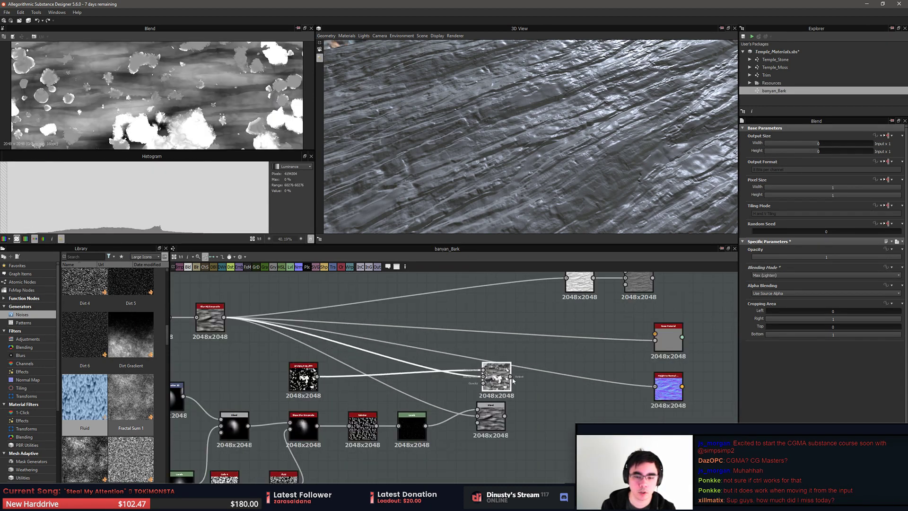
middle_drag(526, 389, 460, 385)
scroll(460, 385, up, 2)
drag(431, 373, 517, 372)
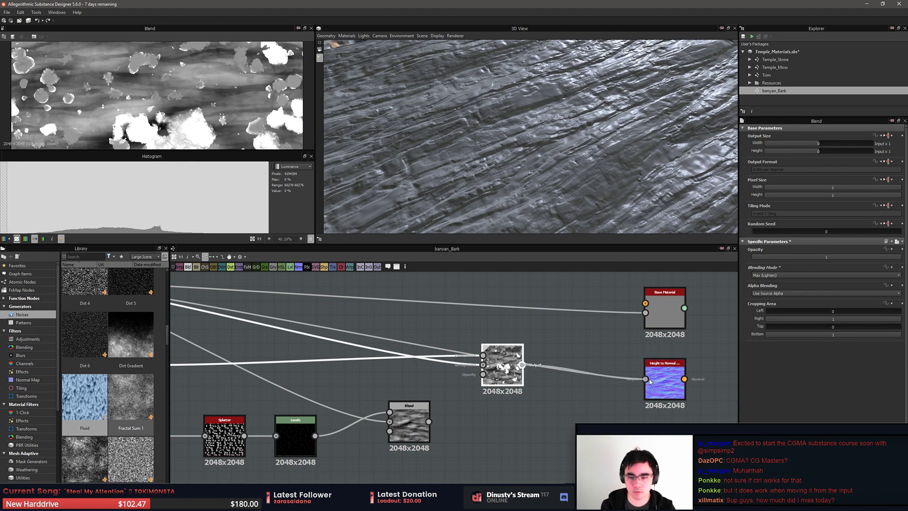
drag(650, 381, 646, 379)
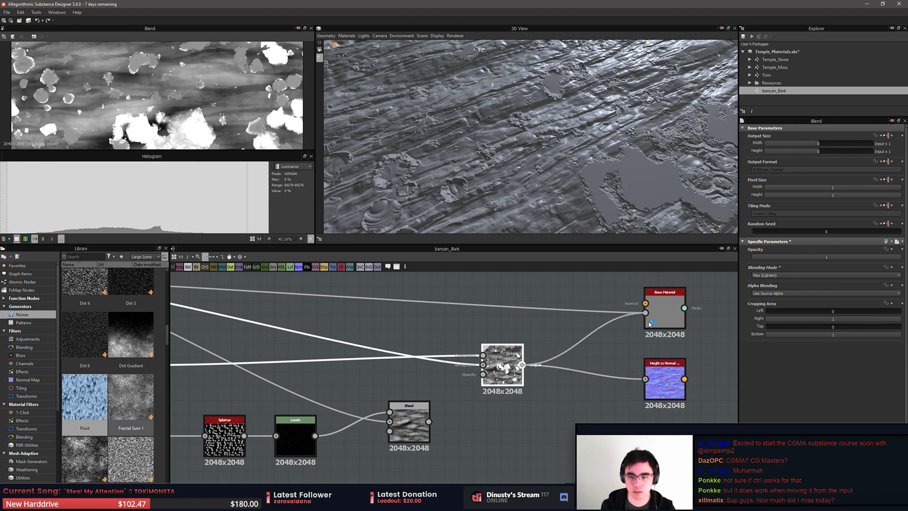
drag(650, 323, 647, 314)
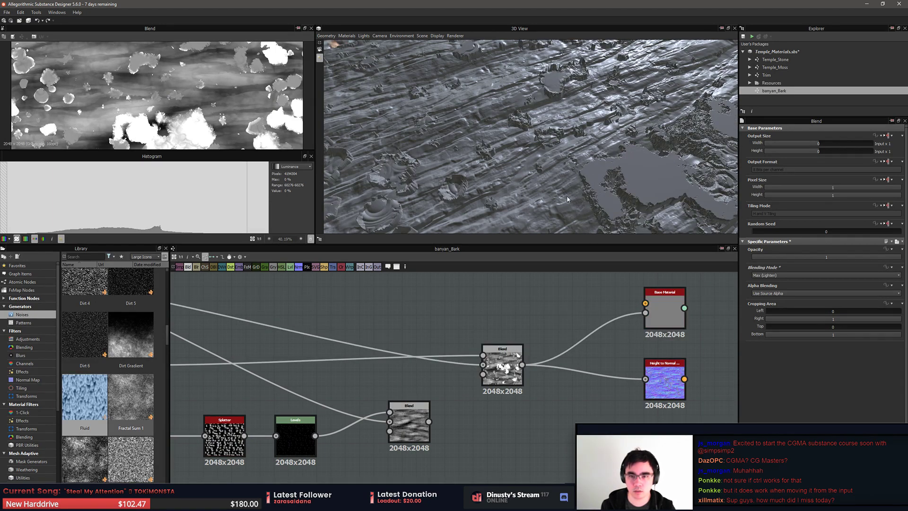
Inspect the grunge patches in the 3D view and try the knot Blend as the output source for comparison, undoing the switch
click(664, 326)
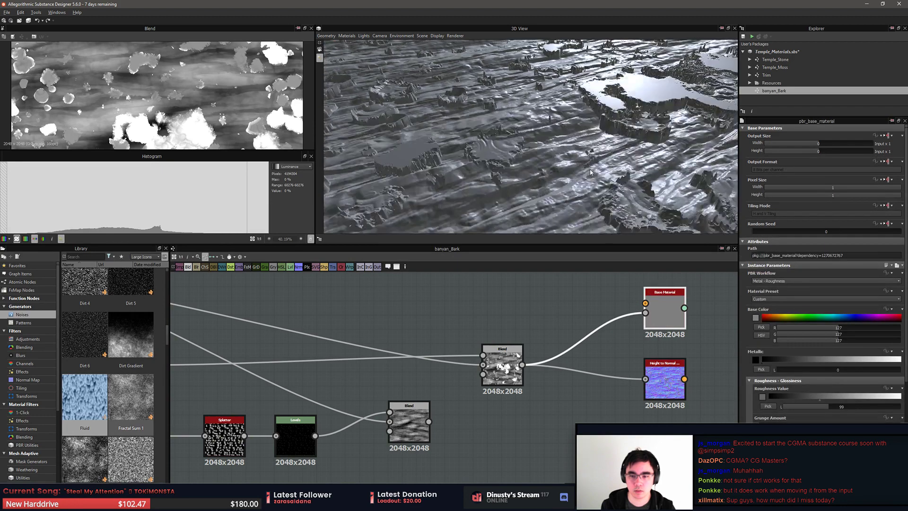
mouse_move(586, 175)
mouse_down()
mouse_move(544, 130)
mouse_move(581, 182)
mouse_move(574, 183)
mouse_move(588, 181)
mouse_up()
mouse_move(529, 357)
middle_down()
mouse_move(531, 333)
mouse_move(528, 368)
middle_up()
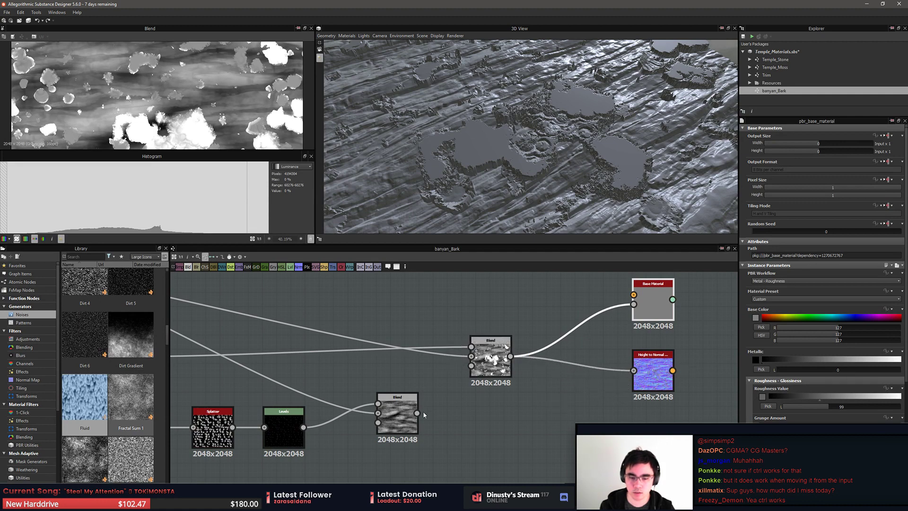
ctrl+click(634, 372)
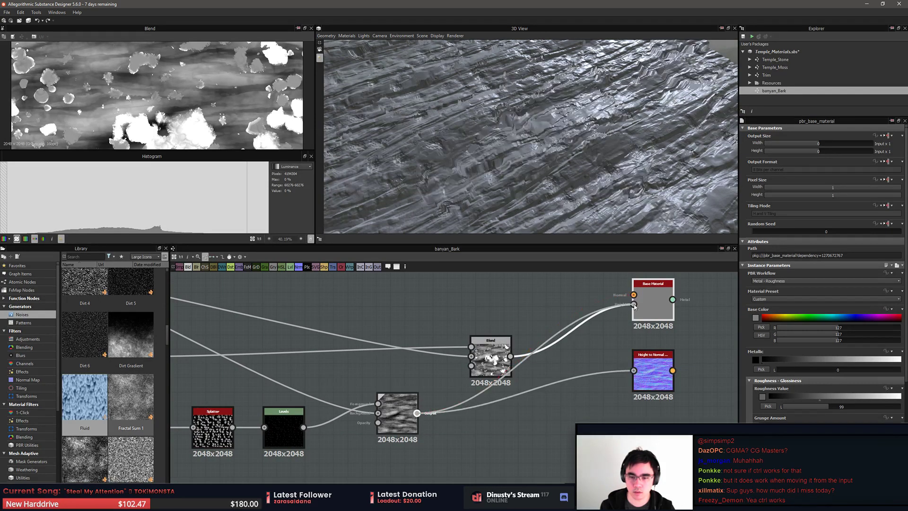
key(ctrl+z)
Insert a Levels node between grunge_map_004 and the grunge Blend, and try a lower white output level
click(516, 427)
middle_drag(516, 426, 614, 458)
scroll(615, 458, down, 2)
drag(599, 411, 574, 386)
click(349, 414)
double_click(349, 414)
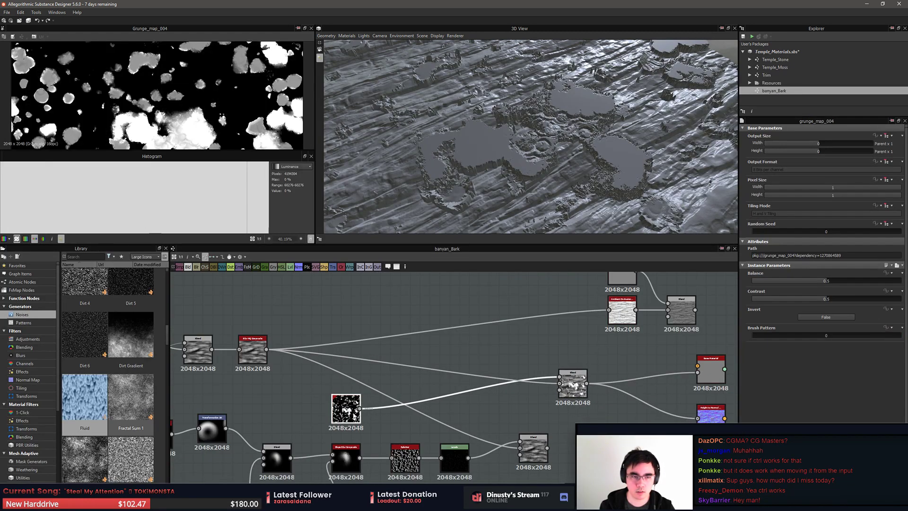
key(space)
text(level)
key(Return)
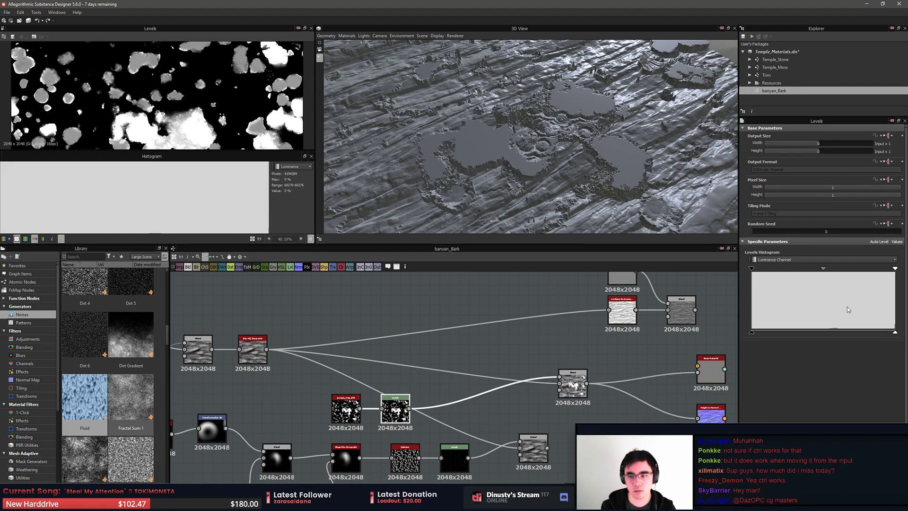
drag(828, 334, 796, 333)
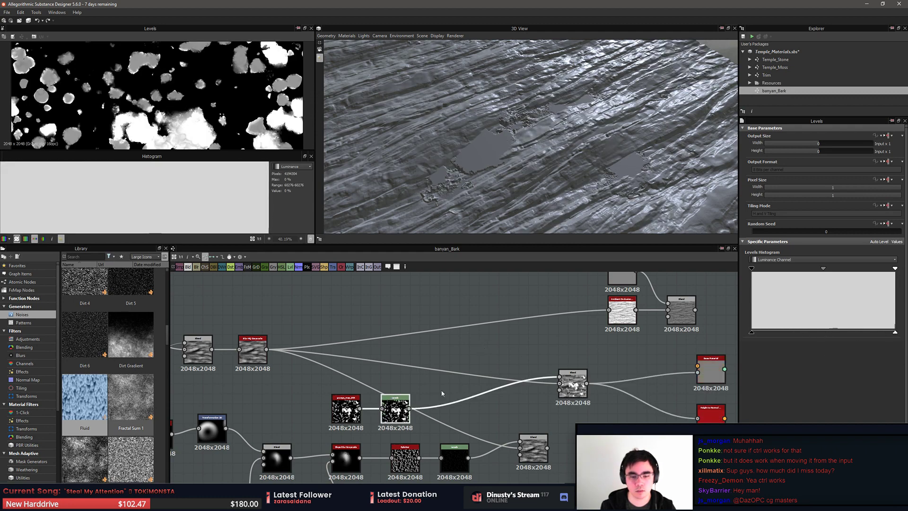
Delete the Levels node after grunge_map_004, then compare blending modes on the grunge Blend and settle on Overlay
key(BackSpace)
double_click(580, 395)
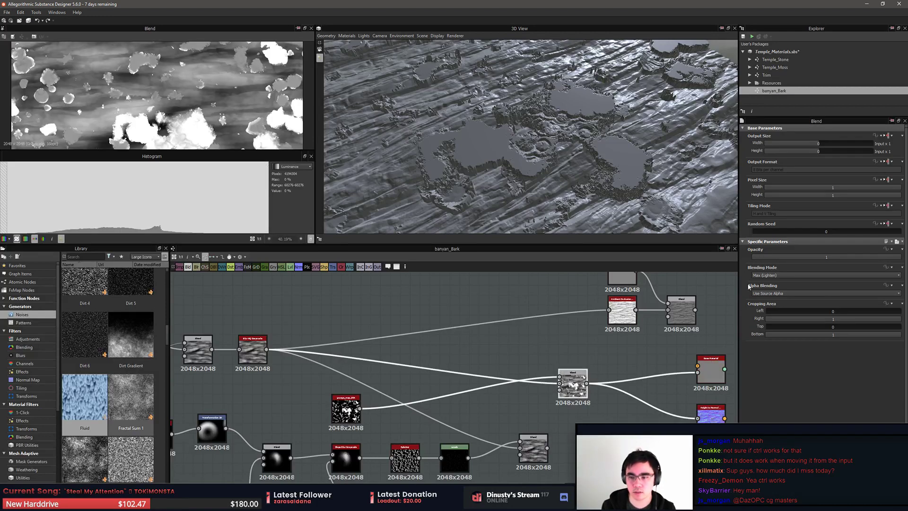
scroll(794, 275, down, 1)
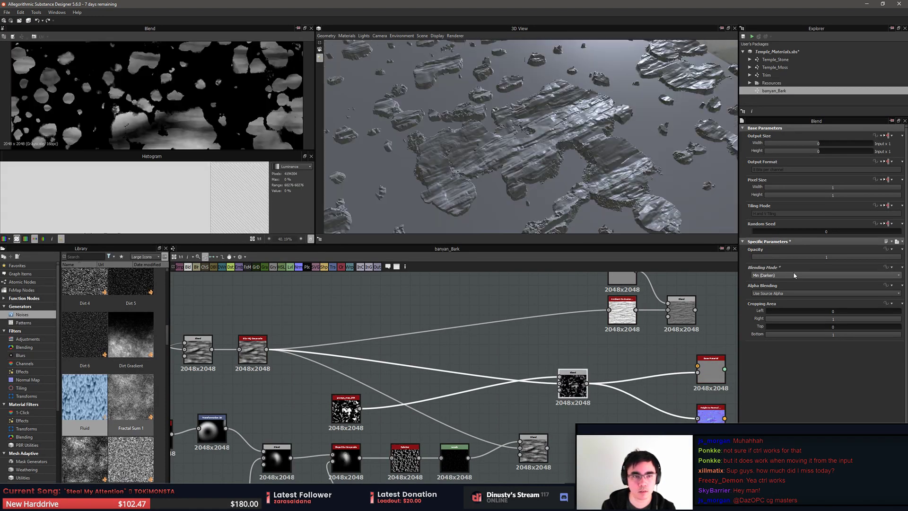
scroll(795, 275, down, 2)
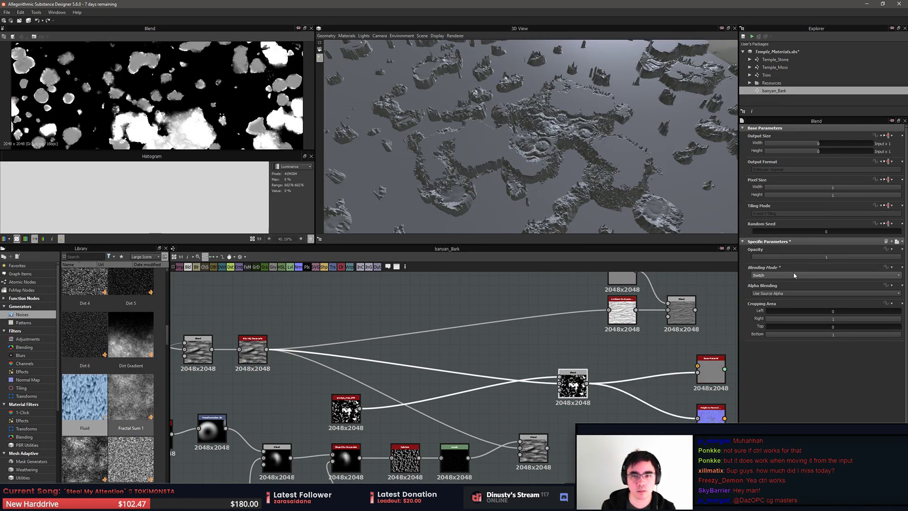
scroll(796, 276, down, 1)
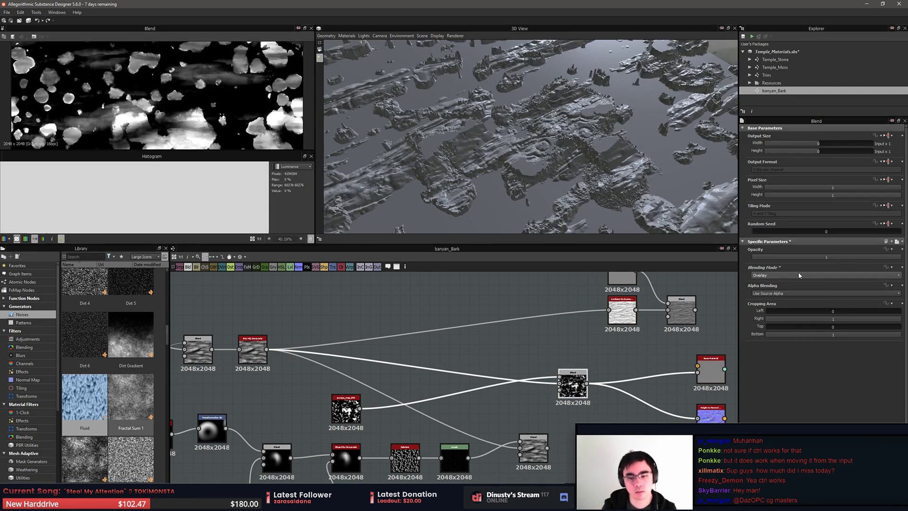
scroll(799, 275, down, 1)
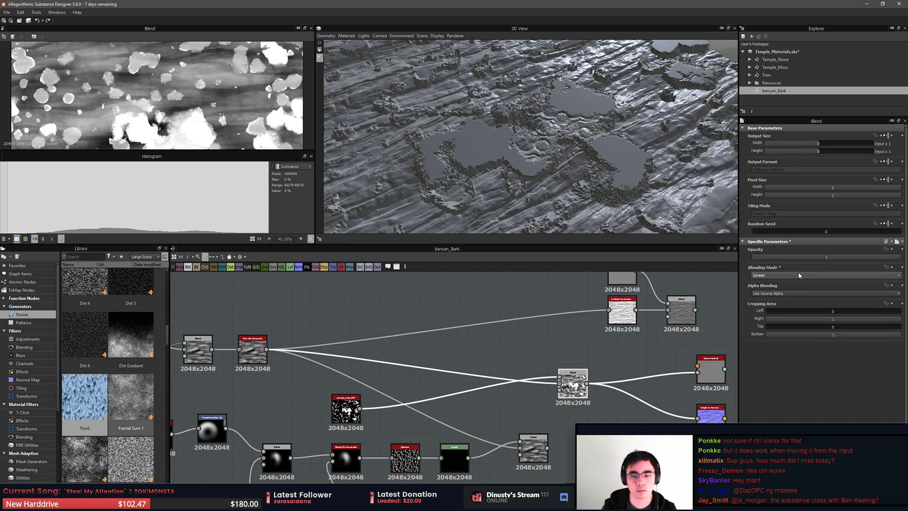
click(850, 276)
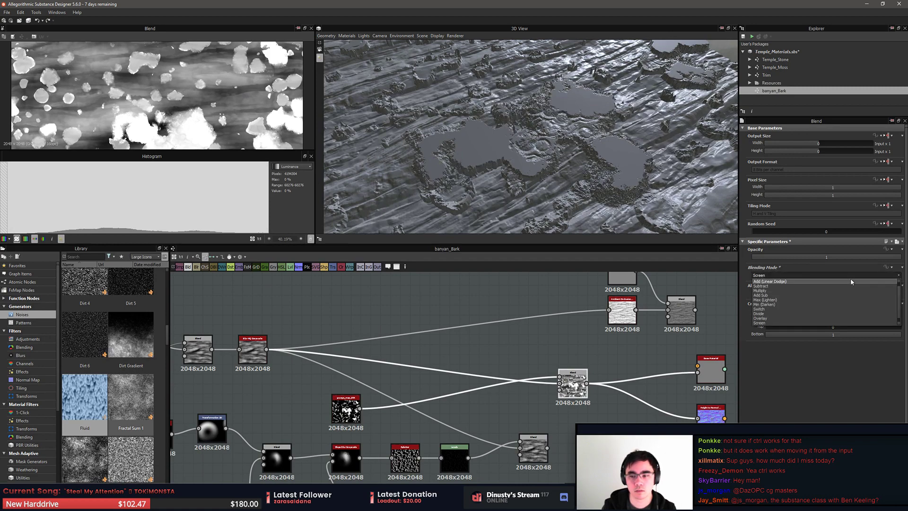
click(852, 290)
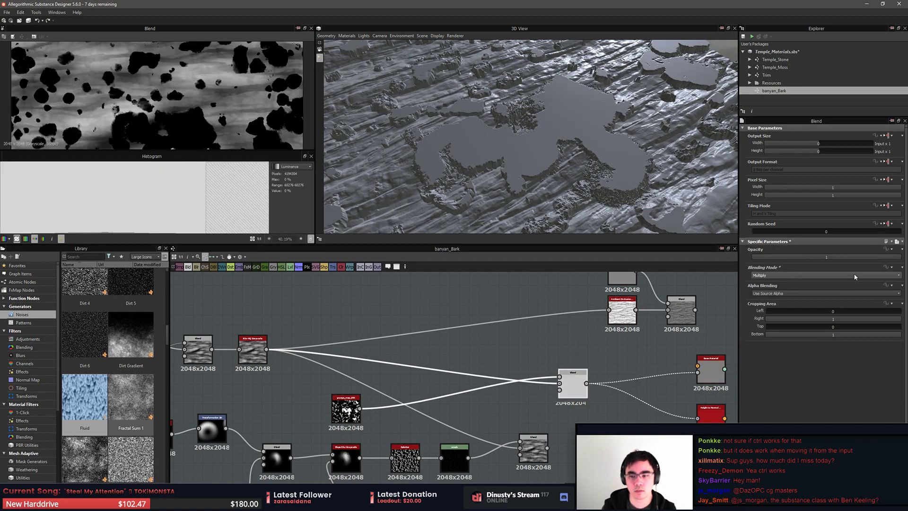
scroll(855, 277, down, 8)
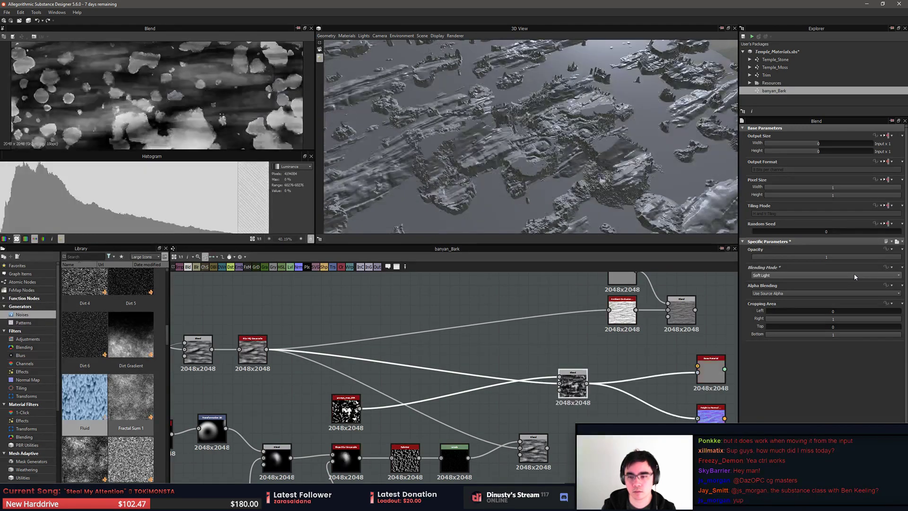
scroll(855, 277, up, 1)
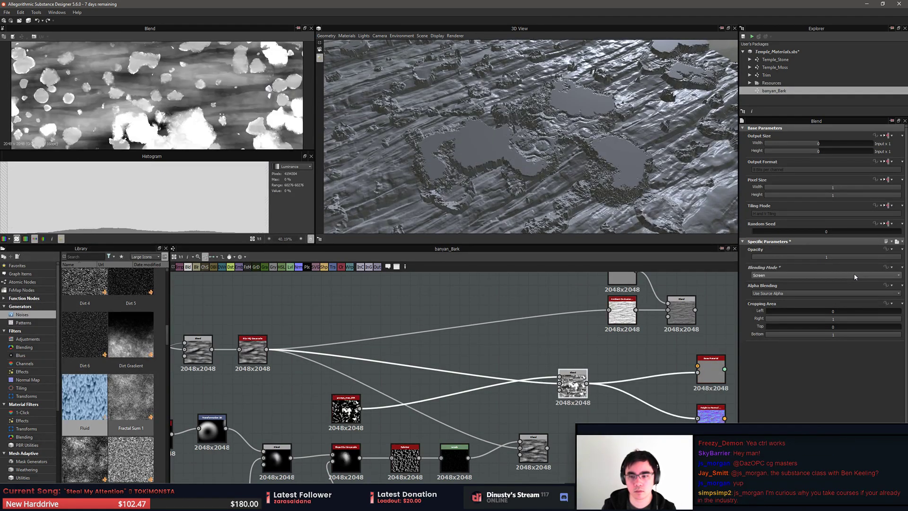
scroll(855, 276, up, 1)
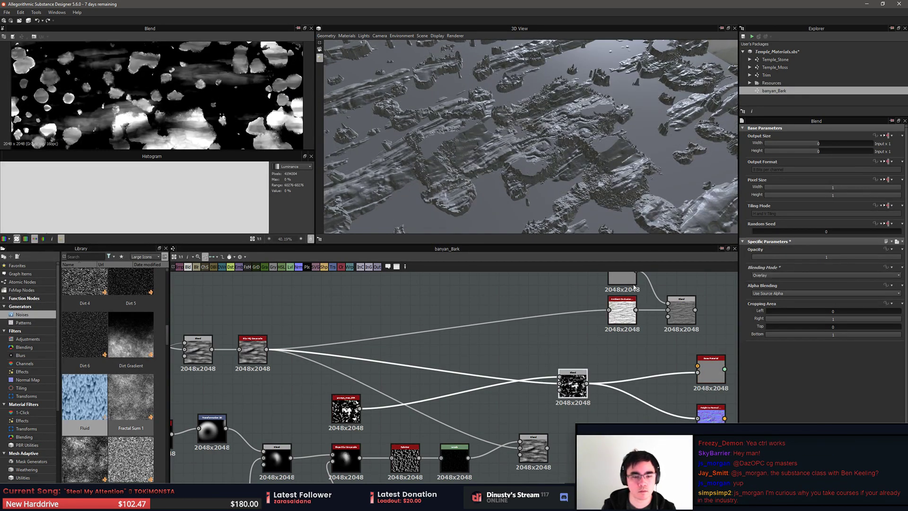
Try inserting an Invert node between grunge_map_004 and the grunge Blend, then remove it
click(346, 408)
key(space)
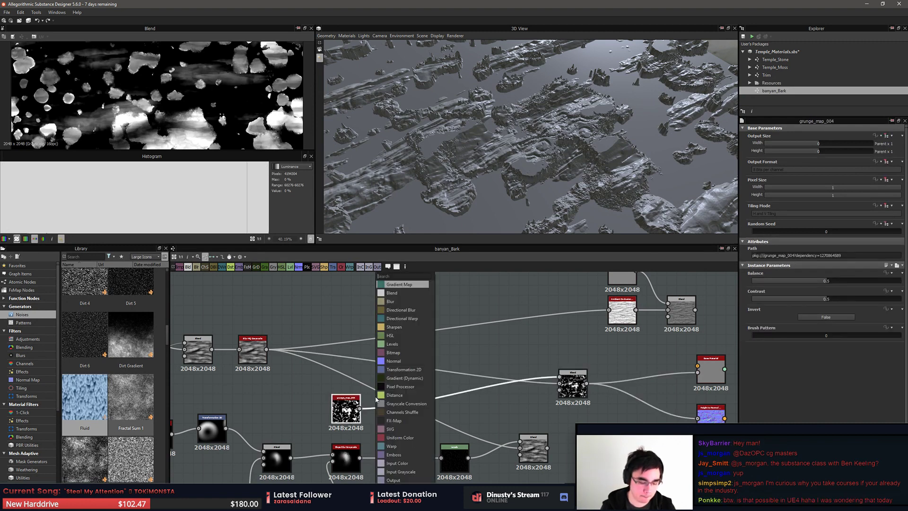
text(inv)
key(Return)
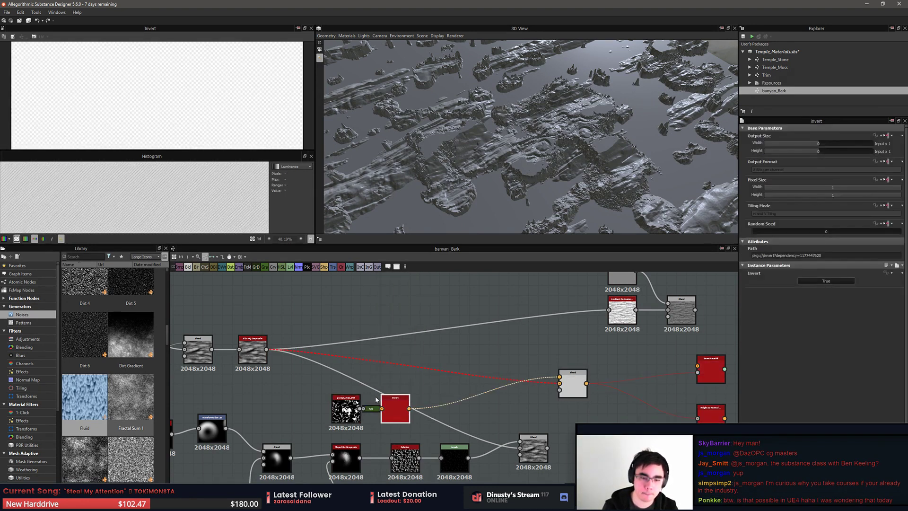
drag(395, 406, 565, 425)
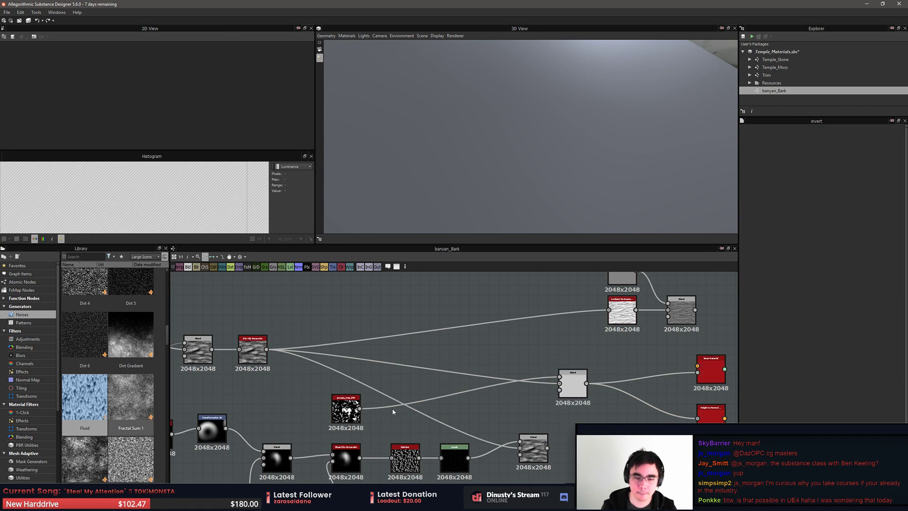
Insert a Levels node between grunge_map_004 and the grunge Blend and swap its output black and white levels to invert the patches
drag(350, 415, 340, 409)
click(367, 420)
click(340, 414)
double_click(341, 412)
key(space)
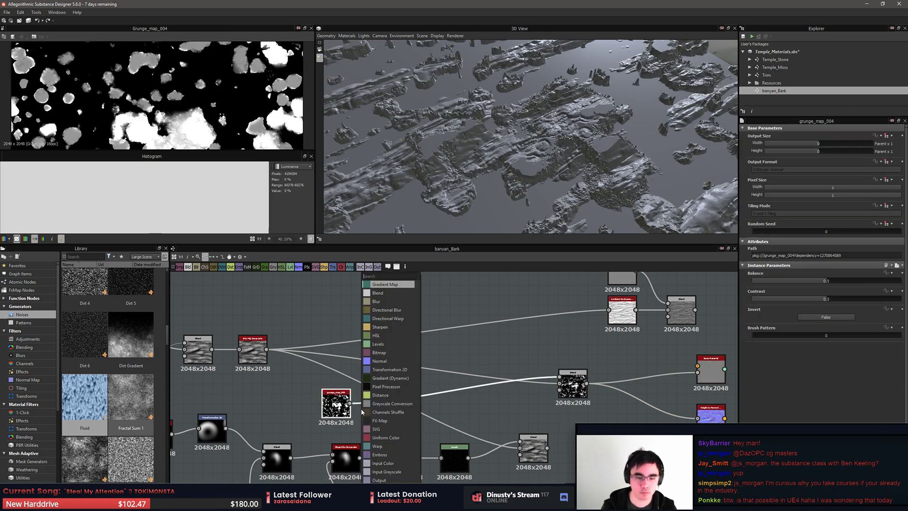
text(level)
key(Return)
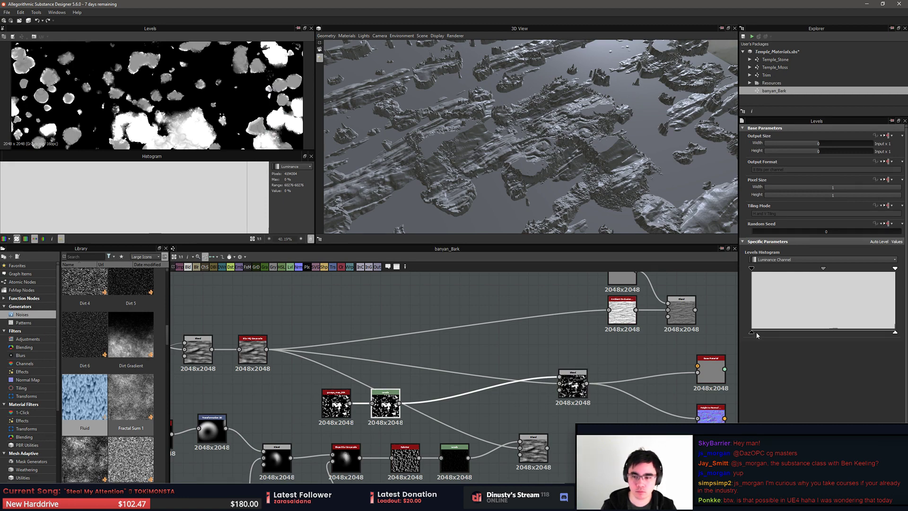
drag(895, 332, 783, 333)
key(ctrl+z)
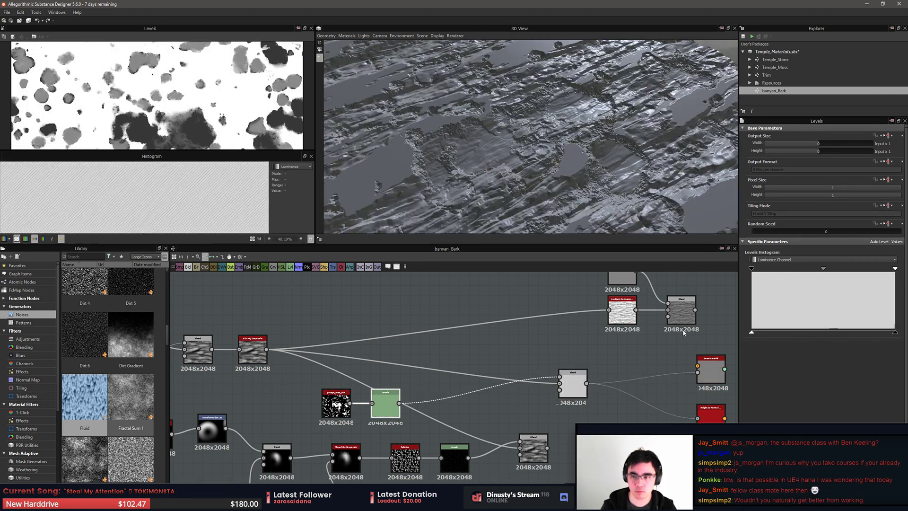
Set the banyan_Bark graph's output size to 1024 x 1024 px and preview the grunge Blend
click(478, 298)
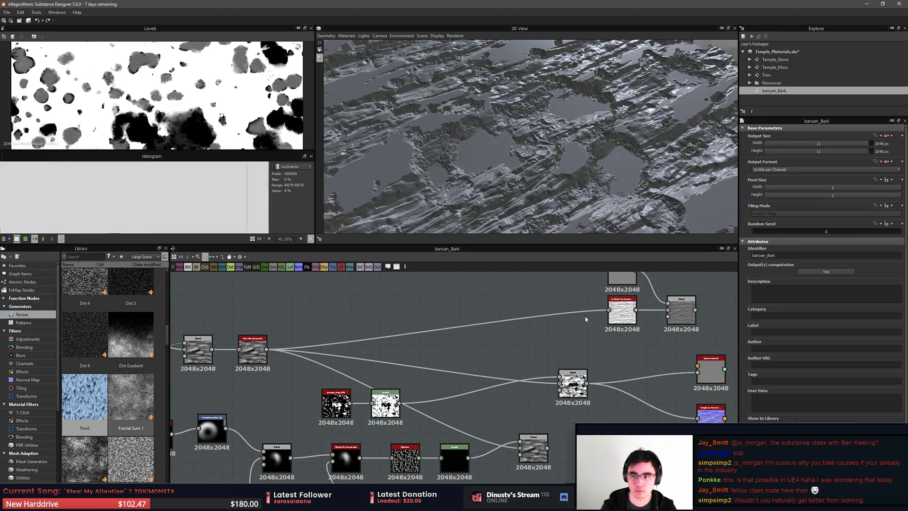
click(866, 145)
click(866, 151)
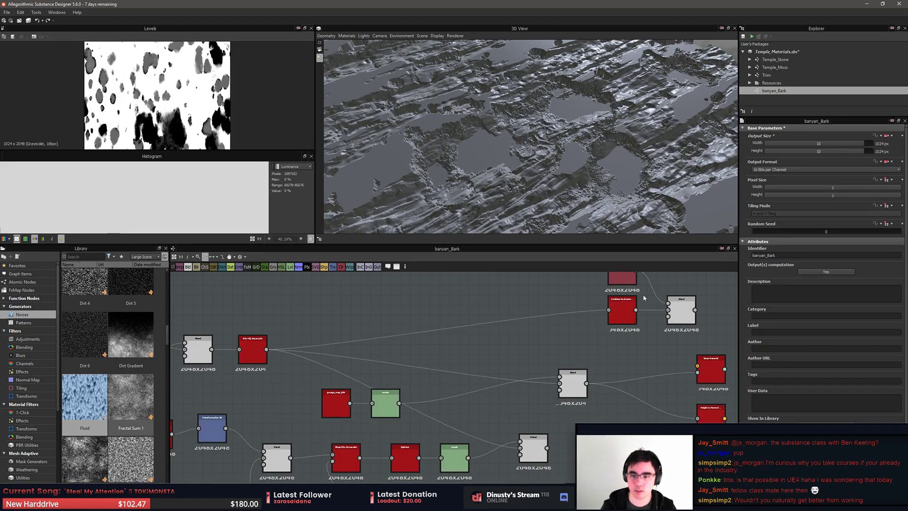
click(566, 381)
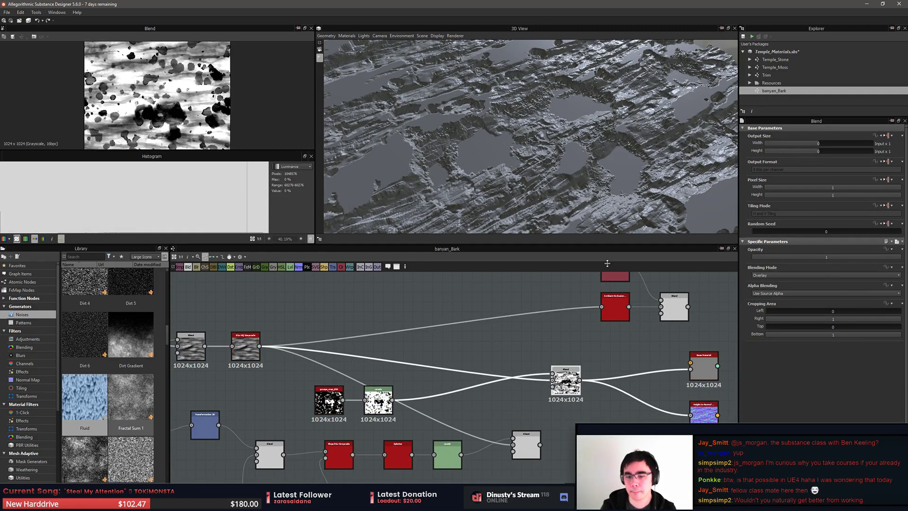
Insert a Transformation 2D node between grunge_map_004 and the Levels node and line the three nodes up
click(329, 400)
drag(329, 401, 310, 400)
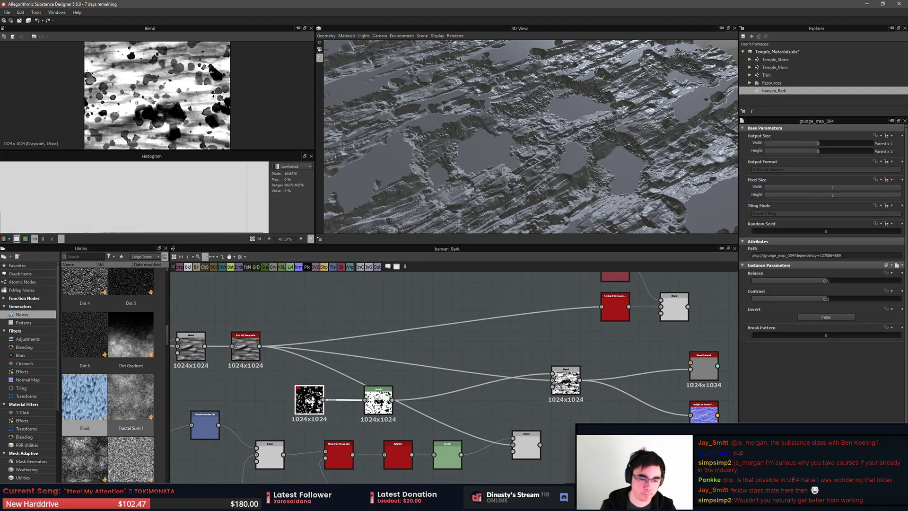
key(space)
text(2d)
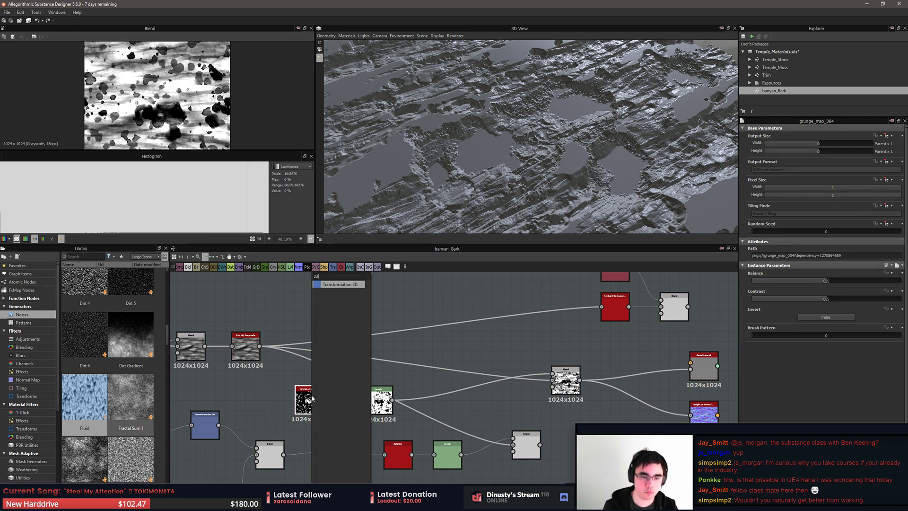
key(Return)
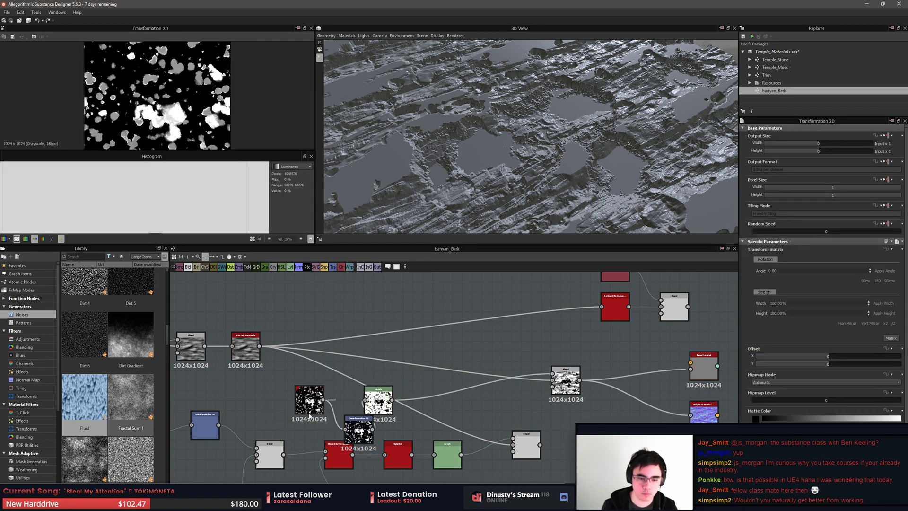
drag(310, 412, 280, 409)
drag(361, 441, 332, 418)
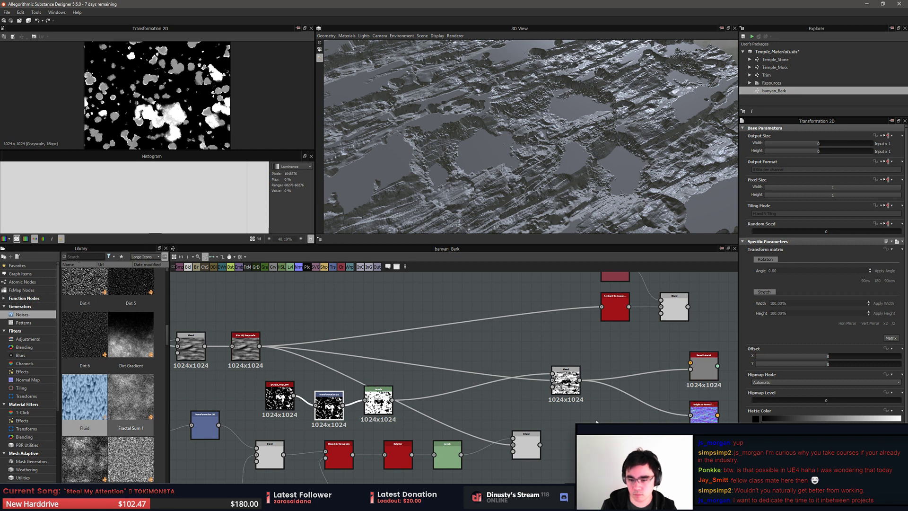
drag(335, 408, 376, 403)
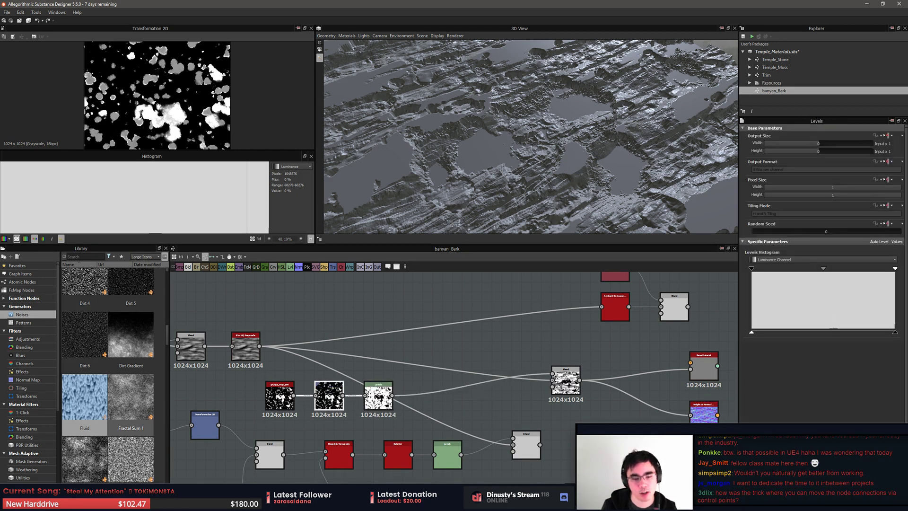
Apply the /2 stretch to the grunge Transformation 2D so the pattern tiles at half size
click(334, 402)
click(384, 402)
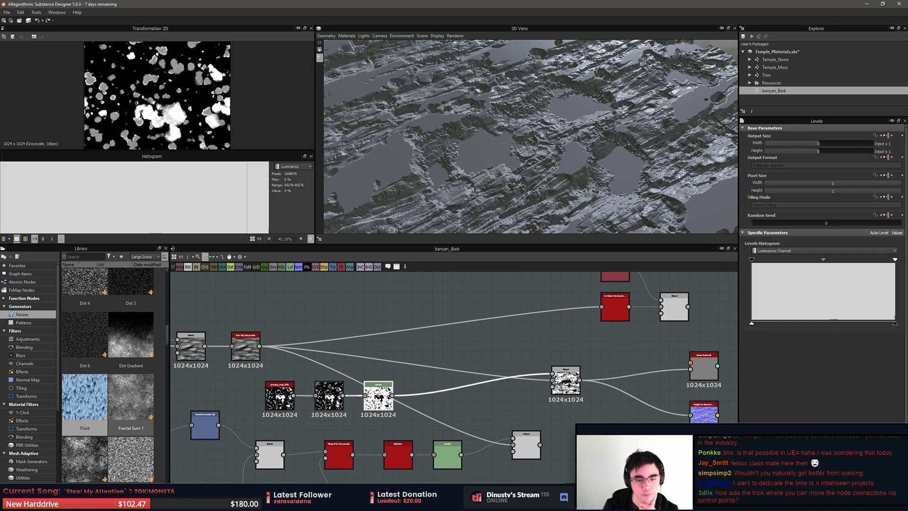
click(338, 402)
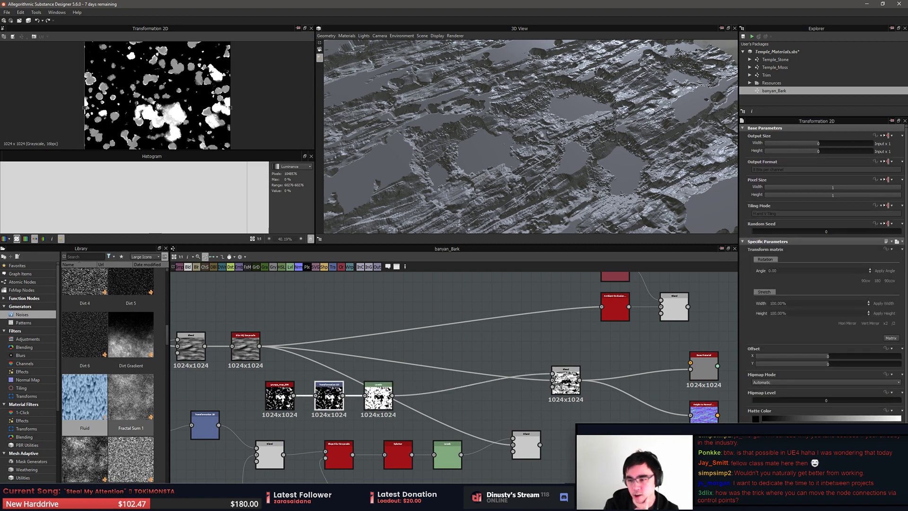
click(894, 326)
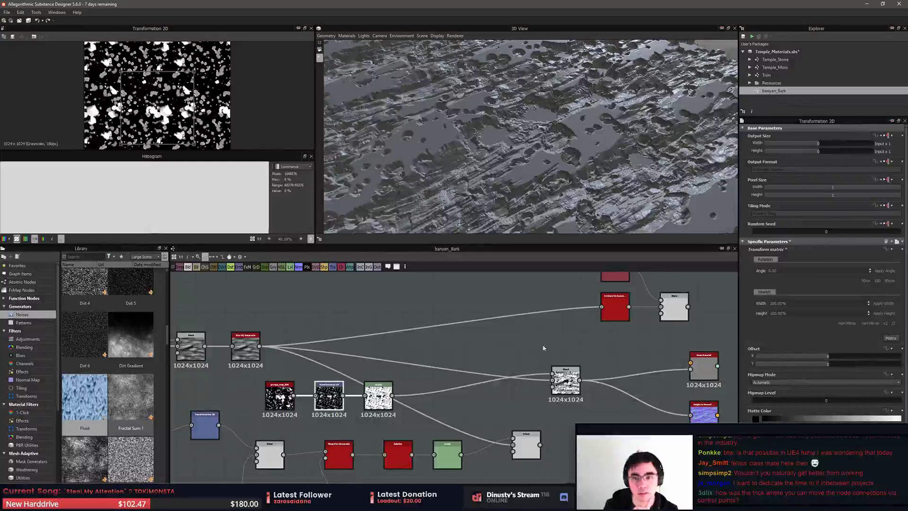
click(586, 338)
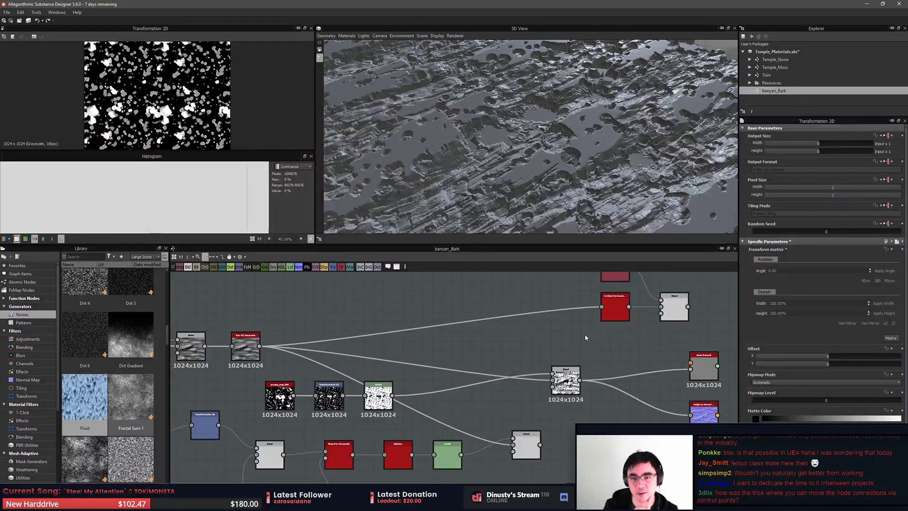
Try shifting the midtone input of the grunge Levels node toward white, then undo the change
click(381, 406)
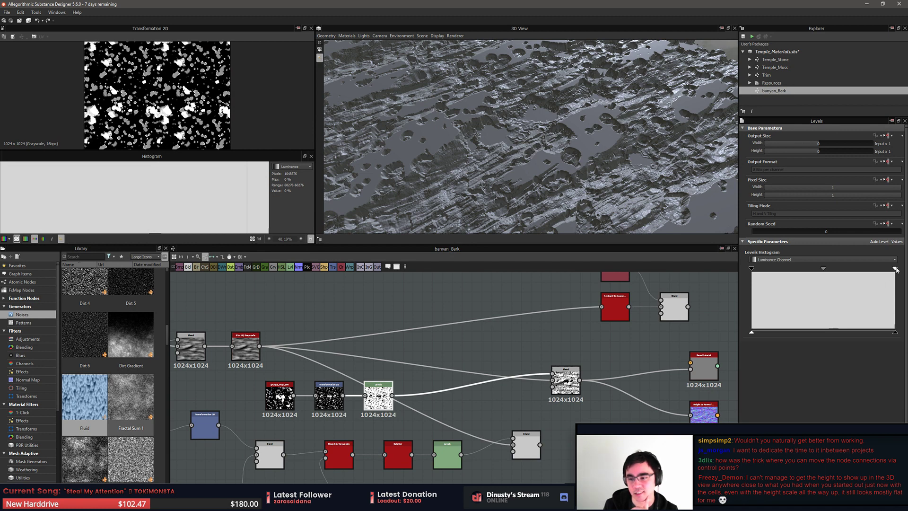
mouse_move(895, 268)
mouse_down()
mouse_move(865, 274)
mouse_move(904, 275)
mouse_up()
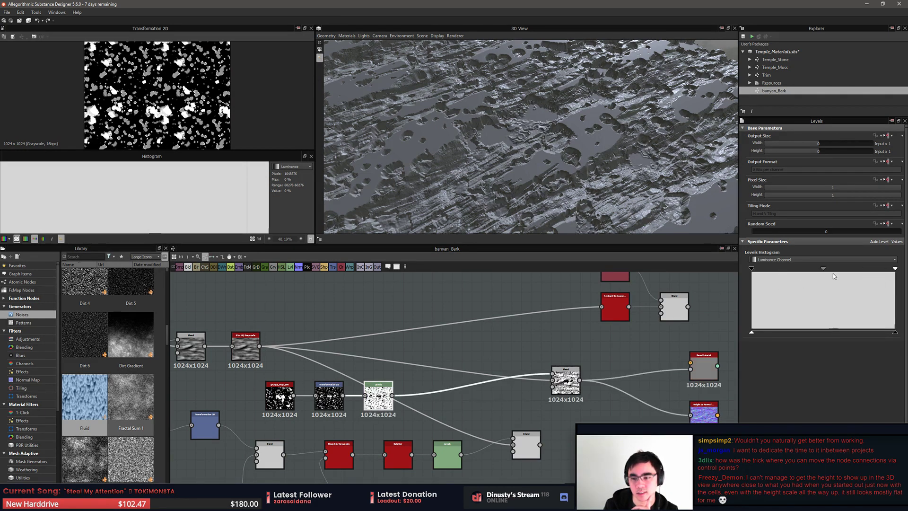
drag(824, 269, 868, 269)
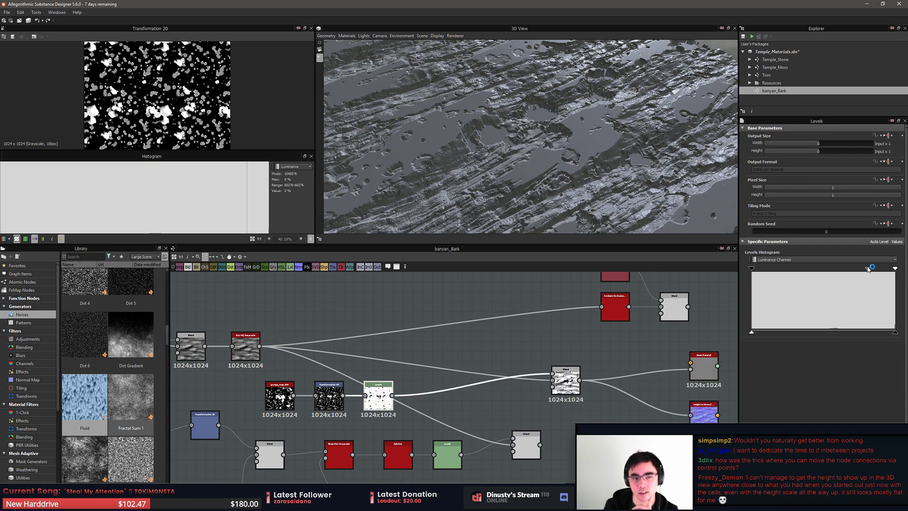
key(ctrl+z)
click(473, 419)
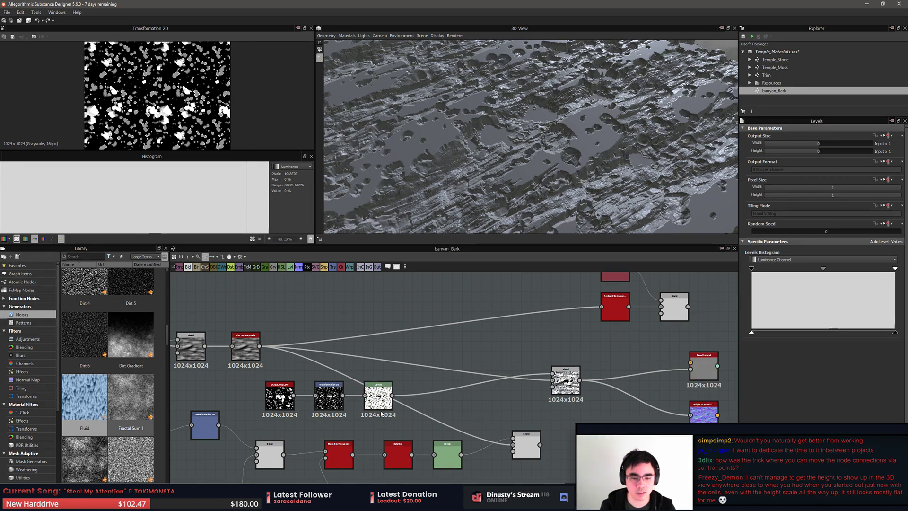
Preview the grunge Levels node and narrow its output range to a thin band around mid-grey to soften the patches
double_click(379, 399)
scroll(247, 135, up, 3)
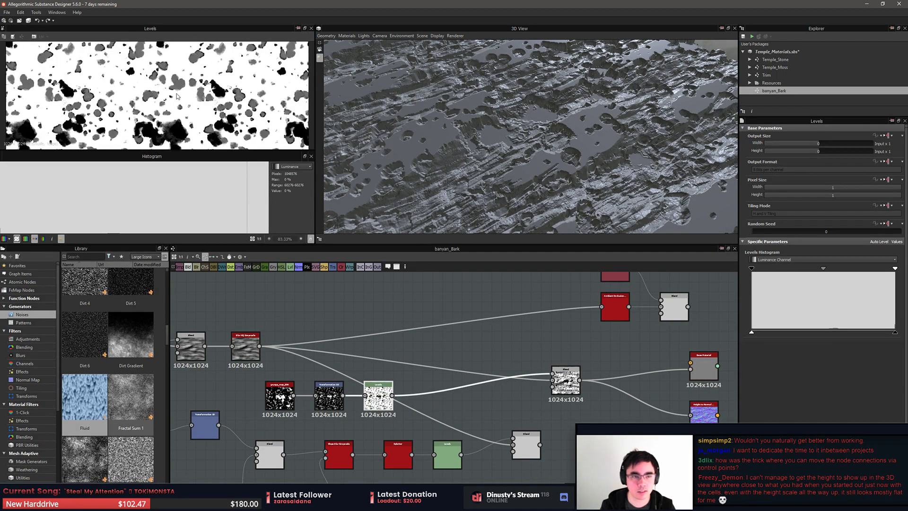
scroll(248, 136, down, 1)
drag(752, 333, 829, 334)
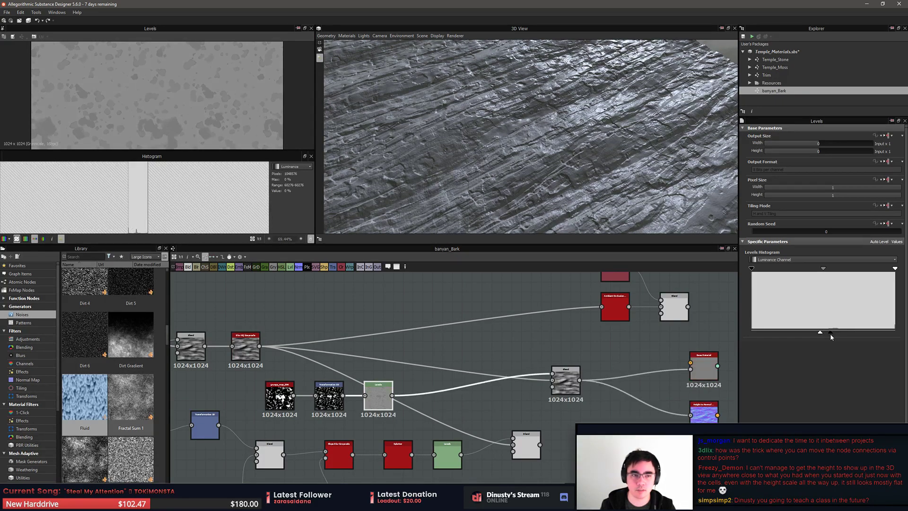
Apply the x2 stretch to the grunge Transformation 2D to enlarge the patches, and check the bark in the 3D view
middle_drag(432, 339, 481, 323)
click(385, 383)
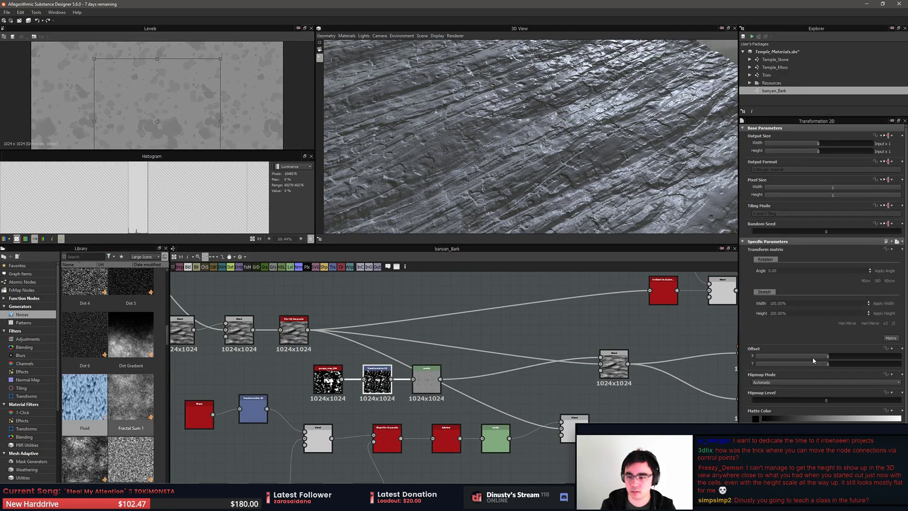
click(886, 324)
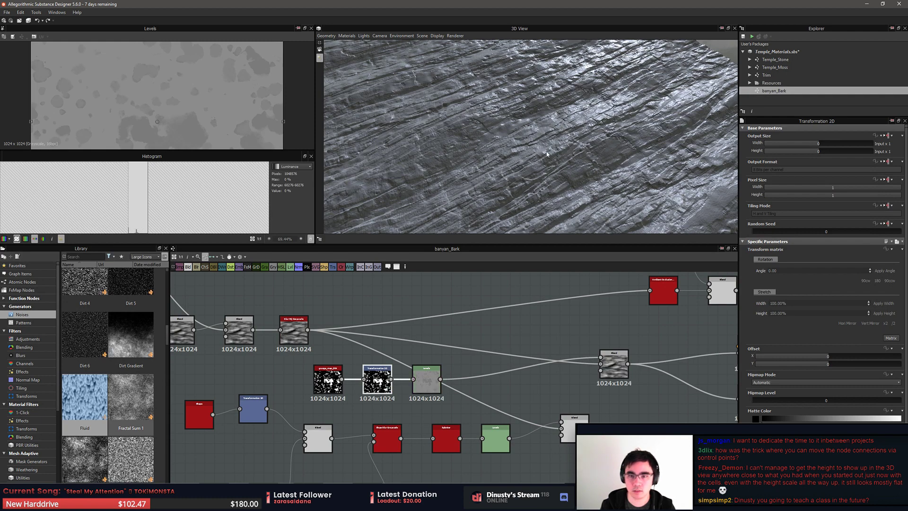
drag(524, 169, 497, 173)
ctrl+shift+right_drag(497, 173, 532, 161)
scroll(531, 163, up, 3)
drag(524, 166, 442, 171)
Preview the grunge Transformation 2D and Levels nodes, and narrow the Levels output range slightly by moving its white handle toward the black one
middle_drag(413, 324, 466, 322)
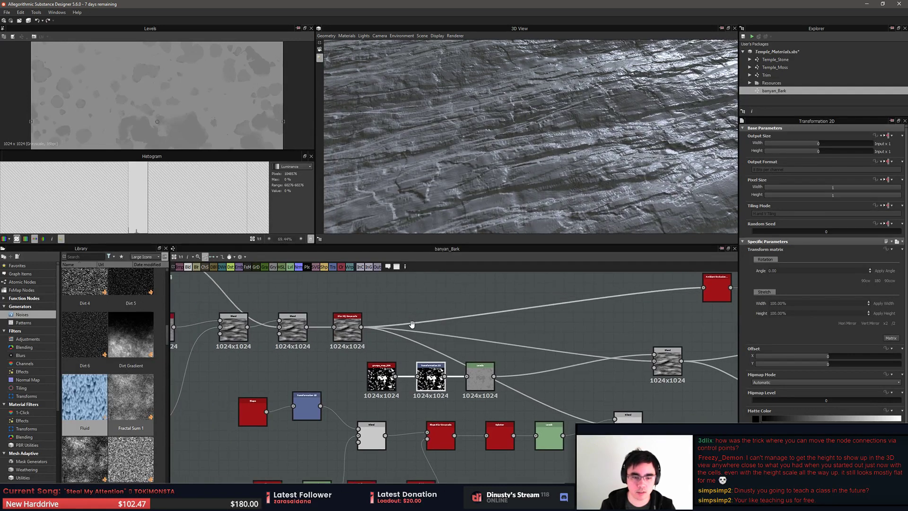
scroll(384, 347, up, 3)
double_click(465, 399)
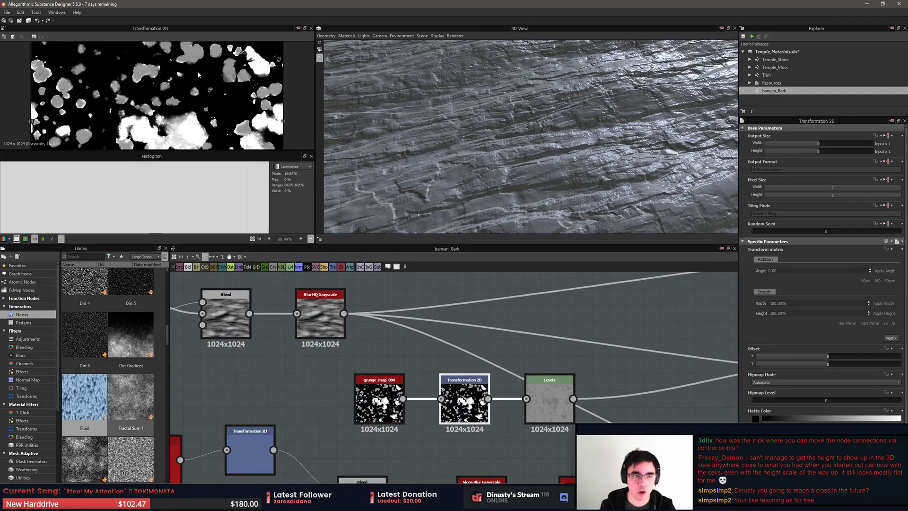
double_click(550, 400)
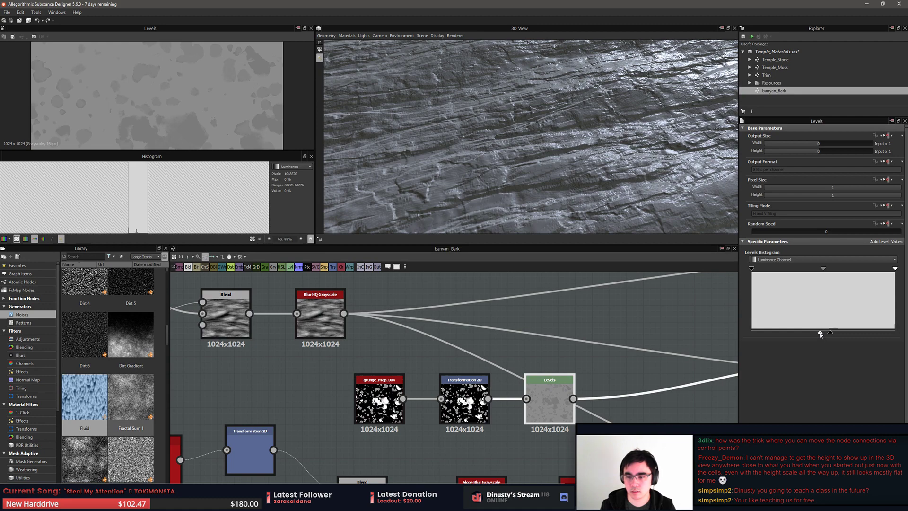
drag(820, 334, 823, 334)
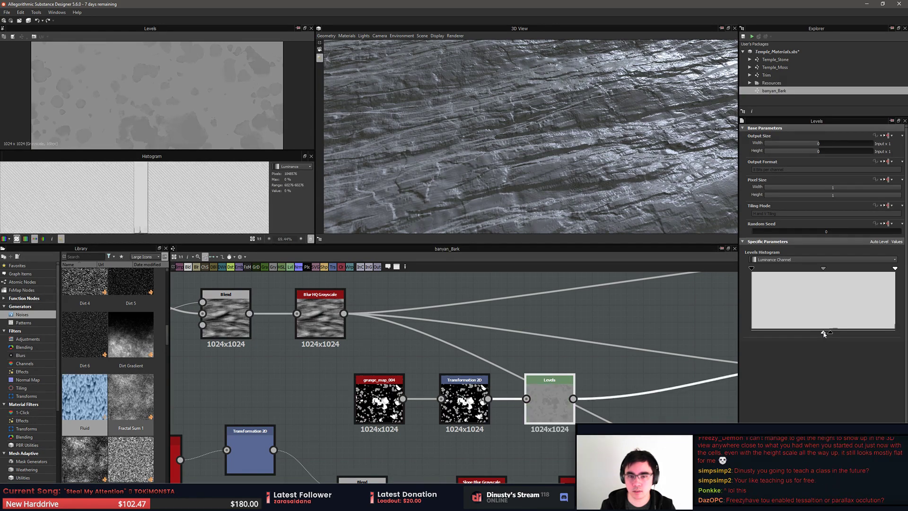
Insert a Sharpen node after the grunge Levels node and set its intensity to 0.2
key(space)
text(shar)
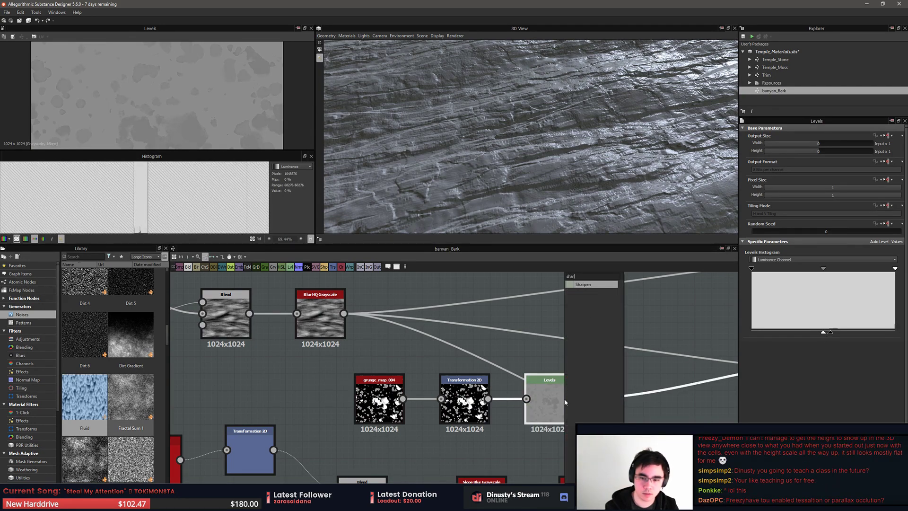
key(Return)
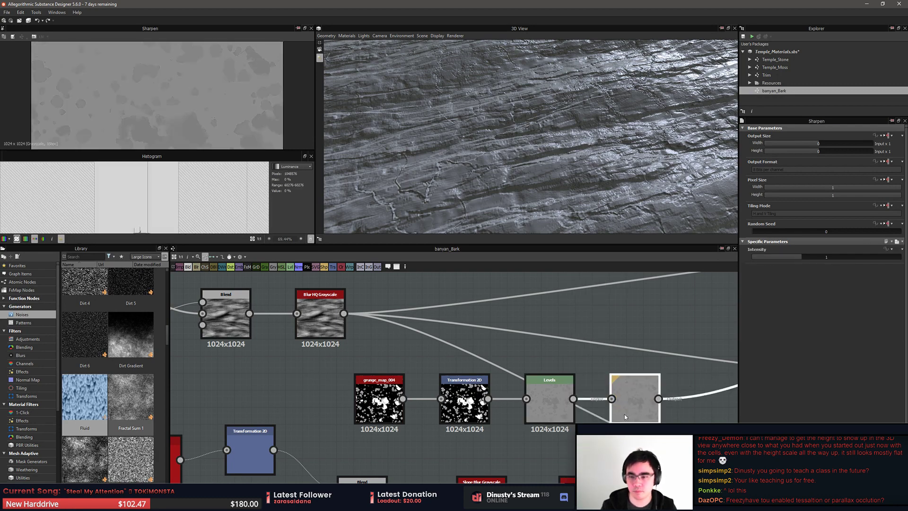
drag(800, 260, 787, 259)
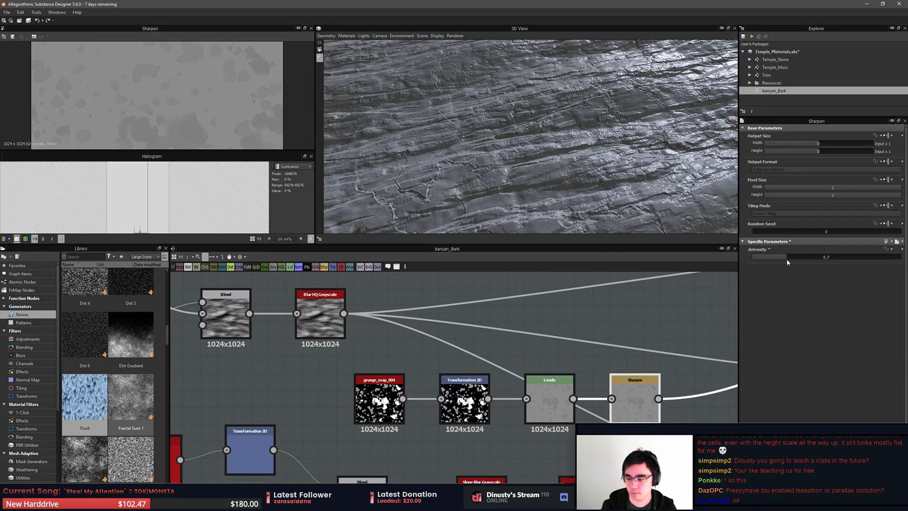
drag(787, 259, 785, 259)
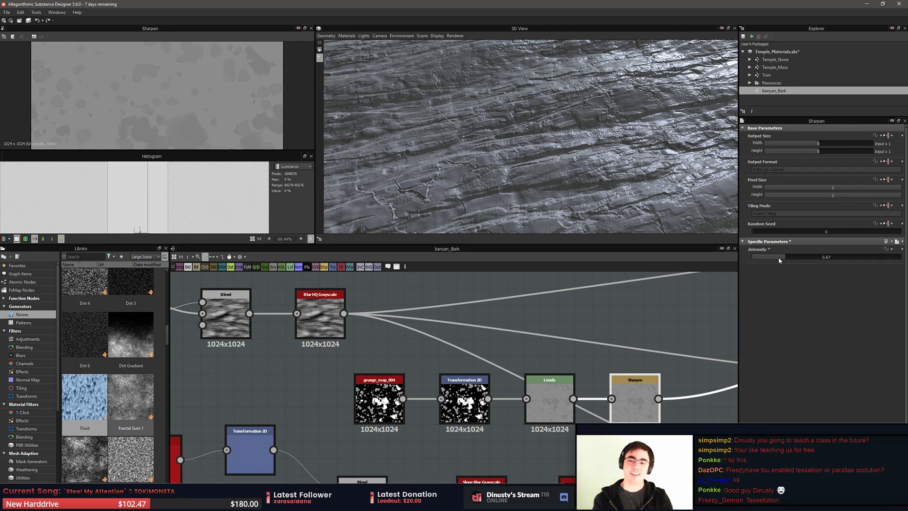
drag(784, 259, 762, 258)
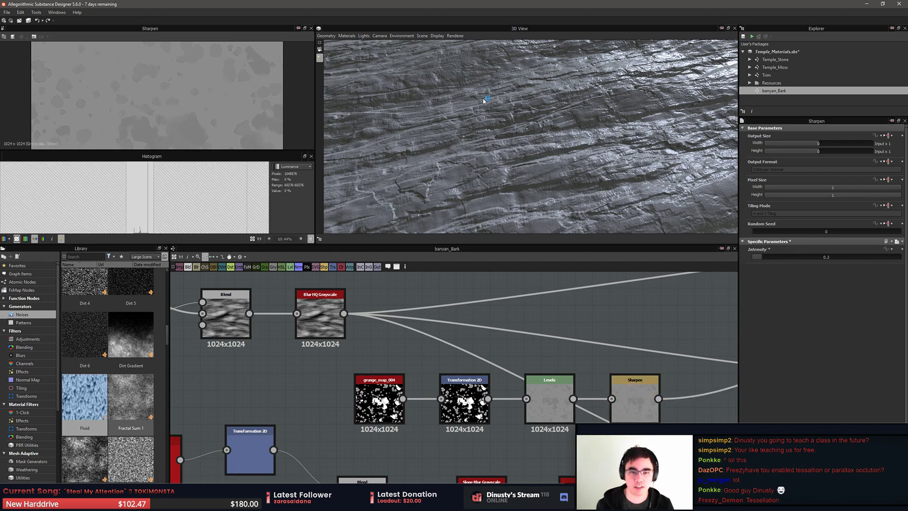
mouse_move(565, 157)
mouse_down()
mouse_move(556, 152)
mouse_move(604, 184)
mouse_move(547, 184)
mouse_move(566, 179)
mouse_move(549, 178)
mouse_move(532, 143)
mouse_move(504, 162)
mouse_move(590, 169)
mouse_move(582, 161)
mouse_move(563, 167)
mouse_up()
click(645, 397)
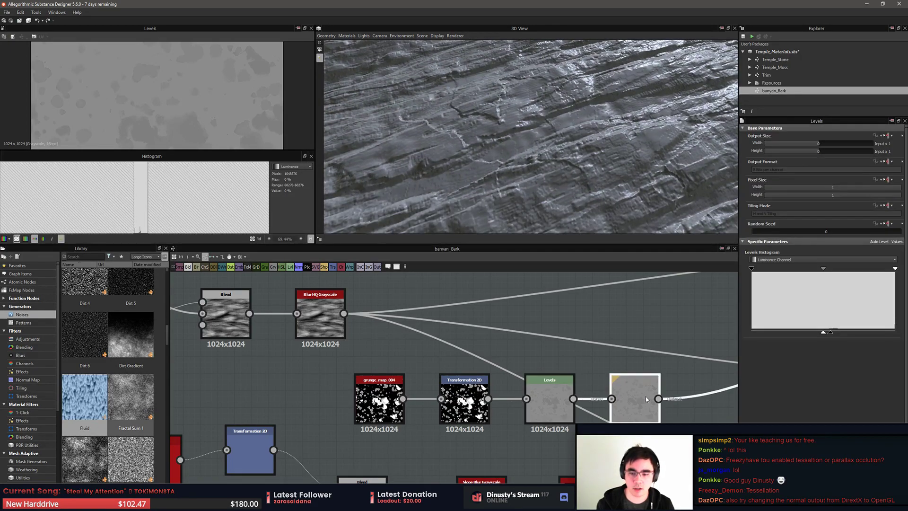
Examine the sharpened bark surface in the 3D view and preview the final overlay Blend node
scroll(565, 358, down, 5)
scroll(565, 358, up, 3)
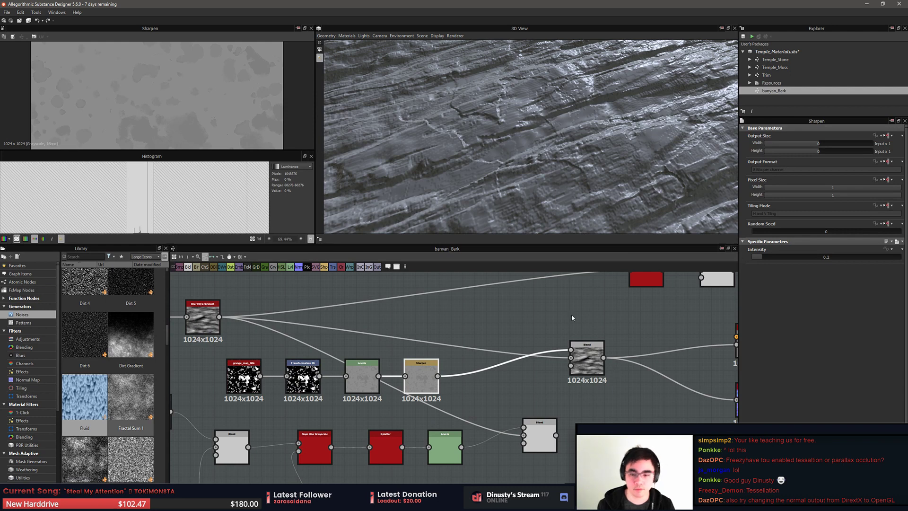
middle_drag(631, 344, 622, 346)
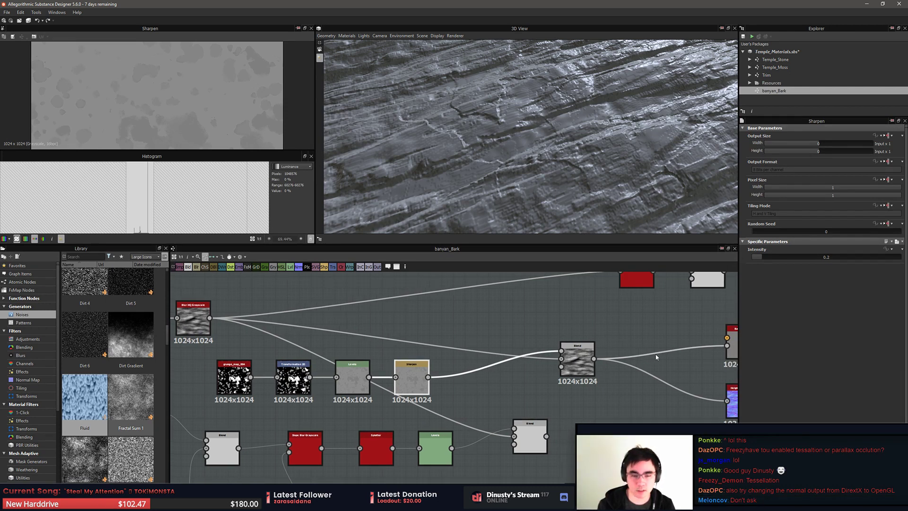
middle_drag(631, 349, 555, 349)
middle_drag(415, 364, 513, 372)
middle_drag(678, 359, 545, 342)
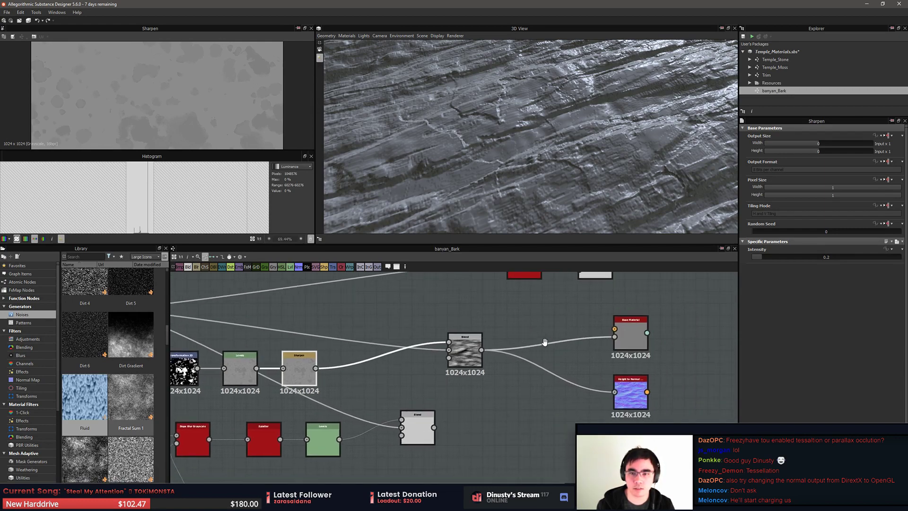
drag(514, 113, 502, 131)
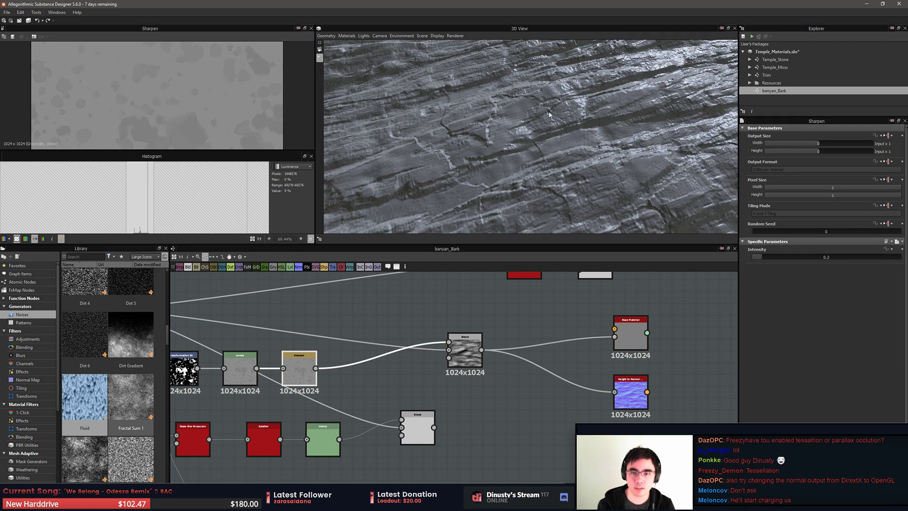
drag(595, 140, 583, 164)
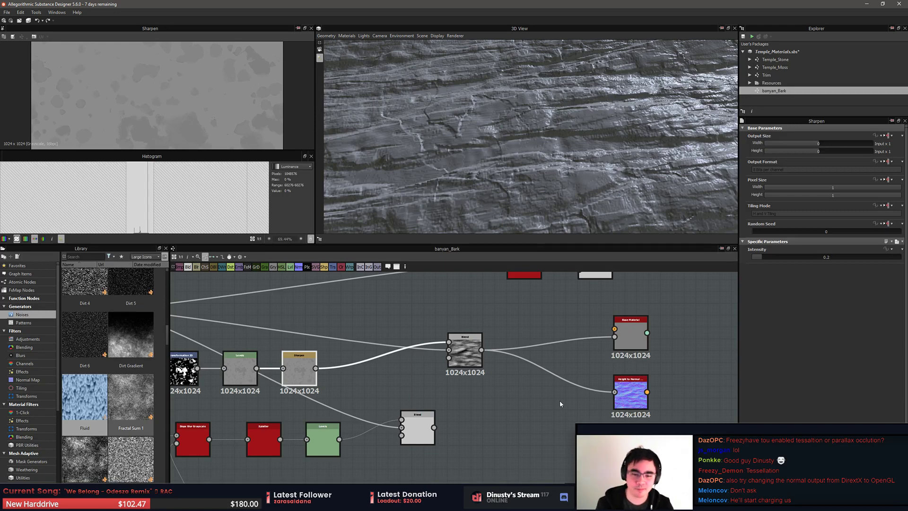
middle_drag(560, 401, 610, 398)
click(277, 371)
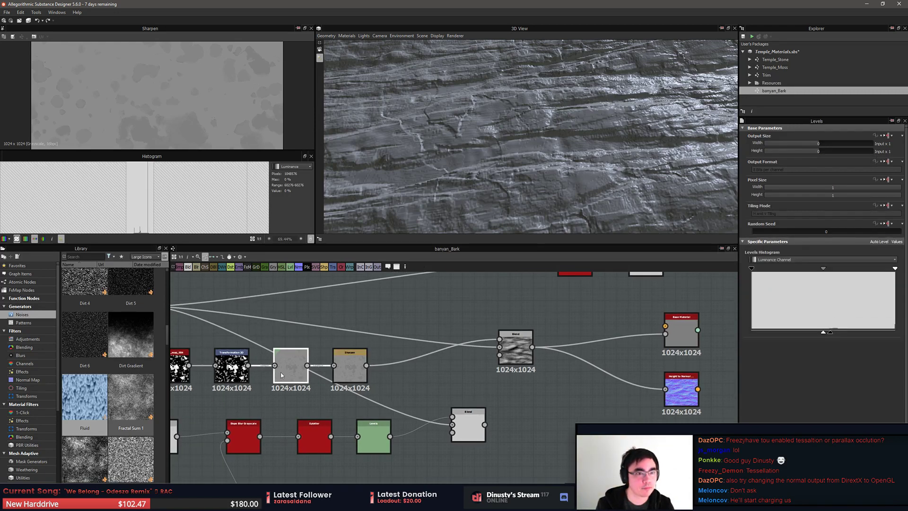
click(350, 366)
double_click(523, 363)
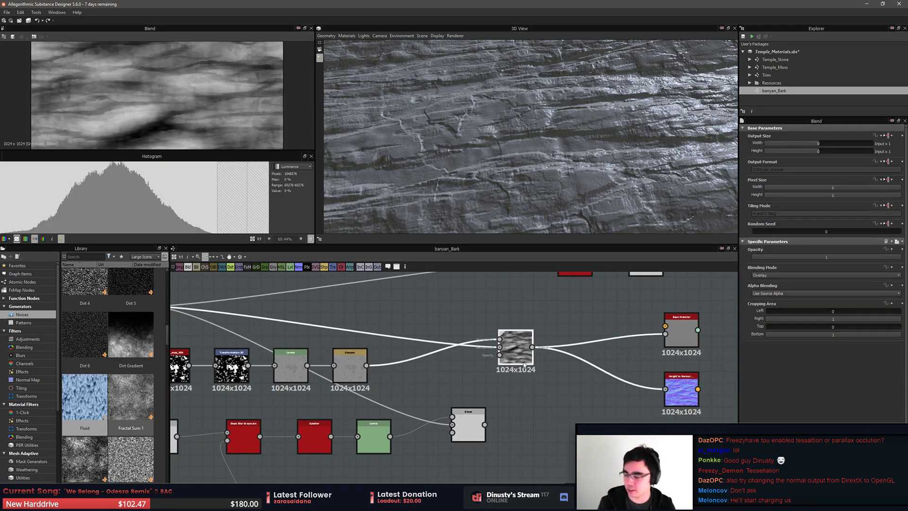
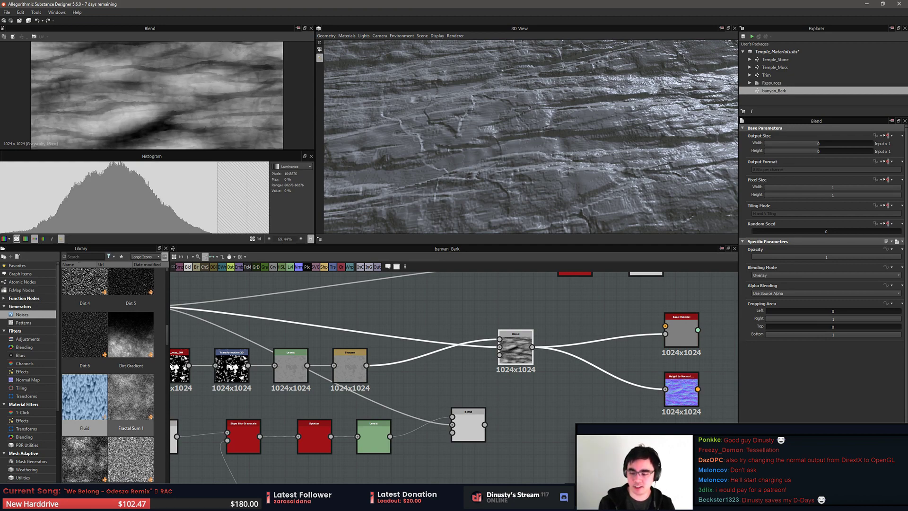
Inspect the bark from several angles and compare it with the circled trunk details in the Photoshop reference
middle_drag(578, 403, 566, 404)
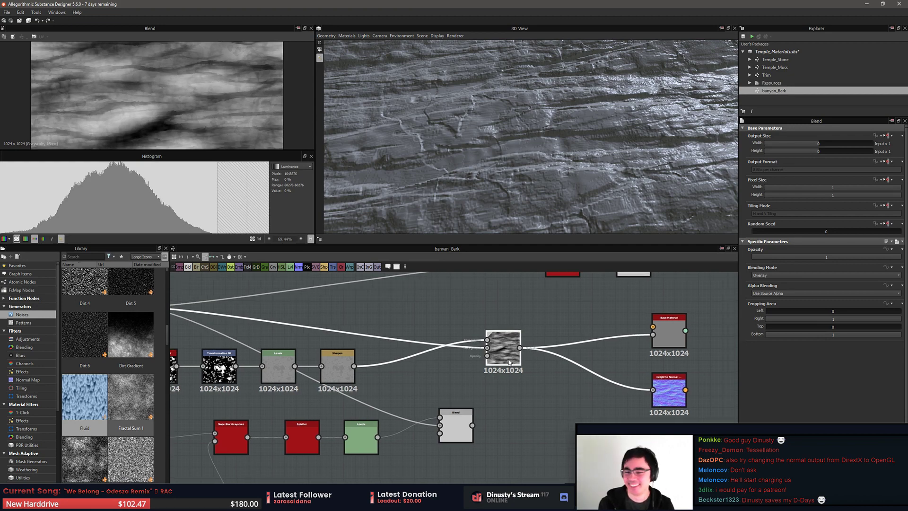
drag(545, 112, 576, 165)
key(l)
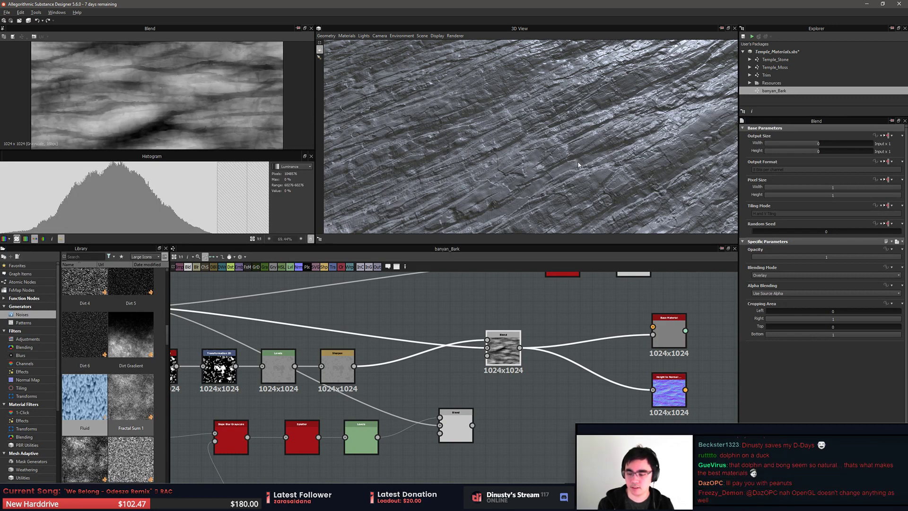
drag(578, 165, 576, 165)
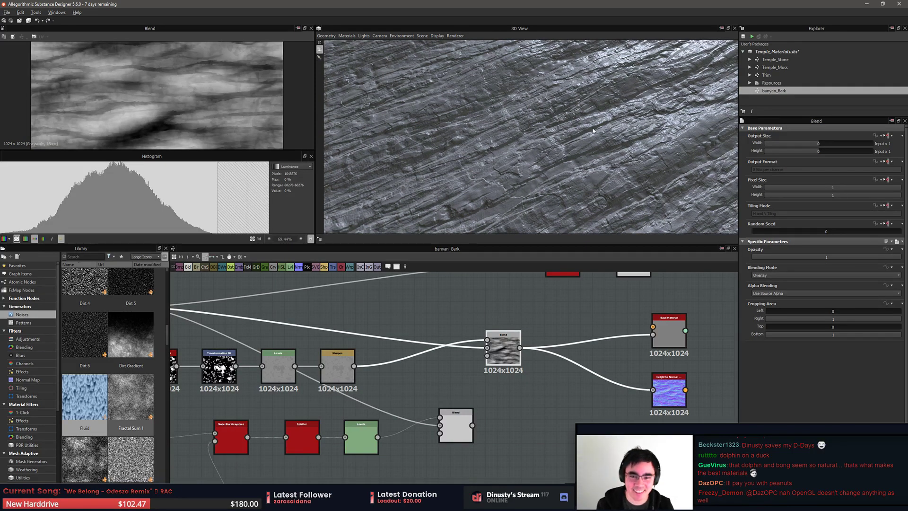
drag(593, 131, 508, 132)
middle_drag(422, 366, 495, 365)
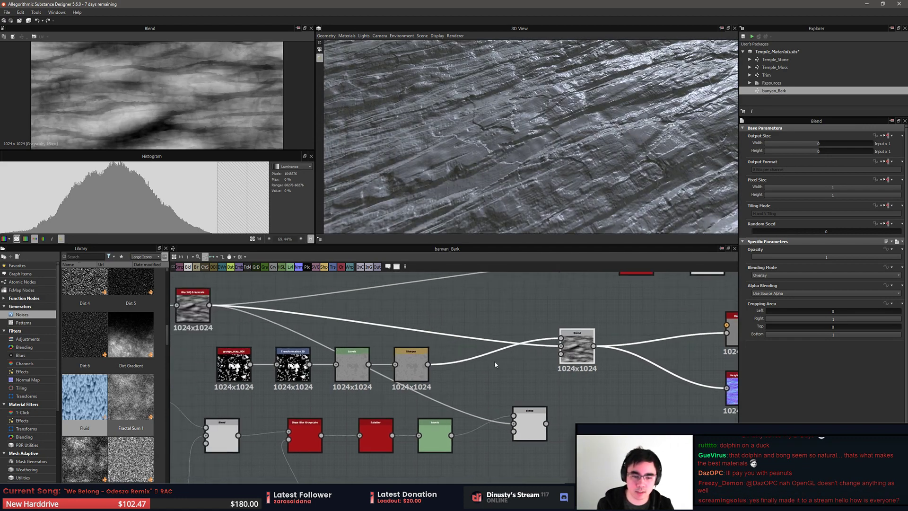
scroll(449, 363, up, 1)
key(alt+Tab)
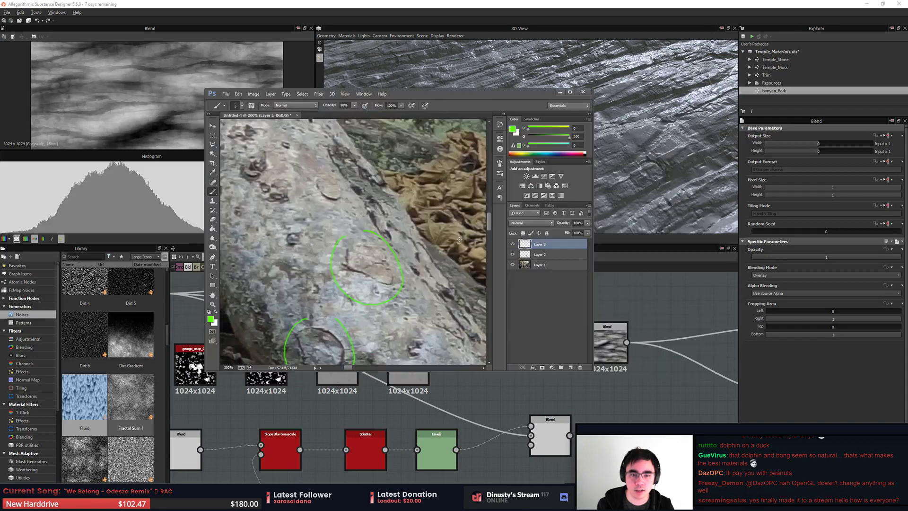
drag(344, 218, 398, 237)
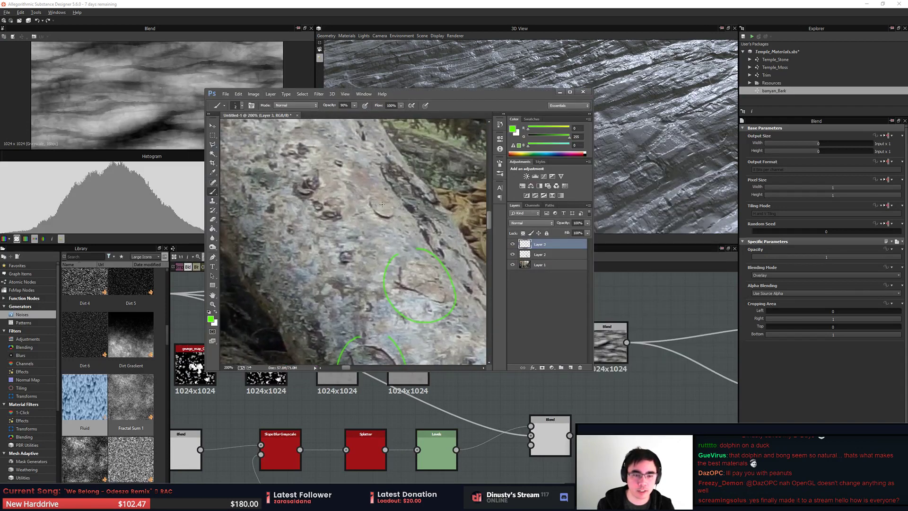
click(664, 299)
click(607, 341)
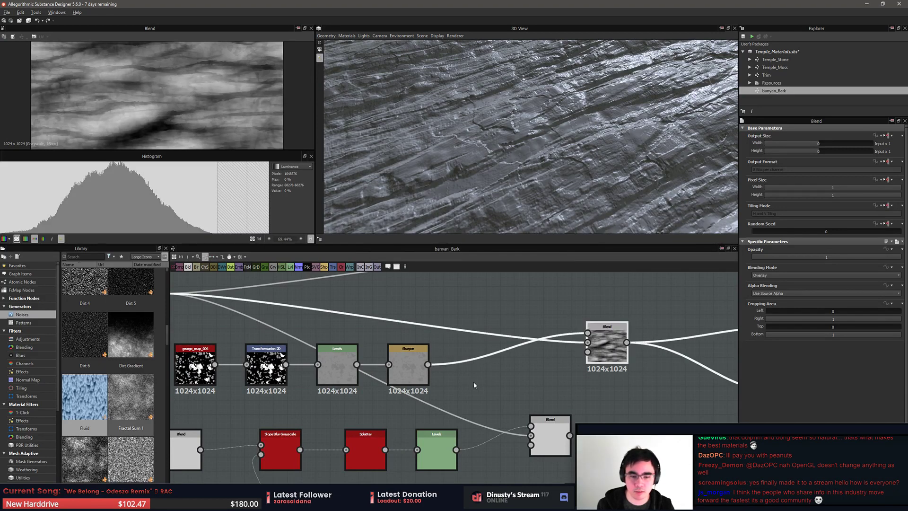
Move the grunge Levels node's white output handle past the black one to flip the patches, and check the bark plane
middle_drag(316, 383, 392, 377)
click(399, 372)
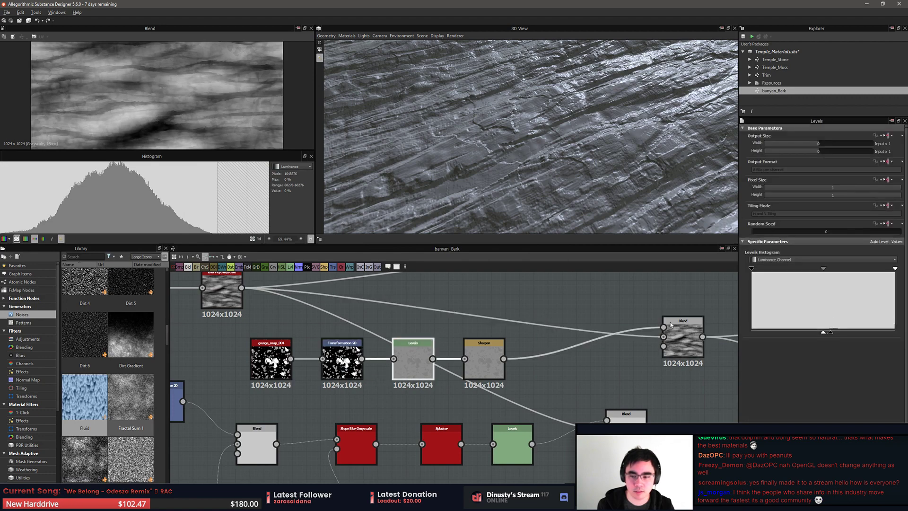
drag(824, 334, 834, 335)
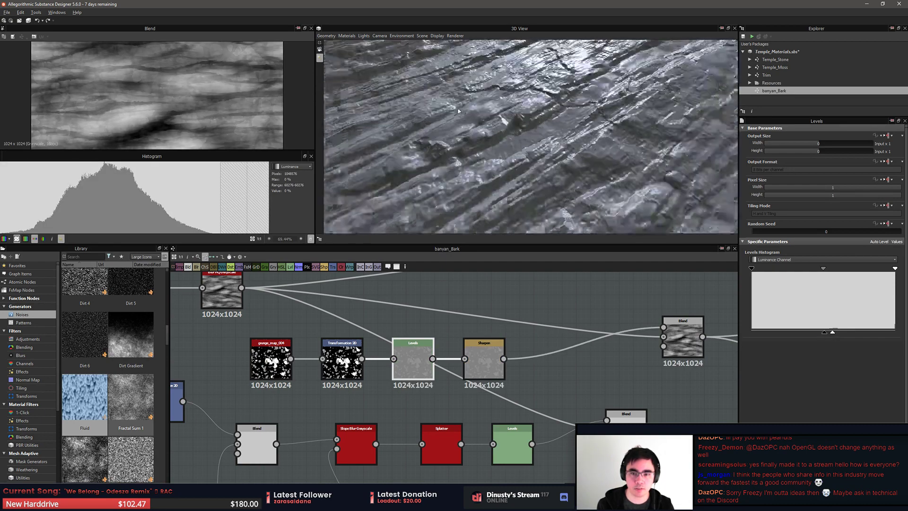
scroll(597, 189, down, 4)
drag(584, 142, 584, 169)
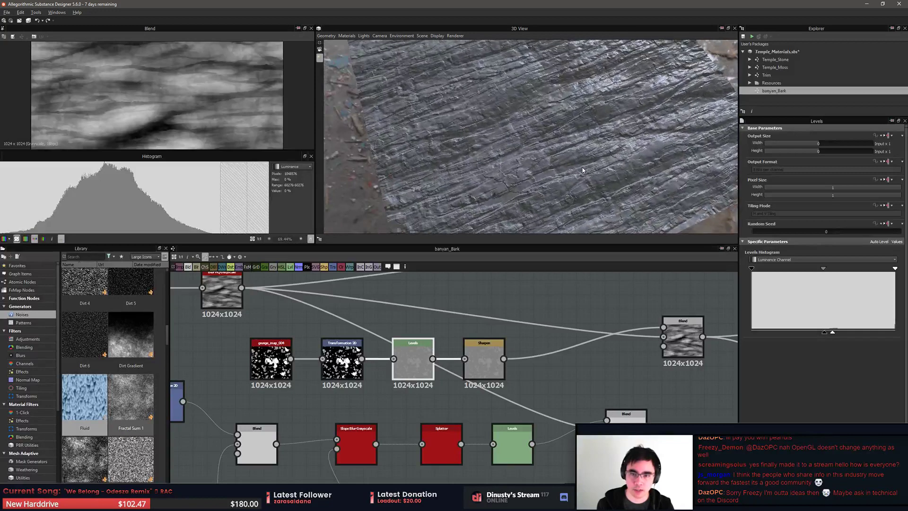
drag(638, 198, 610, 193)
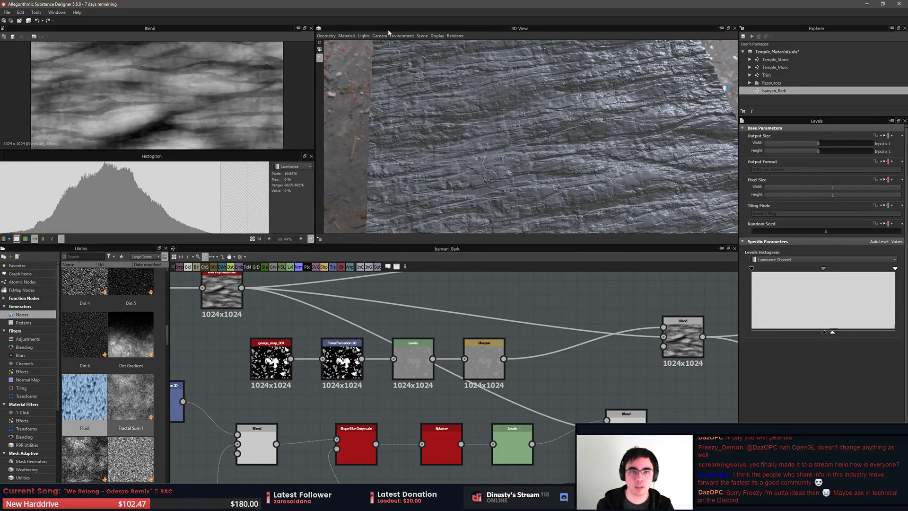
Set the tiling of the 3D view's default material to 2 and check the repeated bark
click(347, 37)
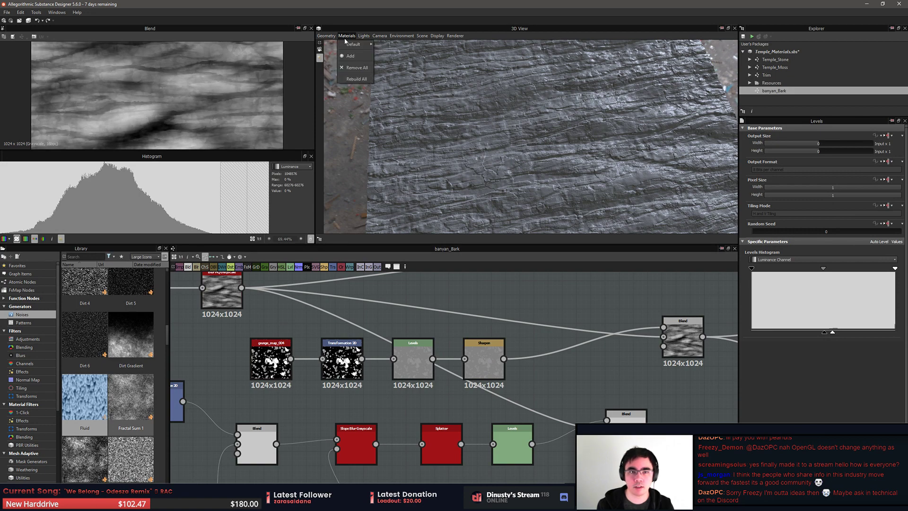
click(391, 46)
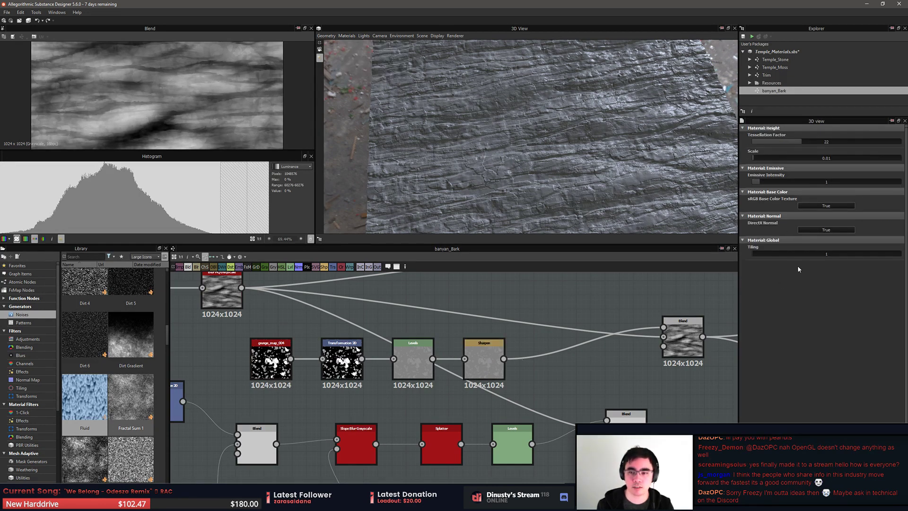
drag(757, 253, 759, 255)
drag(578, 134, 518, 152)
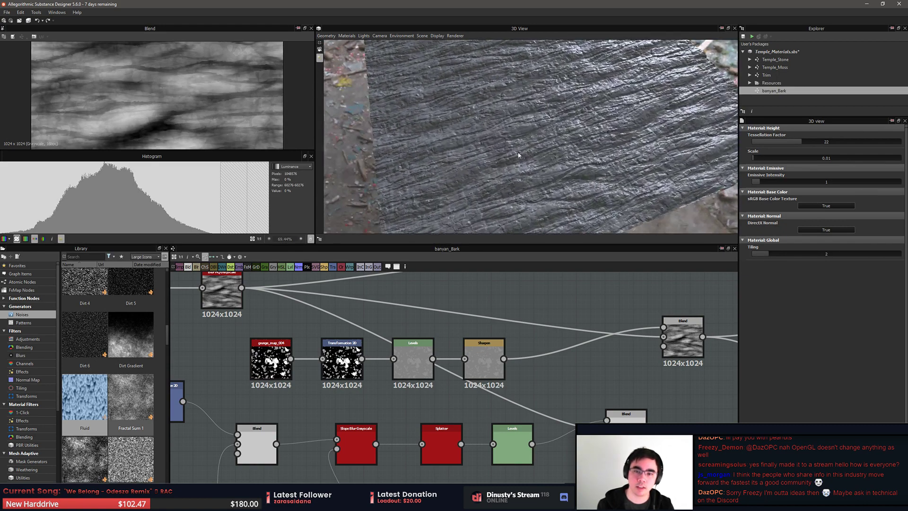
Delete the Transformation 2D node between grunge_map_004 and Levels, and check the bark surface up close in the 3D view
click(414, 362)
click(350, 376)
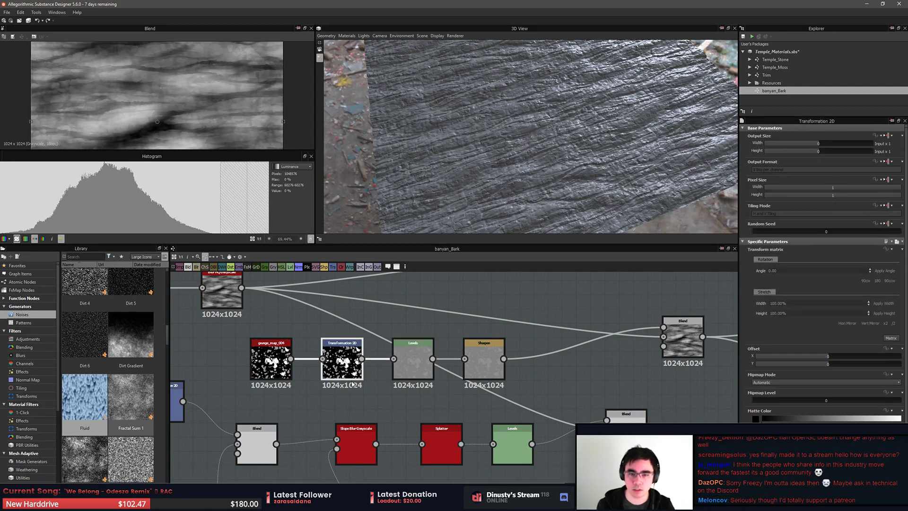
key(Delete)
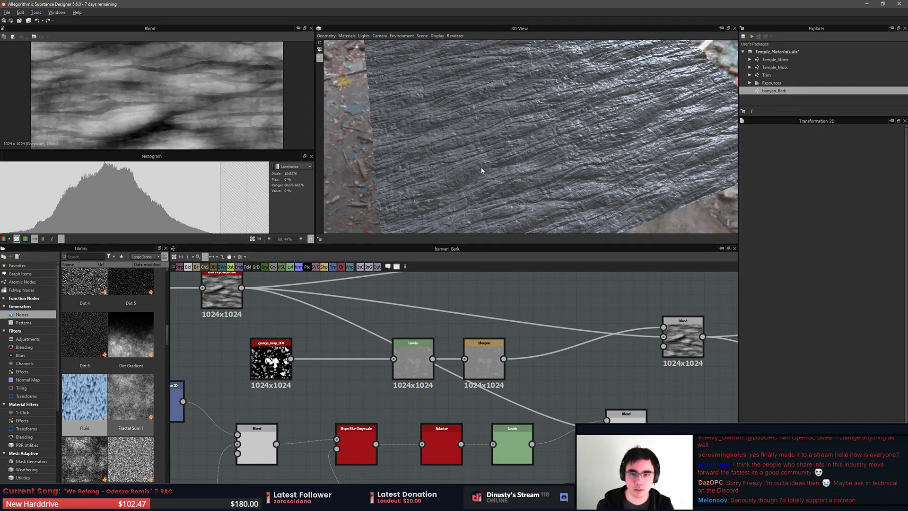
drag(482, 169, 496, 142)
right_drag(496, 142, 629, 3)
mouse_move(497, 147)
mouse_down()
mouse_move(567, 118)
mouse_move(606, 87)
mouse_move(581, 144)
mouse_move(584, 125)
mouse_up()
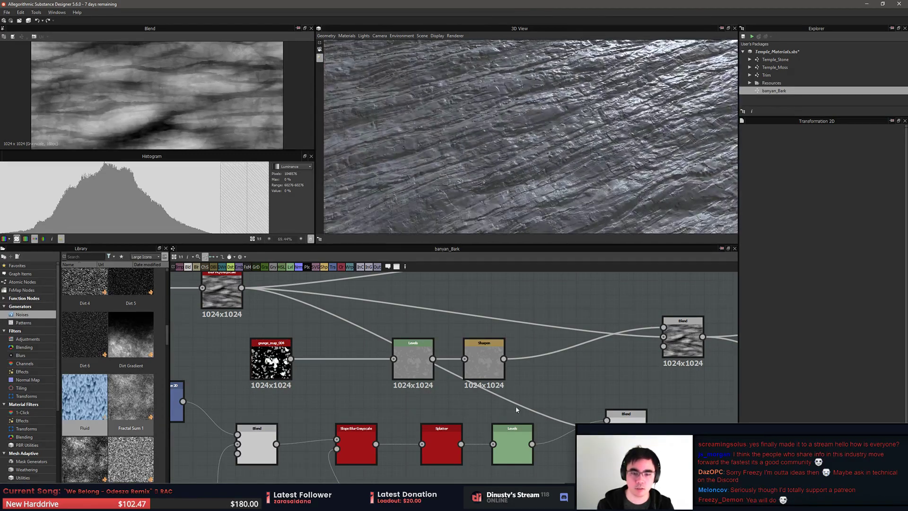
Set the tiling of the 3D view's default material to 1 and enlarge the 3D view to inspect the whole plane
click(347, 35)
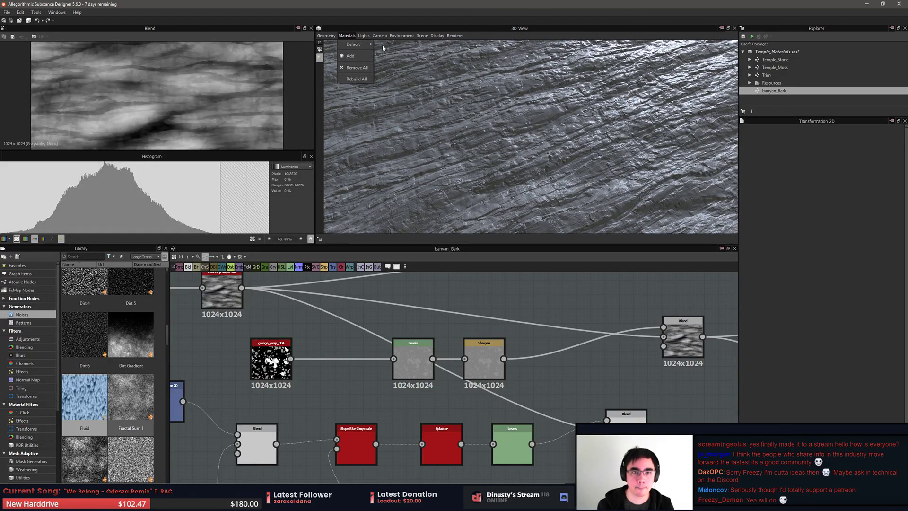
click(399, 53)
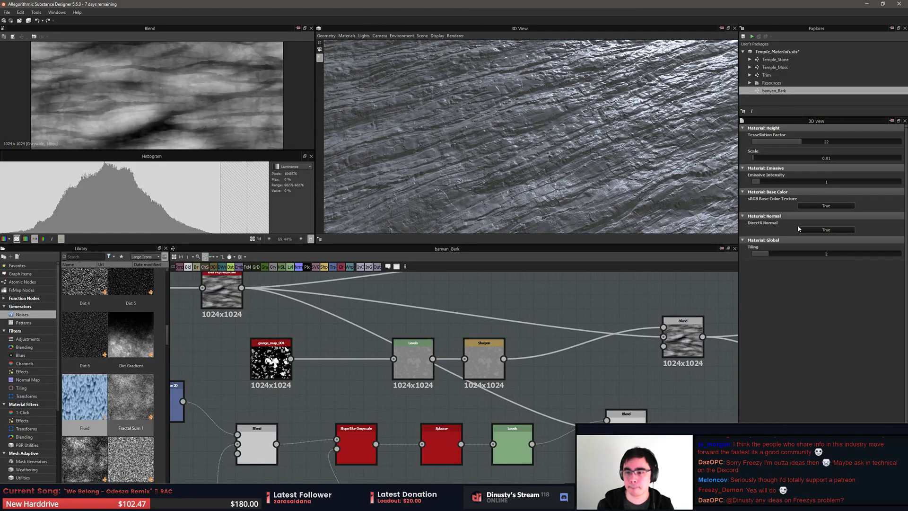
click(782, 255)
text(1)
key(Return)
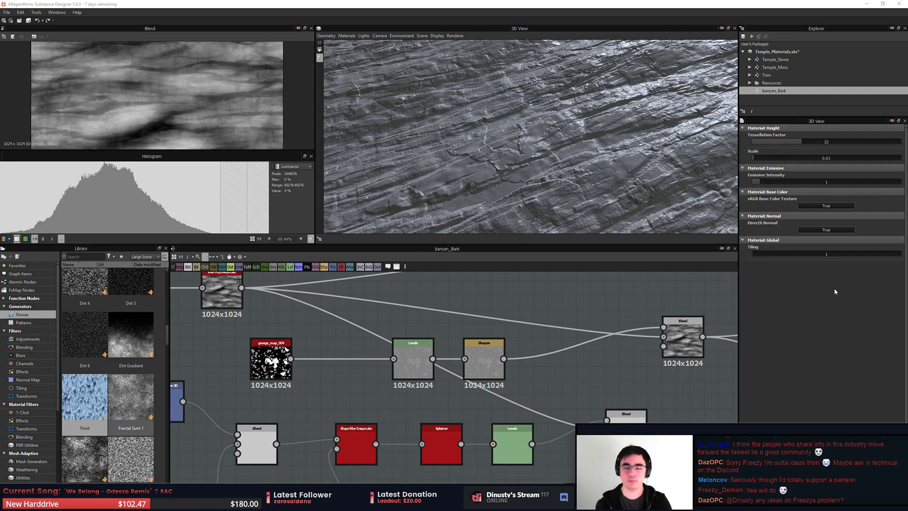
drag(563, 166, 558, 191)
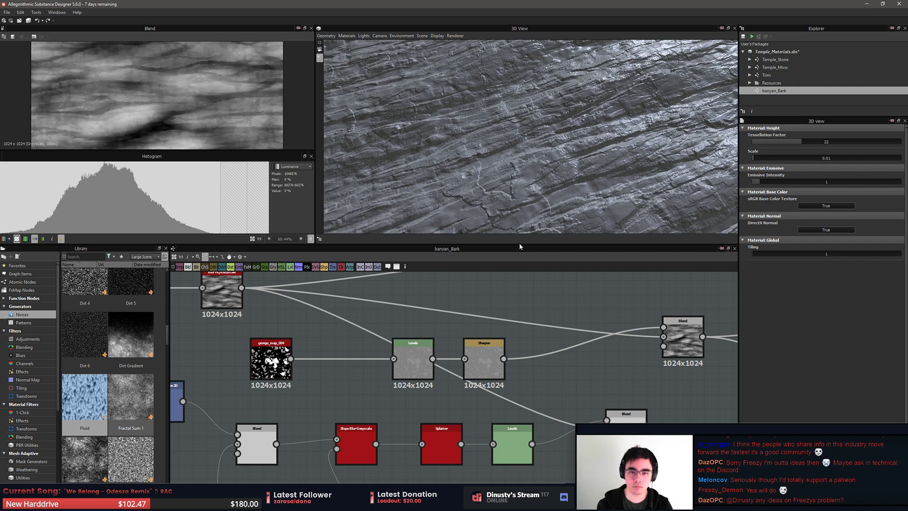
drag(519, 248, 520, 314)
mouse_move(525, 279)
mouse_down()
mouse_move(535, 258)
mouse_move(522, 257)
mouse_move(522, 271)
mouse_move(502, 173)
mouse_move(543, 166)
mouse_move(523, 318)
mouse_move(544, 221)
mouse_move(615, 235)
mouse_up()
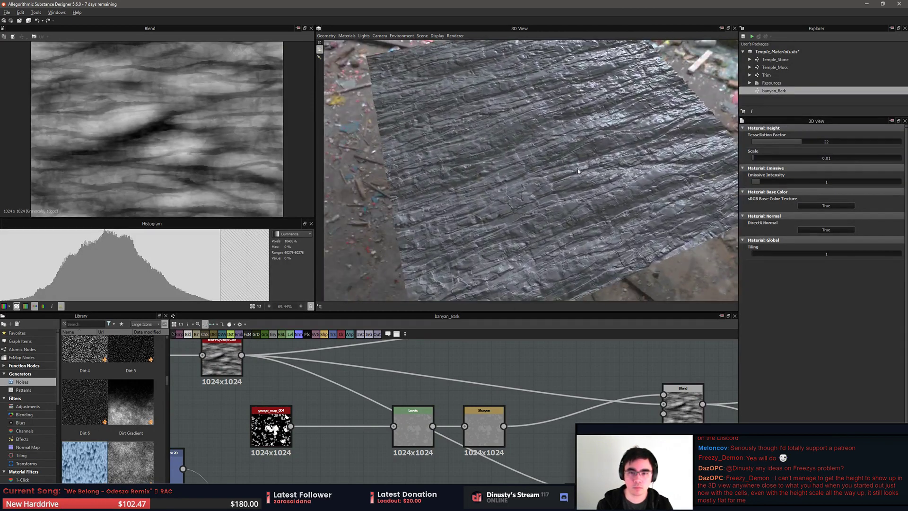
Set the intensity of the Blur HQ Grayscale node after the Transformation 2D blend to 14.32
scroll(590, 394, down, 3)
scroll(611, 388, down, 2)
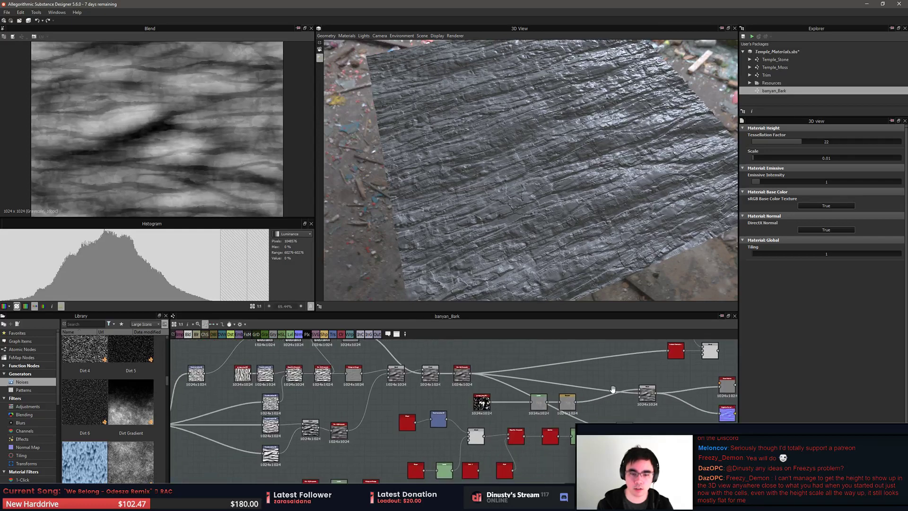
scroll(466, 459, up, 1)
scroll(395, 405, up, 3)
middle_drag(288, 452, 427, 448)
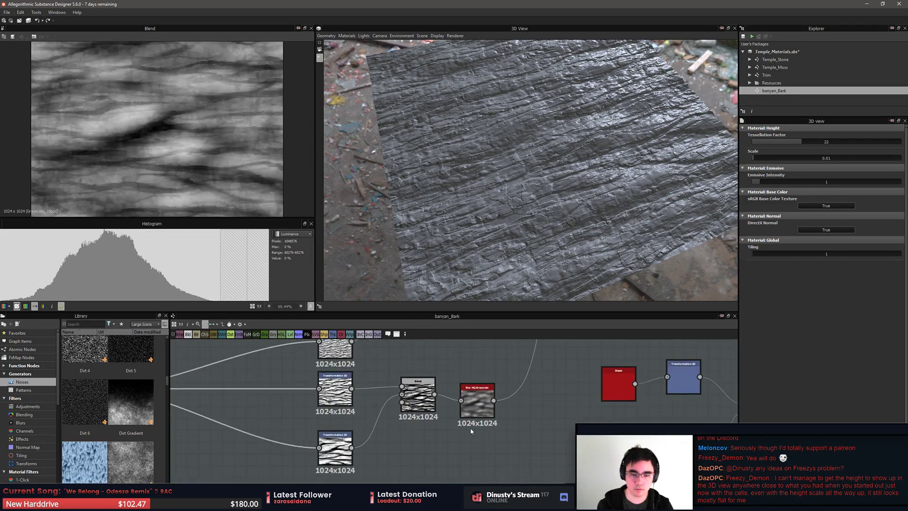
click(475, 402)
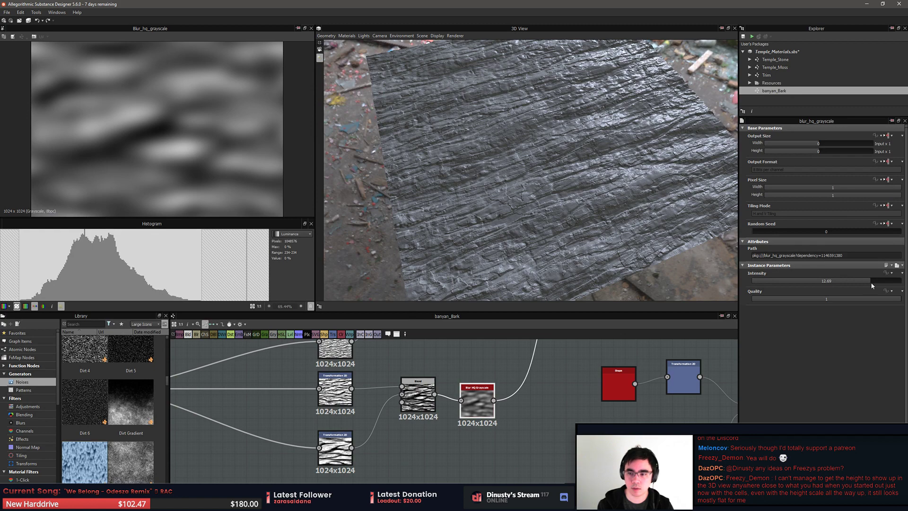
drag(872, 284, 885, 284)
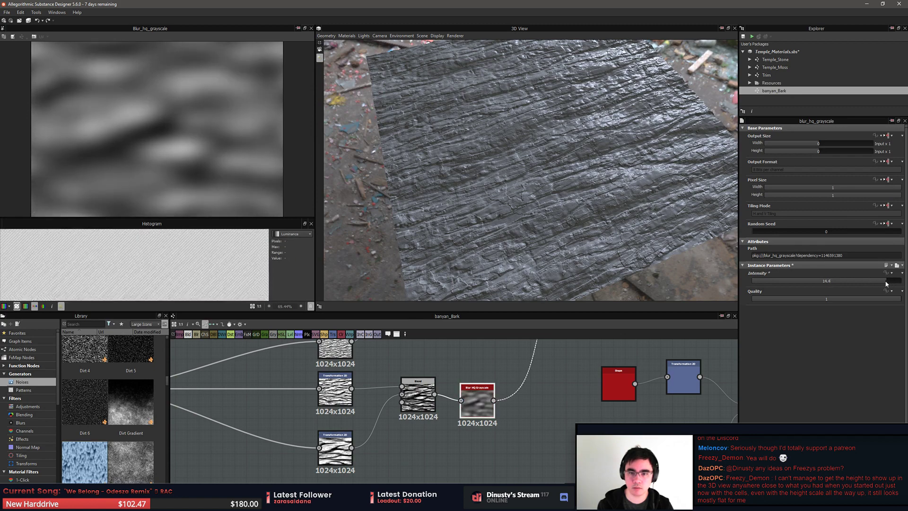
scroll(540, 430, down, 1)
middle_drag(653, 344, 566, 426)
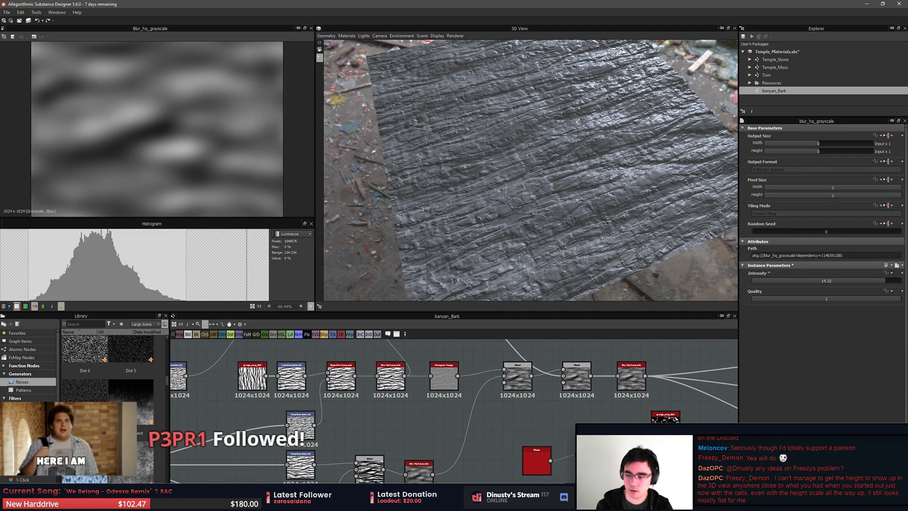
Show the default material's settings and choose Tessellation as its physically_metallic_roughness definition
middle_drag(487, 453, 493, 450)
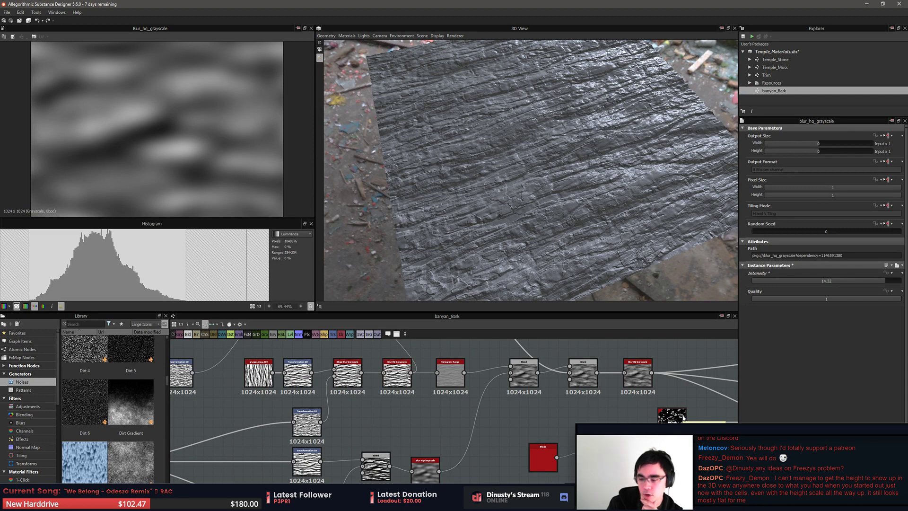
middle_drag(587, 409, 585, 403)
click(348, 37)
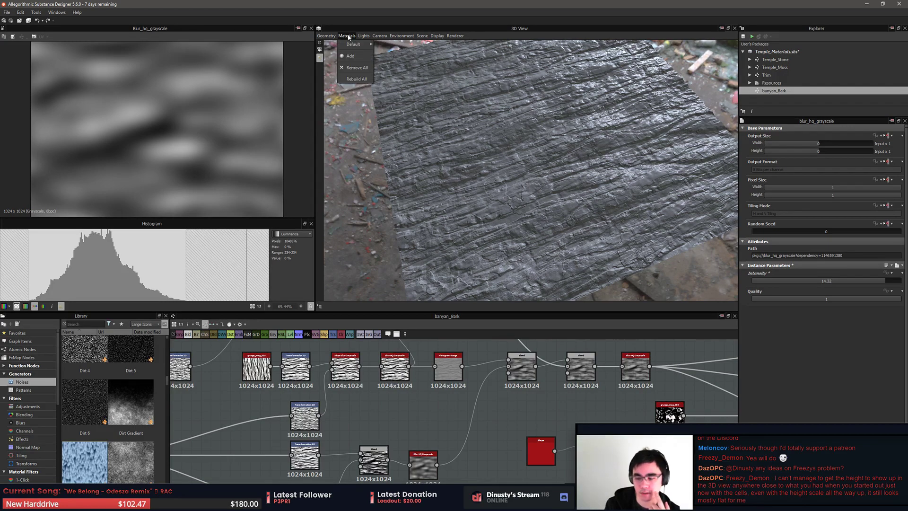
mouse_move(358, 46)
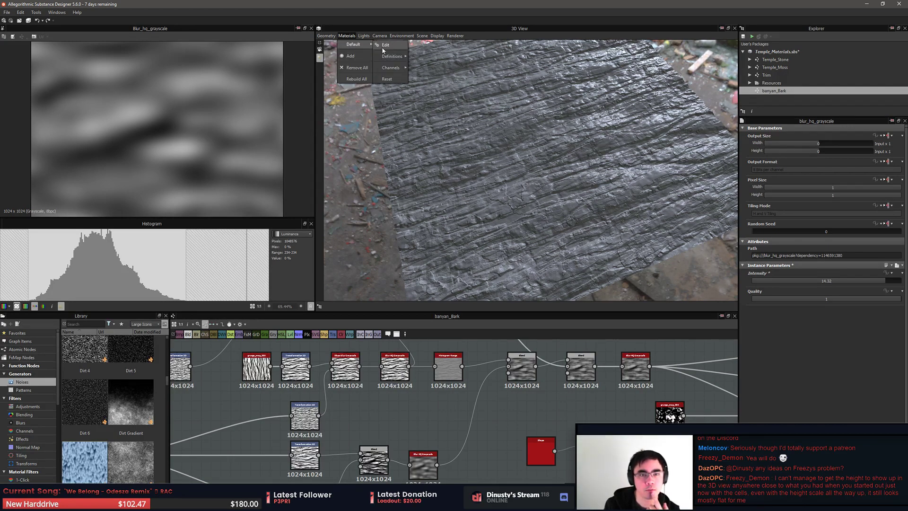
click(385, 45)
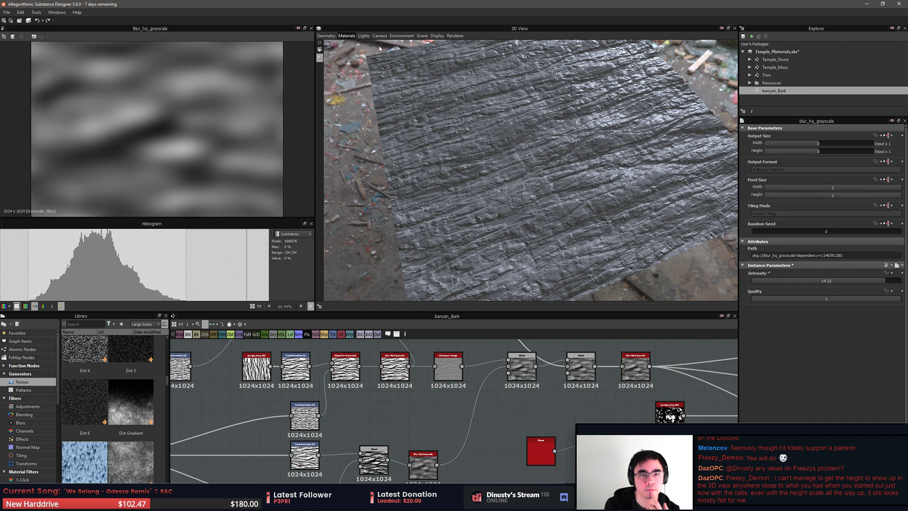
click(346, 36)
mouse_move(362, 45)
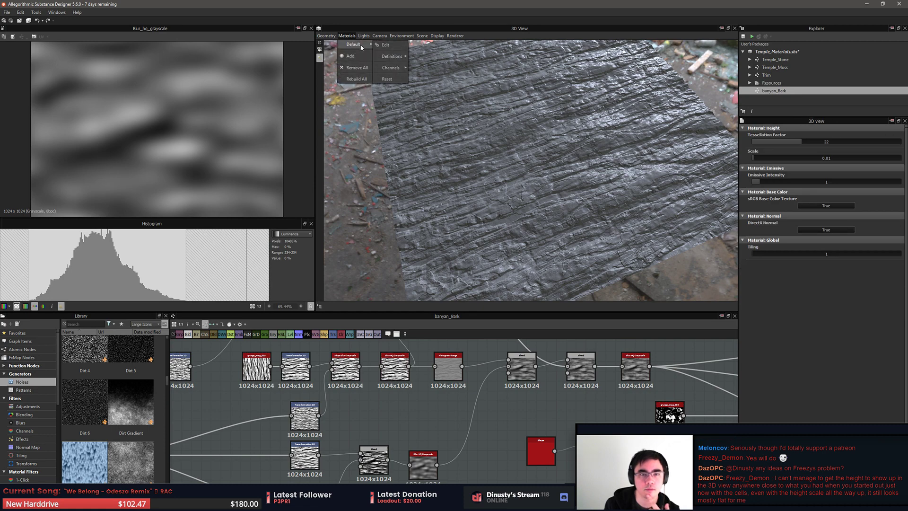
mouse_move(395, 57)
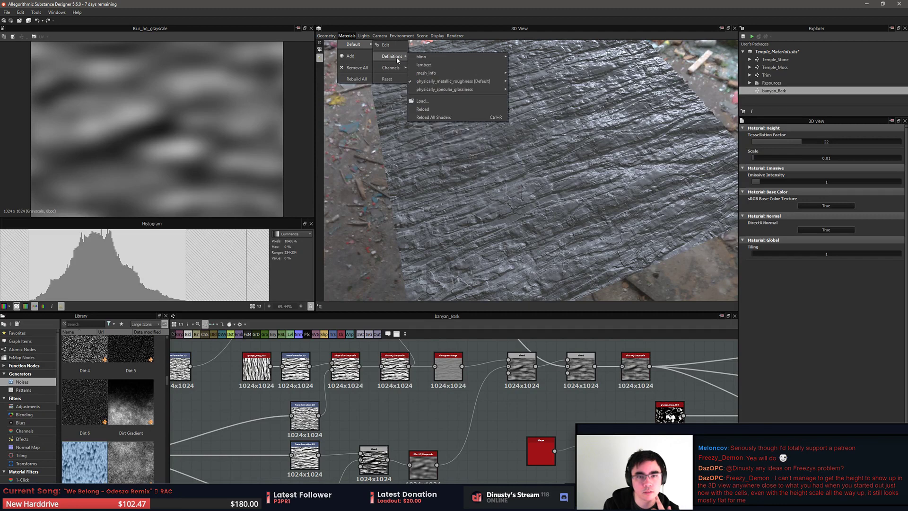
mouse_move(444, 85)
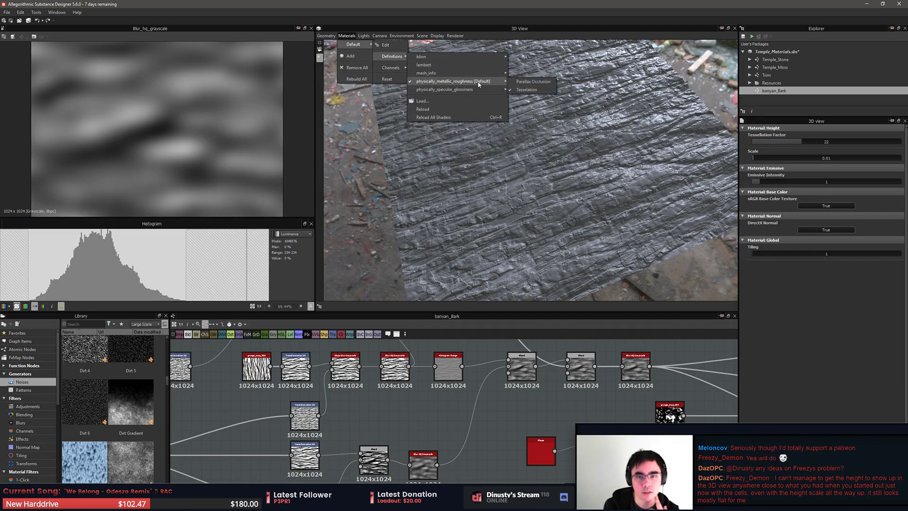
click(540, 90)
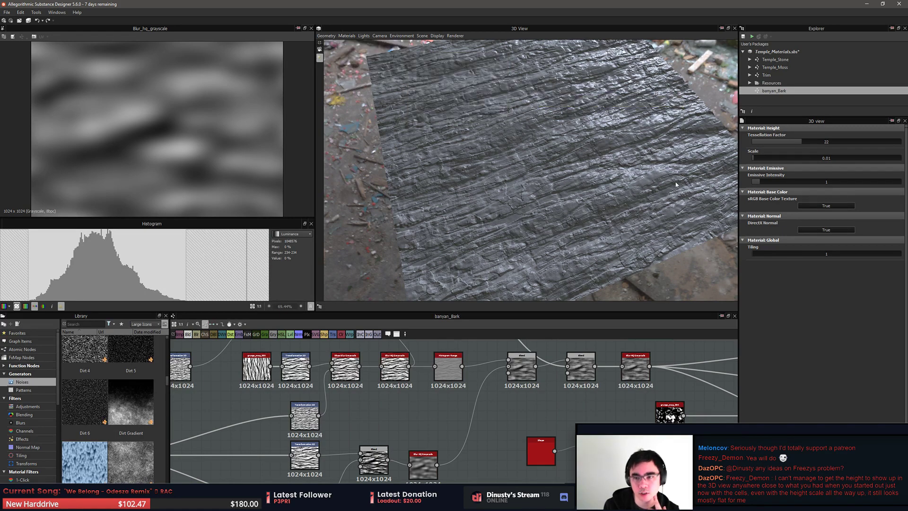
Set the default material's Tessellation Factor to 19 and its height Scale to 0.03
mouse_move(355, 45)
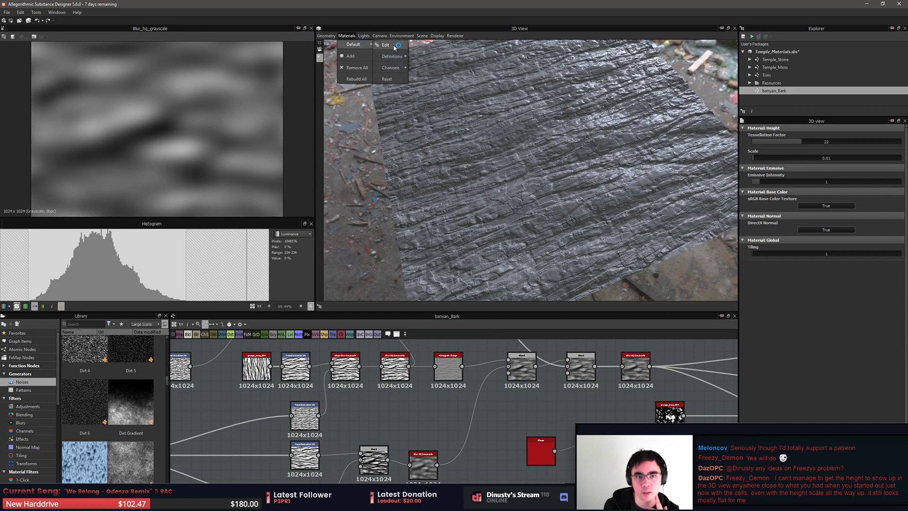
click(390, 46)
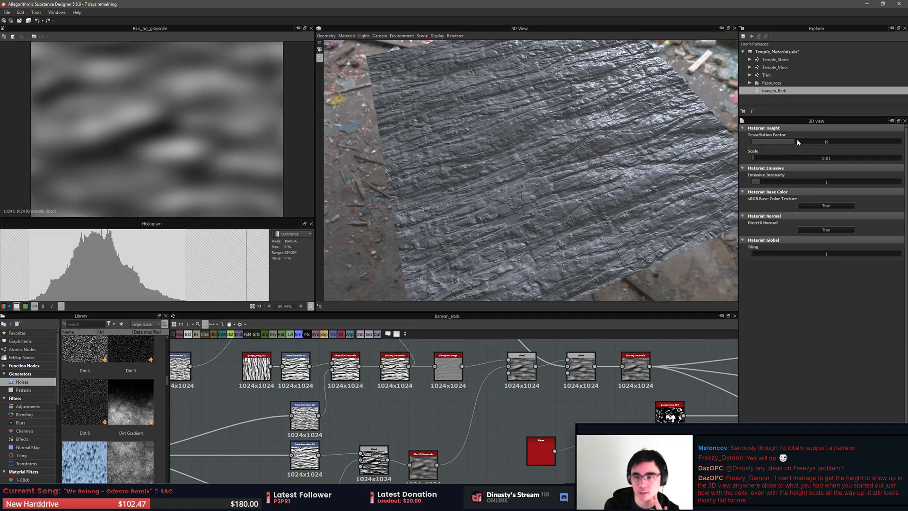
mouse_move(754, 163)
mouse_down()
mouse_move(808, 161)
mouse_move(757, 161)
mouse_up()
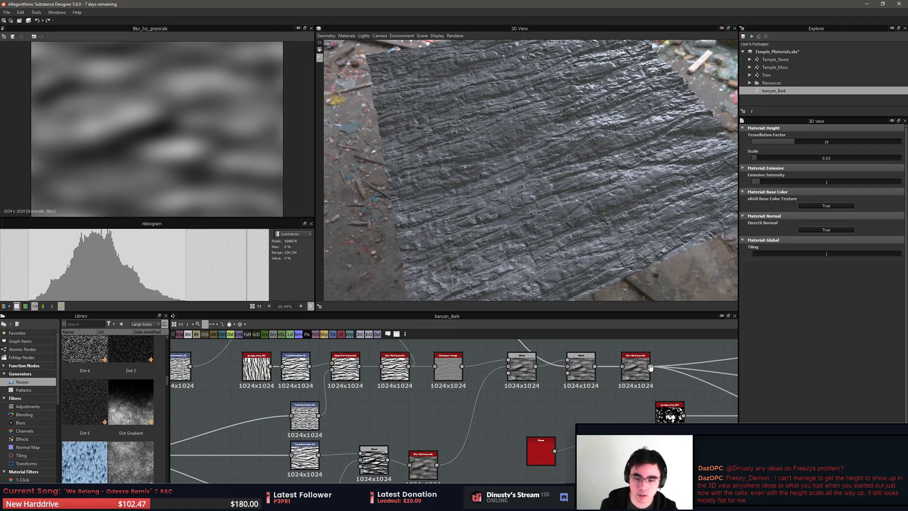
Add a second Base Material node above the final Blend node and enable its user-defined Height map
scroll(527, 377, down, 5)
scroll(514, 381, up, 5)
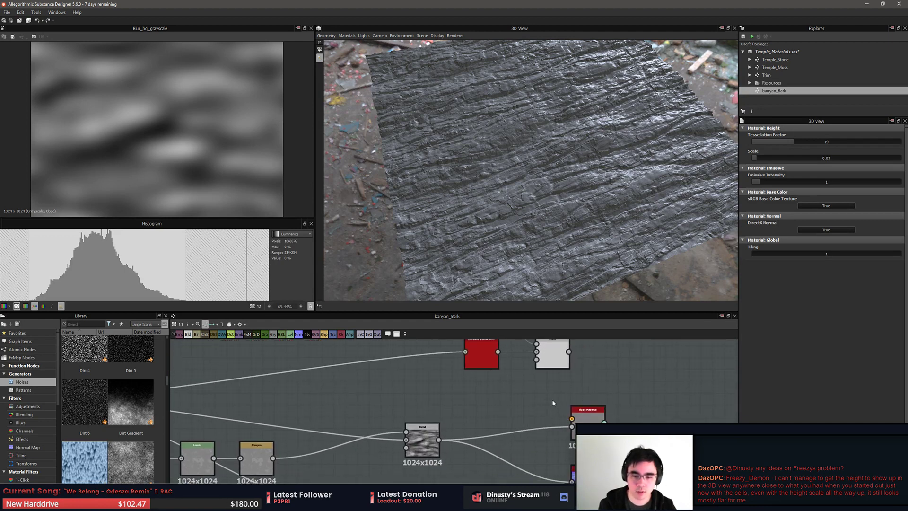
right_click(517, 409)
click(499, 400)
key(space)
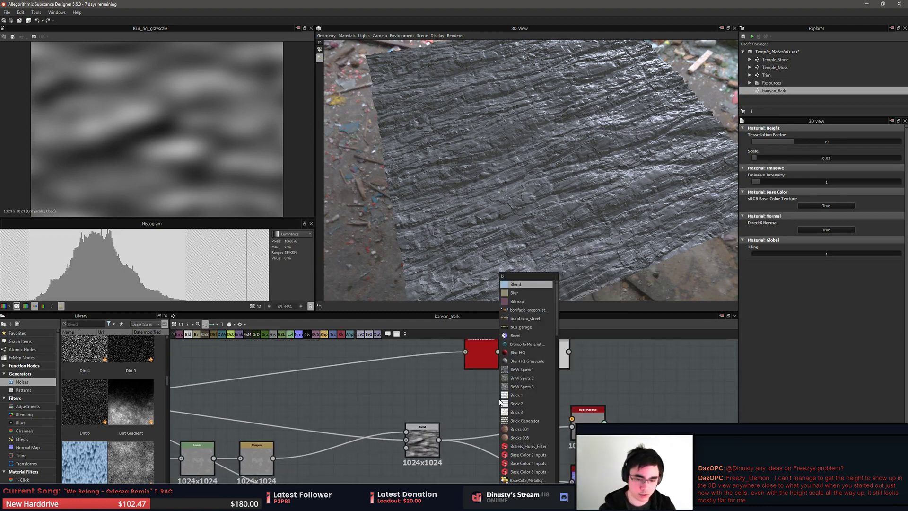
text(base)
key(Down)
key(Down)
key(Down)
key(Down)
key(Down)
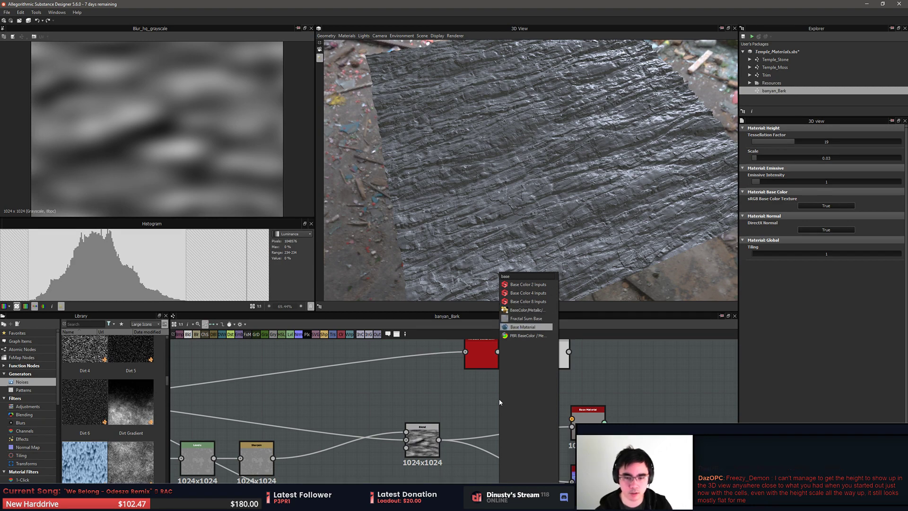
key(Return)
scroll(815, 304, down, 3)
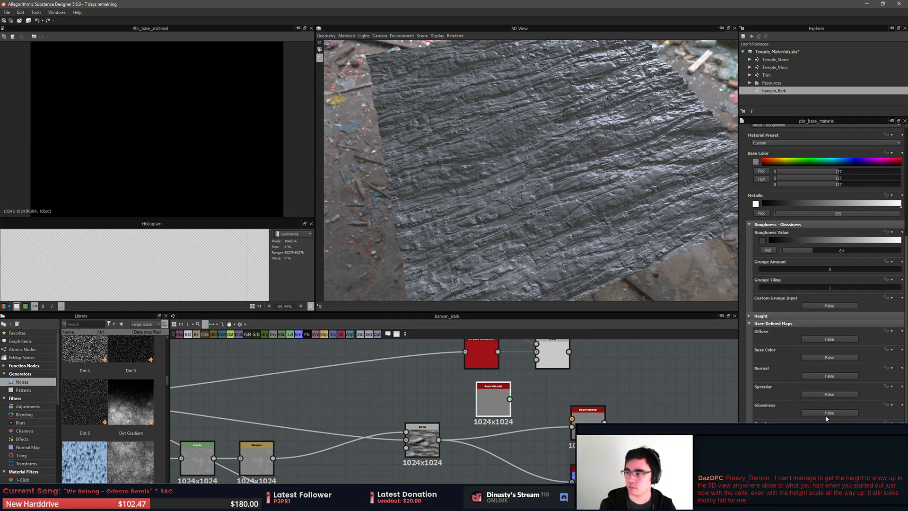
click(830, 468)
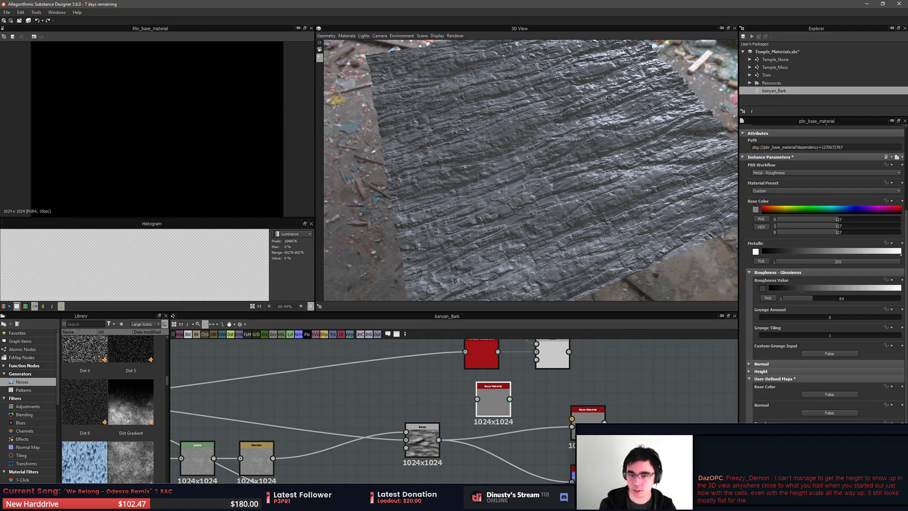
Preview the new Base Material node in the 3D view, and delete the node
scroll(574, 405, down, 1)
middle_drag(575, 405, 617, 399)
drag(541, 402, 463, 378)
middle_drag(463, 378, 325, 386)
scroll(463, 380, up, 3)
scroll(466, 381, up, 1)
scroll(507, 372, down, 1)
double_click(589, 449)
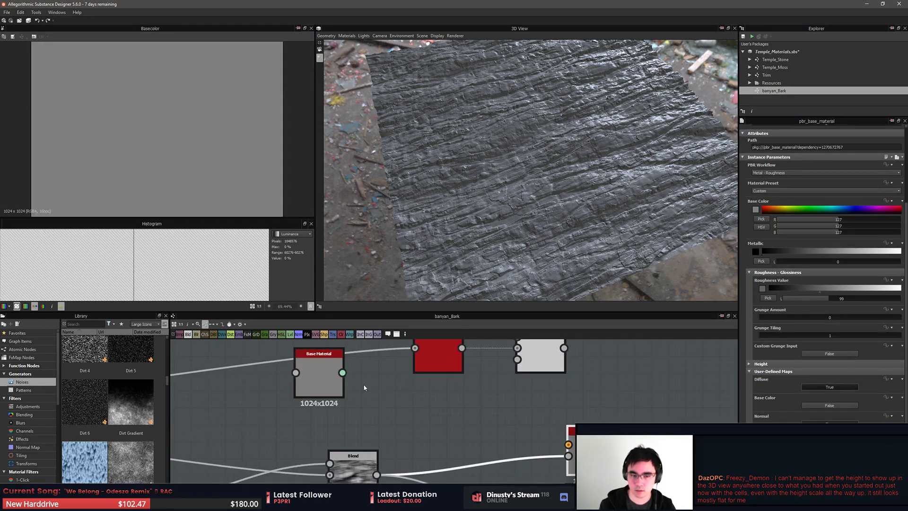
right_drag(324, 375, 452, 213)
drag(540, 253, 501, 198)
drag(323, 379, 494, 415)
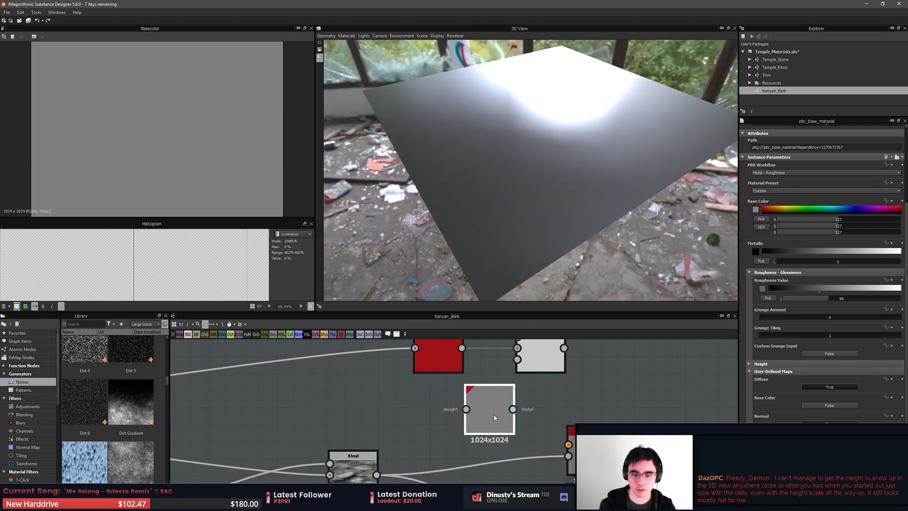
key(Delete)
Set the PBR Workflow of the original Base Material node to Specular - Glossiness
middle_drag(625, 412, 574, 340)
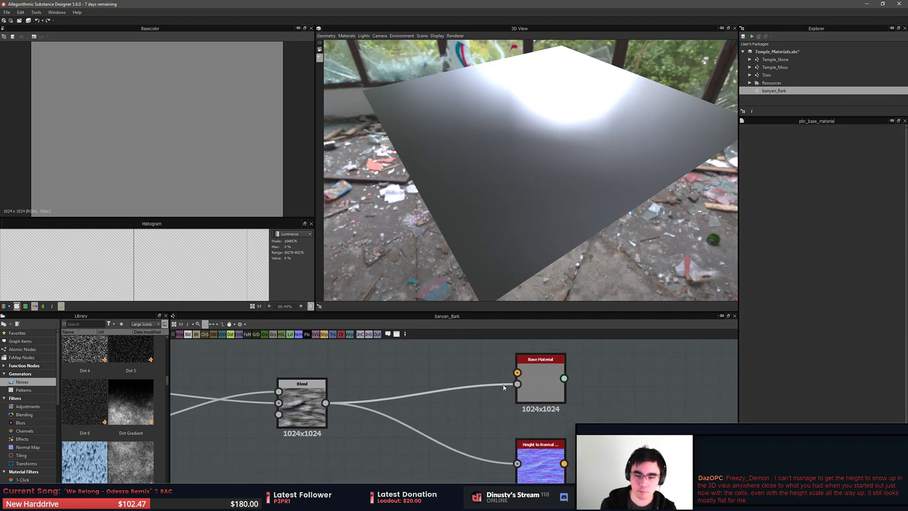
click(526, 386)
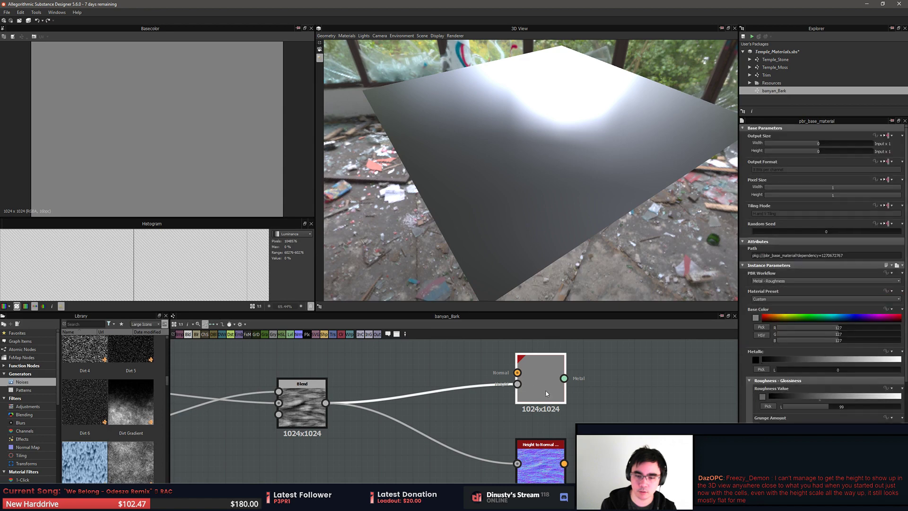
scroll(842, 272, down, 2)
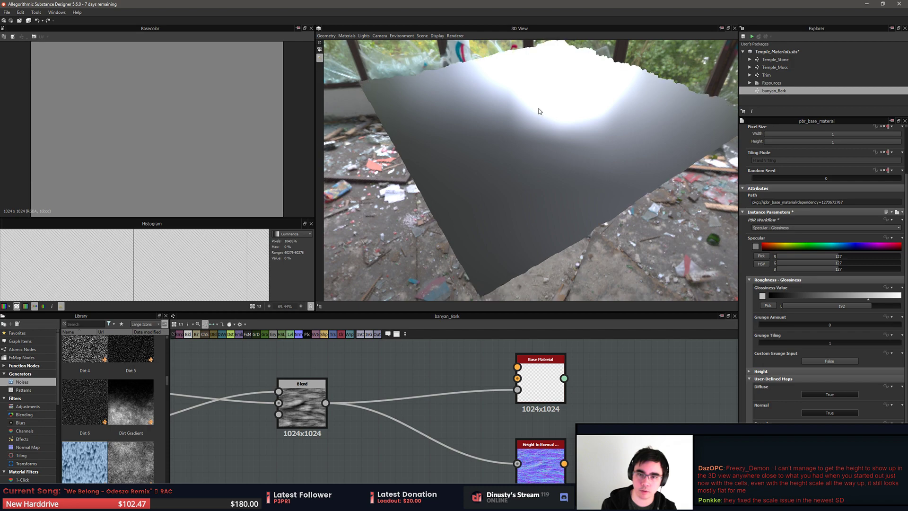
middle_drag(433, 399, 461, 398)
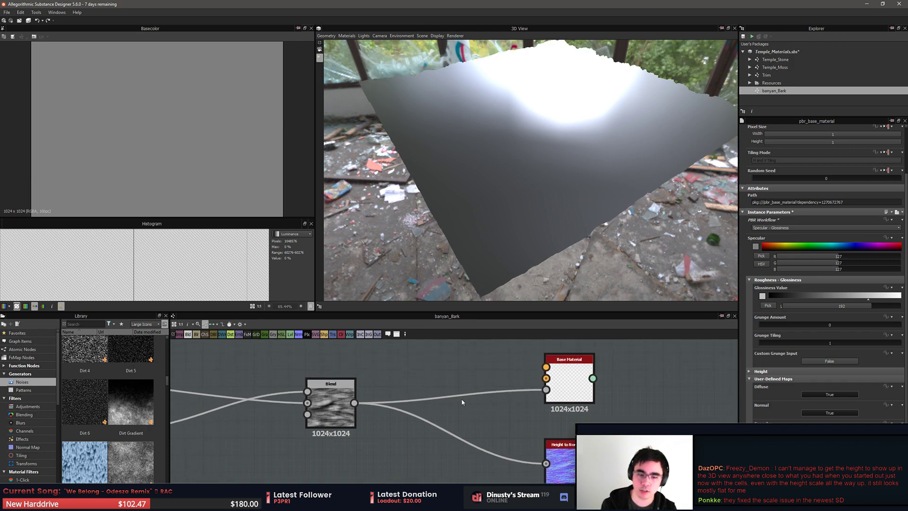
Enlarge the graph area and show the Height to Normal World Units node's output as the normal map in the 3D view
drag(545, 221, 564, 214)
click(573, 460)
middle_drag(637, 419, 631, 354)
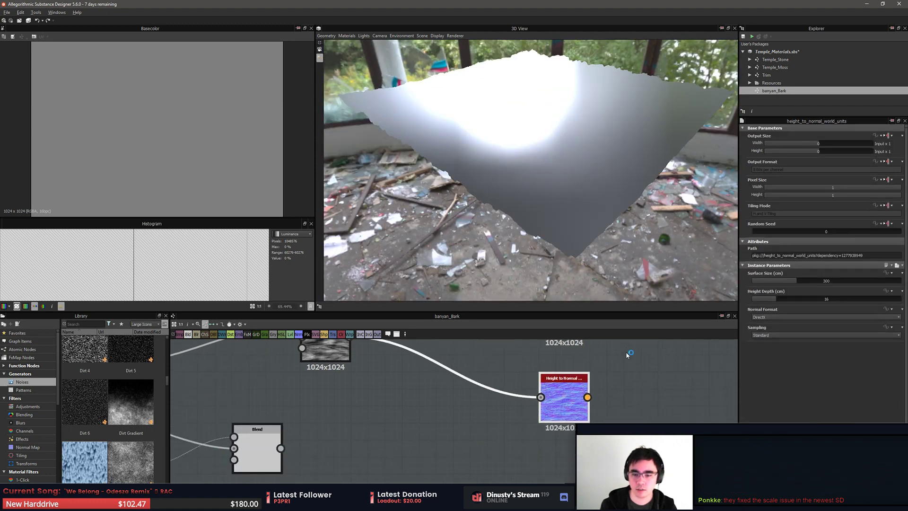
drag(613, 312, 614, 258)
middle_drag(622, 297, 600, 283)
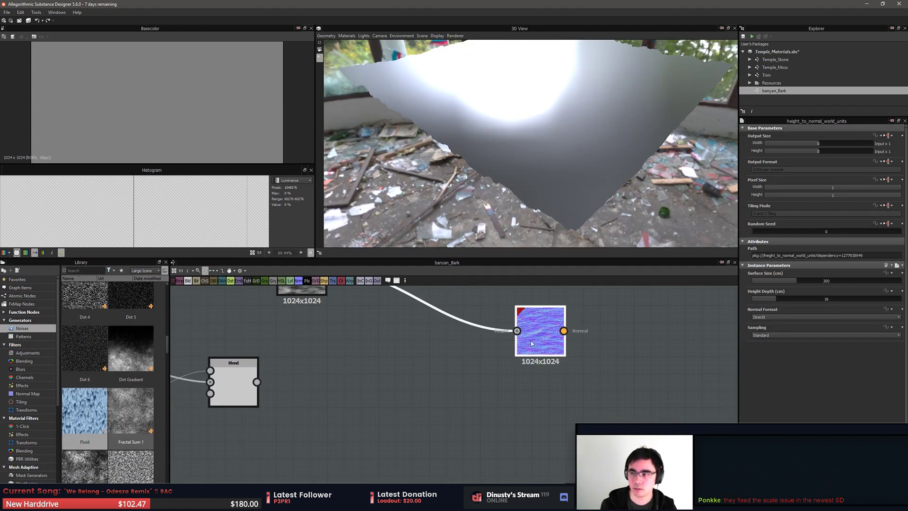
middle_drag(591, 349, 550, 421)
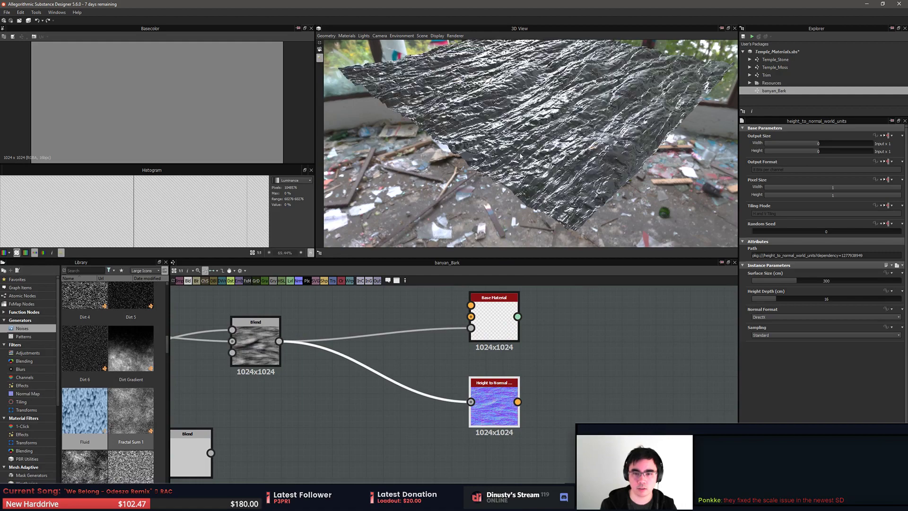
drag(497, 399, 499, 195)
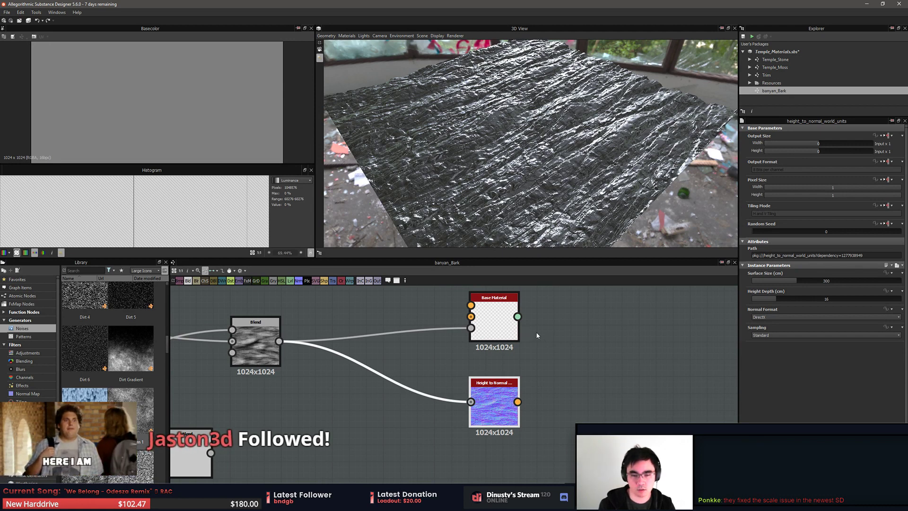
Switch the Base Material node's PBR Workflow to Metal - Roughness and set its Roughness Value to 184
click(488, 325)
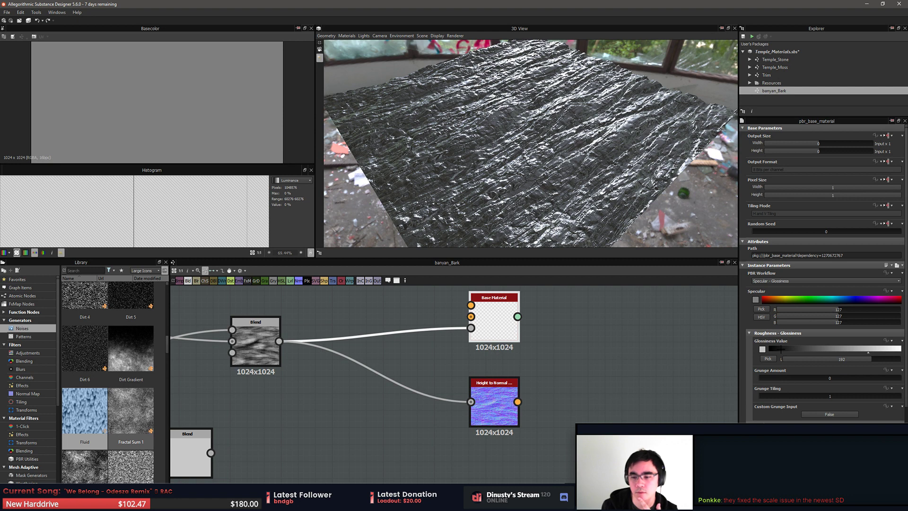
click(786, 282)
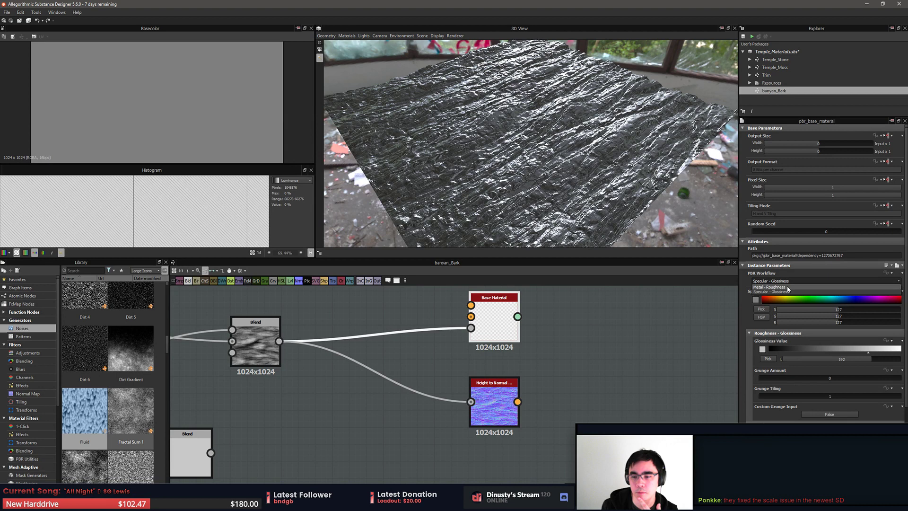
click(787, 287)
drag(828, 396, 865, 398)
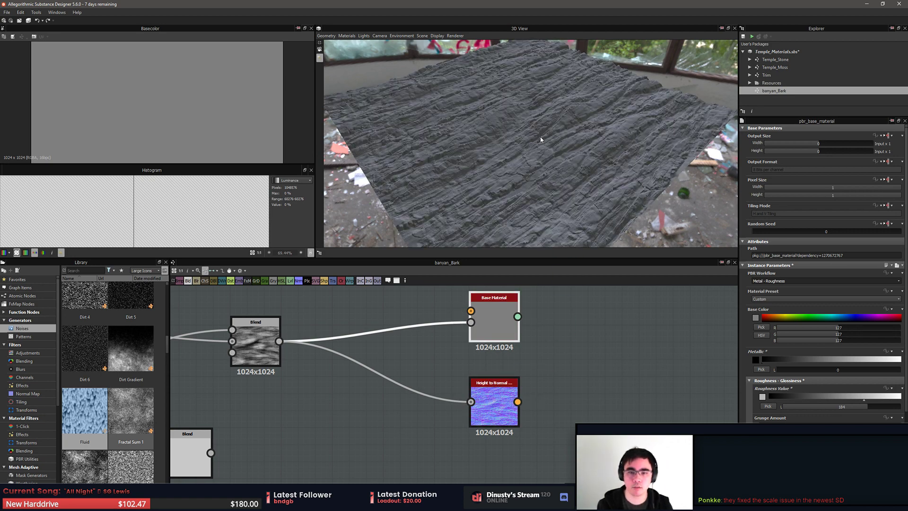
Inspect the bark surface up close in the 3D view and set the Base Material's Roughness Value to 120
drag(619, 210, 676, 153)
scroll(676, 152, up, 4)
drag(462, 239, 567, 108)
scroll(574, 94, up, 4)
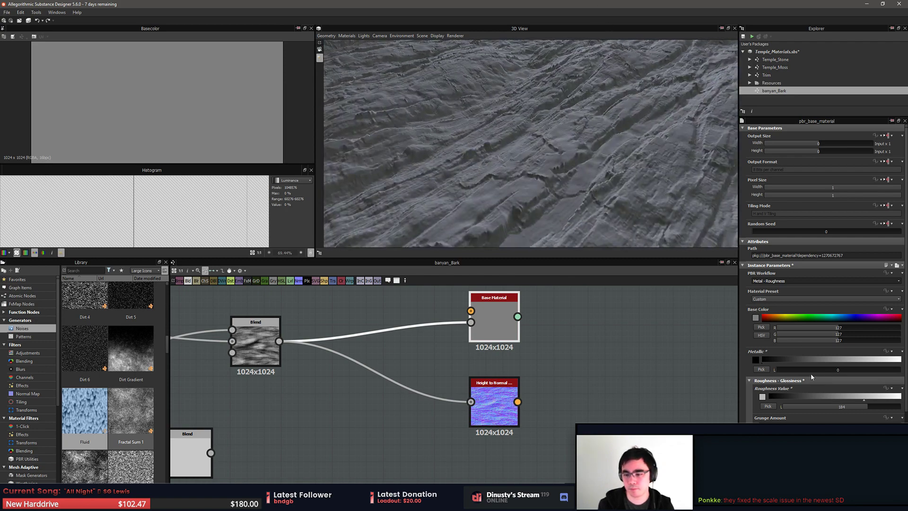
drag(864, 397, 831, 396)
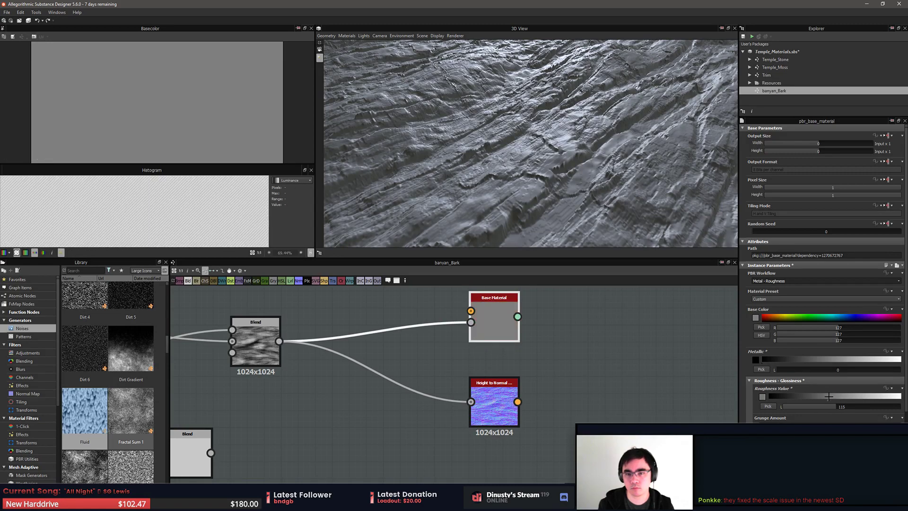
drag(587, 240, 563, 163)
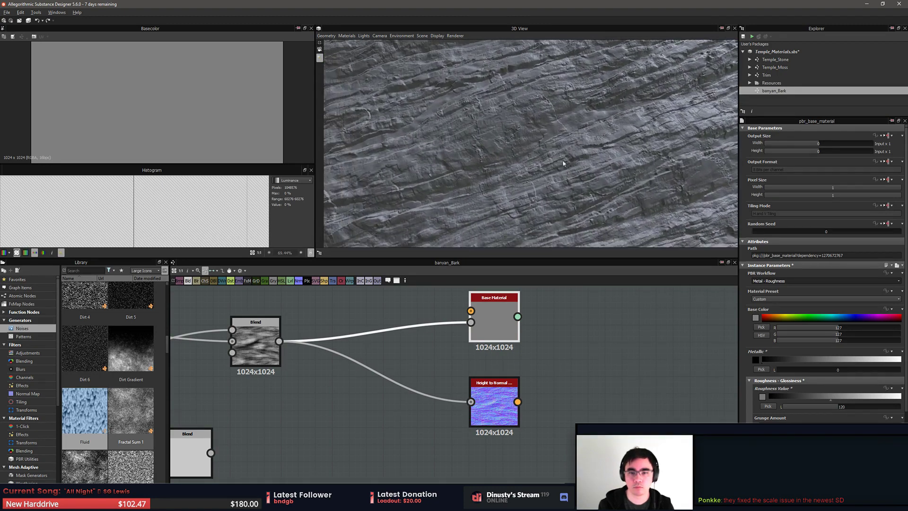
Preview the final Blend and Sharpen nodes, and set the Sharpen node's Intensity to 0.44
middle_drag(345, 352, 549, 332)
double_click(461, 328)
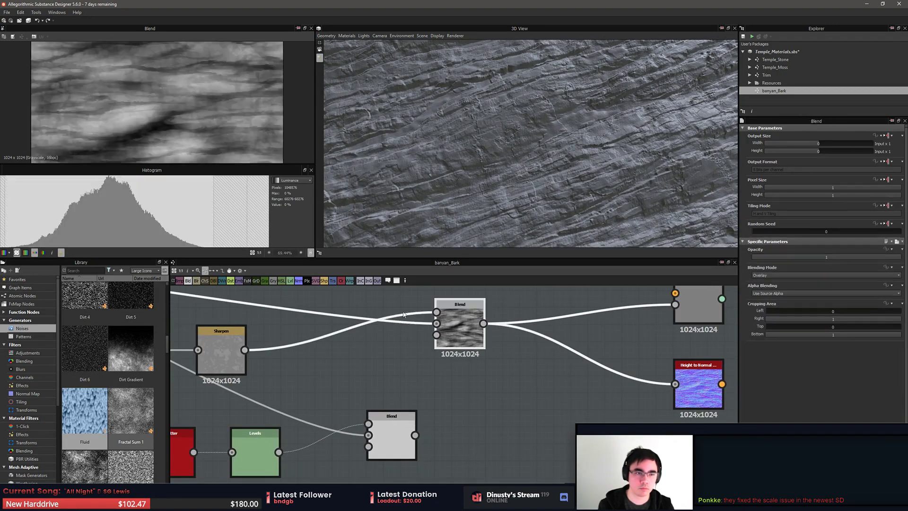
middle_drag(406, 347, 530, 356)
double_click(348, 365)
mouse_move(386, 331)
middle_down()
mouse_move(410, 322)
mouse_move(391, 337)
middle_up()
double_click(593, 348)
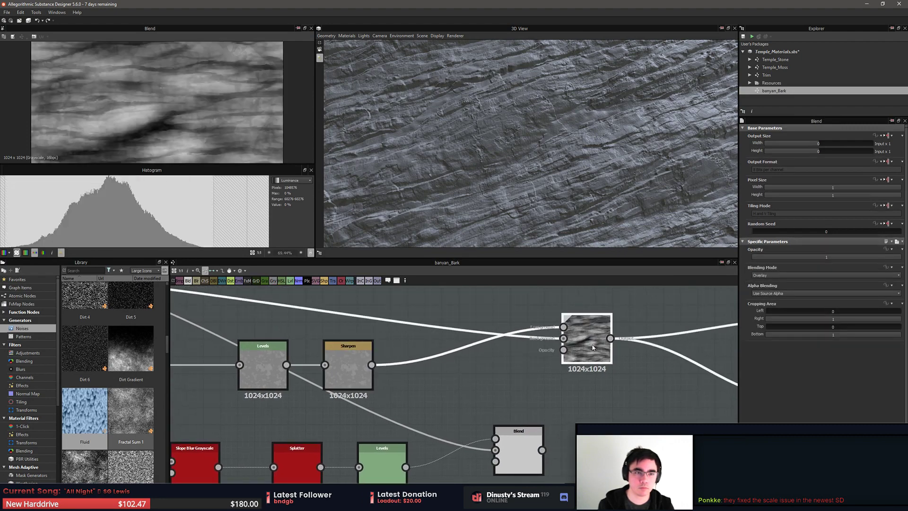
double_click(359, 366)
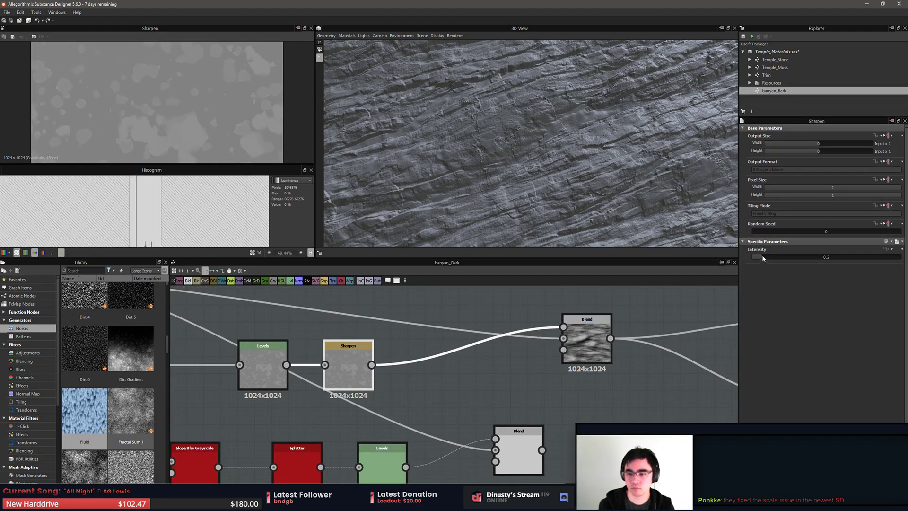
drag(765, 256, 775, 258)
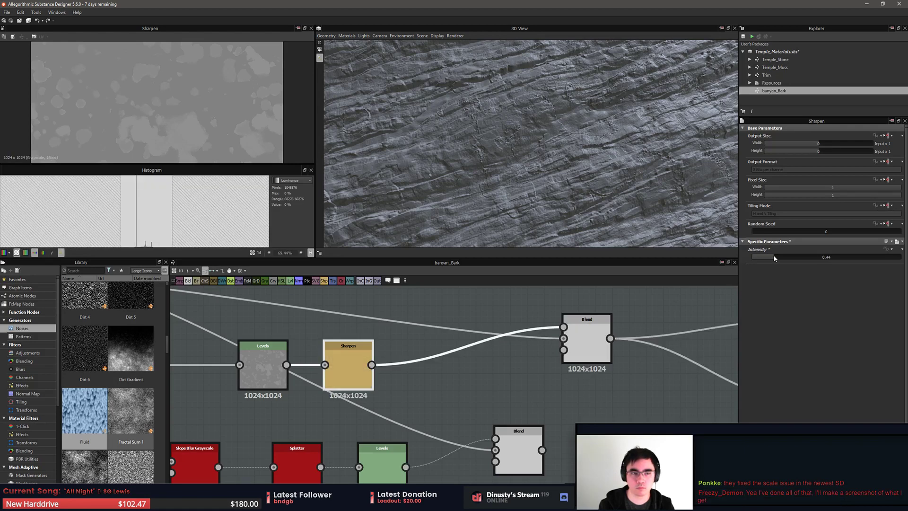
Raise the white output level slightly in the Levels node before Sharpen, and check the bark relief in the 3D view
click(263, 368)
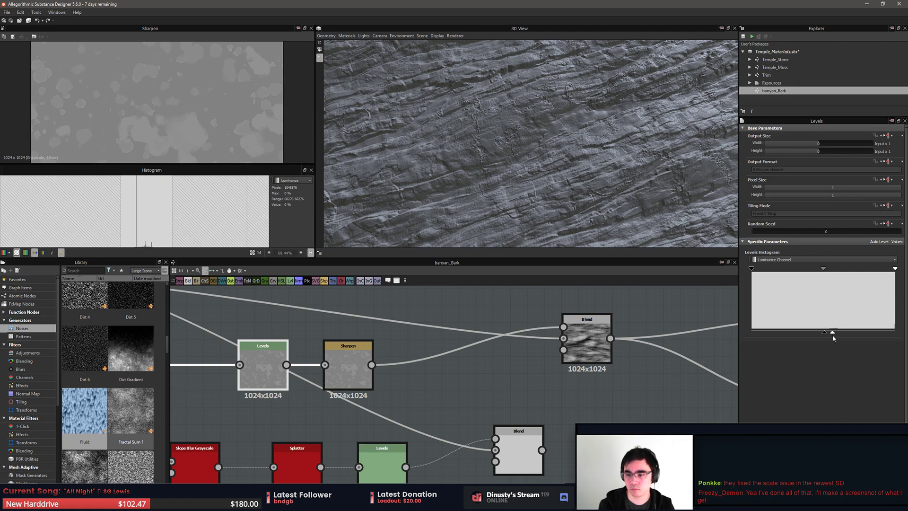
drag(833, 334, 835, 334)
drag(569, 206, 559, 176)
middle_drag(619, 331, 601, 341)
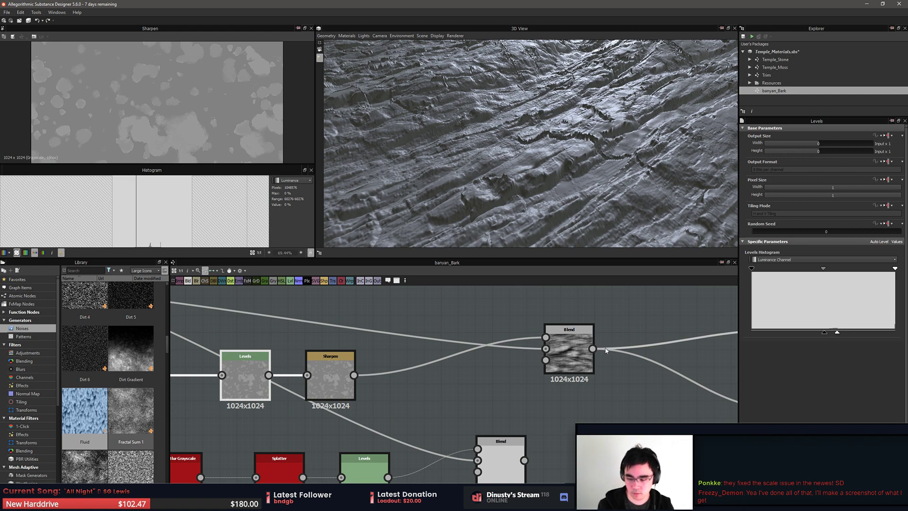
click(481, 288)
drag(492, 234, 508, 222)
scroll(383, 362, up, 5)
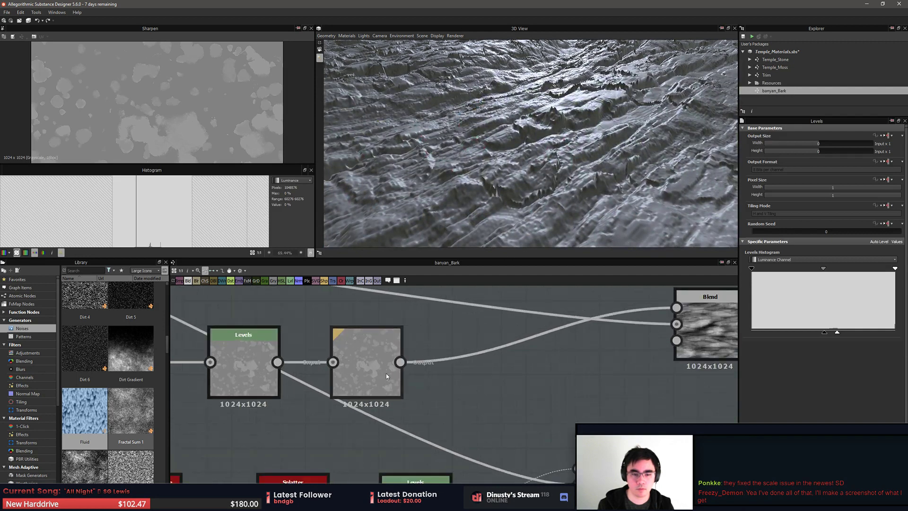
Examine the Sharpen node's edges in the 2D view and set its Intensity to 0.19
click(376, 367)
scroll(228, 133, up, 3)
scroll(228, 132, up, 8)
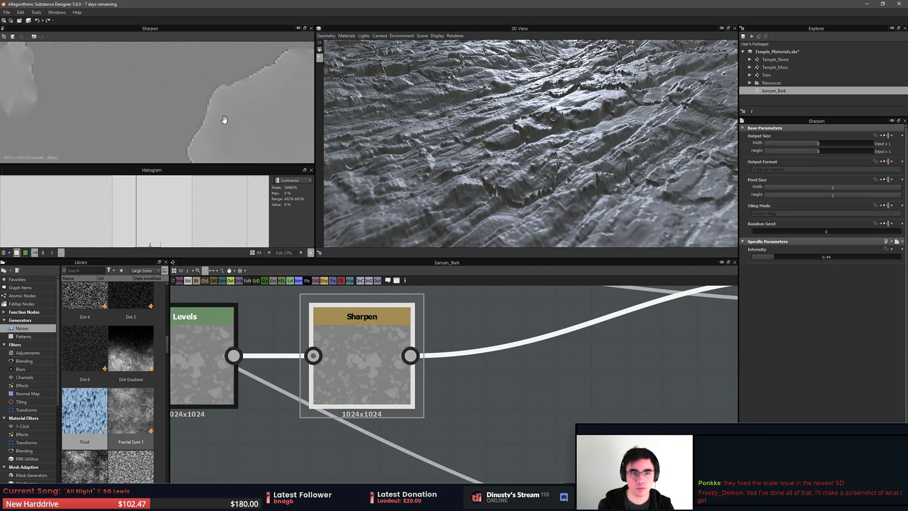
scroll(225, 118, up, 1)
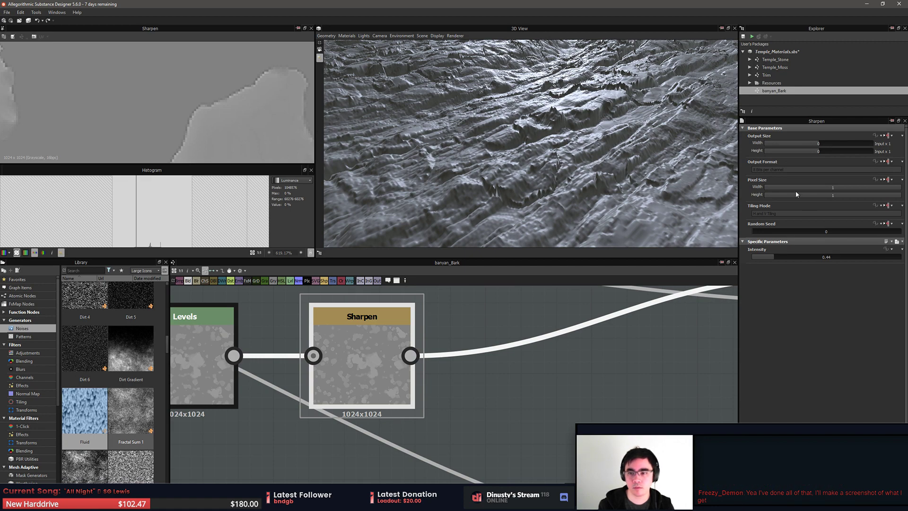
drag(776, 257, 762, 260)
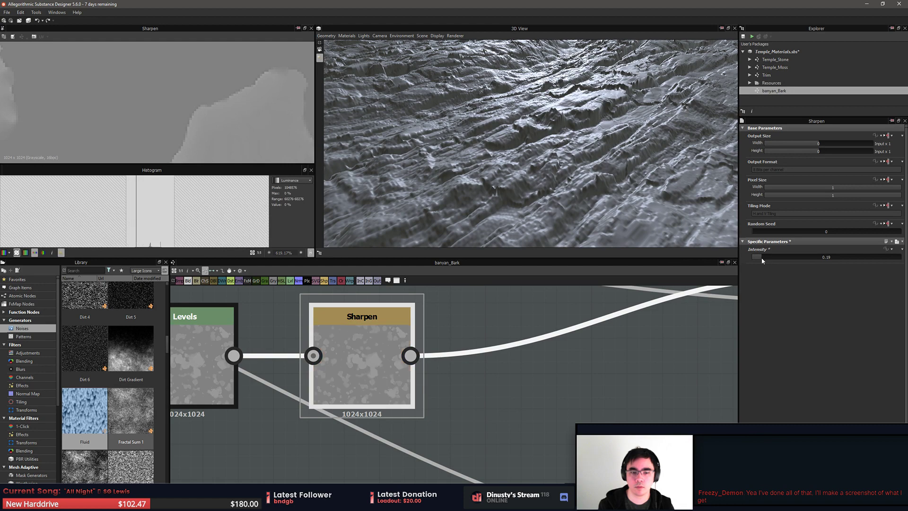
Delete the Sharpen node between Levels and the final Blend, and check the bark in the 3D view
middle_drag(536, 320, 616, 318)
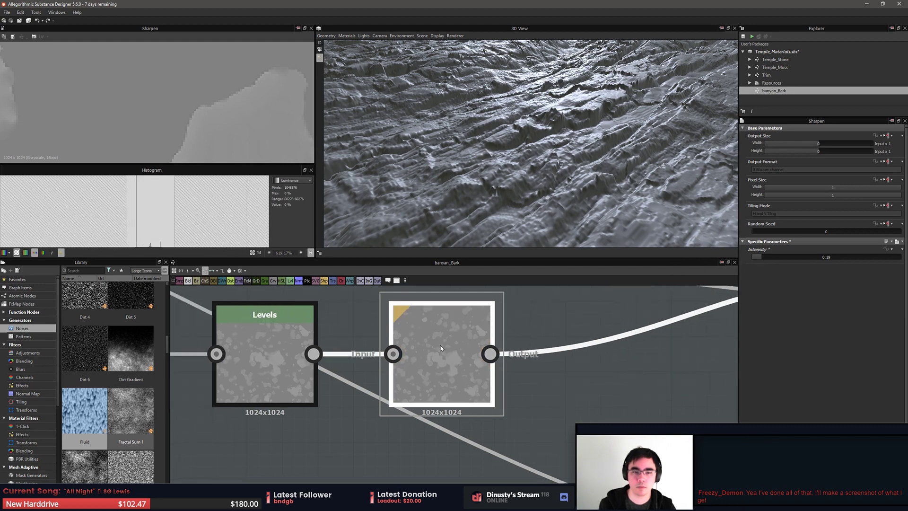
key(Delete)
scroll(533, 314, down, 3)
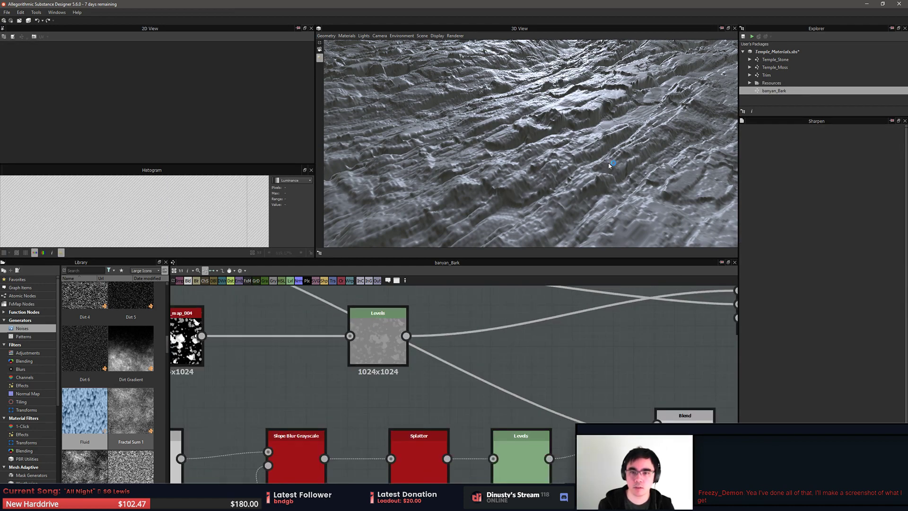
drag(609, 165, 628, 152)
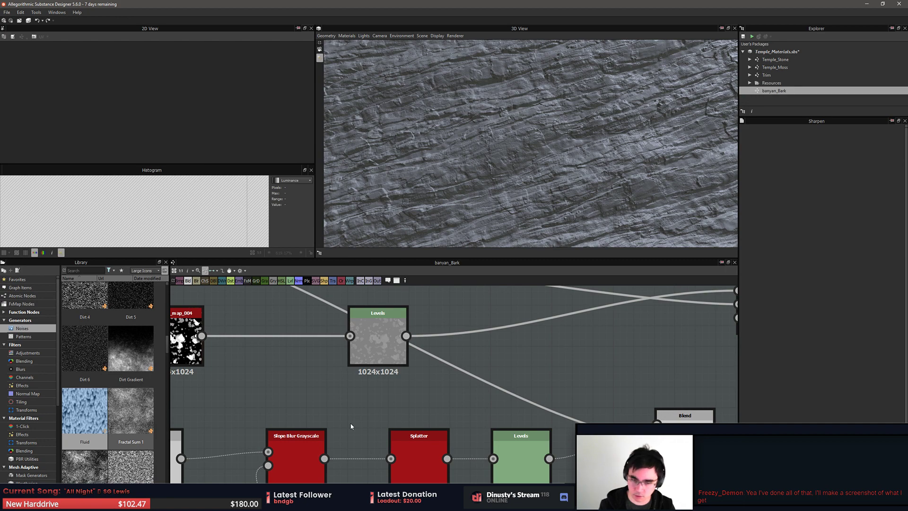
Preview the grunge_map_004 node in full in the 2D view
middle_drag(288, 411, 531, 407)
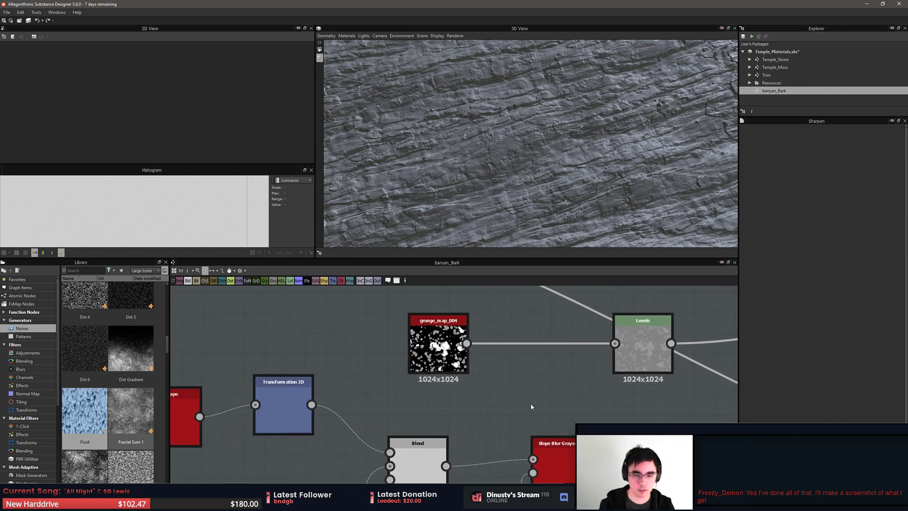
middle_drag(453, 417, 468, 407)
double_click(455, 332)
middle_drag(502, 301, 483, 305)
scroll(210, 104, down, 2)
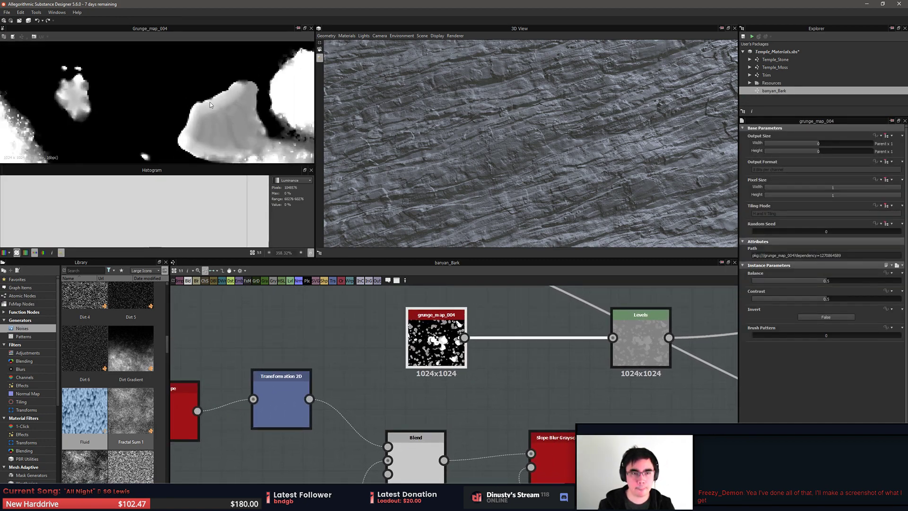
scroll(209, 101, down, 8)
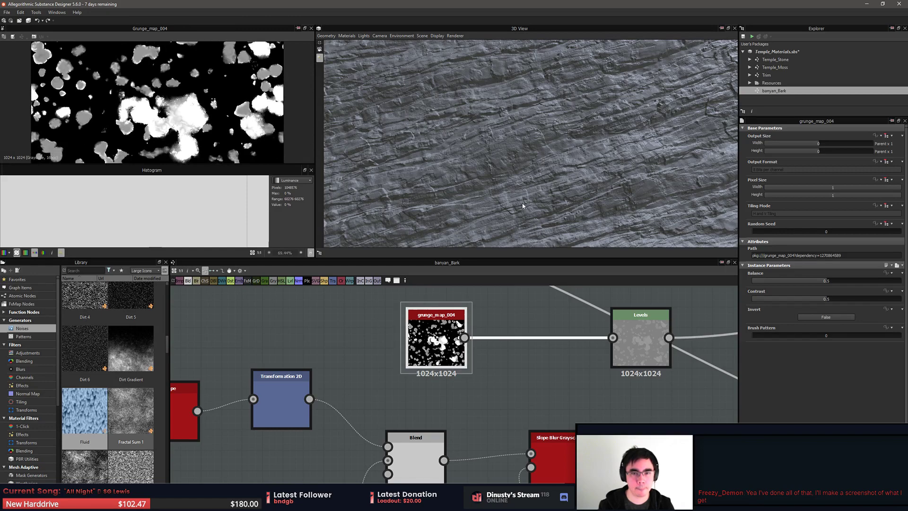
Switch to Photoshop and examine the surface detail along the trunk in the bark reference photo
key(alt+Tab)
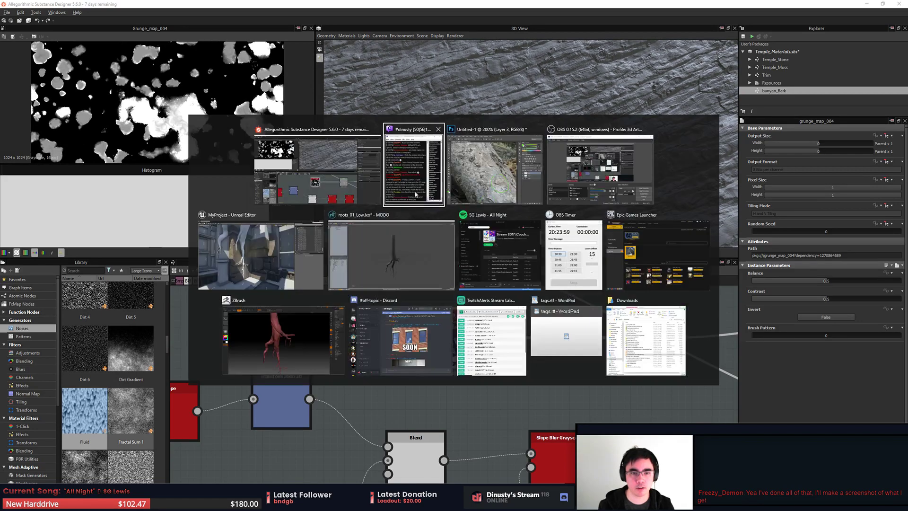
drag(461, 338, 354, 214)
drag(468, 316, 408, 173)
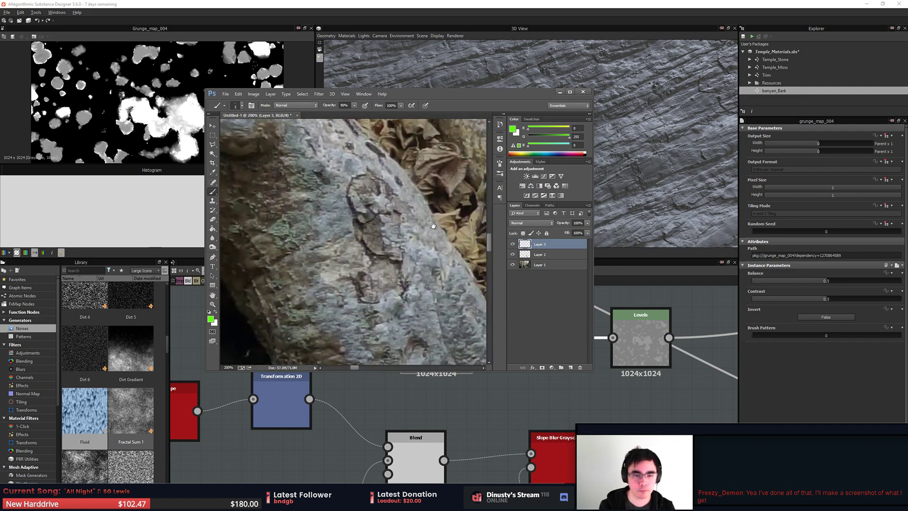
mouse_move(443, 259)
mouse_down()
mouse_move(432, 248)
mouse_move(439, 243)
mouse_up()
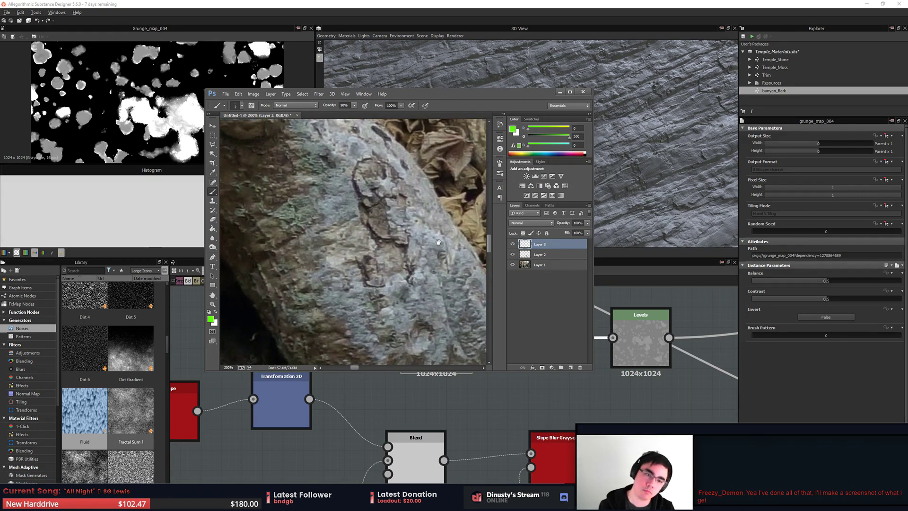
mouse_move(423, 281)
mouse_down()
mouse_move(429, 289)
mouse_move(429, 281)
mouse_up()
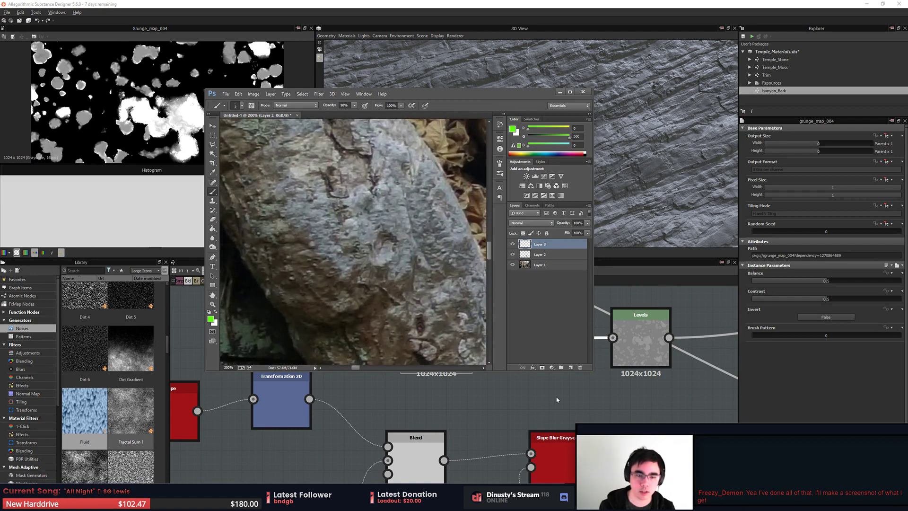
Return to Substance Designer and preview the Slope Blur Grayscale node in the unfinished branch below the grunge map
middle_drag(556, 397, 488, 317)
scroll(488, 317, down, 5)
scroll(517, 391, up, 2)
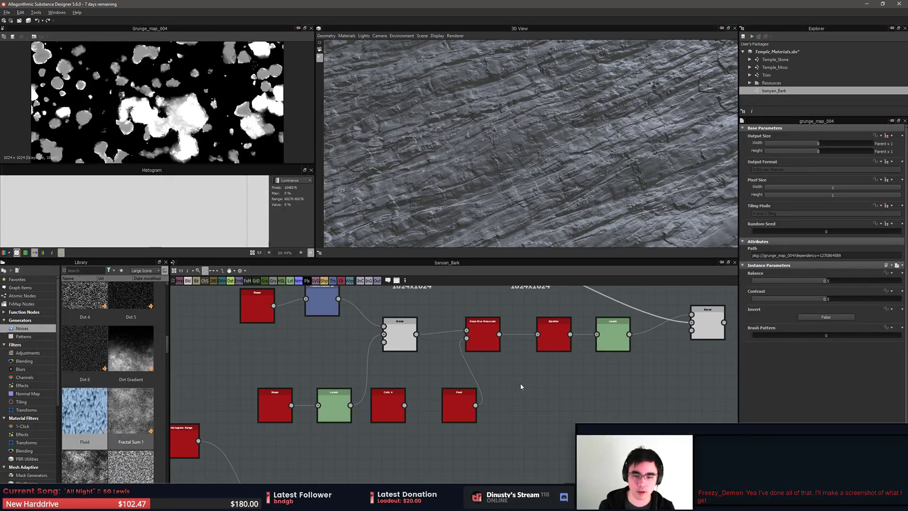
double_click(482, 335)
scroll(523, 367, down, 3)
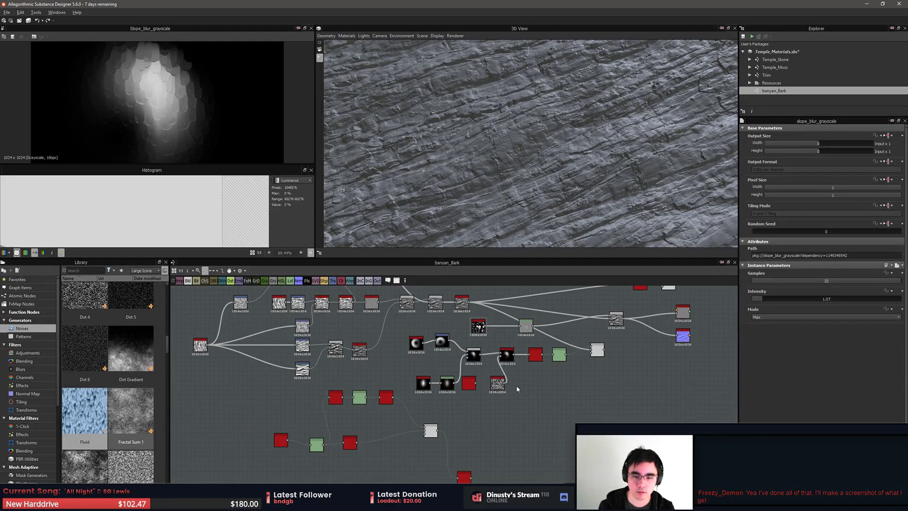
scroll(492, 369, up, 5)
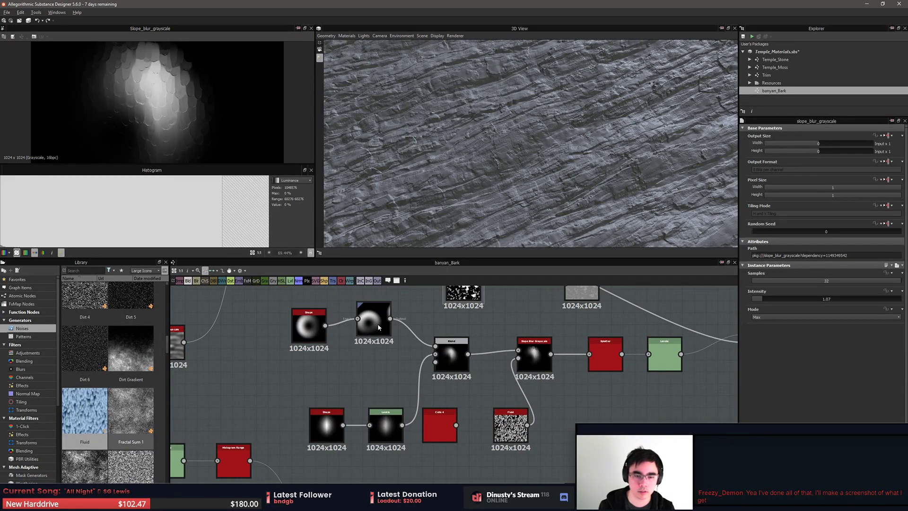
Compare the Blend and Slope Blur Grayscale outputs, and delete the Fluid noise node feeding the slope blur
double_click(451, 356)
double_click(533, 356)
scroll(225, 118, down, 1)
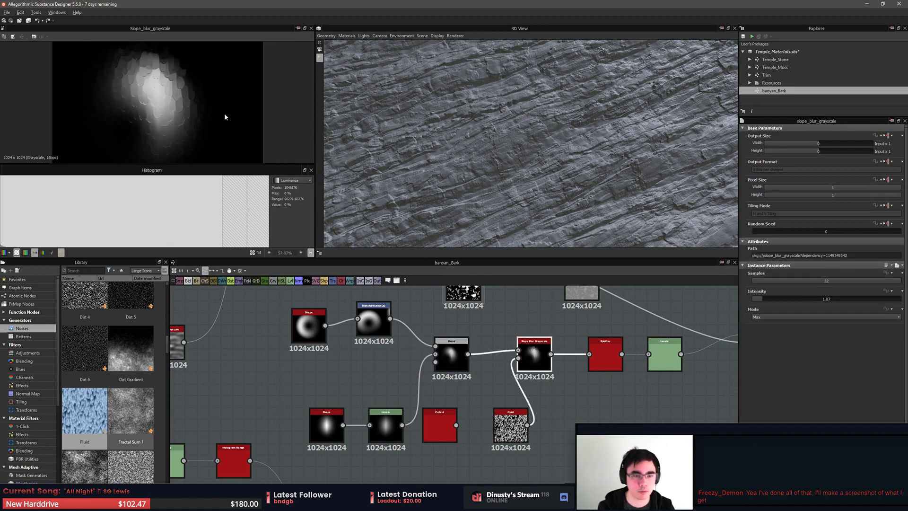
click(498, 434)
key(Delete)
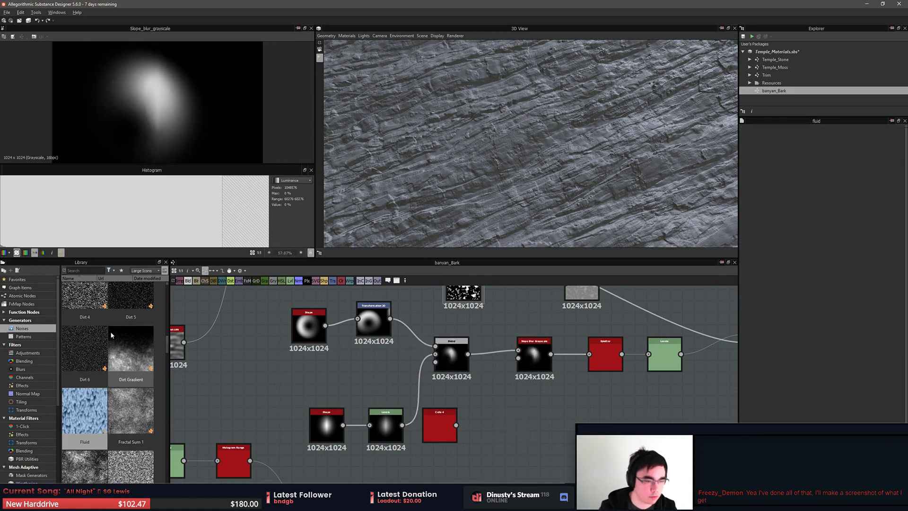
Add a Clouds 2 noise node below the Slope Blur Grayscale and delete the Cells 4 node
scroll(113, 331, up, 5)
scroll(122, 329, up, 3)
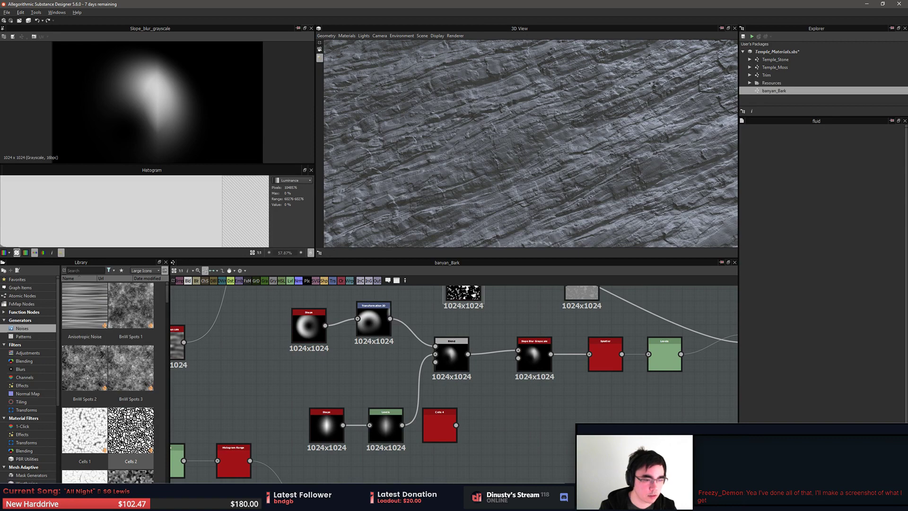
scroll(101, 440, down, 3)
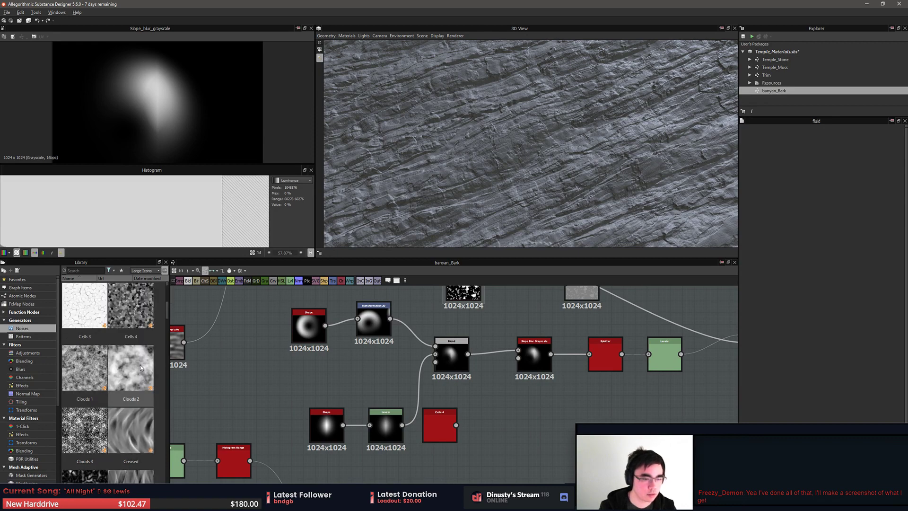
drag(140, 365, 495, 419)
double_click(440, 424)
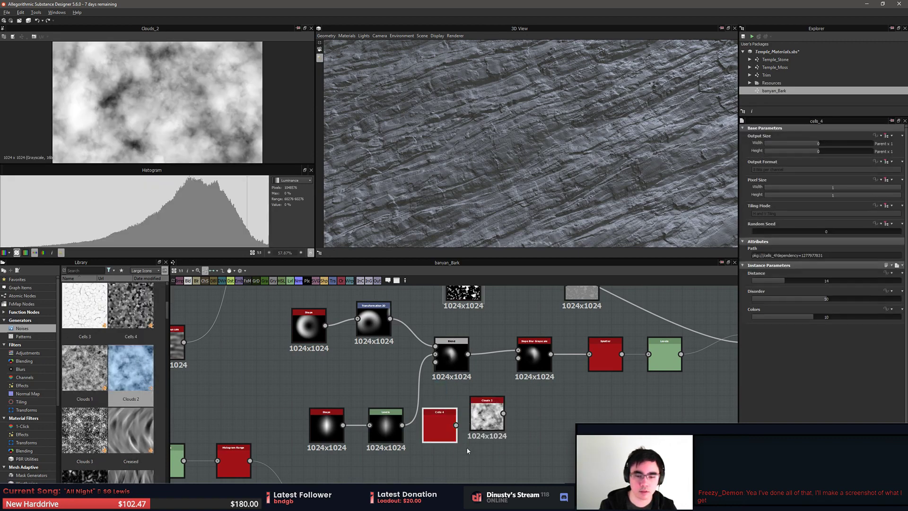
key(Delete)
Preview the Clouds 2 noise, reposition it and connect it to the slope input of the Slope Blur Grayscale
double_click(486, 416)
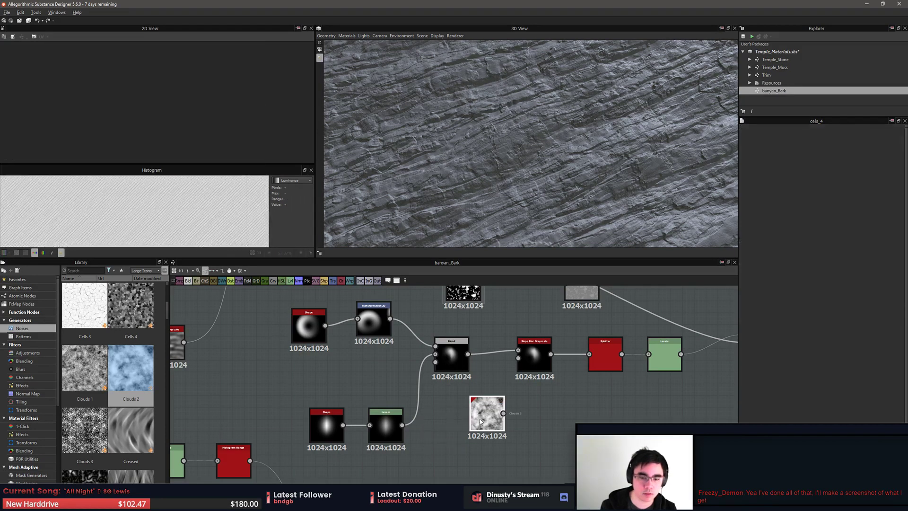
drag(485, 428, 474, 443)
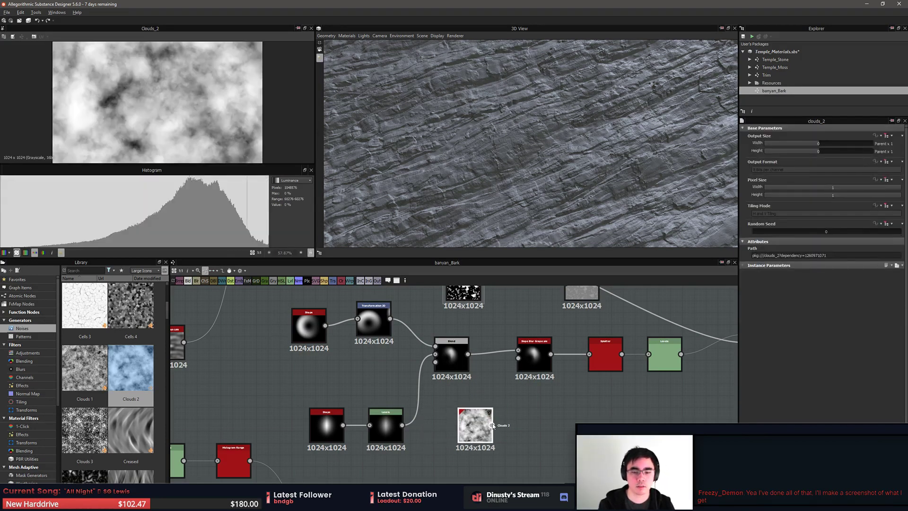
drag(517, 362, 519, 359)
Move the Base Material and Height to Normal nodes farther downstream to make room after the main height Blend
middle_drag(626, 387, 486, 421)
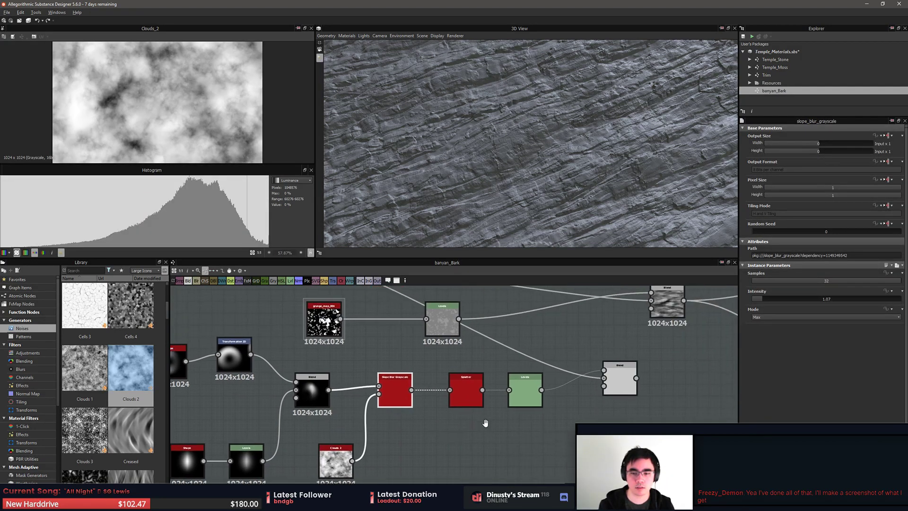
middle_drag(548, 398, 551, 426)
drag(619, 411, 624, 396)
middle_drag(661, 385, 524, 429)
click(489, 414)
scroll(524, 429, down, 2)
drag(578, 334, 615, 407)
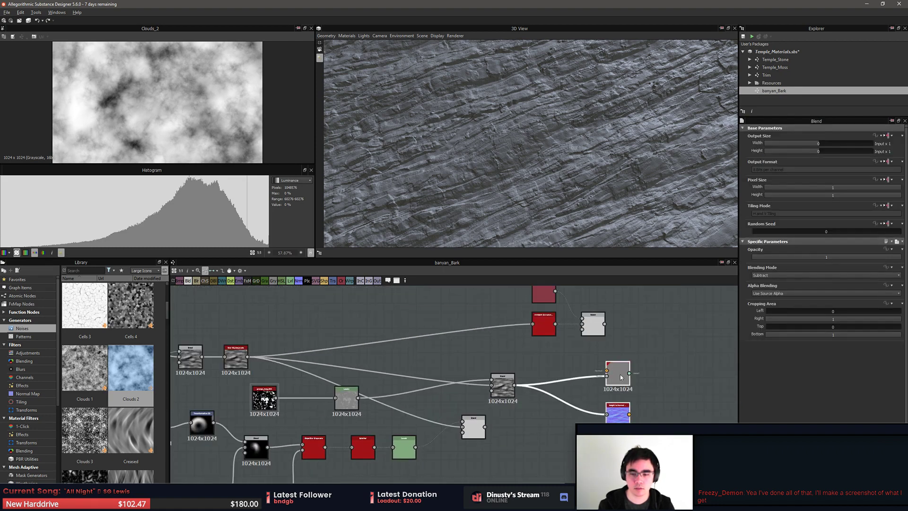
drag(610, 372, 700, 382)
Move the unused Blend beside the main height Blend and feed the main Blend's output into its background input
drag(480, 436, 548, 414)
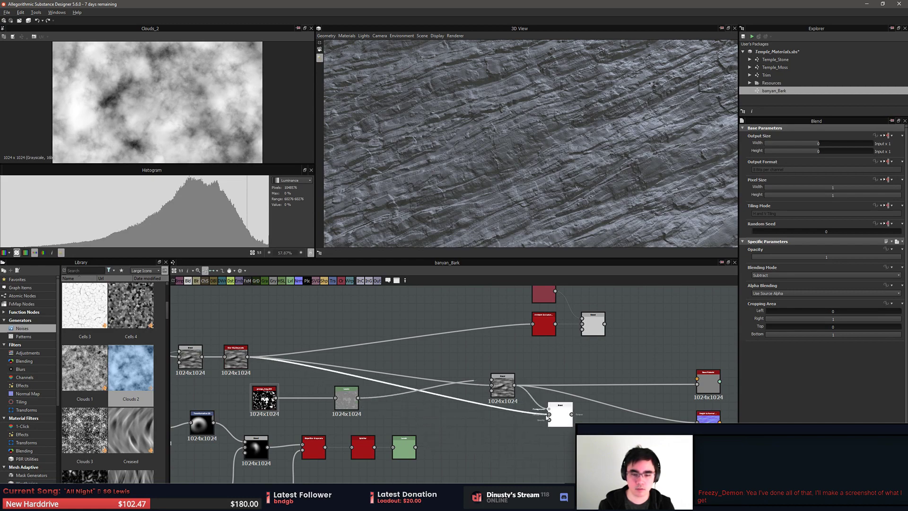
drag(514, 385, 549, 414)
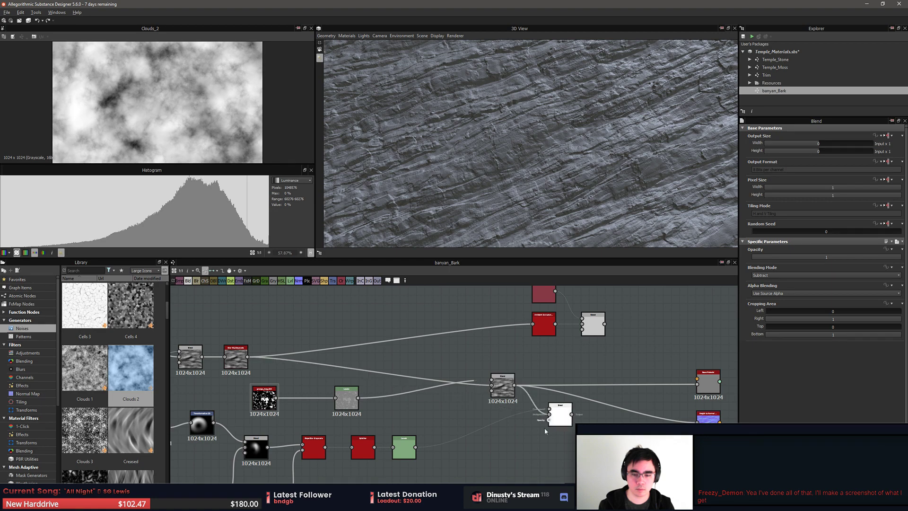
click(469, 442)
Preview the Levels output of the splatter branch and the Subtract Blend that combines it with the bark height
double_click(404, 447)
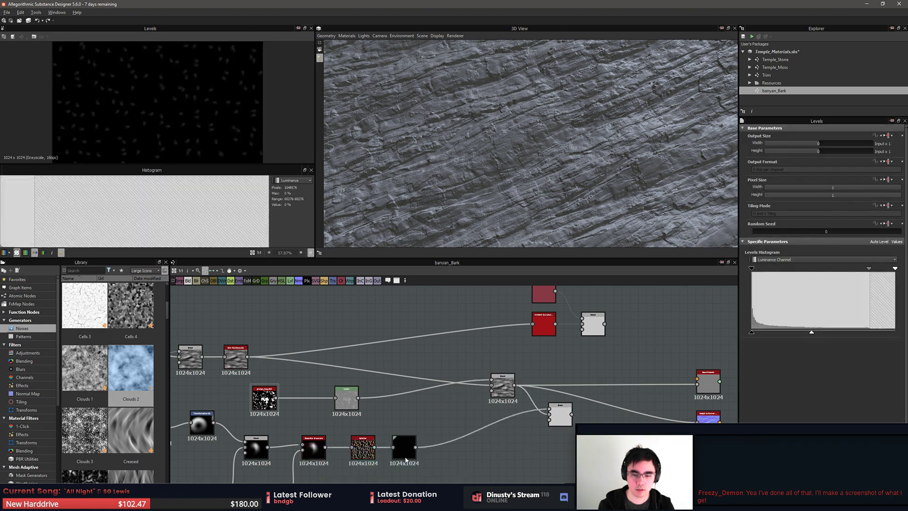
scroll(405, 454, up, 3)
middle_drag(663, 407, 474, 421)
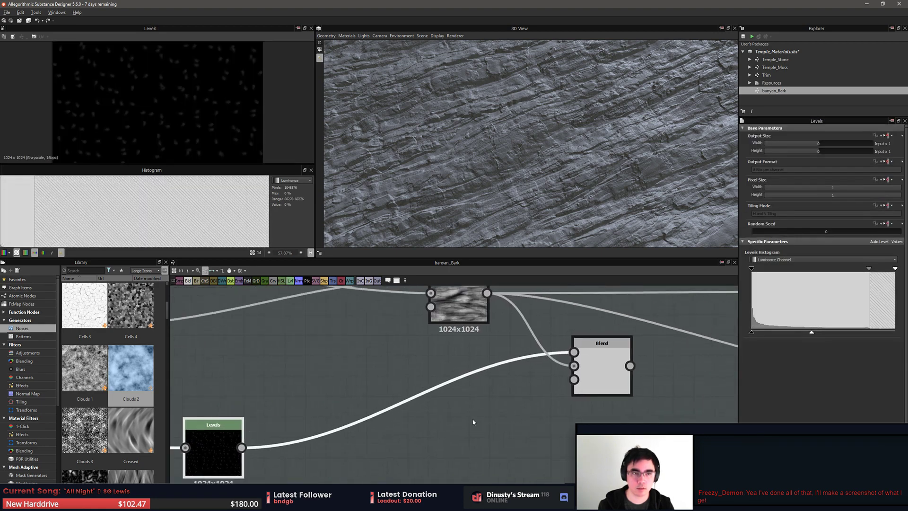
double_click(593, 361)
middle_drag(594, 361, 371, 416)
scroll(392, 386, down, 3)
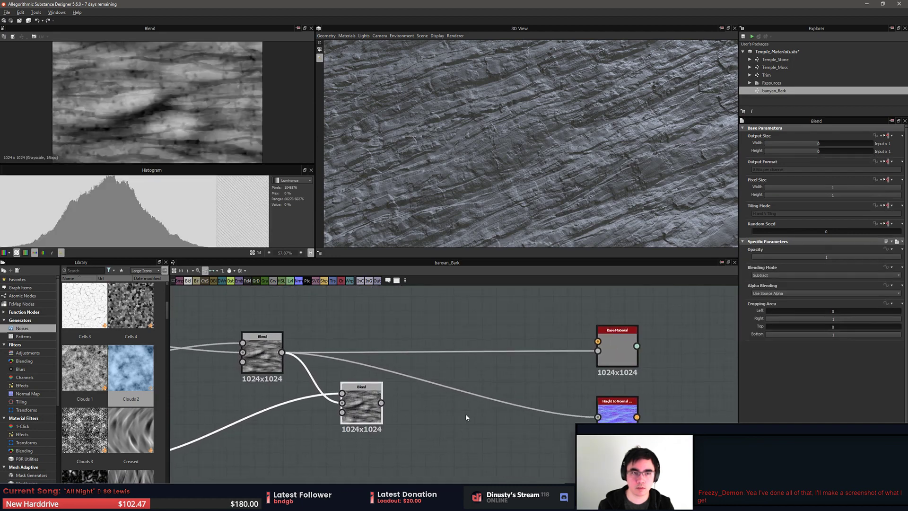
Route the Subtract Blend's output into the Height to Normal and Base Material nodes and check the 3D surface
drag(429, 437, 598, 417)
drag(381, 403, 539, 394)
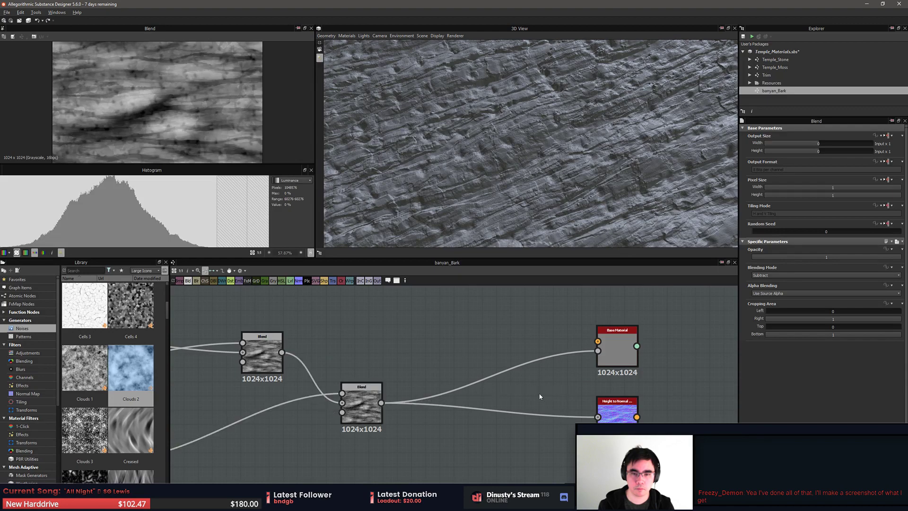
drag(504, 186, 490, 214)
Examine the Blend, Levels and Splatter outputs up close and compare them with the bark surface in 3D
click(362, 402)
scroll(193, 105, up, 5)
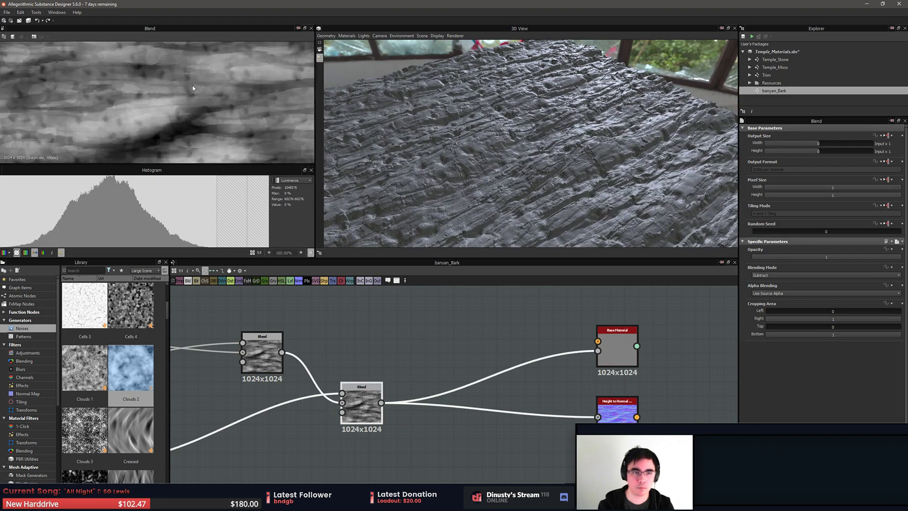
middle_drag(321, 378, 559, 303)
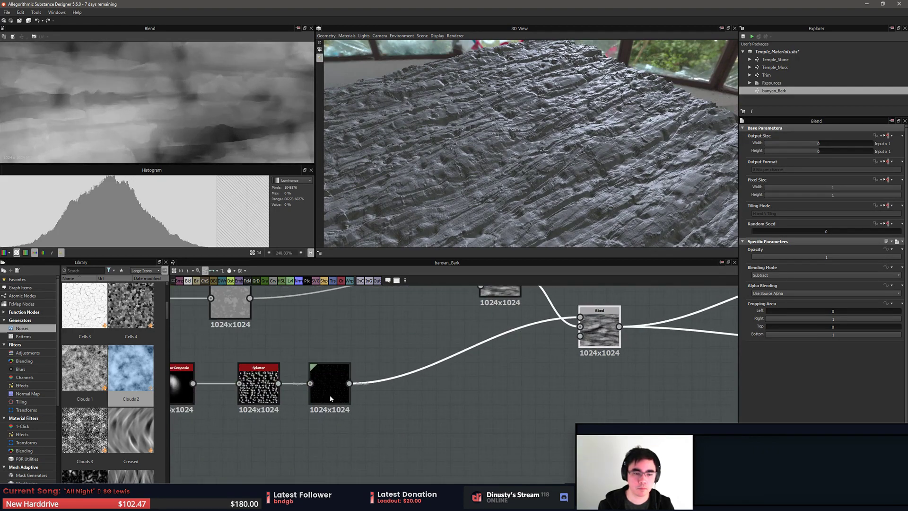
double_click(330, 394)
double_click(260, 389)
scroll(166, 108, down, 2)
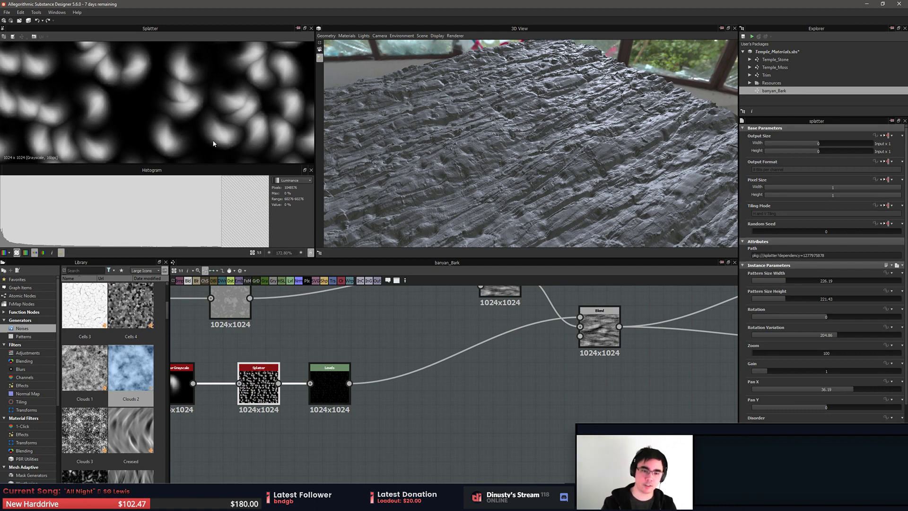
drag(450, 202, 441, 207)
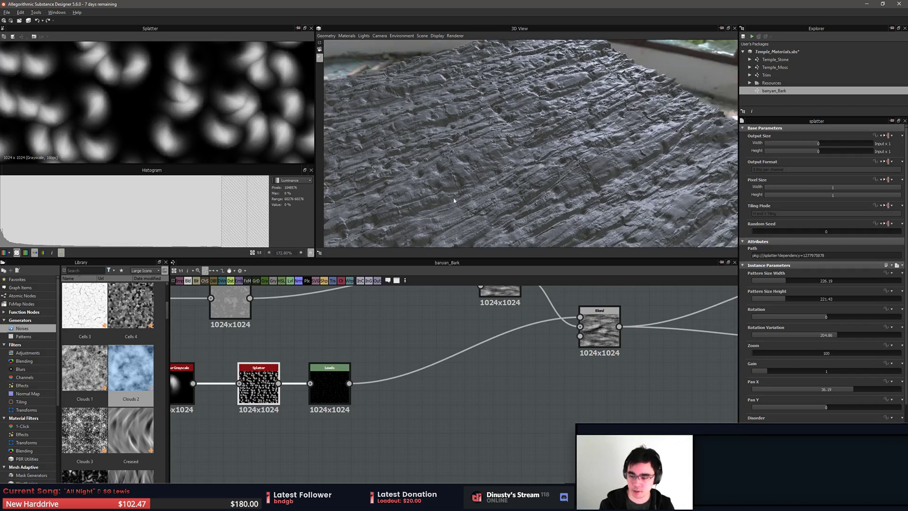
middle_drag(441, 206, 460, 195)
drag(443, 206, 416, 194)
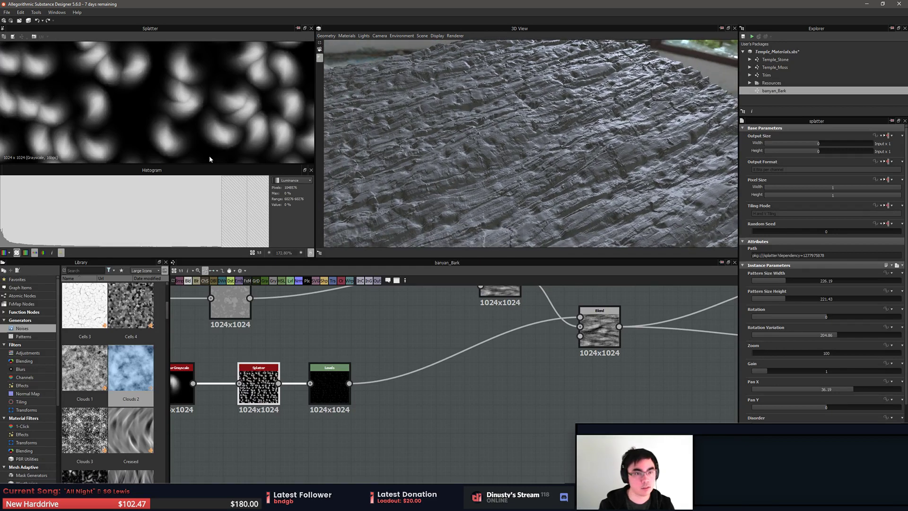
Try a Pattern Size Width of 192.86 on the Splatter node
middle_drag(376, 337, 567, 316)
click(363, 369)
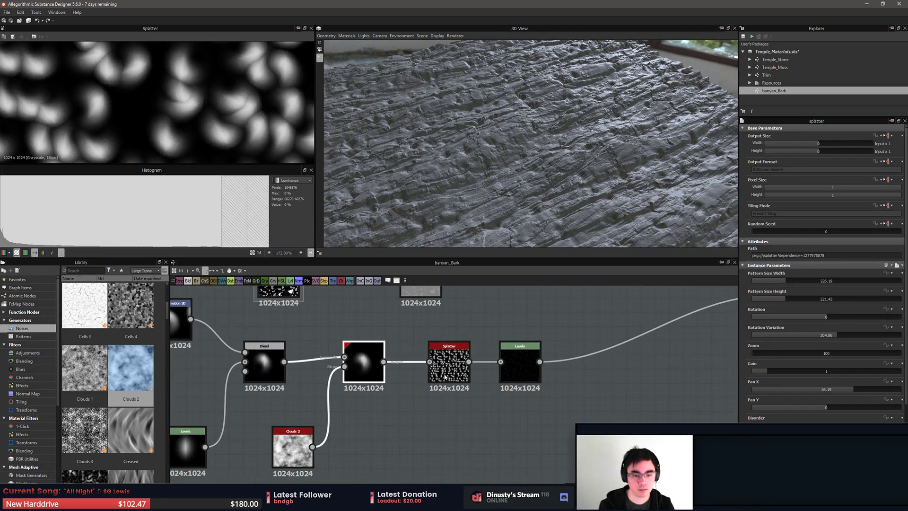
click(458, 375)
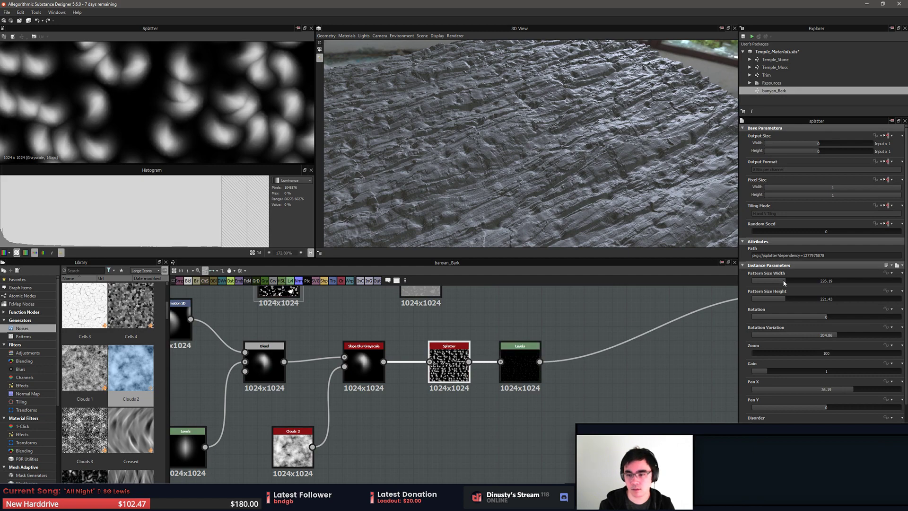
drag(783, 282, 781, 281)
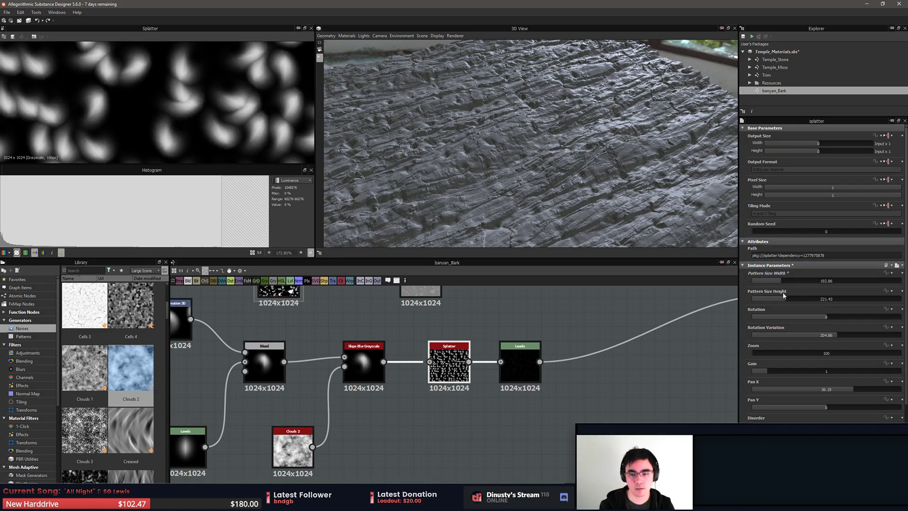
Change the pattern of the Shape node feeding the Transformation 2D from Crescent to Cone
middle_drag(351, 324, 507, 326)
double_click(253, 333)
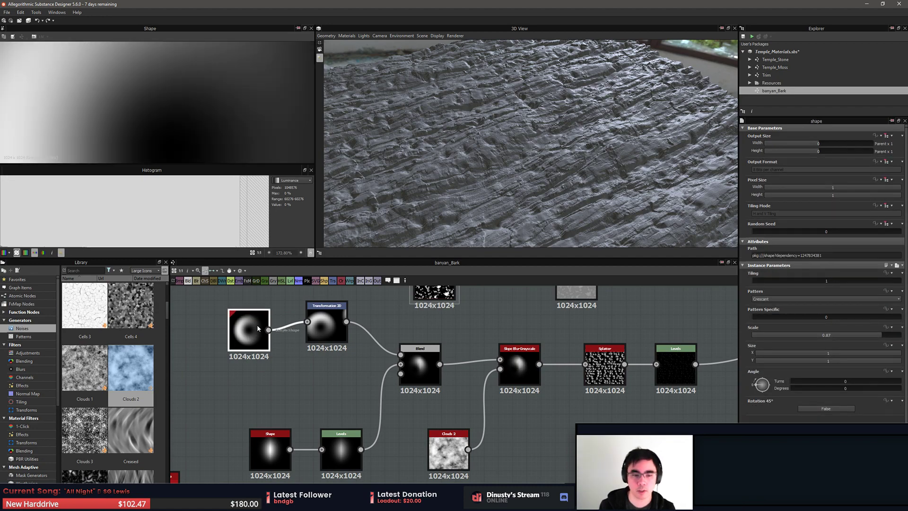
click(785, 299)
click(787, 306)
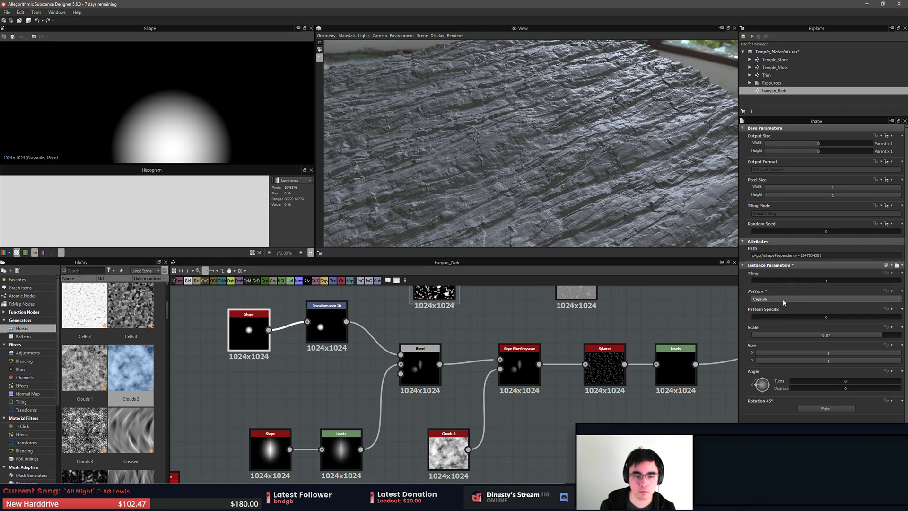
scroll(783, 302, down, 1)
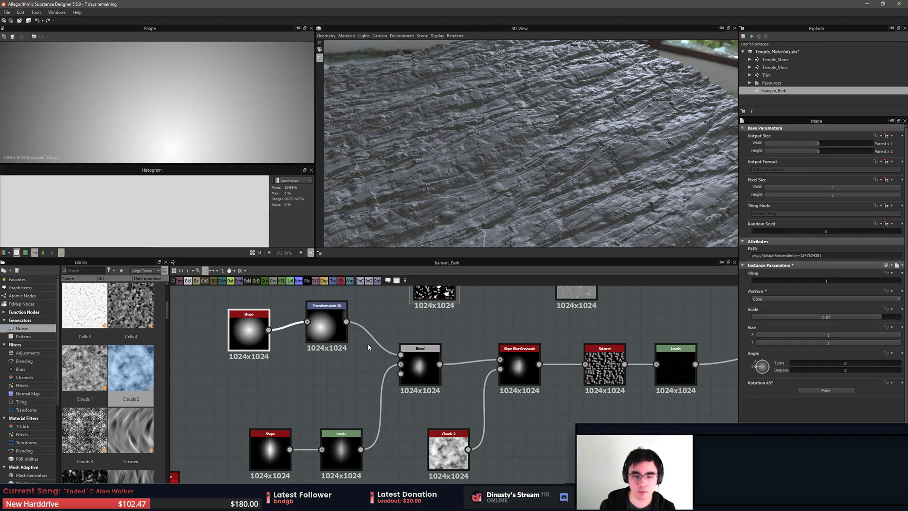
Preview the Overlay Blend of the two shapes and hide the histogram to enlarge the 2D view
click(422, 373)
double_click(422, 372)
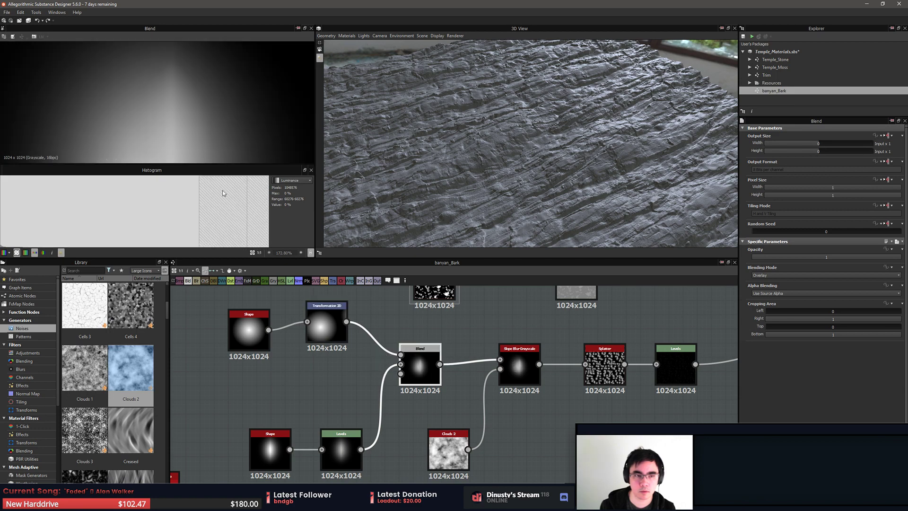
click(62, 253)
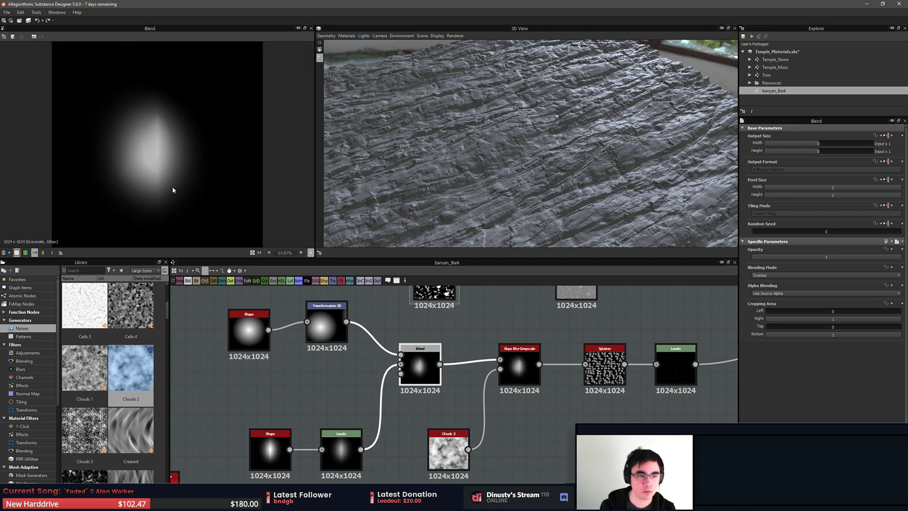
Squash and rotate the cone in the Transformation 2D node, offsetting it to about X -0.16 and Y -0.03
click(343, 329)
drag(182, 153, 207, 154)
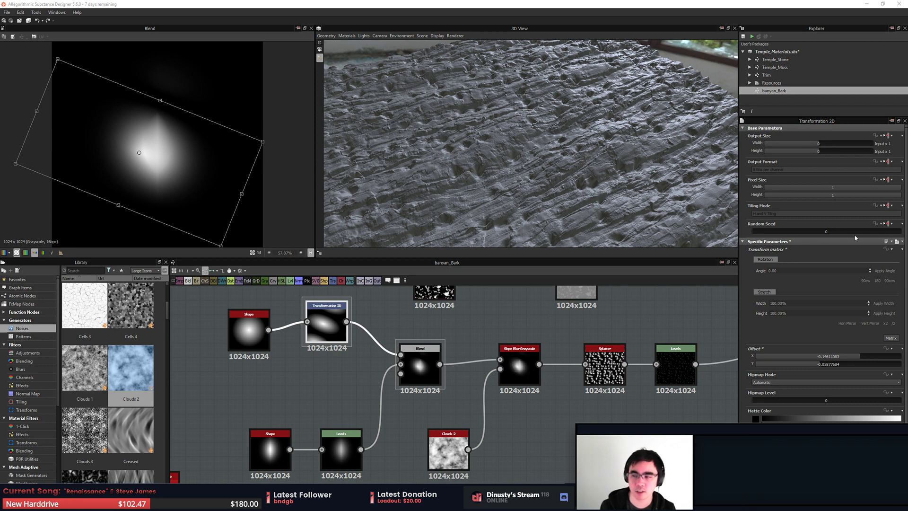
mouse_move(217, 169)
mouse_down()
mouse_move(229, 182)
mouse_move(219, 177)
mouse_up()
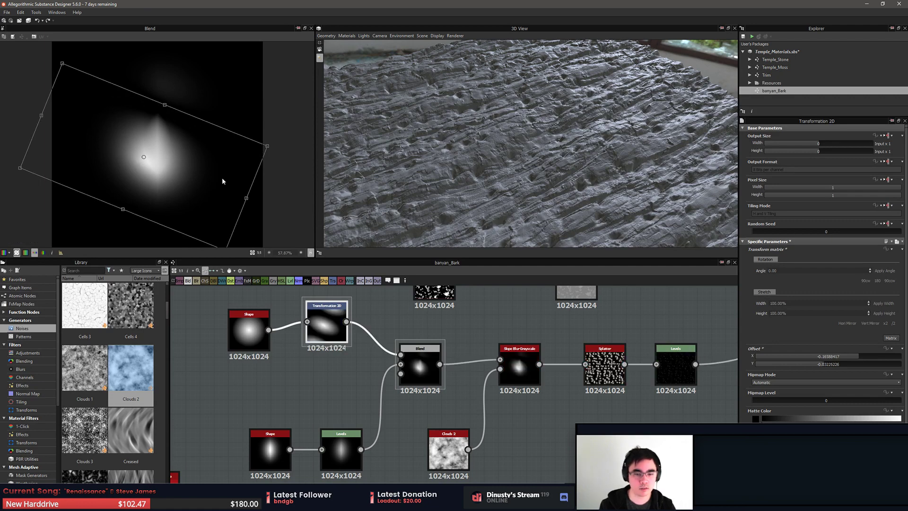
Inspect the Splatter and Slope Blur Grayscale outputs closely and check the Clouds 2 node's parameters
double_click(605, 364)
scroll(172, 161, up, 5)
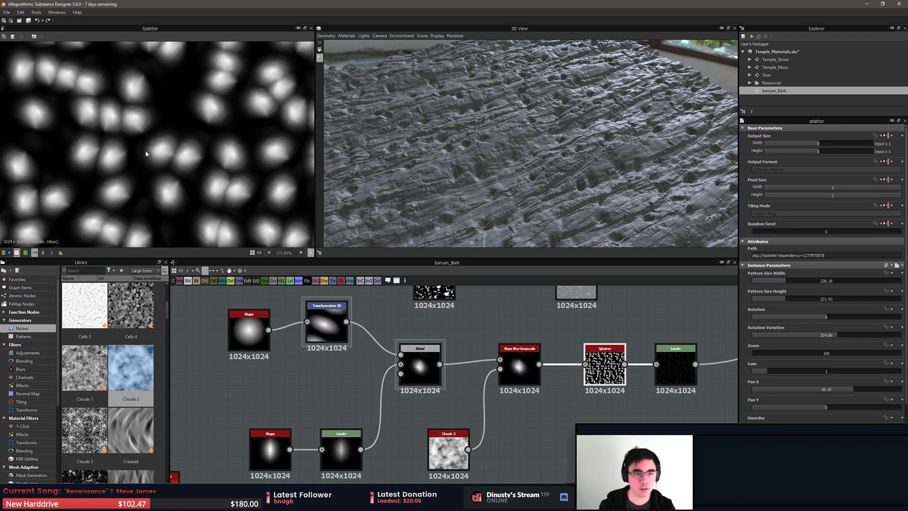
double_click(524, 373)
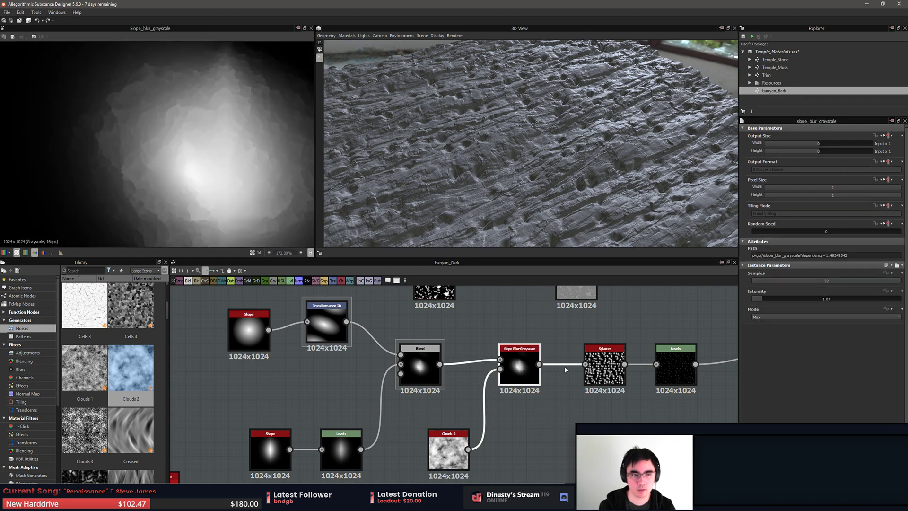
double_click(454, 452)
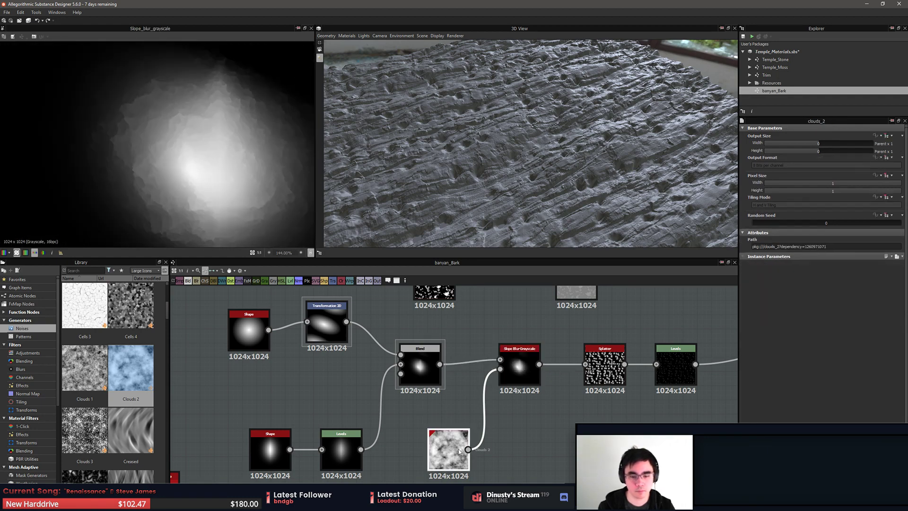
Set the Slope Blur Grayscale's mode to Blur and its intensity to 1.52
double_click(518, 370)
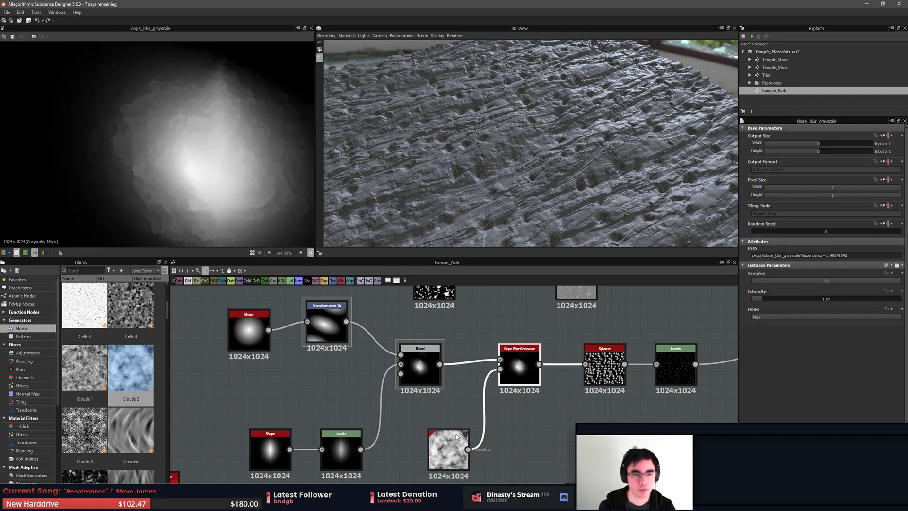
click(770, 316)
click(780, 320)
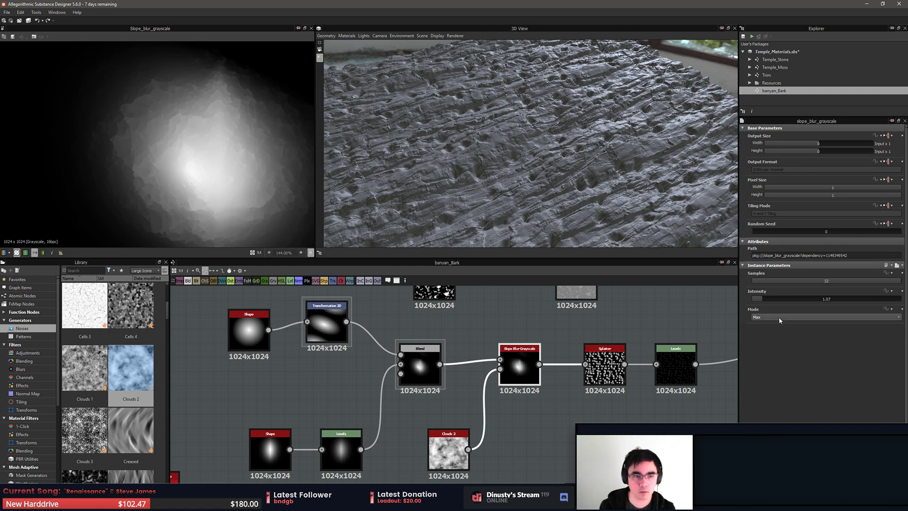
scroll(780, 320, up, 1)
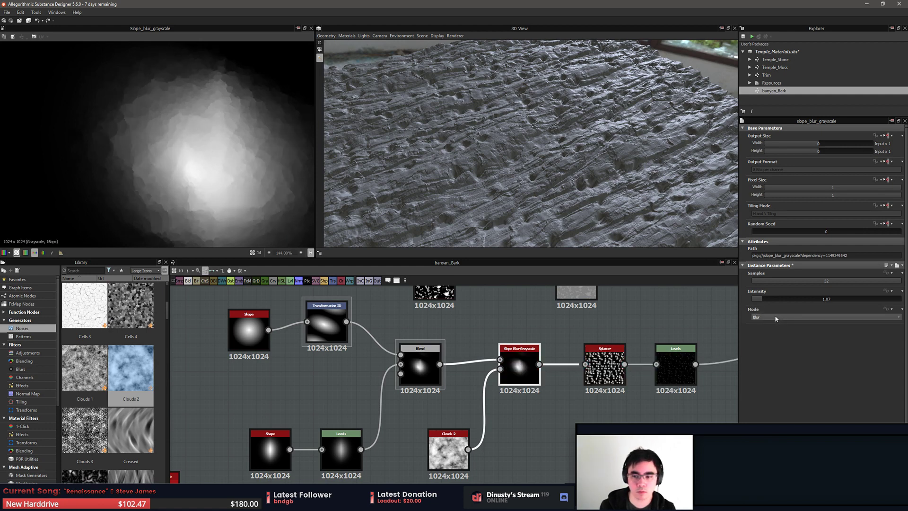
drag(816, 298, 768, 310)
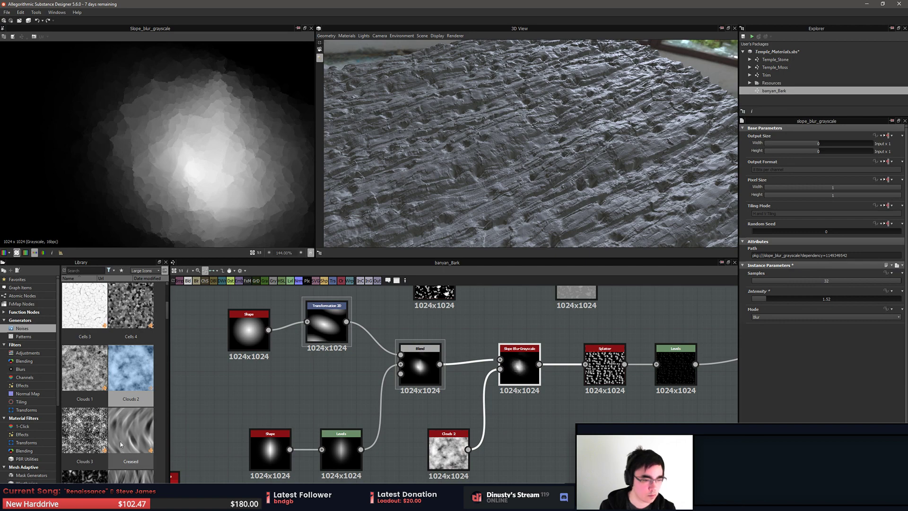
Feed a Creased noise into the Slope Blur Grayscale's slope input in place of Clouds 2 and move Clouds 2 aside
drag(130, 431, 500, 369)
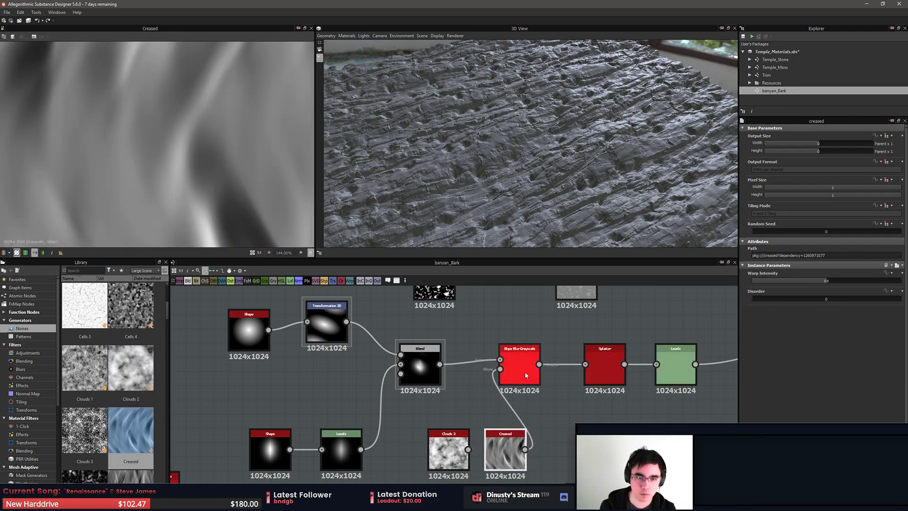
click(525, 373)
scroll(228, 182, down, 2)
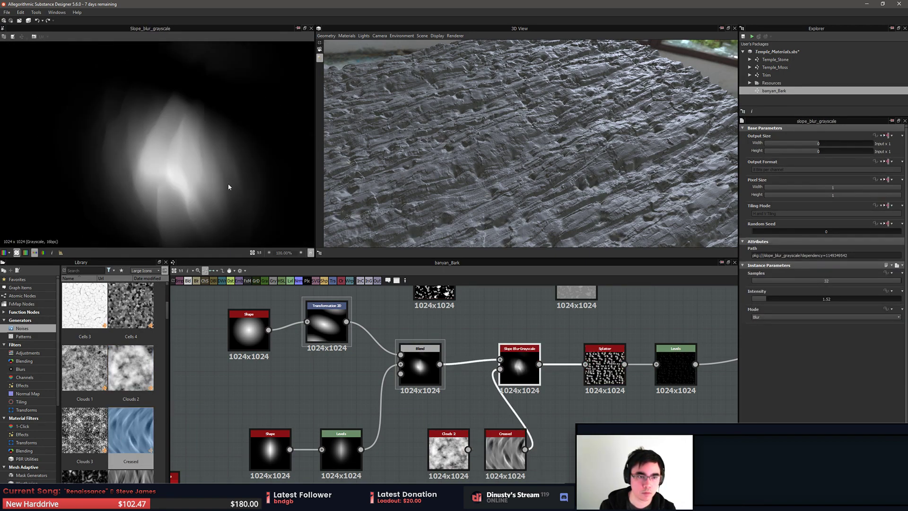
drag(453, 448, 409, 477)
drag(513, 455, 471, 442)
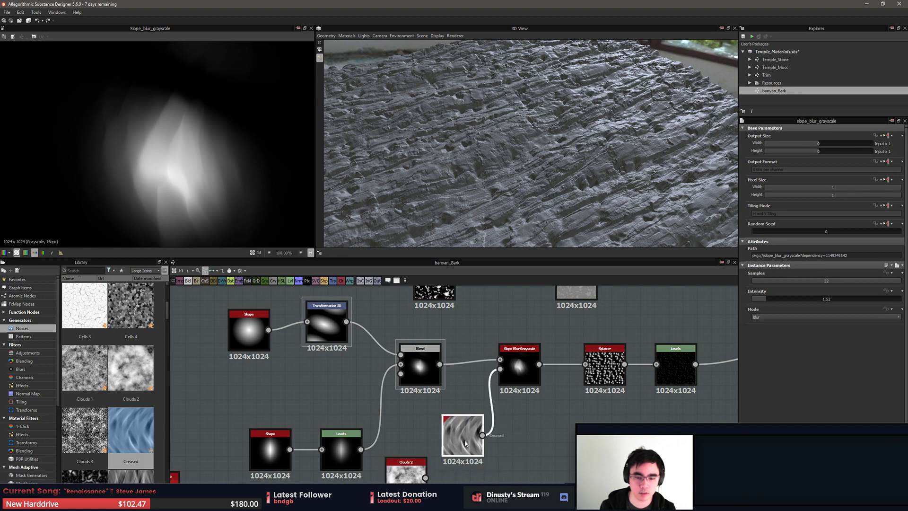
Compare the Creased noise with the Slope Blur Grayscale output and inspect the bark surface closely in 3D
middle_drag(472, 441, 454, 396)
scroll(453, 395, up, 2)
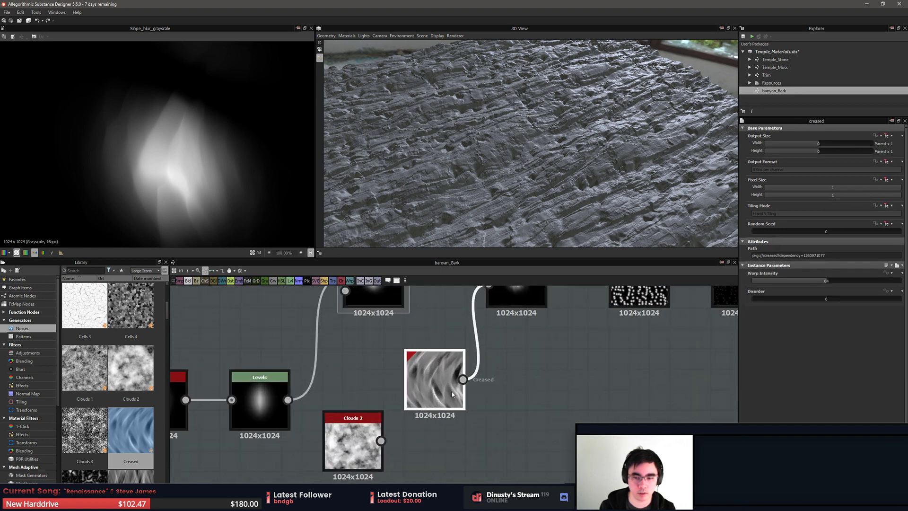
double_click(423, 394)
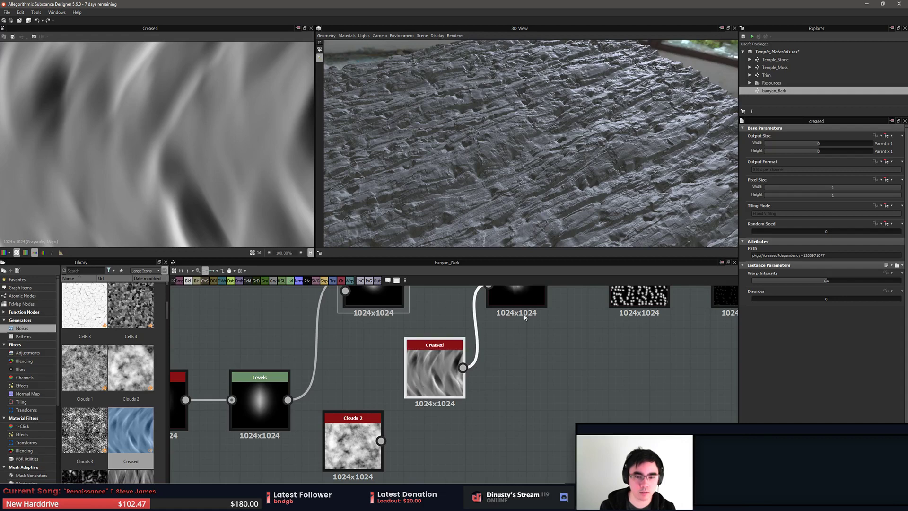
double_click(514, 292)
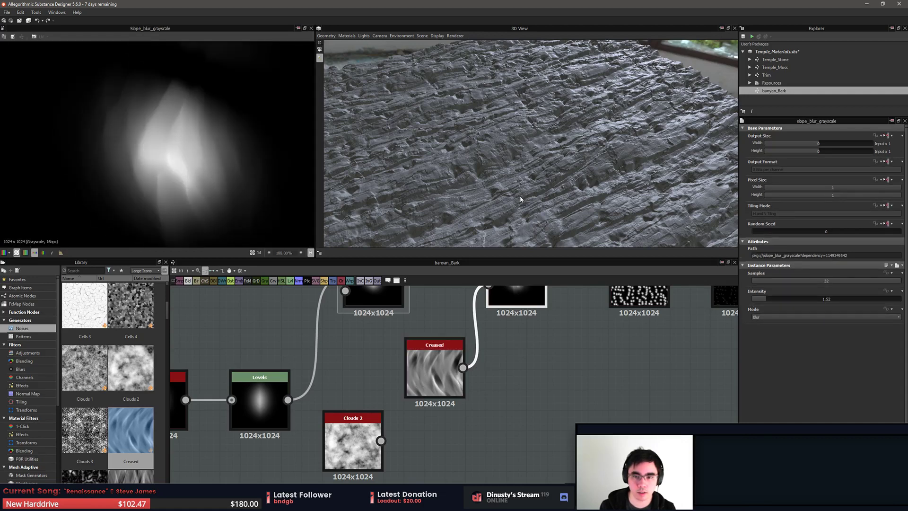
drag(544, 121, 518, 163)
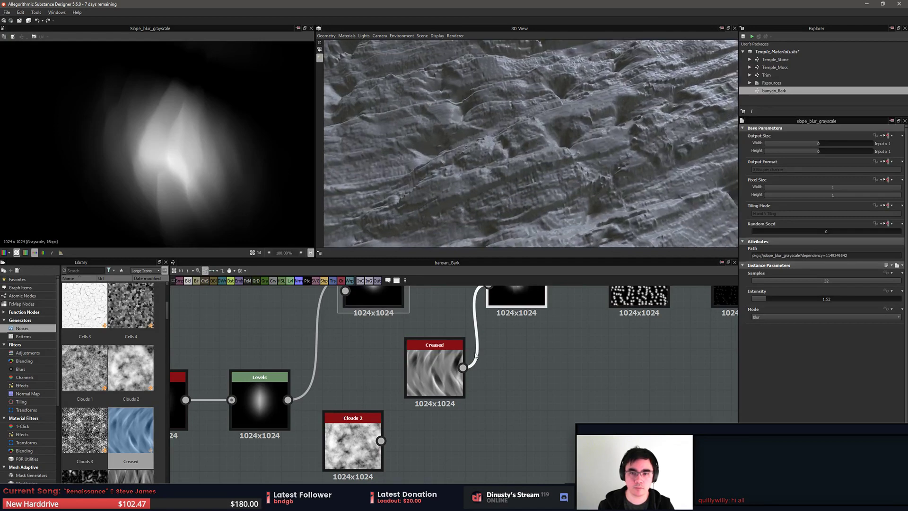
double_click(424, 368)
Raise the Slope Blur Grayscale's intensity to 3.89
middle_drag(524, 334, 501, 387)
double_click(507, 334)
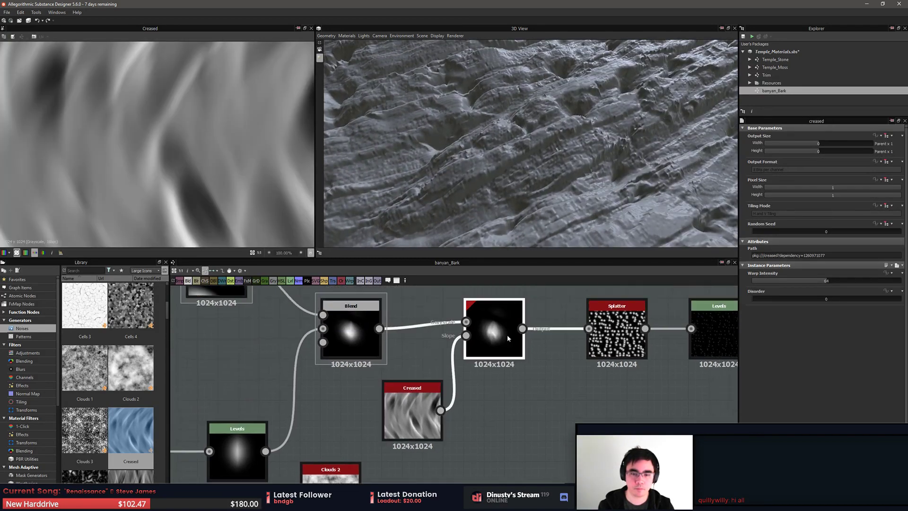
drag(762, 301, 789, 299)
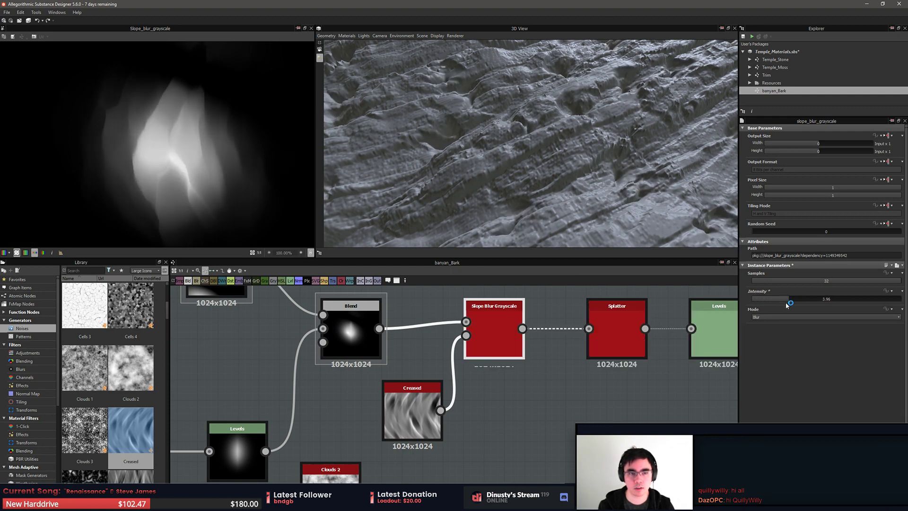
Duplicate the Slope Blur Grayscale after the first one, feeding it the first blur's output and Clouds 2 as slope
drag(351, 477, 556, 436)
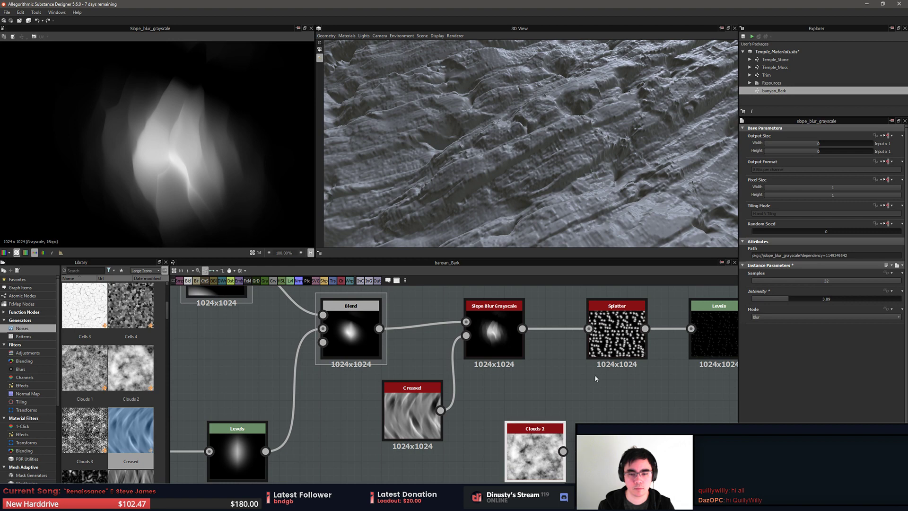
drag(611, 336, 632, 337)
middle_drag(632, 399, 485, 408)
drag(484, 405, 636, 349)
drag(391, 384, 463, 380)
key(ctrl+c)
key(ctrl+v)
click(490, 390)
drag(415, 460, 456, 373)
Set the second Slope Blur Grayscale's mode to Min and its intensity to 0.27
drag(788, 300, 750, 300)
click(781, 317)
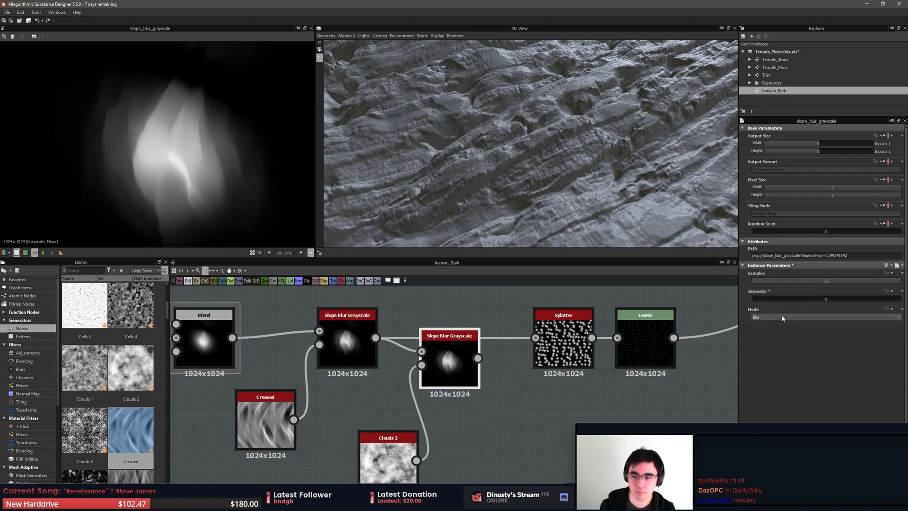
click(780, 325)
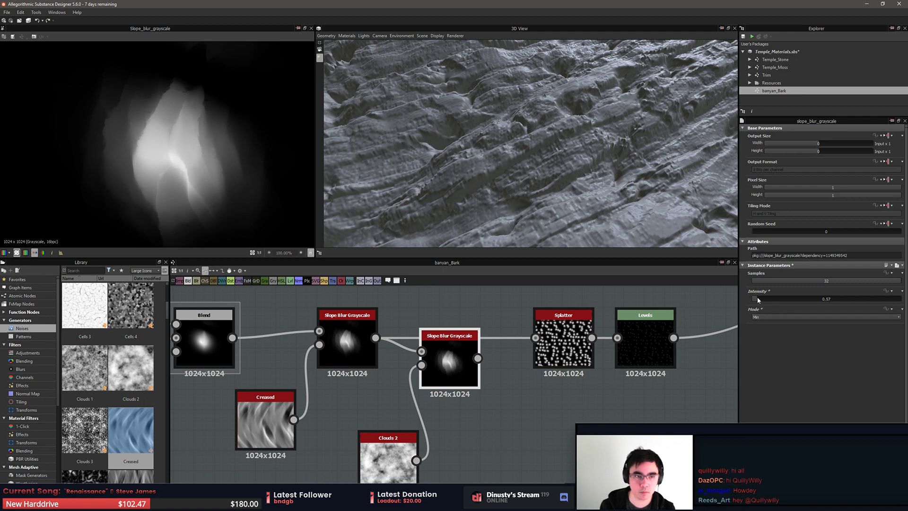
drag(753, 300, 755, 300)
Connect the second Slope Blur Grayscale to the Splatter, tidy the nodes, and preview the Splatter output
drag(414, 439, 413, 407)
drag(449, 350, 534, 337)
click(569, 362)
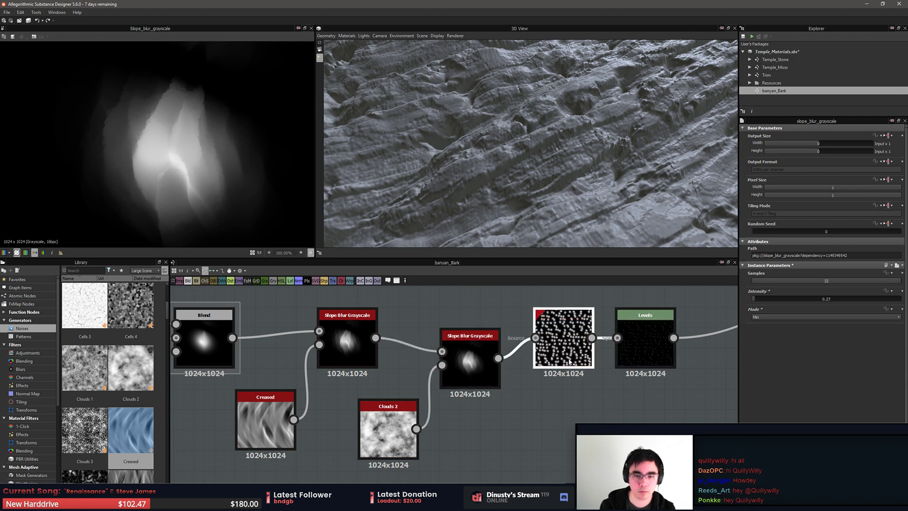
double_click(570, 362)
scroll(182, 163, up, 3)
scroll(186, 166, down, 2)
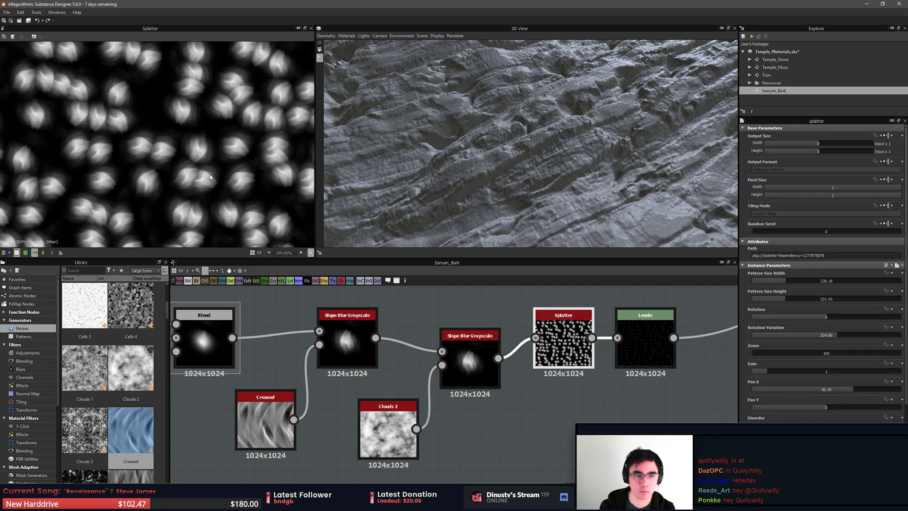
Set the Splatter's disorder angle to 132, enable random disorder, and set pattern size to 7 and size variation to 100
scroll(818, 420, down, 1)
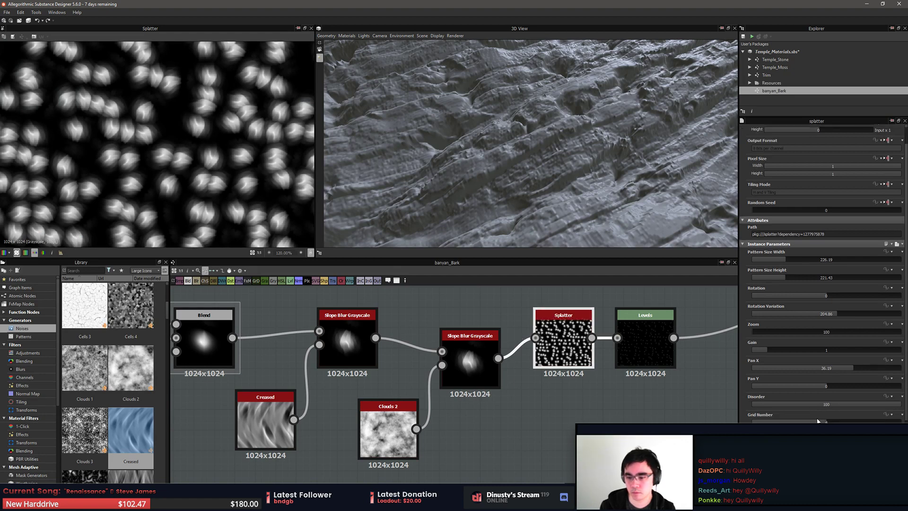
scroll(823, 275, down, 2)
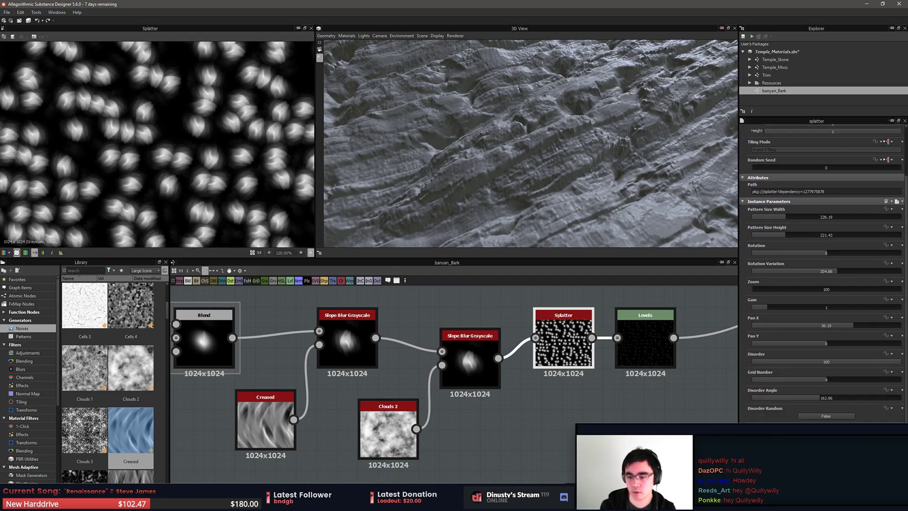
click(825, 434)
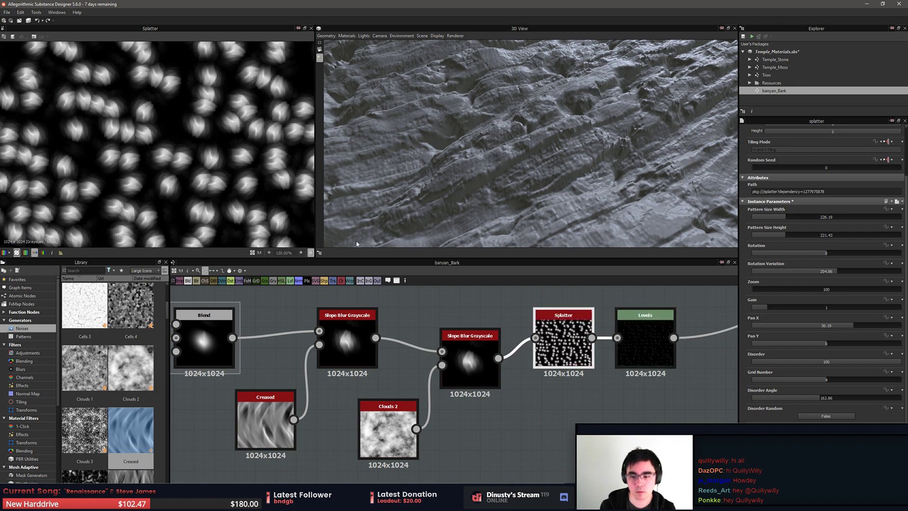
scroll(172, 134, down, 3)
scroll(651, 390, up, 2)
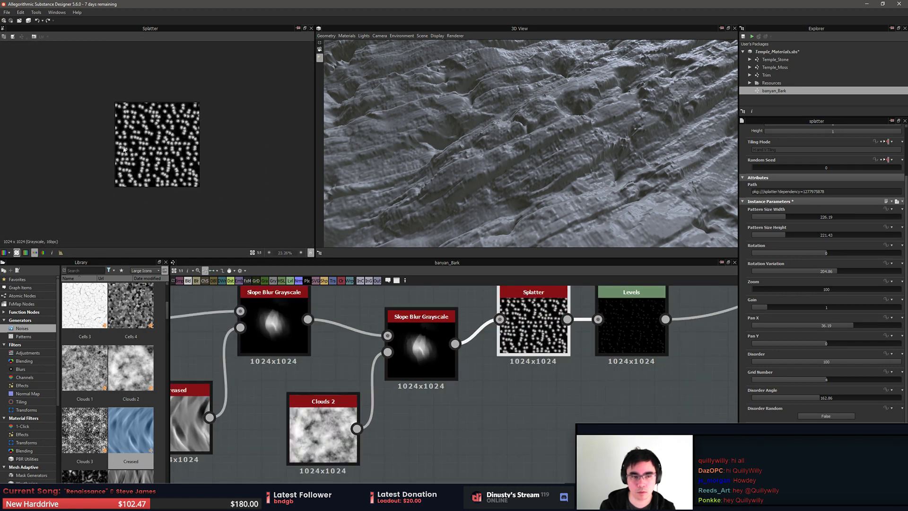
scroll(209, 182, up, 3)
scroll(208, 182, down, 2)
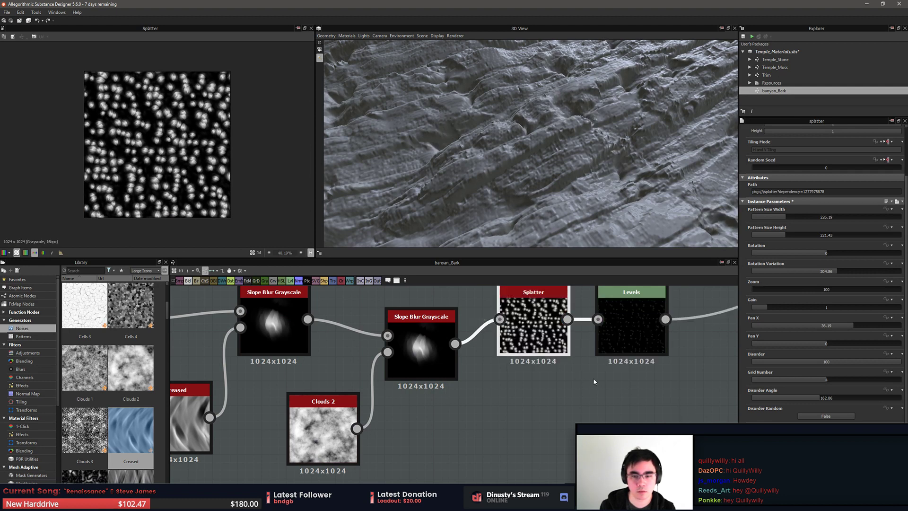
scroll(157, 144, up, 1)
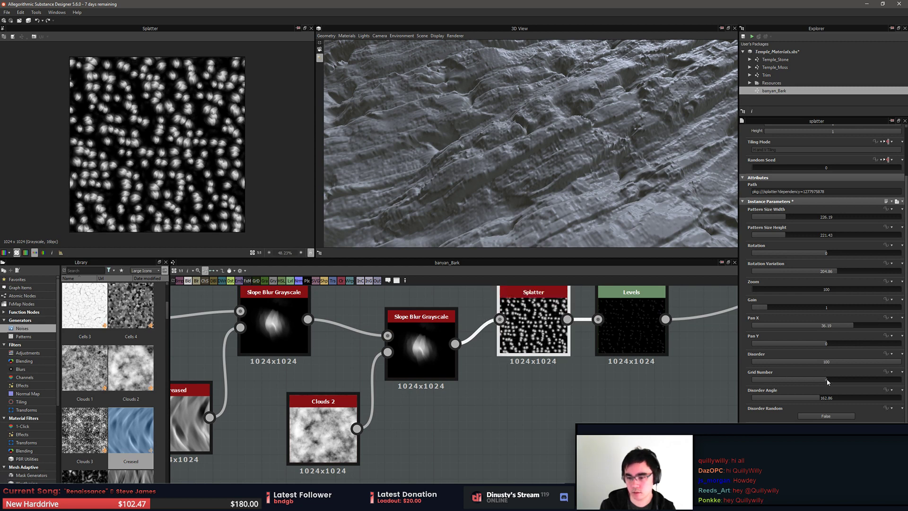
mouse_move(821, 398)
mouse_down()
mouse_move(867, 400)
mouse_move(807, 401)
mouse_up()
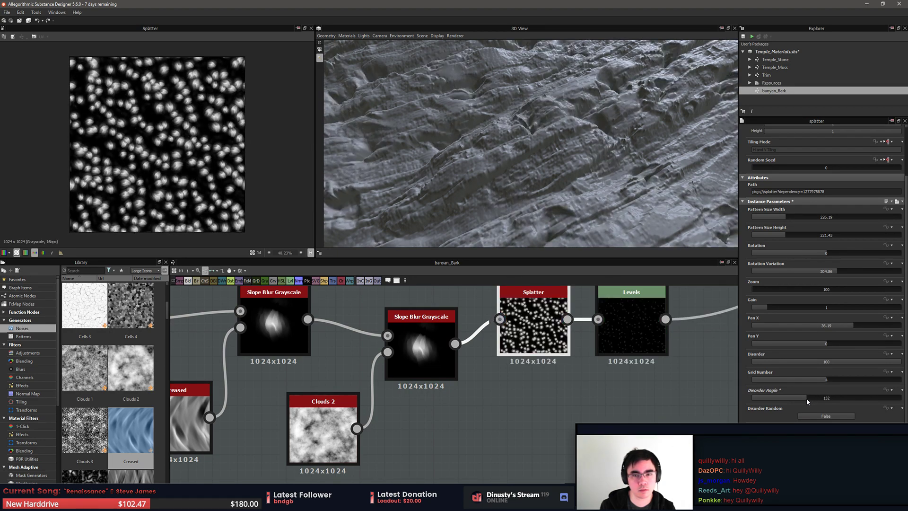
click(841, 418)
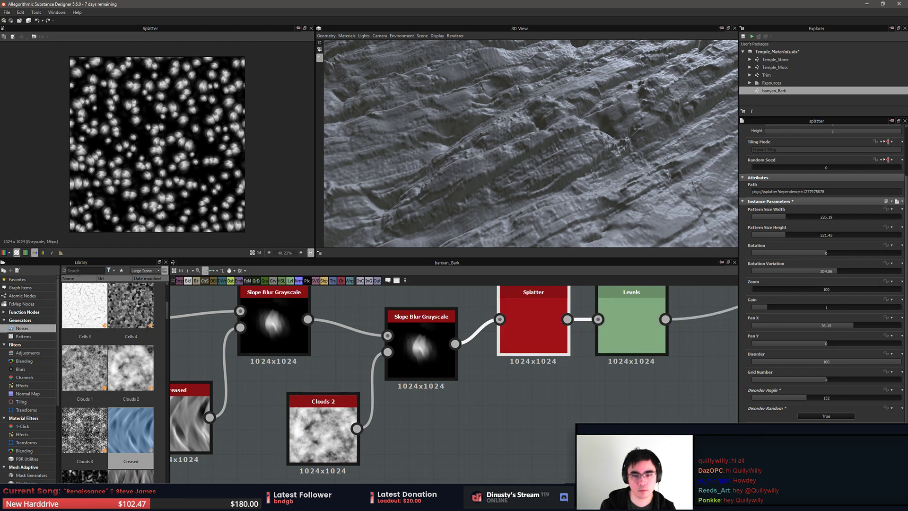
scroll(735, 454, down, 4)
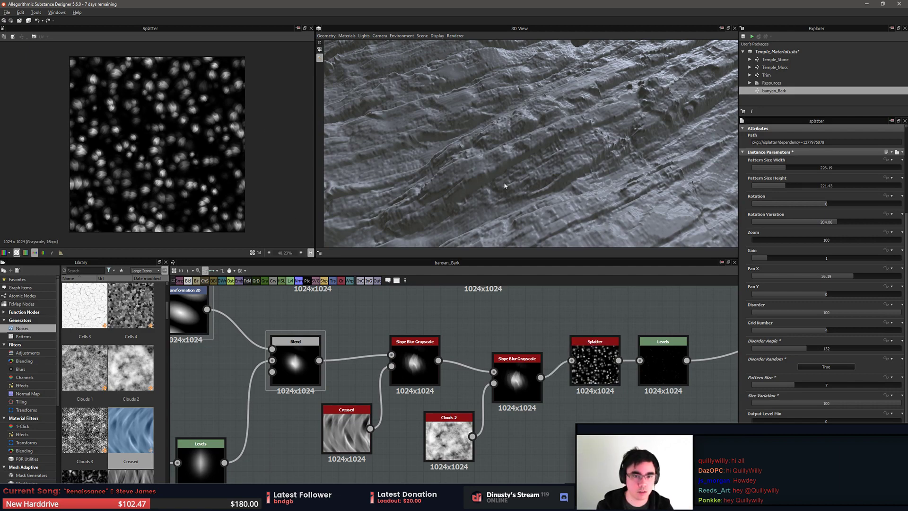
Check the bark from another angle in 3D and open the preview material's height and tessellation settings
drag(504, 185, 407, 56)
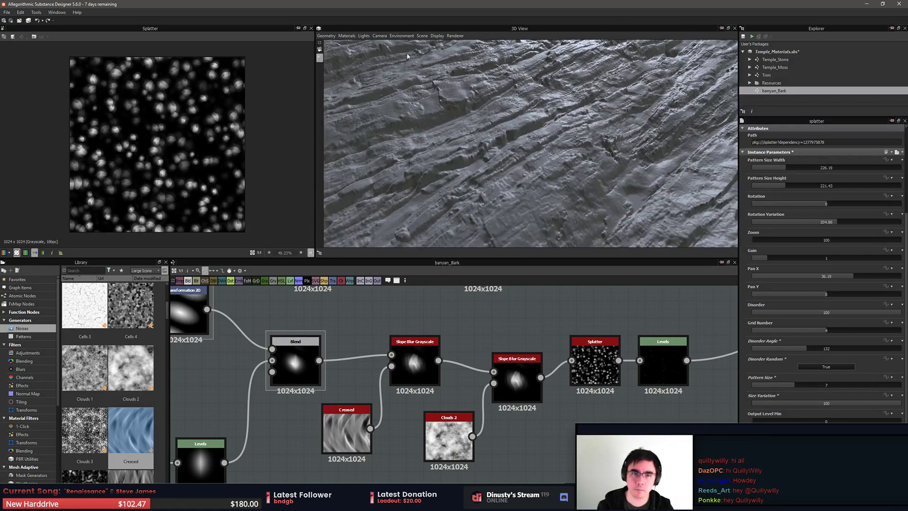
click(347, 35)
click(381, 46)
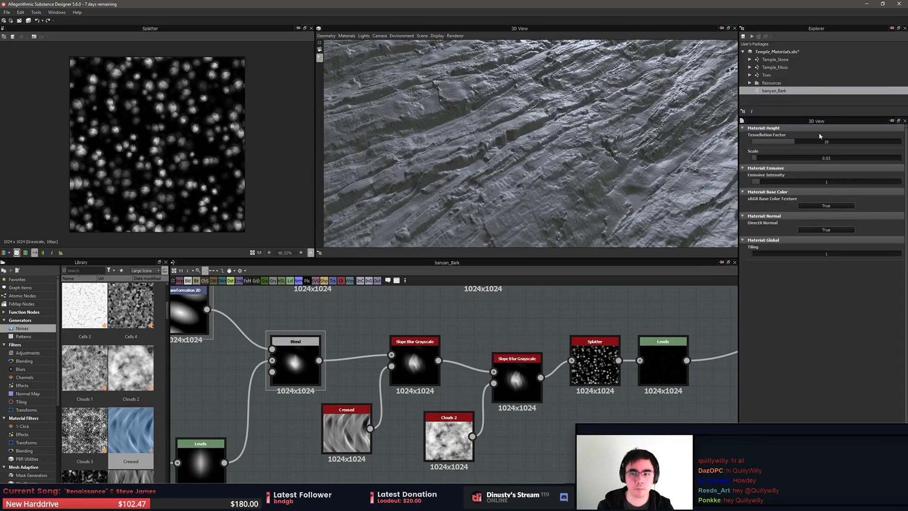
Set the material's height scale to 0.02 in the 3D view
drag(756, 161, 755, 161)
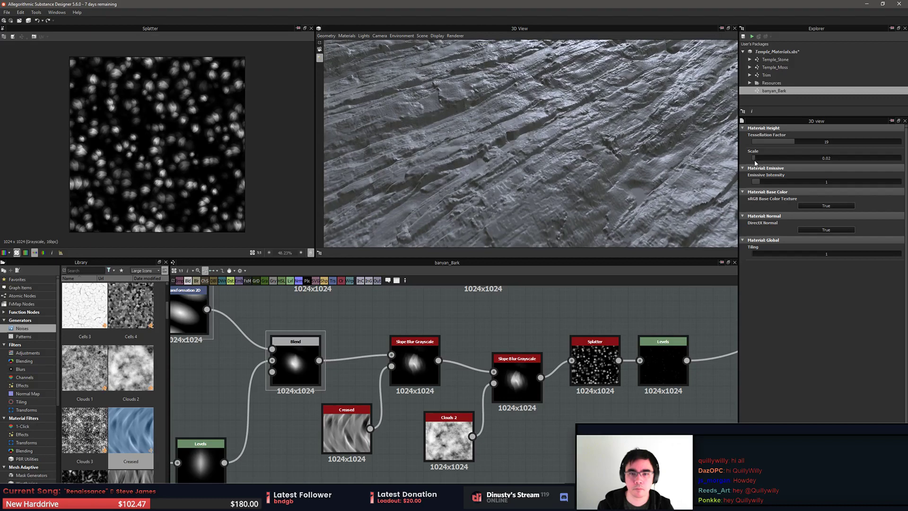
drag(654, 138, 598, 149)
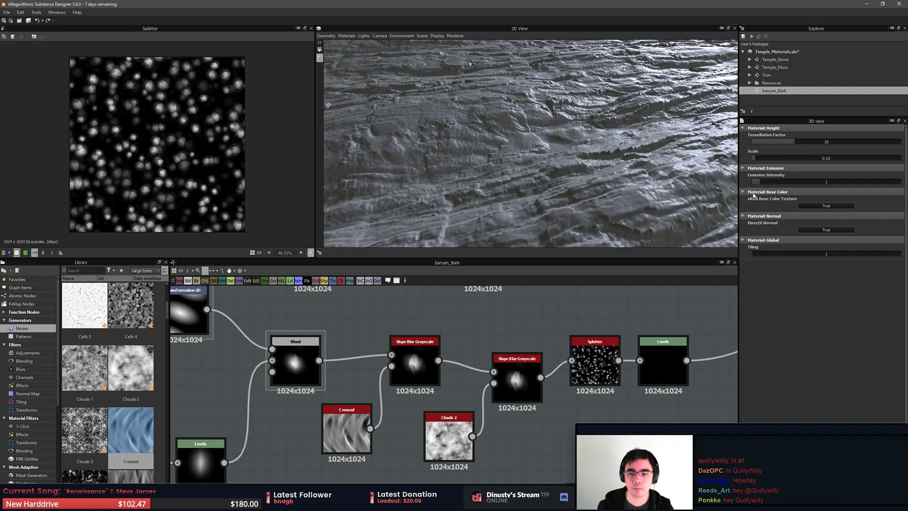
Show the final Subtract Blend node in the 2D view and inspect its height map up close
scroll(525, 352, down, 3)
scroll(525, 352, down, 2)
middle_drag(525, 352, 408, 373)
scroll(608, 357, up, 1)
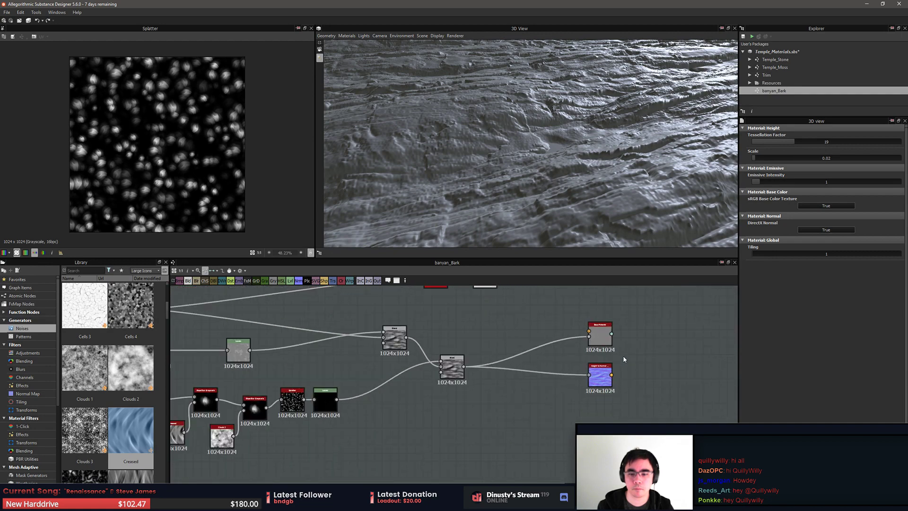
click(597, 332)
double_click(448, 370)
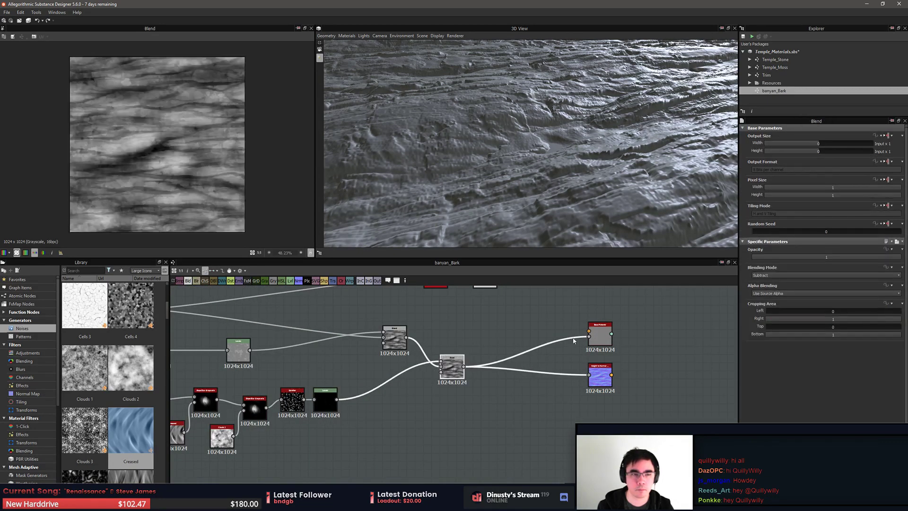
scroll(173, 141, up, 3)
scroll(172, 141, down, 1)
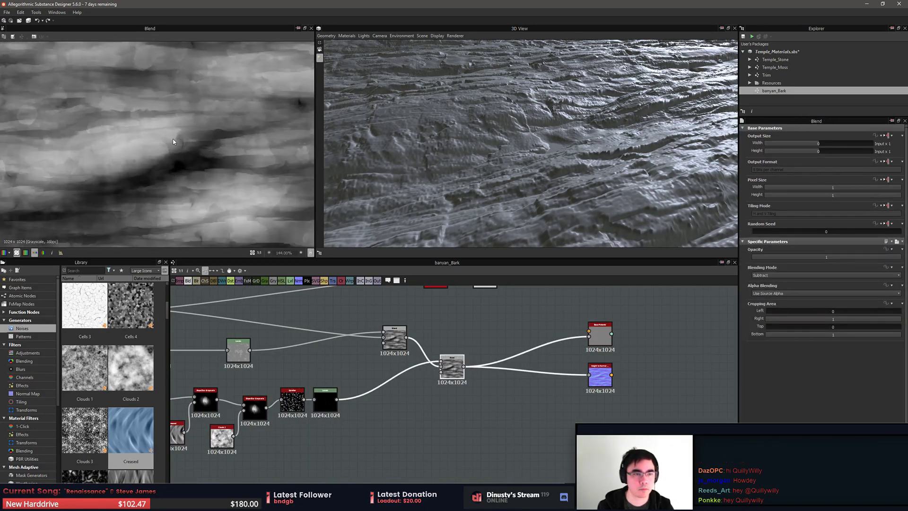
scroll(207, 157, down, 1)
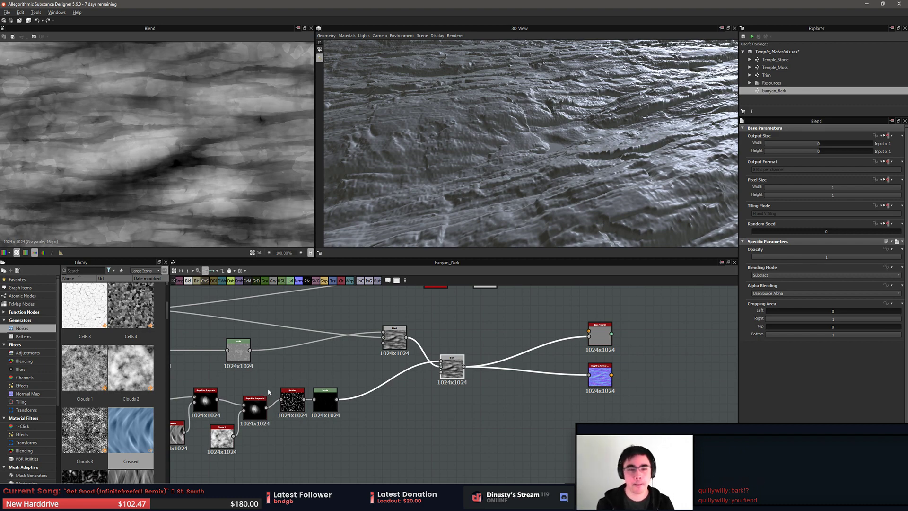
Switch to the Photoshop reference photo, examine the bark on the central banyan trunk, and return to Substance Designer
key(alt+Tab)
alt+scroll(379, 269, down, 4)
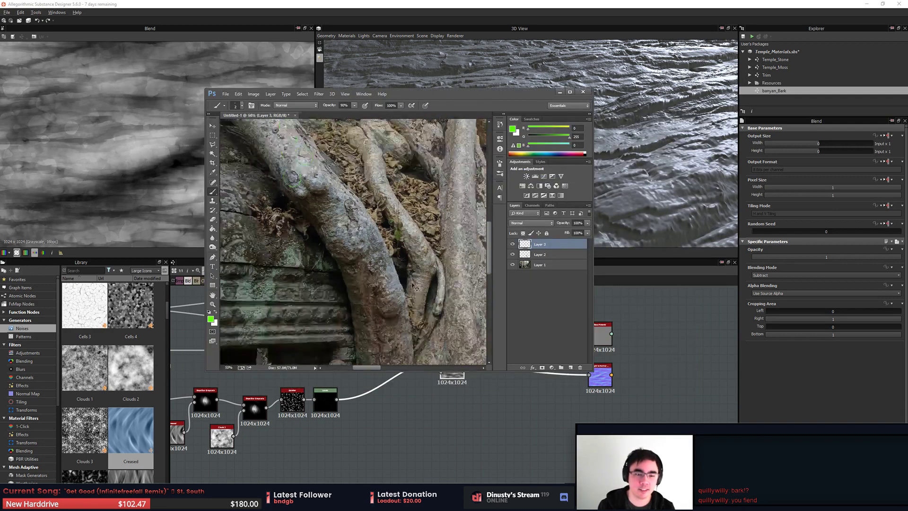
drag(378, 269, 329, 227)
alt+scroll(378, 270, up, 1)
drag(436, 314, 423, 300)
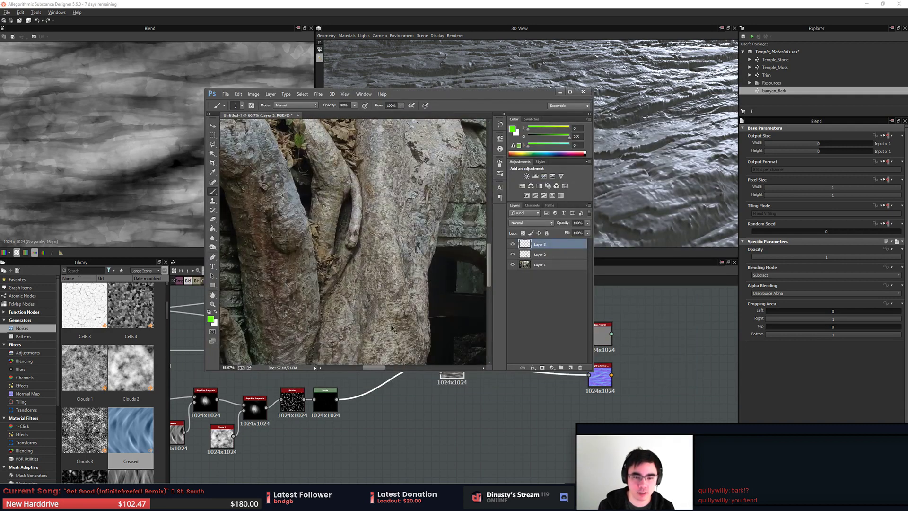
alt+scroll(423, 303, up, 3)
alt+scroll(425, 287, down, 2)
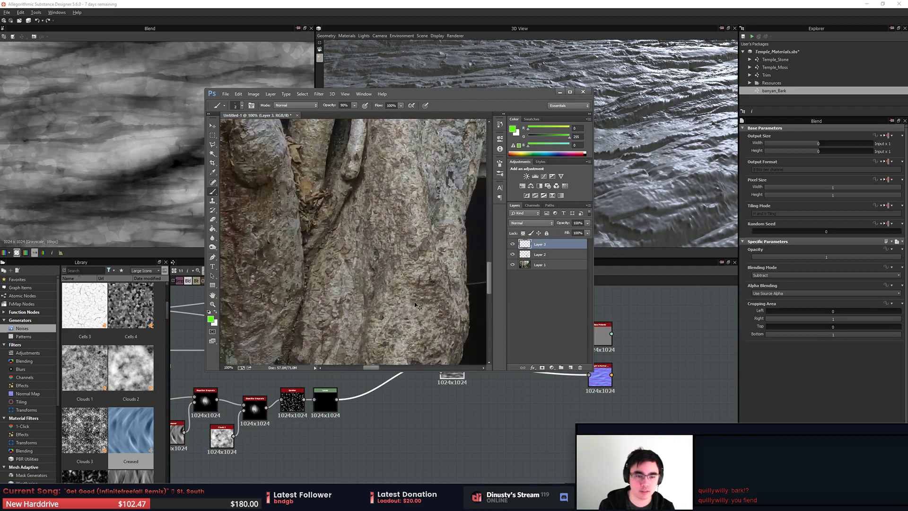
alt+scroll(418, 308, up, 1)
drag(418, 308, 419, 279)
click(513, 387)
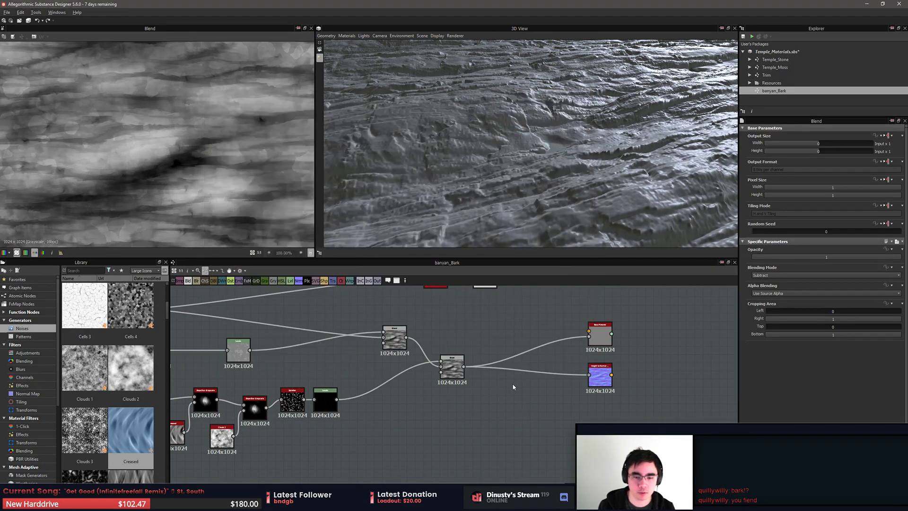
Switch back to the Photoshop reference photo and examine the green-marked creases near the base of the trunk
key(alt+Tab)
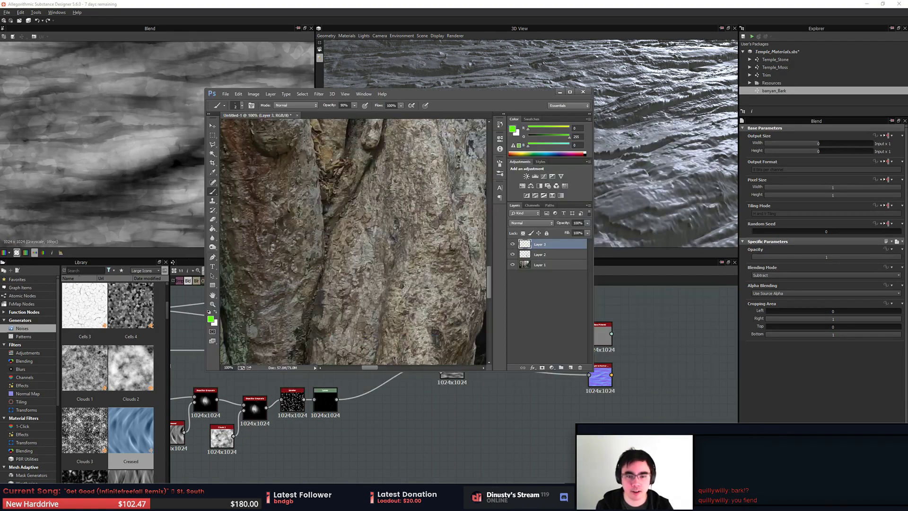
key(ctrl+minus)
key(ctrl+minus)
key(ctrl+minus)
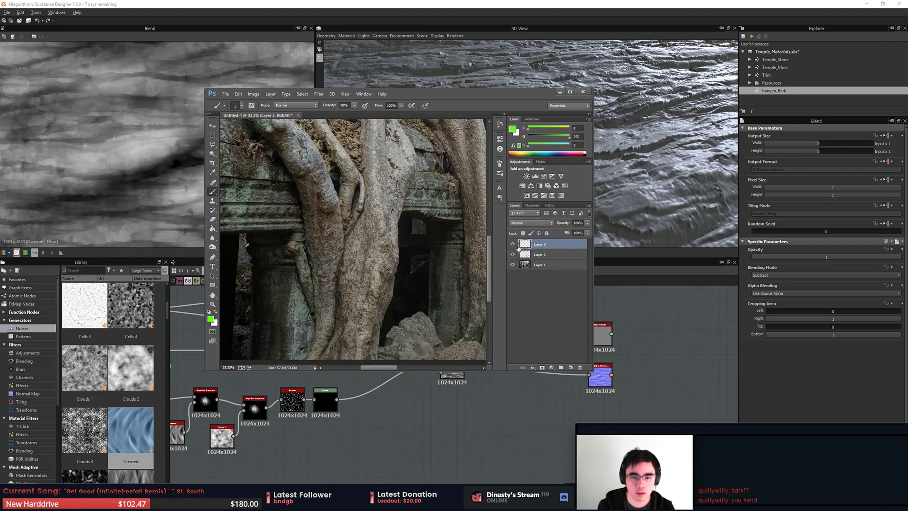
drag(426, 284, 369, 266)
drag(466, 274, 356, 271)
key(ctrl+plus)
key(ctrl+plus)
key(ctrl+plus)
key(ctrl+plus)
drag(454, 302, 246, 203)
key(ctrl+minus)
drag(454, 260, 354, 244)
key(ctrl+plus)
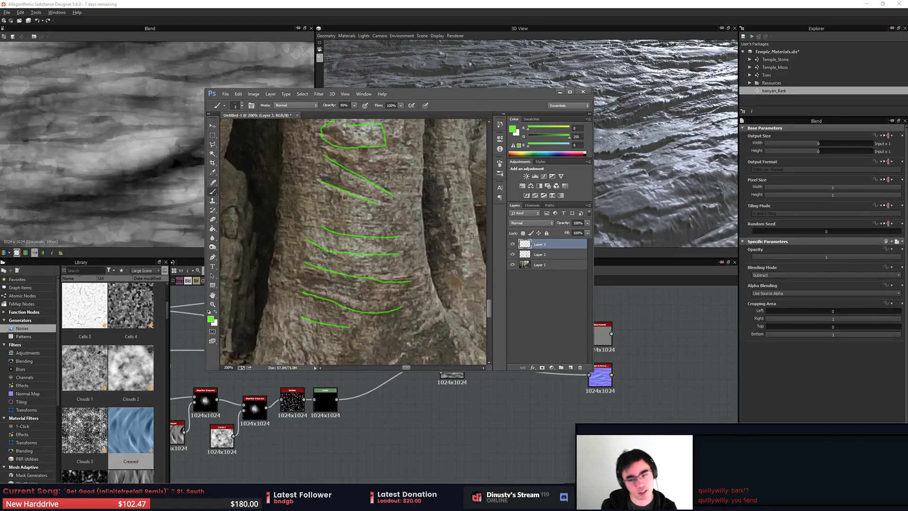
key(ctrl+minus)
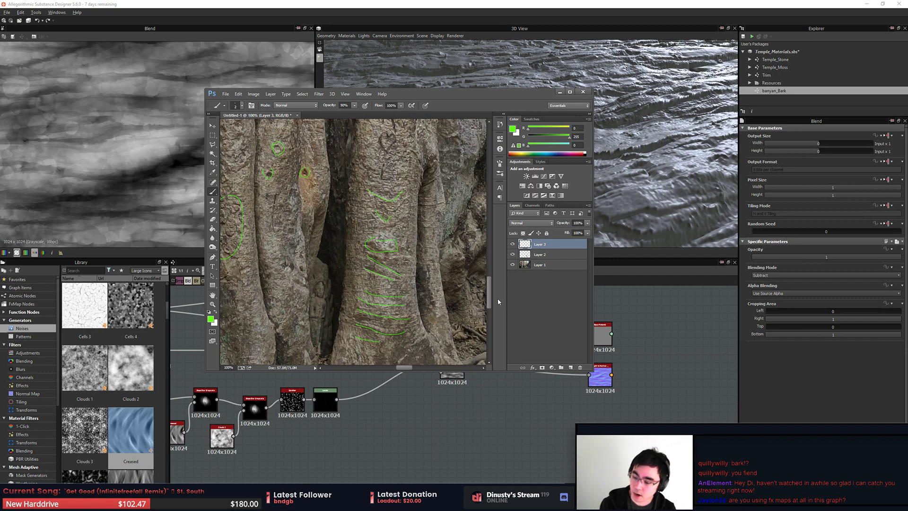
Examine the green-circled knots and the rough bark area on the neighbouring trunks in the reference photo
drag(347, 255, 370, 331)
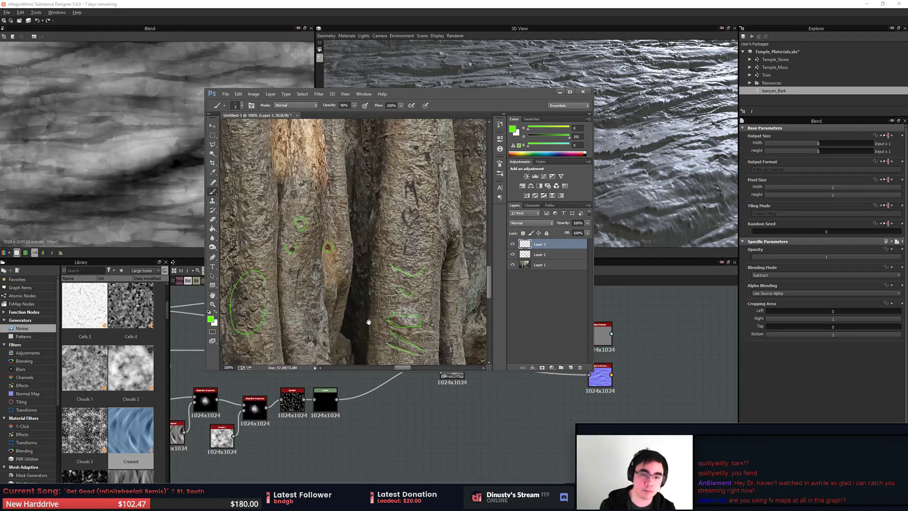
key(ctrl+minus)
key(ctrl+plus)
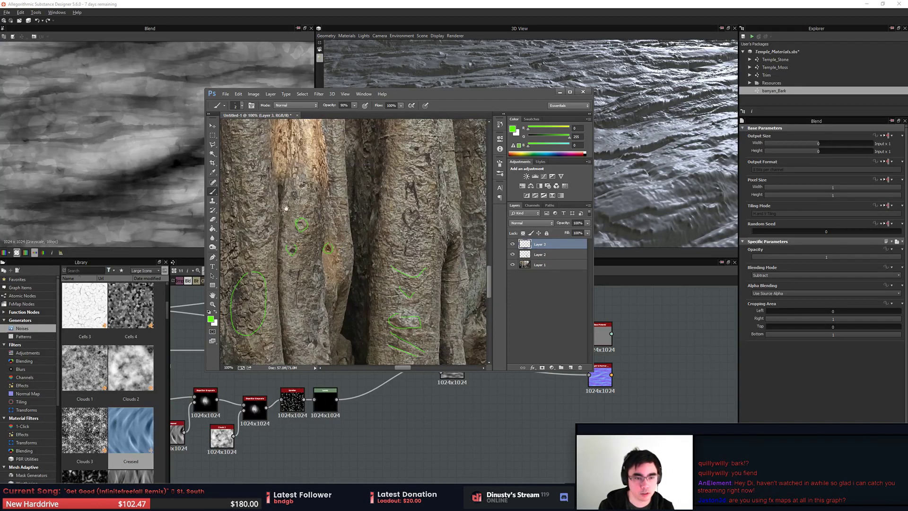
drag(286, 210, 375, 217)
key(ctrl+plus)
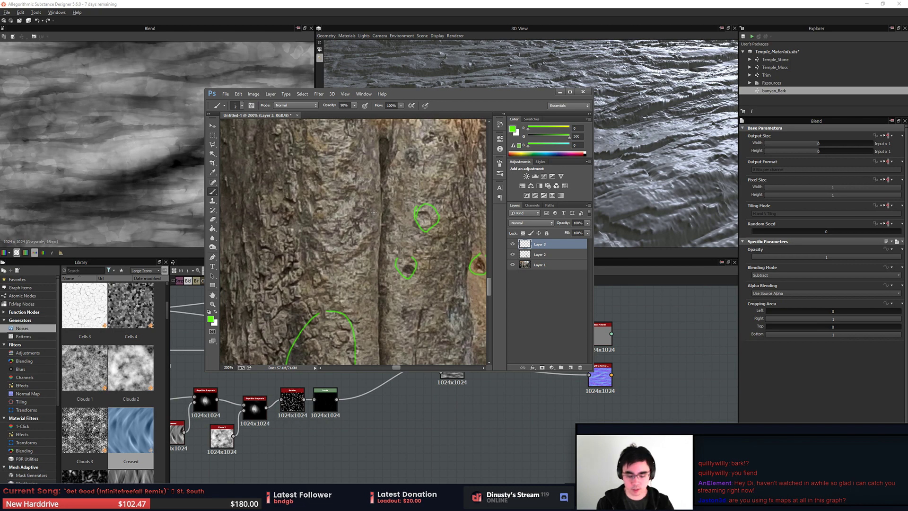
key(ctrl+minus)
mouse_move(378, 217)
mouse_down()
mouse_move(414, 276)
mouse_move(388, 230)
mouse_move(384, 251)
mouse_up()
drag(381, 147, 424, 218)
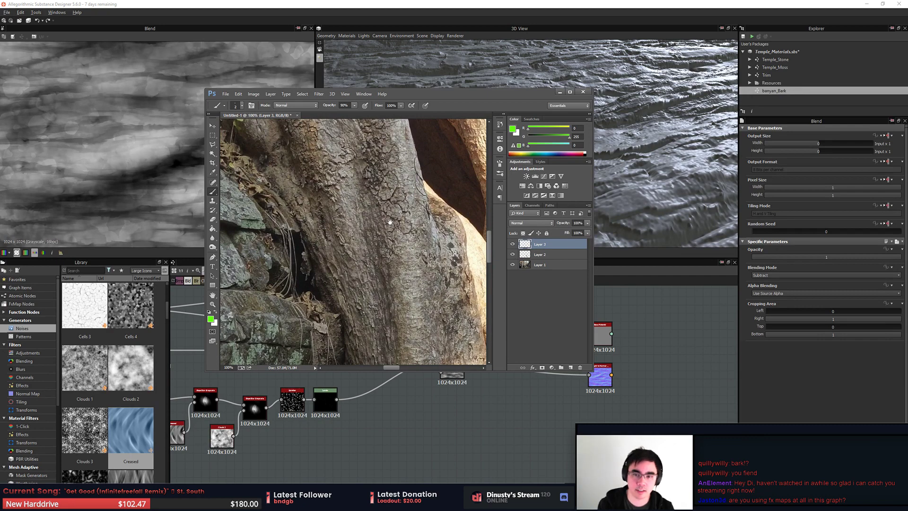
Examine the cracked bark beside the trunk hollow and the peeling patches on the paler roots in the reference photo
drag(341, 281, 460, 351)
mouse_move(402, 239)
mouse_down()
mouse_move(397, 303)
mouse_move(475, 245)
mouse_up()
key(ctrl+minus)
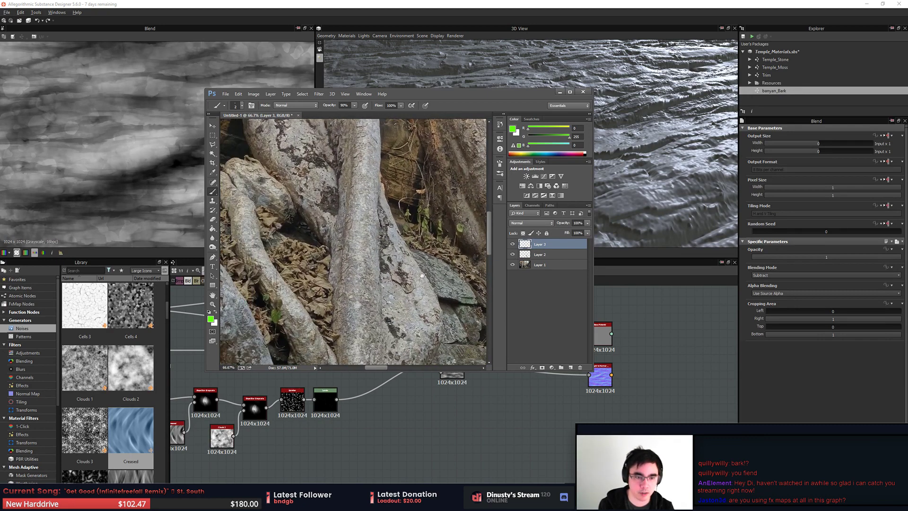
key(ctrl+plus)
mouse_move(422, 276)
mouse_down()
mouse_move(438, 260)
mouse_move(415, 228)
mouse_move(372, 200)
mouse_up()
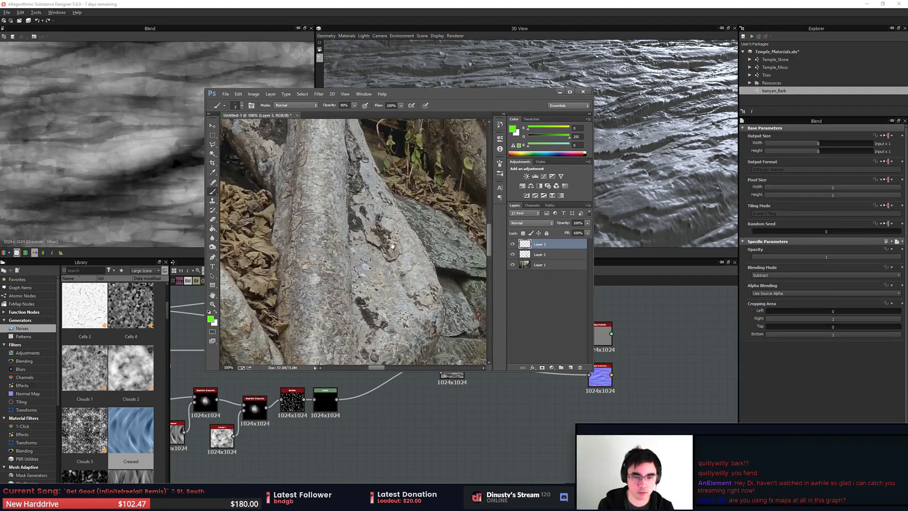
mouse_move(417, 157)
mouse_down()
mouse_move(357, 156)
mouse_move(313, 303)
mouse_up()
drag(478, 281, 402, 325)
key(ctrl+plus)
mouse_move(345, 142)
mouse_down()
mouse_move(400, 223)
mouse_move(362, 243)
mouse_move(358, 257)
mouse_up()
key(ctrl+plus)
key(ctrl+minus)
mouse_move(318, 161)
mouse_down()
mouse_move(397, 400)
mouse_move(363, 159)
mouse_move(337, 153)
mouse_up()
key(ctrl+minus)
key(ctrl+minus)
key(ctrl+minus)
key(ctrl+minus)
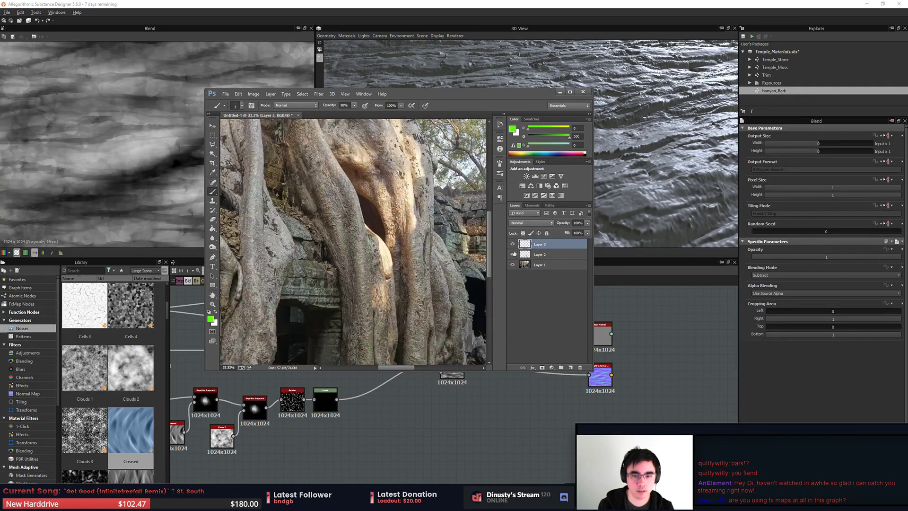
Add an Outer Glow layer style to Layer 3 with 100% opacity and a bright green glow colour
double_click(565, 244)
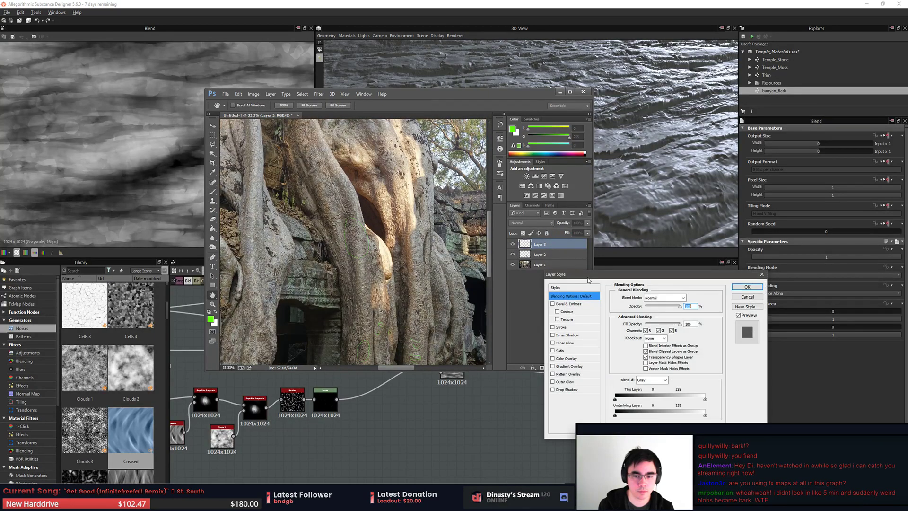
click(553, 381)
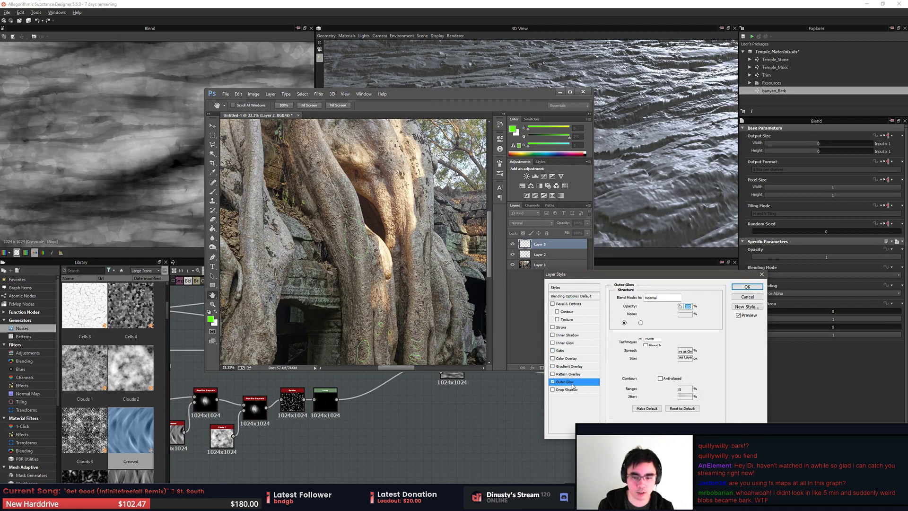
drag(666, 306, 676, 306)
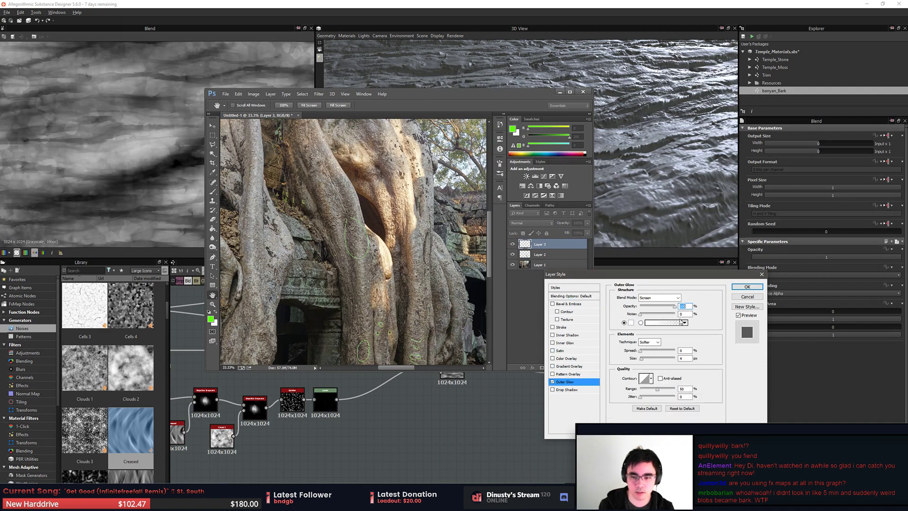
click(631, 323)
click(560, 403)
click(538, 392)
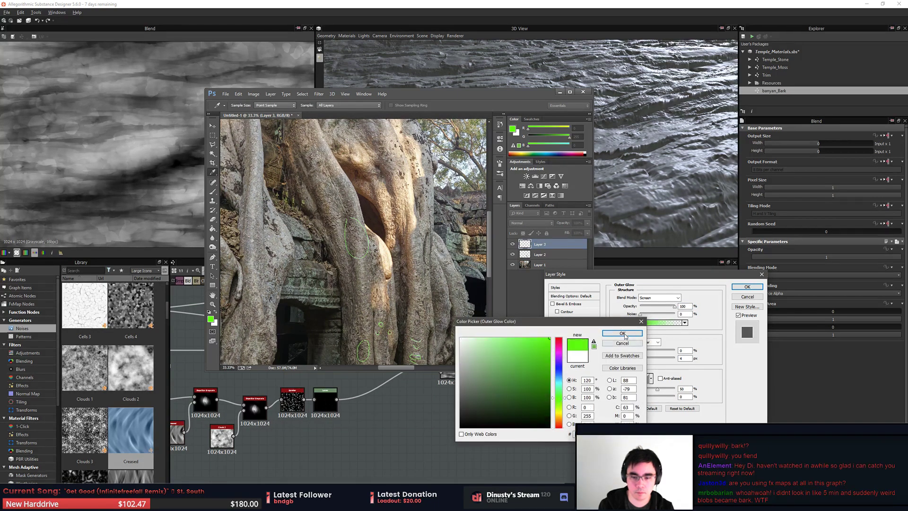
click(623, 333)
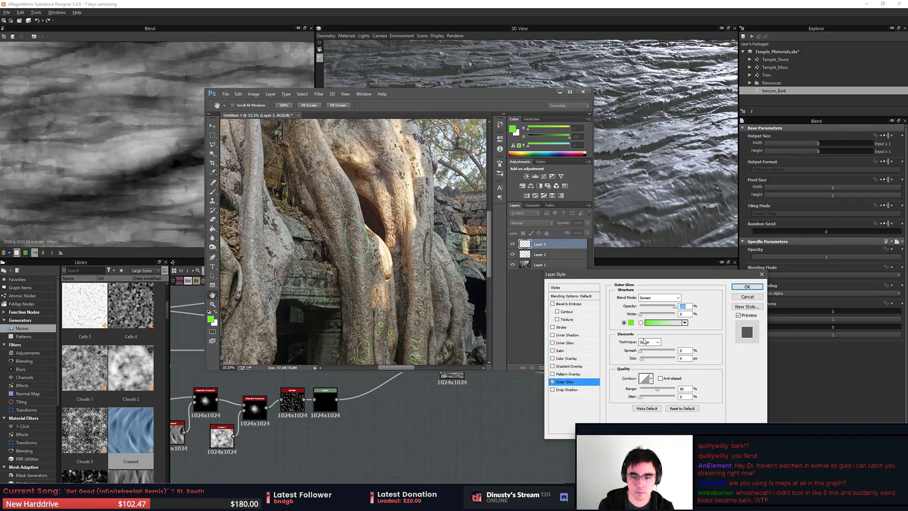
click(738, 289)
Examine the green-circled patch of cracked bark beside the trunk hollow in the reference photo
key(ctrl+minus)
key(ctrl+minus)
key(ctrl+minus)
key(ctrl+minus)
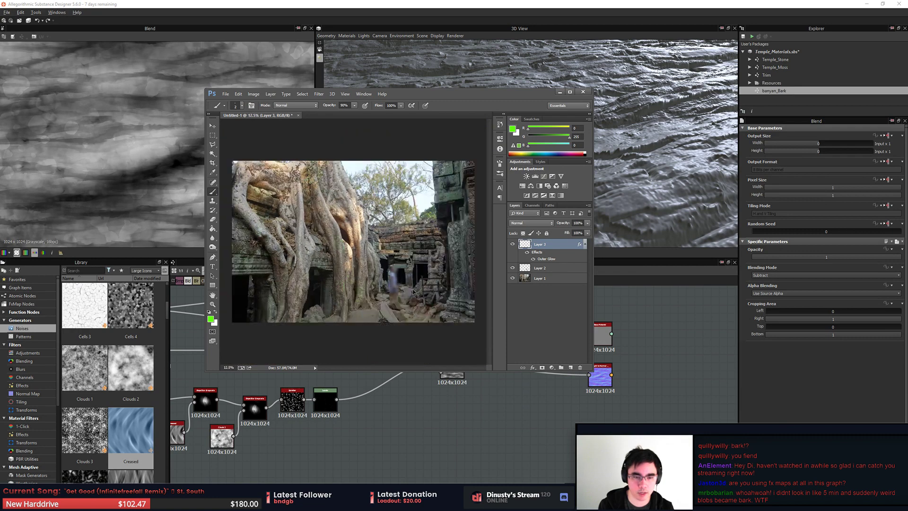
key(ctrl+plus)
key(ctrl+plus)
key(ctrl+plus)
key(ctrl+plus)
key(ctrl+plus)
drag(287, 247, 334, 246)
key(ctrl+plus)
key(ctrl+plus)
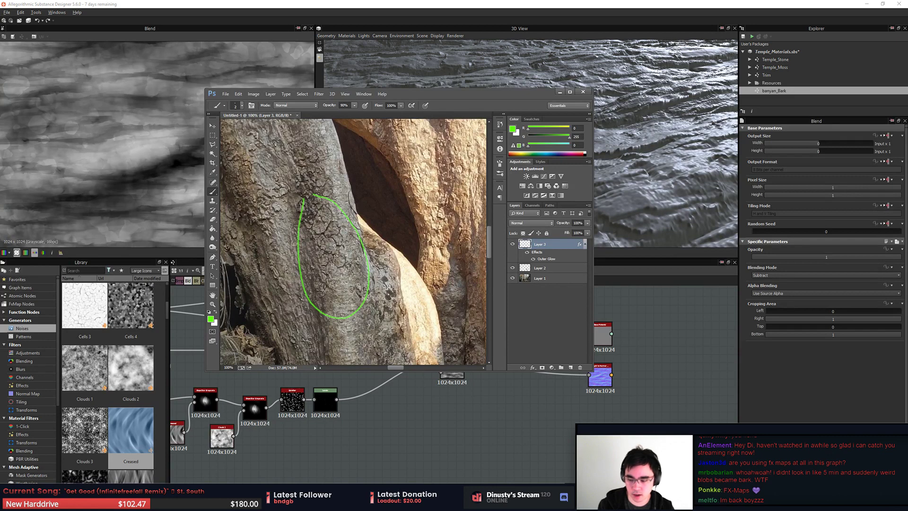
drag(336, 261, 357, 241)
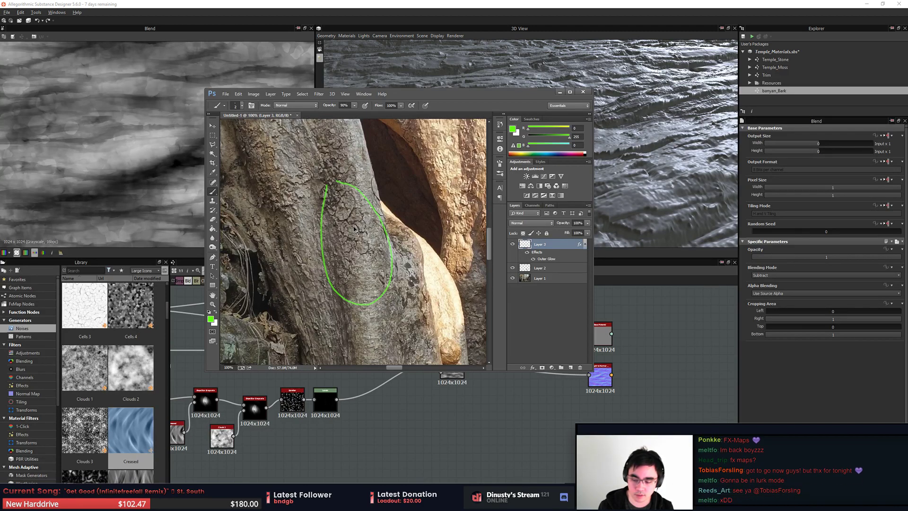
key(ctrl+plus)
key(ctrl+minus)
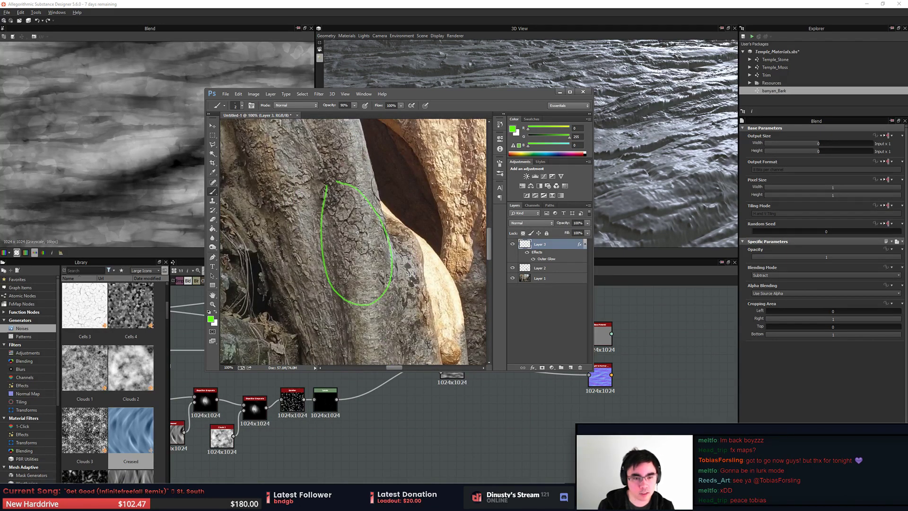
key(ctrl+plus)
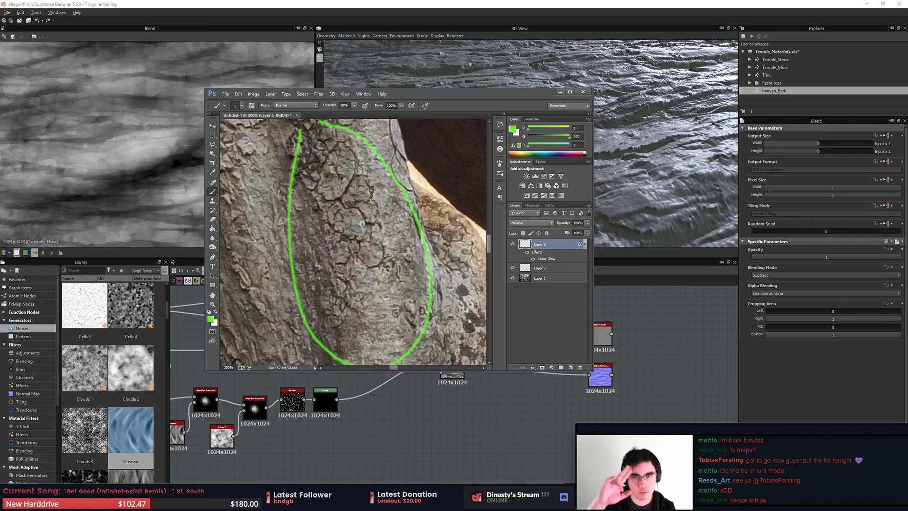
Outline individual cracked bark plates in green inside the circled trunk patch, and undo the strokes
key(ctrl+plus)
mouse_move(372, 199)
mouse_down()
mouse_move(318, 122)
mouse_move(289, 121)
mouse_move(328, 159)
mouse_up()
key(ctrl+minus)
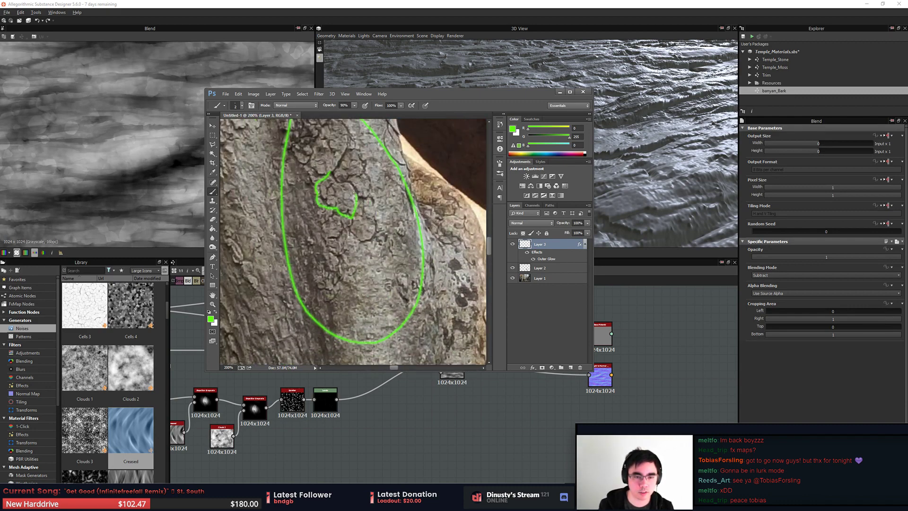
key(ctrl+z)
key(ctrl+z)
drag(364, 209, 390, 227)
drag(363, 141, 376, 150)
key(ctrl+z)
Circle the rough bark near the trunk's edge with small curved marks inside, undo the strokes, and switch back to Substance Designer
mouse_move(376, 228)
mouse_down()
mouse_move(428, 266)
mouse_move(404, 237)
mouse_move(414, 204)
mouse_up()
drag(296, 201, 307, 195)
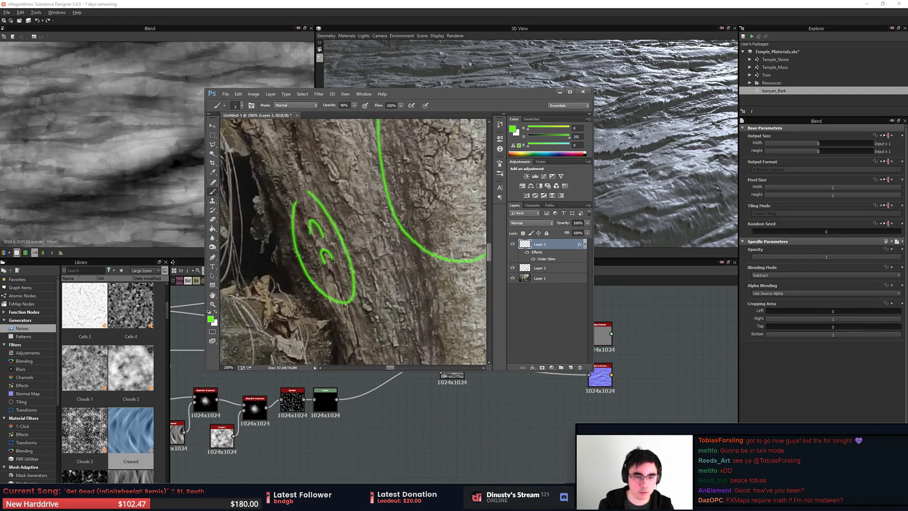
drag(434, 301, 426, 284)
key(ctrl+alt+z)
key(ctrl+alt+z)
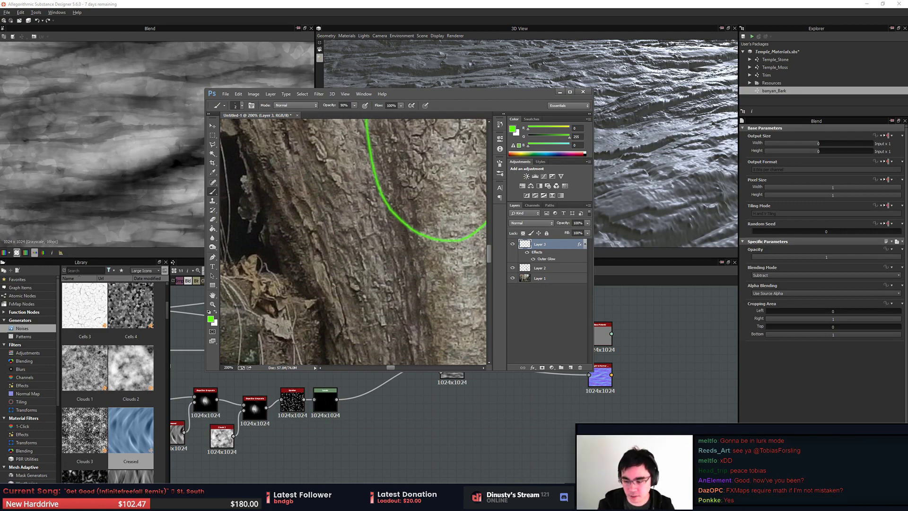
key(alt+Tab)
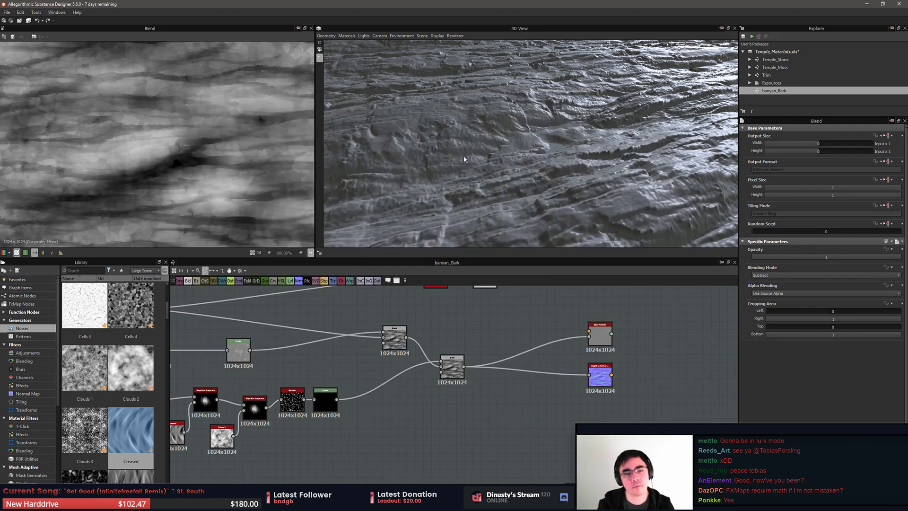
Examine the bark relief in the 3D preview and the height map of the final Subtract Blend node
drag(464, 160, 478, 186)
right_drag(478, 186, 519, 235)
drag(518, 235, 661, 160)
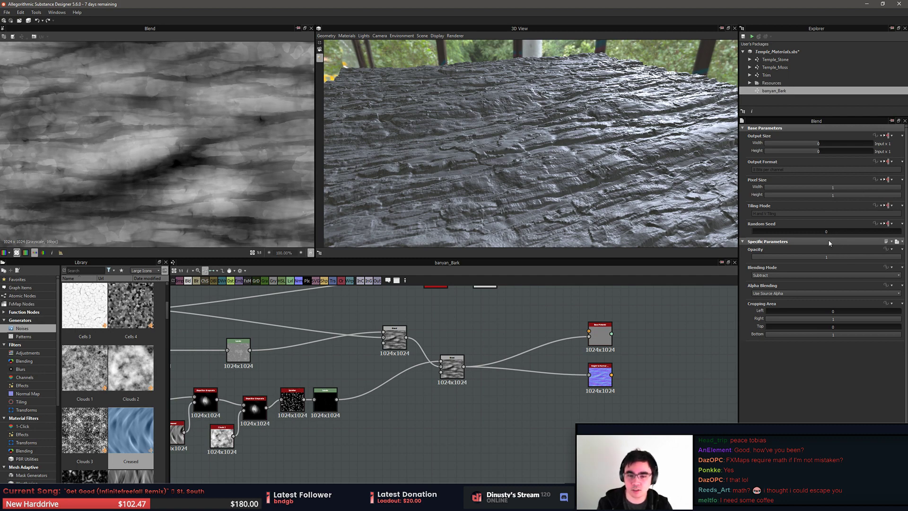
scroll(695, 321, up, 5)
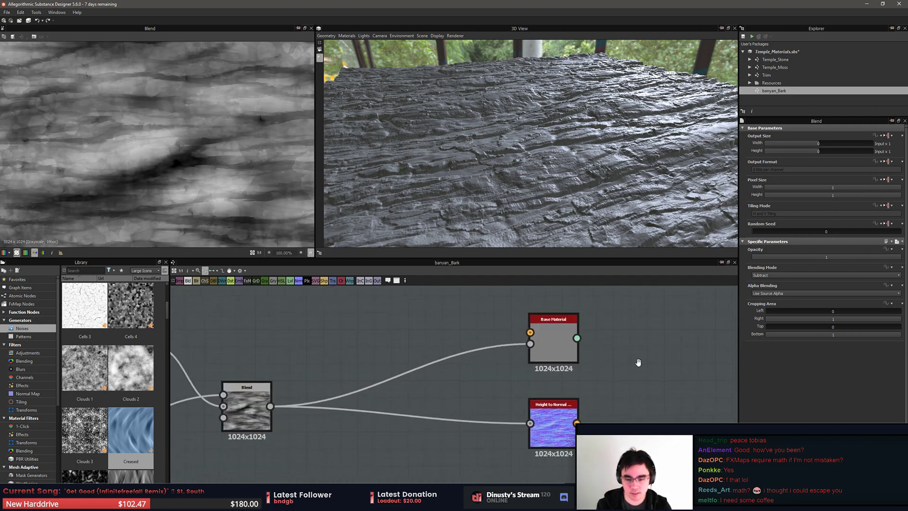
middle_drag(336, 381, 459, 371)
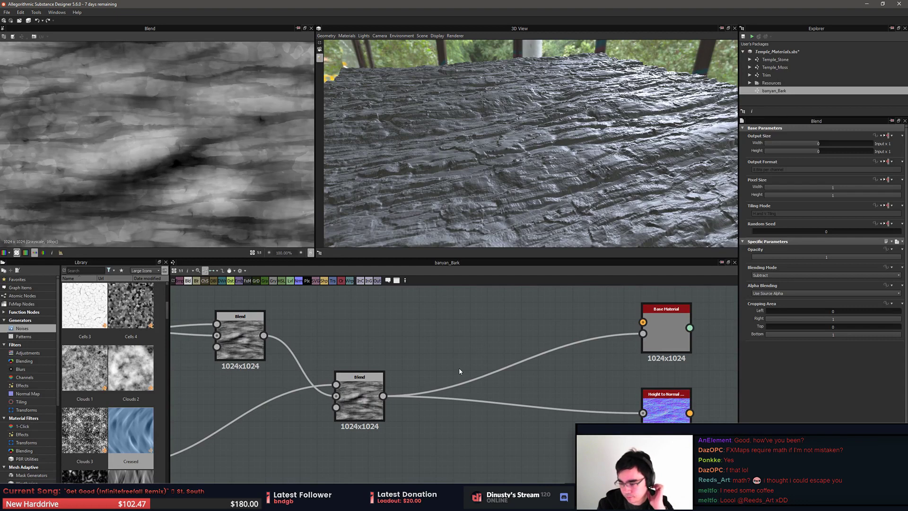
click(359, 398)
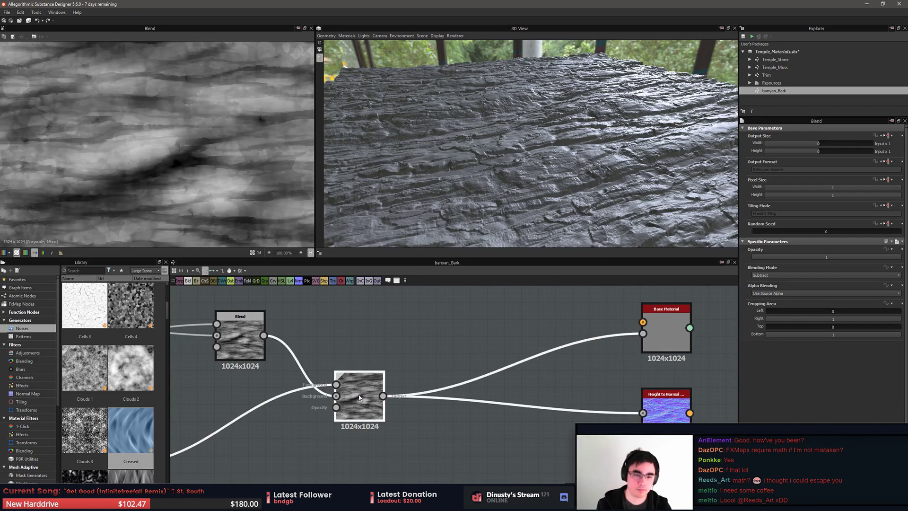
scroll(241, 198, down, 3)
middle_drag(440, 371, 448, 381)
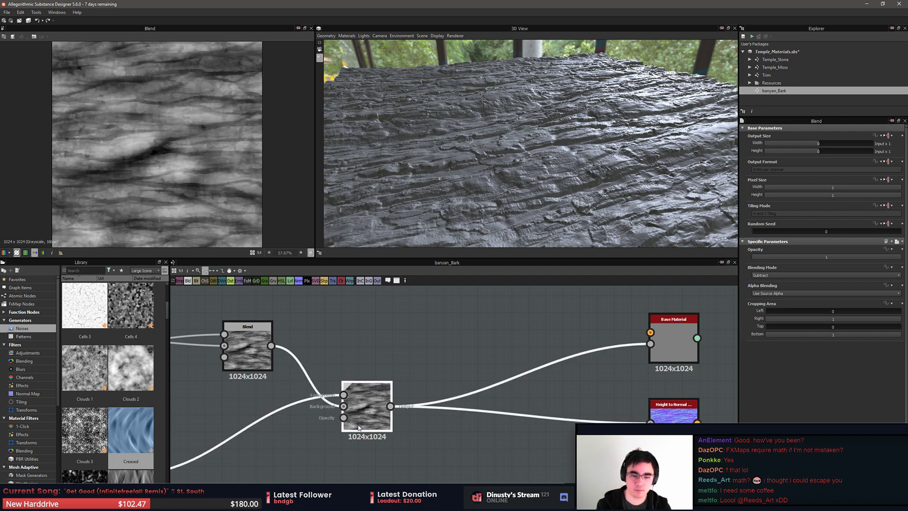
Insert a Histogram Range node between the Overlay Blend and the final Subtract Blend, and arrange the nodes in a row
middle_drag(260, 434, 476, 383)
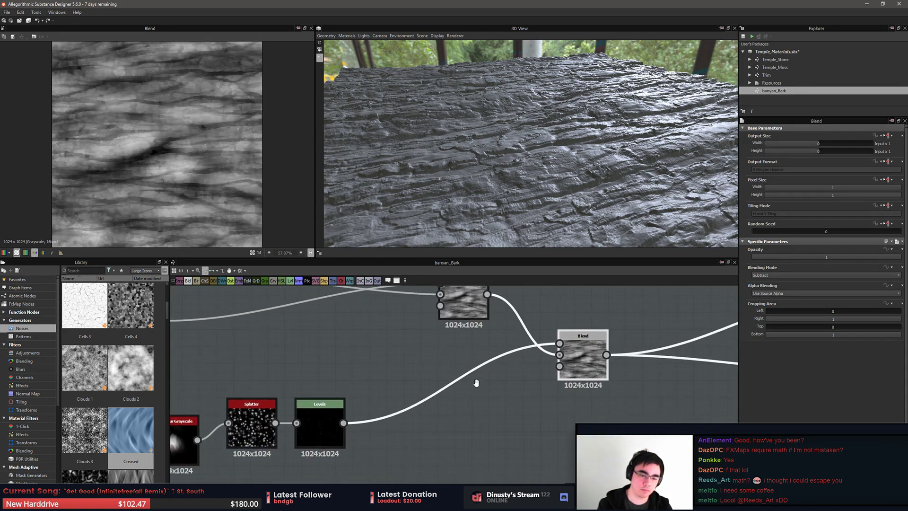
middle_drag(473, 324, 462, 390)
click(460, 361)
key(space)
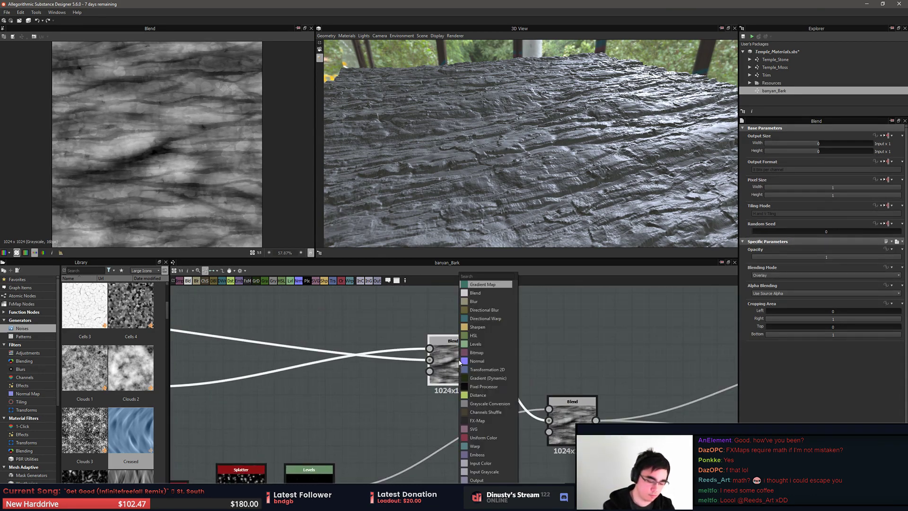
text(hist)
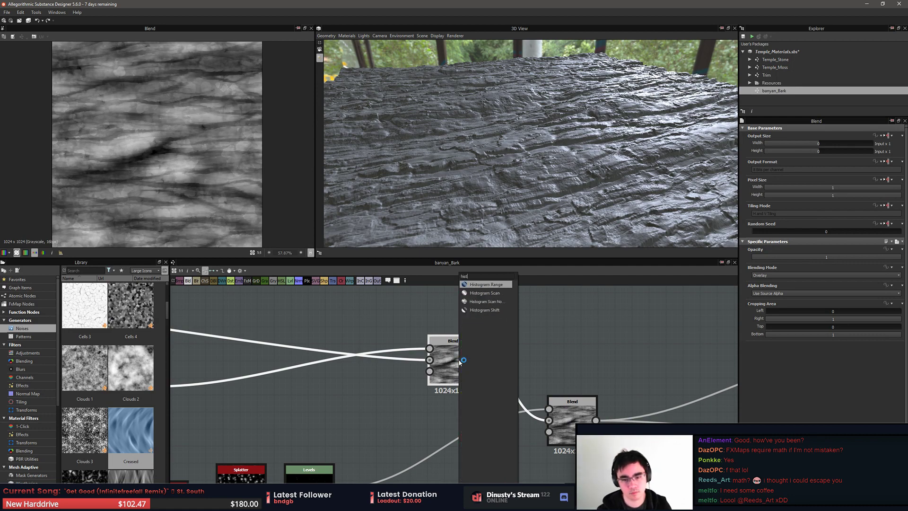
key(Return)
drag(445, 366, 386, 359)
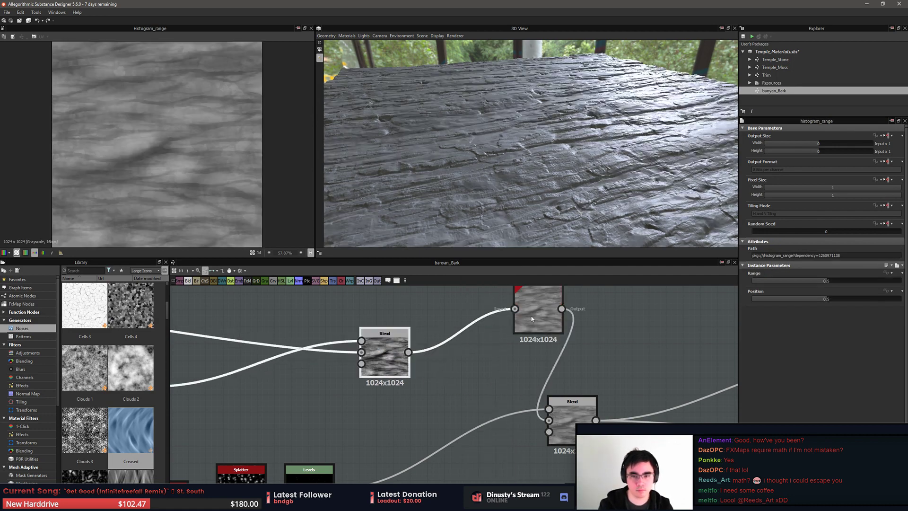
drag(535, 333, 484, 363)
Set the Histogram Range node's Range to 0.64 and Position to 0.36
drag(528, 189, 528, 212)
drag(488, 339, 487, 356)
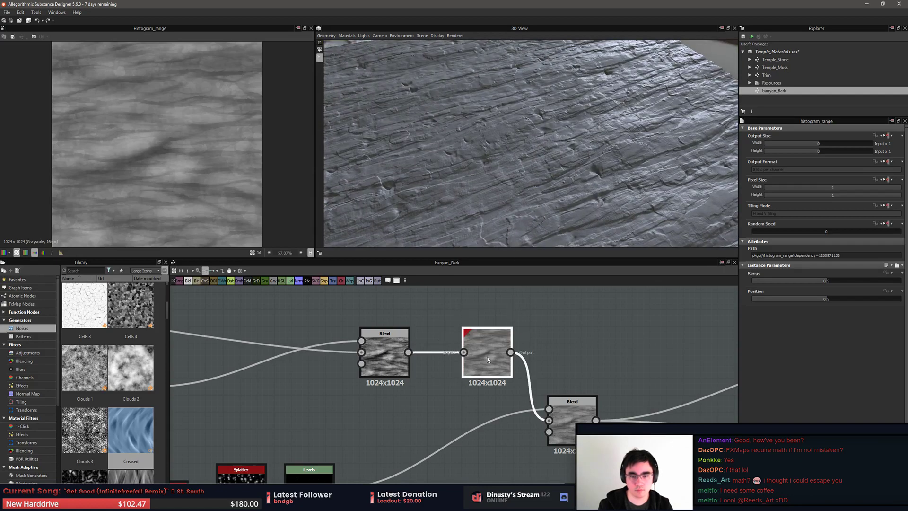
drag(831, 279, 805, 299)
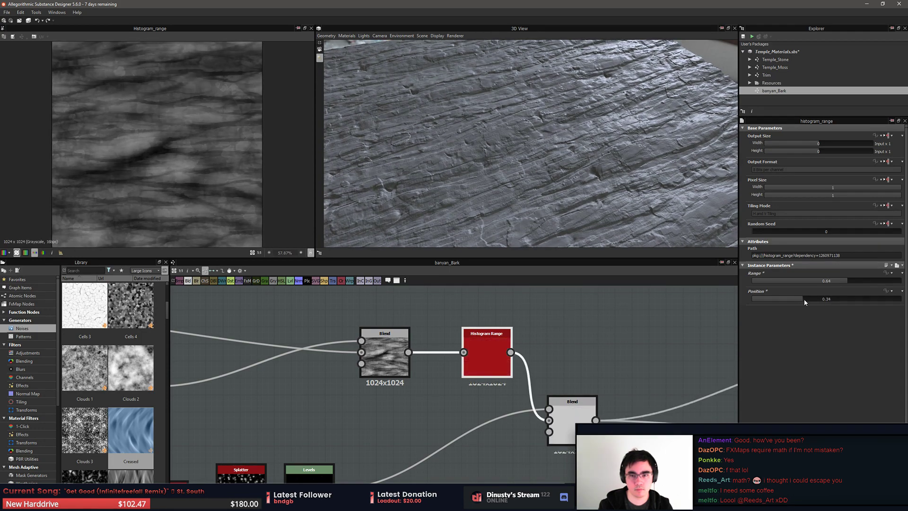
click(636, 373)
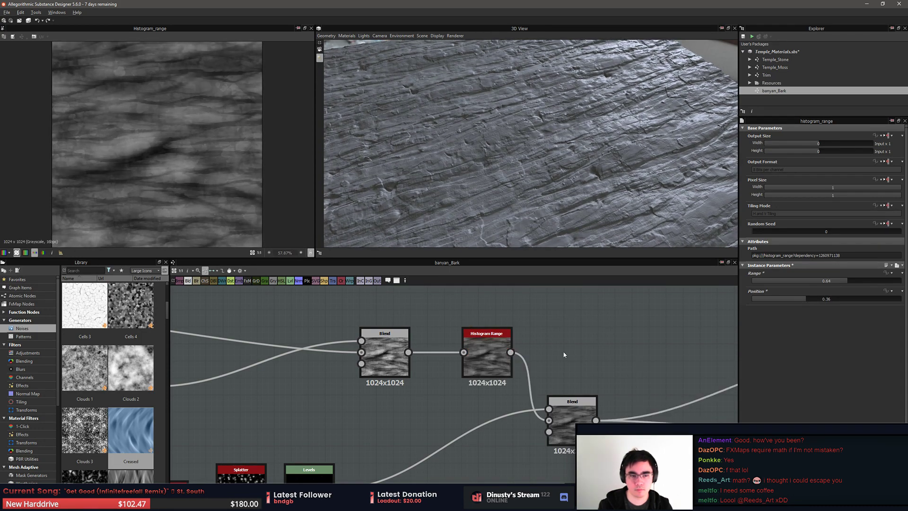
In the Levels node after the Splatter, lower the output white slightly and shift the input midpoint to brighten the spots, and preview the final Blend
middle_drag(519, 432, 560, 376)
click(285, 447)
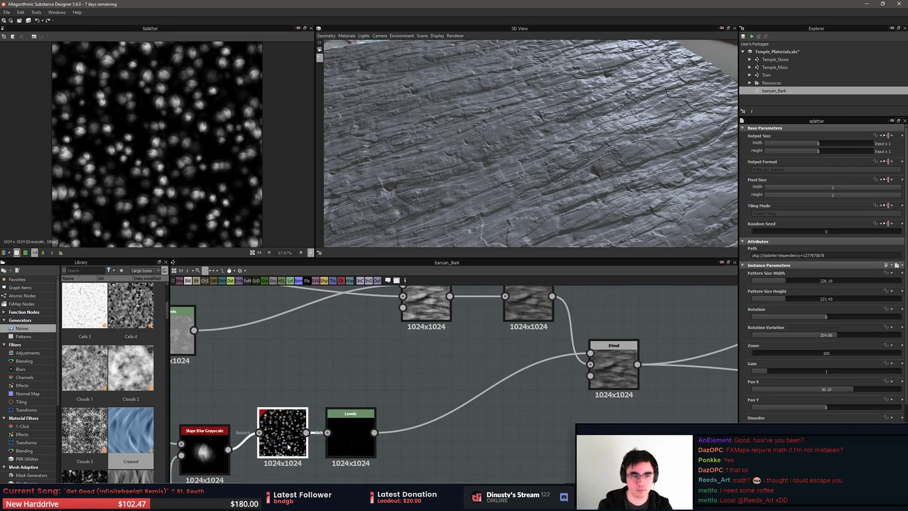
click(360, 450)
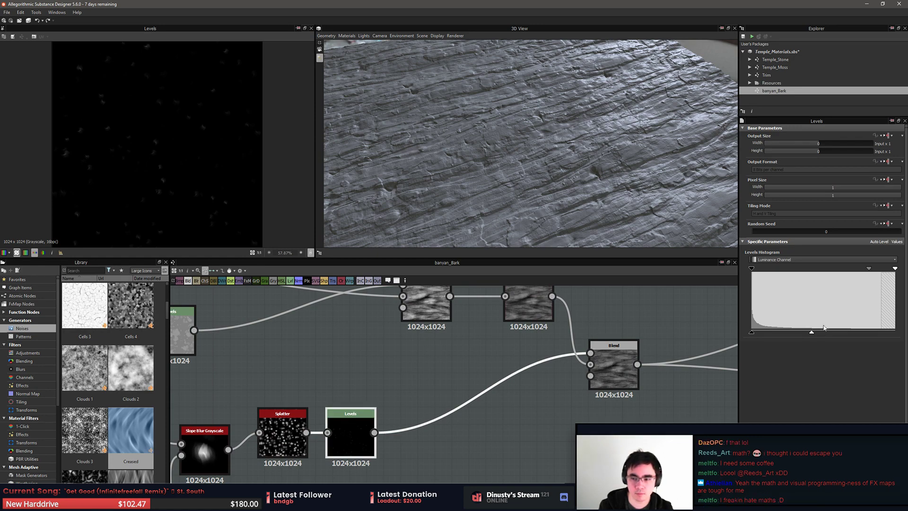
mouse_move(812, 332)
mouse_down()
mouse_move(895, 333)
mouse_move(806, 333)
mouse_up()
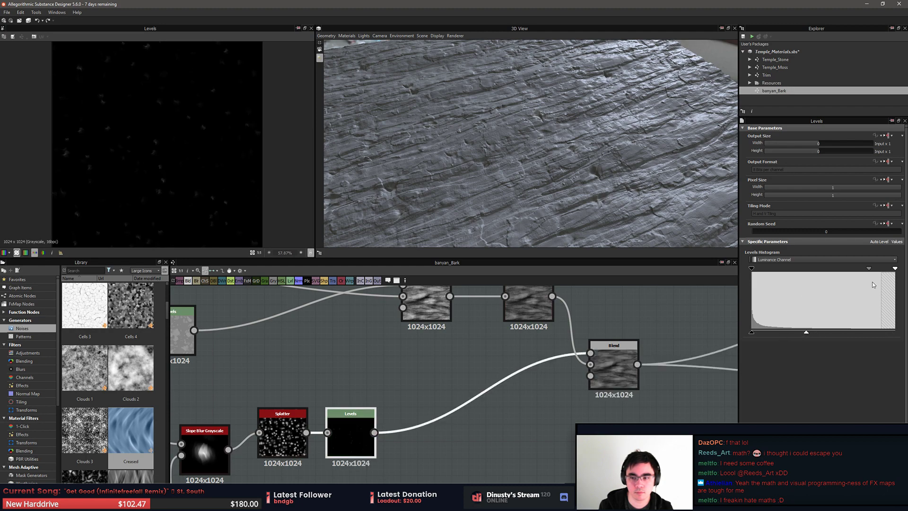
drag(869, 268, 844, 278)
double_click(614, 364)
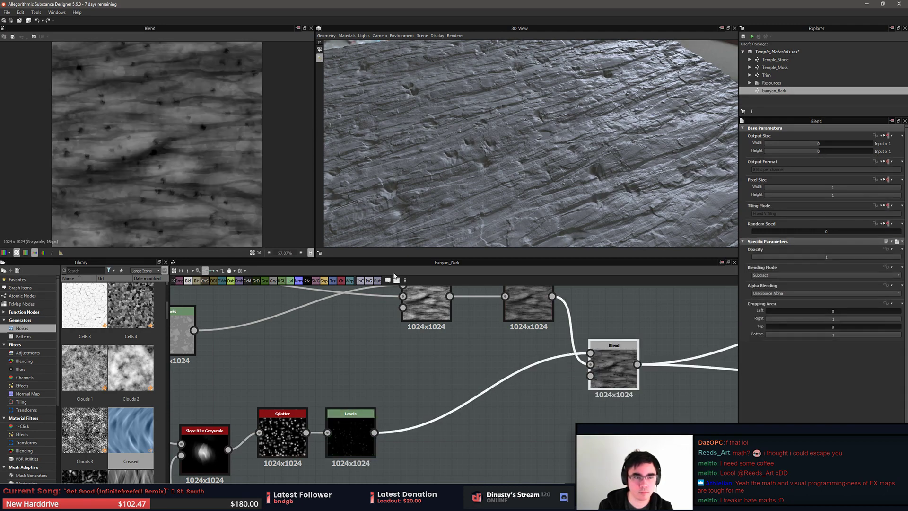
Set the Splatter node's pattern size width and height to 50
scroll(182, 158, up, 1)
middle_drag(453, 377, 478, 357)
drag(376, 420, 383, 420)
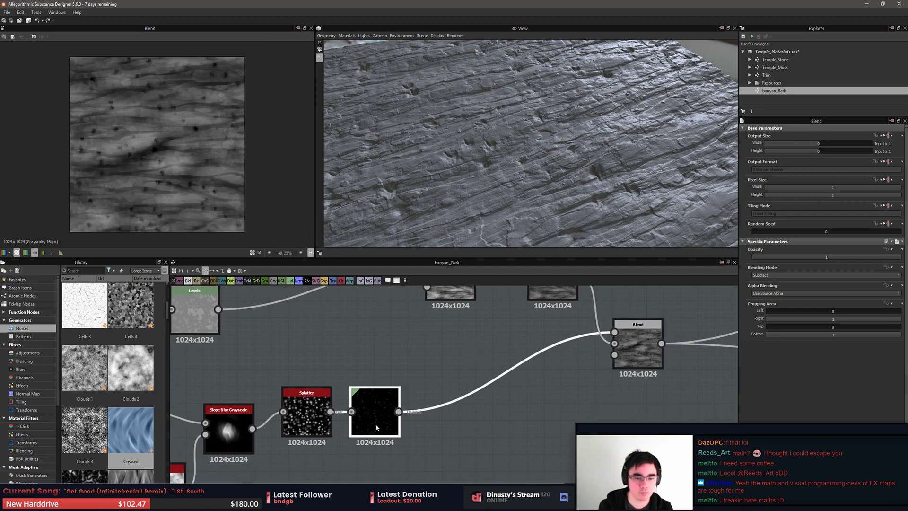
double_click(307, 412)
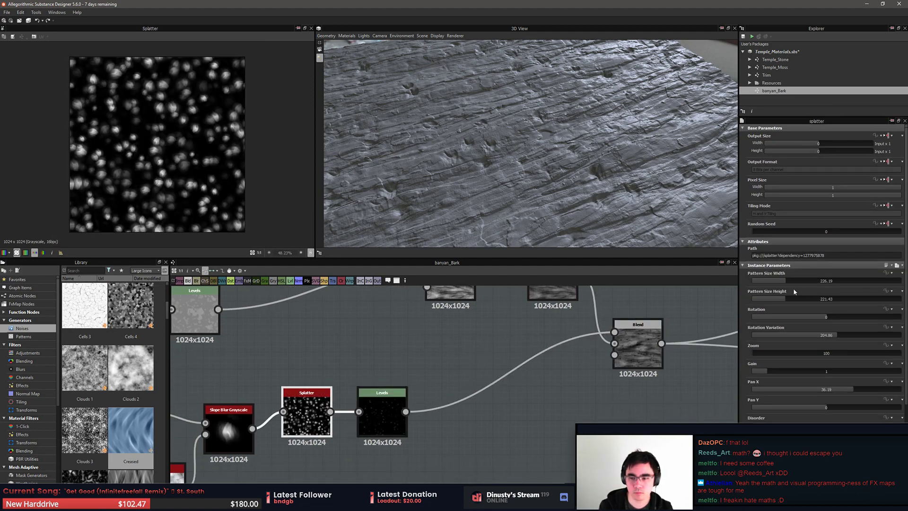
double_click(772, 279)
text(50)
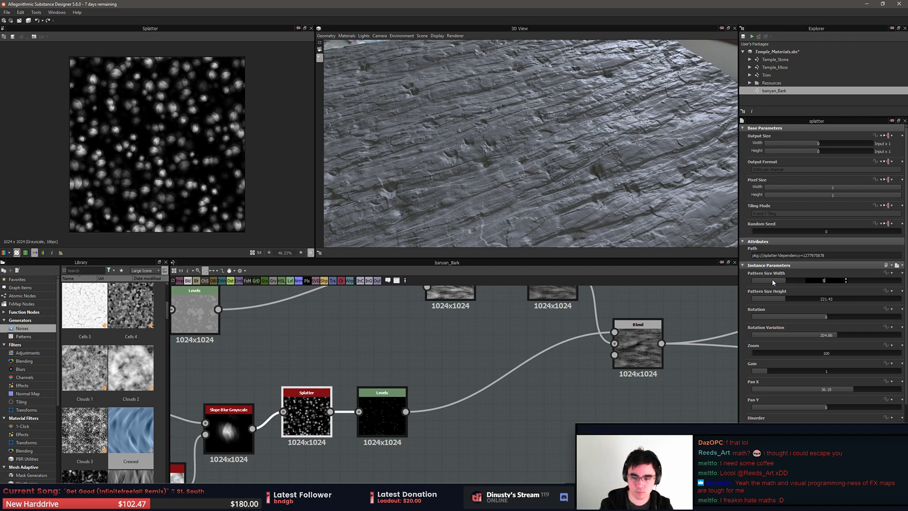
key(Tab)
text(50)
key(Return)
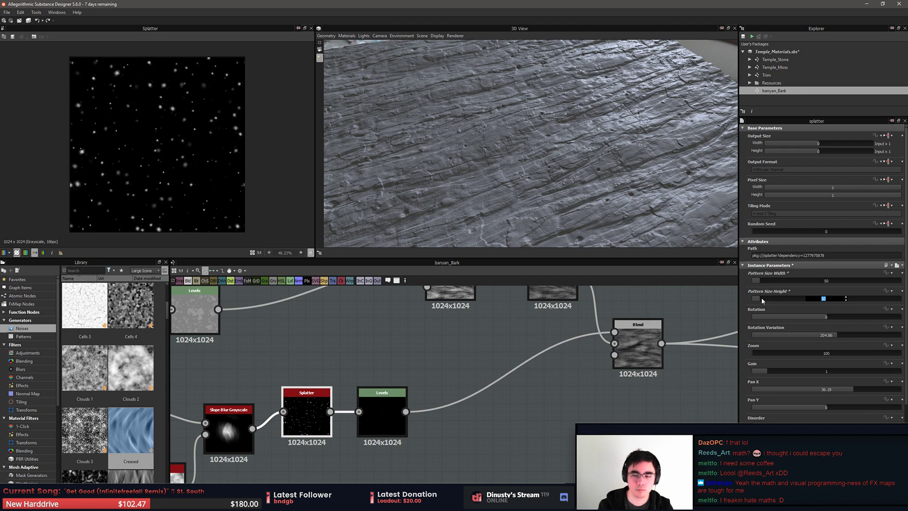
Set the Splatter node's pattern size height and width to 100
text(1)
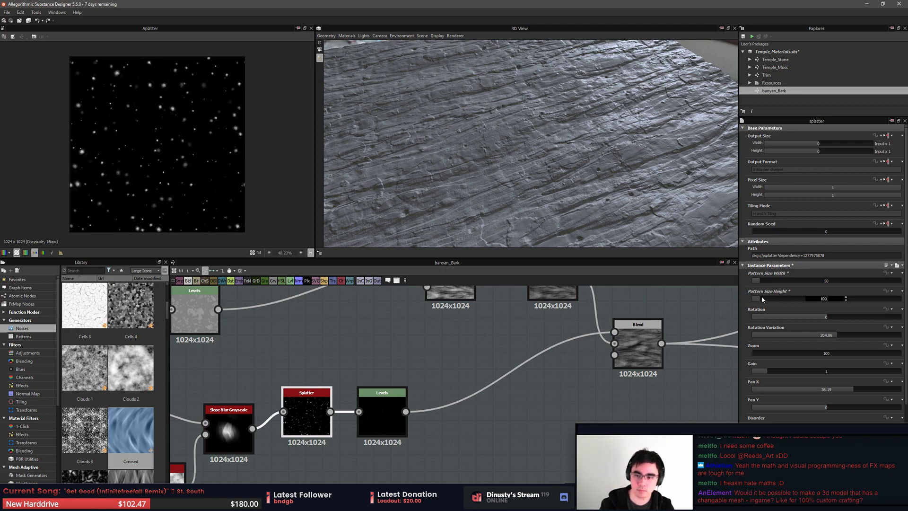
text(00)
key(Return)
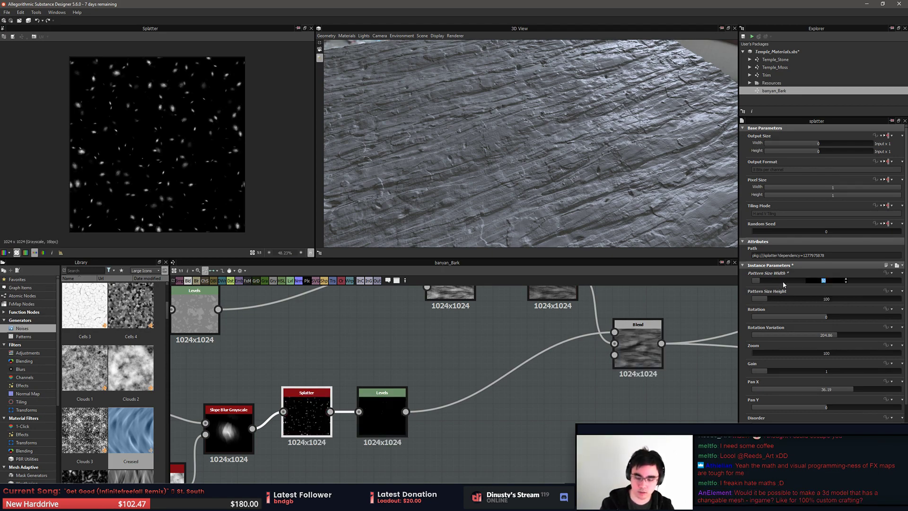
text(100)
key(Return)
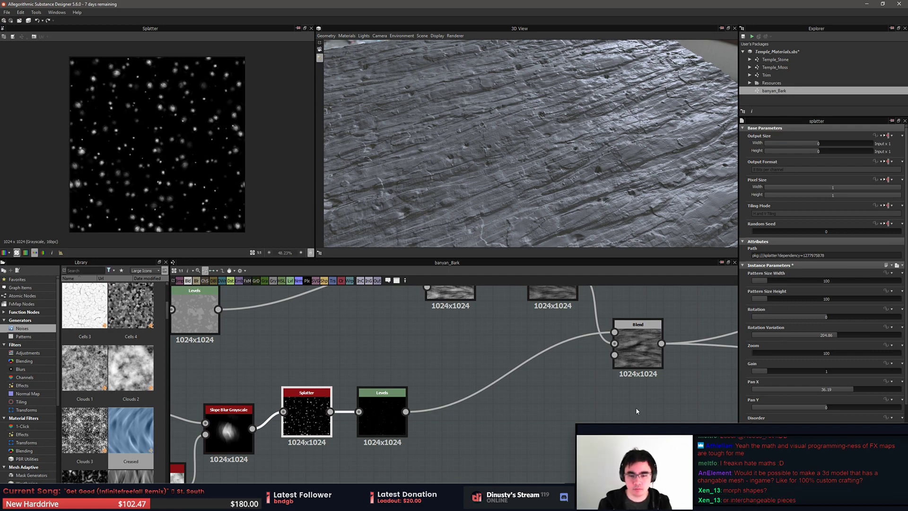
Insert a Sharpen node between the Splatter and its Levels node, spacing the nodes apart to fit it
scroll(197, 149, up, 6)
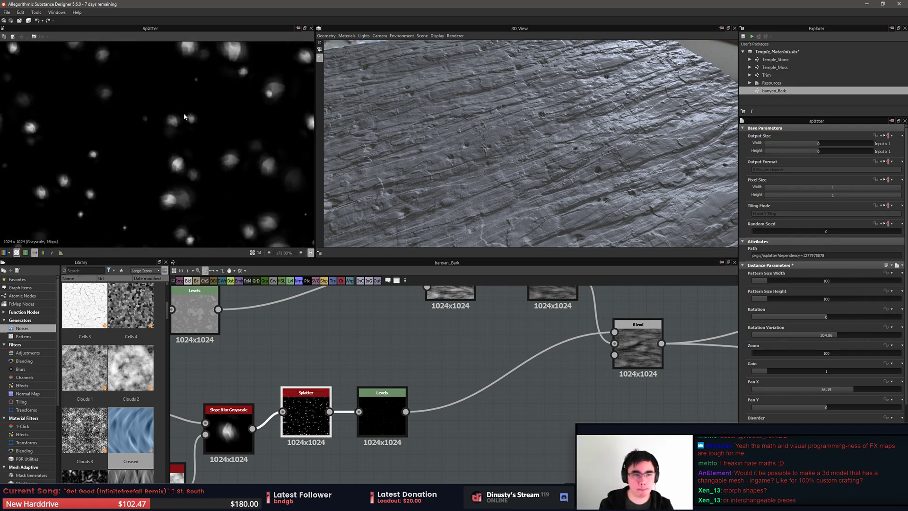
middle_drag(236, 211, 221, 188)
drag(400, 391, 468, 391)
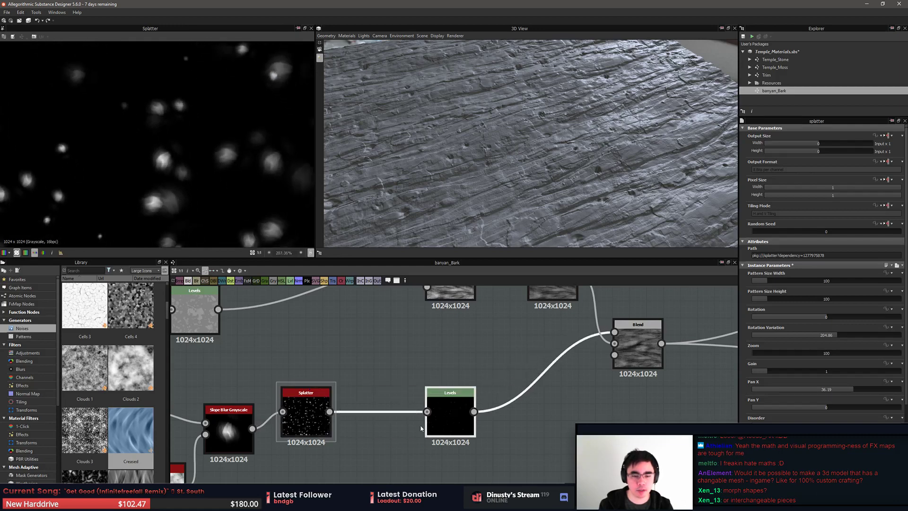
click(318, 420)
key(space)
click(336, 327)
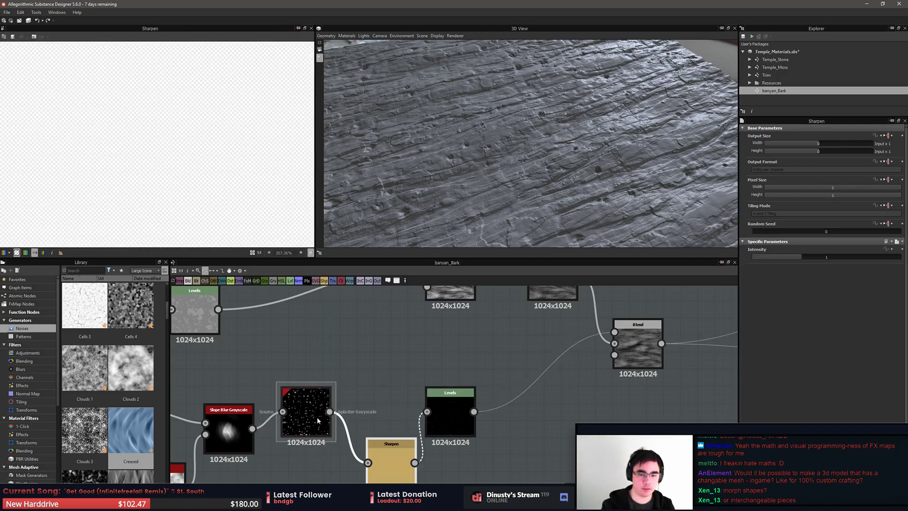
drag(392, 456, 390, 426)
Raise the output white slightly in the Levels node that feeds the final Blend, and check the holes on the 3D surface
click(452, 414)
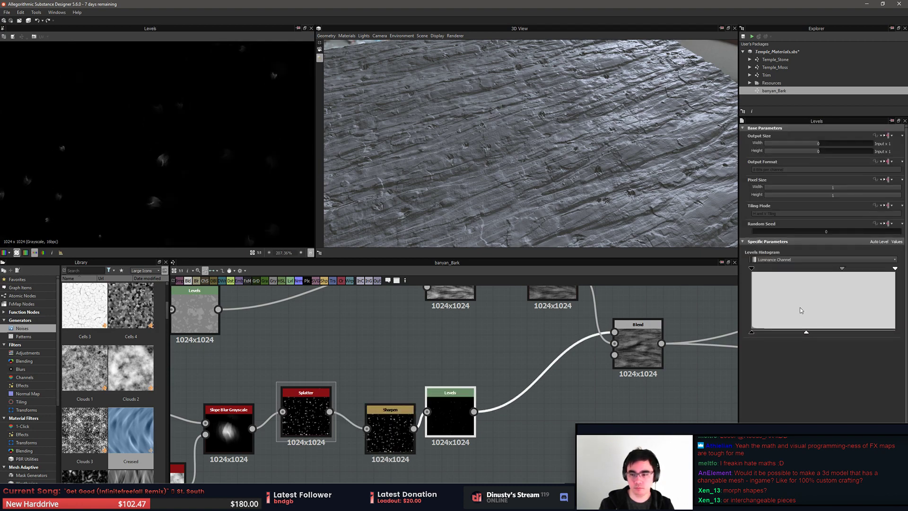
mouse_move(806, 334)
mouse_down()
mouse_move(833, 334)
mouse_move(812, 333)
mouse_up()
drag(504, 147, 491, 186)
right_drag(490, 186, 547, 26)
drag(548, 25, 567, 185)
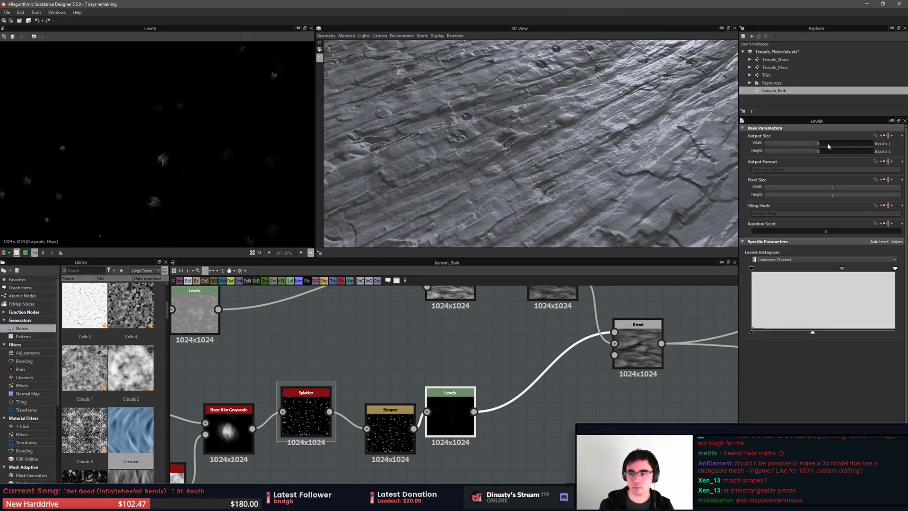
Set the banyan_Bark graph's output size to 2048 x 2048 px and inspect the holes on the 3D surface
double_click(578, 381)
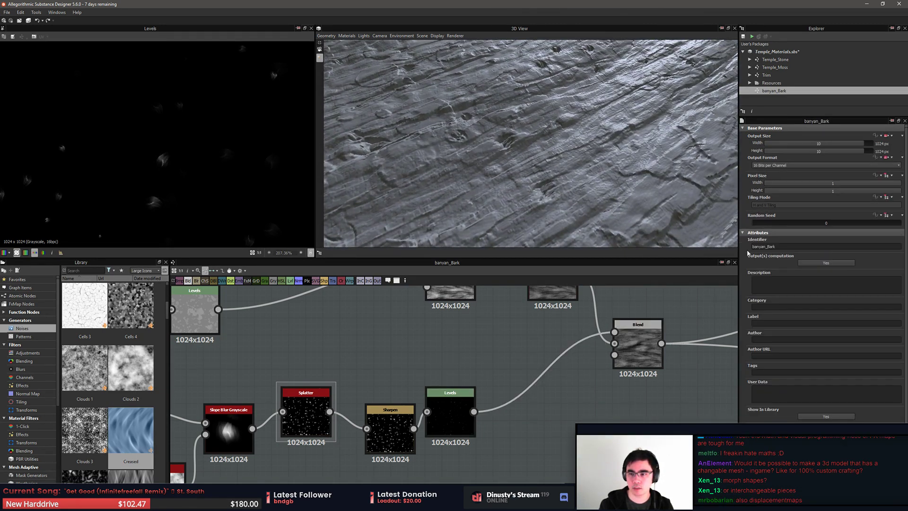
click(865, 144)
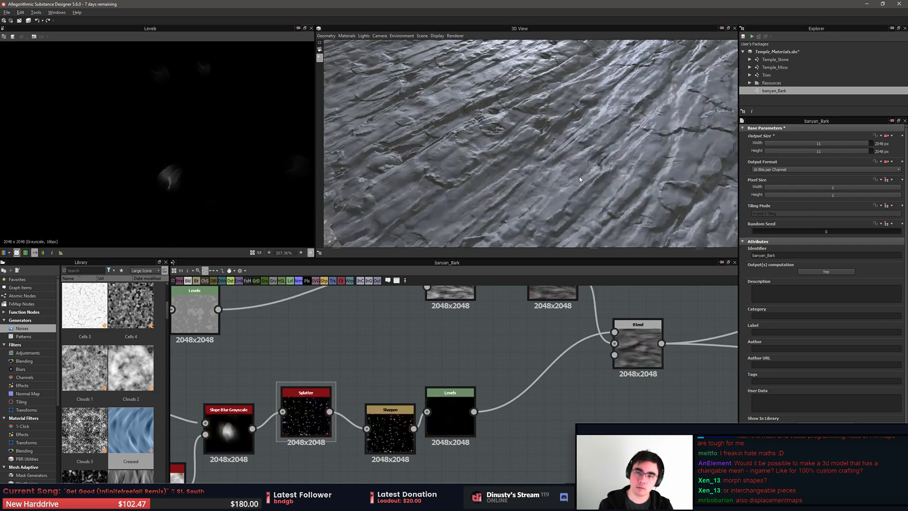
drag(573, 177, 548, 194)
ctrl+shift+right_drag(549, 195, 582, 237)
drag(590, 190, 689, 148)
right_drag(689, 148, 567, 48)
drag(567, 48, 569, 152)
Delete the Sharpen node between the Splatter and Levels, and move the Splatter closer to the Levels node
middle_drag(477, 359, 484, 345)
mouse_move(460, 396)
mouse_down()
mouse_move(504, 396)
mouse_move(463, 398)
mouse_up()
click(397, 410)
key(BackSpace)
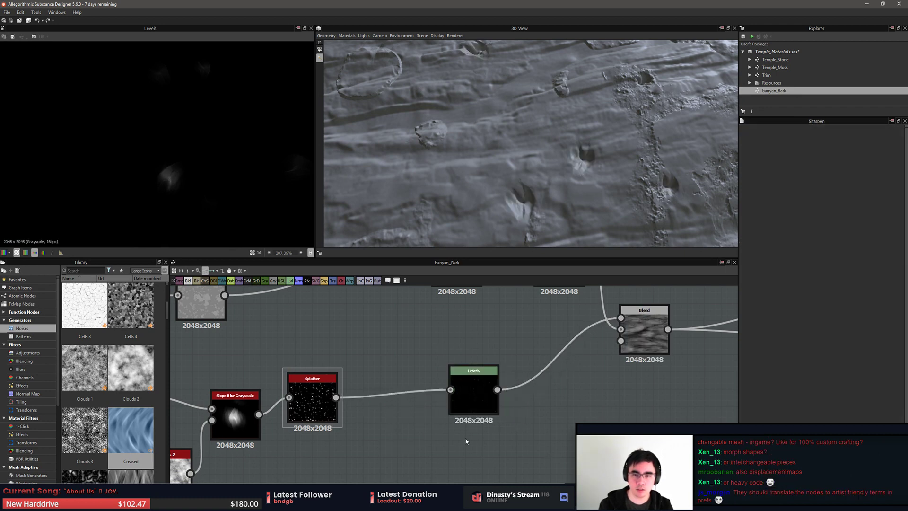
click(307, 409)
drag(310, 412, 361, 410)
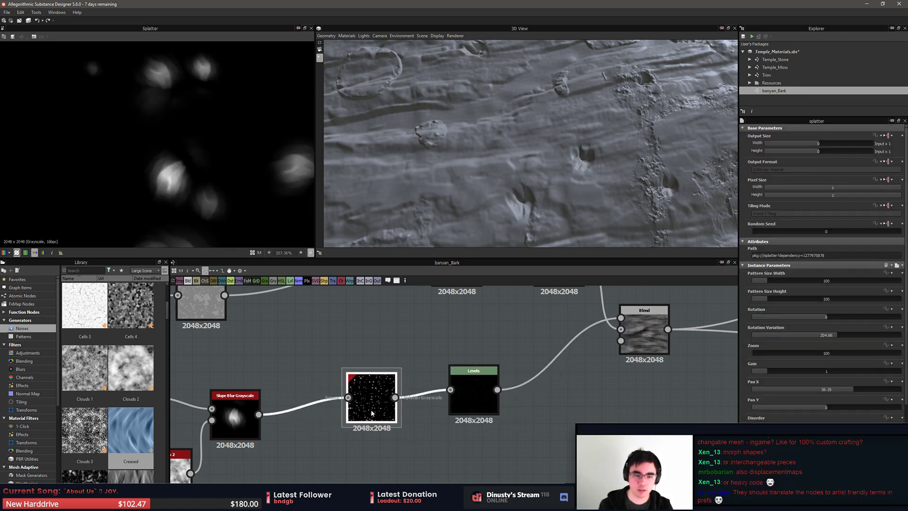
Preview the Slope Blur Grayscale node that uses Clouds 2 as its slope input
middle_drag(216, 458, 350, 431)
click(305, 439)
click(376, 397)
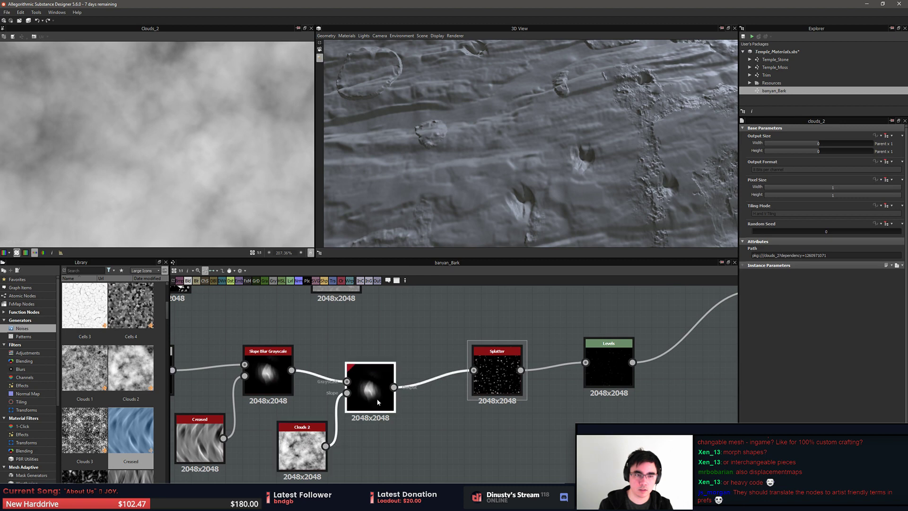
scroll(207, 117, down, 3)
middle_drag(362, 407, 433, 375)
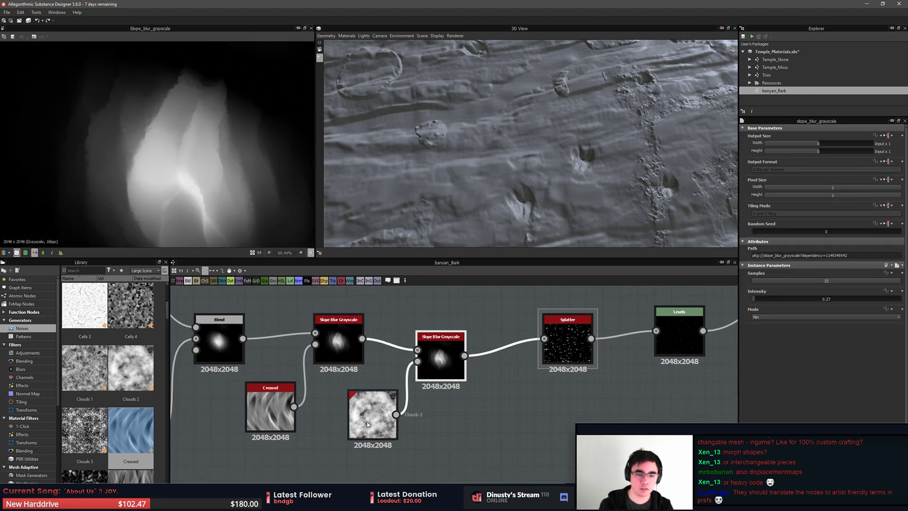
Move the Clouds 2 node down and add a Transformation 2D node beneath the Creased node
drag(373, 418, 372, 461)
click(265, 422)
key(space)
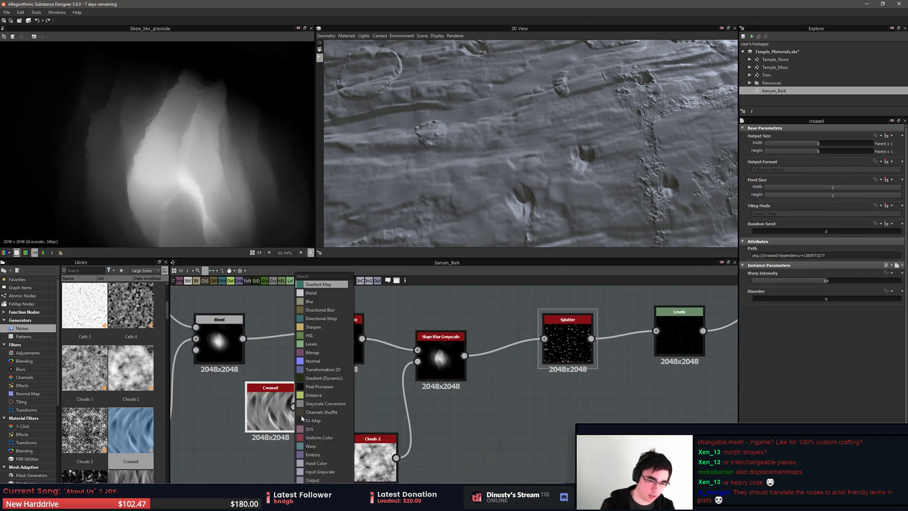
click(289, 459)
key(space)
text(2d)
key(Return)
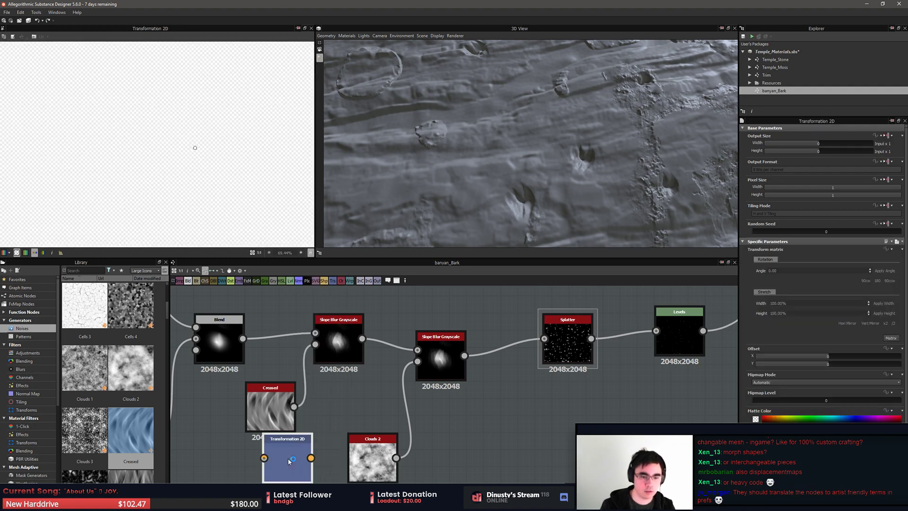
Route Creased through the Transformation 2D into the second Slope Blur Grayscale's slope input, and delete Clouds 2
drag(303, 441, 387, 407)
drag(295, 406, 417, 361)
click(375, 461)
key(Delete)
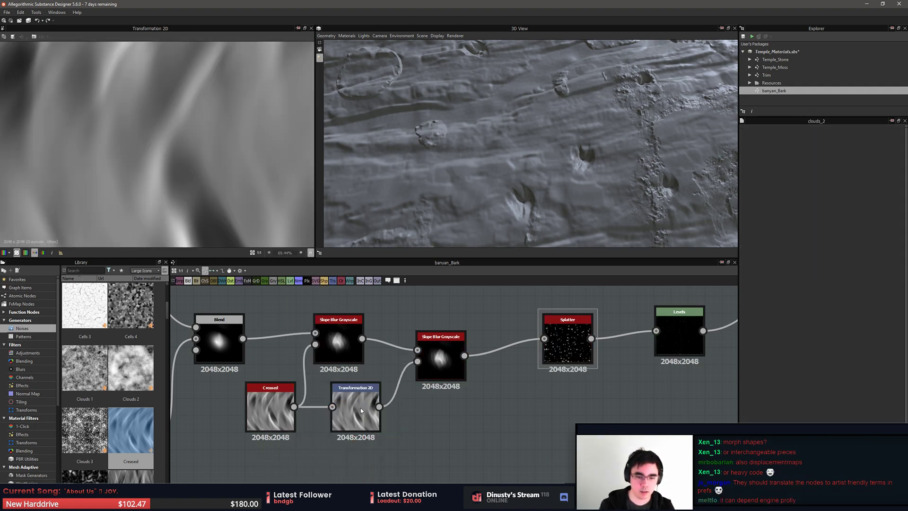
Preview the second Slope Blur Grayscale while rotating and offsetting the creased pattern in the Transformation 2D node
click(365, 414)
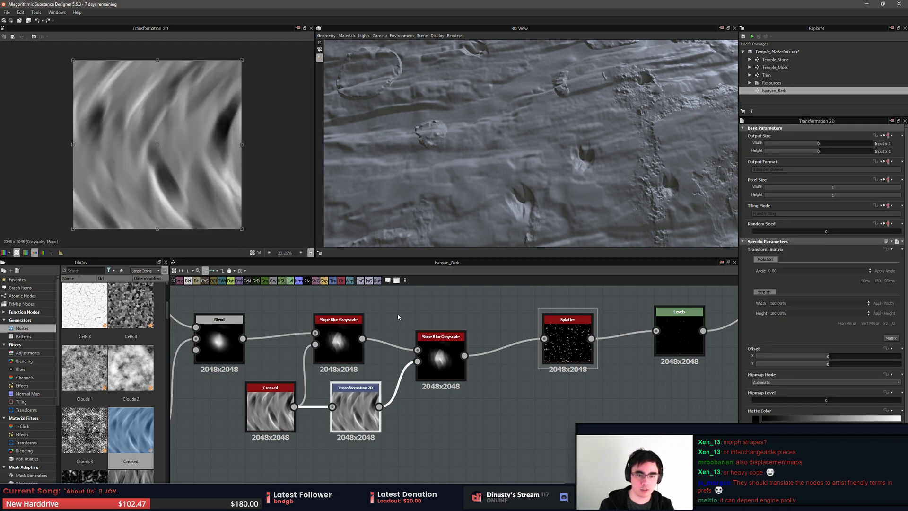
double_click(440, 359)
click(350, 409)
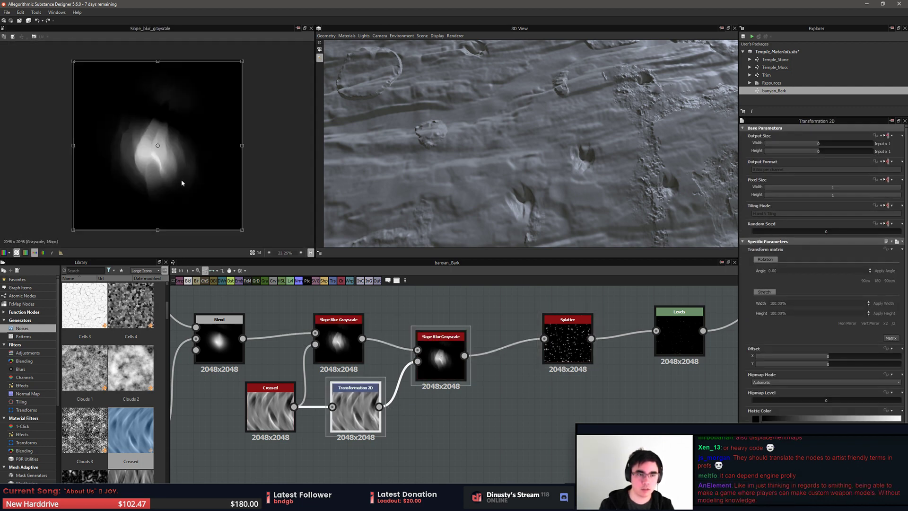
drag(181, 181, 197, 192)
drag(275, 125, 278, 103)
drag(274, 132, 238, 159)
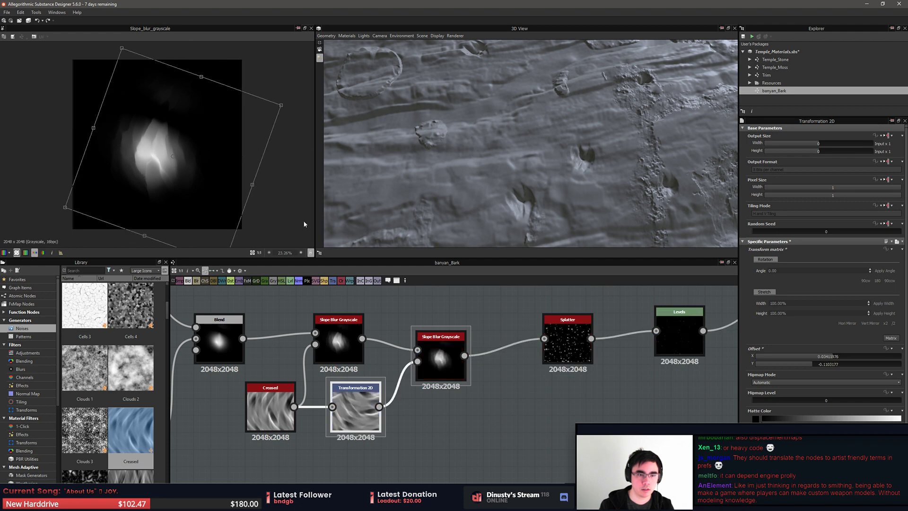
Set the second Slope Blur Grayscale's Intensity to 1.94 and shift the Transformation 2D's offset again
click(447, 361)
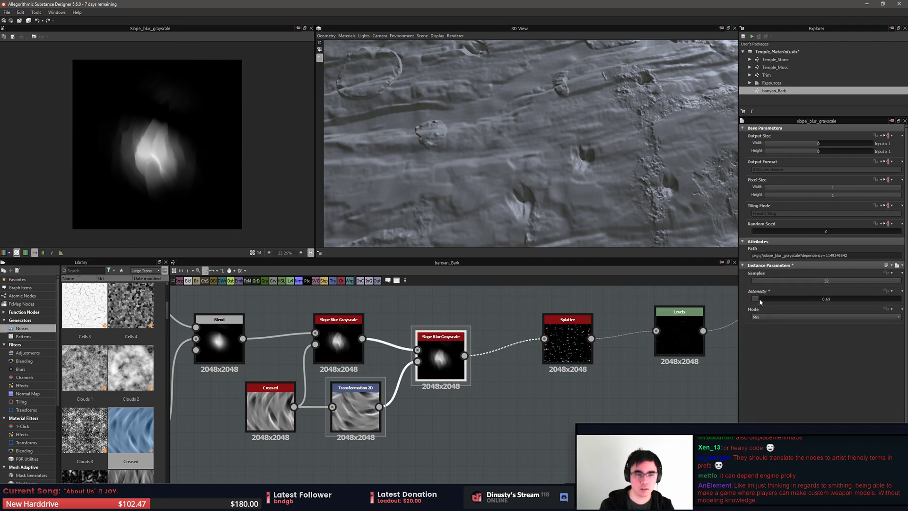
drag(759, 297, 771, 300)
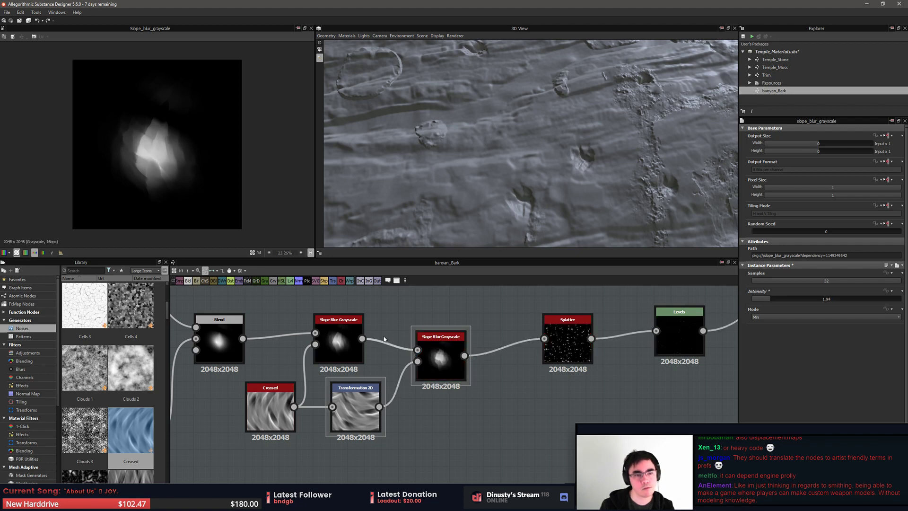
drag(209, 182, 190, 154)
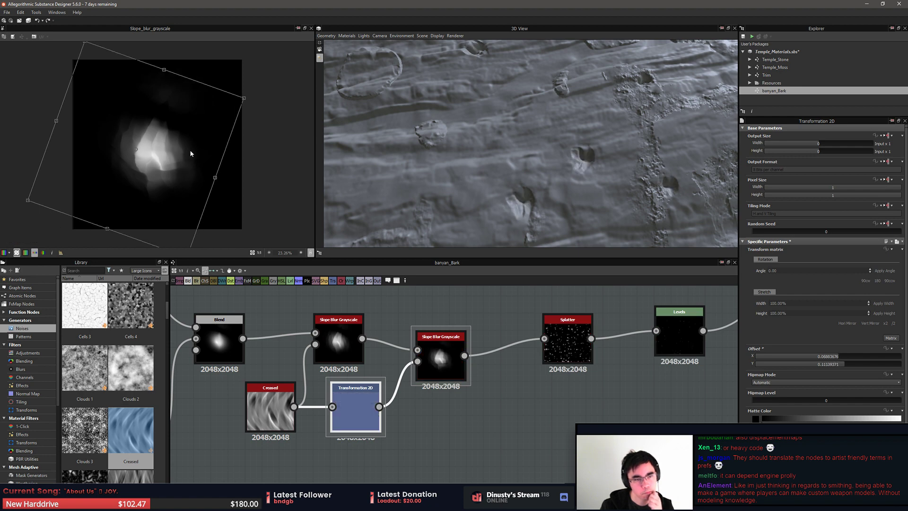
Set the second Slope Blur Grayscale's Mode to Blur and its Intensity to 3.39, and check the bark surface in 3D
click(449, 362)
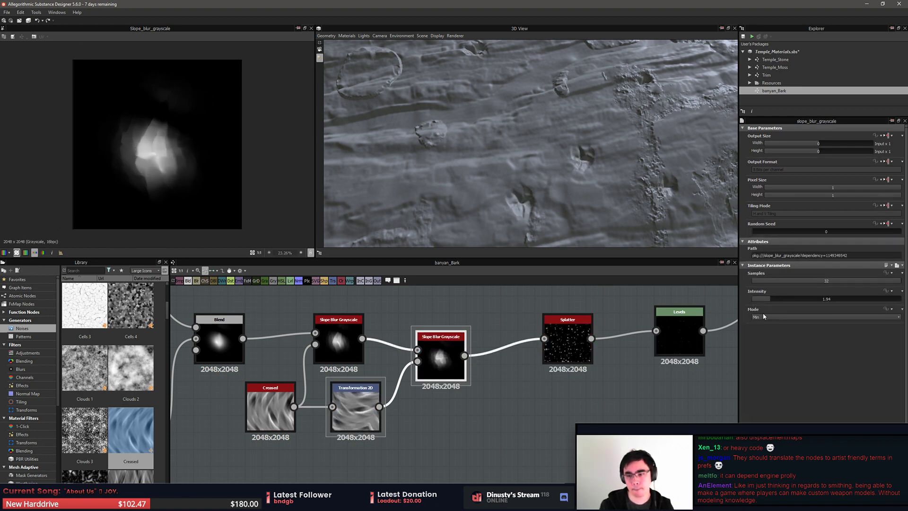
click(762, 315)
click(762, 323)
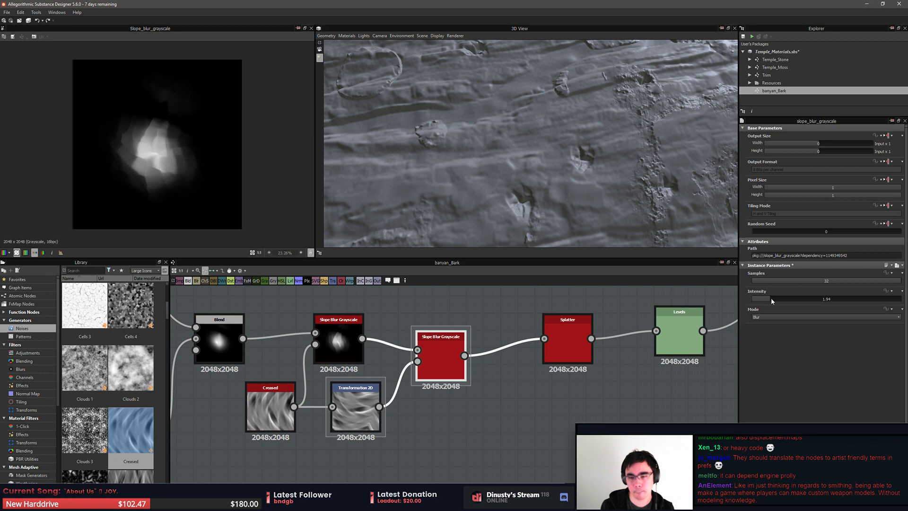
drag(771, 298, 784, 299)
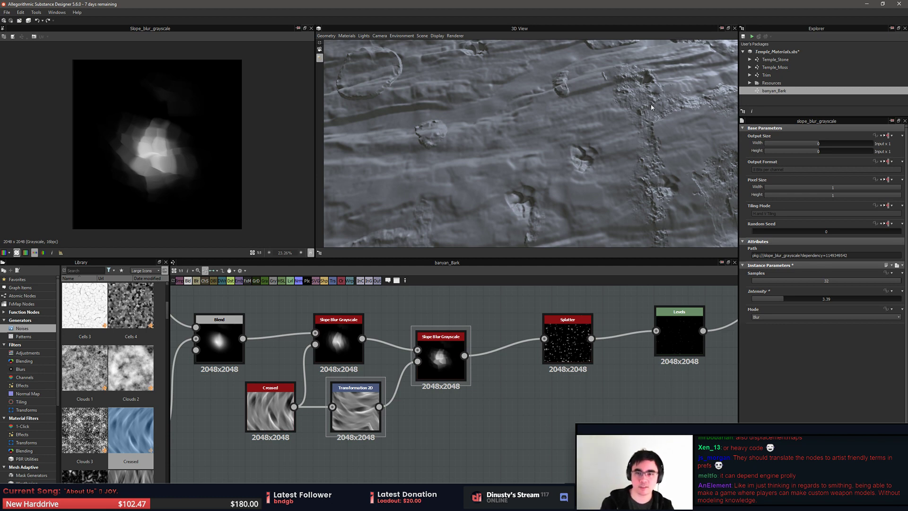
drag(631, 156, 617, 206)
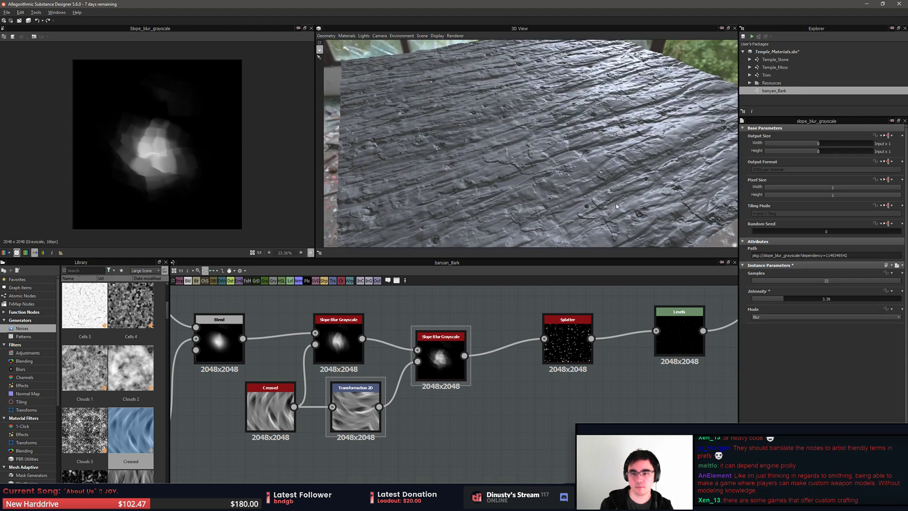
Preview the Splatter, and brighten the midtones and lower the output white in the Levels node that follows it
middle_drag(602, 343, 488, 356)
double_click(511, 371)
scroll(185, 153, up, 4)
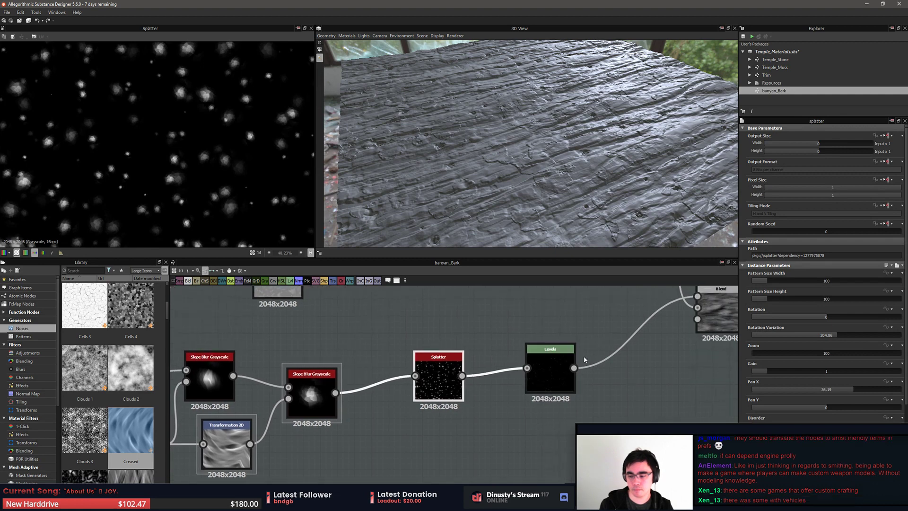
middle_drag(588, 362, 589, 369)
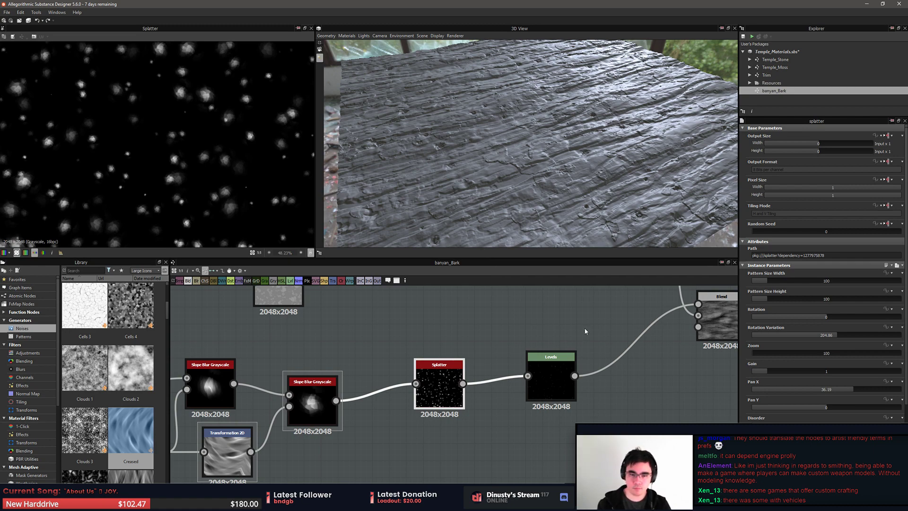
middle_drag(591, 339, 555, 337)
click(508, 370)
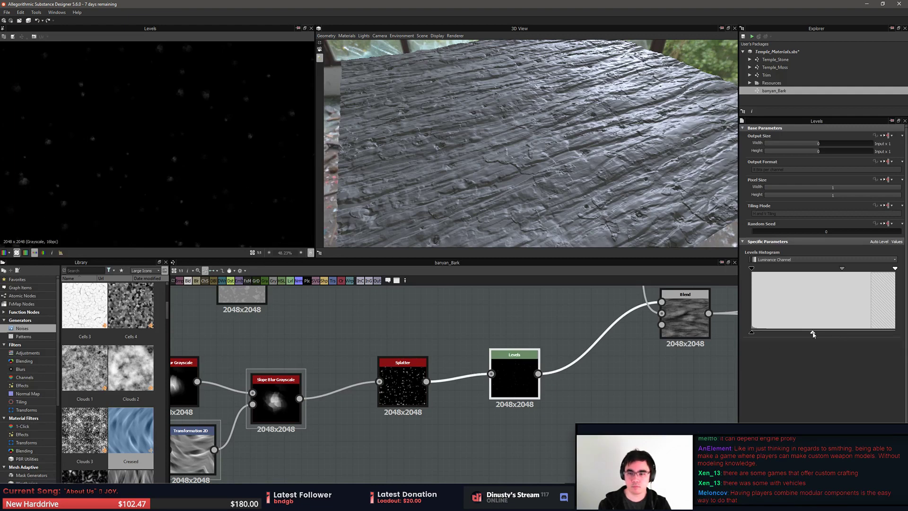
drag(842, 268, 821, 269)
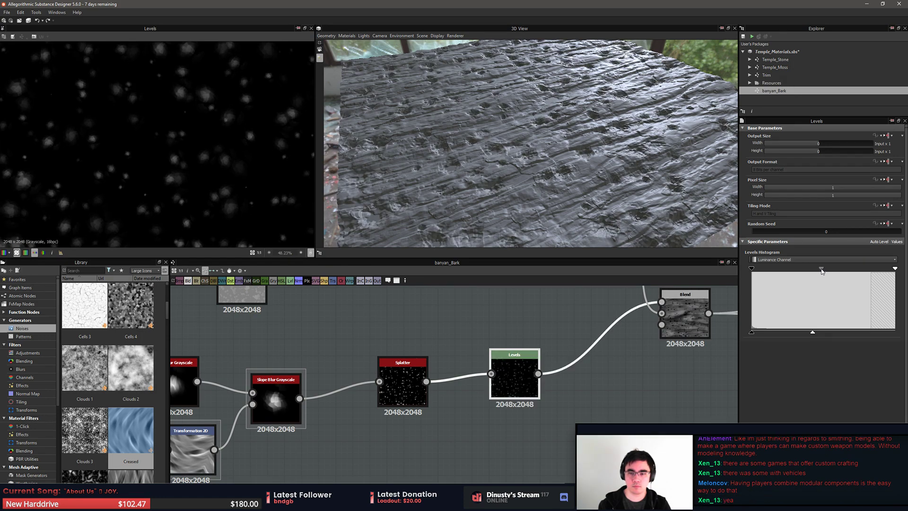
mouse_move(813, 333)
mouse_down()
mouse_move(845, 332)
mouse_move(797, 334)
mouse_up()
Set the Splatter's Gain to 0.9 and lower its Grid Number, and check the holes on the 3D surface
double_click(403, 382)
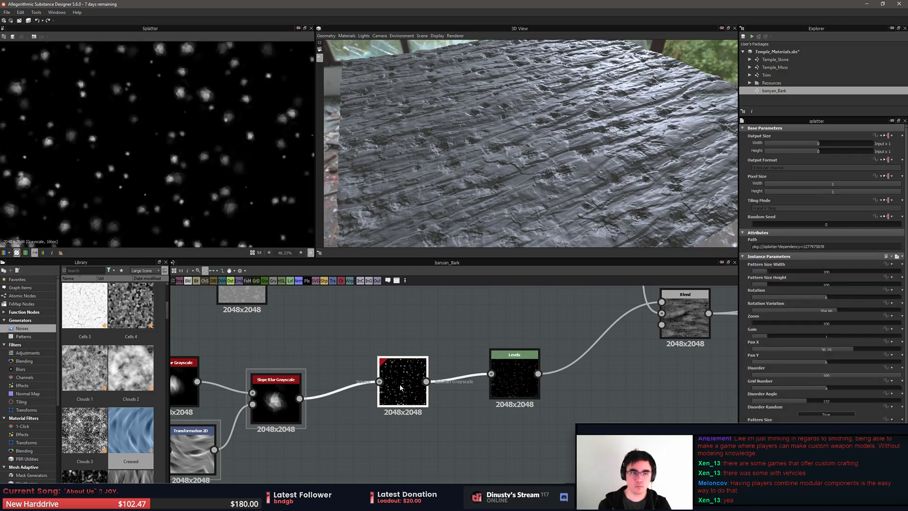
scroll(807, 360, down, 1)
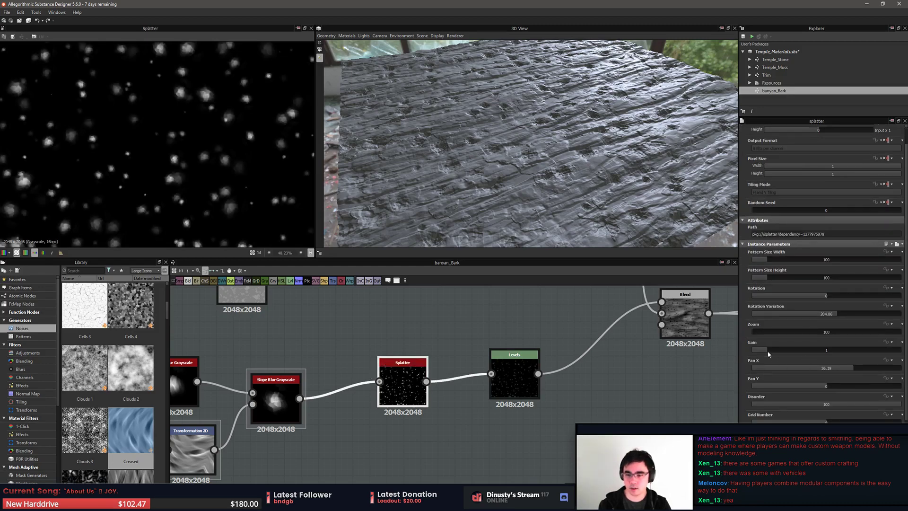
drag(768, 351, 765, 349)
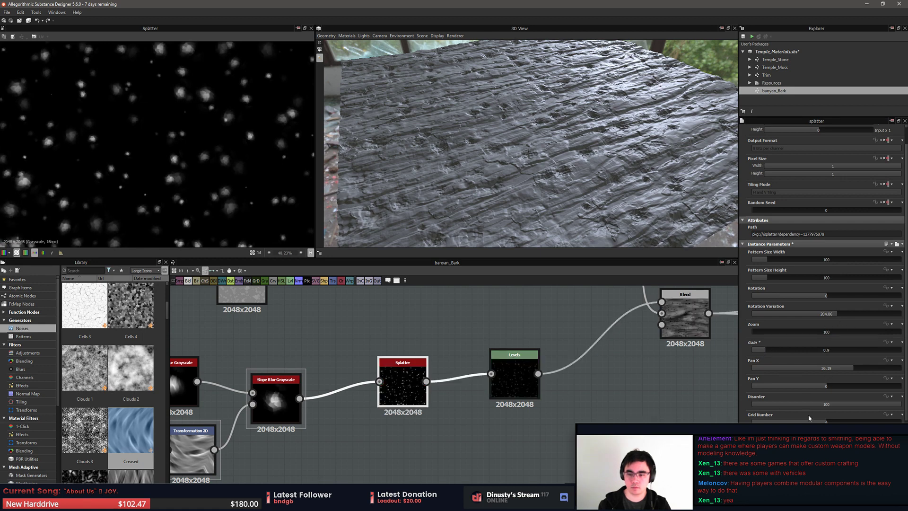
drag(826, 422, 789, 421)
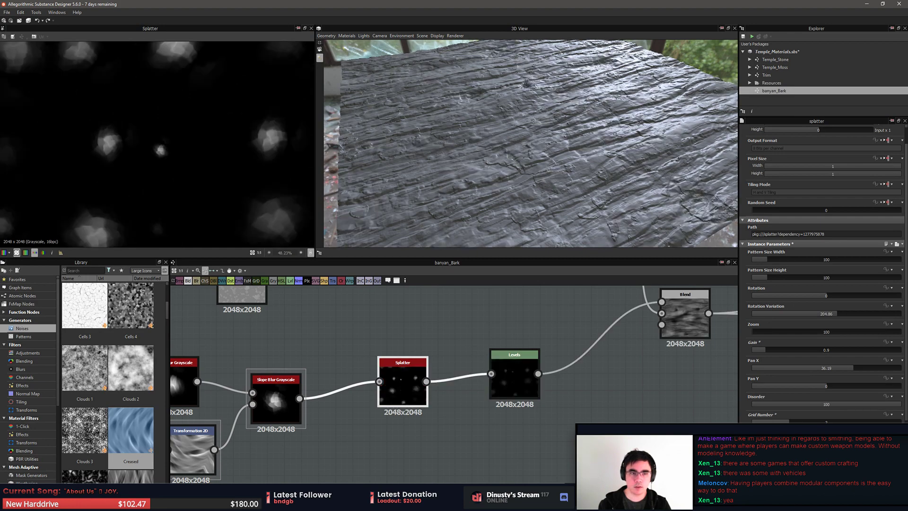
drag(537, 151, 560, 219)
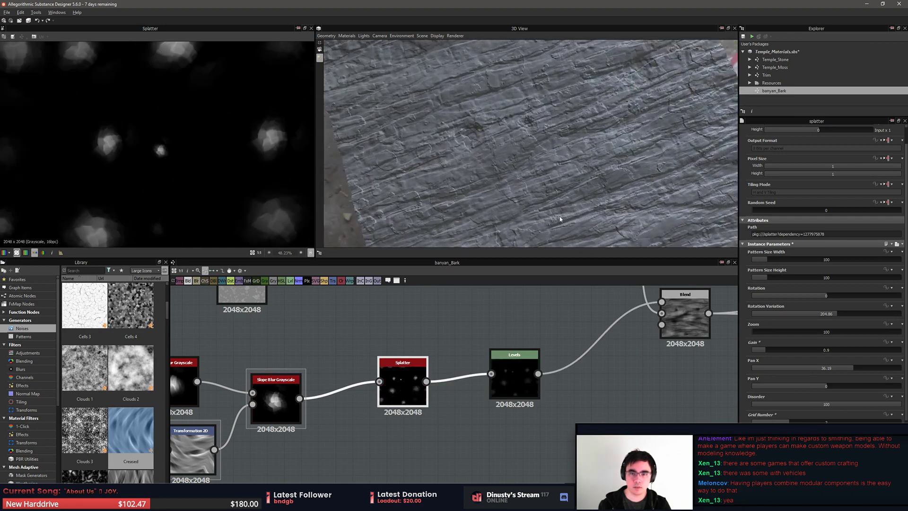
double_click(515, 376)
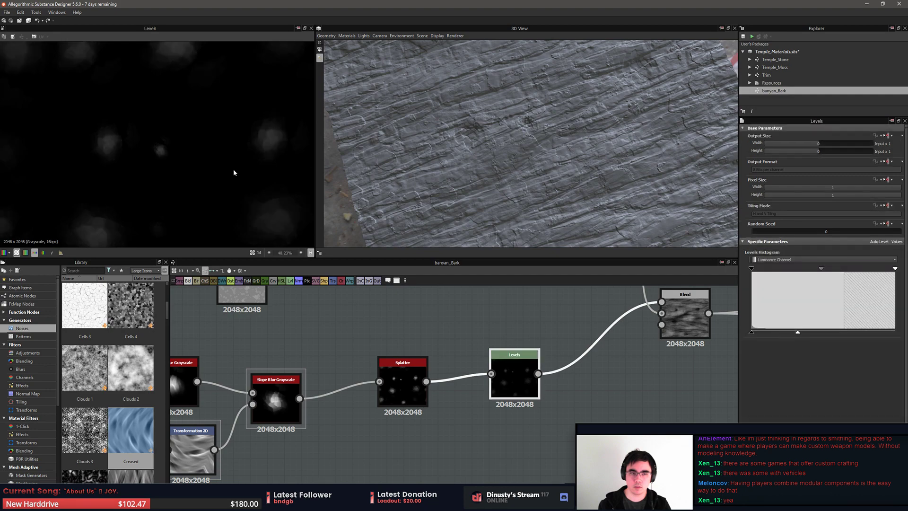
drag(492, 199, 497, 128)
Set the Splatter's Pattern Size Width and Pattern Size Height to 75
click(452, 371)
double_click(408, 375)
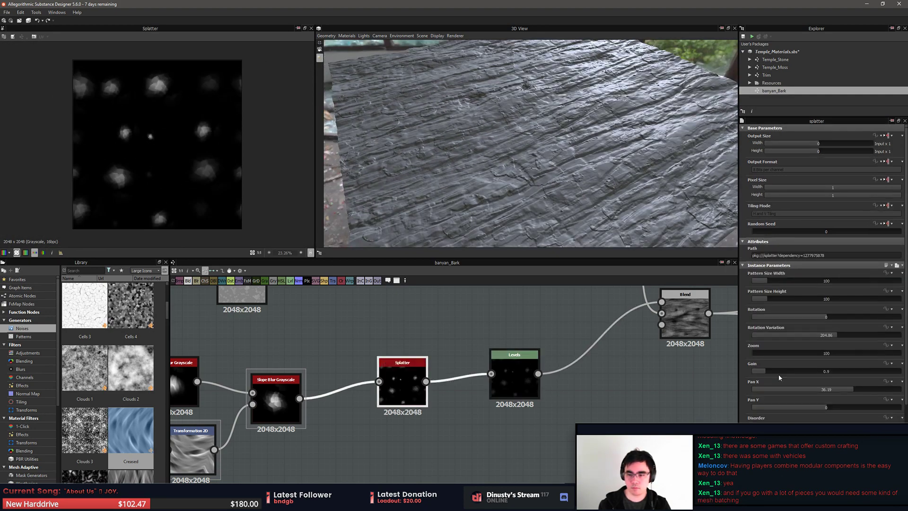
drag(771, 284, 758, 282)
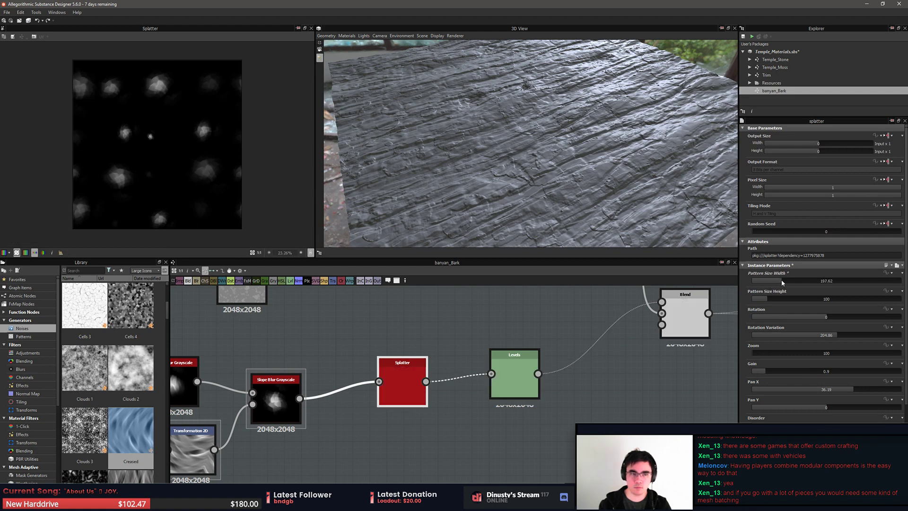
double_click(822, 282)
key(Tab)
text(75)
key(Return)
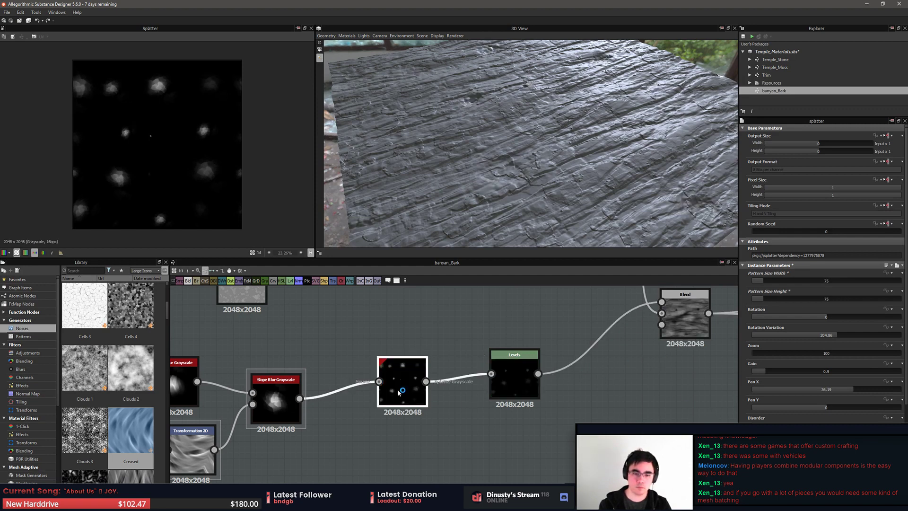
Try a higher output white in the Levels node after the Splatter, undo it, and darken the midtones slightly
double_click(492, 362)
drag(802, 335, 829, 334)
key(ctrl+z)
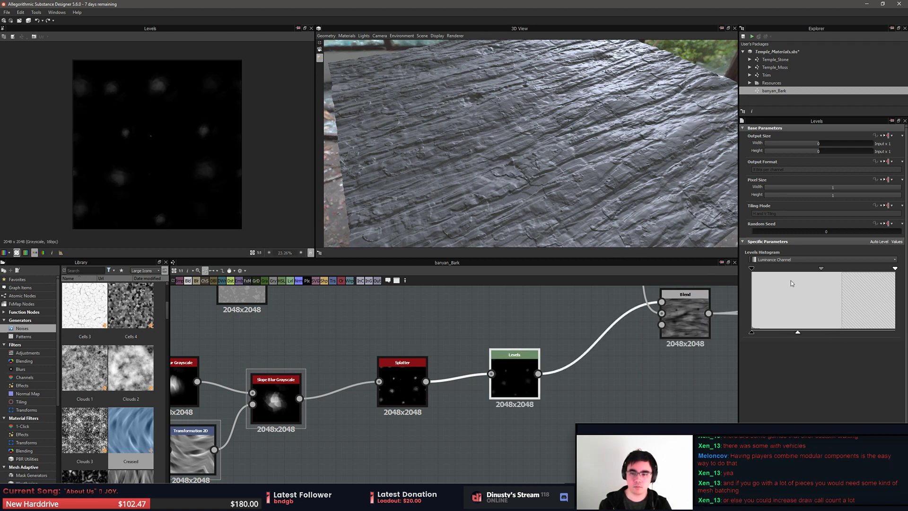
mouse_move(822, 271)
mouse_down()
mouse_move(850, 270)
mouse_move(773, 271)
mouse_move(824, 271)
mouse_up()
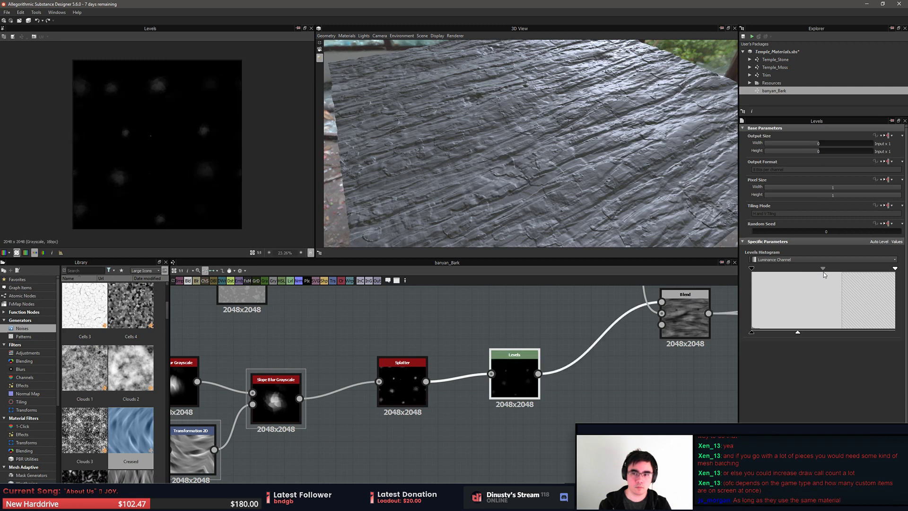
Show the 2D view's histogram and compare the outputs of the Histogram Range, subtracting Blend, Splatter and Levels nodes
click(530, 313)
middle_drag(514, 297, 523, 400)
click(60, 253)
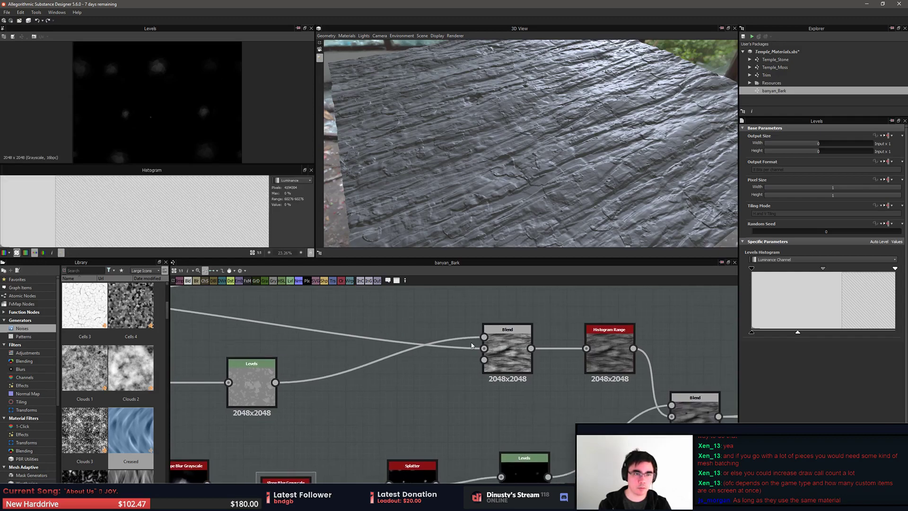
double_click(610, 352)
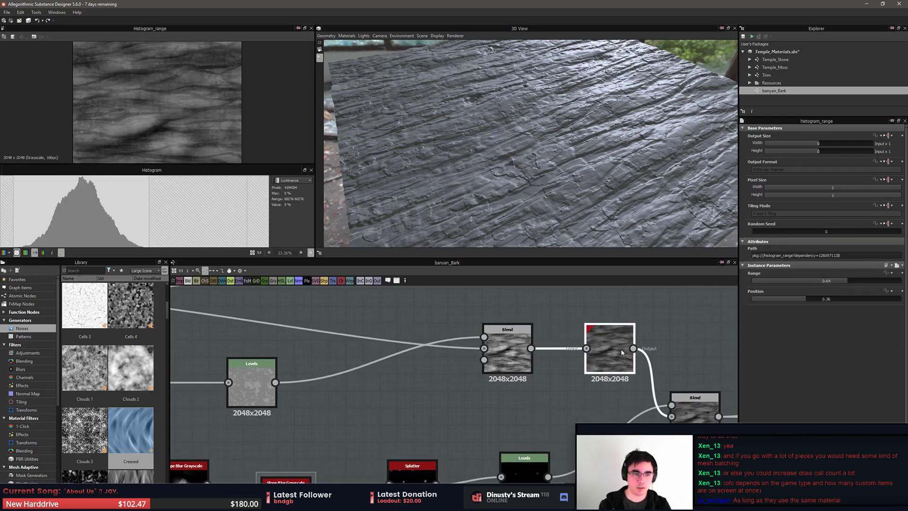
middle_drag(641, 400, 557, 385)
double_click(623, 405)
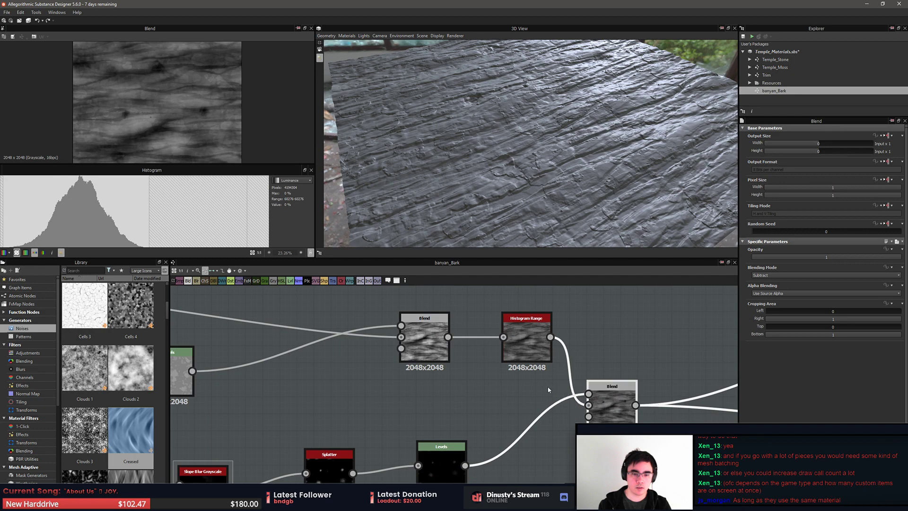
middle_drag(405, 466, 450, 423)
double_click(367, 427)
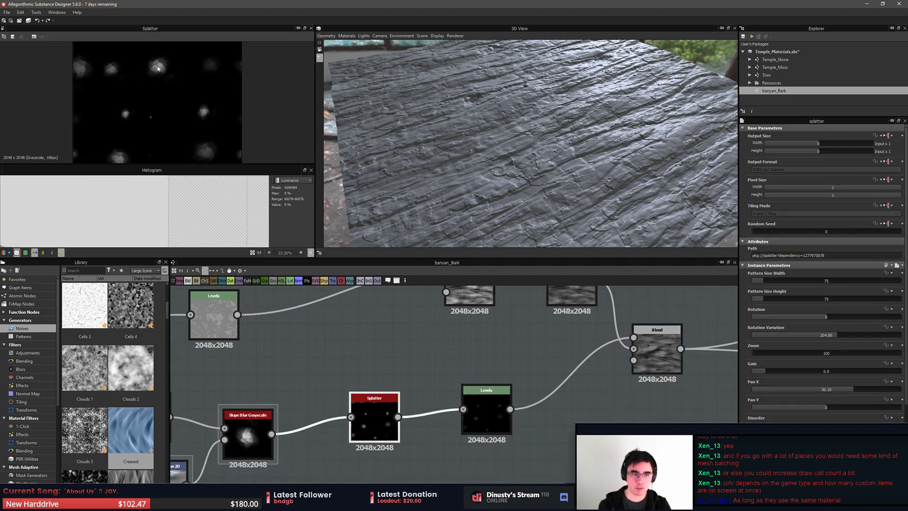
middle_drag(407, 353, 394, 372)
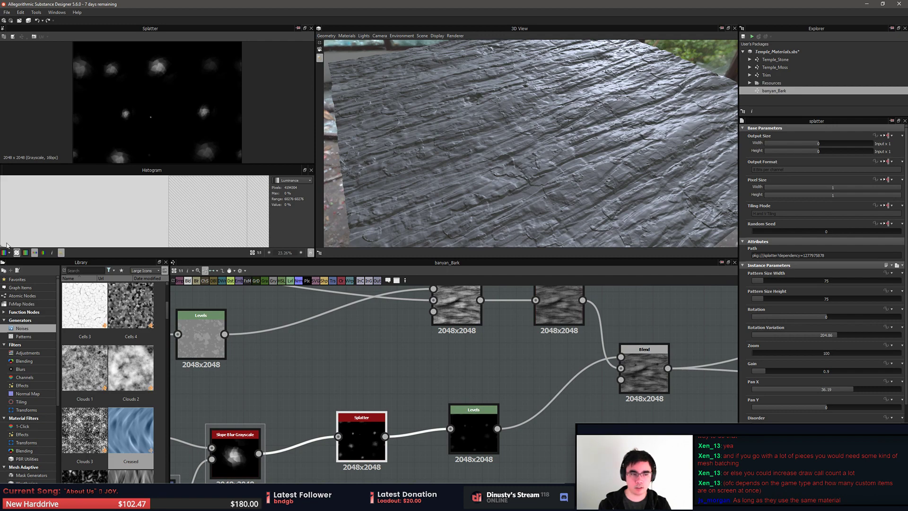
middle_drag(344, 312, 302, 337)
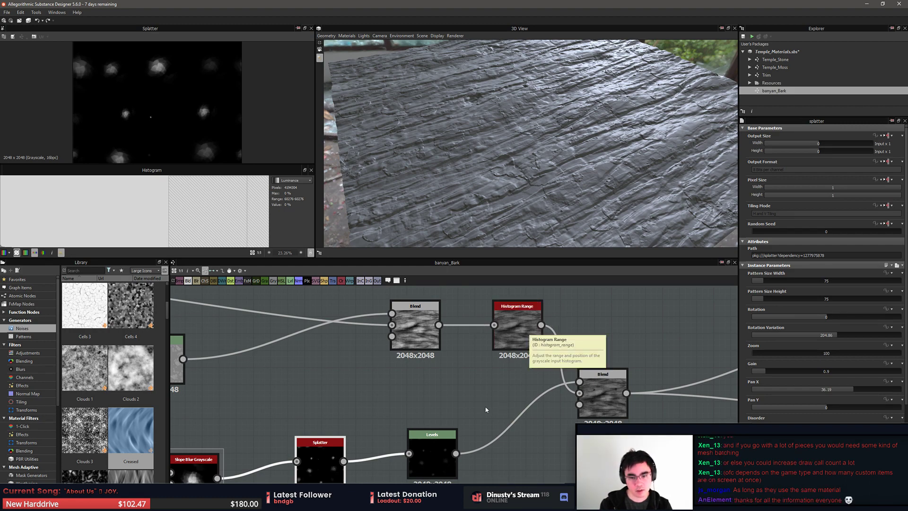
double_click(438, 445)
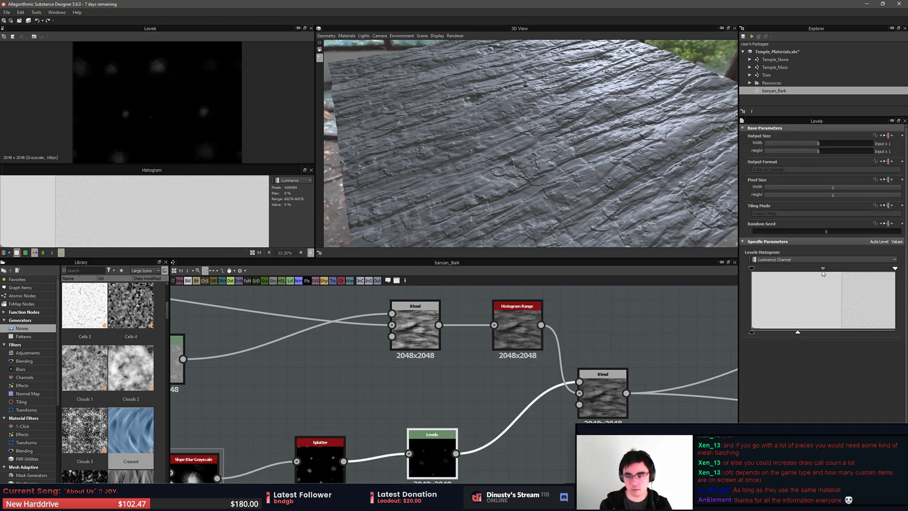
Try a higher output white in the Levels node after the Splatter, checking the hole depth on the 3D surface
drag(798, 333, 831, 334)
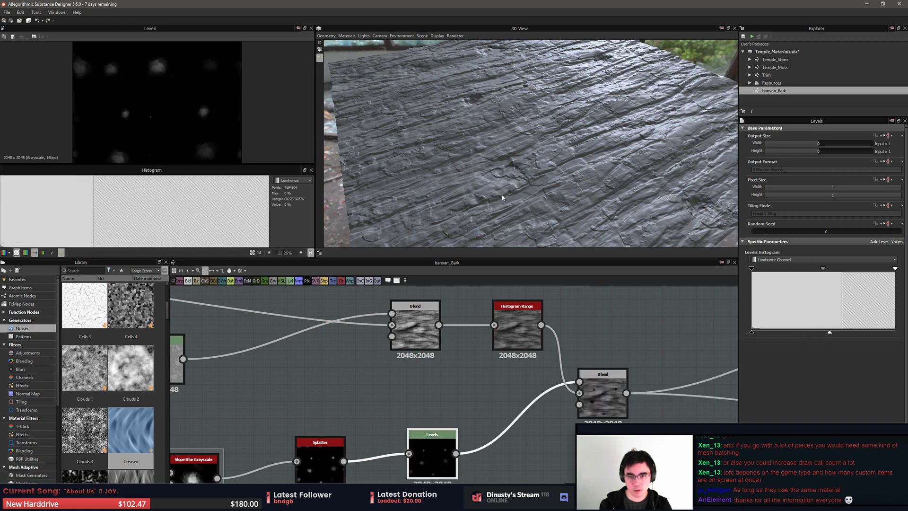
drag(503, 198, 545, 229)
right_drag(545, 229, 523, 108)
drag(524, 108, 570, 111)
drag(831, 334, 846, 333)
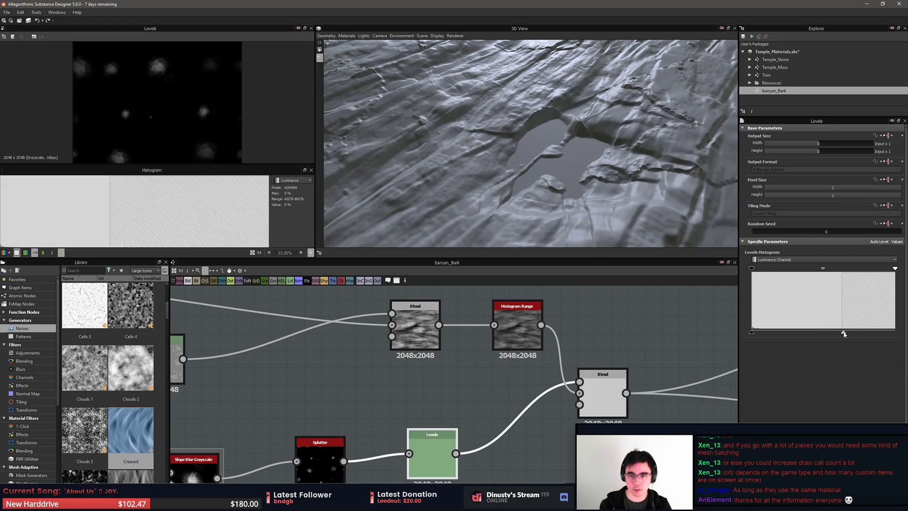
drag(845, 334, 826, 335)
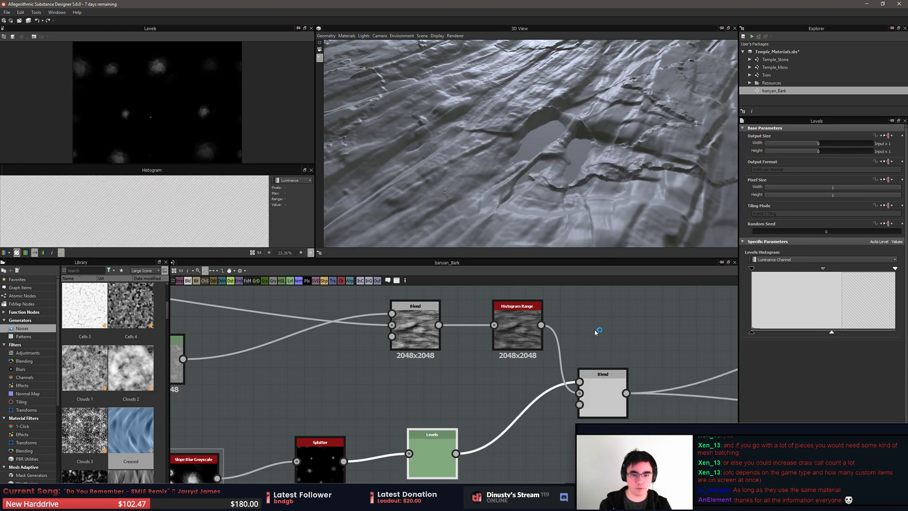
Set the bark height's Histogram Range node to a Range of 0.67 and a Position of 0.46
double_click(512, 337)
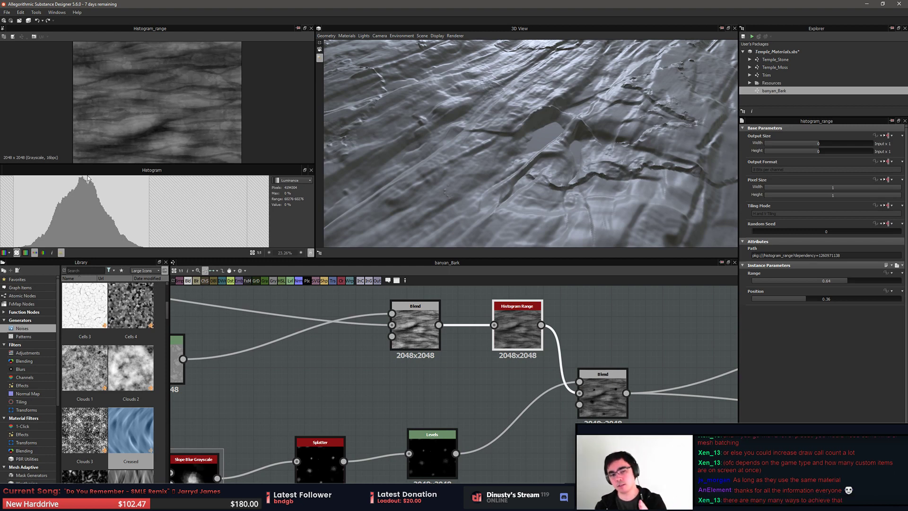
click(851, 280)
click(819, 299)
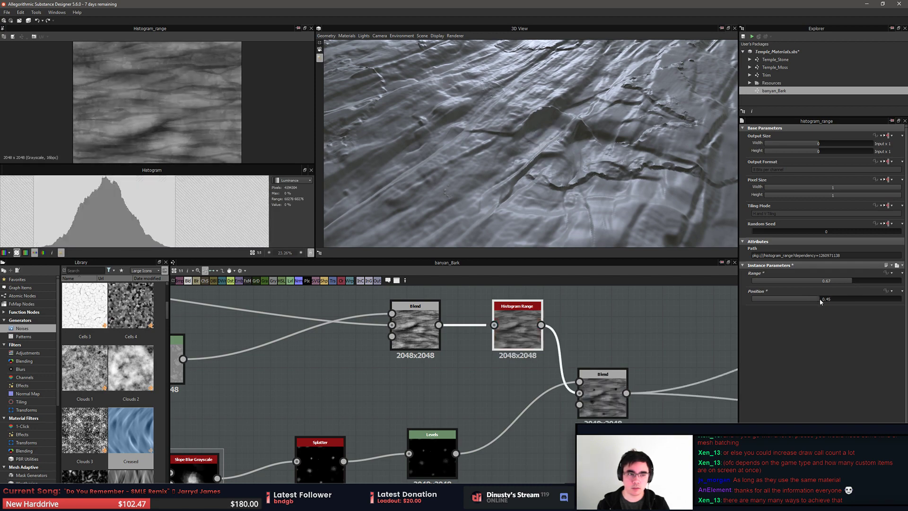
click(820, 299)
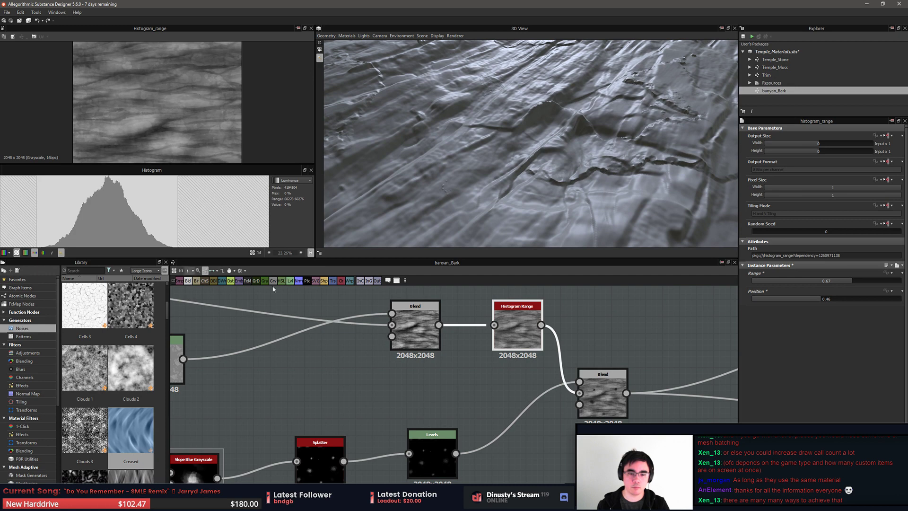
Replace the Levels node between the Splatter and the subtracting Blend with a Histogram Range node
click(444, 445)
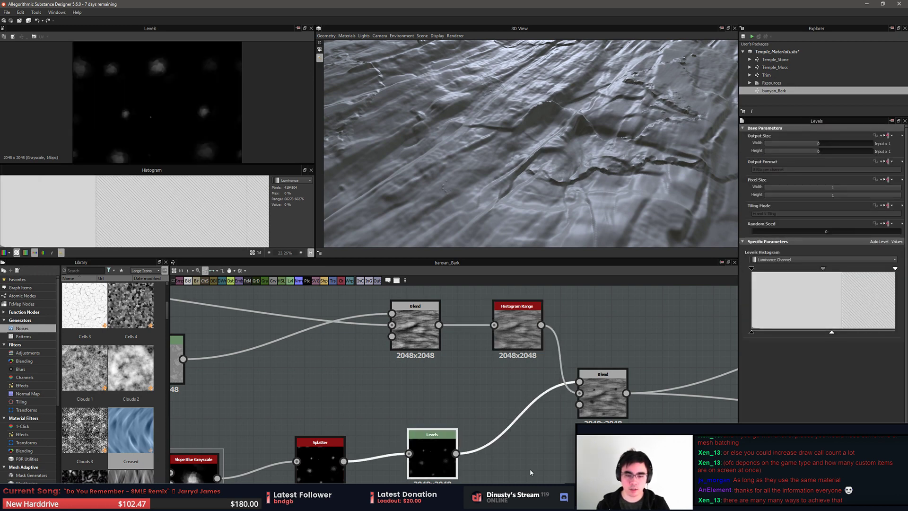
key(Delete)
click(326, 452)
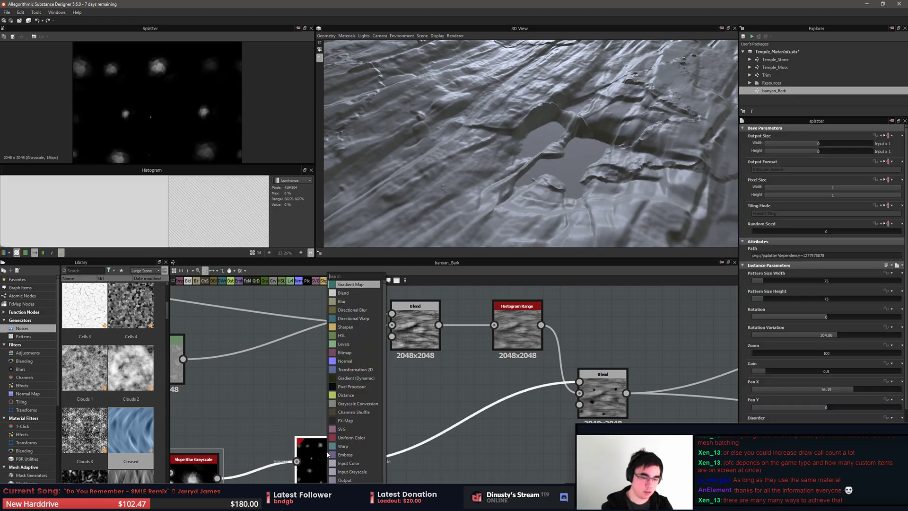
key(space)
text(histor)
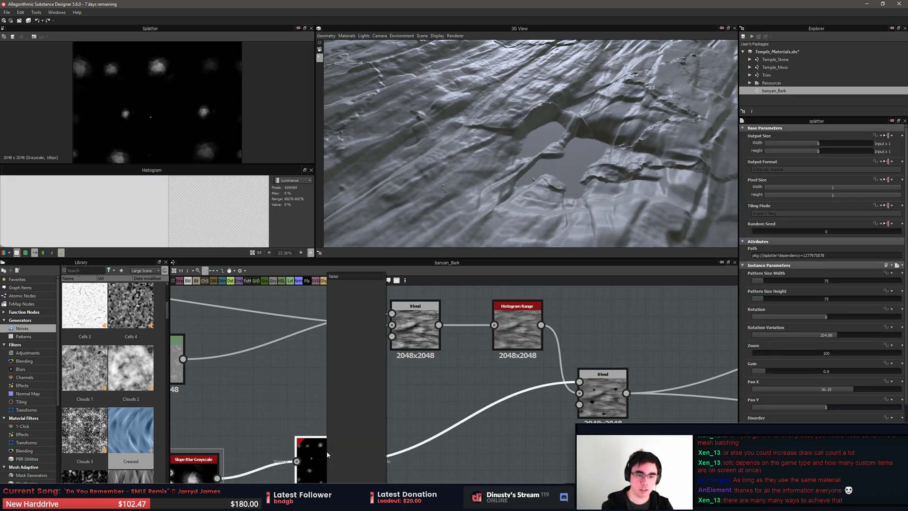
click(437, 401)
key(space)
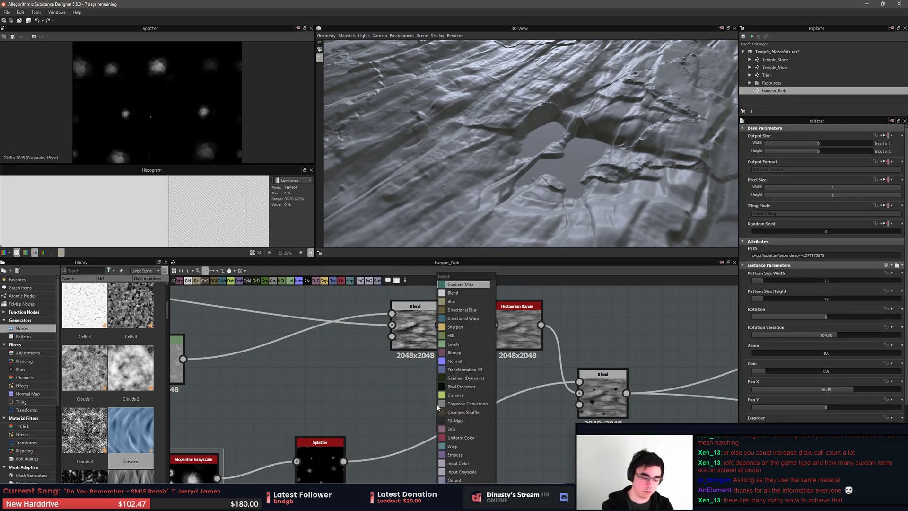
text(histogram r)
key(Return)
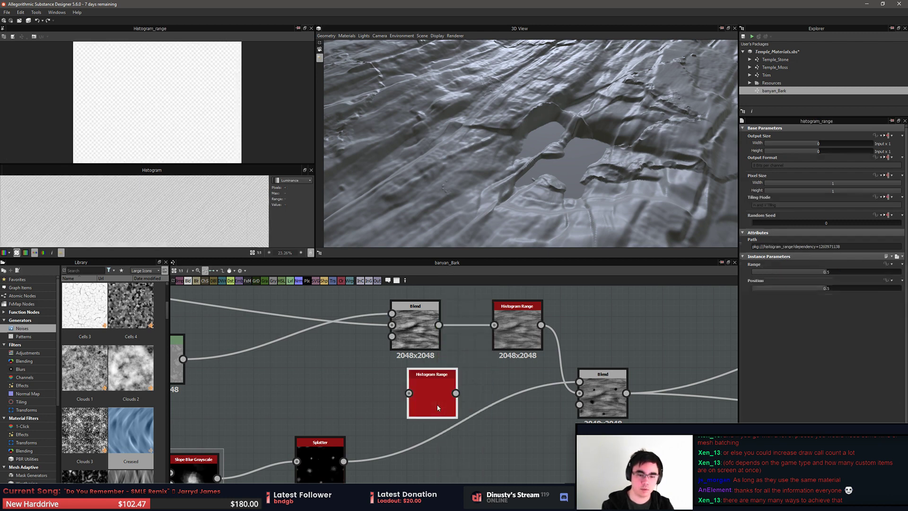
drag(344, 461, 579, 393)
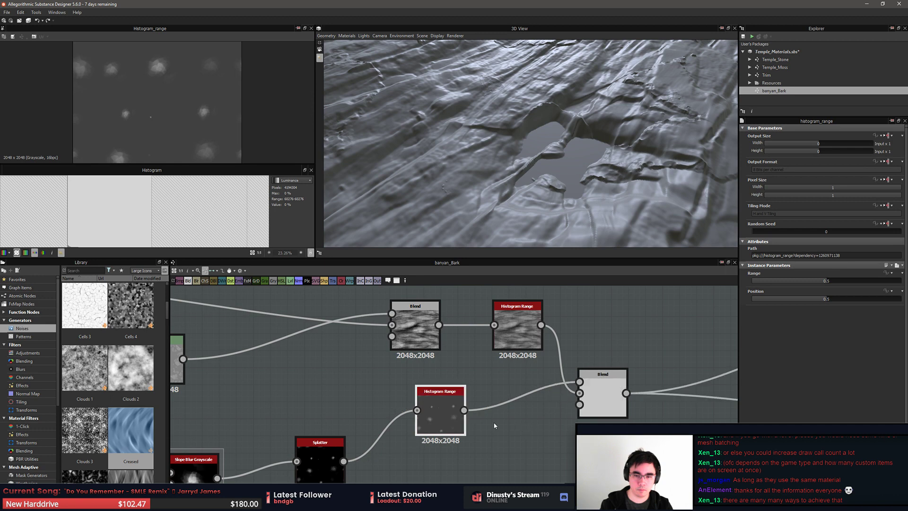
Set the Range to 1 and Position to 0.37 on the Histogram Range after the Splatter, and check the holes on the 3D surface
click(437, 420)
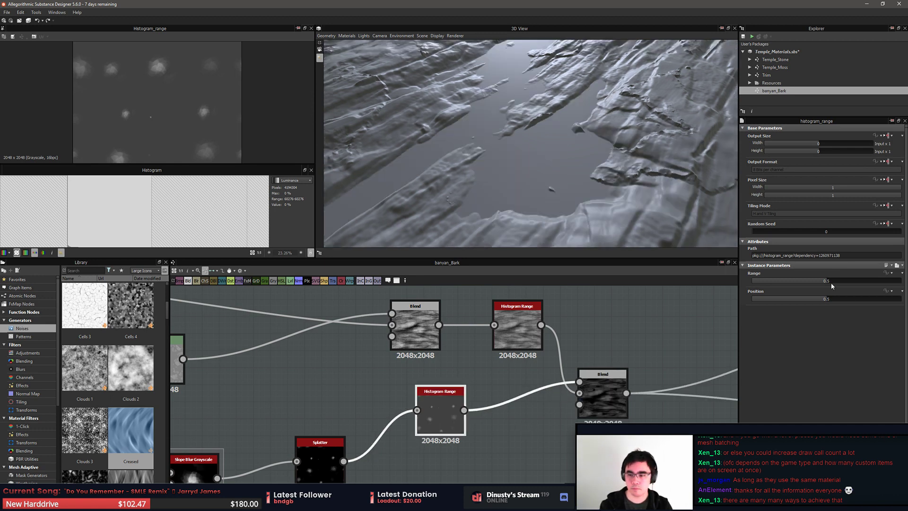
drag(828, 282, 892, 281)
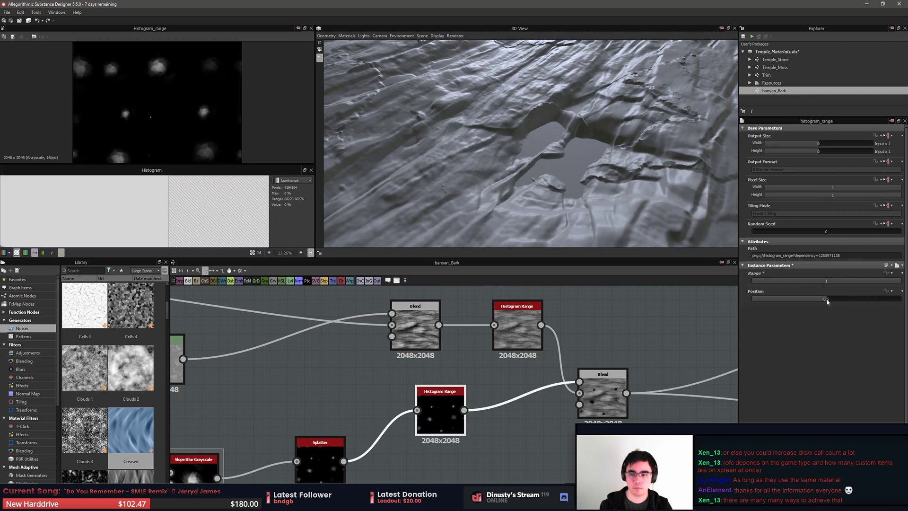
drag(827, 299, 805, 295)
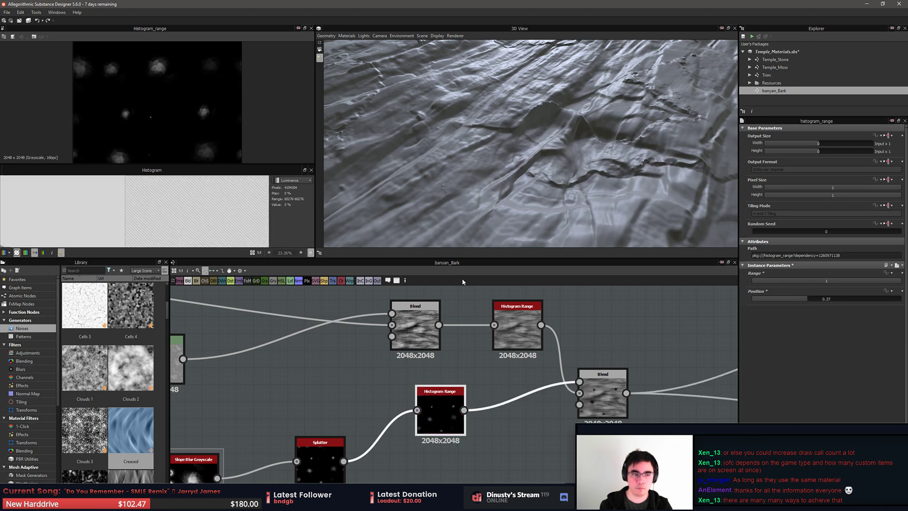
right_drag(530, 218, 492, 326)
drag(499, 175, 562, 236)
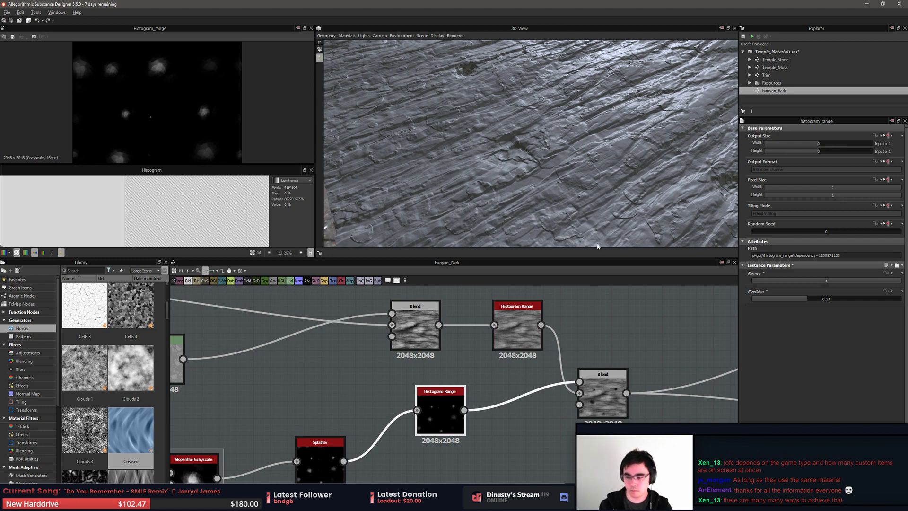
drag(587, 245, 597, 241)
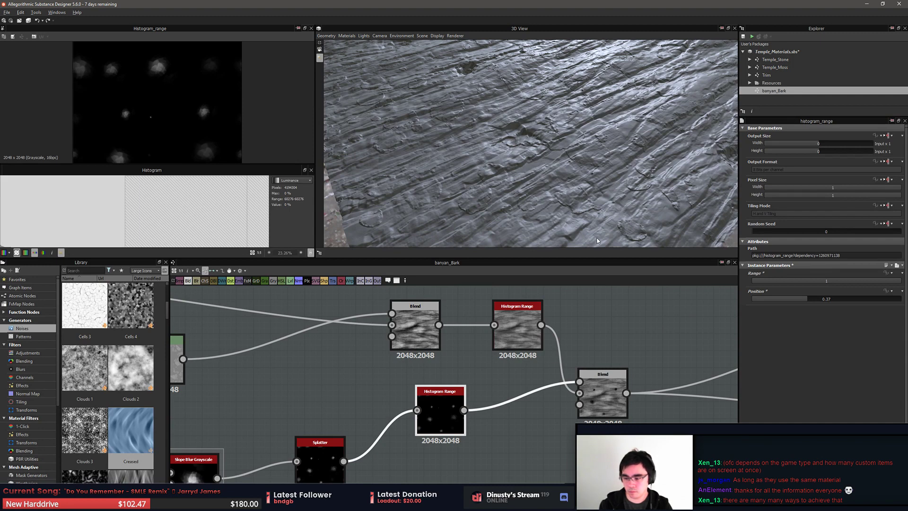
drag(596, 241, 575, 195)
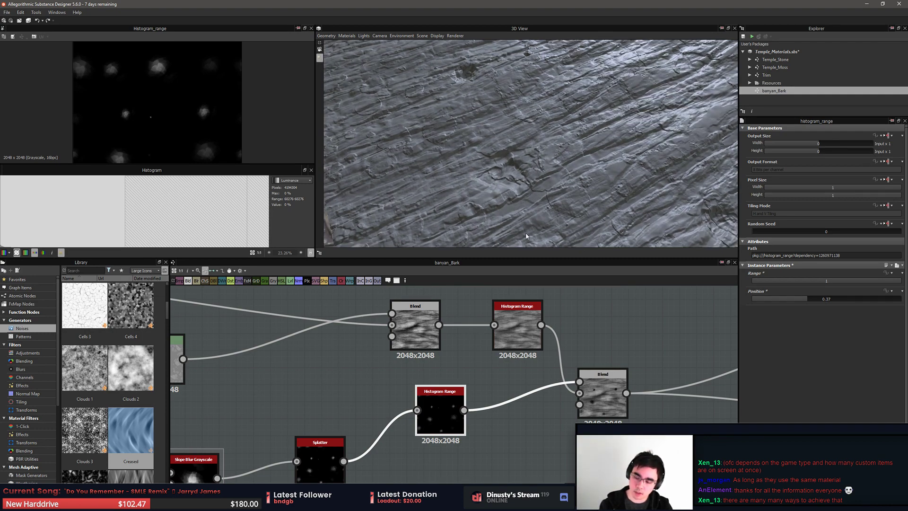
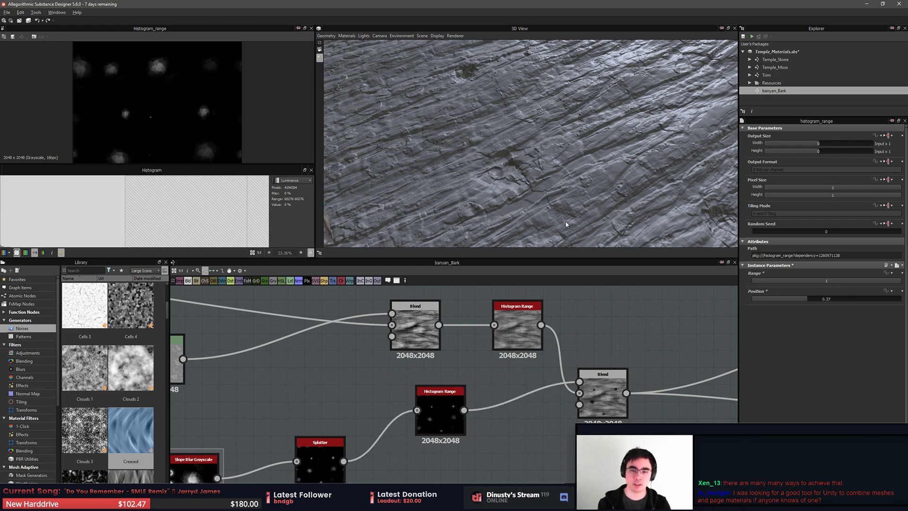
alt+drag(566, 224, 587, 179)
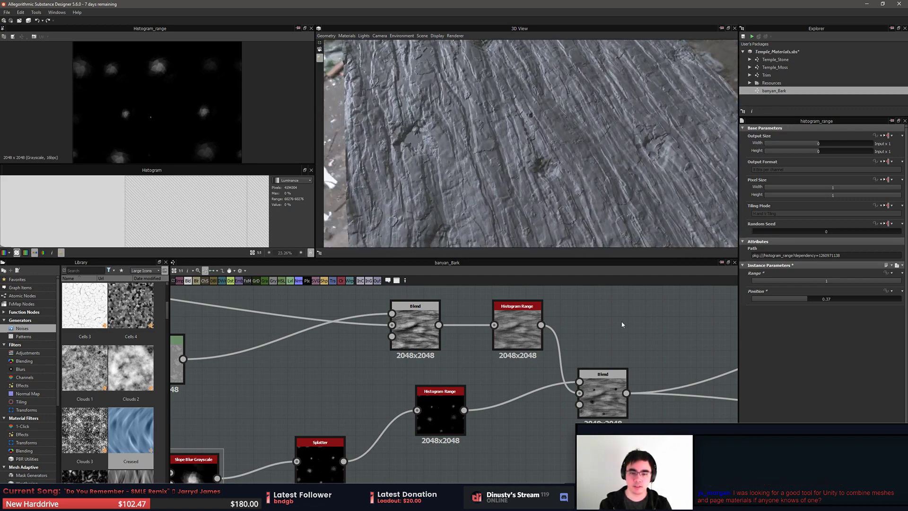
Try the Multiply, Add Sub, Max (Lighten) and Copy blending modes on the Blend that subtracts the holes
double_click(613, 384)
double_click(452, 425)
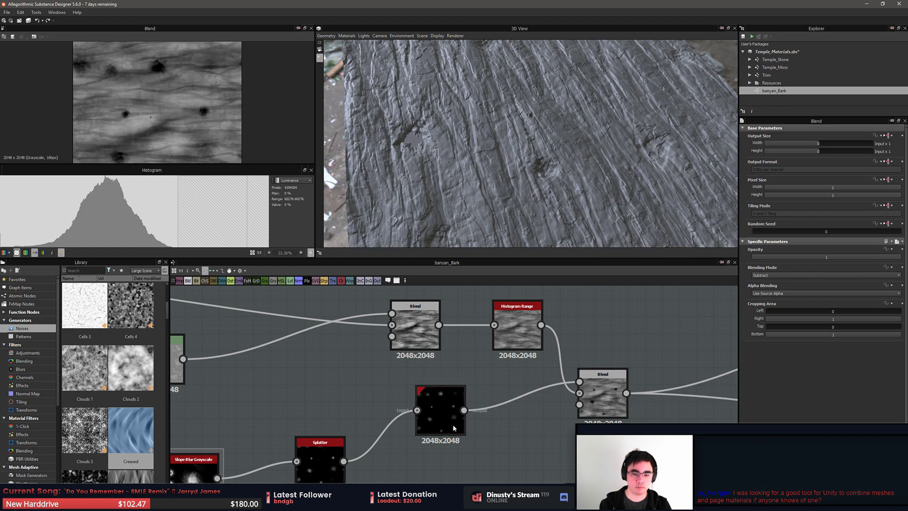
click(603, 393)
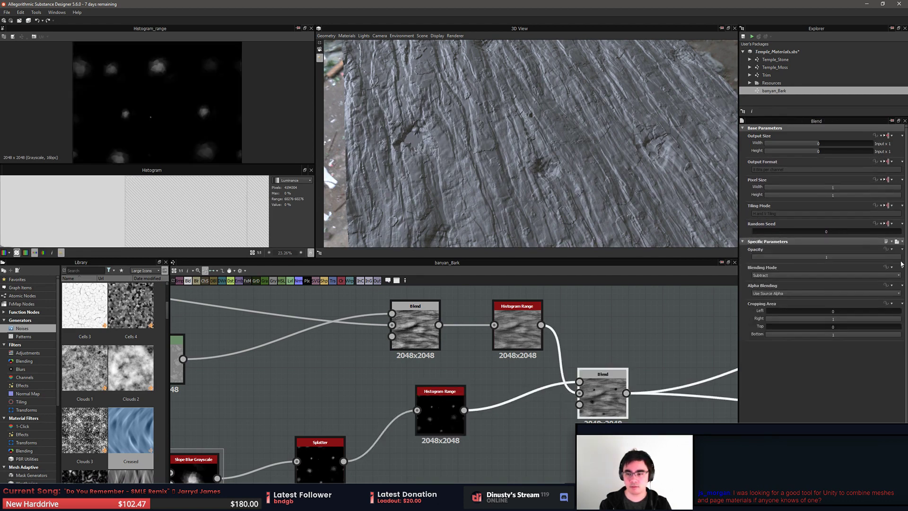
click(899, 259)
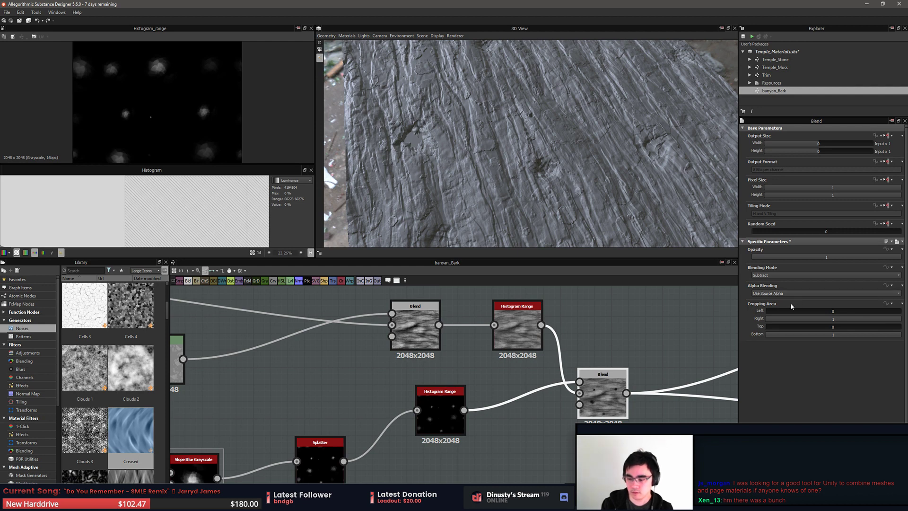
click(775, 275)
click(775, 284)
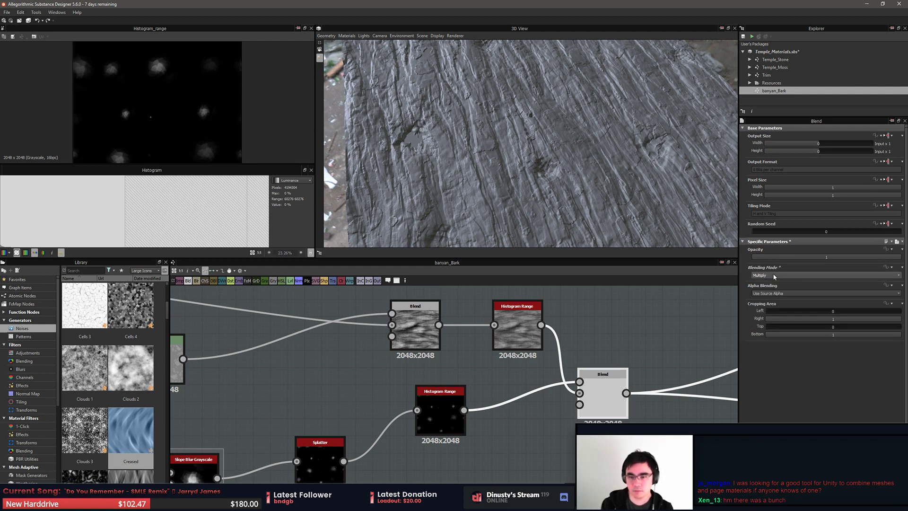
scroll(774, 275, down, 1)
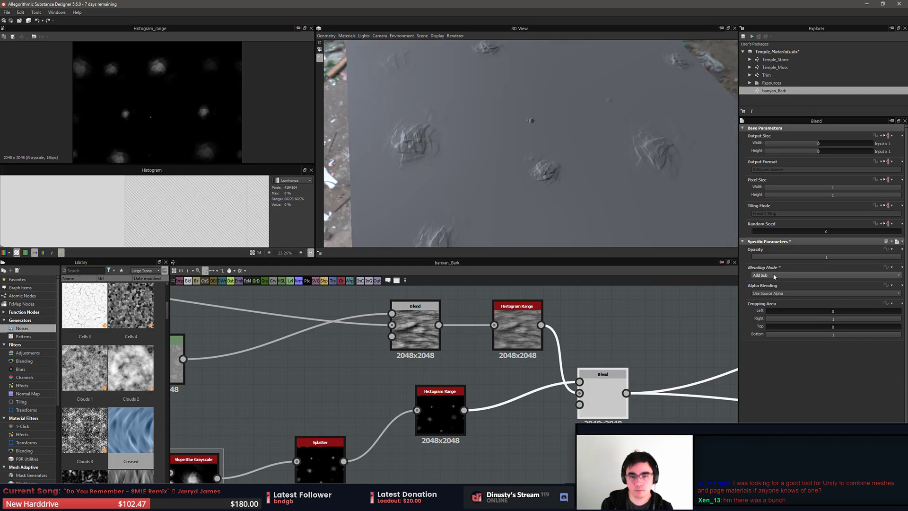
scroll(774, 276, down, 1)
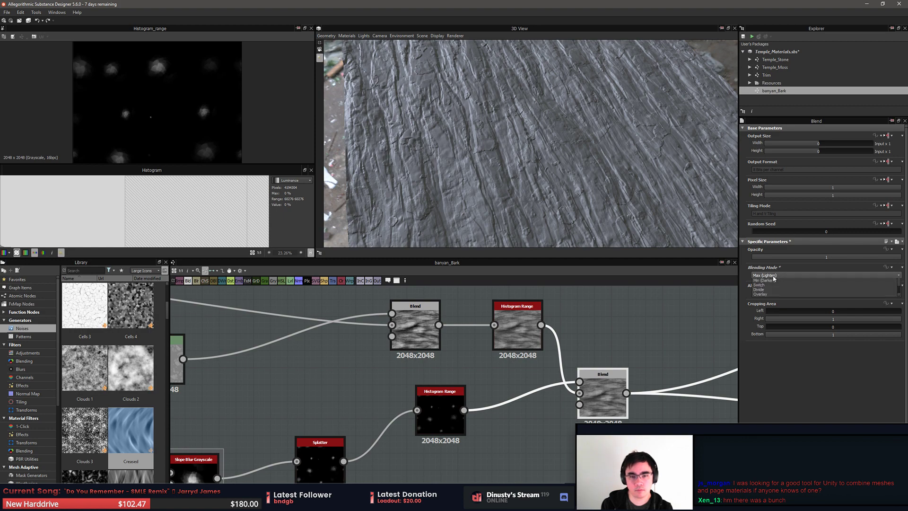
click(770, 276)
click(774, 282)
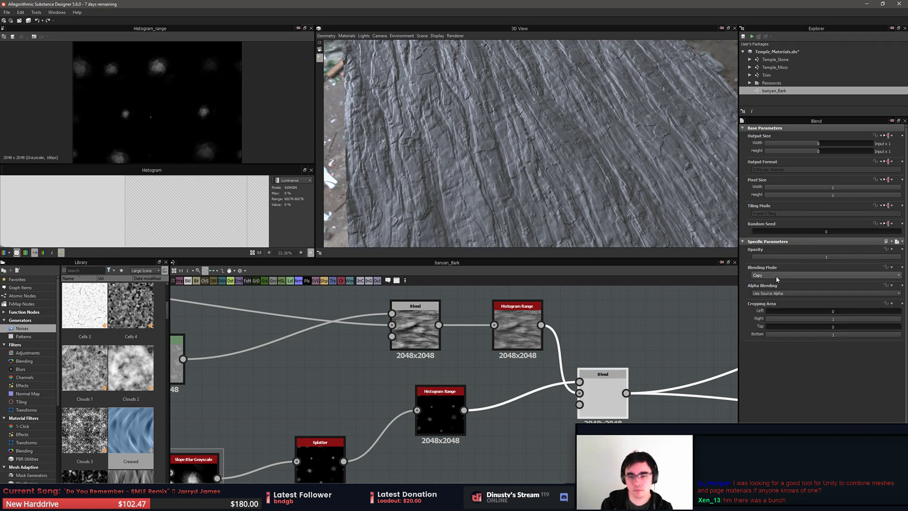
Compare Add (Linear Dodge) with Subtract on the Blend and set its blending mode to Add (Linear Dodge)
click(776, 276)
click(778, 290)
click(779, 276)
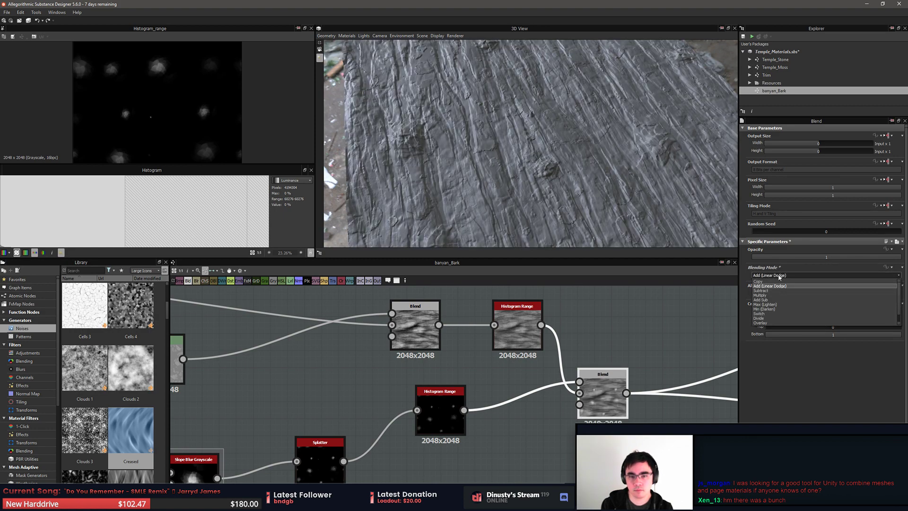
click(779, 276)
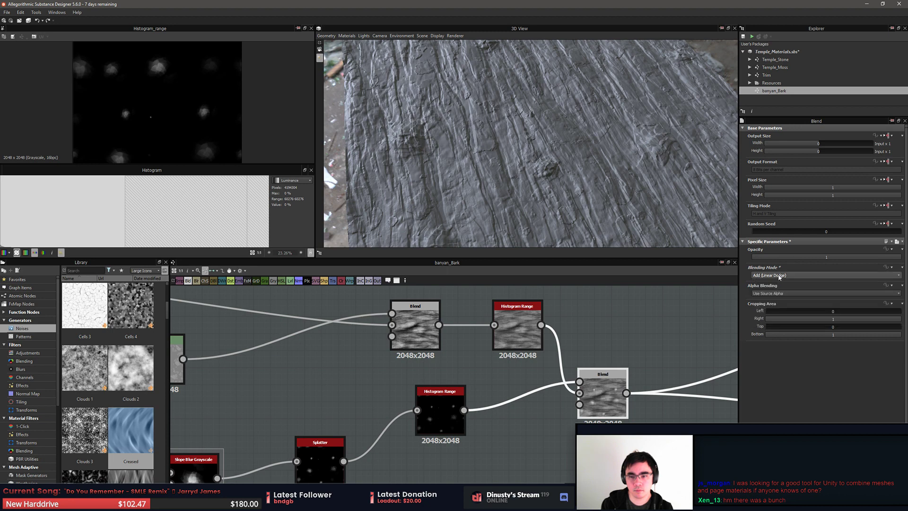
scroll(778, 276, down, 1)
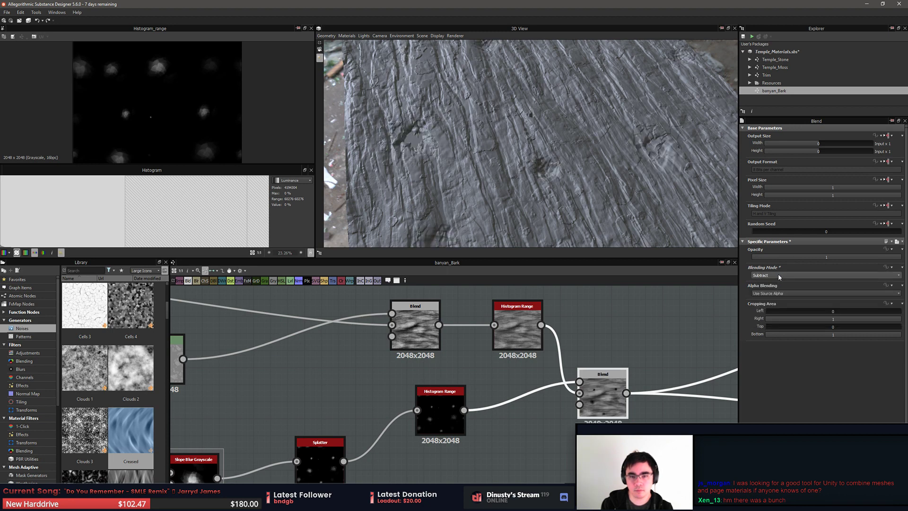
scroll(779, 274, up, 1)
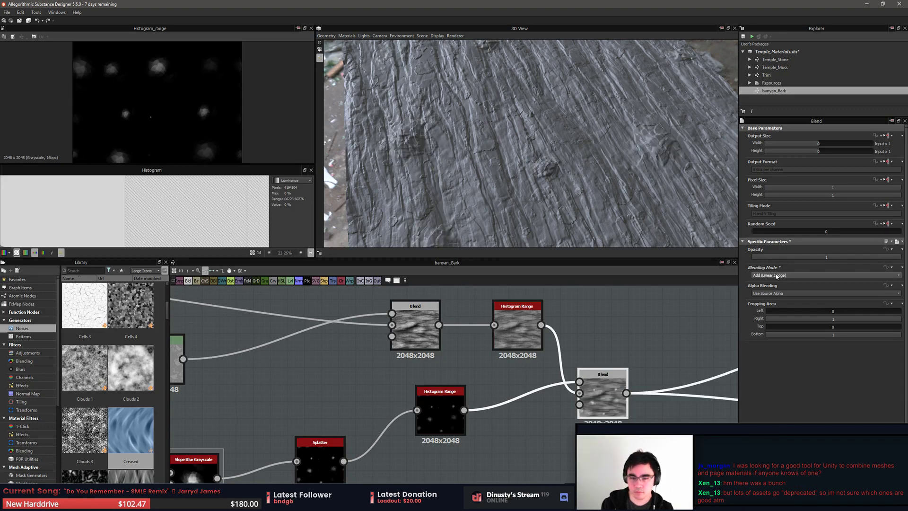
Examine the added bumps up close on the 3D surface and compare the Blend and Splatter outputs
drag(527, 191, 560, 108)
right_drag(560, 108, 547, 217)
middle_drag(505, 386, 531, 371)
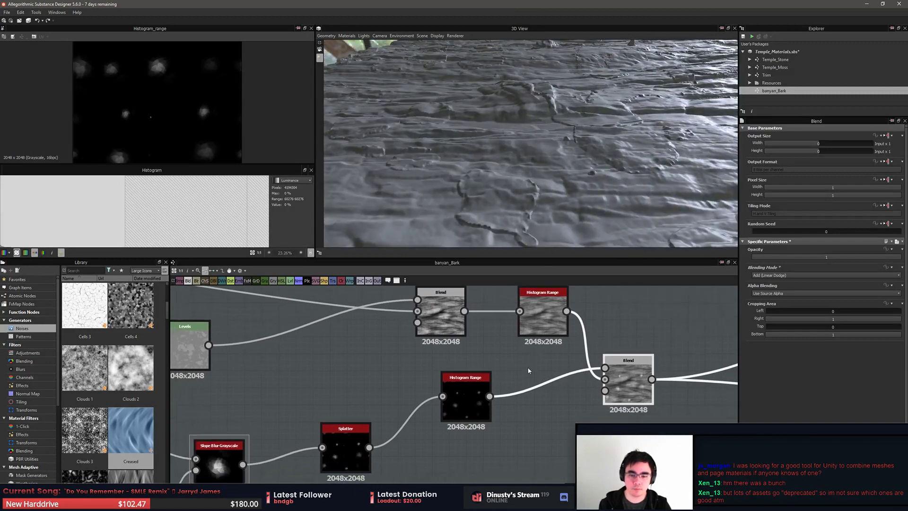
scroll(531, 371, down, 2)
click(487, 398)
double_click(598, 380)
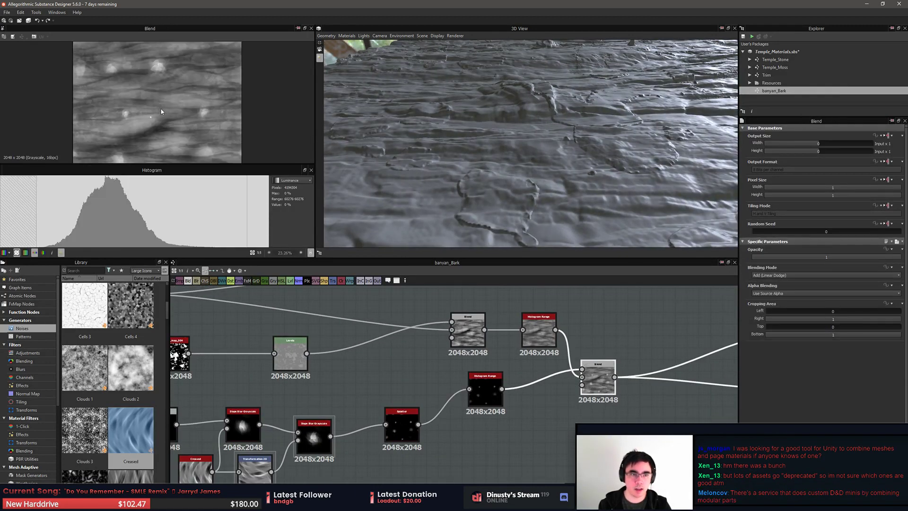
scroll(212, 100, up, 3)
double_click(398, 426)
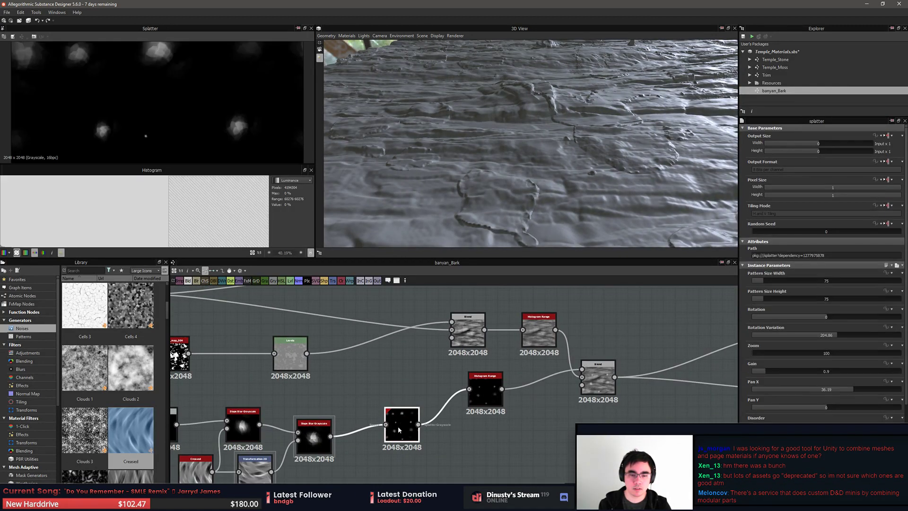
scroll(277, 148, down, 1)
scroll(277, 147, down, 1)
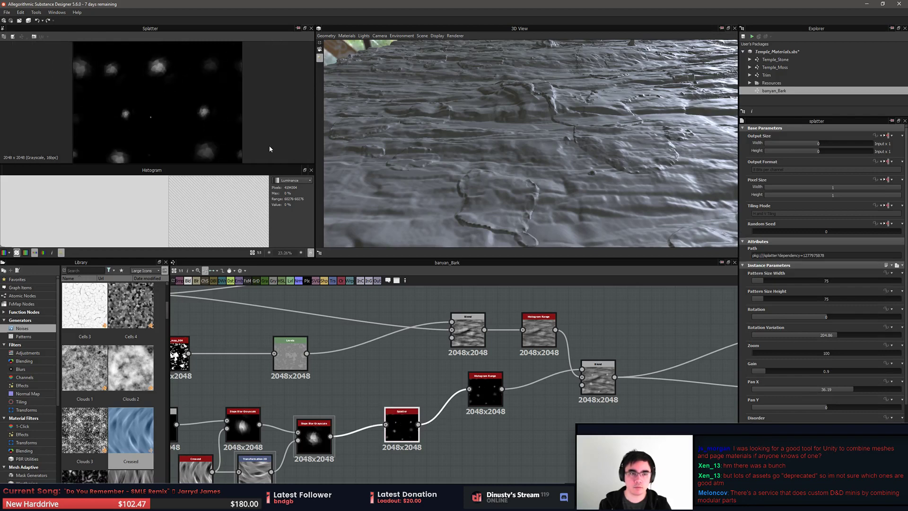
Set the Splatter's Pattern Size Width to 166.67 and Height to 171.43, and check the larger bumps on the 3D surface
click(777, 280)
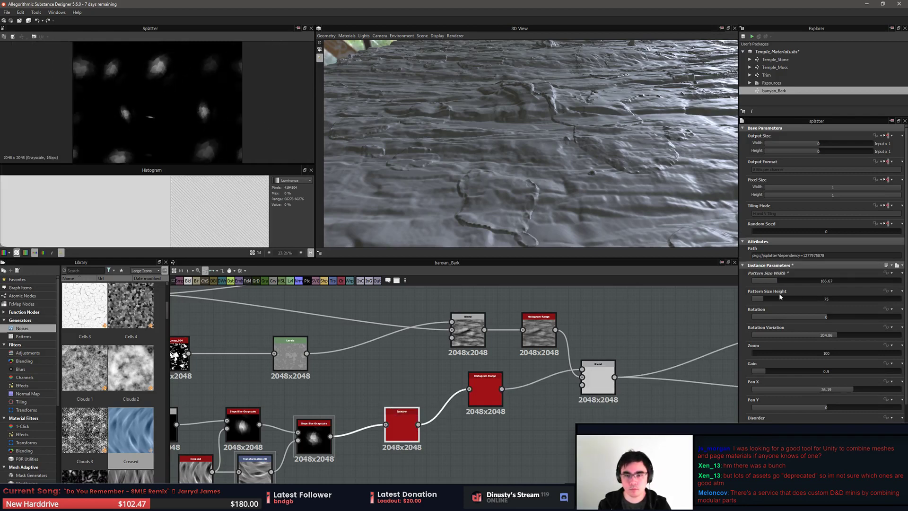
click(777, 299)
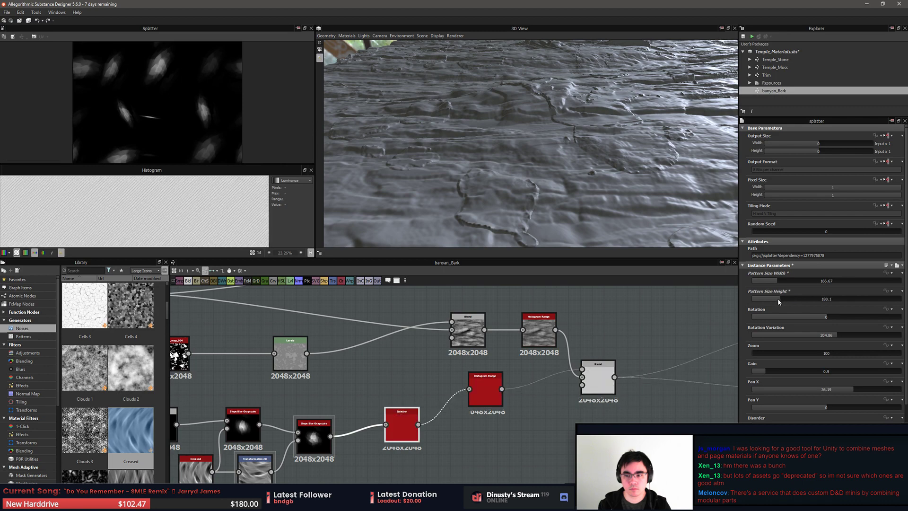
drag(599, 186, 542, 127)
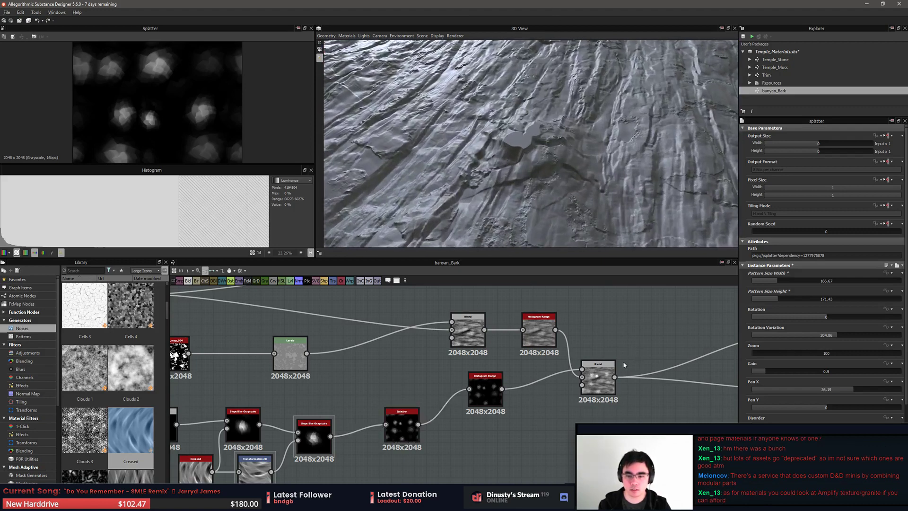
Lower the Position of the Histogram Range after the Splatter to 0.25 and check the softened bumps on the 3D surface
double_click(598, 377)
click(485, 390)
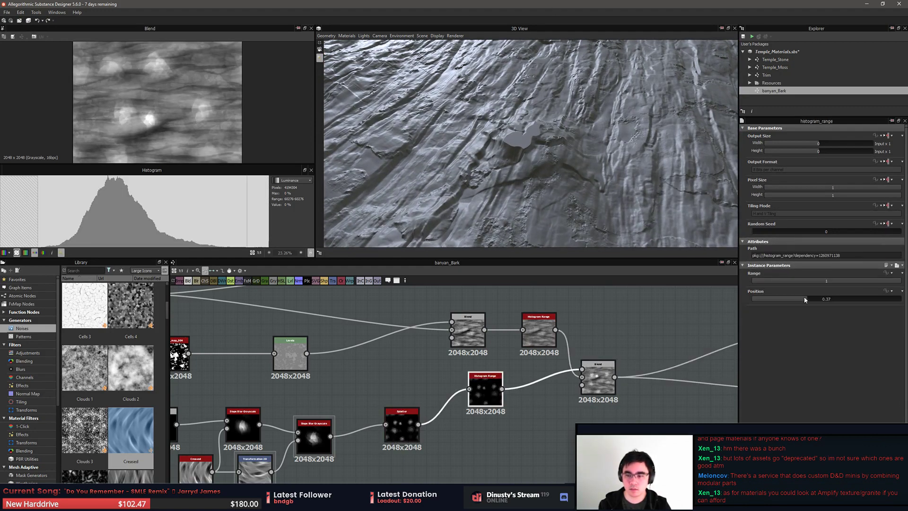
drag(807, 299, 798, 299)
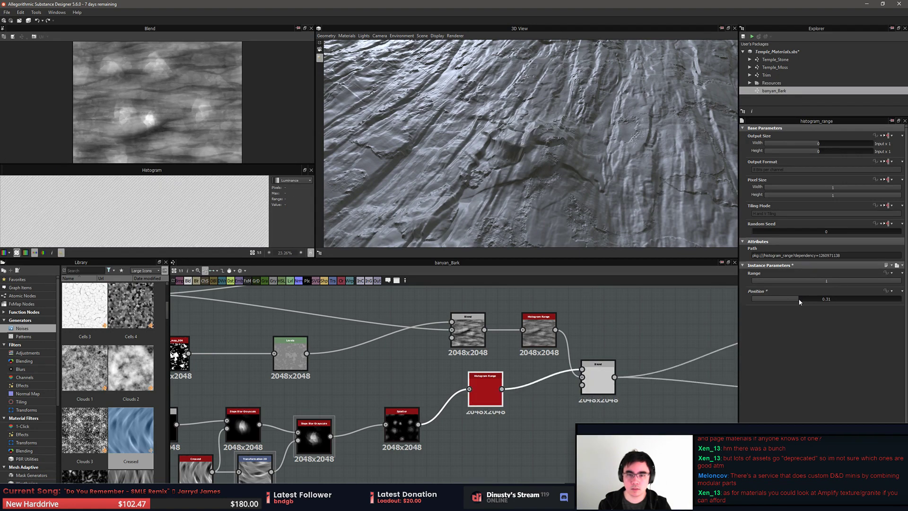
drag(571, 208, 655, 231)
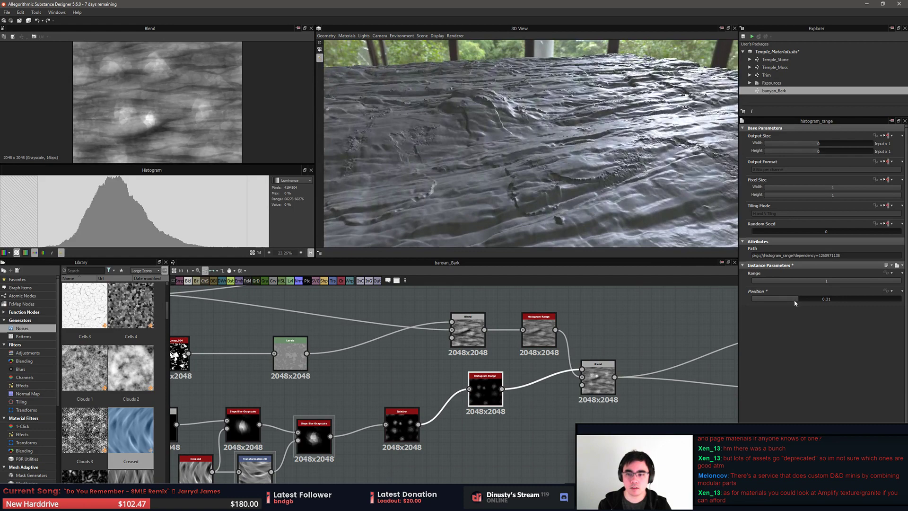
drag(798, 299, 789, 299)
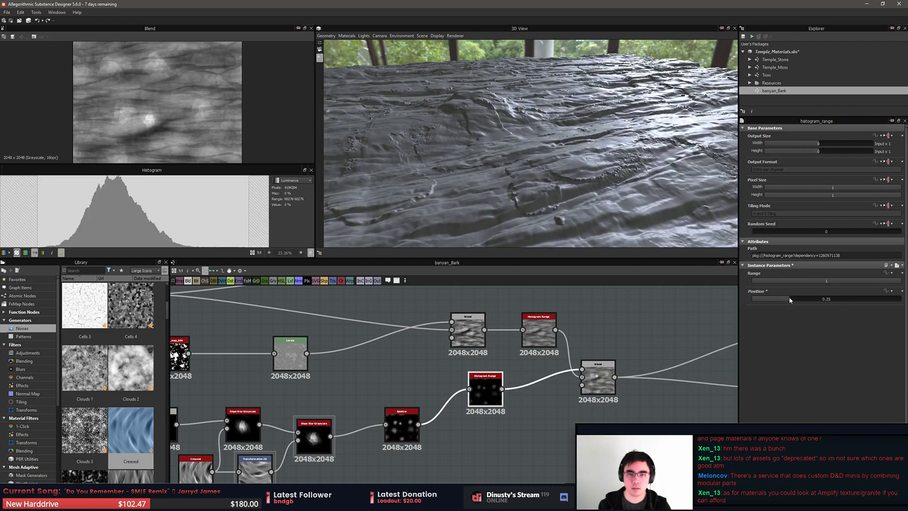
drag(543, 124, 497, 199)
Duplicate the Splatter node, keeping its Slope Blur Grayscale input, and place the copy below the original
middle_drag(407, 478, 538, 391)
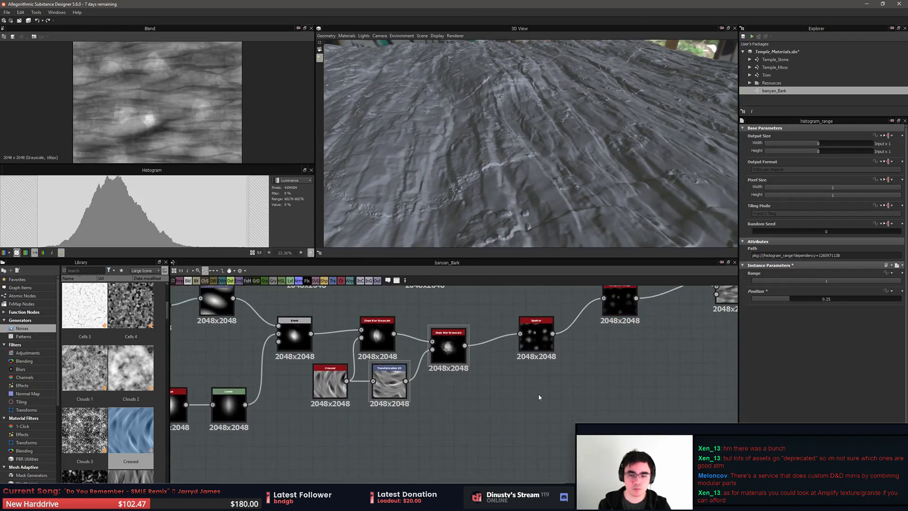
click(537, 333)
key(ctrl+c)
key(ctrl+v)
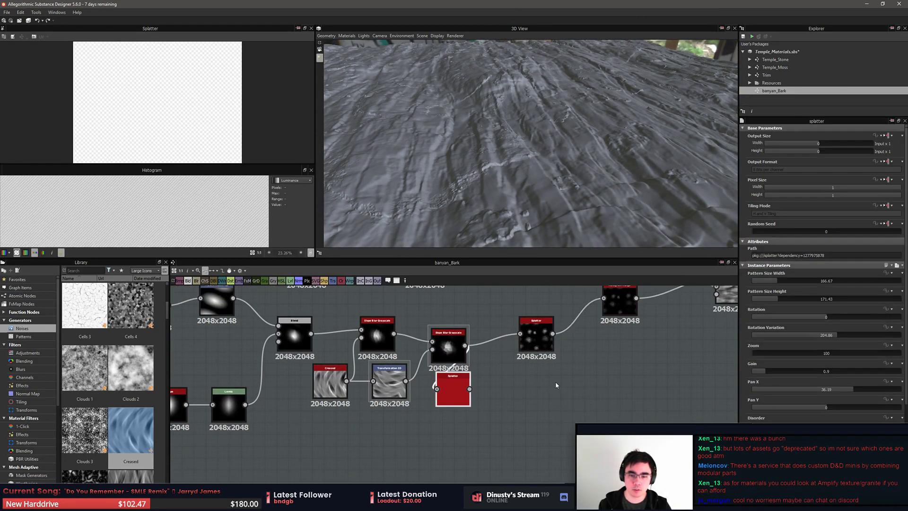
drag(455, 390, 581, 429)
click(487, 399)
click(580, 427)
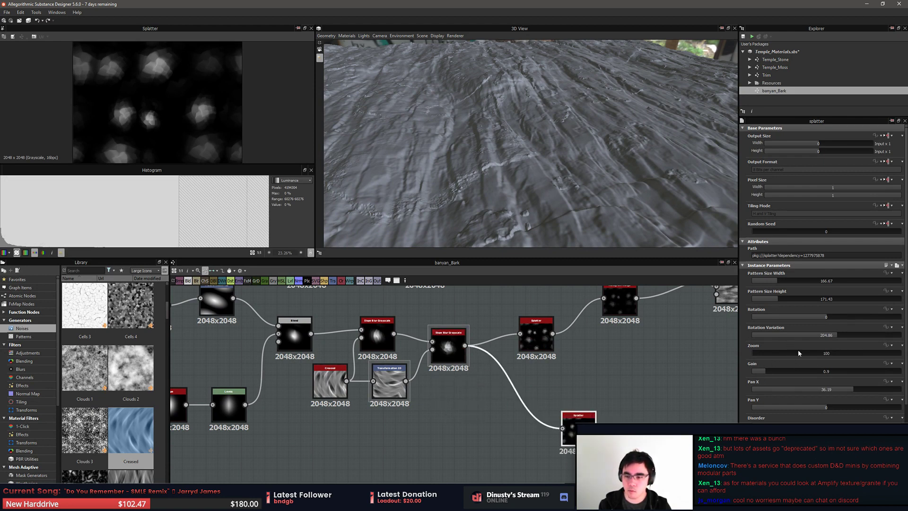
Line up the copied Splatter directly beneath the original Splatter in the graph
middle_drag(695, 334, 598, 375)
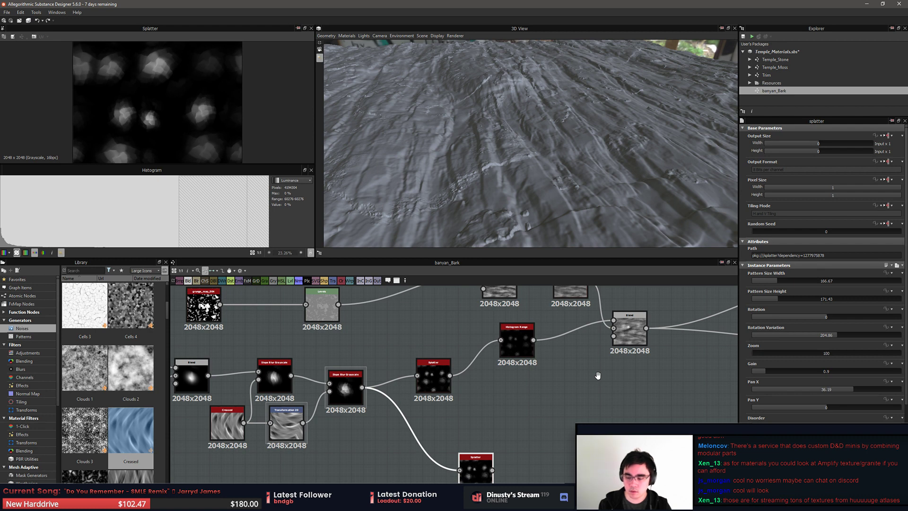
middle_drag(598, 375, 625, 373)
click(637, 406)
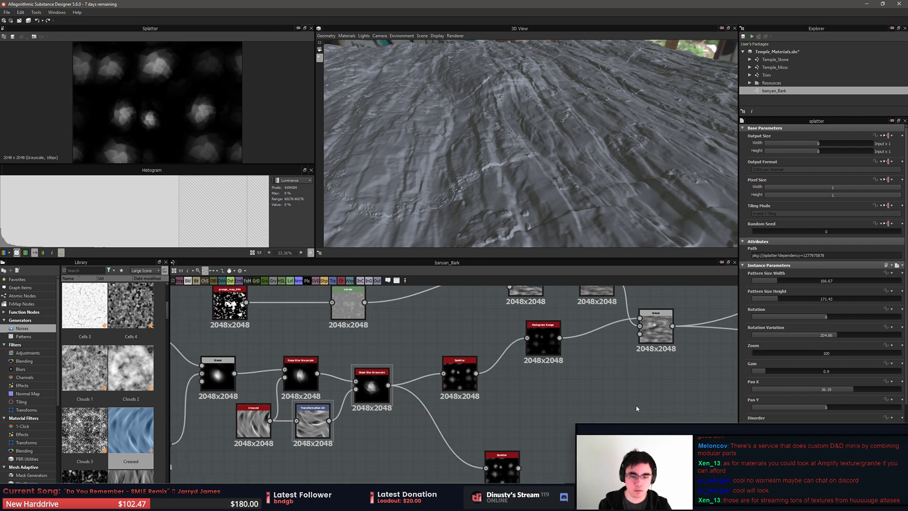
middle_drag(638, 407, 650, 388)
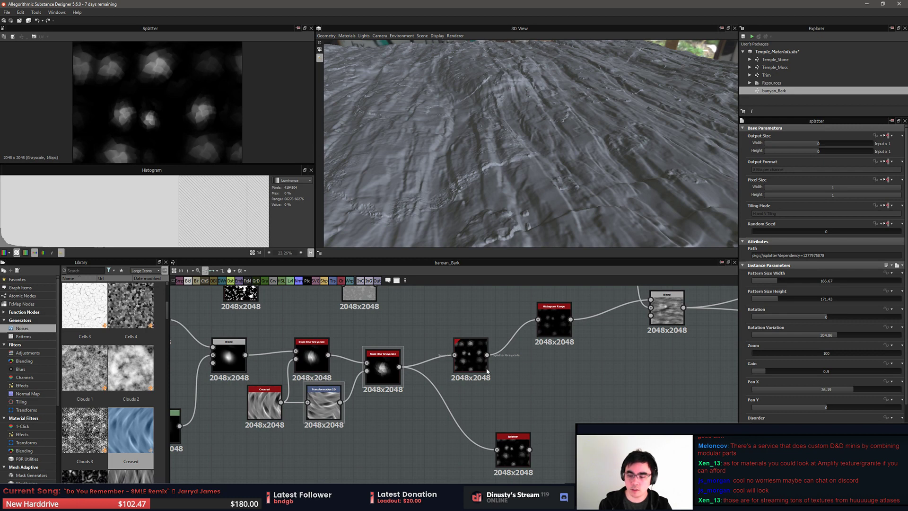
drag(486, 368, 493, 368)
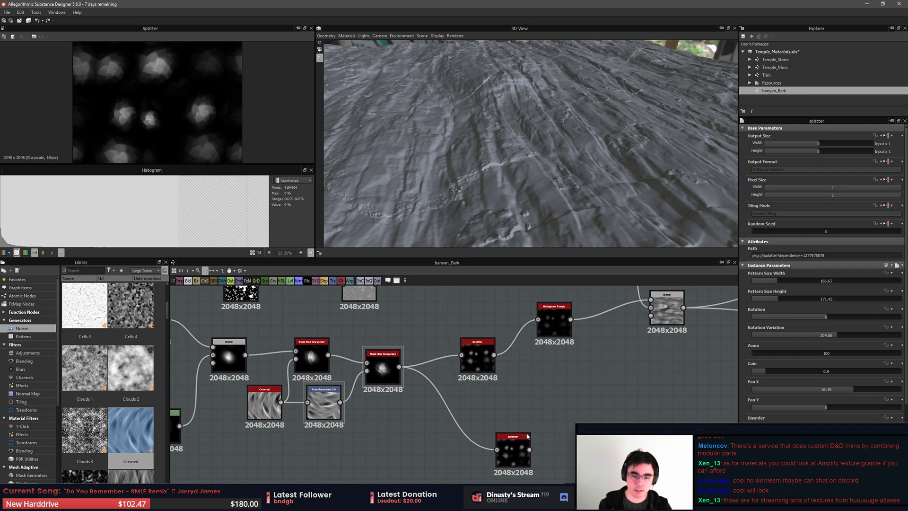
drag(515, 461, 488, 449)
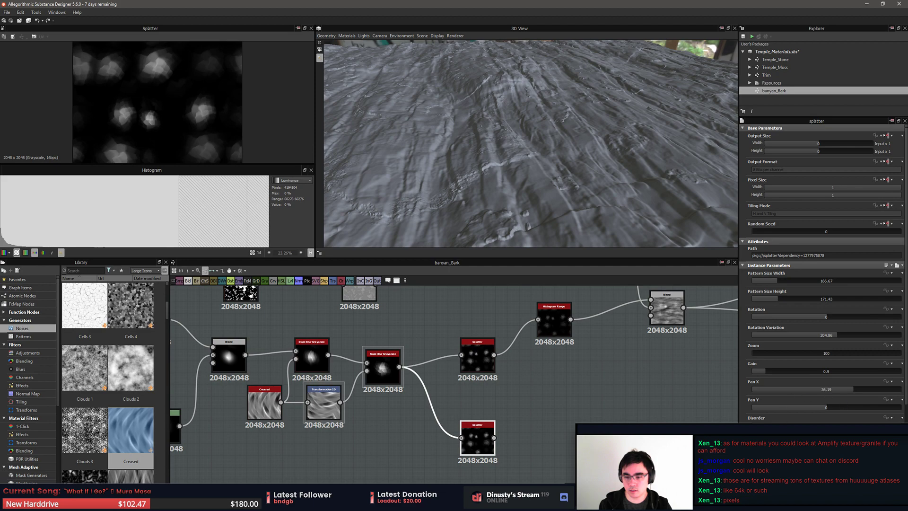
Raise the pattern density of the copied Splatter to scatter many small spots
click(794, 462)
click(809, 462)
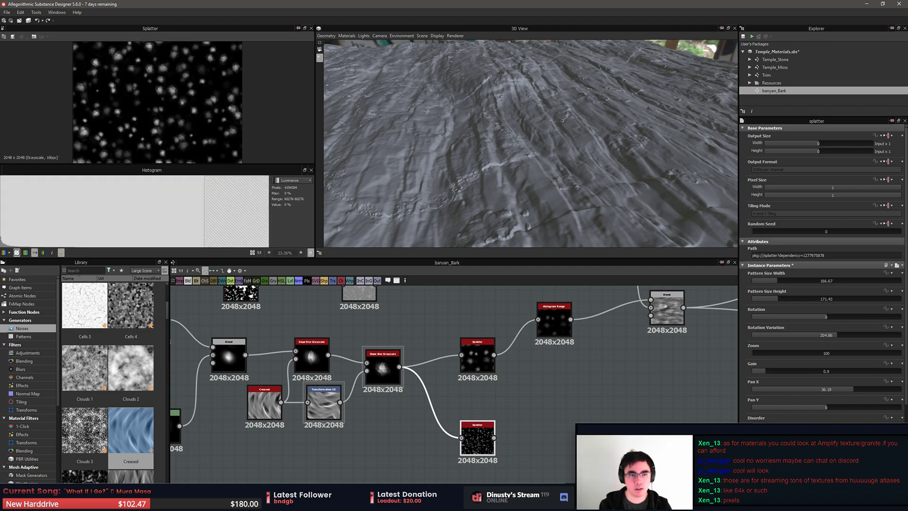
click(827, 461)
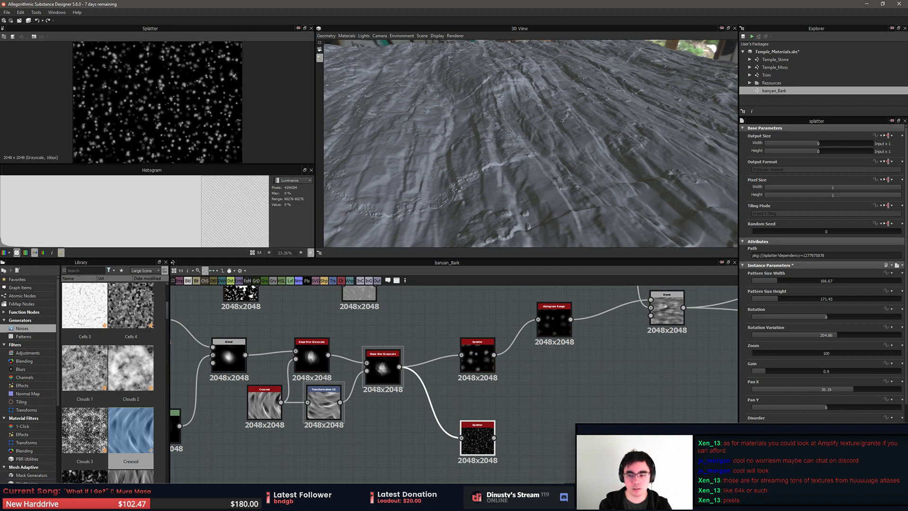
Add a Blend node combining the large-spot Histogram Range with the copied Splatter, using the Add (Linear Dodge) blending mode
middle_drag(614, 405, 545, 436)
drag(485, 351, 485, 363)
right_click(489, 430)
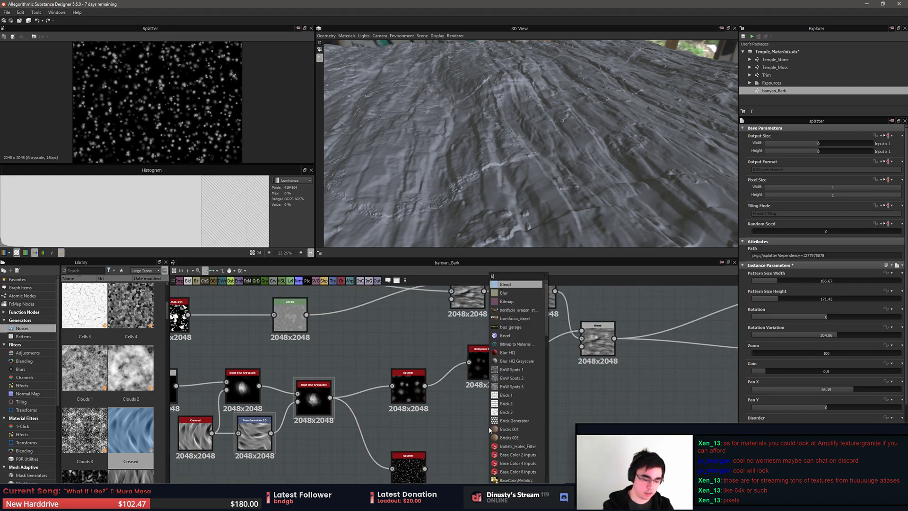
click(497, 374)
drag(505, 432, 552, 427)
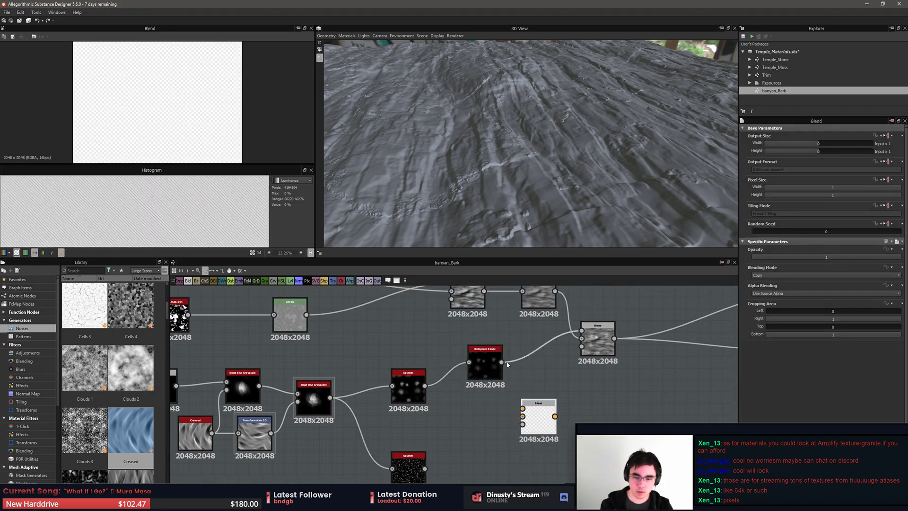
drag(502, 362, 522, 408)
drag(424, 468, 522, 416)
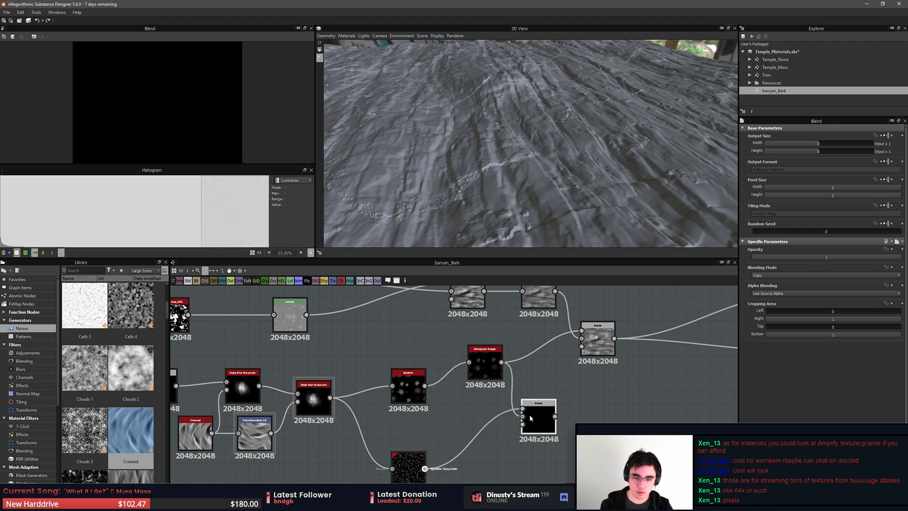
scroll(175, 98, up, 3)
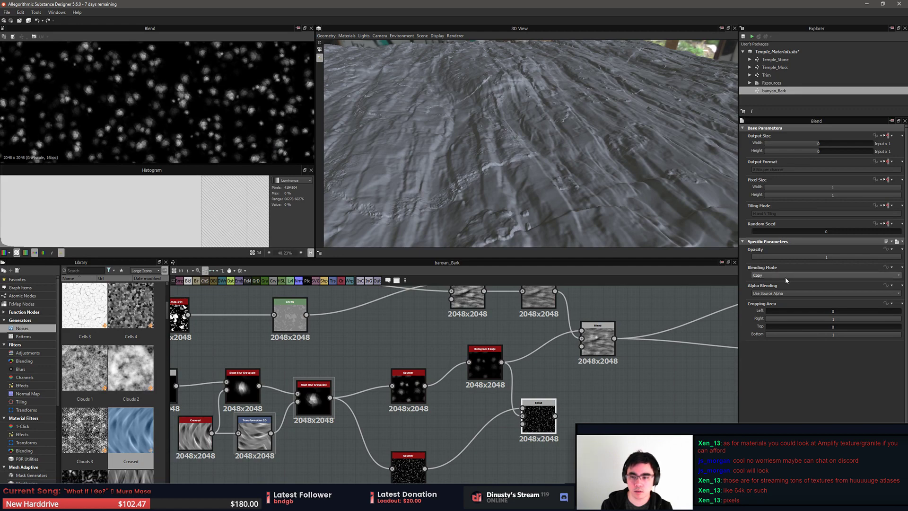
scroll(790, 276, down, 1)
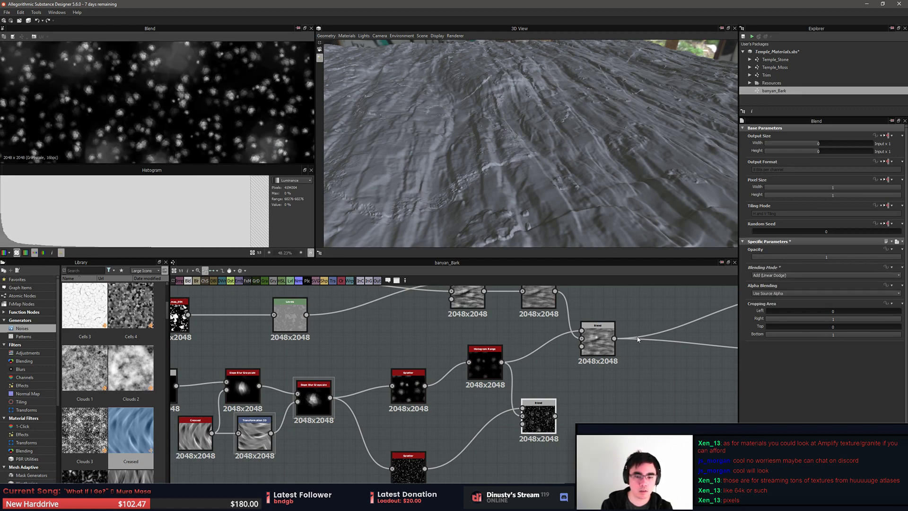
Insert a Histogram Range between the copied Splatter and the new Blend, with Range 1 and Position 0.3
click(410, 461)
key(space)
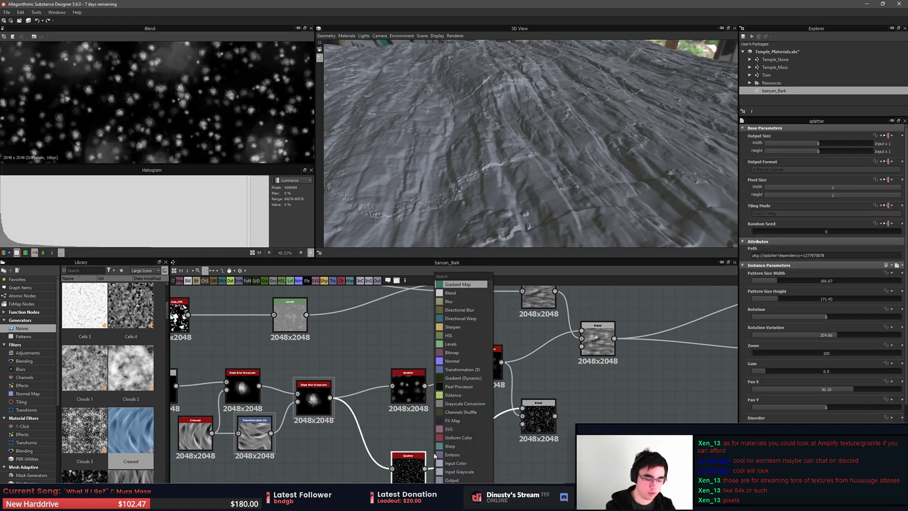
text(hist)
key(Return)
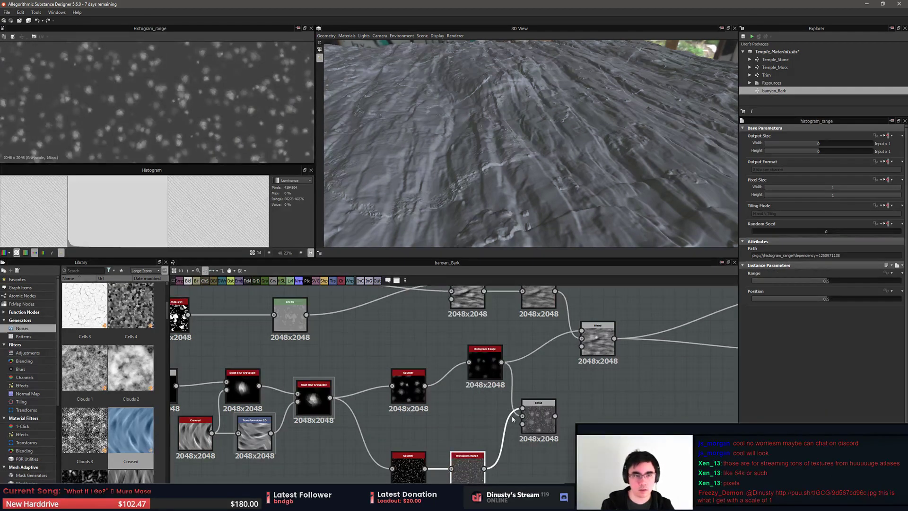
drag(827, 281, 904, 280)
drag(827, 300, 808, 298)
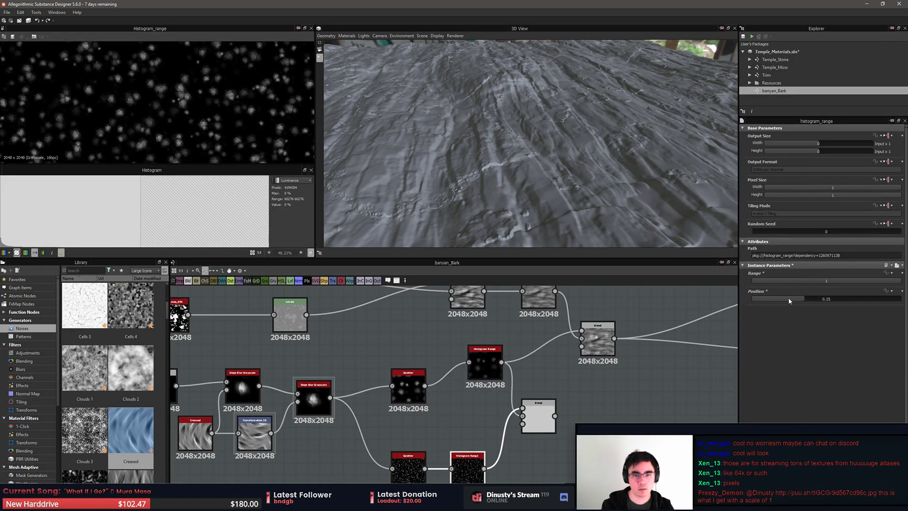
click(547, 418)
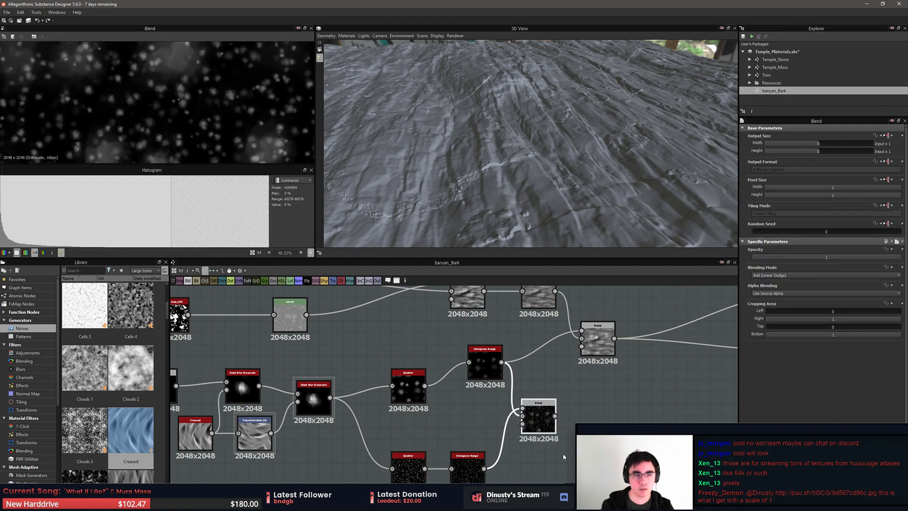
Compare the Histogram Range and Blend outputs of the small spots, and set the Histogram Range's Position to 0.28
click(471, 477)
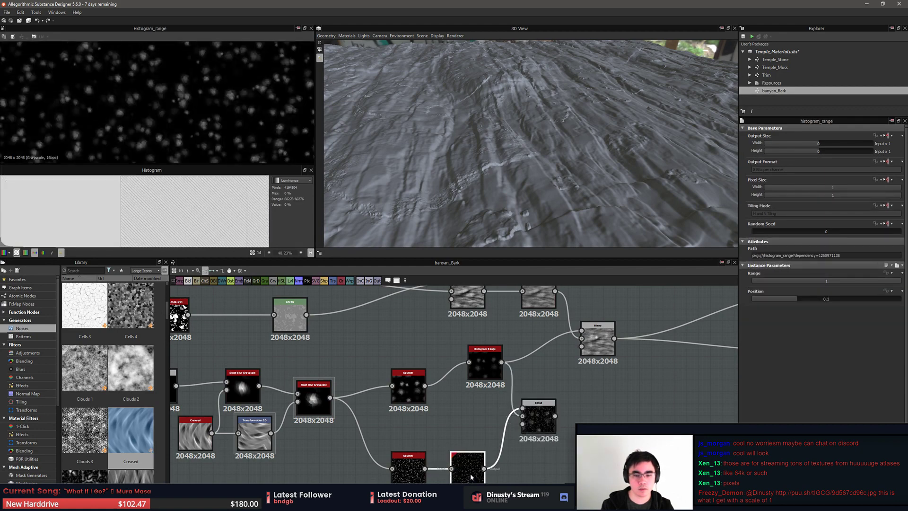
drag(543, 431, 543, 424)
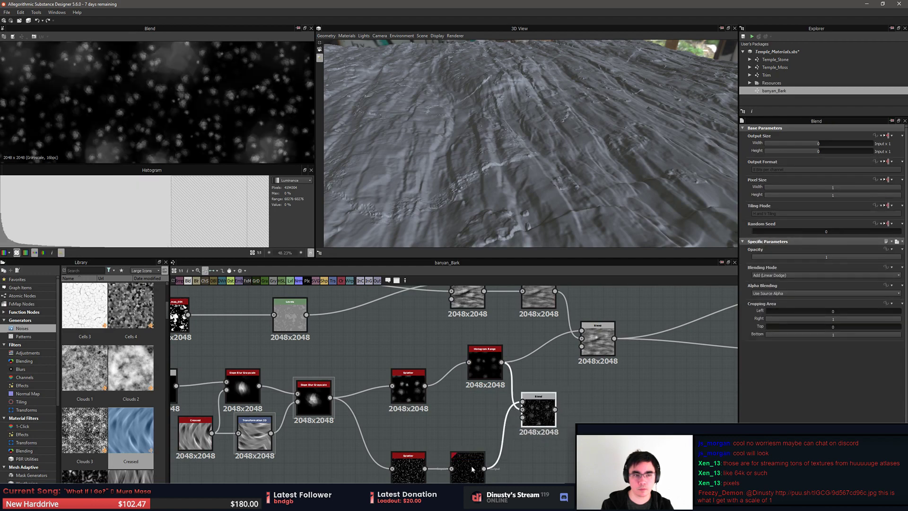
click(462, 474)
drag(818, 299, 796, 296)
Try feeding the combined-spots Blend into the bark Blend in place of the large-spot Histogram Range
middle_drag(654, 320, 625, 345)
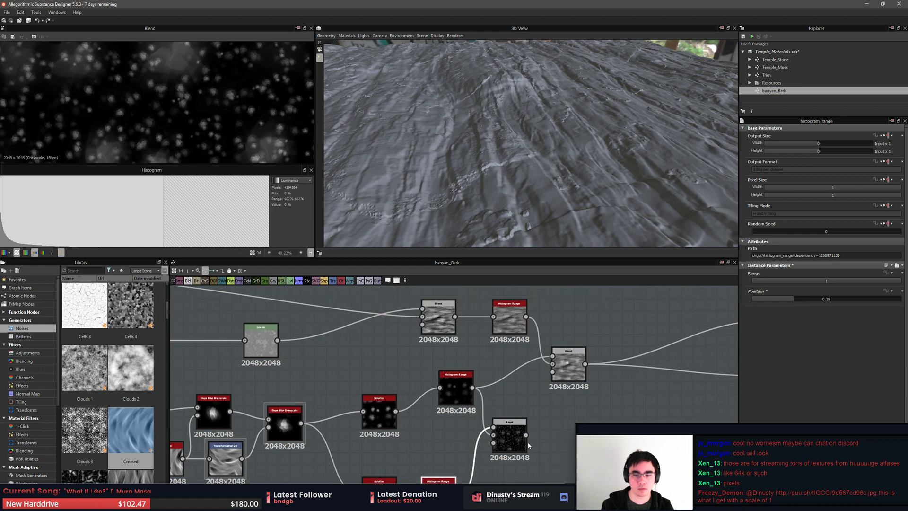
drag(530, 434, 552, 372)
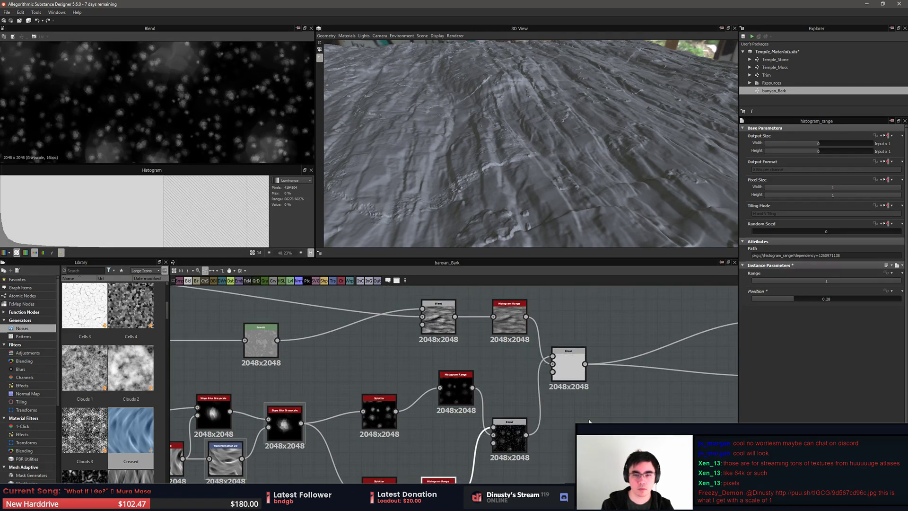
drag(472, 388, 552, 372)
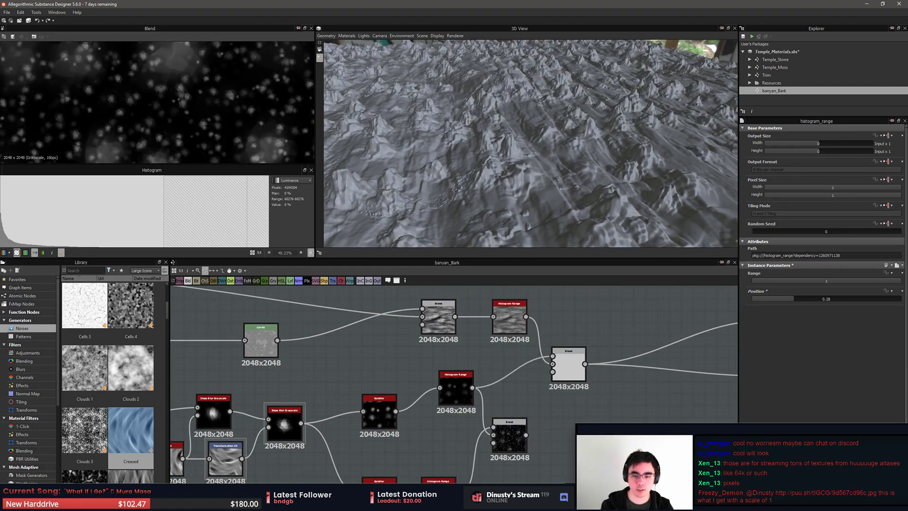
Move the new Blend behind the bark Blend and have it combine the bark Blend's output with the small-spot Histogram Range
drag(517, 440, 689, 412)
drag(586, 364, 665, 403)
middle_drag(479, 444, 479, 422)
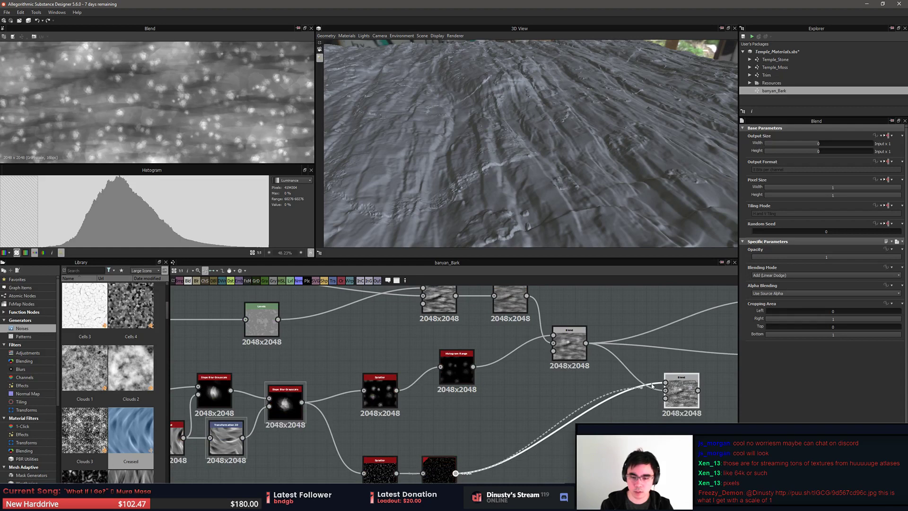
drag(687, 393, 646, 382)
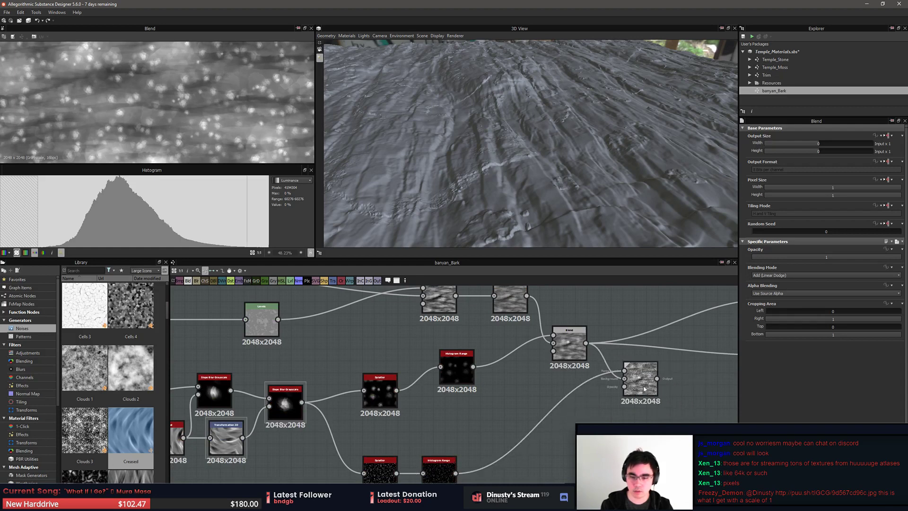
Connect the new Blend's output to the Height to Normal and Base Material nodes in place of the bark Blend
middle_drag(661, 388, 483, 409)
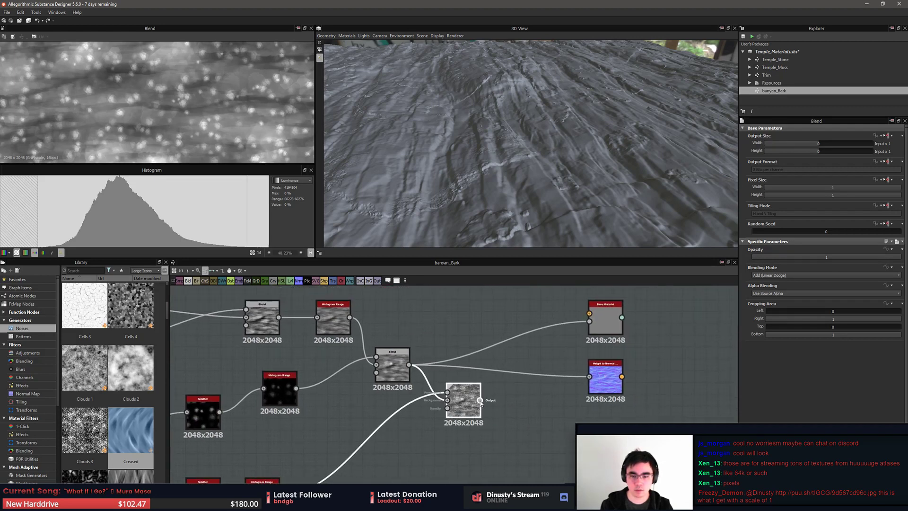
drag(481, 400, 589, 377)
drag(480, 401, 505, 317)
click(480, 365)
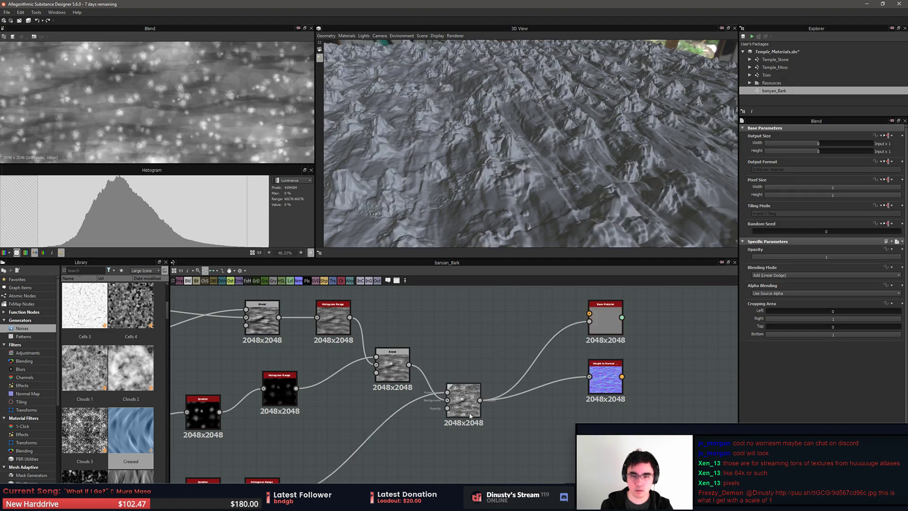
Set the new Blend's blending mode to Subtract and check the bark surface in the 3D view
click(465, 406)
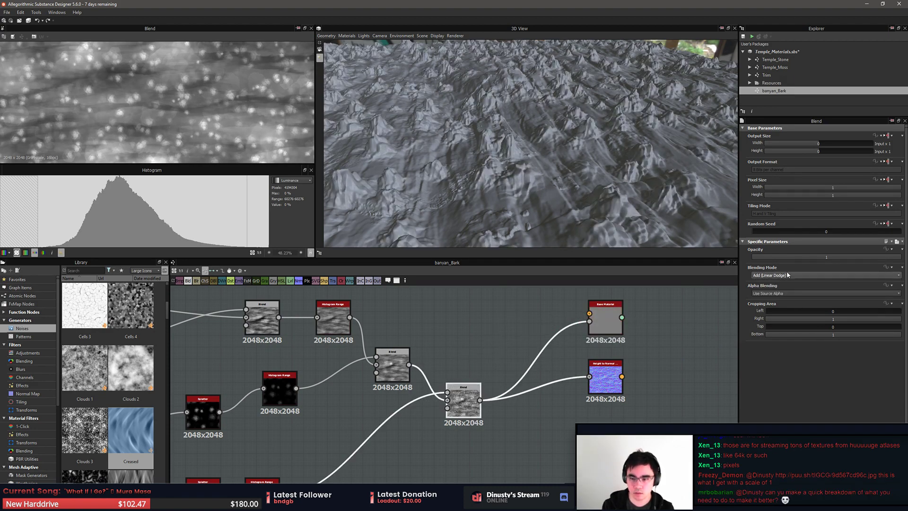
scroll(785, 278, down, 1)
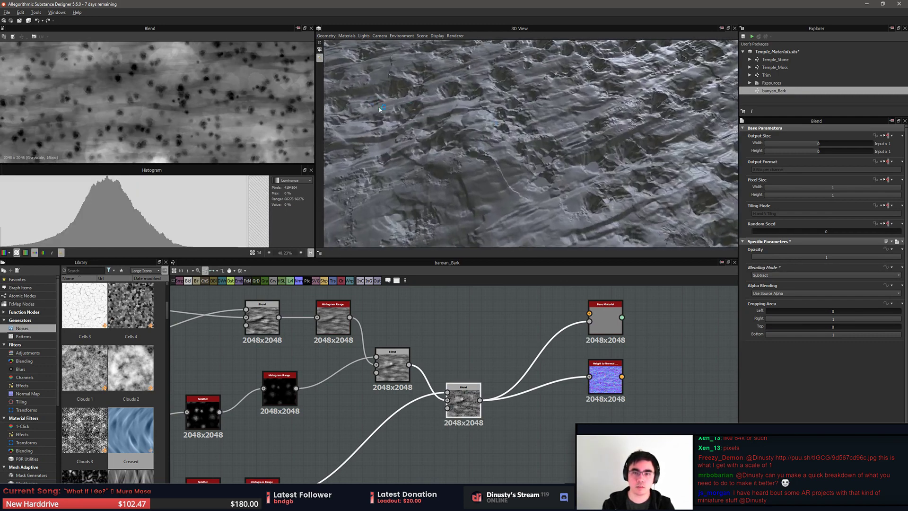
drag(552, 292, 581, 213)
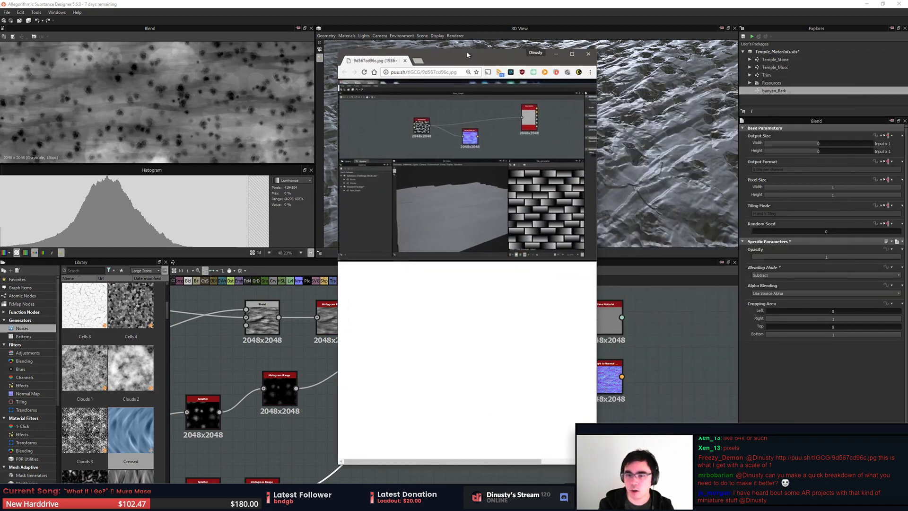
Switch to the browser and examine the viewer's shared screenshot of a Tile Generator brick graph
double_click(422, 55)
scroll(390, 319, down, 1)
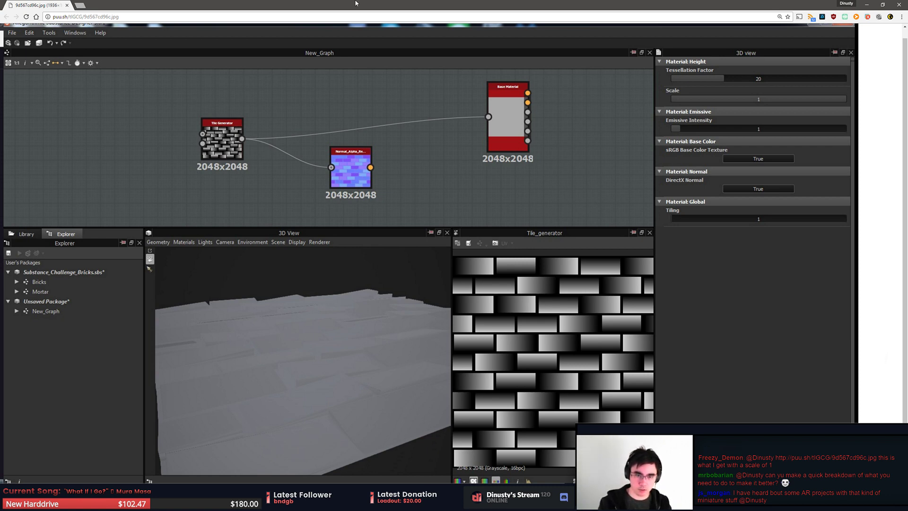
drag(414, 8, 457, 58)
middle_click(367, 60)
Back in Substance Designer, add a second Base Material node below the bark graph and show its outputs in the 3D view
middle_drag(495, 348, 497, 348)
scroll(498, 347, down, 3)
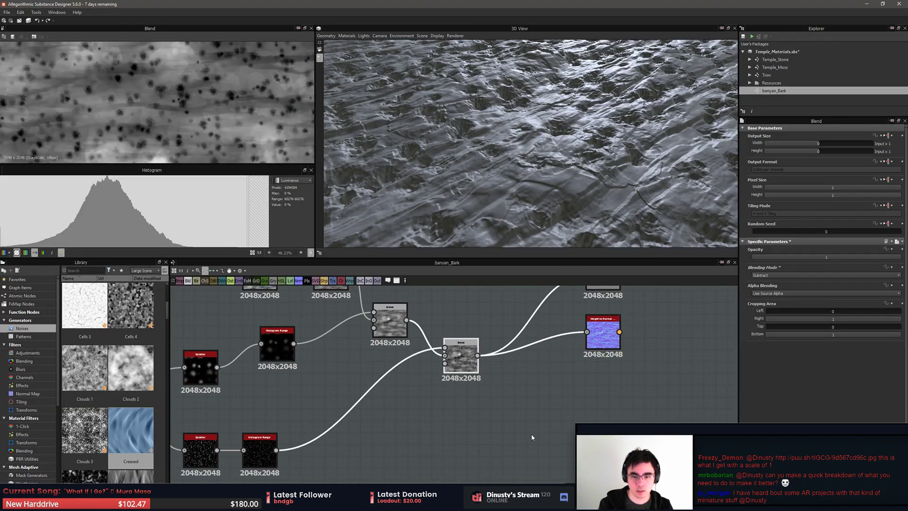
middle_drag(473, 450, 494, 424)
key(space)
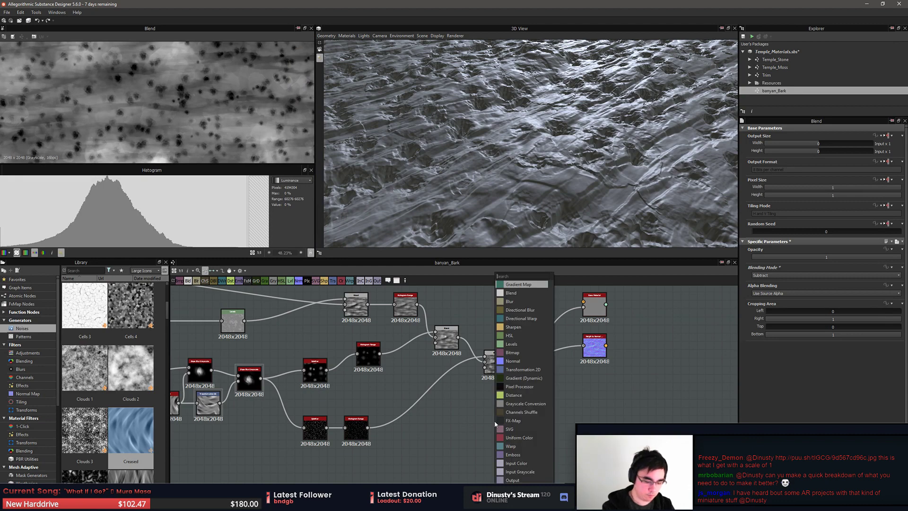
text(tile)
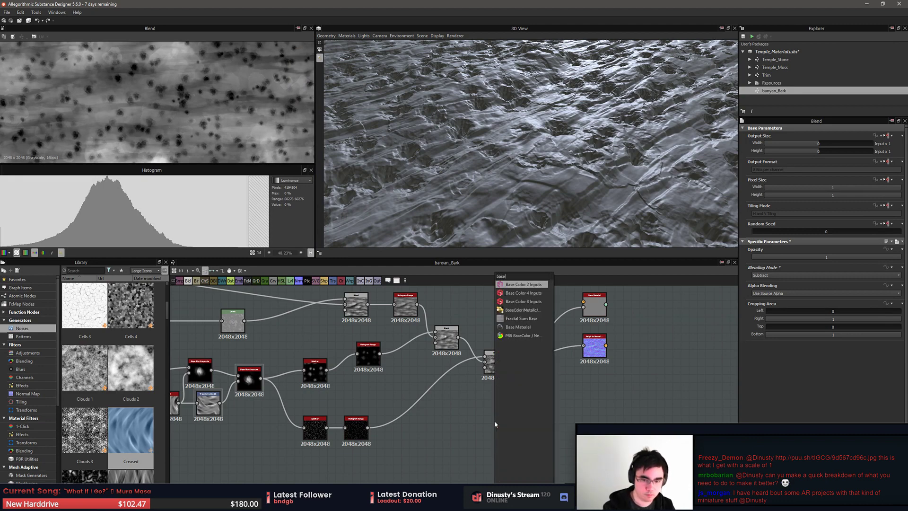
key(Down)
key(Down)
key(Down)
key(Down)
key(Down)
key(Return)
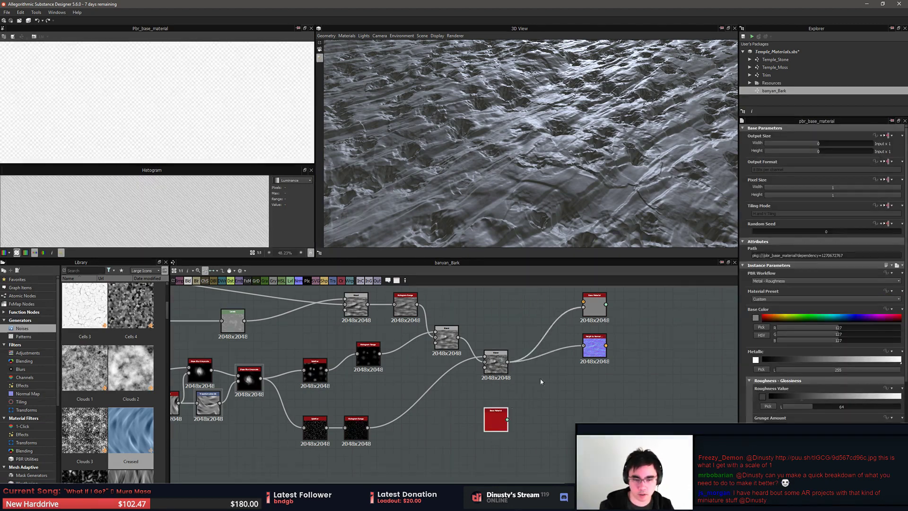
drag(495, 422, 543, 433)
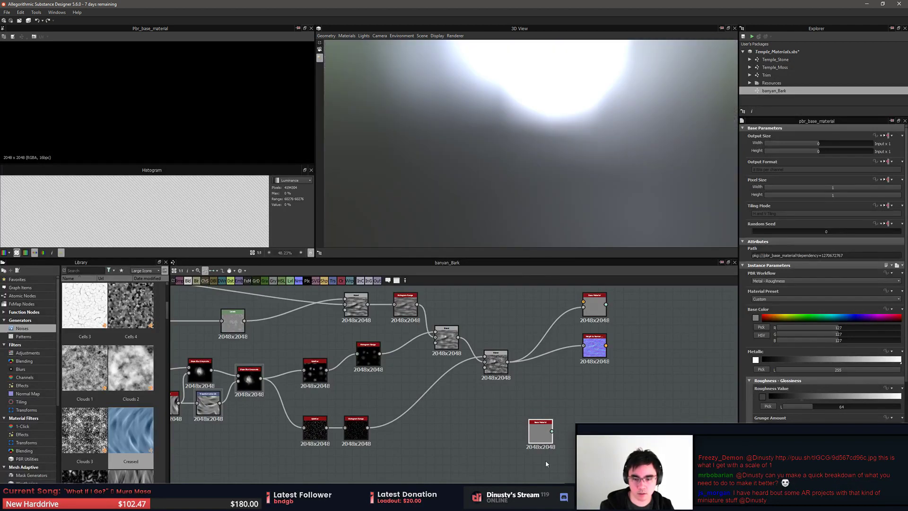
Add a Tile Random node in the empty area below the bark graph
key(Delete)
key(space)
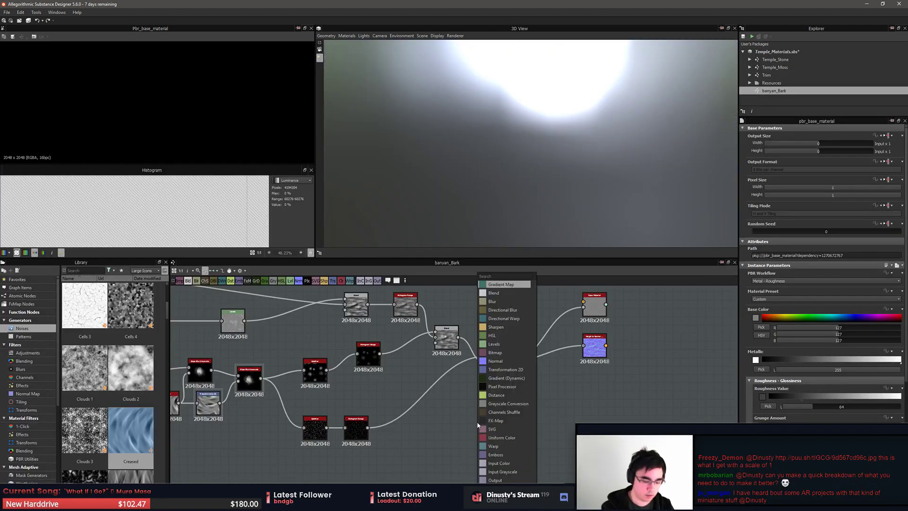
text(tile)
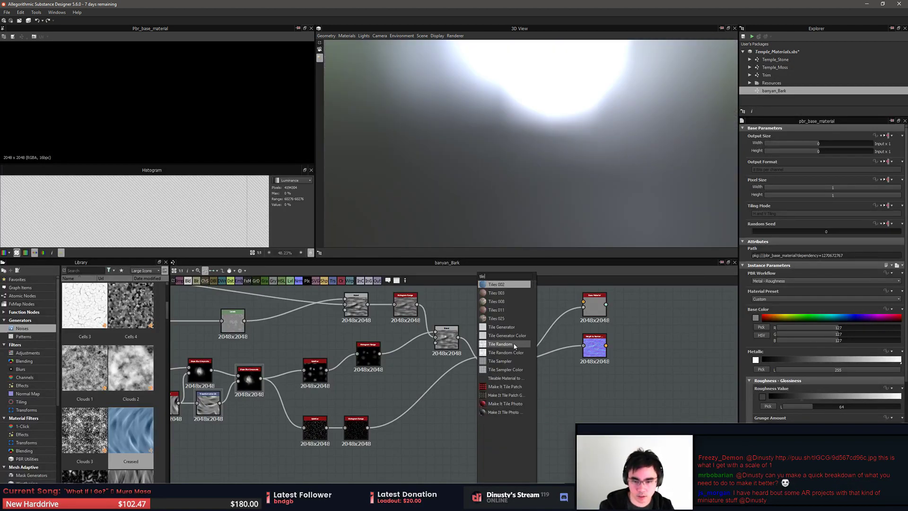
key(Escape)
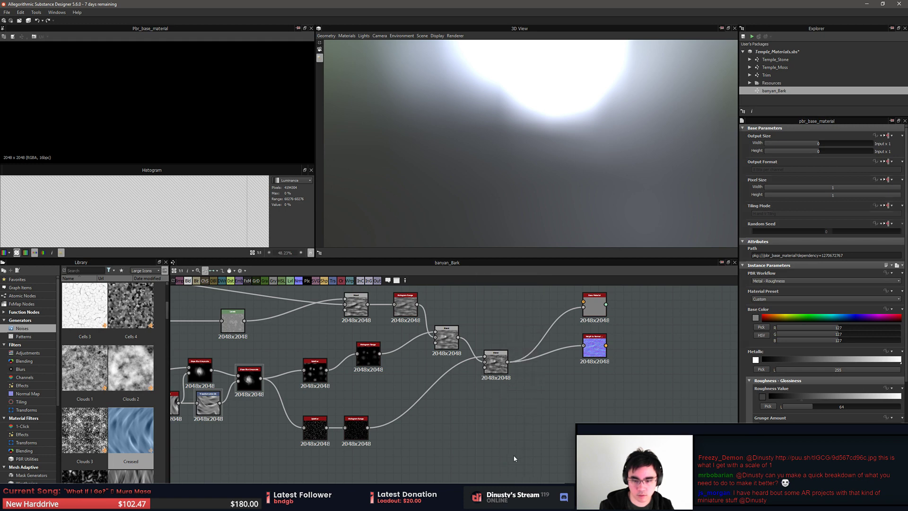
drag(481, 422, 490, 454)
middle_drag(534, 457, 532, 421)
scroll(532, 421, up, 2)
Reposition the new Base Material and enable its user-defined Height map input, leaving the Normal map at False
drag(615, 400, 591, 340)
scroll(772, 362, down, 3)
scroll(776, 369, down, 3)
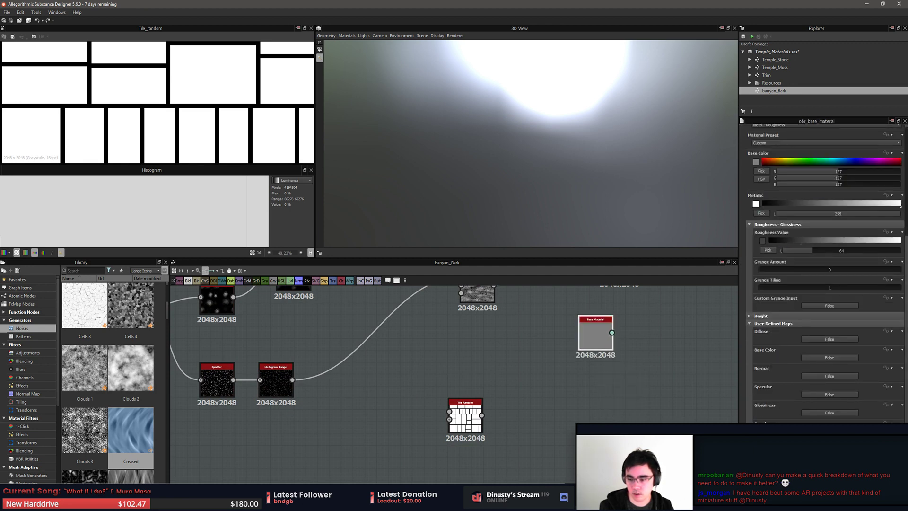
click(829, 468)
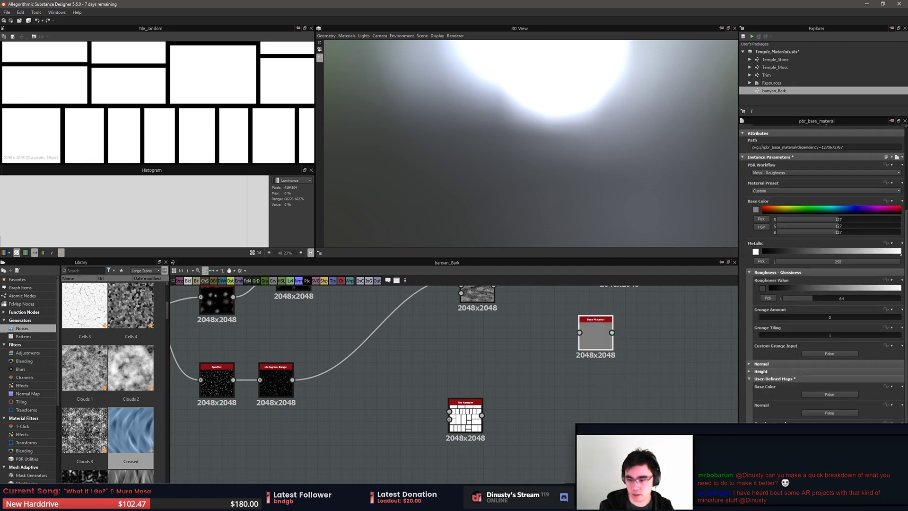
click(829, 413)
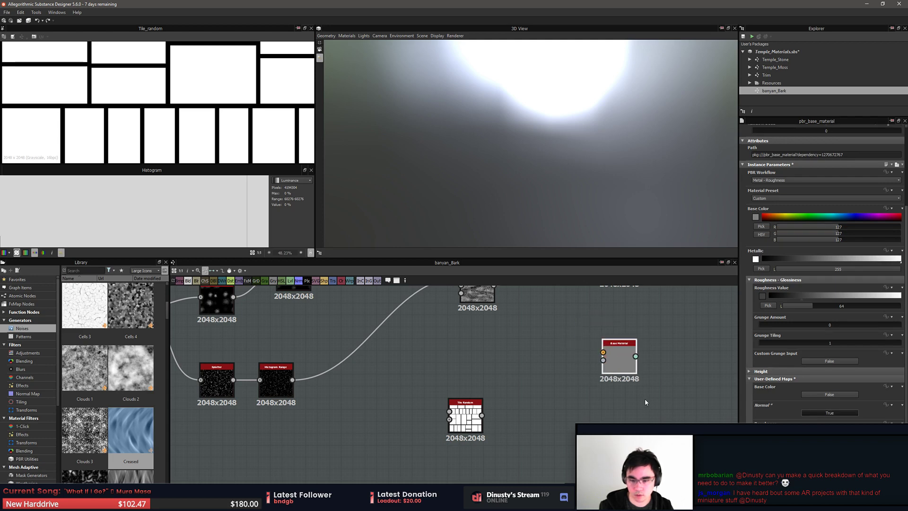
drag(594, 336, 631, 373)
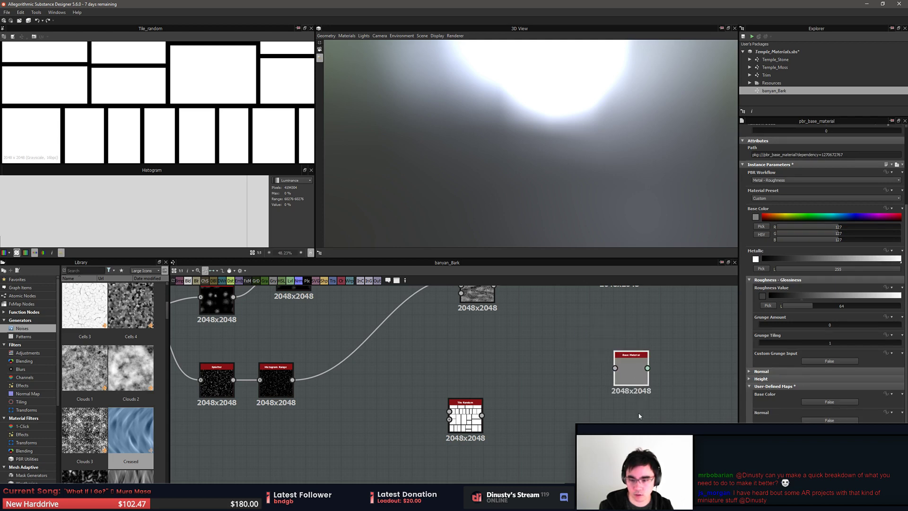
Add a Normal node beside Tile Random and feed the Tile Random output into it
key(space)
text(norm)
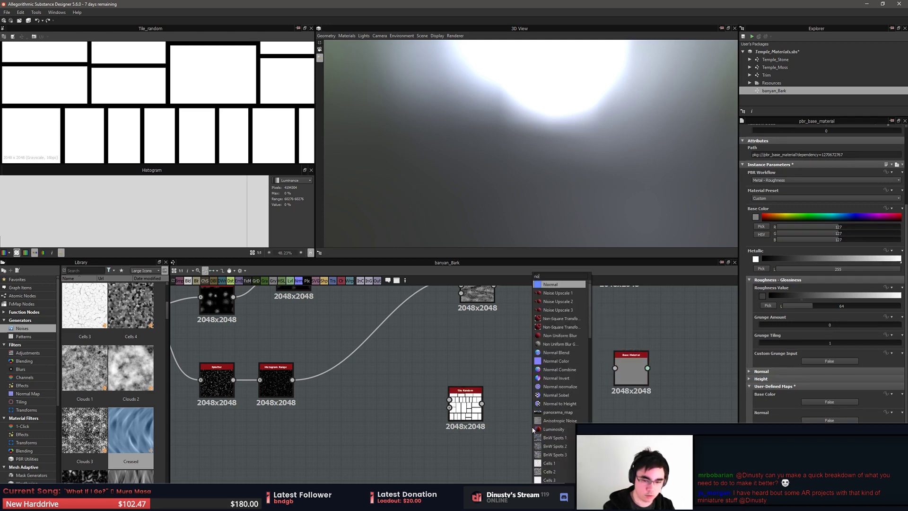
key(Down)
key(Down)
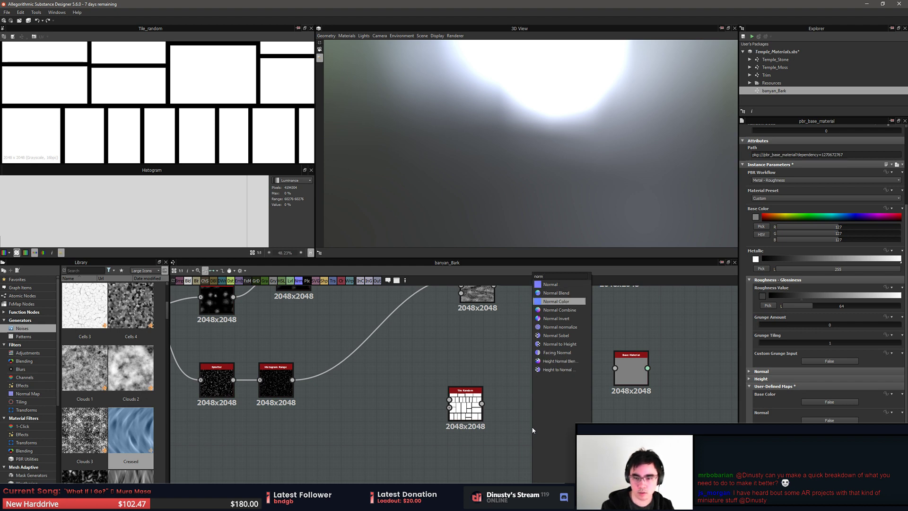
key(Up)
key(Up)
key(Return)
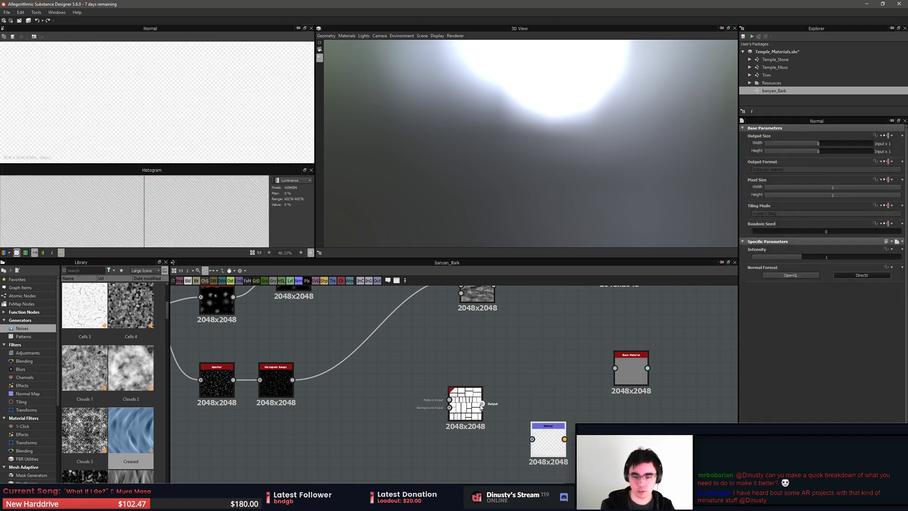
drag(481, 403, 532, 439)
Turn off transparency display in the 2D view and inspect the tile edges of the Normal output up close
scroll(158, 112, down, 3)
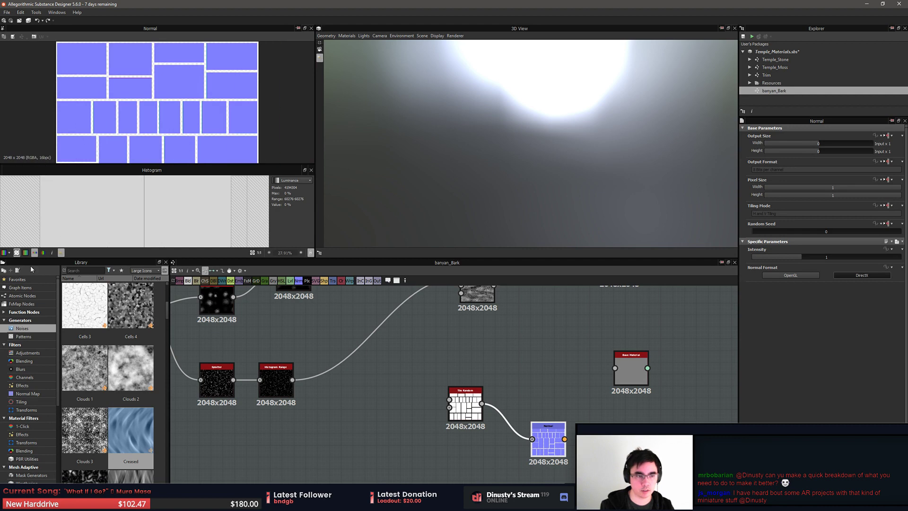
click(17, 253)
scroll(158, 105, up, 4)
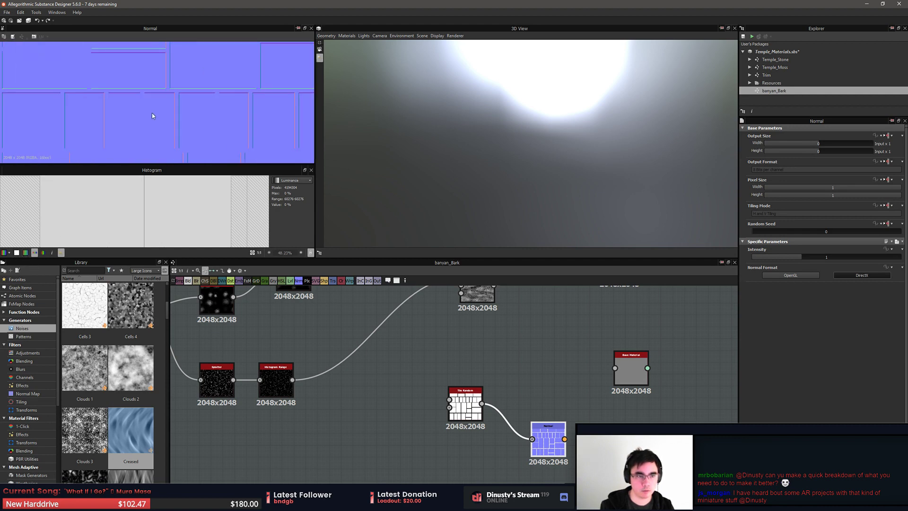
scroll(183, 85, up, 4)
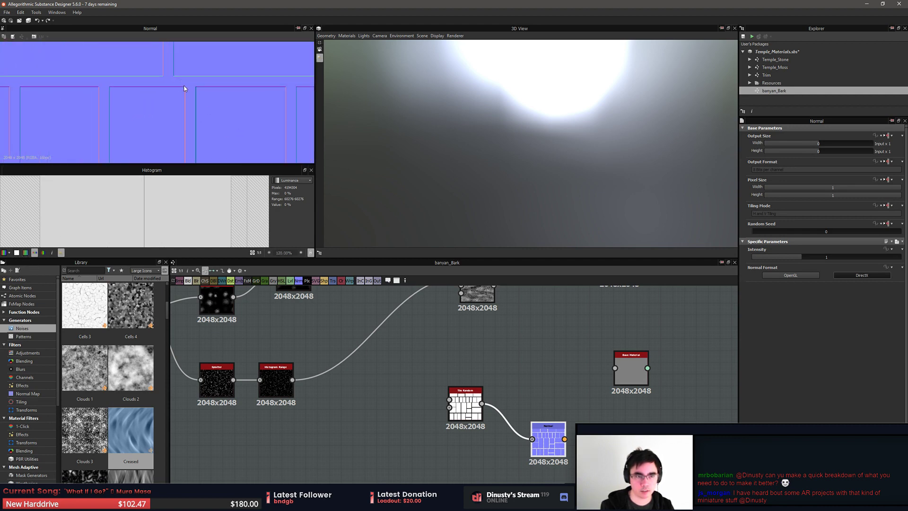
Insert a Blur HQ Grayscale node between Tile Random and the Normal node
drag(465, 410, 424, 410)
key(space)
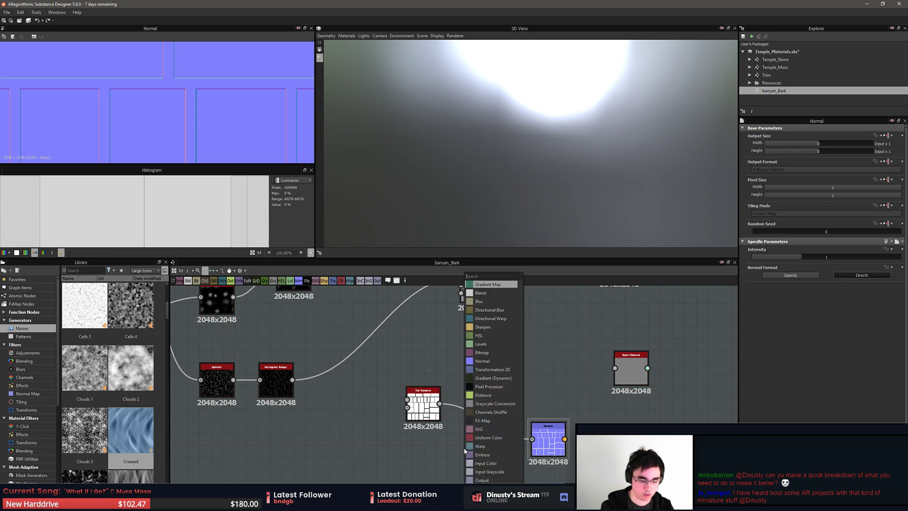
text(blur)
key(Down)
key(Down)
key(Return)
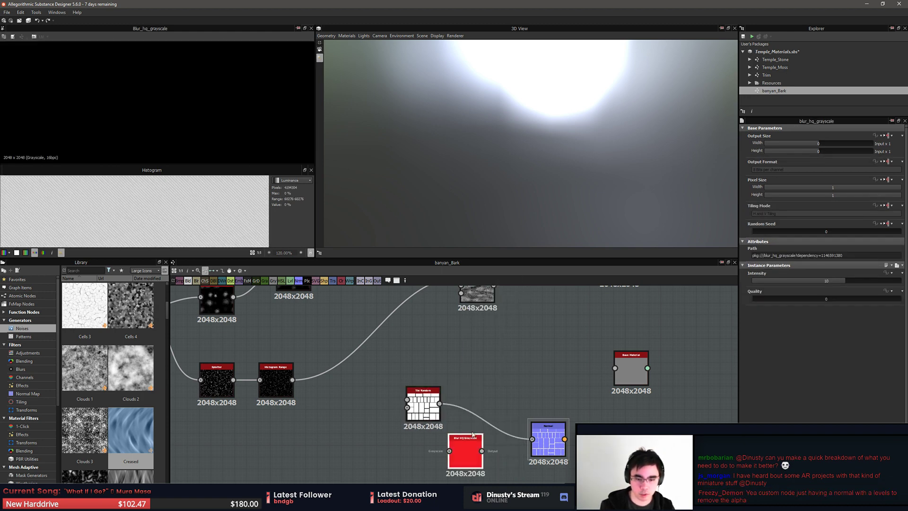
drag(464, 458, 476, 392)
middle_drag(611, 416, 586, 364)
drag(522, 382, 528, 363)
drag(470, 334, 467, 367)
Preview the Normal output and set the Blur HQ Grayscale's Quality to 1 and Intensity to 1.26
double_click(519, 374)
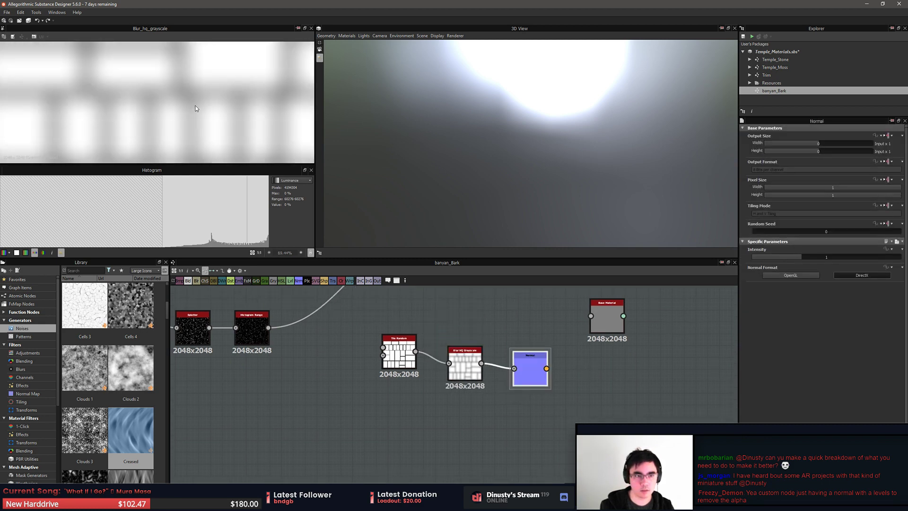
scroll(201, 132, down, 2)
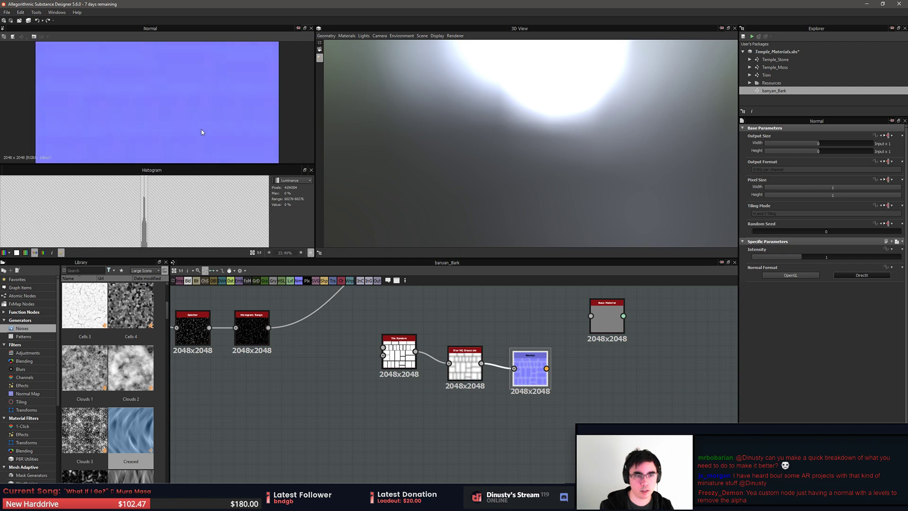
scroll(201, 132, up, 1)
click(466, 366)
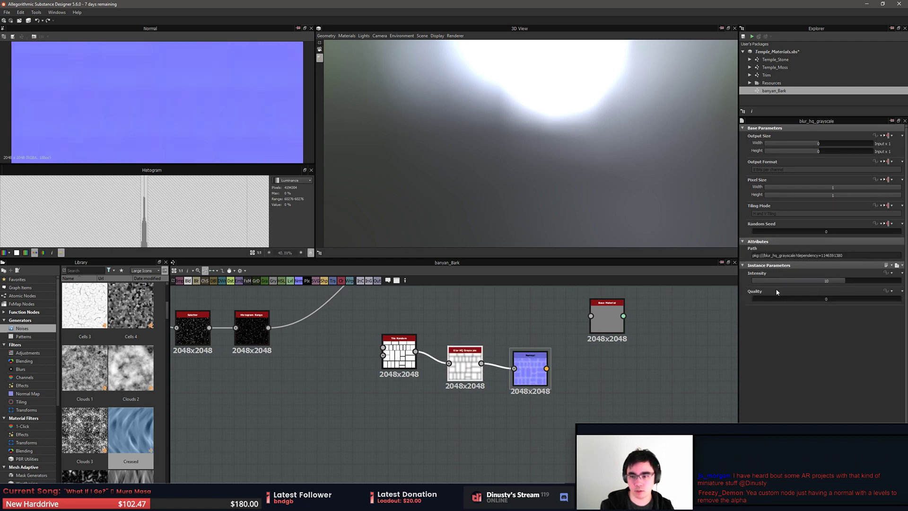
click(824, 298)
drag(823, 287, 762, 290)
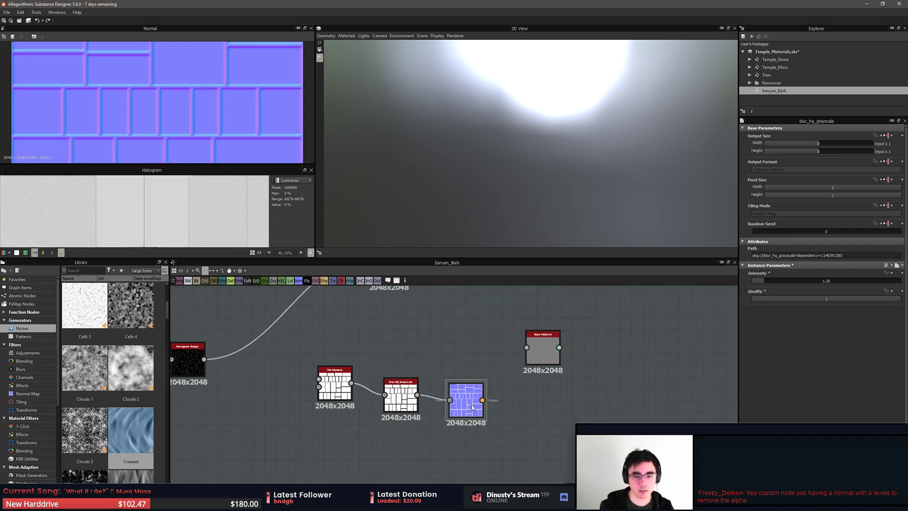
Connect the Blur HQ Grayscale output to the new Base Material's height input and inspect the tiles in 3D
click(467, 408)
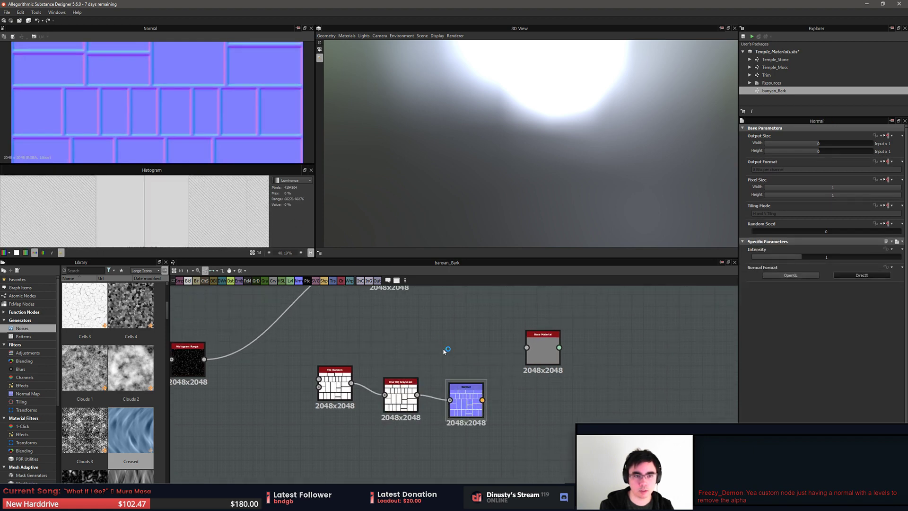
click(552, 359)
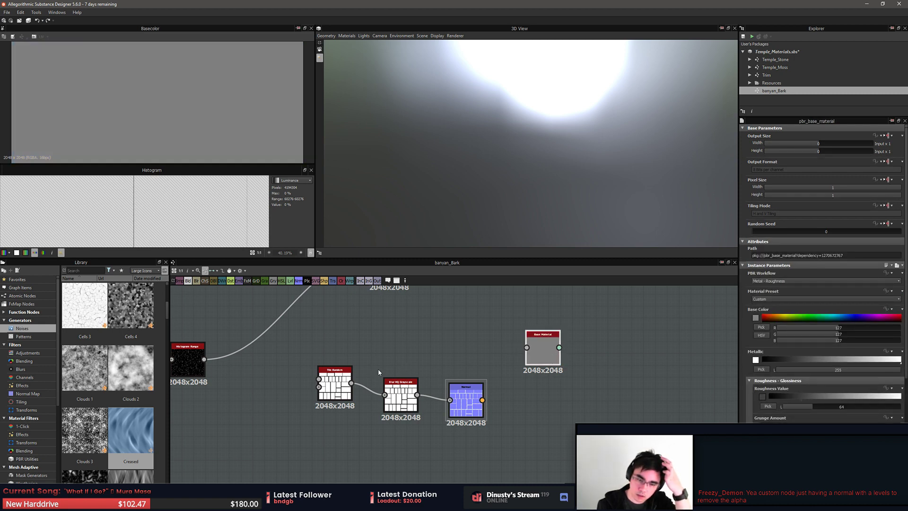
drag(417, 394, 519, 358)
drag(603, 194, 588, 174)
scroll(462, 216, down, 5)
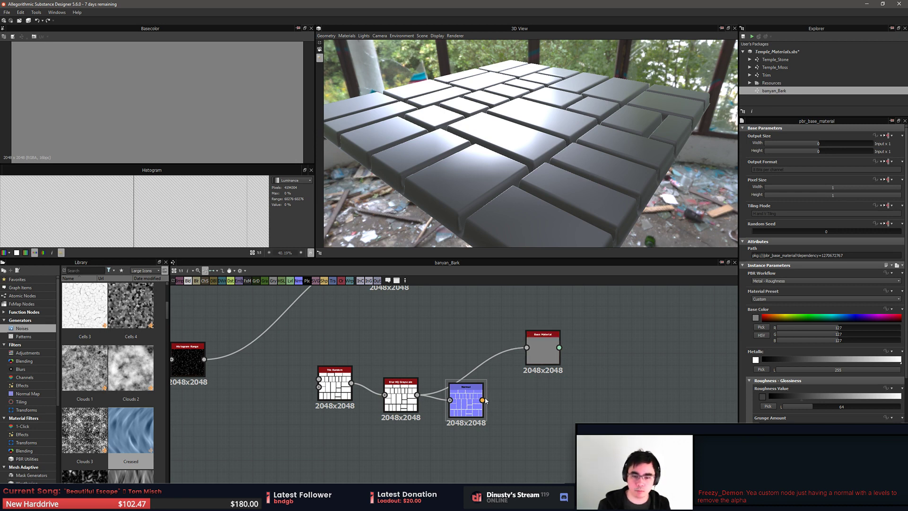
Assign the Normal node's output to the 3D view's Normal channel, check the tiles, and select the Normal node
drag(486, 401, 506, 138)
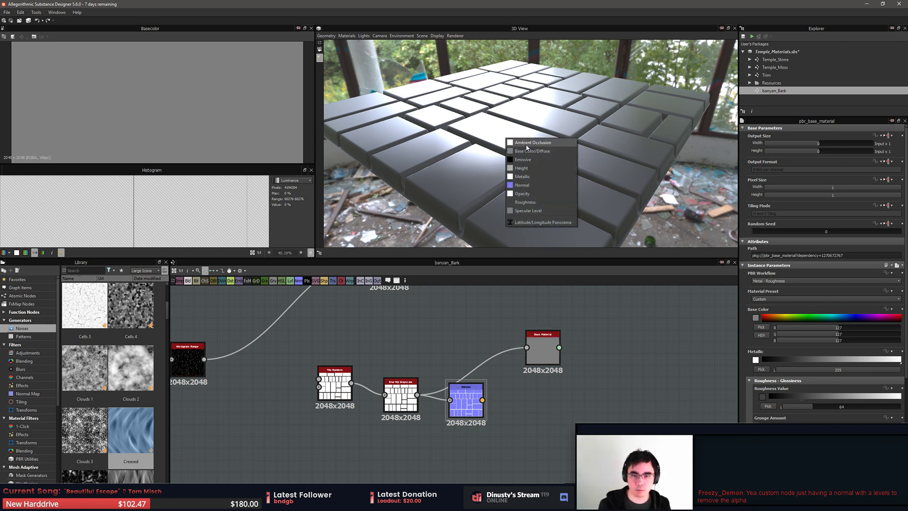
click(531, 186)
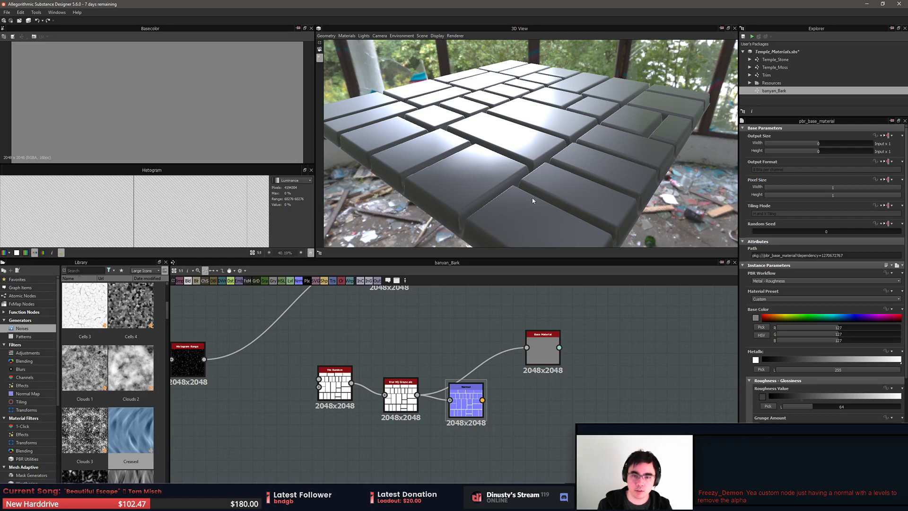
drag(532, 200, 547, 213)
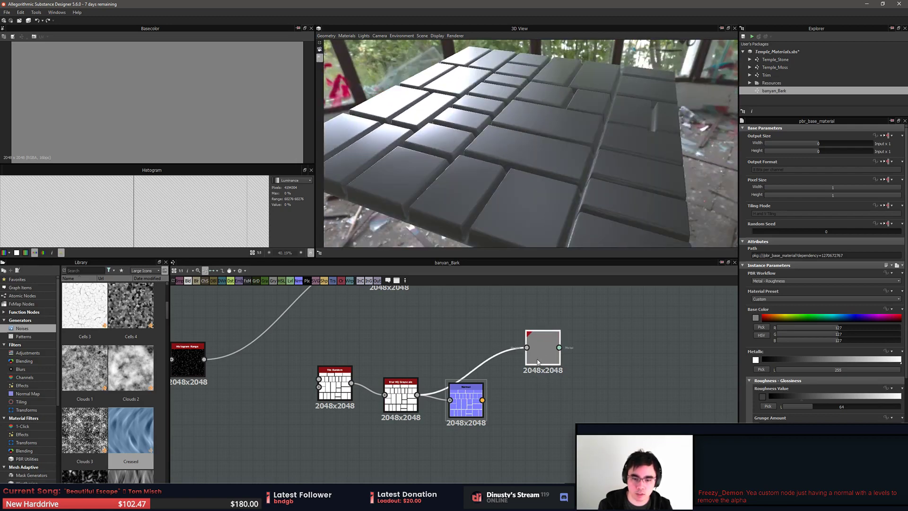
drag(547, 348, 546, 354)
click(475, 408)
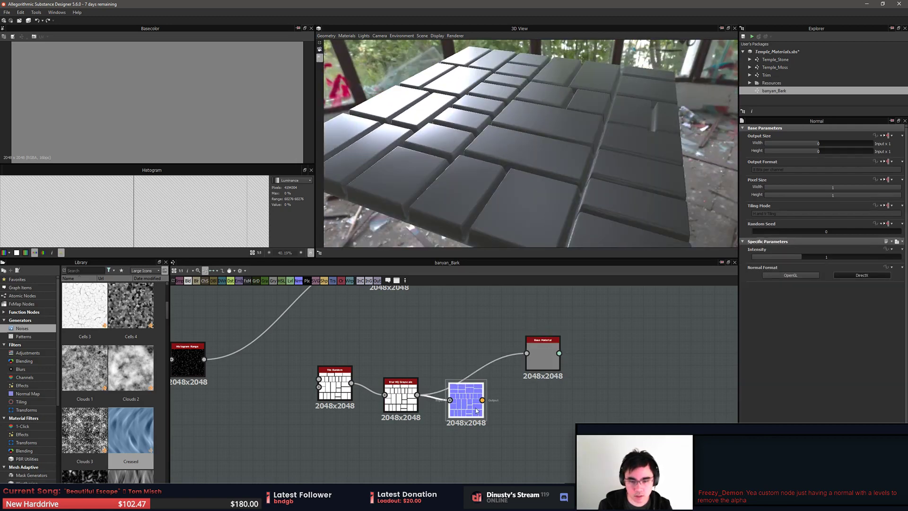
Set the height Scale of the 3D view's Default material to 0 to flatten the tile plane
double_click(475, 407)
double_click(543, 360)
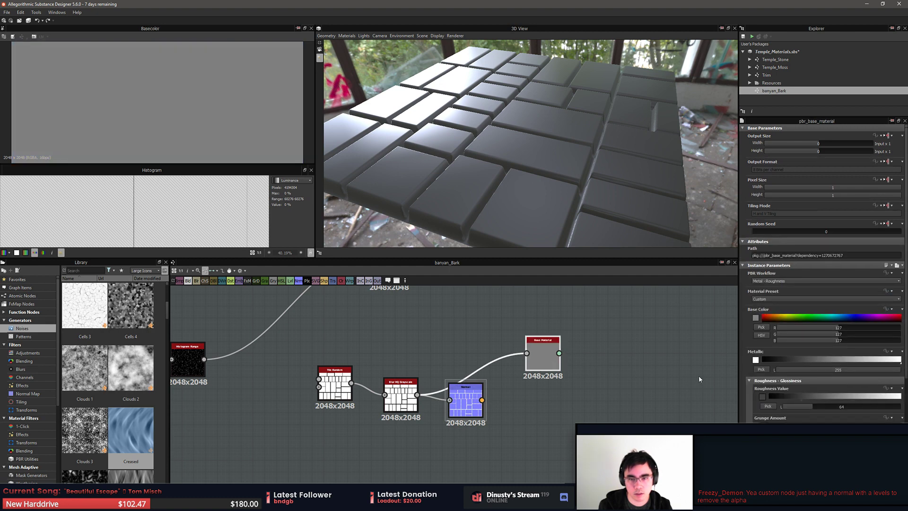
click(347, 36)
mouse_move(354, 45)
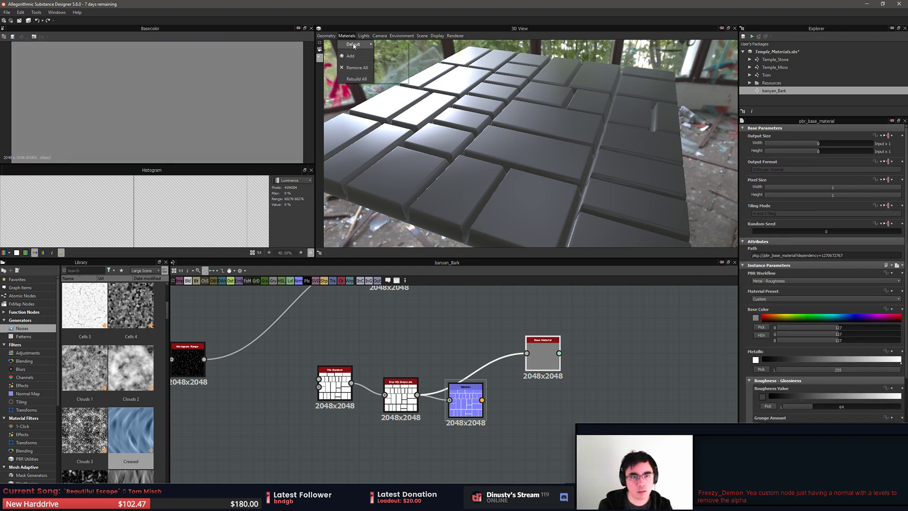
click(382, 45)
click(760, 158)
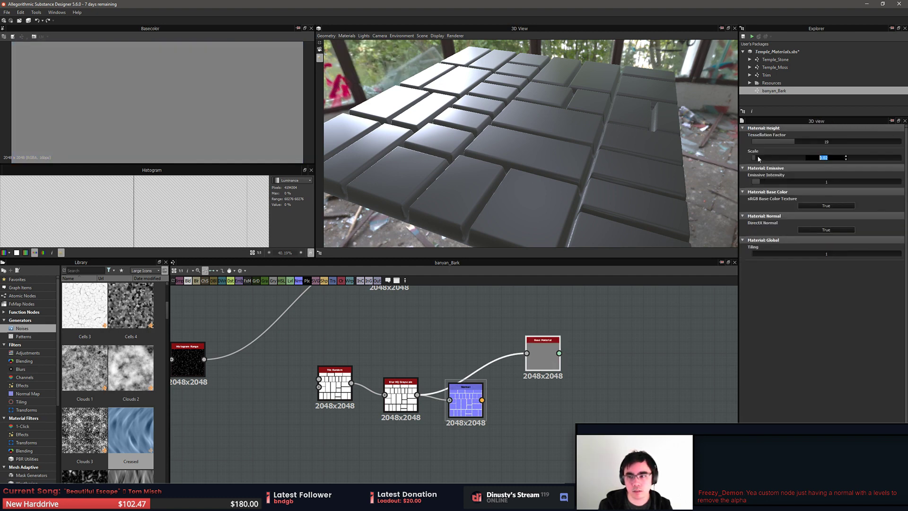
drag(576, 133, 558, 204)
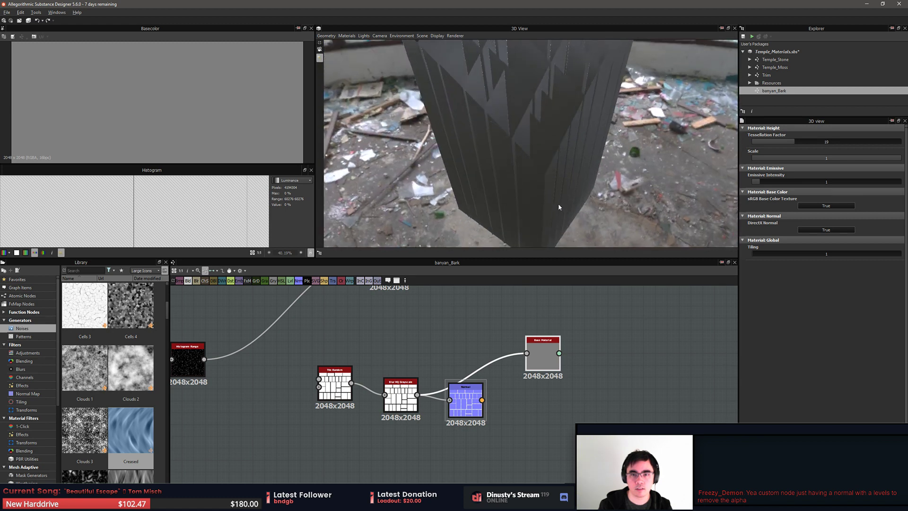
drag(874, 164, 752, 163)
right_drag(562, 151, 519, 4)
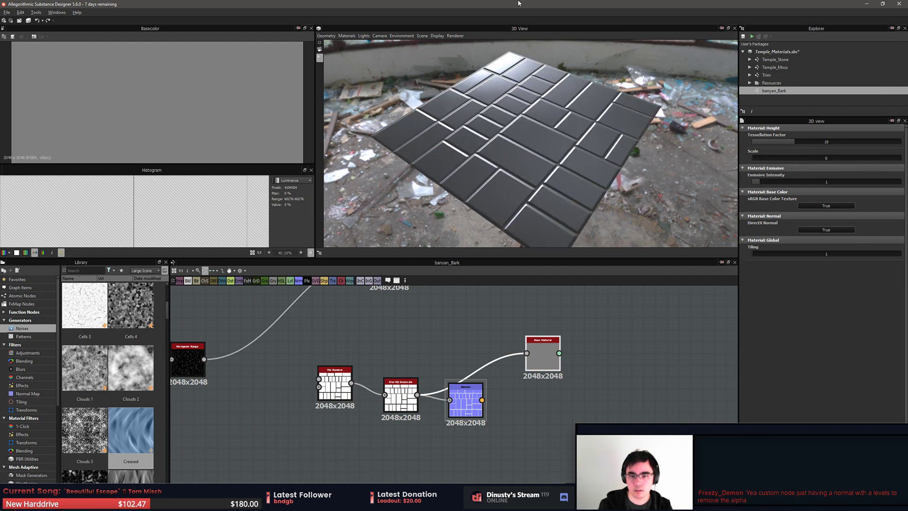
Inspect the tiles up close without height displacement and preview the Normal node's output in 2D
right_drag(551, 137, 546, 94)
drag(547, 142, 525, 144)
double_click(466, 401)
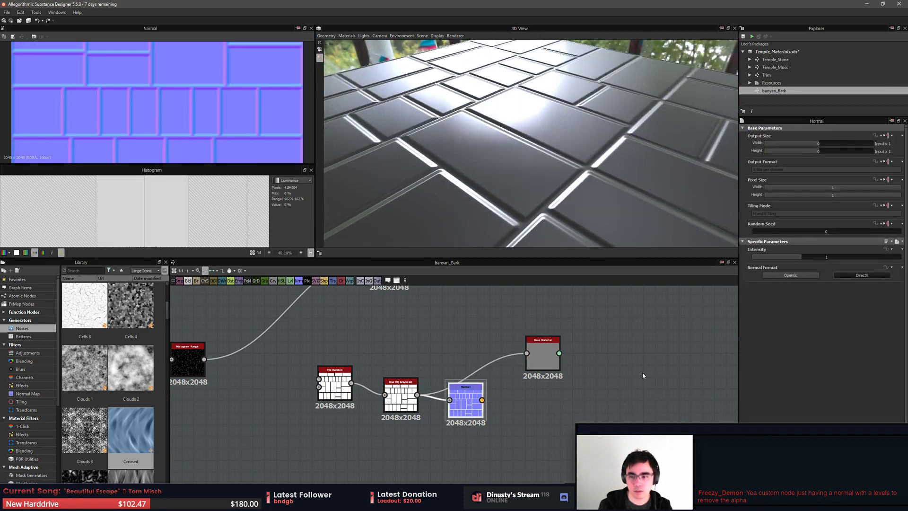
click(543, 357)
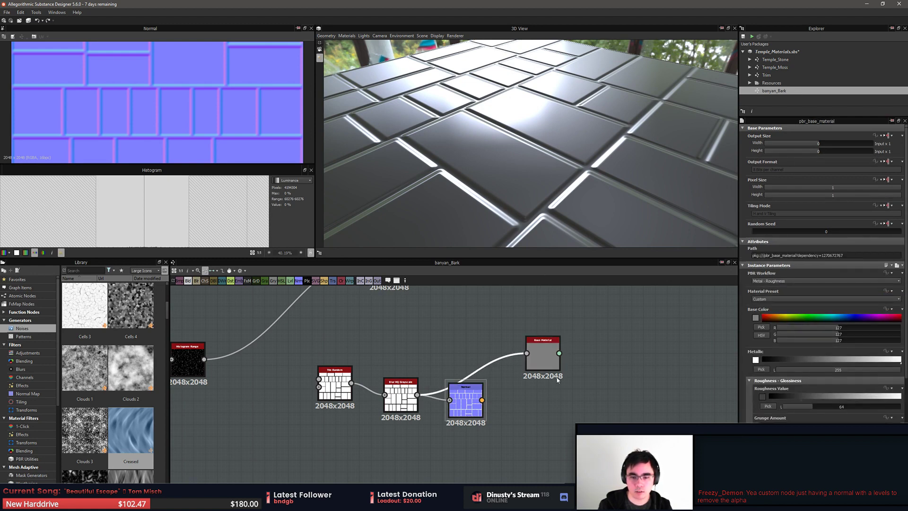
Raise the 3D view material's height Scale to 0.02 and check the tiles from another angle
click(521, 141)
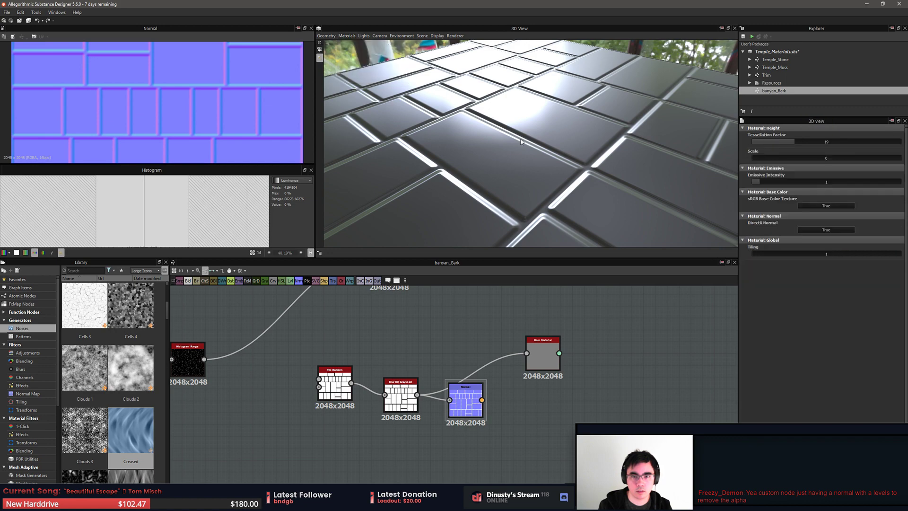
click(755, 158)
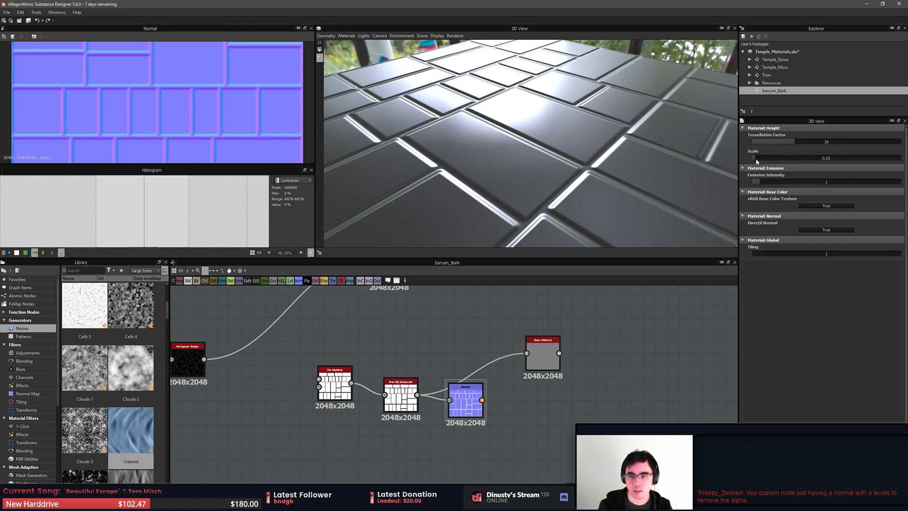
click(754, 159)
drag(587, 242, 610, 238)
Move the Normal node lower and compare its result when fed by Tile Random and by Blur HQ Grayscale
drag(465, 393, 483, 424)
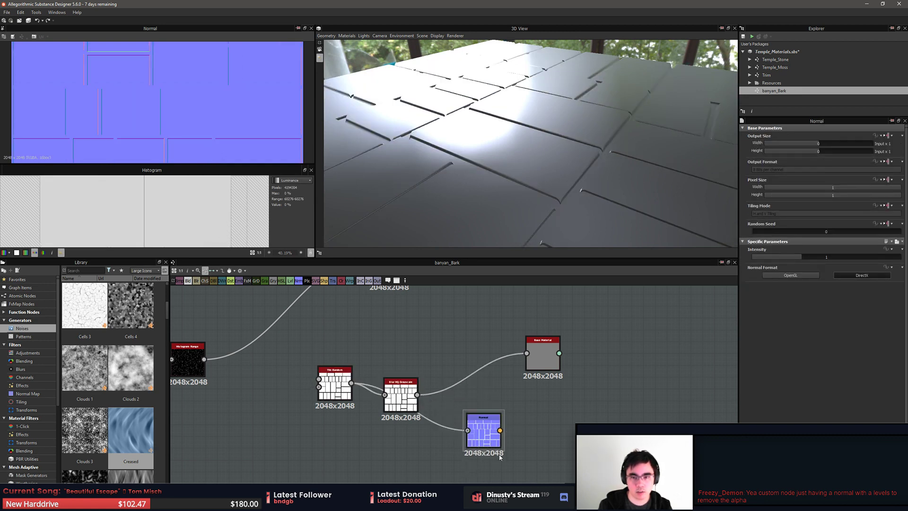
drag(513, 187, 570, 196)
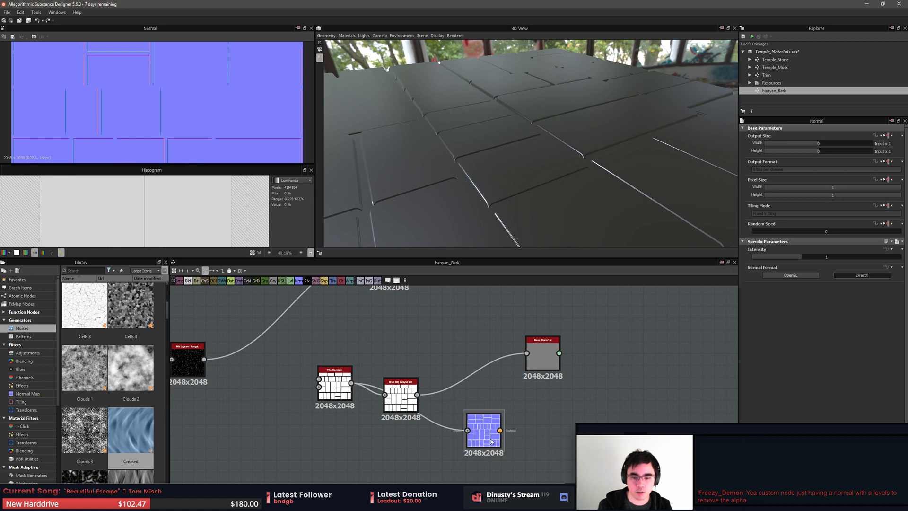
double_click(491, 442)
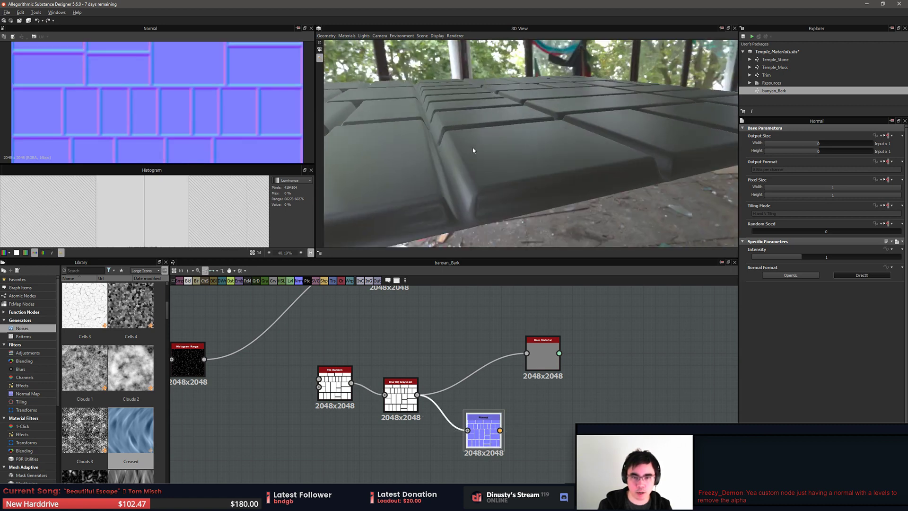
drag(473, 150, 511, 178)
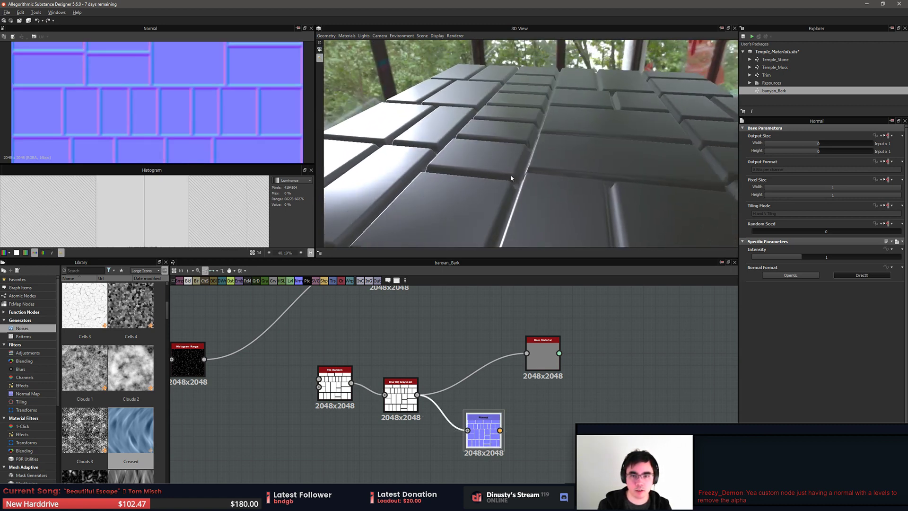
scroll(511, 177, up, 1)
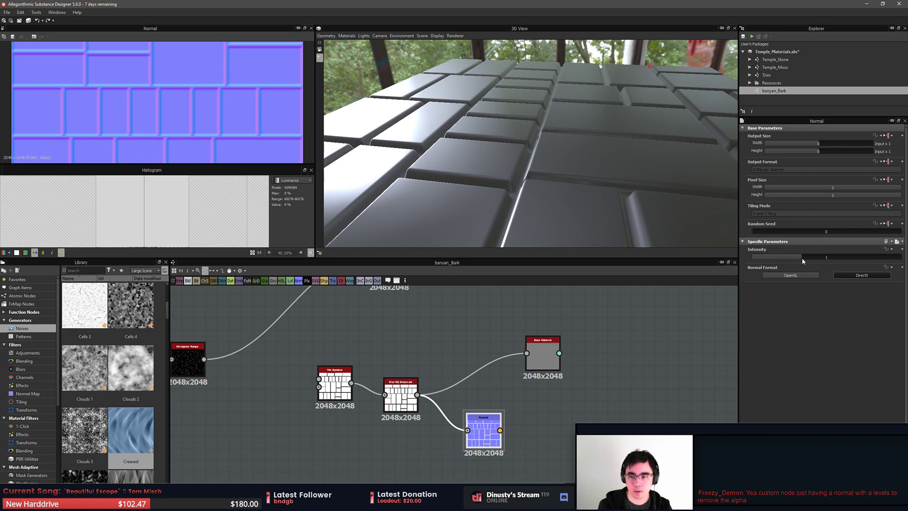
Compare the tile shading with the Normal node's Intensity at 0.17 and at 3
drag(802, 258, 760, 256)
drag(610, 175, 580, 191)
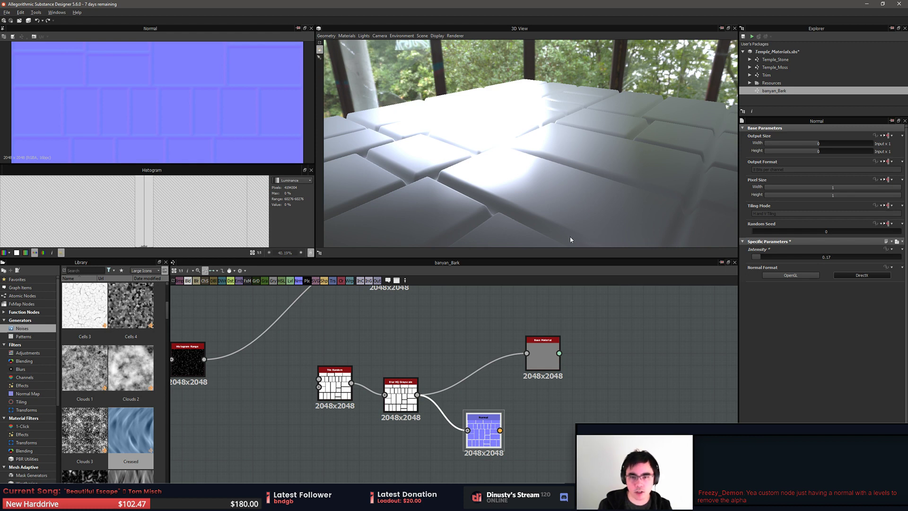
alt+drag(588, 234, 598, 205)
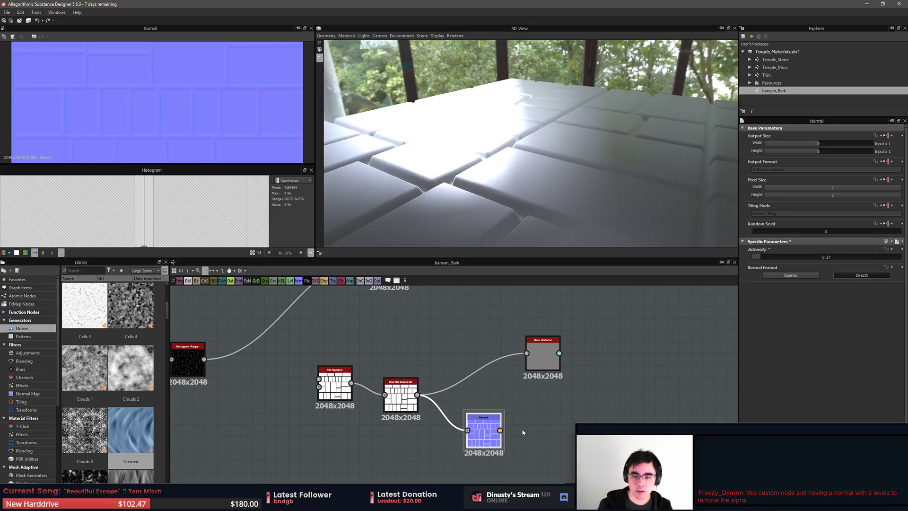
drag(762, 257, 882, 257)
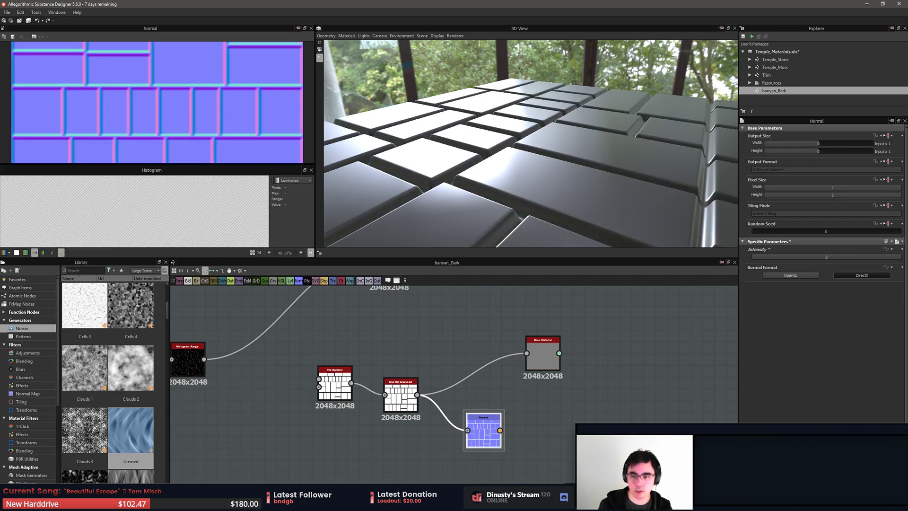
mouse_move(512, 136)
alt+mouse_down()
mouse_move(524, 151)
mouse_move(542, 144)
mouse_move(517, 142)
alt+mouse_up()
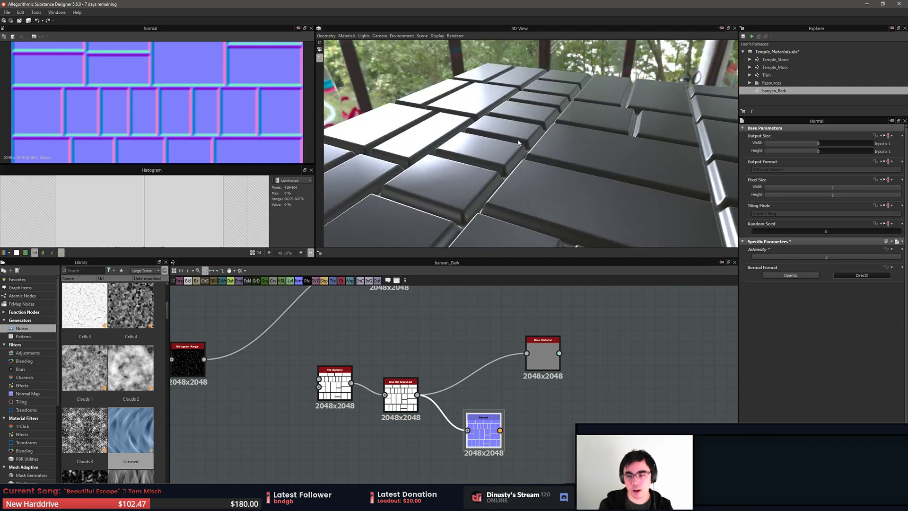
Raise the Normal node's Intensity to 20, examine the tile bevels in 2D and 3D, and lower it to 3.62
double_click(781, 257)
text(5.19)
key(Return)
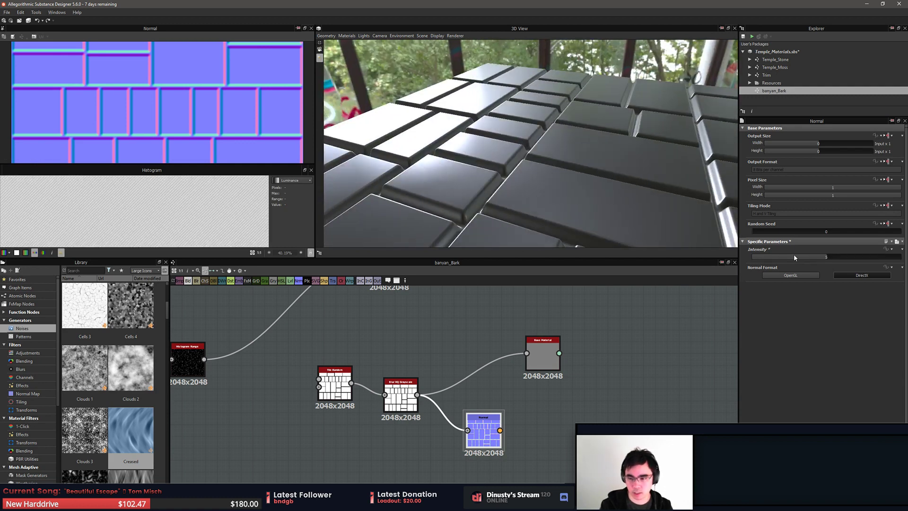
double_click(835, 259)
text(20)
key(Return)
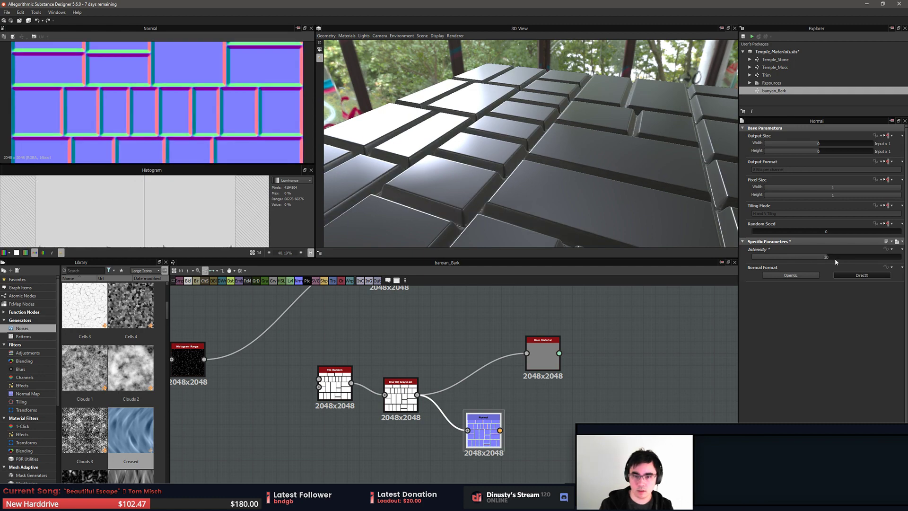
drag(559, 207, 585, 196)
scroll(211, 125, up, 6)
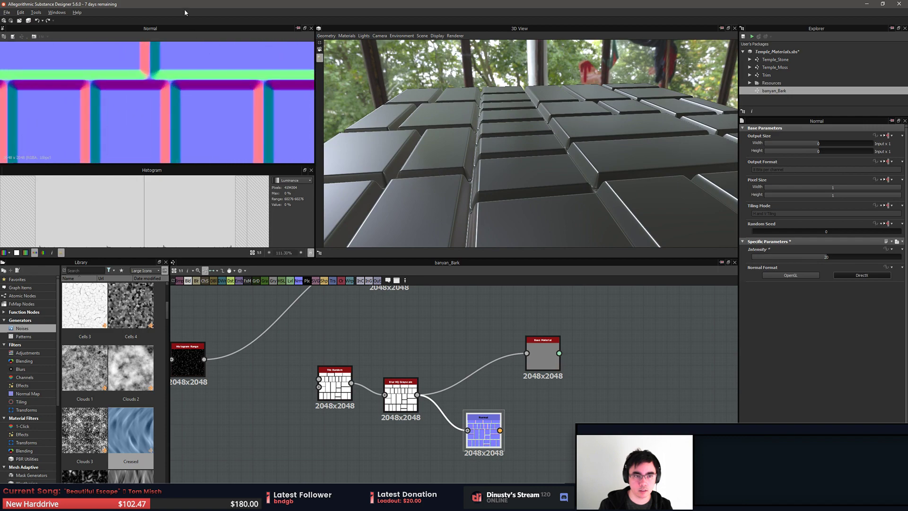
drag(403, 124, 635, 144)
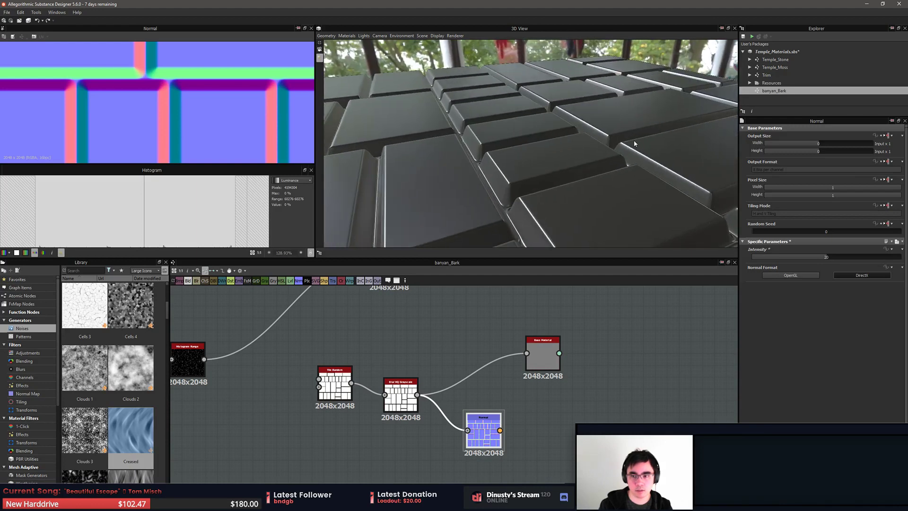
drag(815, 257, 764, 266)
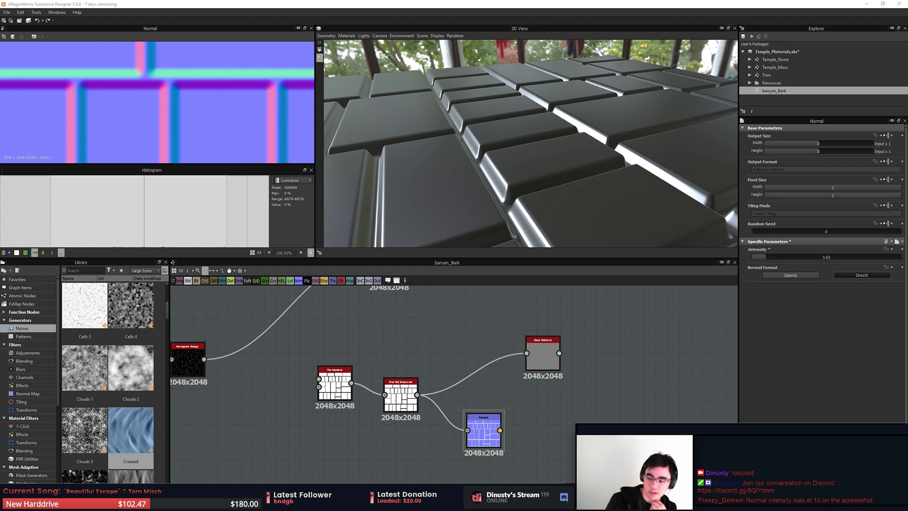
Add a Height to Normal World Units node and feed it from the Blur HQ Grayscale output
click(572, 463)
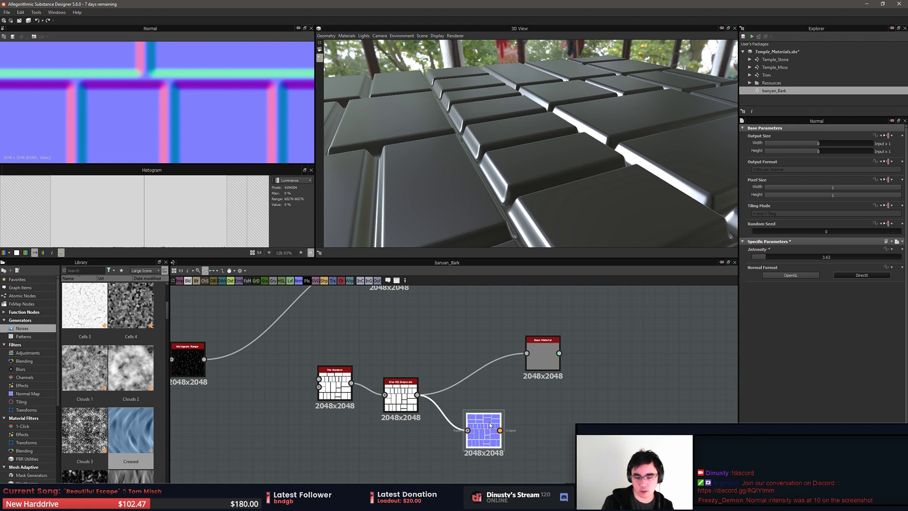
key(space)
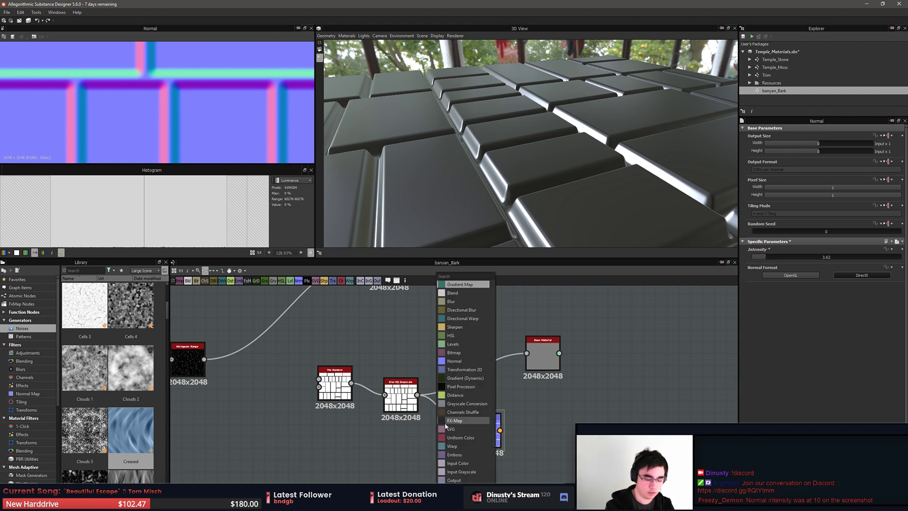
text(hei)
key(Down)
key(Down)
key(Down)
key(Return)
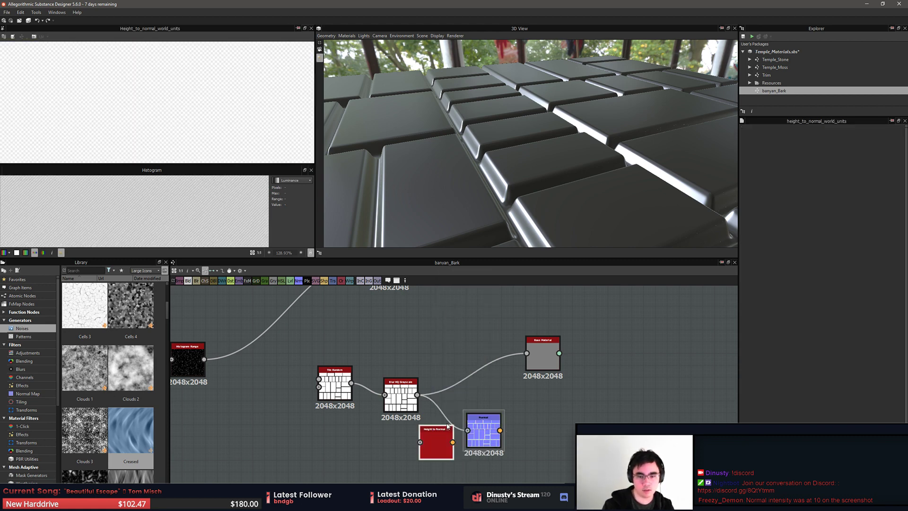
drag(417, 395, 420, 441)
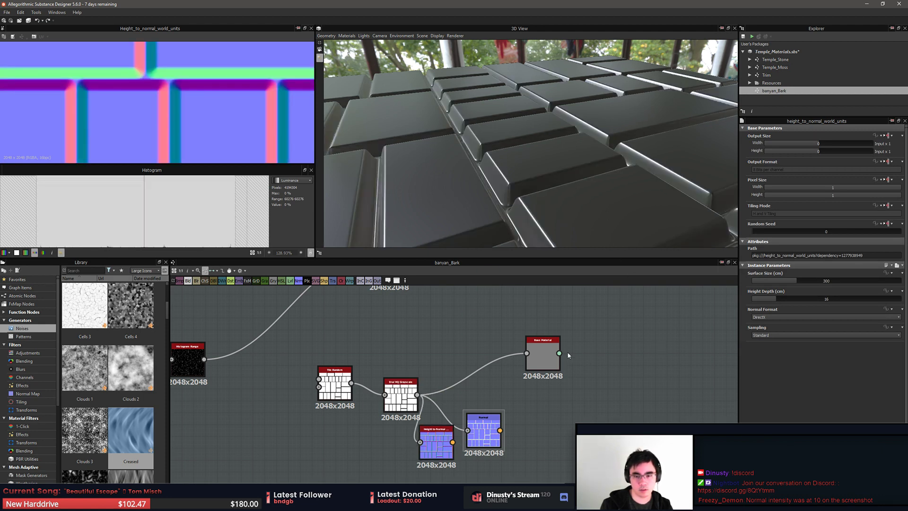
Replace the Normal node with Height to Normal World Units, using a Surface Size of 748 cm and Height Depth of 15.71 cm
drag(480, 434, 522, 437)
key(Delete)
drag(435, 445, 471, 433)
click(514, 429)
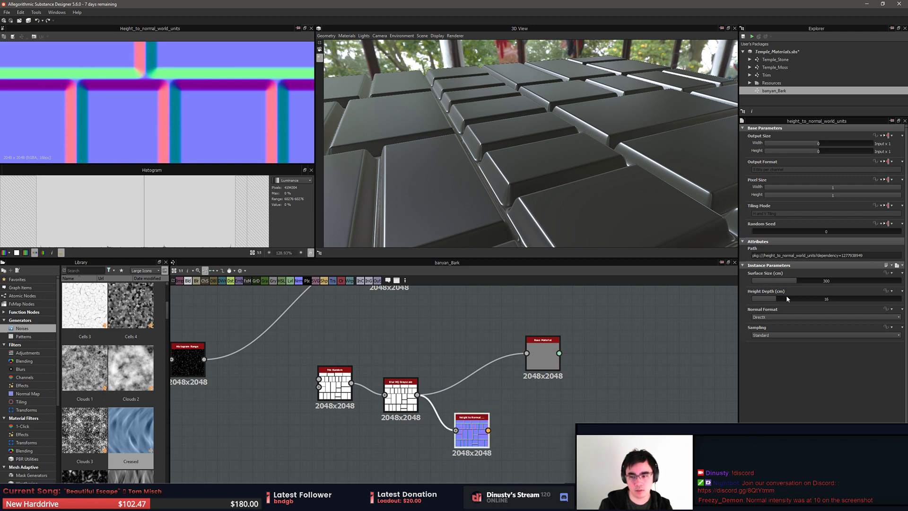
drag(779, 298, 863, 280)
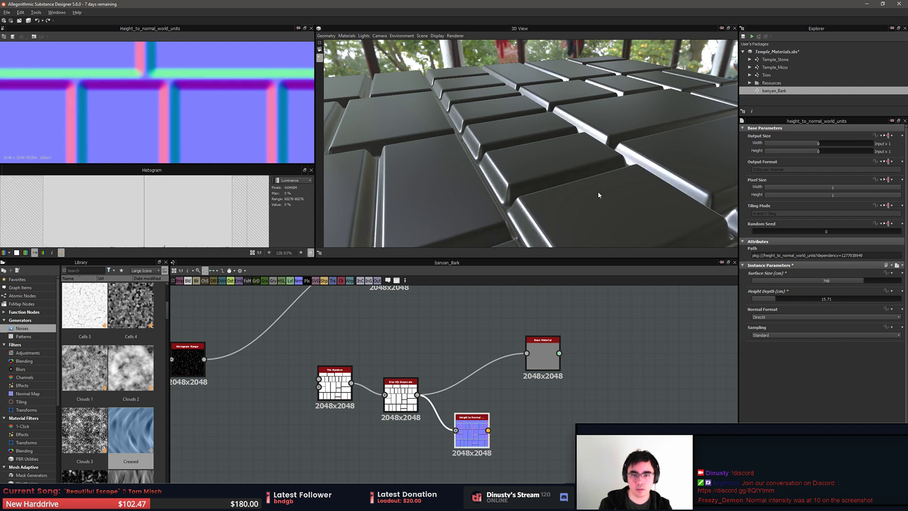
drag(598, 191, 544, 172)
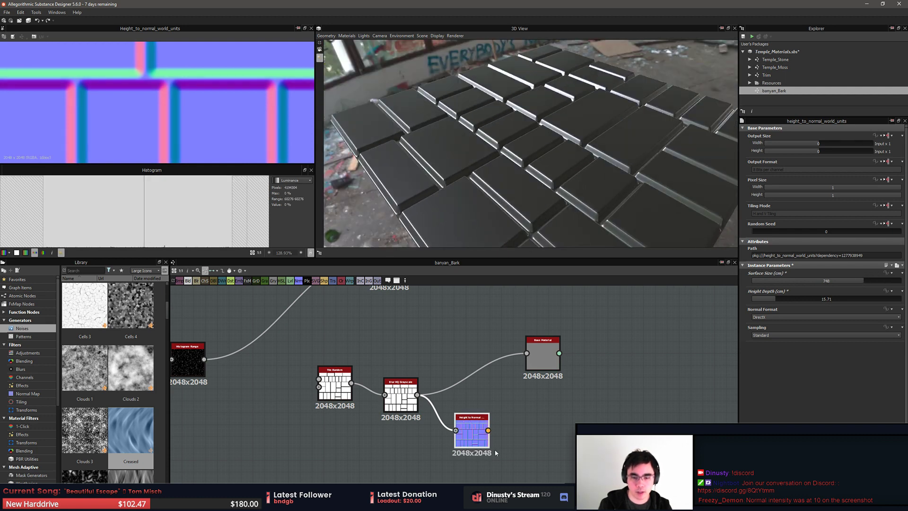
Shift the Height to Normal World Units node up and preview the Base Material and height-to-normal outputs
drag(473, 431, 473, 420)
click(505, 425)
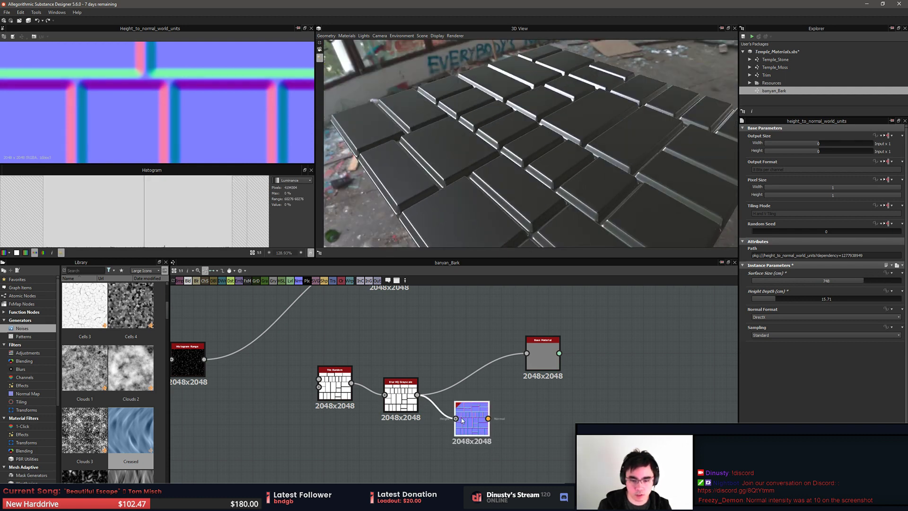
double_click(544, 361)
click(487, 415)
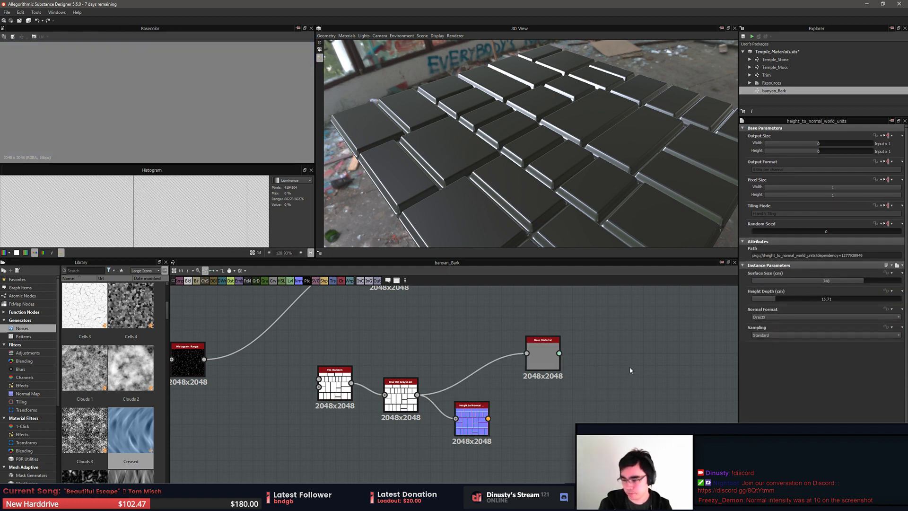
double_click(486, 431)
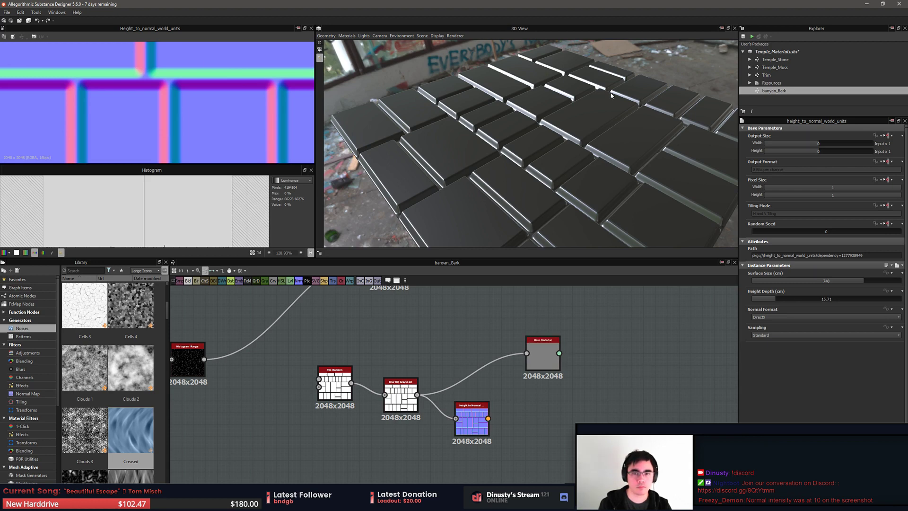
Delete the whole test graph, including Tile Random, and return to the bark node network
drag(634, 321, 349, 441)
key(Delete)
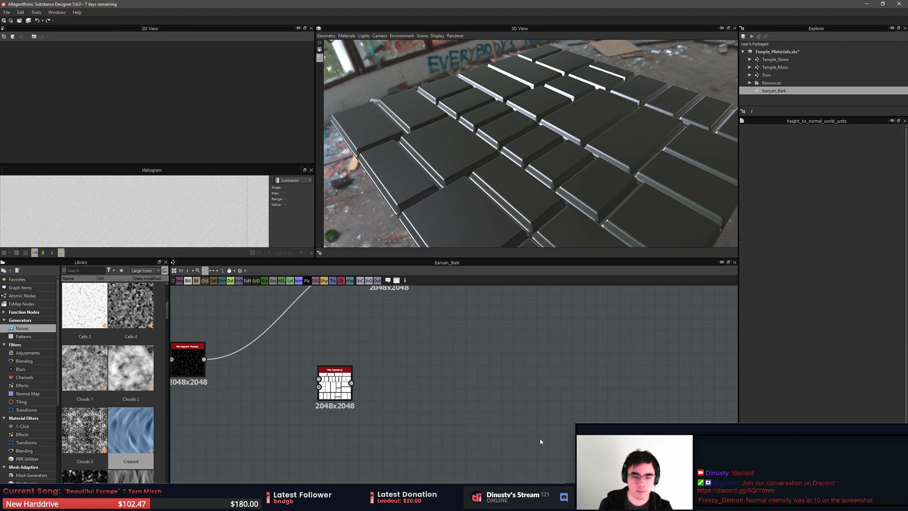
drag(416, 343, 321, 424)
key(Delete)
middle_drag(496, 368, 610, 421)
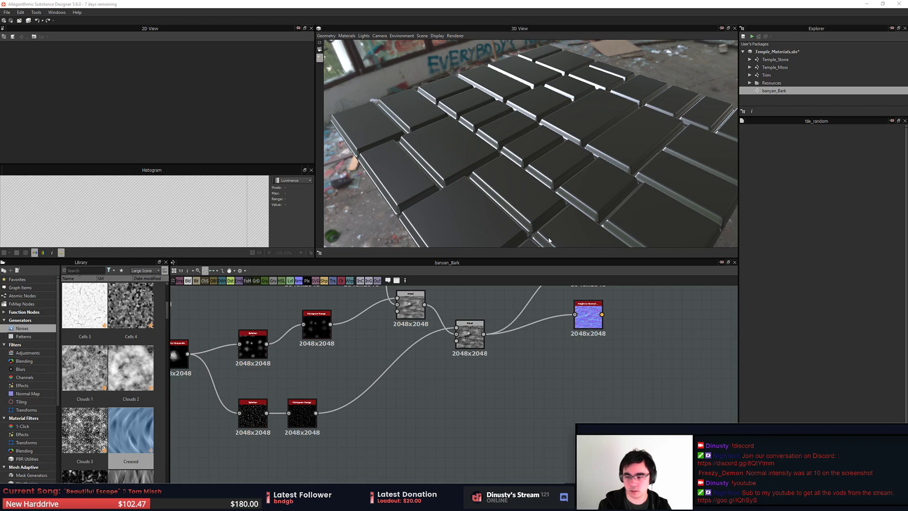
Preview the bark graph's Base Material and Height to Normal World Units outputs on the 3D mesh
drag(537, 235, 524, 278)
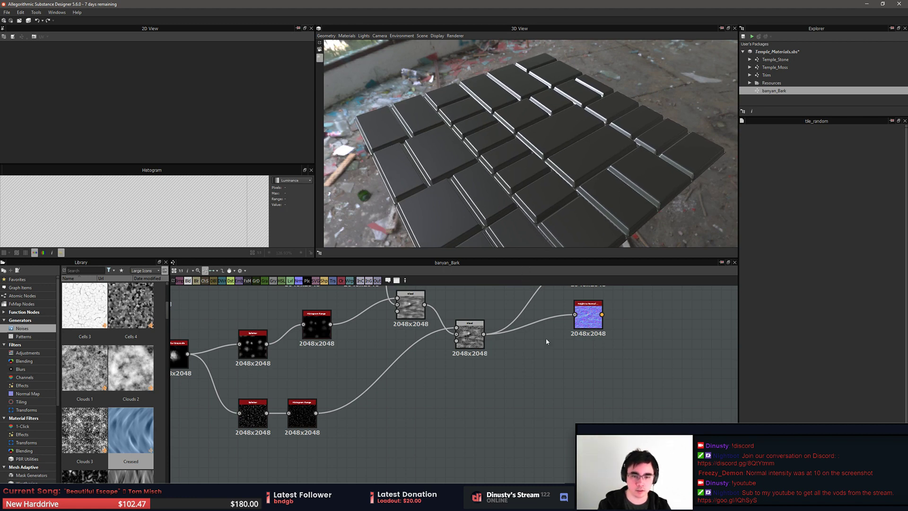
drag(508, 169, 504, 192)
middle_drag(551, 355, 542, 442)
drag(579, 358, 581, 208)
drag(583, 405, 736, 222)
scroll(736, 223, up, 5)
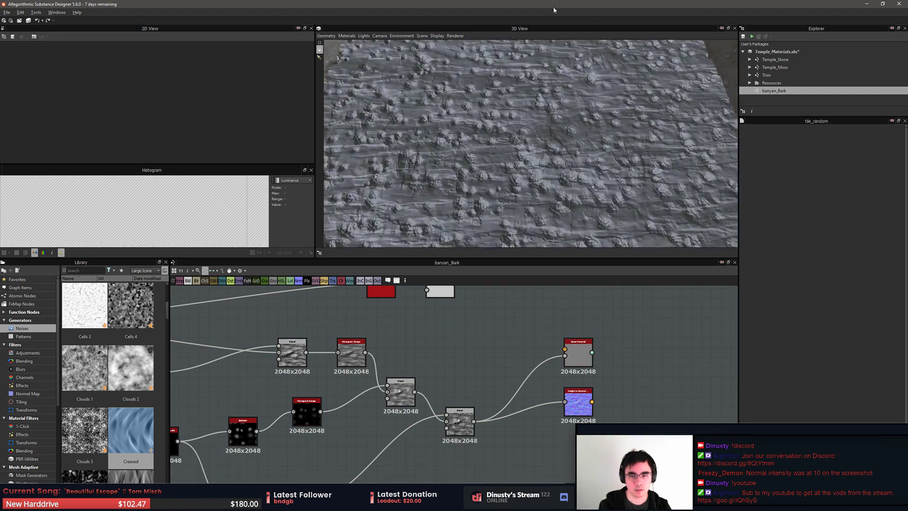
drag(506, 142, 653, 123)
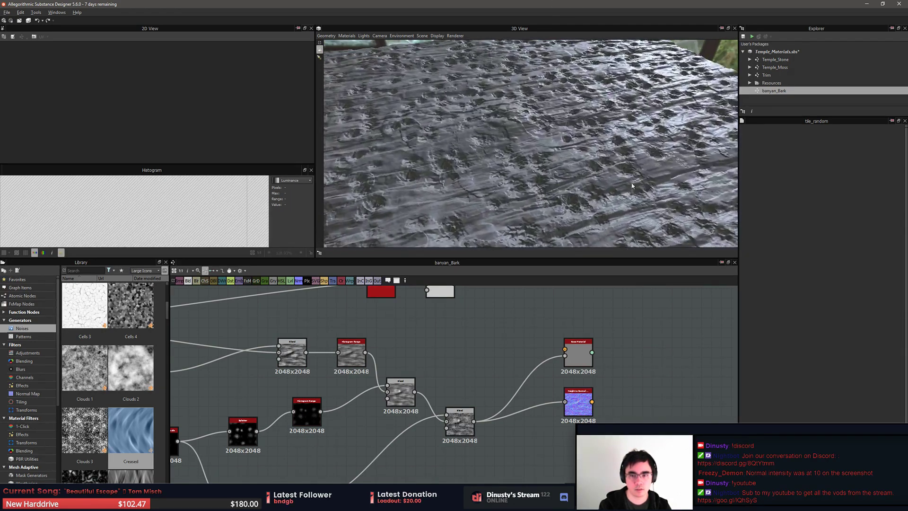
Try the OpenGL normal format on the Height to Normal World Units node and restore DirectX
double_click(578, 402)
click(778, 317)
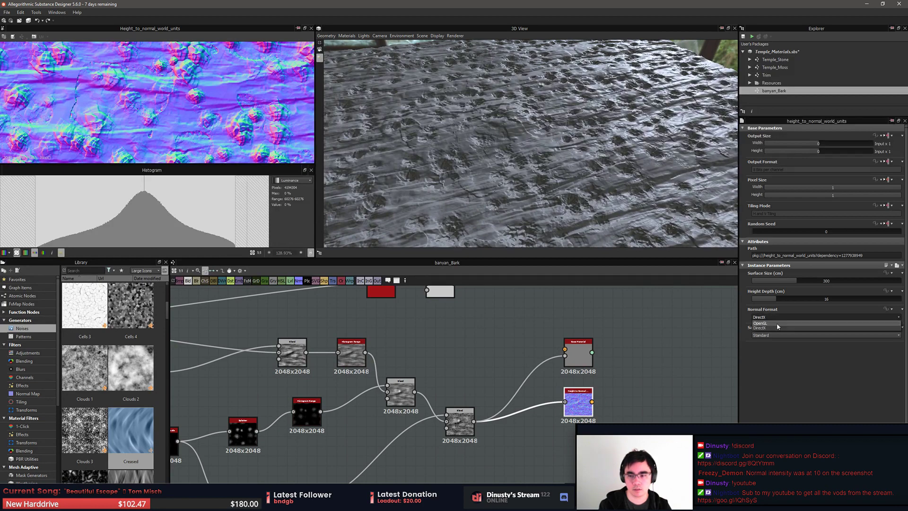
click(776, 324)
drag(609, 206, 635, 195)
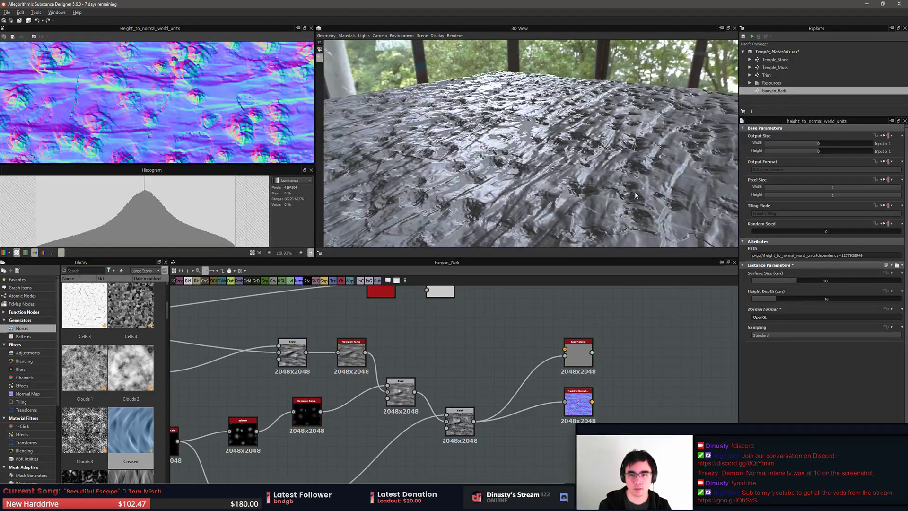
mouse_move(549, 181)
ctrl+shift+mouse_down()
mouse_move(560, 179)
mouse_move(530, 177)
mouse_move(546, 181)
mouse_move(546, 169)
ctrl+shift+mouse_up()
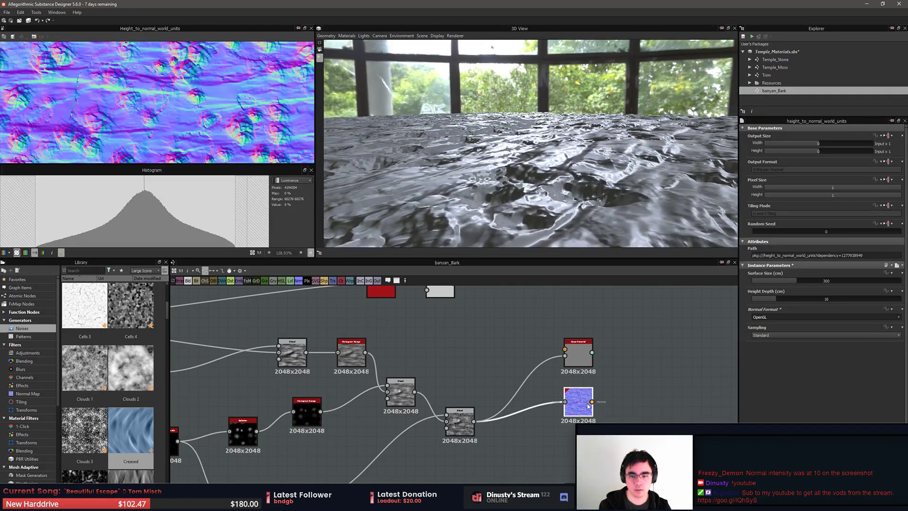
click(777, 317)
click(769, 328)
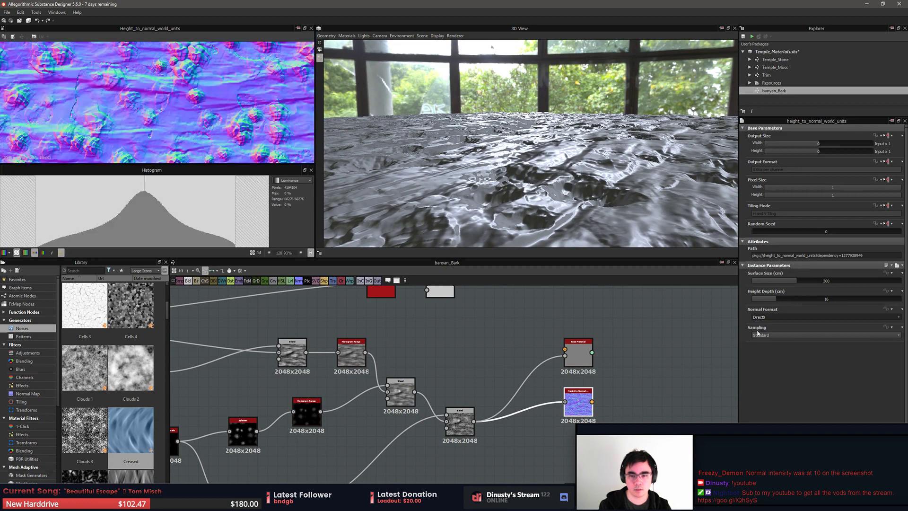
drag(573, 199, 569, 222)
Make the pattern of the lower Splatter feeding the Subtract Blend smaller and denser
click(657, 415)
scroll(555, 452, up, 3)
scroll(522, 438, up, 2)
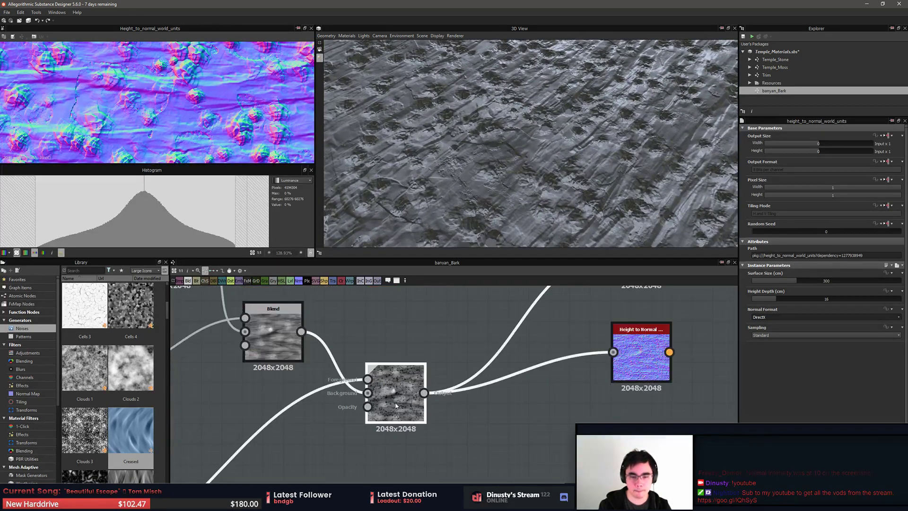
double_click(396, 397)
middle_drag(402, 363, 501, 318)
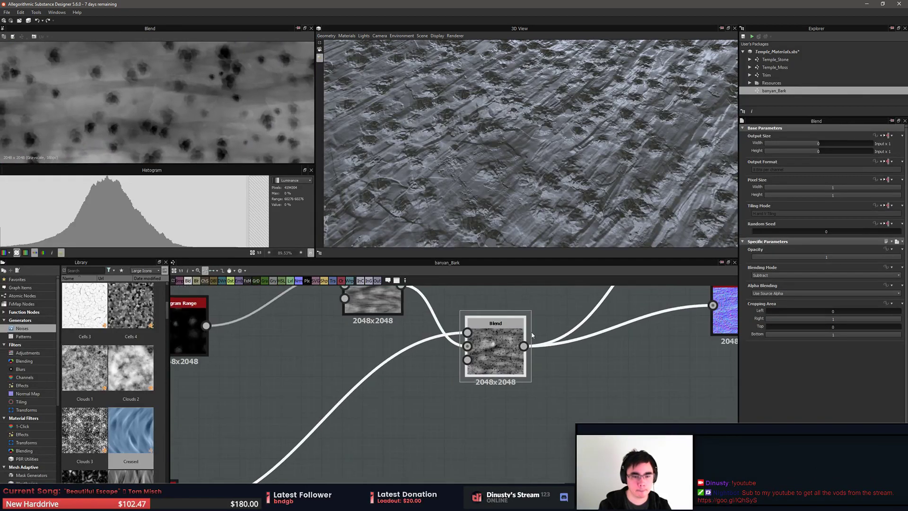
middle_drag(430, 410, 517, 345)
scroll(506, 357, down, 2)
double_click(311, 428)
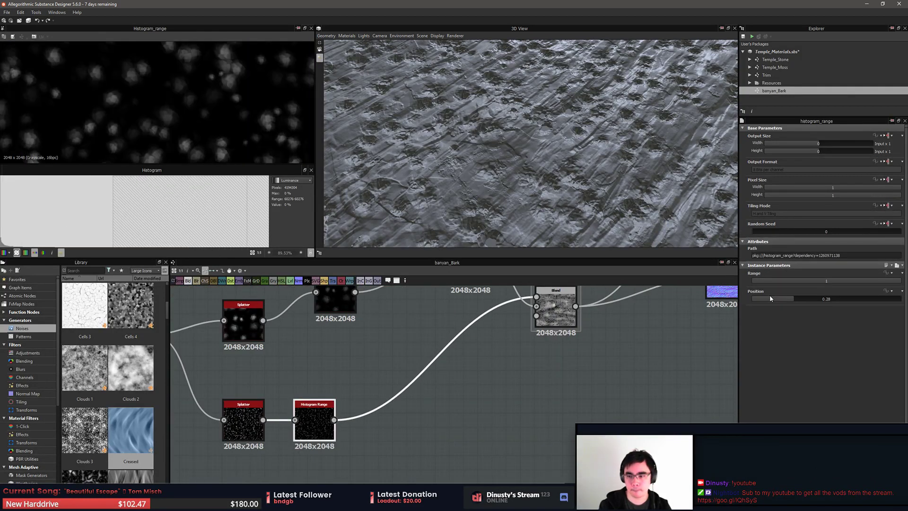
double_click(243, 423)
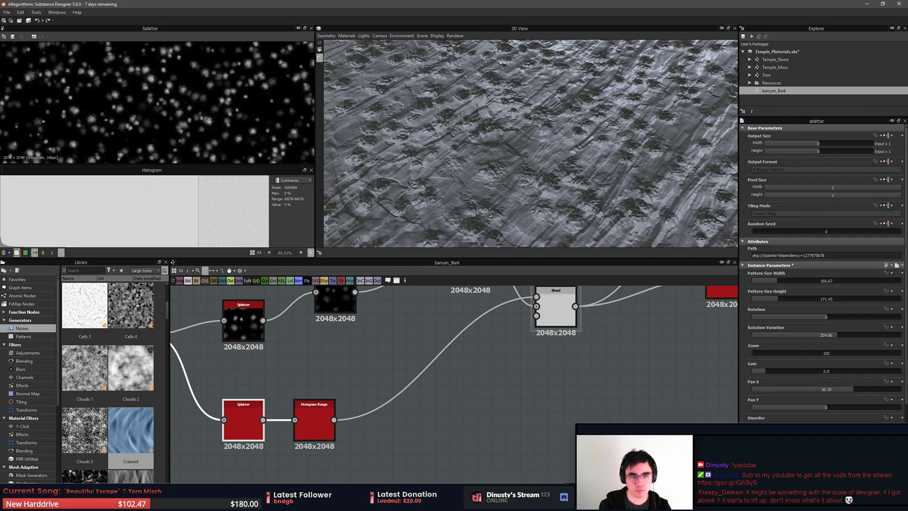
click(541, 372)
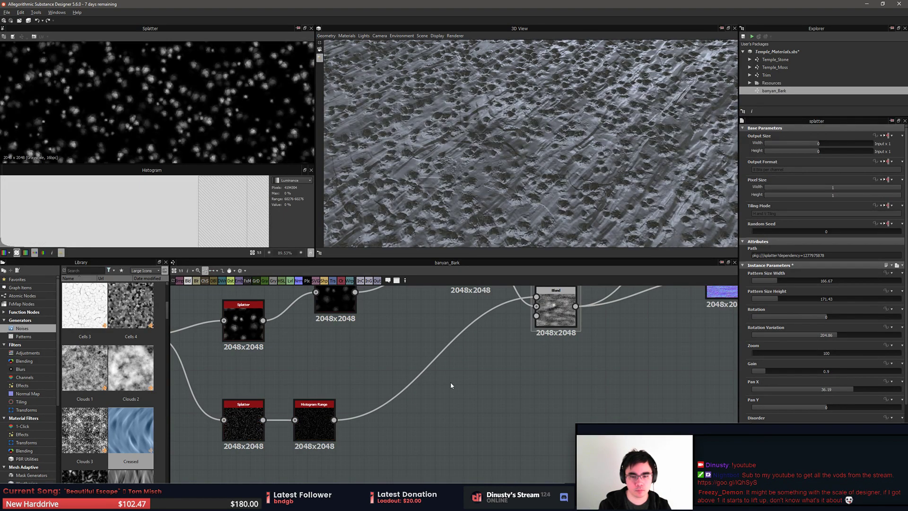
Add a Clouds 2 noise below the Subtract Blend and connect it to the Blend's opacity input
middle_drag(450, 382, 449, 406)
double_click(555, 334)
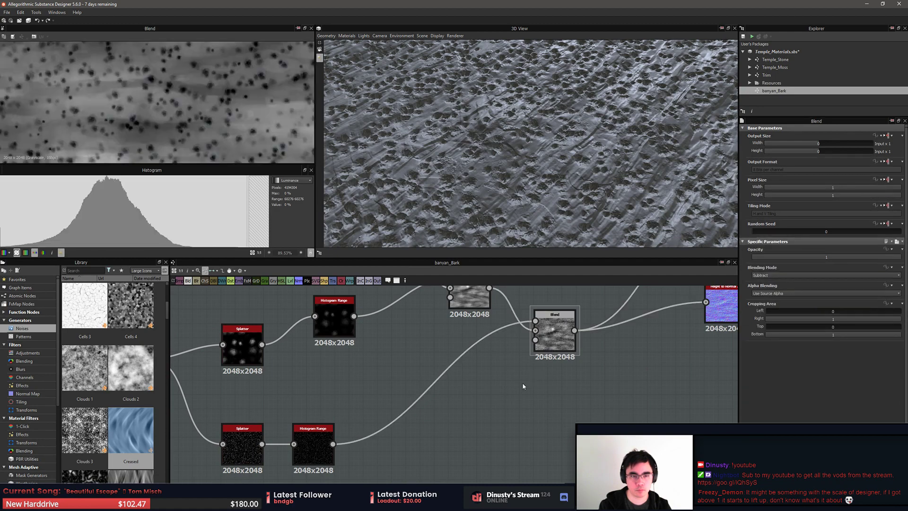
right_click(473, 408)
drag(131, 367, 535, 340)
drag(536, 388, 477, 451)
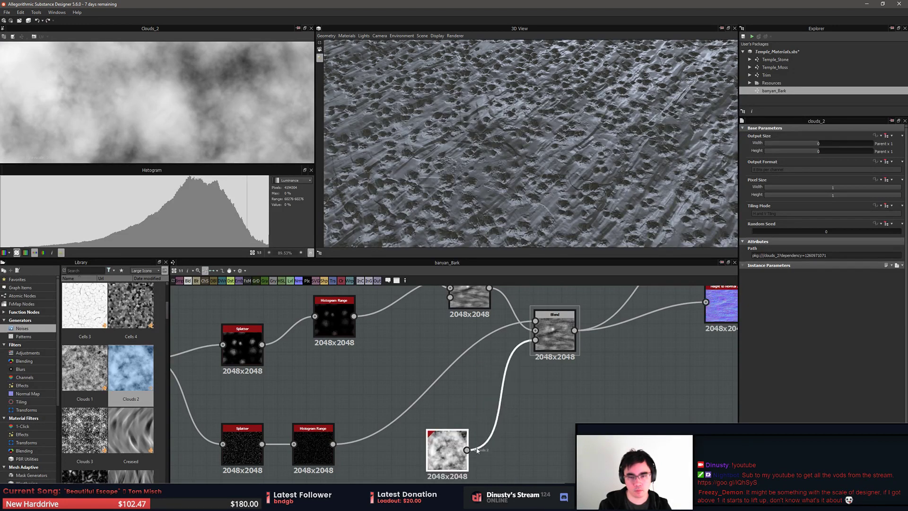
click(552, 432)
Insert a Levels node between Clouds 2 and the Blend's opacity input and rearrange both nodes
click(459, 456)
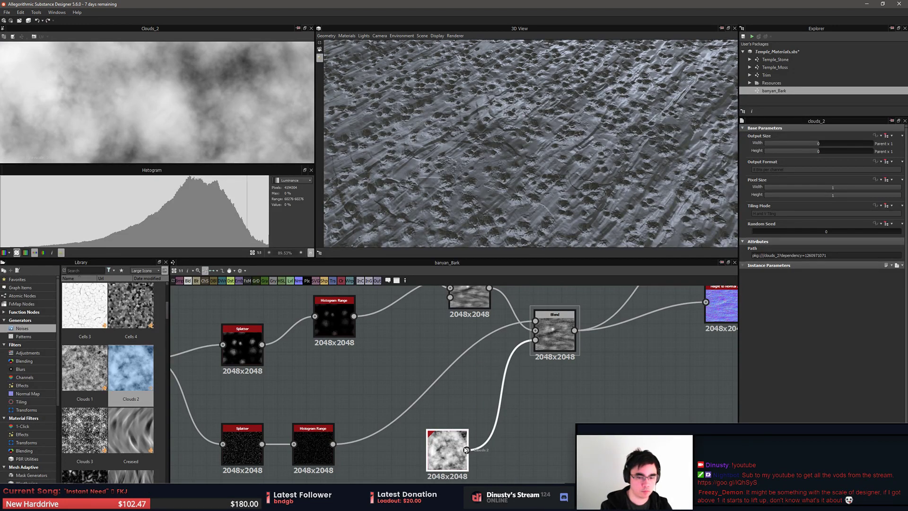
key(space)
text(lev)
key(Return)
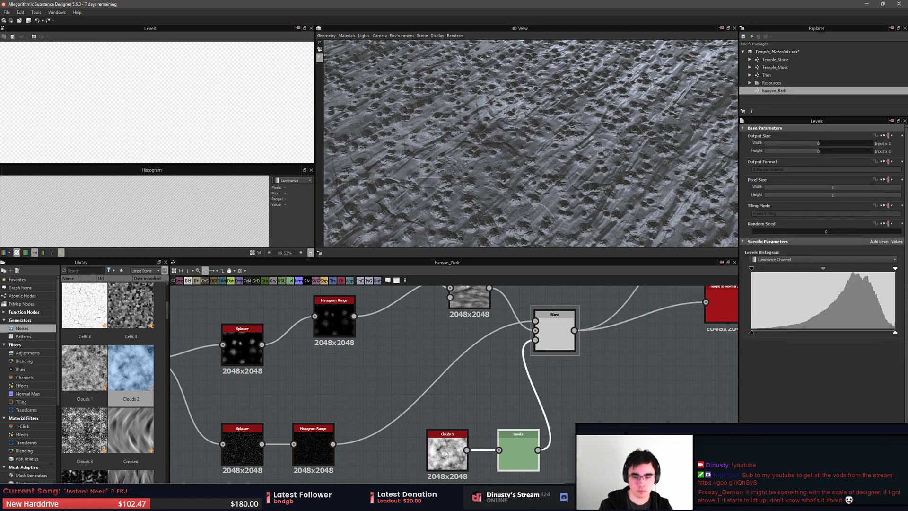
drag(518, 452, 484, 418)
drag(447, 453, 412, 453)
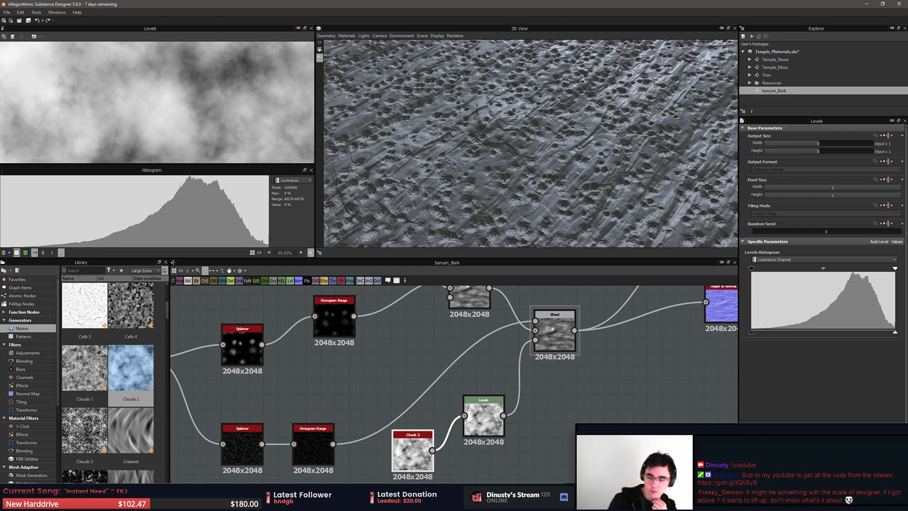
Raise the input black point, adjust the midtones and lower the white point in Levels to restrict the pits to patches
mouse_move(595, 501)
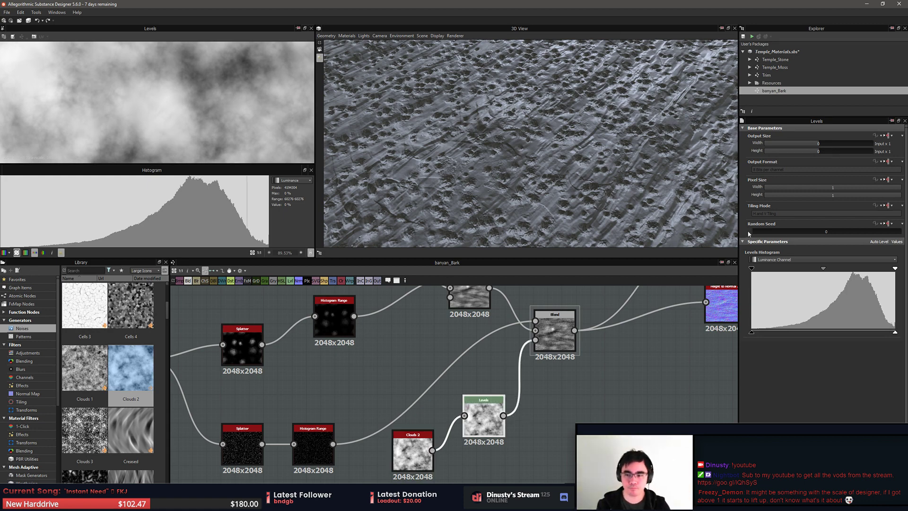
double_click(554, 335)
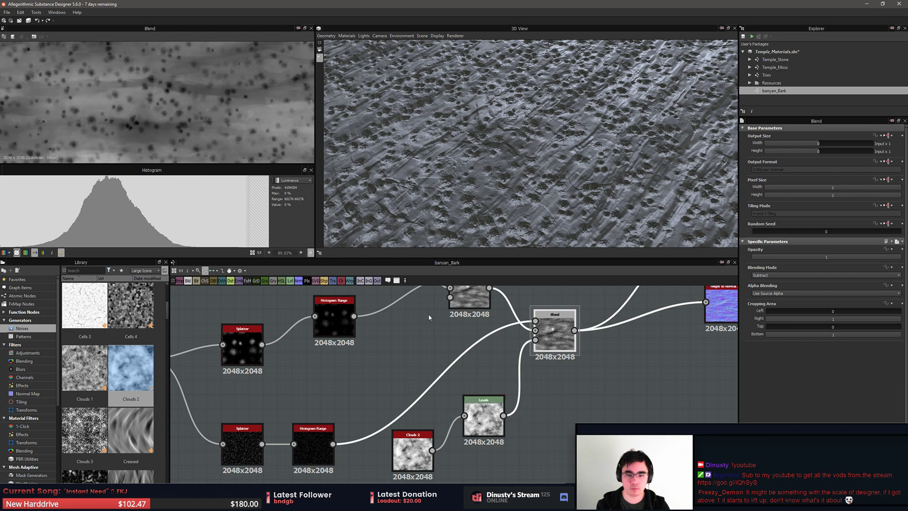
scroll(186, 135, down, 3)
double_click(489, 420)
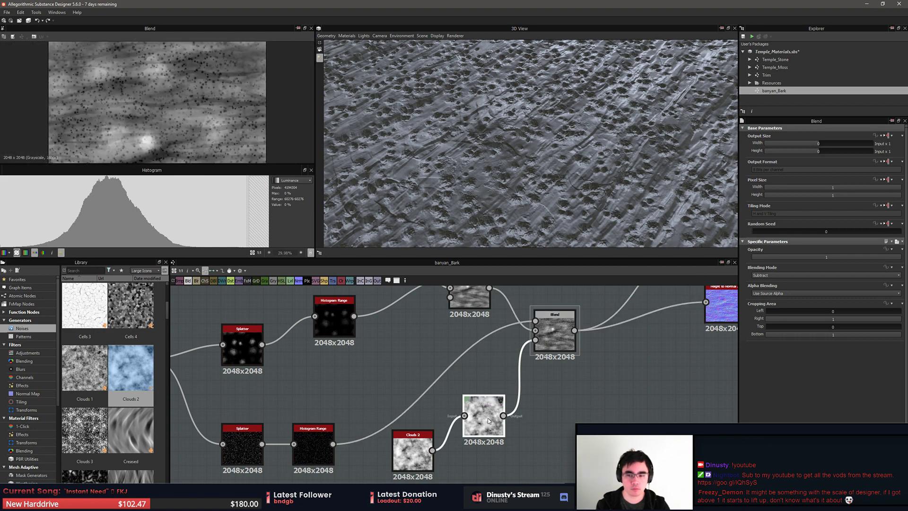
double_click(553, 332)
click(479, 418)
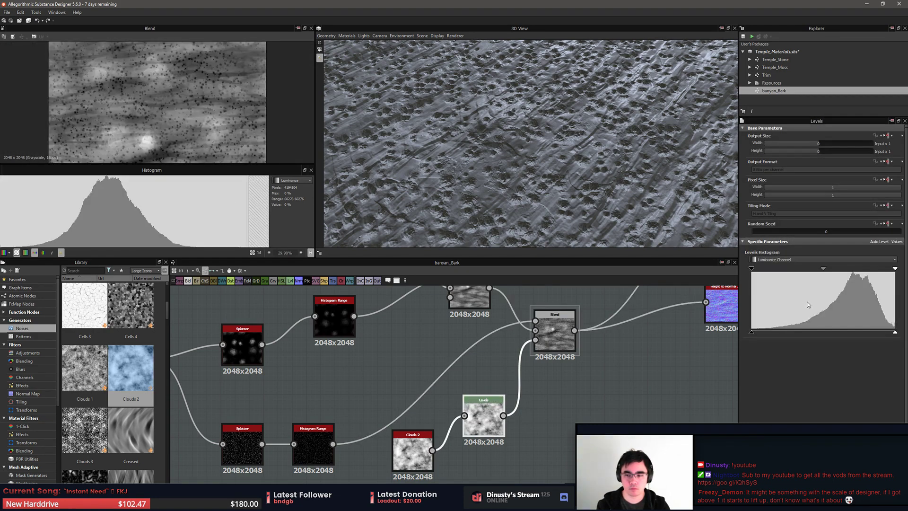
drag(752, 269, 842, 272)
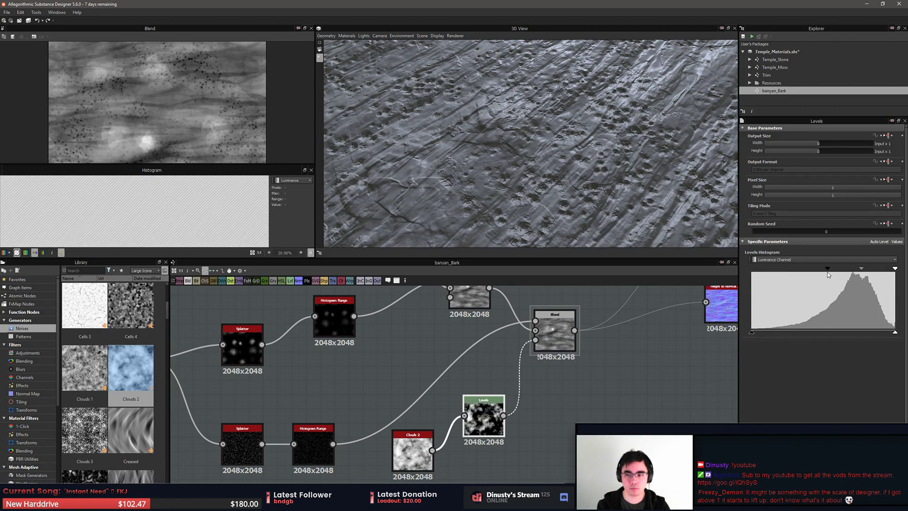
drag(867, 269, 875, 275)
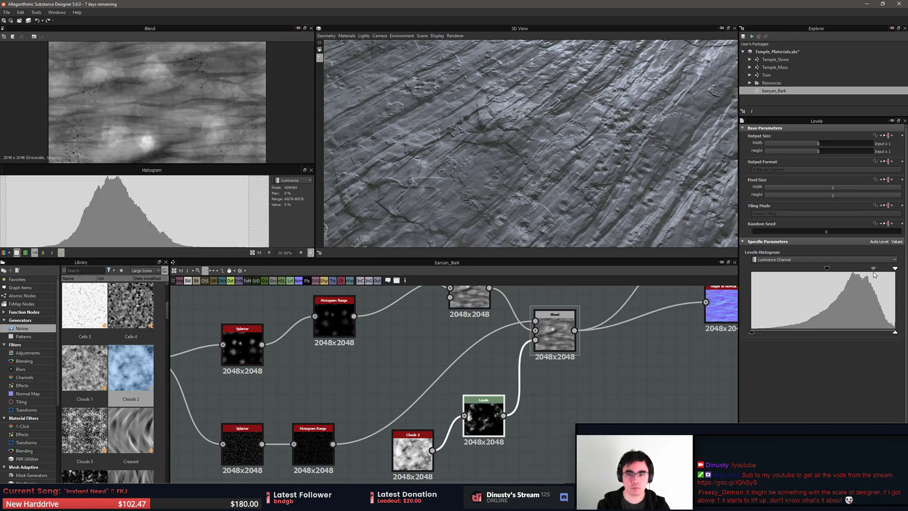
mouse_move(894, 271)
mouse_down()
mouse_move(860, 271)
mouse_move(870, 271)
mouse_up()
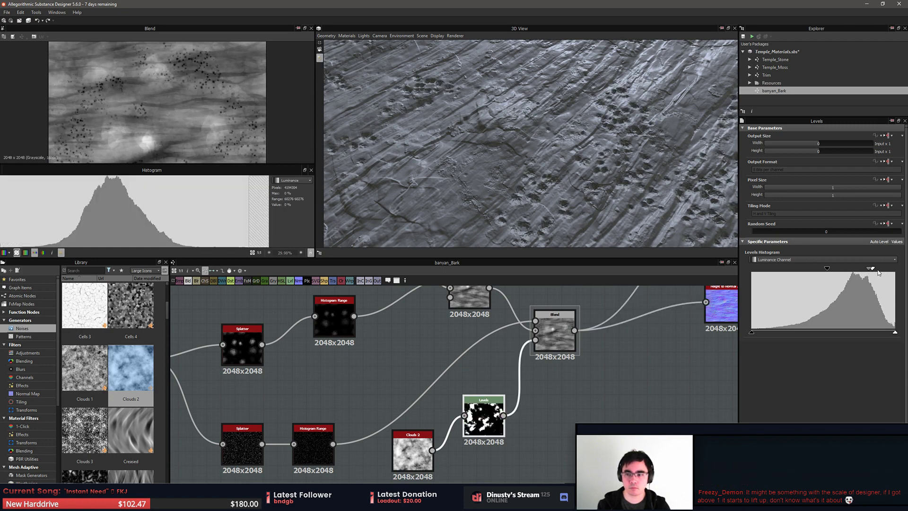
drag(873, 270, 869, 272)
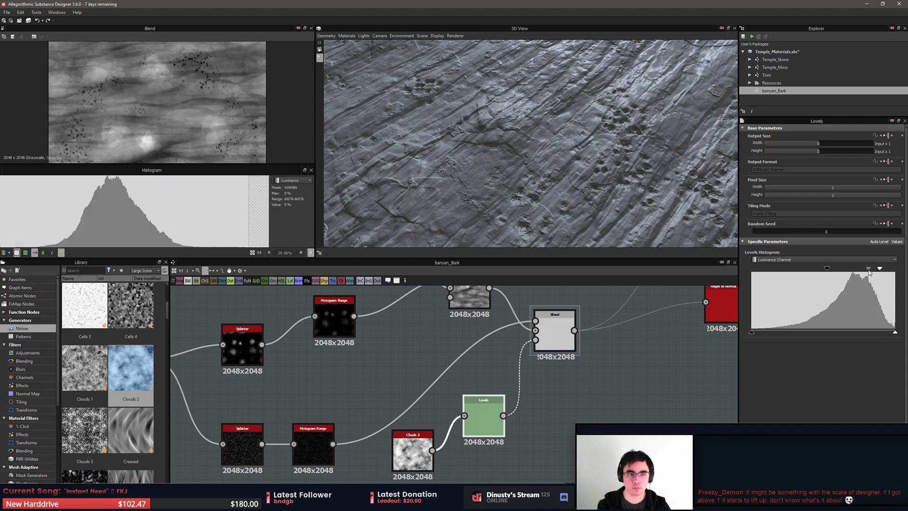
Inspect the patchy pits on the bark surface under changed lighting and preview the Levels mask
drag(516, 154, 550, 117)
right_drag(551, 117, 601, 322)
drag(534, 142, 601, 212)
right_drag(601, 212, 535, 77)
middle_drag(506, 446, 571, 444)
double_click(549, 417)
scroll(216, 133, down, 2)
scroll(216, 134, up, 1)
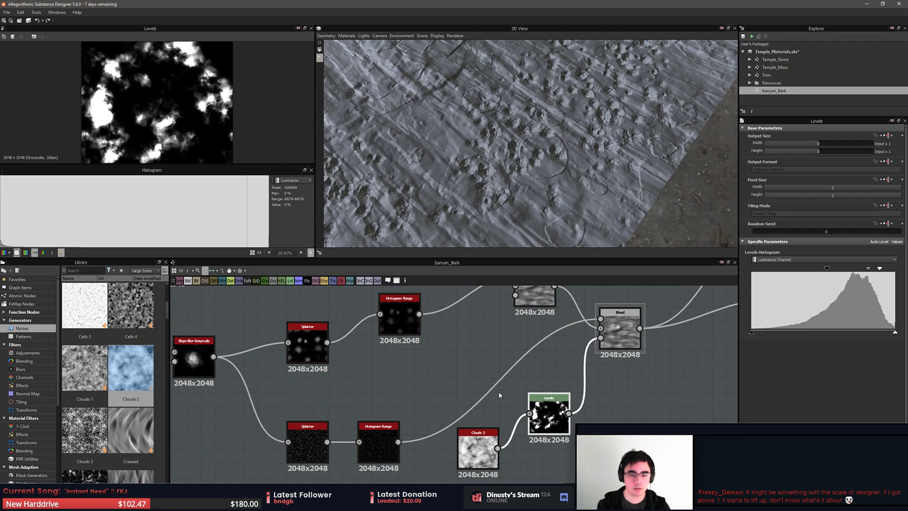
Set the Clouds 2 node's random seed to 2 to redistribute the patches
click(478, 447)
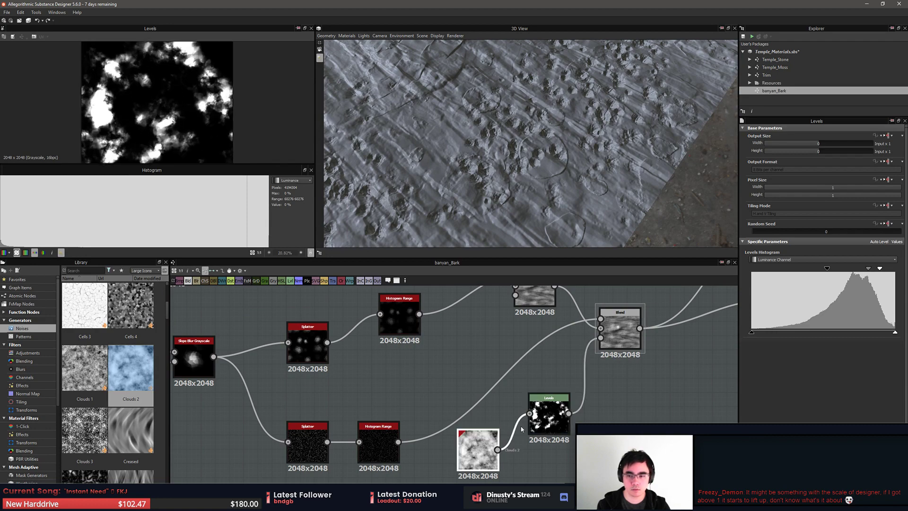
click(769, 231)
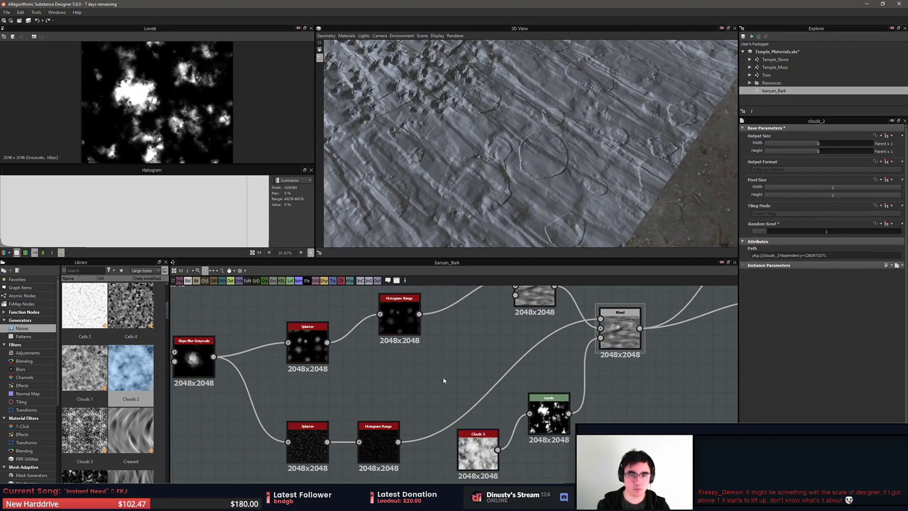
click(776, 232)
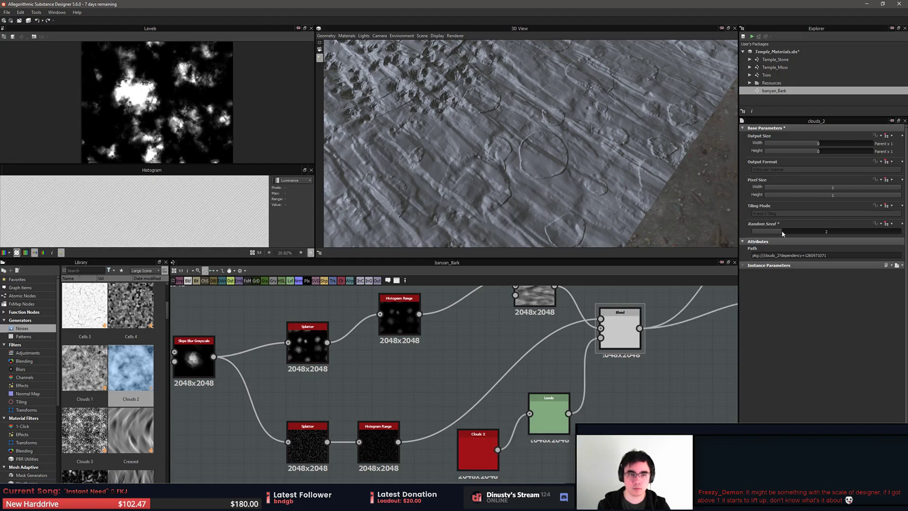
Set the lower Histogram Range's position to 0.12 to make the pits shallower and check the surface in 3D
click(374, 440)
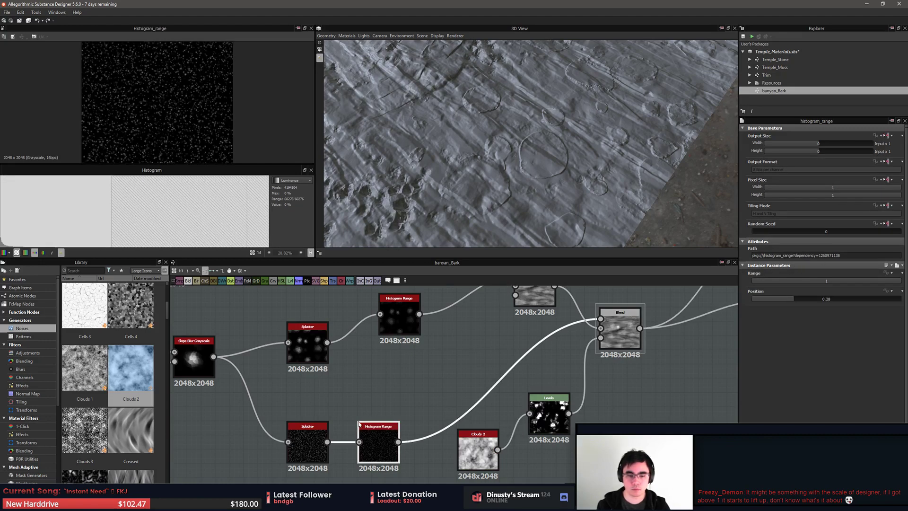
click(308, 444)
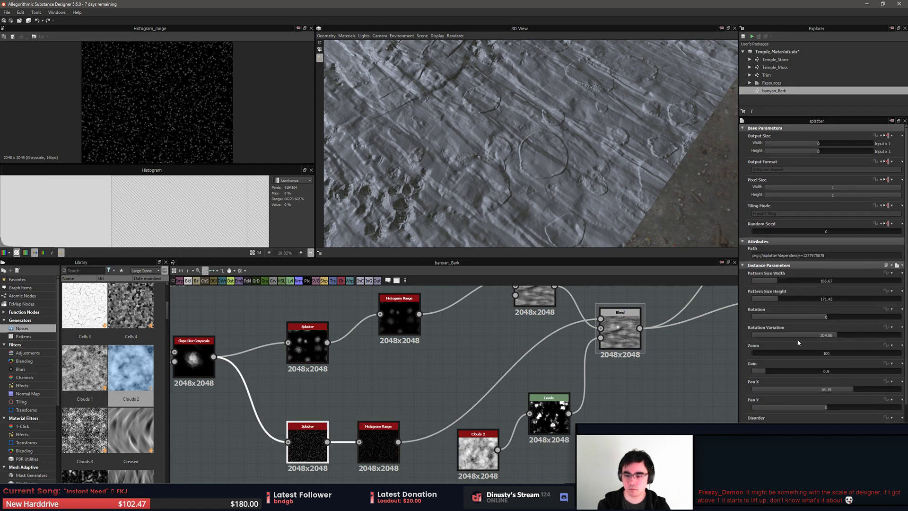
click(378, 442)
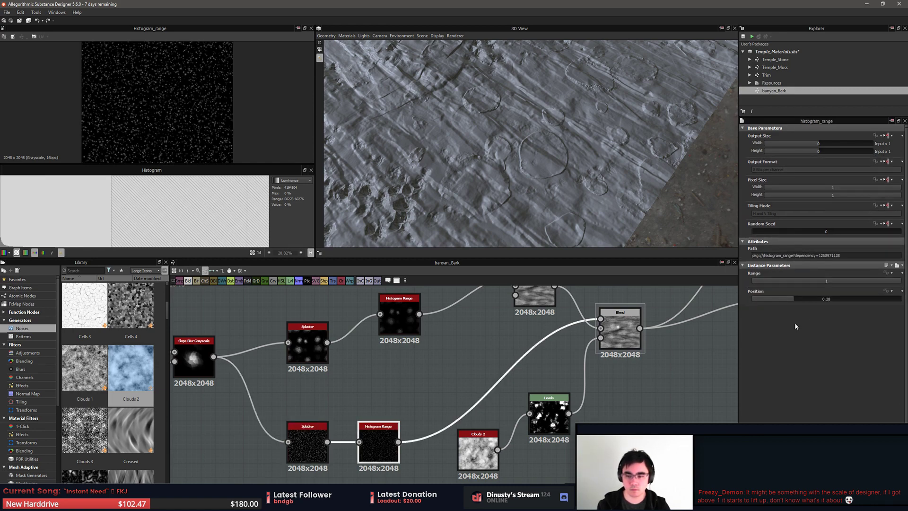
drag(789, 297, 770, 298)
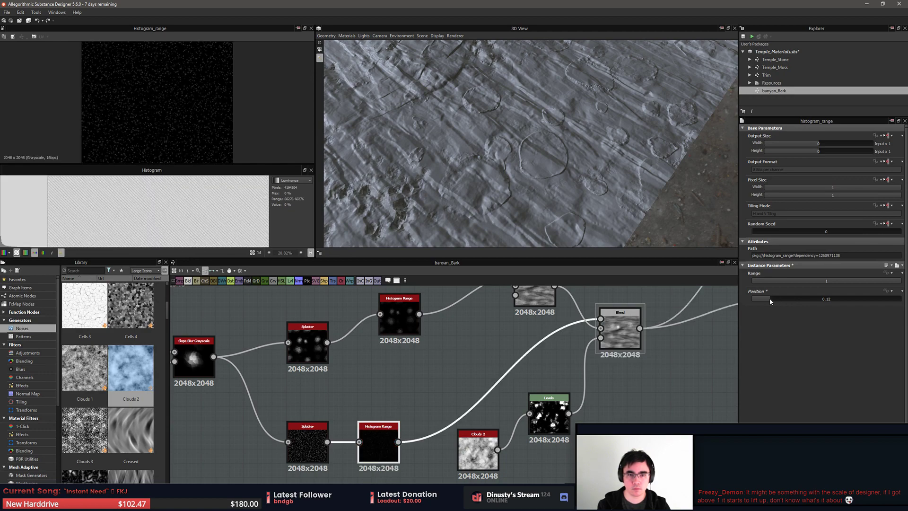
drag(490, 192, 577, 175)
right_drag(578, 176, 612, 256)
drag(612, 255, 607, 264)
middle_drag(607, 263, 601, 240)
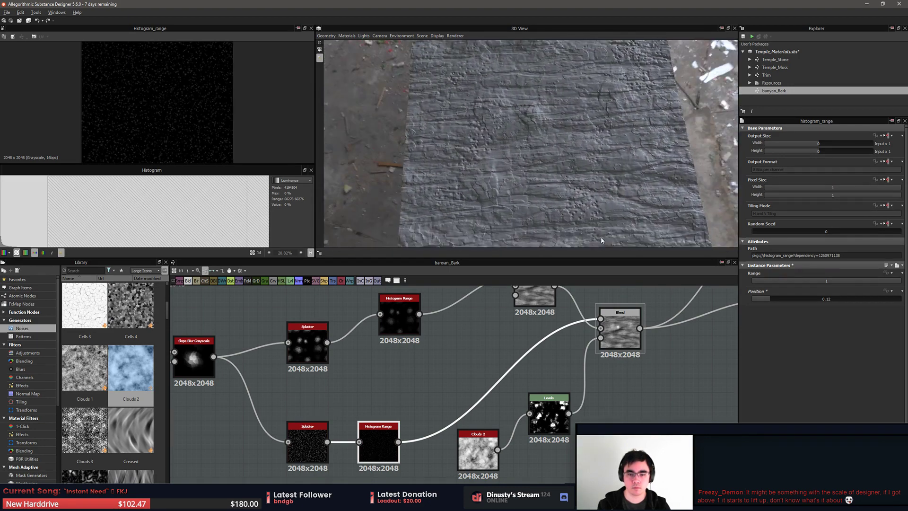
Lower the small-pit Splatter's grid number to get fewer, larger pits and preview the final Blend
click(429, 460)
double_click(308, 447)
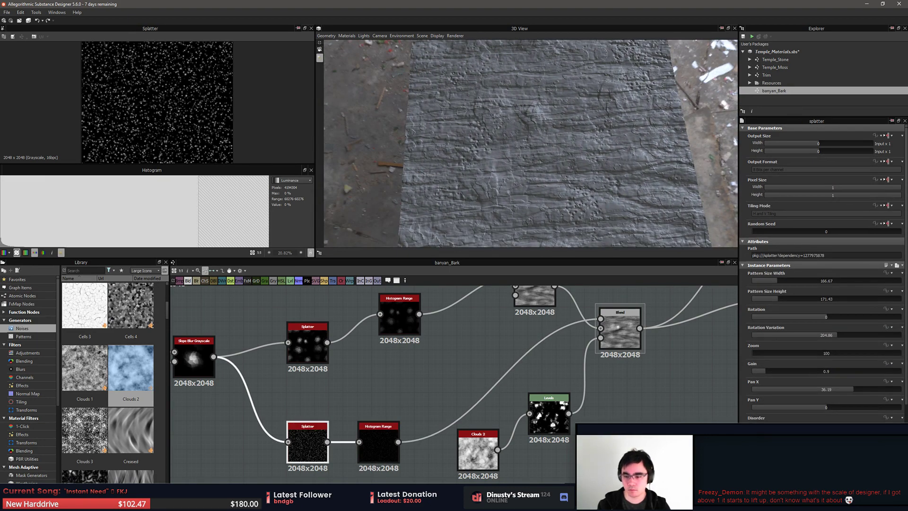
scroll(815, 421, down, 1)
drag(864, 422, 837, 422)
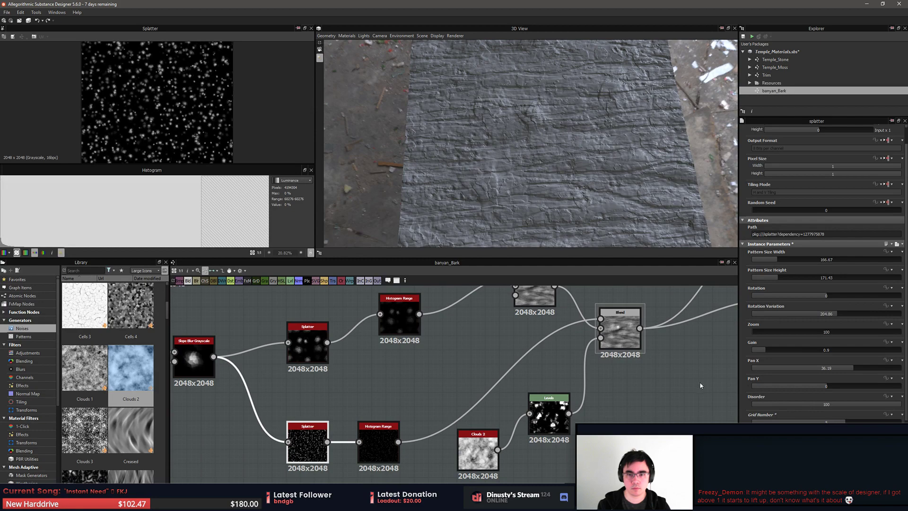
click(550, 421)
click(610, 331)
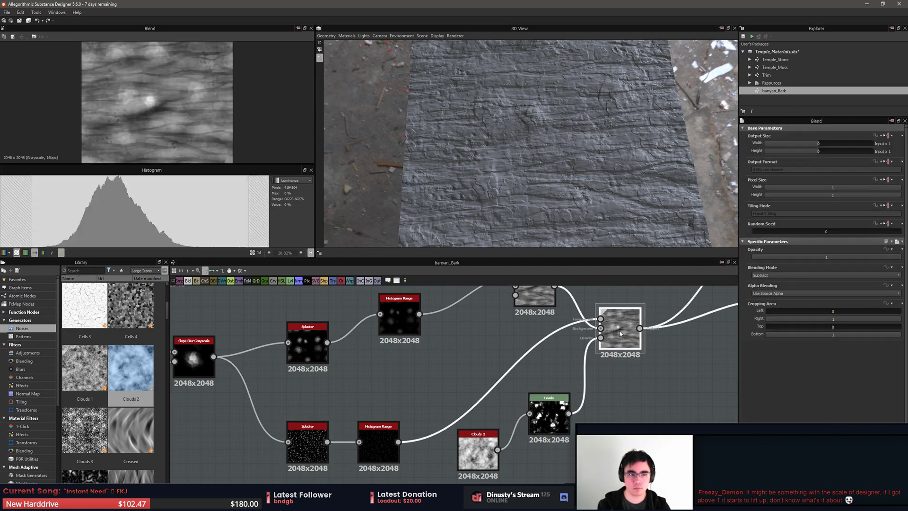
Set the lower Histogram Range's position to 0.26, check the pits in 3D and save the package
click(378, 440)
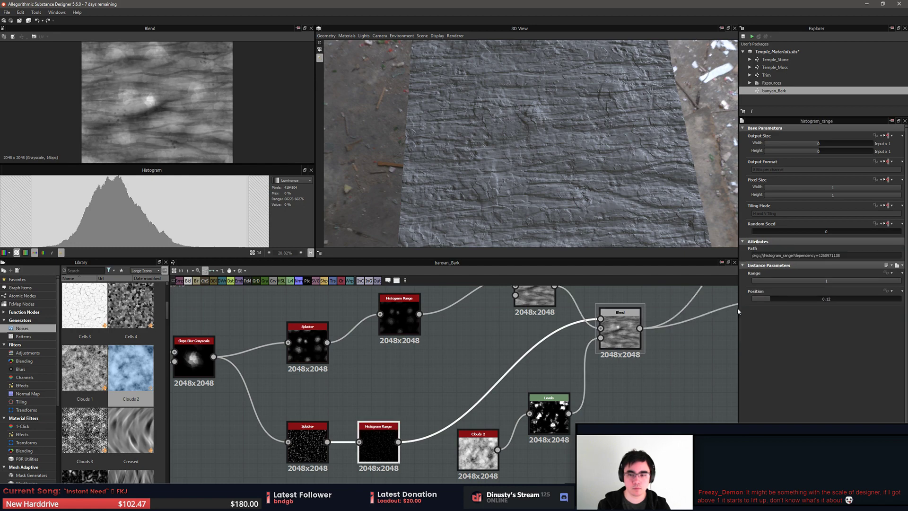
drag(768, 300, 780, 301)
click(792, 298)
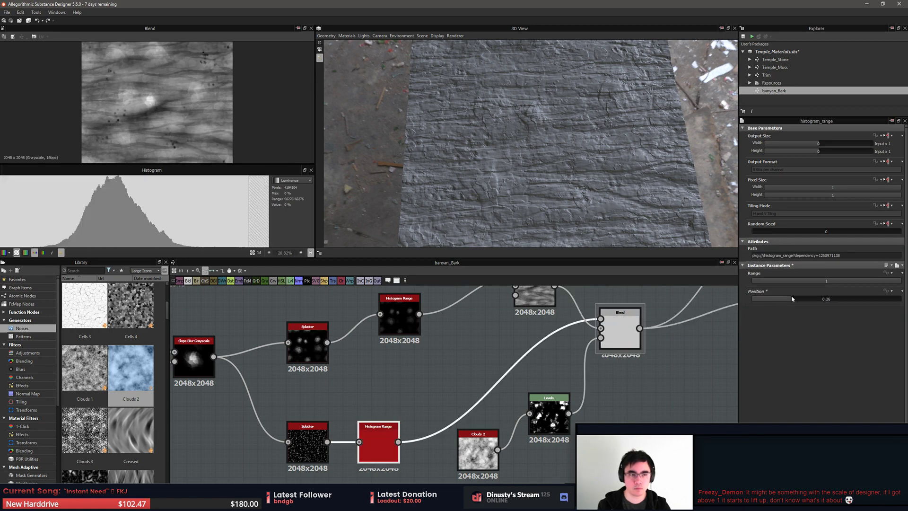
drag(518, 136, 561, 202)
scroll(544, 165, up, 6)
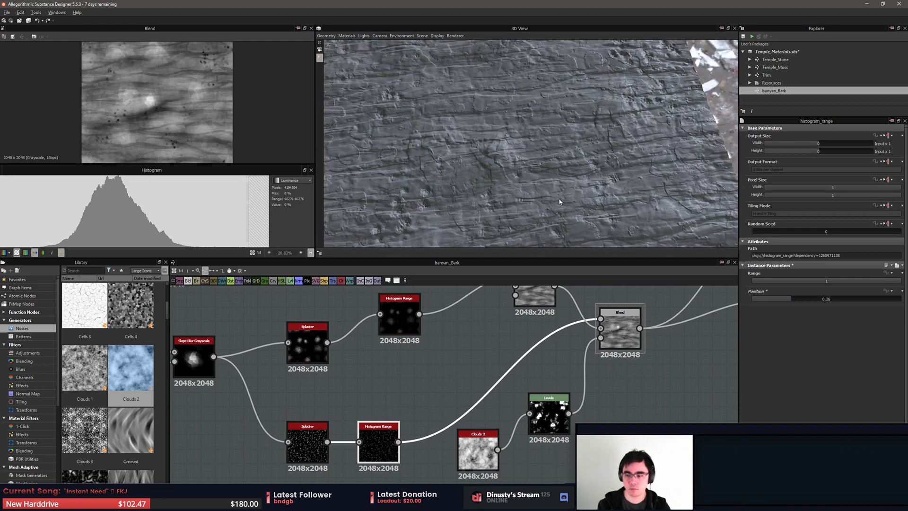
click(666, 425)
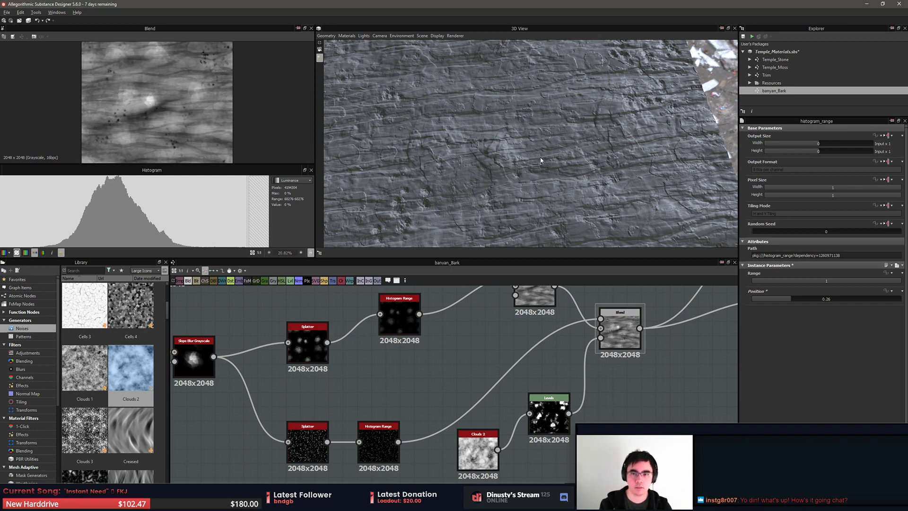
drag(541, 160, 571, 135)
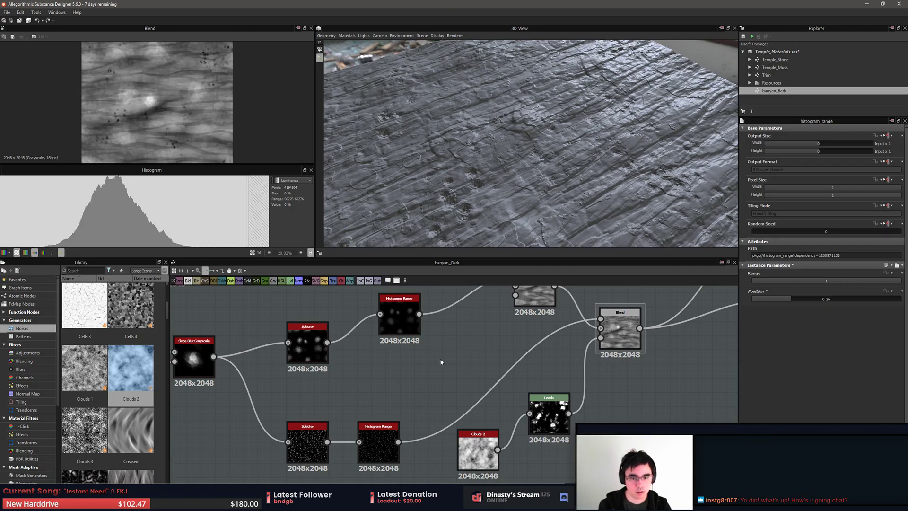
key(ctrl+s)
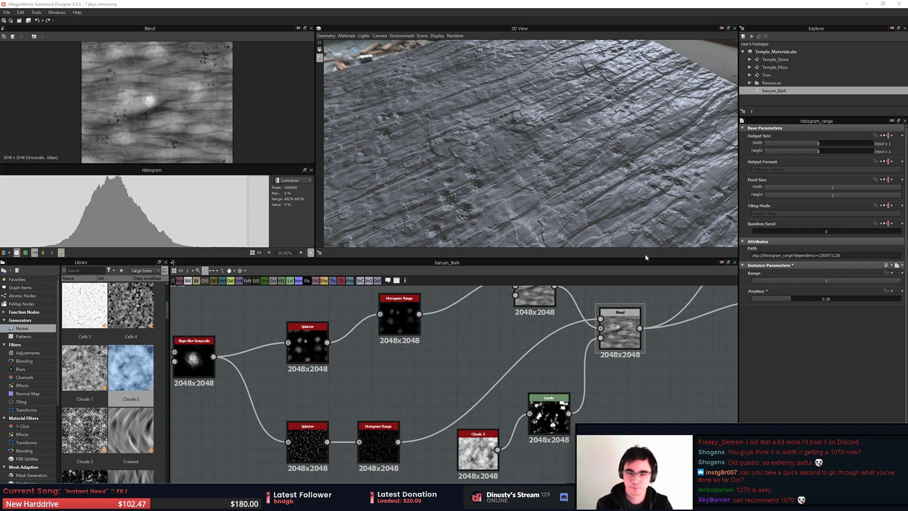
Inspect the circular bump edges up close in 3D and preview the second Slope Blur Grayscale feeding the Splatters
drag(624, 213, 543, 163)
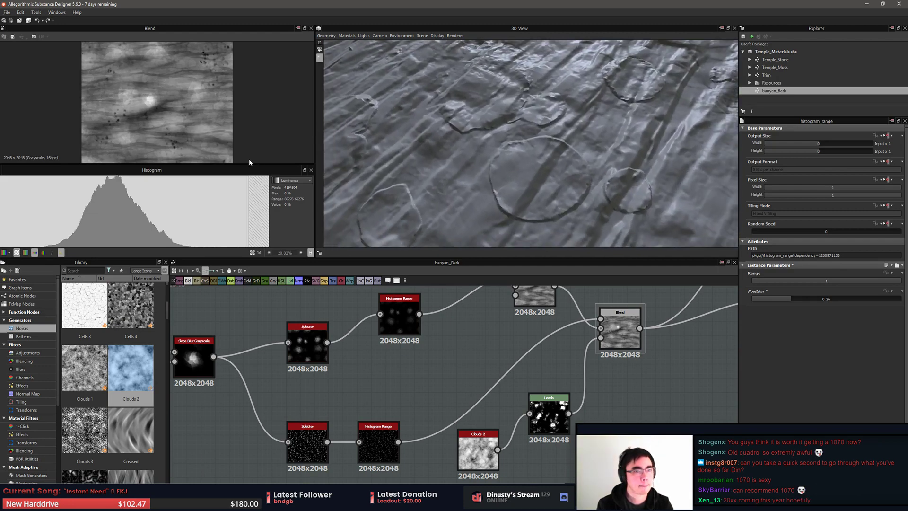
scroll(142, 104, up, 8)
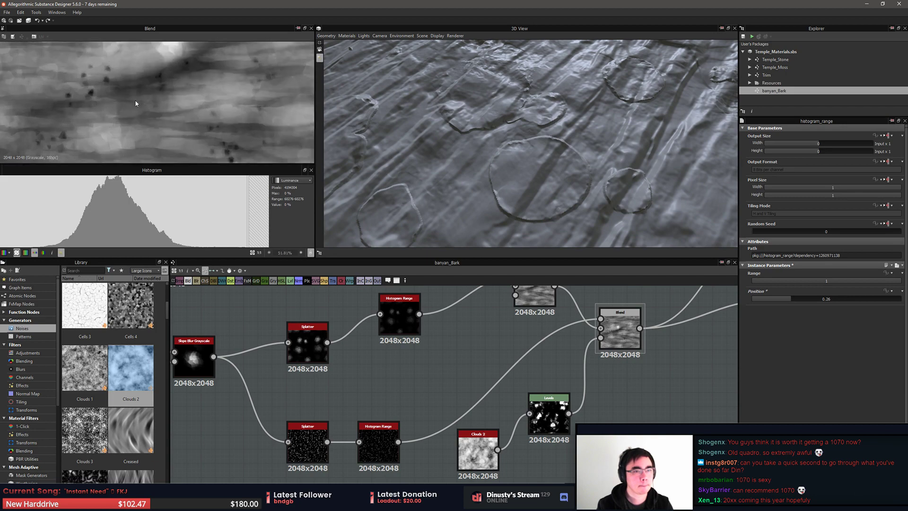
scroll(148, 114, down, 3)
drag(562, 152, 510, 151)
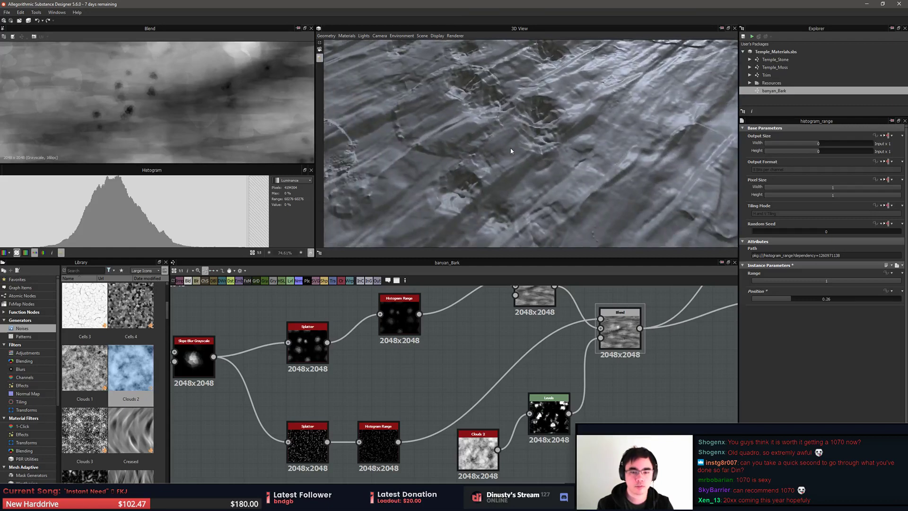
middle_drag(195, 373, 522, 358)
double_click(355, 371)
Move the Creased node and its Transformation 2D lower in the graph, below the Slope Blur Grayscale nodes
scroll(234, 115, down, 3)
drag(369, 421, 342, 464)
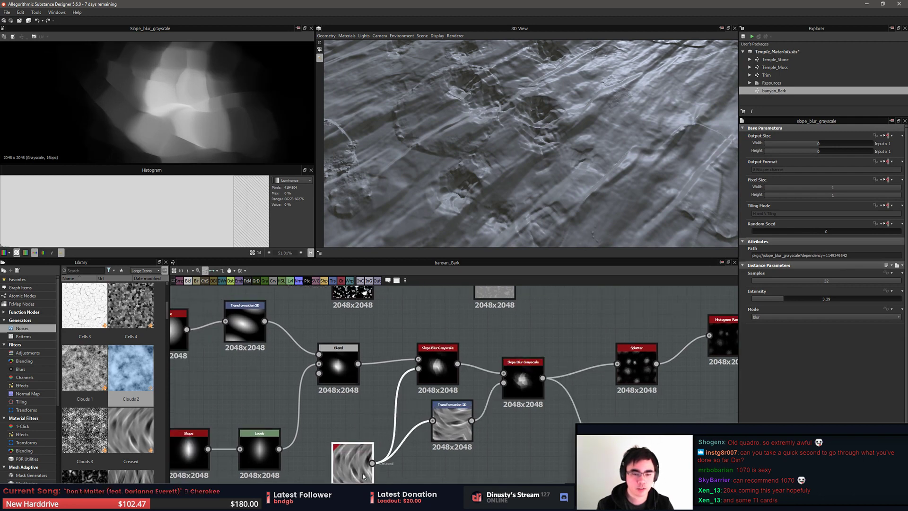
drag(451, 435, 452, 481)
click(520, 447)
middle_drag(521, 448, 534, 418)
key(space)
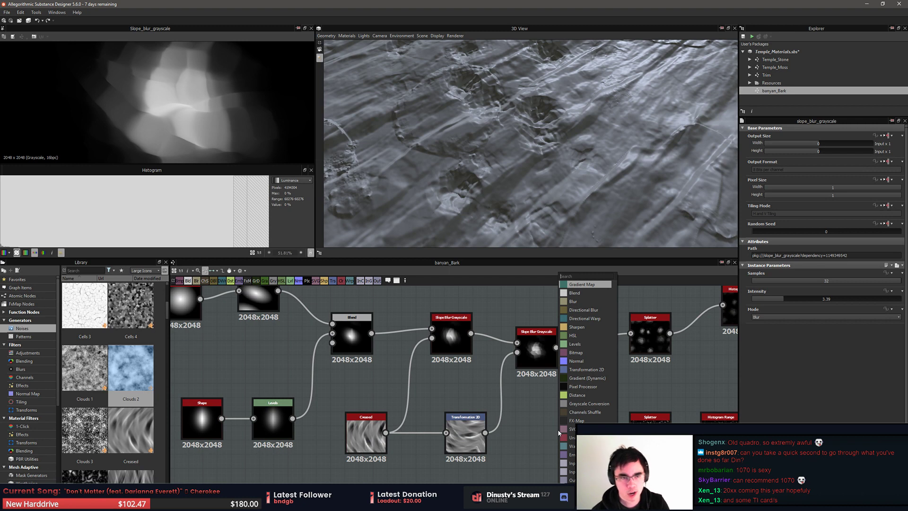
click(423, 360)
Connect the Blur HQ Grayscale bark output to the slope input of the second Slope Blur Grayscale
middle_drag(470, 400, 502, 440)
scroll(481, 405, down, 1)
scroll(502, 441, down, 2)
middle_drag(375, 356, 380, 349)
scroll(380, 349, up, 2)
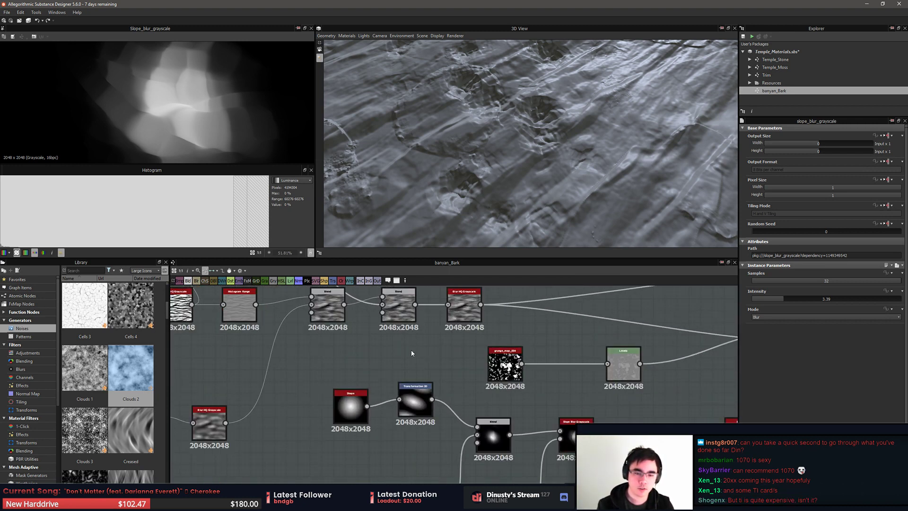
middle_drag(449, 339, 341, 340)
drag(524, 447, 529, 446)
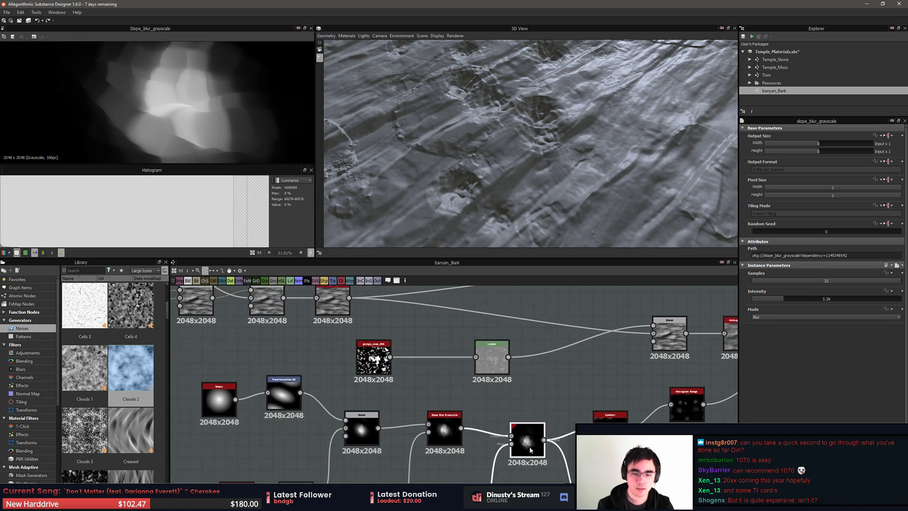
mouse_move(516, 422)
middle_down()
mouse_move(523, 384)
mouse_move(508, 424)
middle_up()
drag(344, 297, 507, 443)
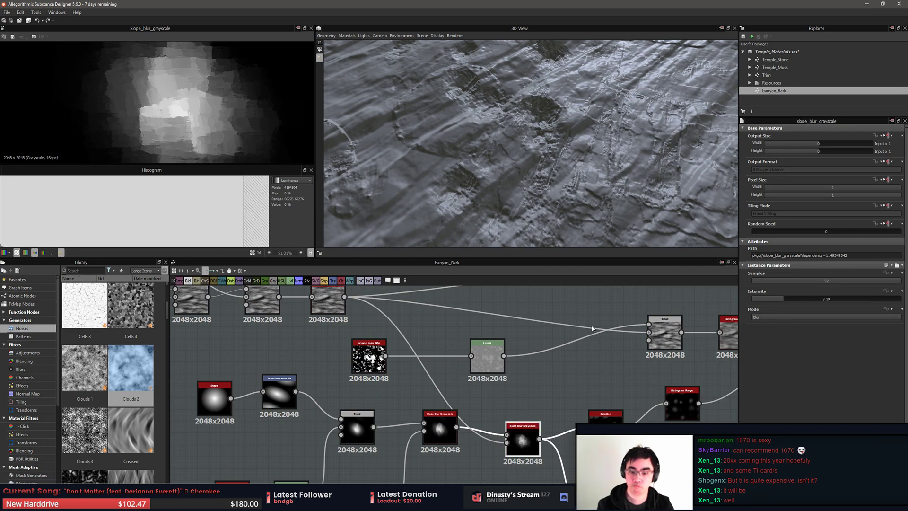
Undo the bark connection to compare the bump shape and the bark surface in 3D
scroll(223, 123, down, 2)
scroll(480, 165, down, 3)
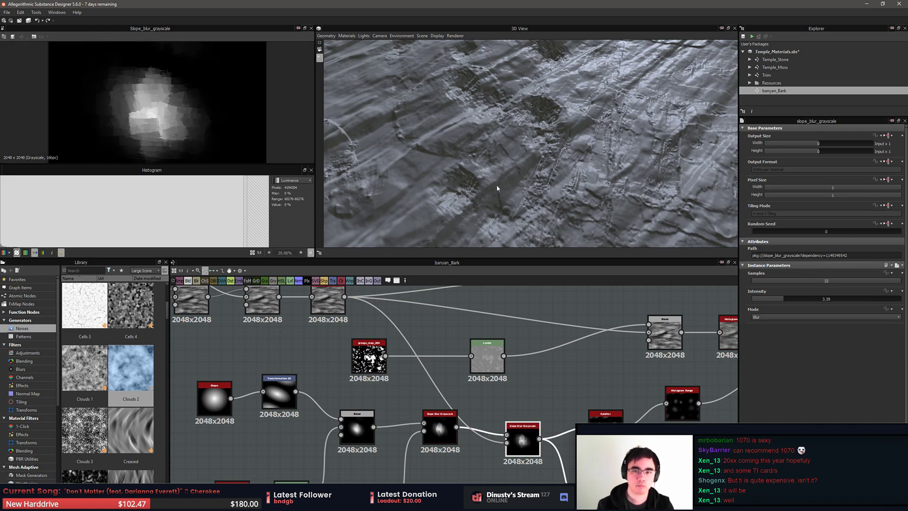
drag(497, 187, 533, 373)
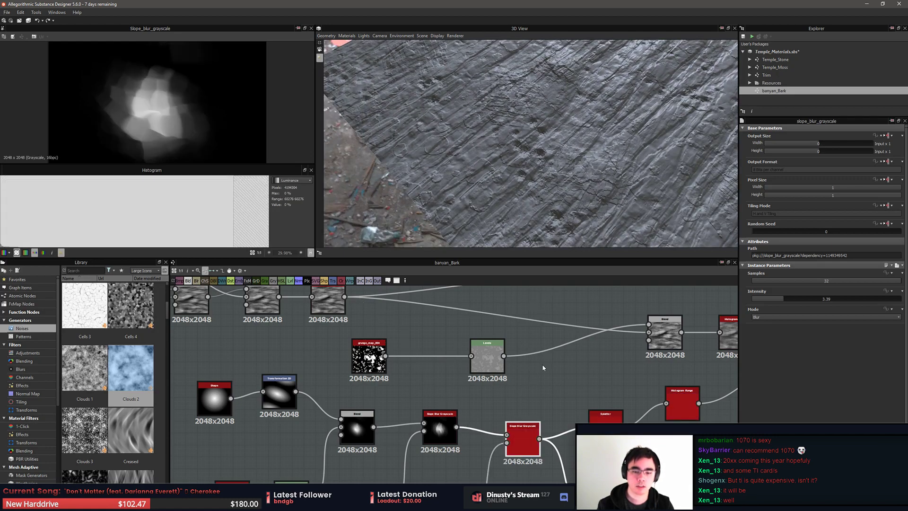
middle_drag(542, 365, 563, 350)
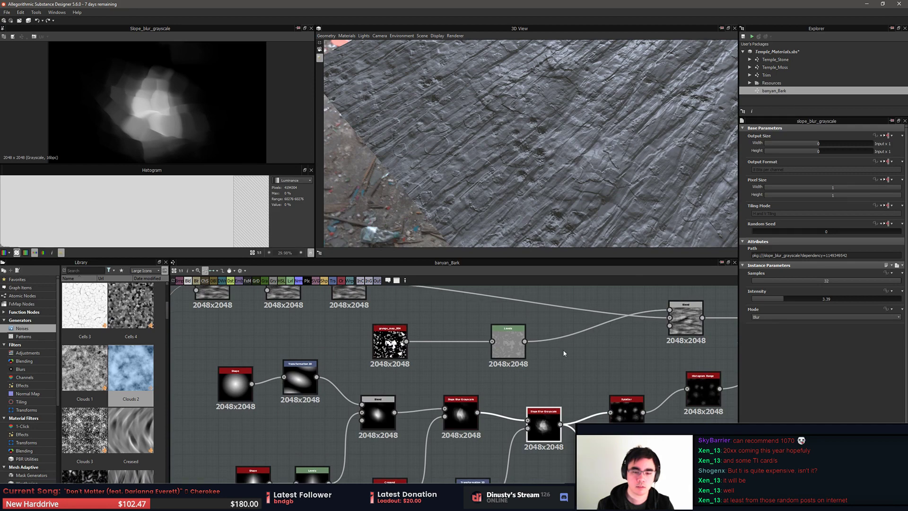
Restore the bark connection to the second Slope Blur Grayscale and set its intensity to 0.53
key(ctrl+z)
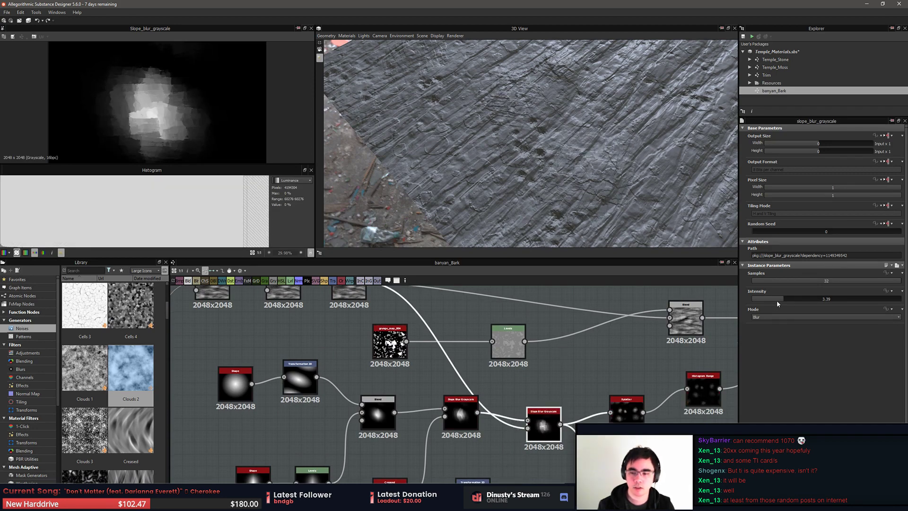
drag(776, 301, 746, 303)
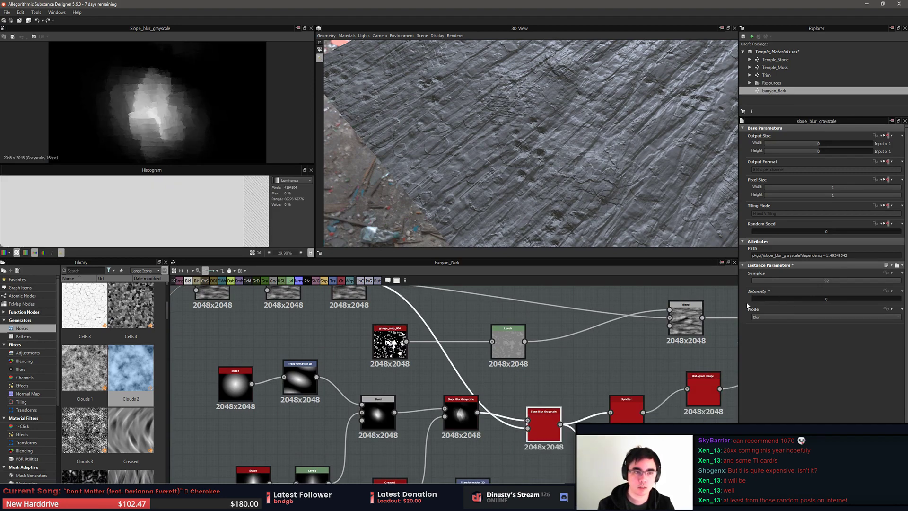
drag(751, 306, 757, 306)
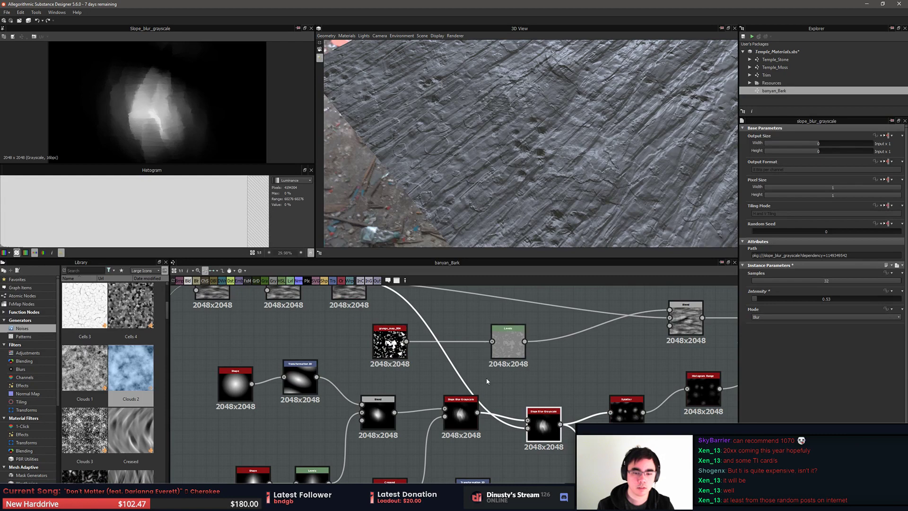
Insert a Transformation 2D node between the Blur HQ Grayscale and the second Slope Blur Grayscale's slope input
key(space)
text(2s)
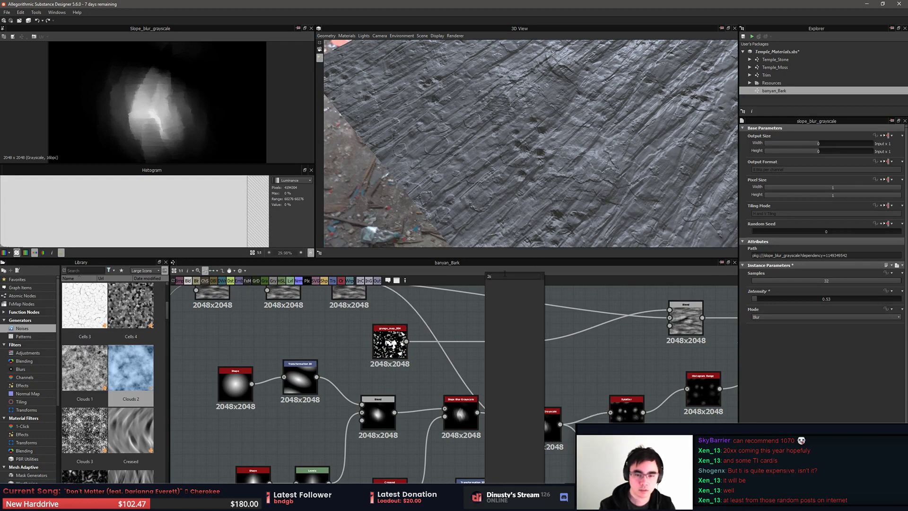
key(BackSpace)
text(d)
key(Return)
middle_drag(459, 350, 456, 398)
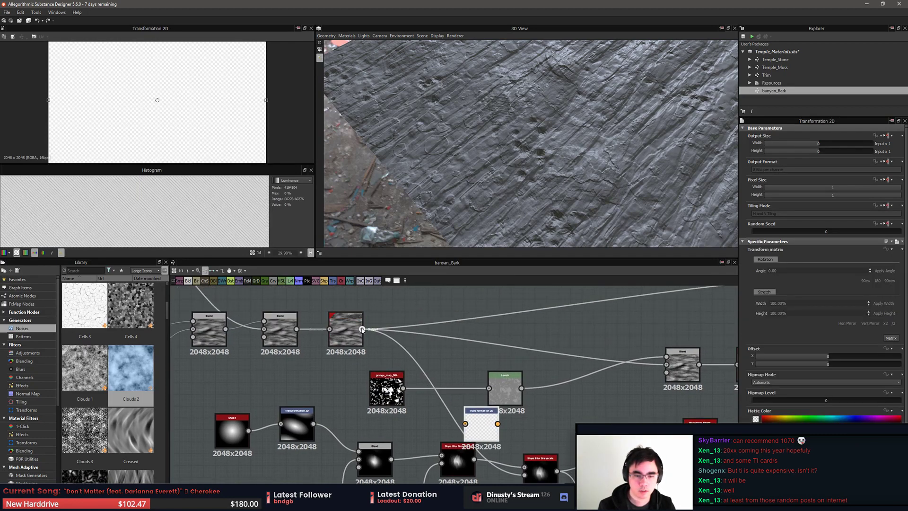
drag(362, 330, 525, 475)
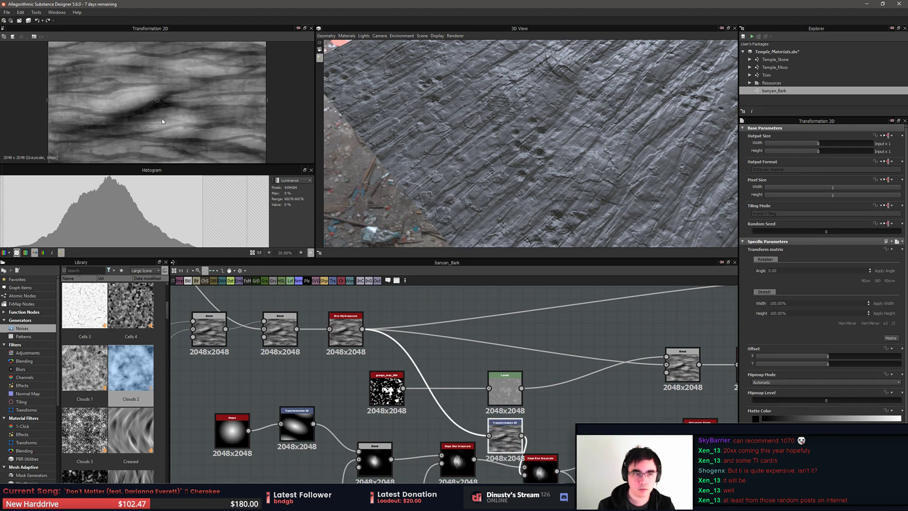
Rotate and enlarge the bark pattern in the new Transformation 2D, and preview it and the resulting Slope Blur Grayscale
scroll(162, 122, down, 5)
double_click(541, 469)
click(506, 438)
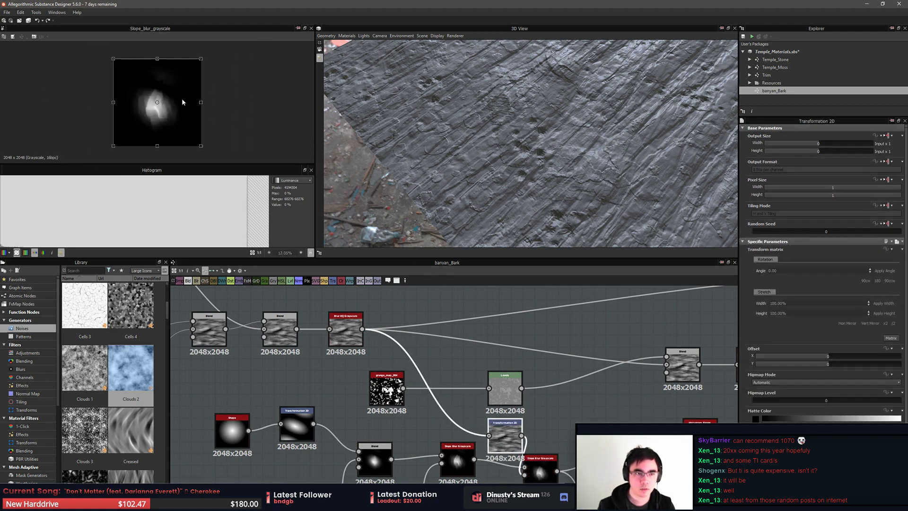
scroll(182, 101, up, 3)
drag(55, 107, 75, 64)
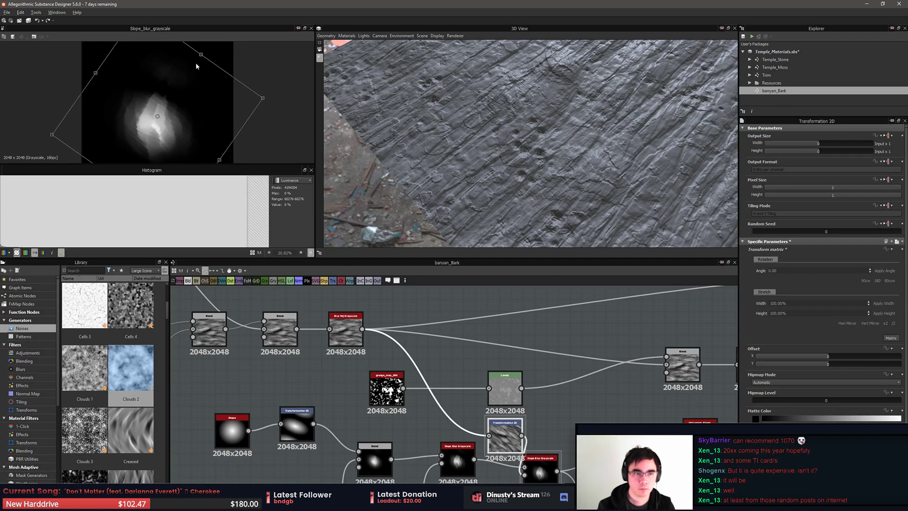
drag(263, 99, 263, 100)
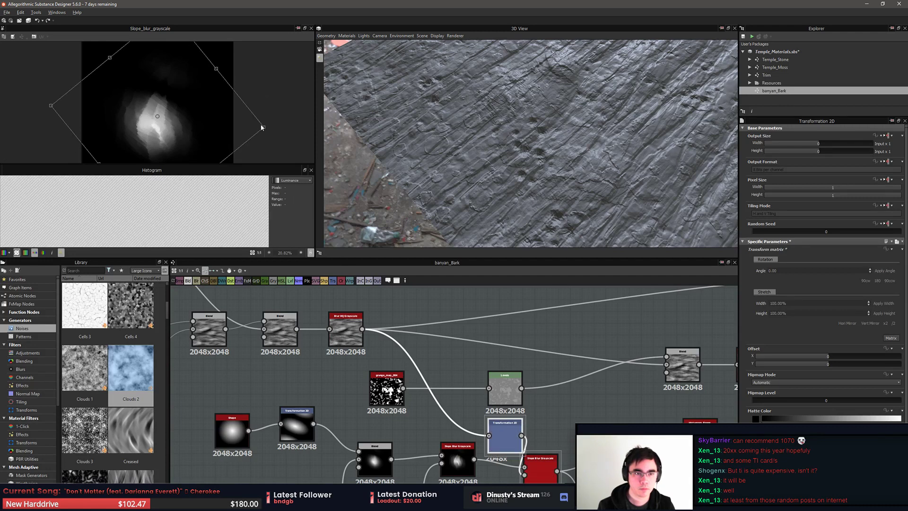
drag(263, 99, 297, 54)
key(ctrl+z)
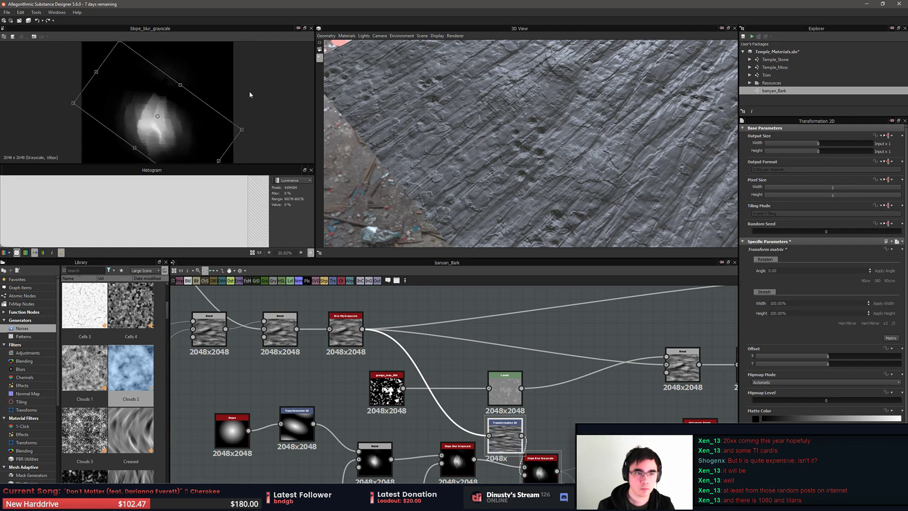
drag(241, 133, 304, 54)
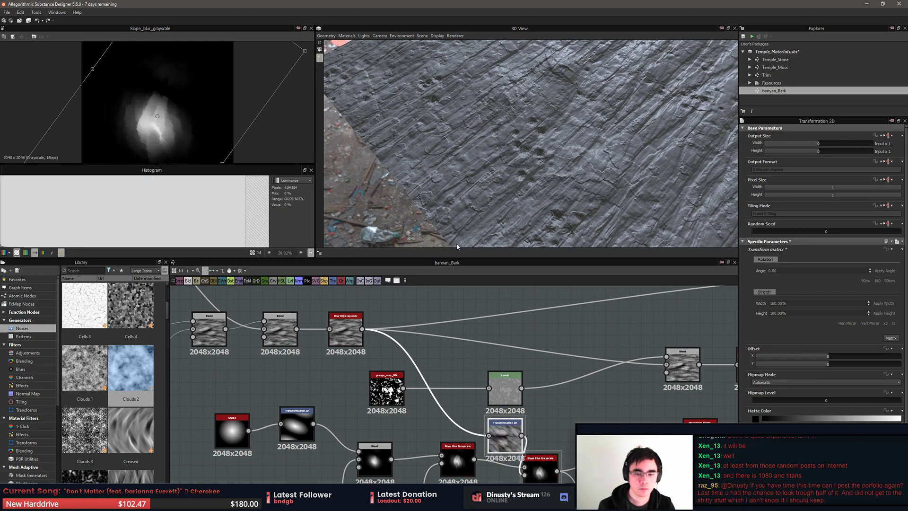
double_click(505, 442)
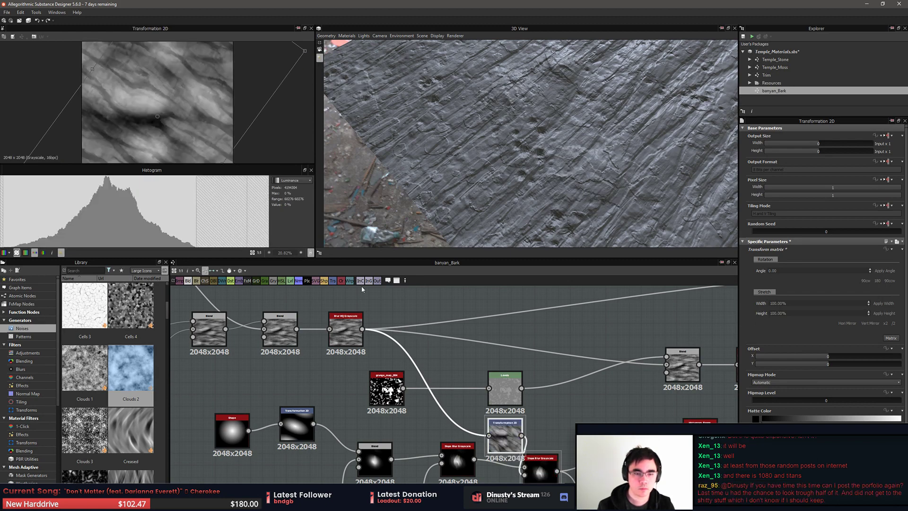
double_click(534, 478)
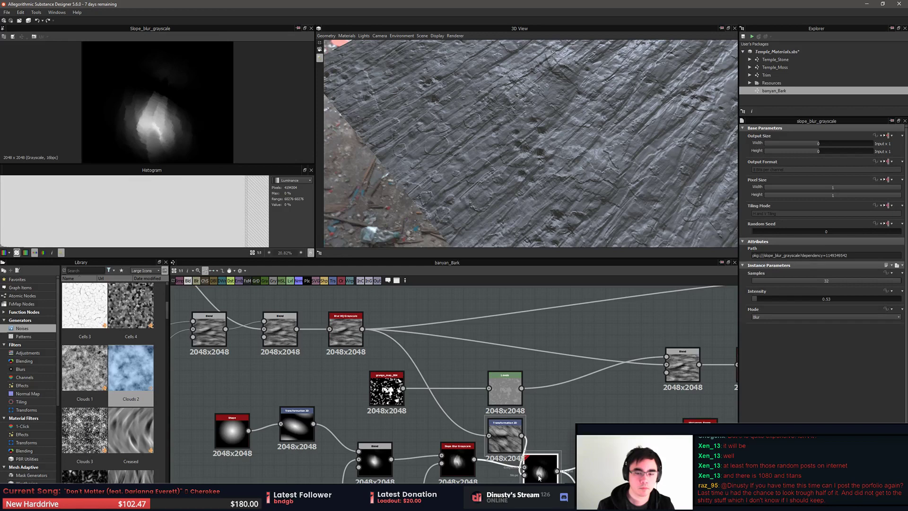
Rearrange the new Transformation 2D and the Slope Blur Grayscale nodes to space out the bump chain
drag(500, 448, 495, 423)
drag(541, 386, 559, 391)
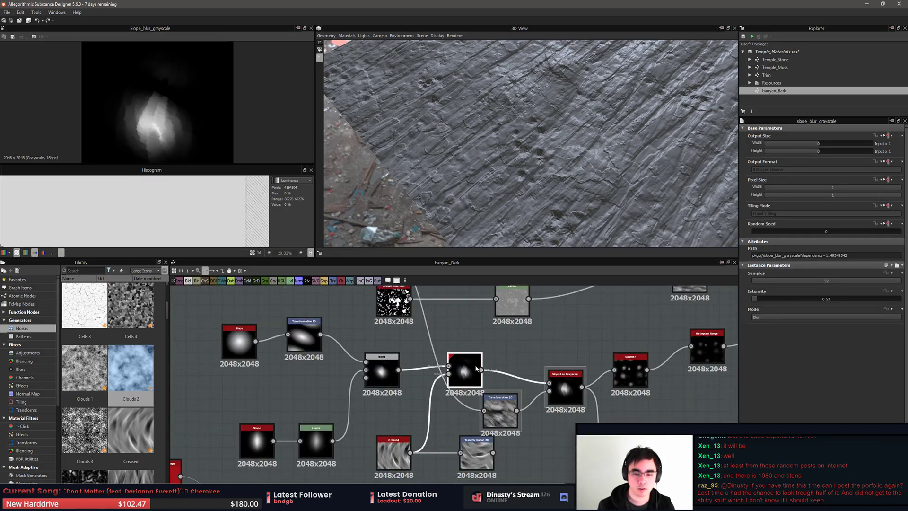
drag(476, 368, 488, 358)
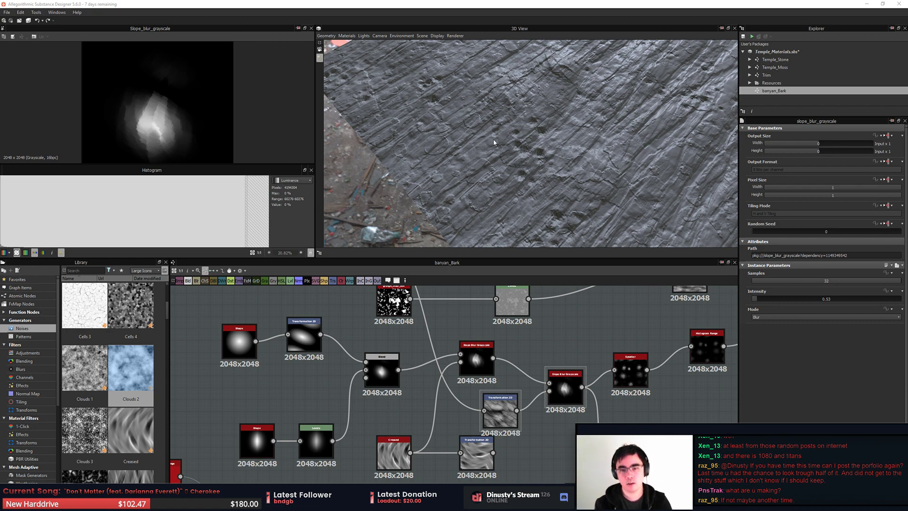
Inspect the bark relief up close in the 3D view and compare it with the whole banyan root reference photo in Photoshop
alt+drag(494, 141, 537, 163)
alt+right_drag(537, 163, 563, 173)
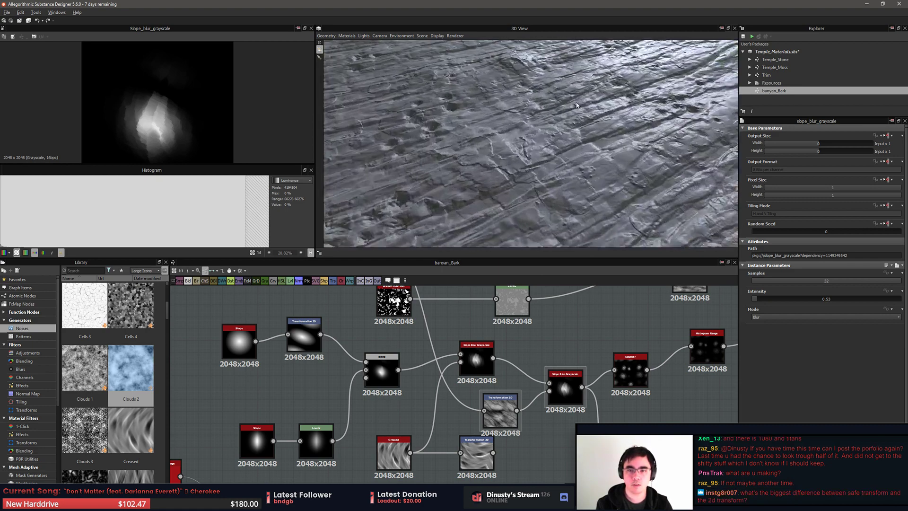
alt+drag(563, 173, 559, 188)
key(alt+Tab)
click(556, 181)
alt+scroll(437, 265, down, 6)
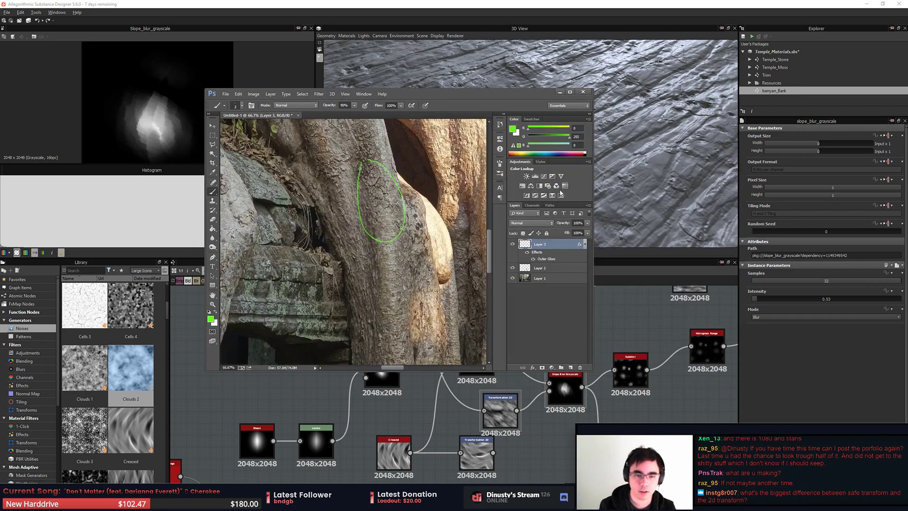
alt+scroll(411, 238, down, 1)
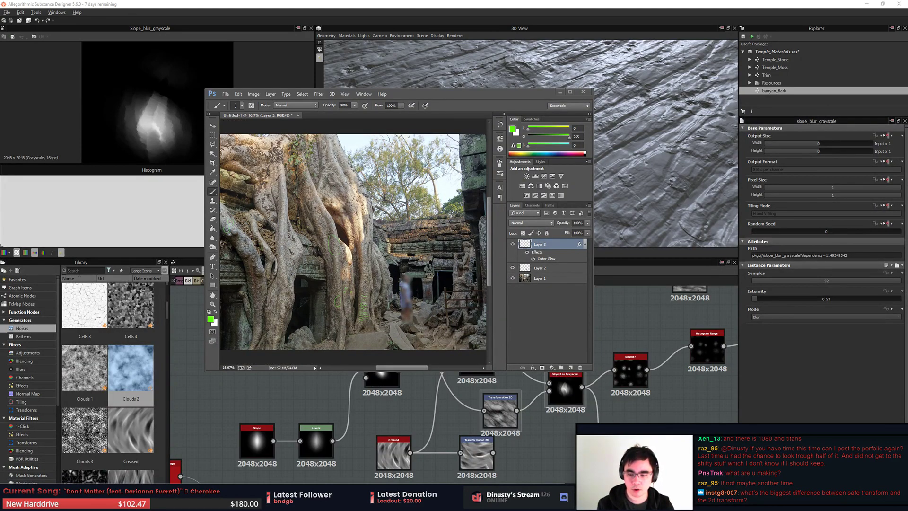
Switch to the Unreal Editor and fly through the temple hall to view the hanging root mesh and surrounding stone blocks
key(alt+Tab)
key(s)
right_drag(349, 256, 201, 336)
key(w)
key(s)
key(d)
key(w)
right_drag(487, 339, 453, 283)
key(w)
key(d)
key(w)
key(w)
right_drag(534, 408, 416, 352)
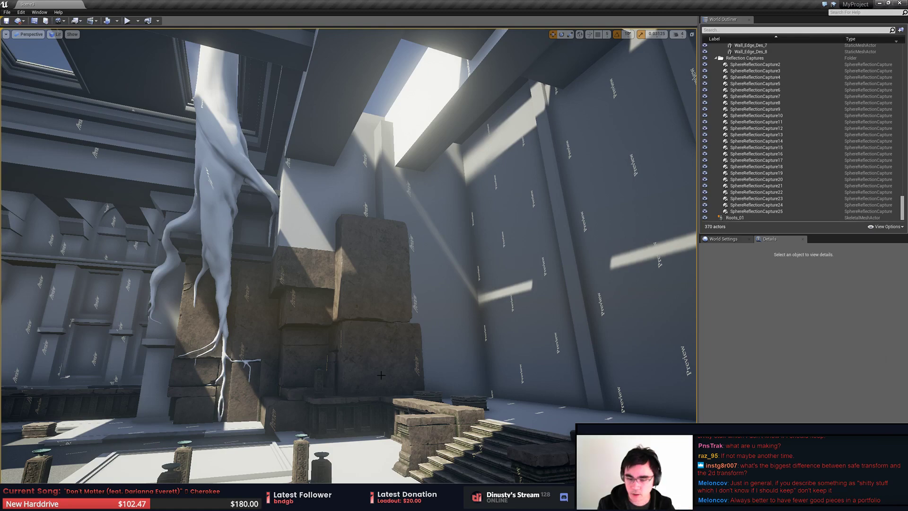
Examine the white root mesh up close against the stone wall, and minimize the Unreal Editor
right_drag(421, 386, 418, 356)
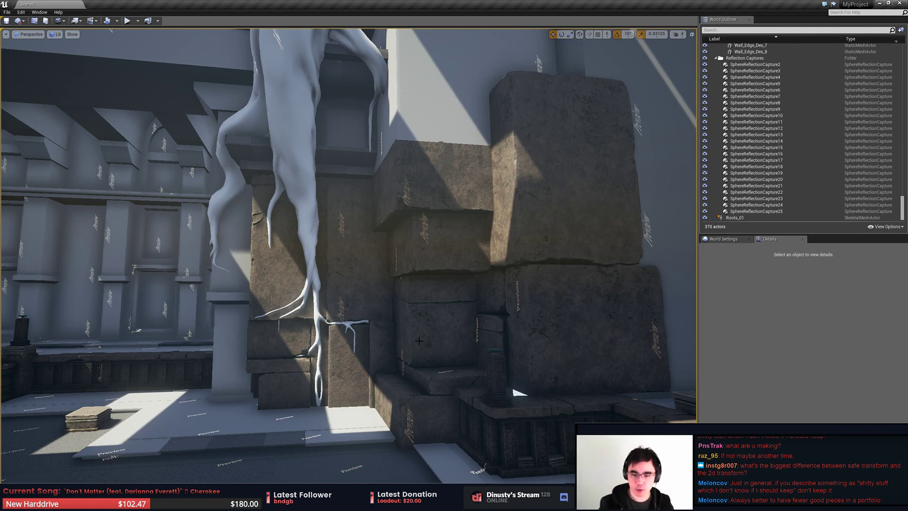
right_drag(427, 335, 407, 341)
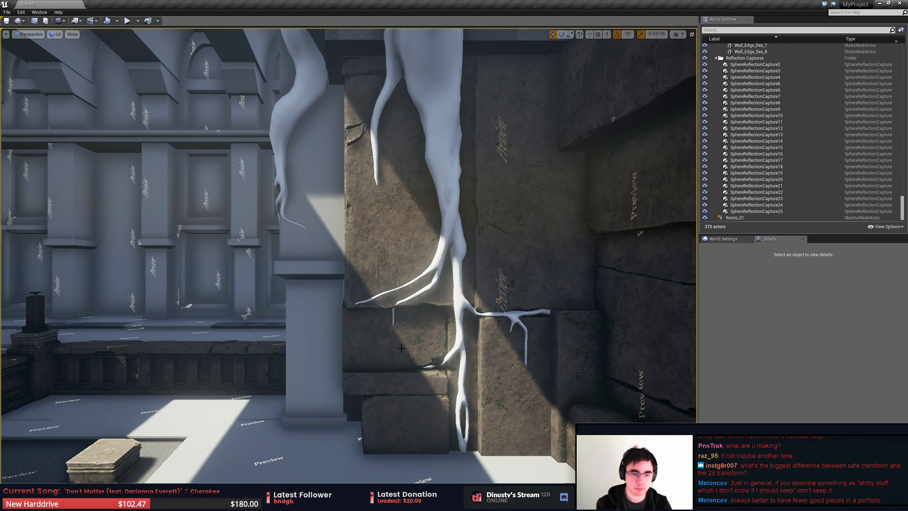
right_drag(401, 348, 403, 348)
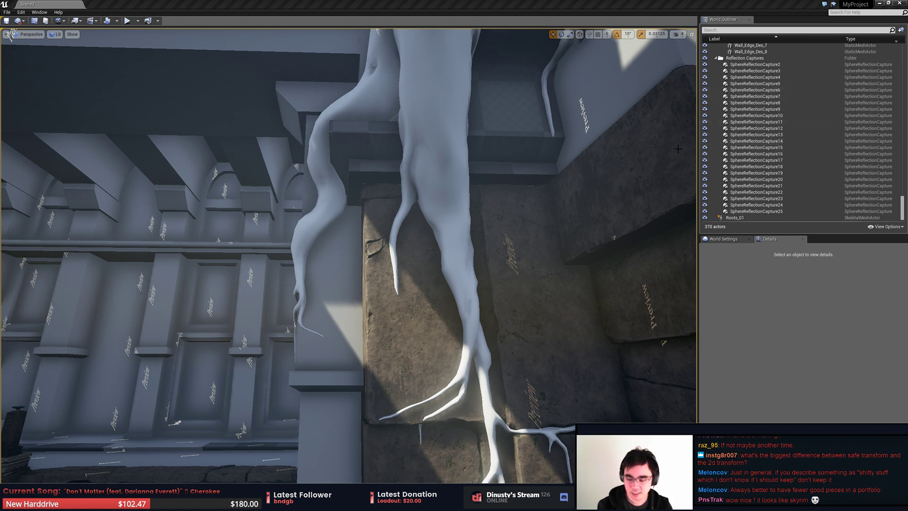
right_drag(524, 193, 527, 207)
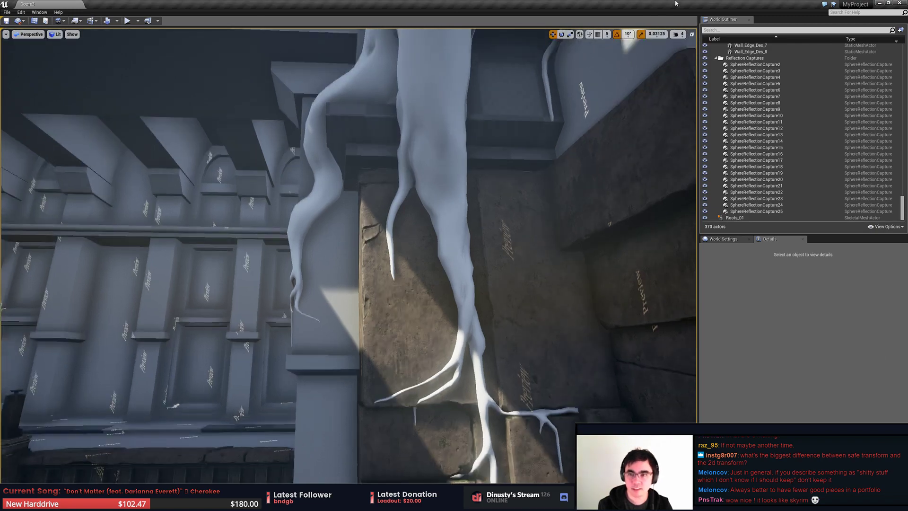
click(879, 3)
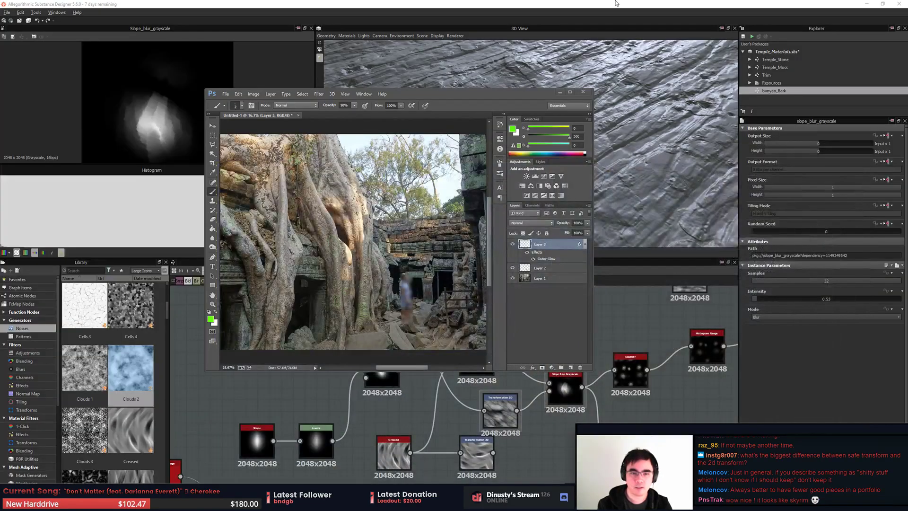
Return to Substance Designer, review the entire bark plane in the 3D view, and save the Temple_Materials.sbs package
click(465, 2)
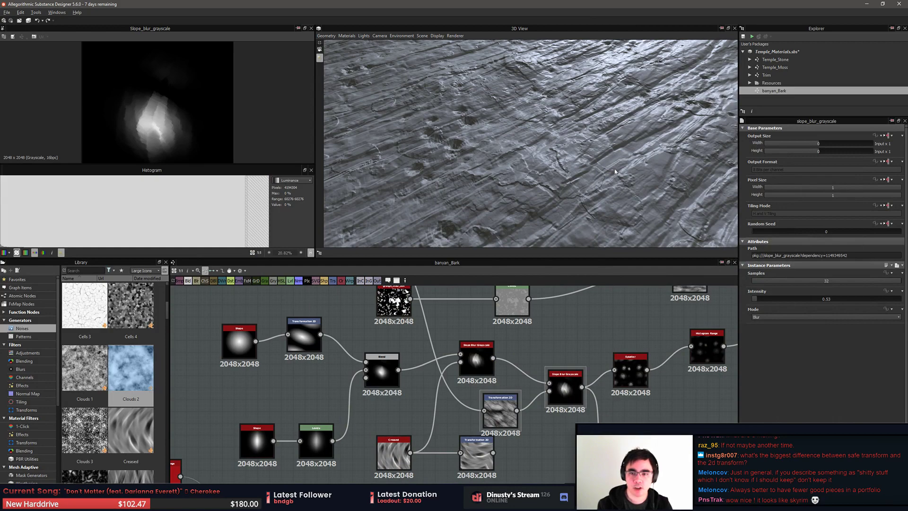
right_drag(594, 219, 590, 343)
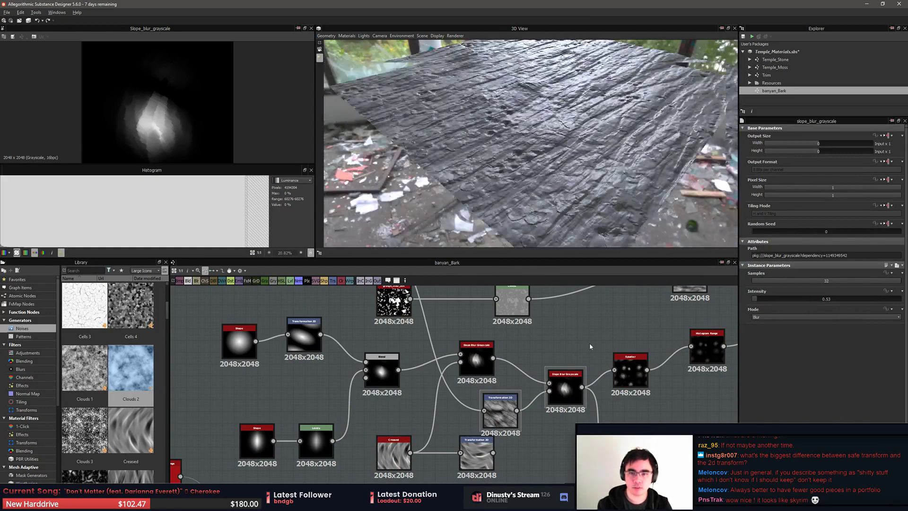
drag(580, 184, 610, 301)
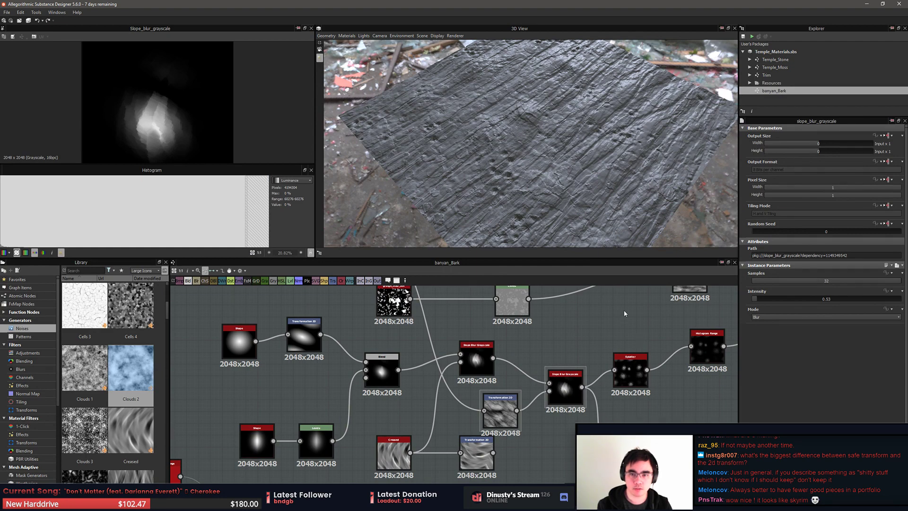
click(620, 314)
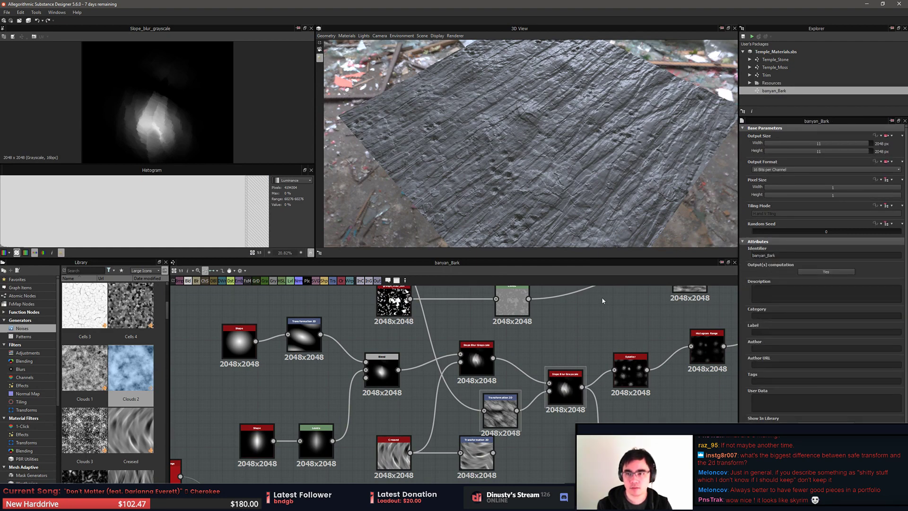
Switch to MODO, look over the root mesh, and close the roots_01_Low.lxo scene without saving its changes
key(alt+Tab)
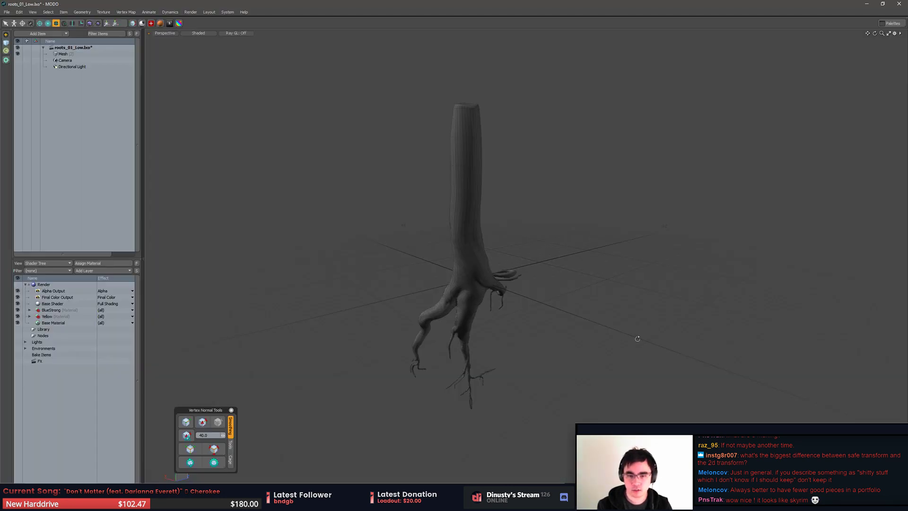
alt+drag(636, 339, 637, 366)
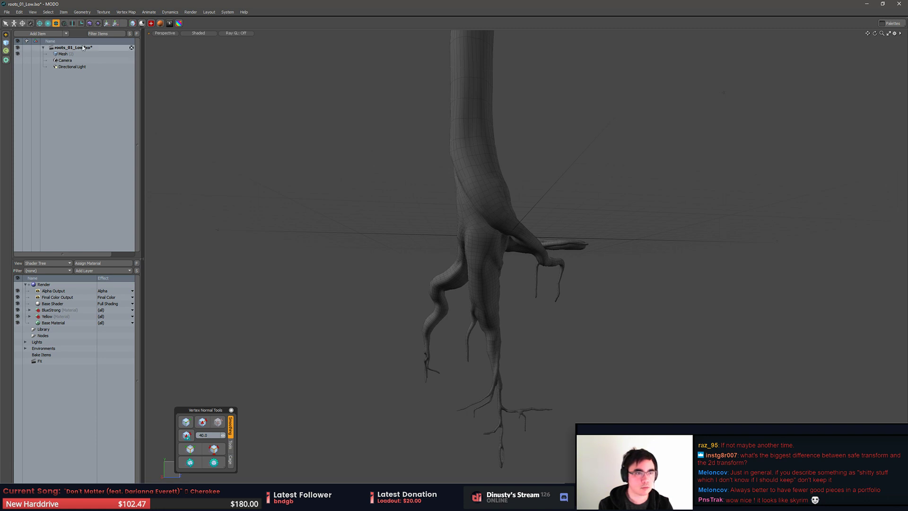
right_click(60, 48)
click(78, 71)
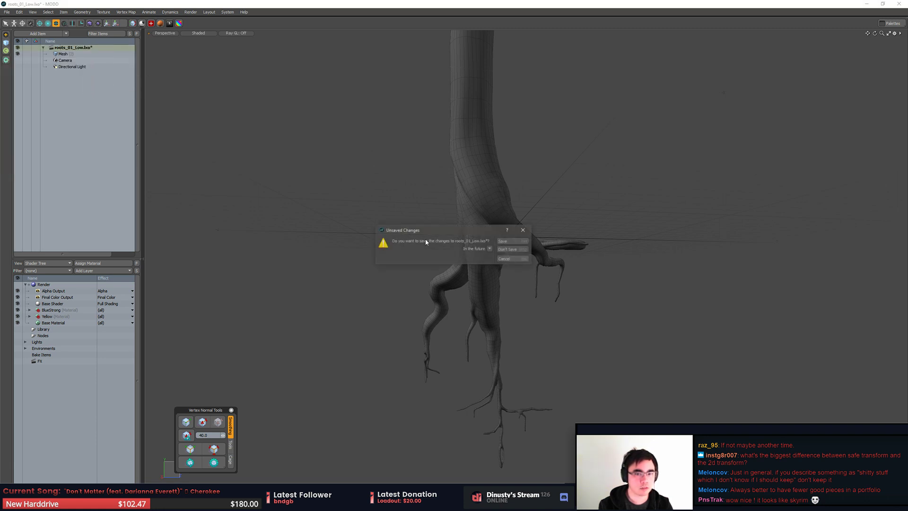
click(511, 248)
alt+drag(407, 217, 479, 271)
click(56, 23)
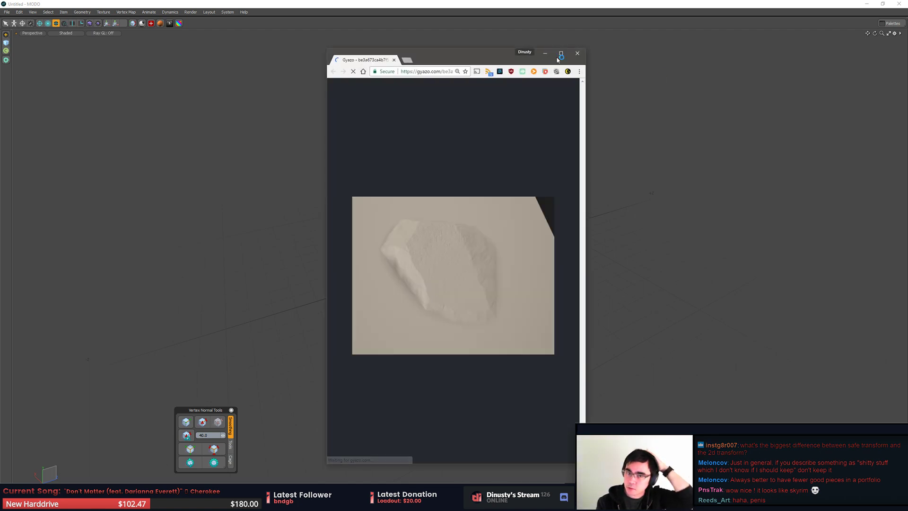
Maximize the browser with the Gyazo rock image, dismiss the ad-blocker notice, and turn off uBlock Origin for the page
double_click(500, 61)
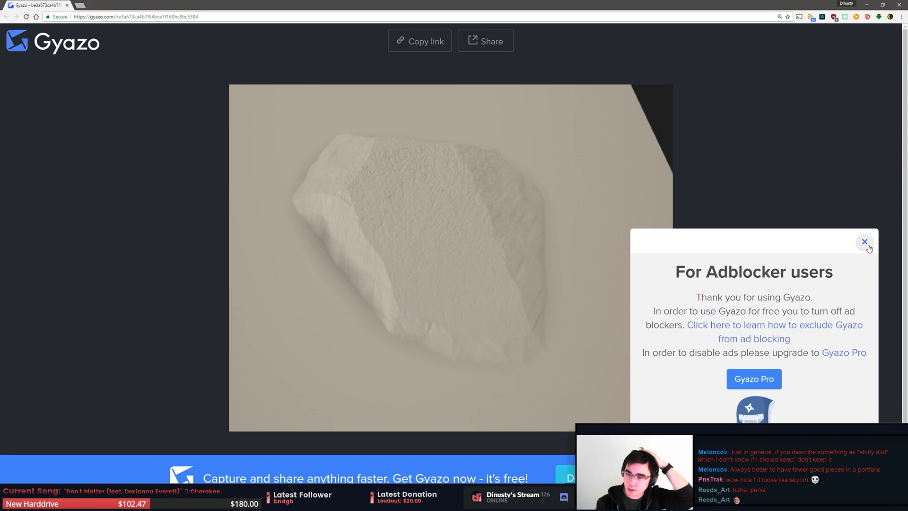
click(865, 242)
click(834, 18)
click(810, 45)
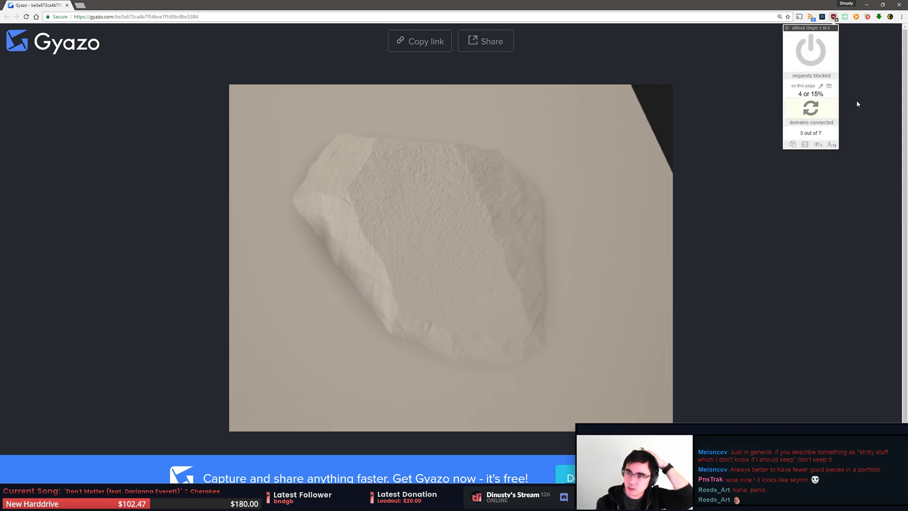
click(813, 151)
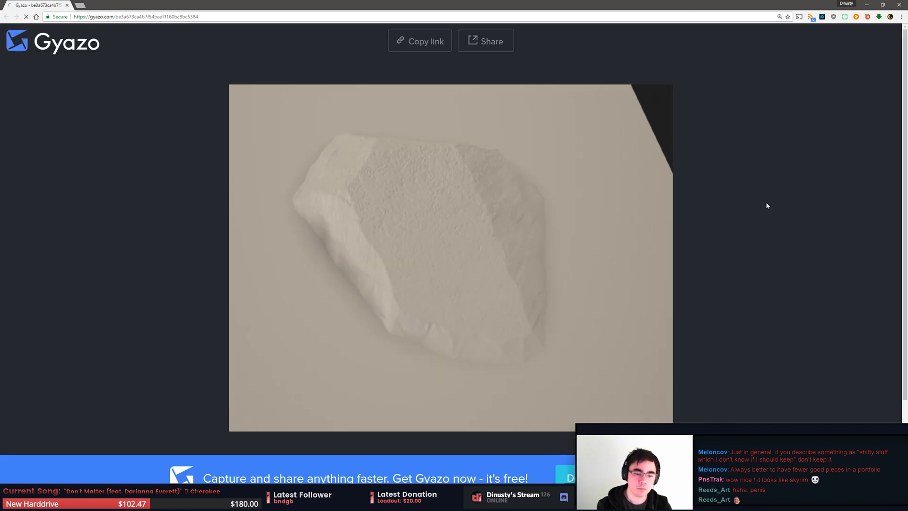
scroll(767, 204, down, 1)
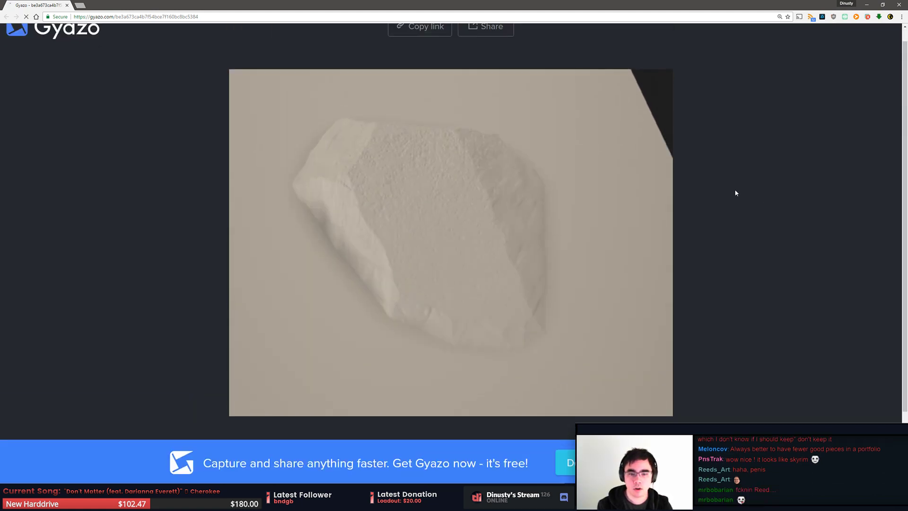